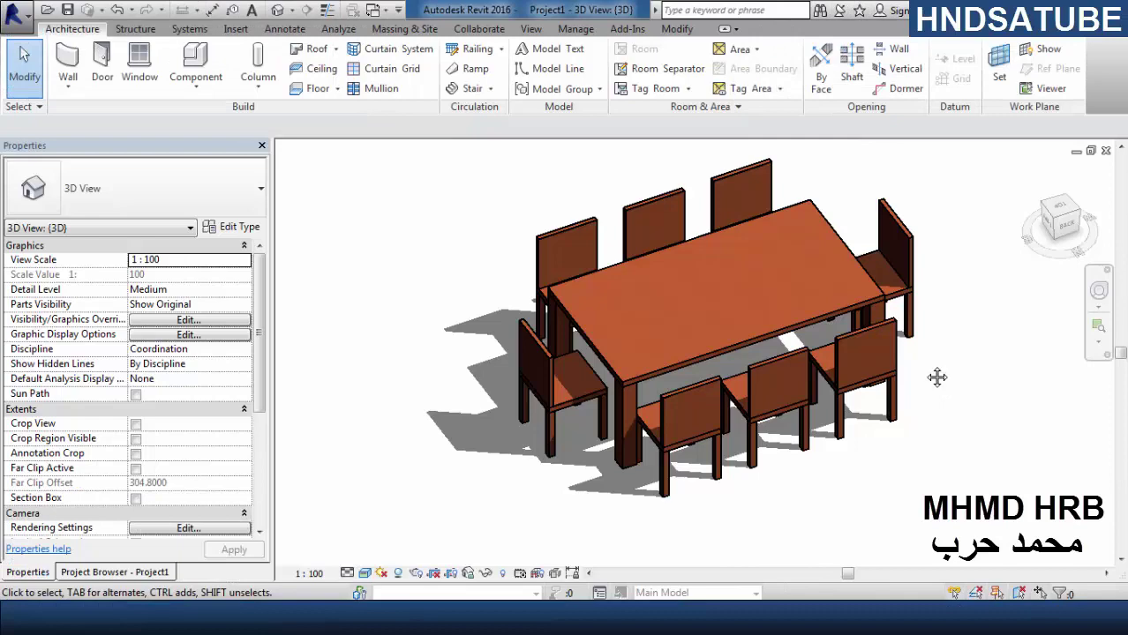
- Switch the table family instance from the 8 chair type to the 2 chair type
middle_click_drag(936, 377, 799, 499, "shift")
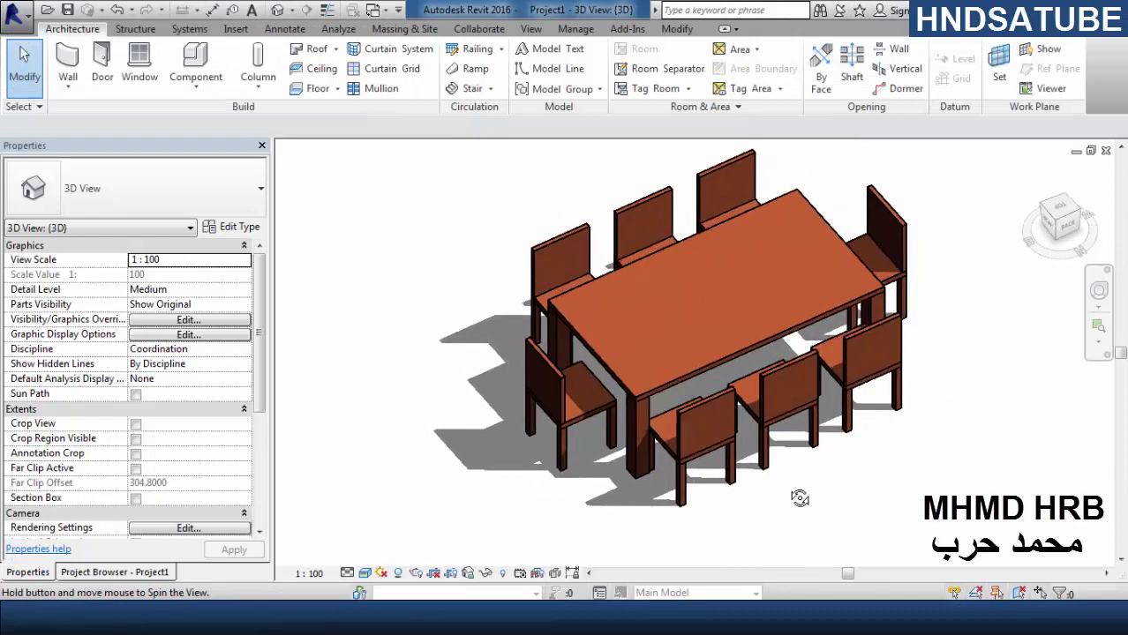
left_click(698, 409)
left_click(697, 410)
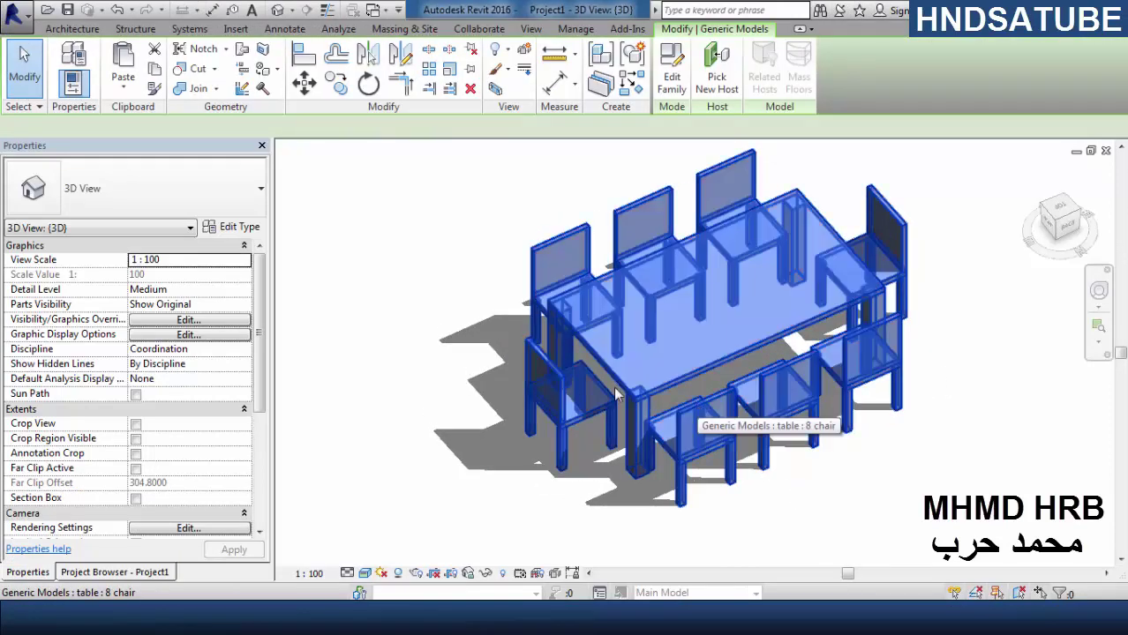
left_click(189, 191)
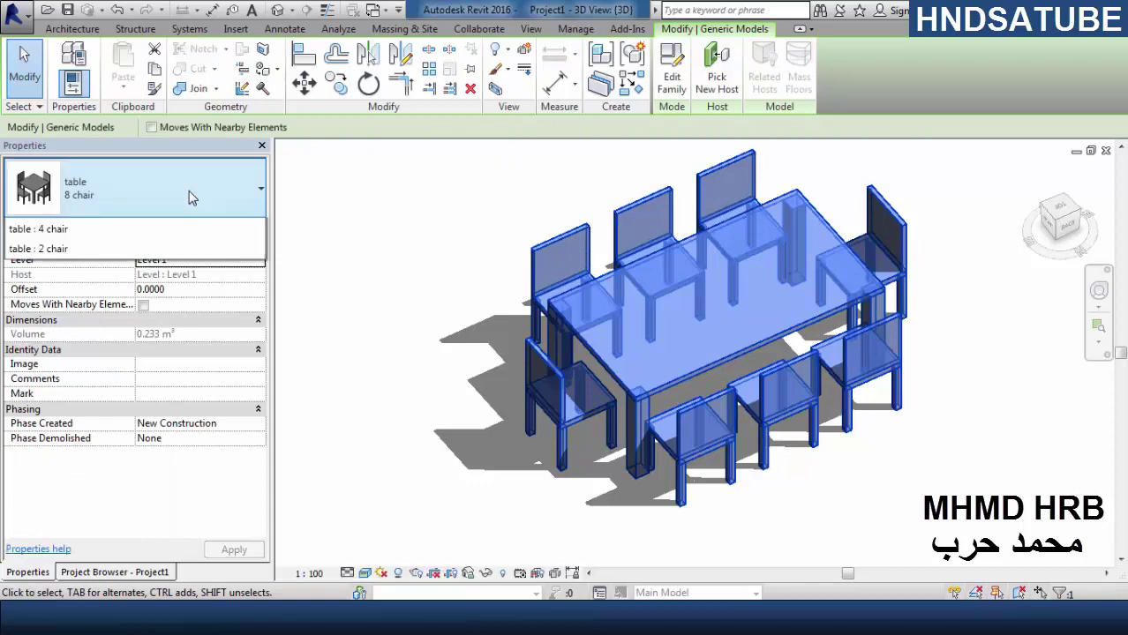
left_click(50, 281)
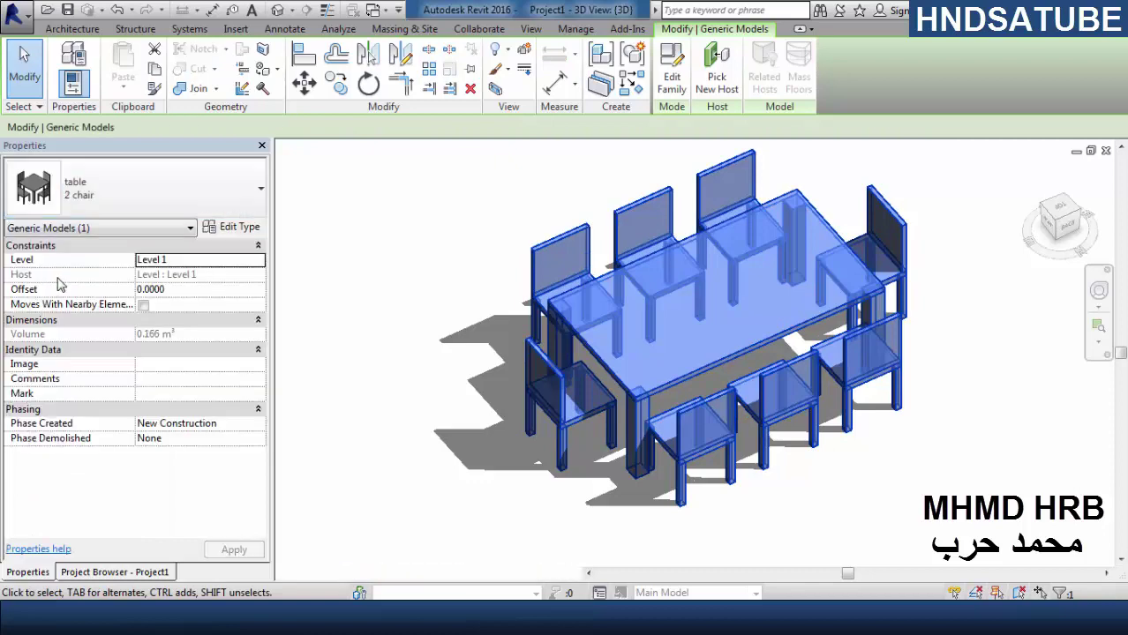
key("Escape")
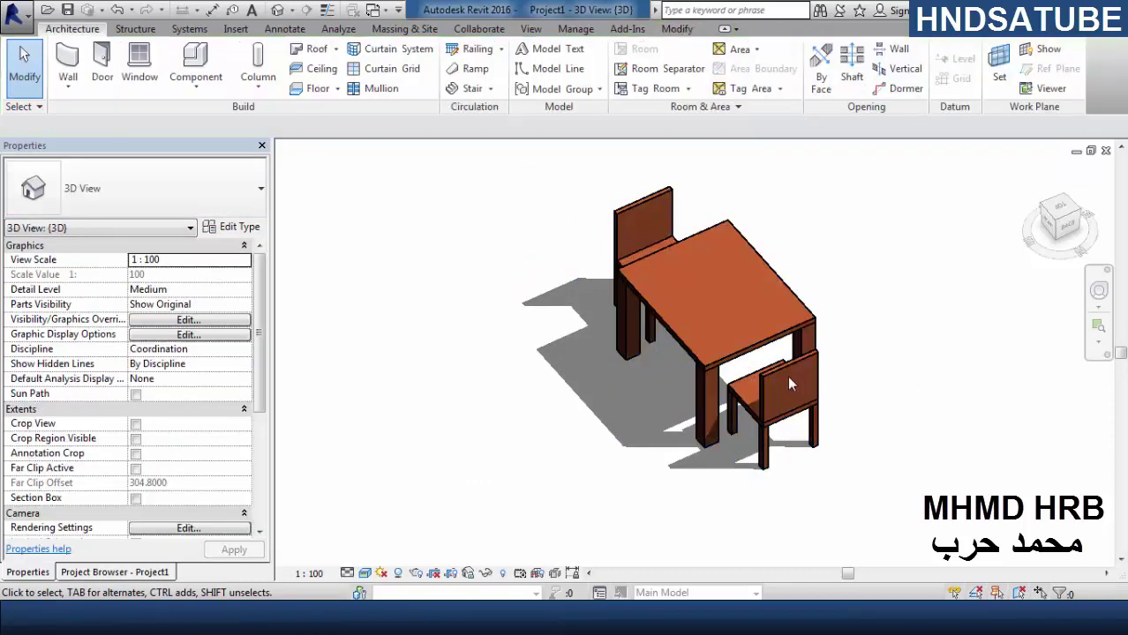
- Change the table instance to the 4 chair type and deselect it
left_click(782, 367)
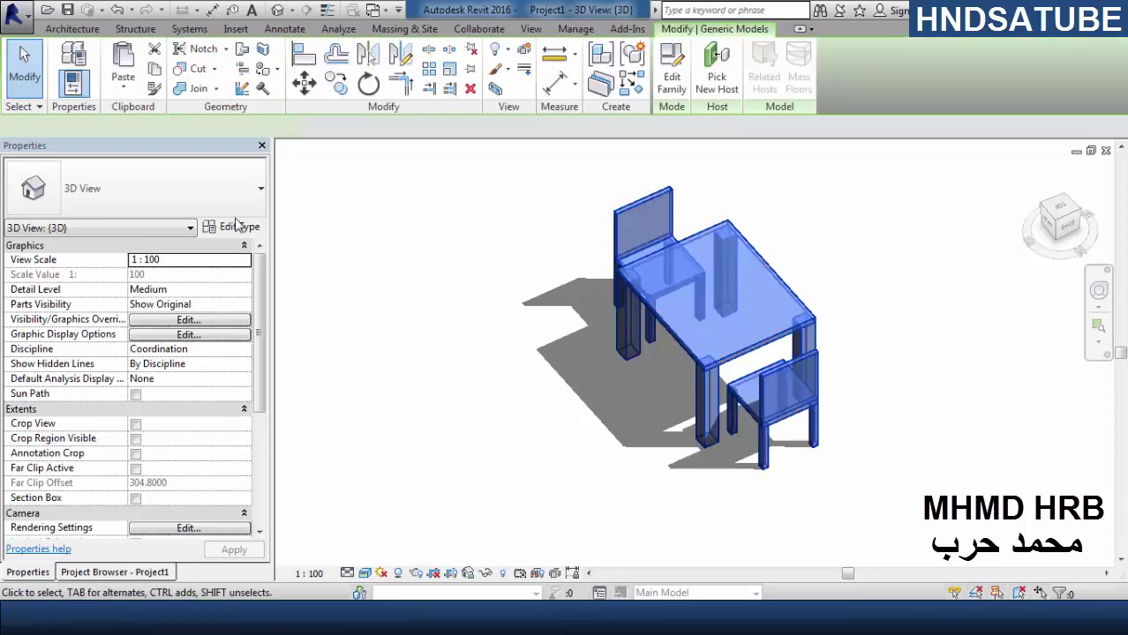
left_click(131, 184)
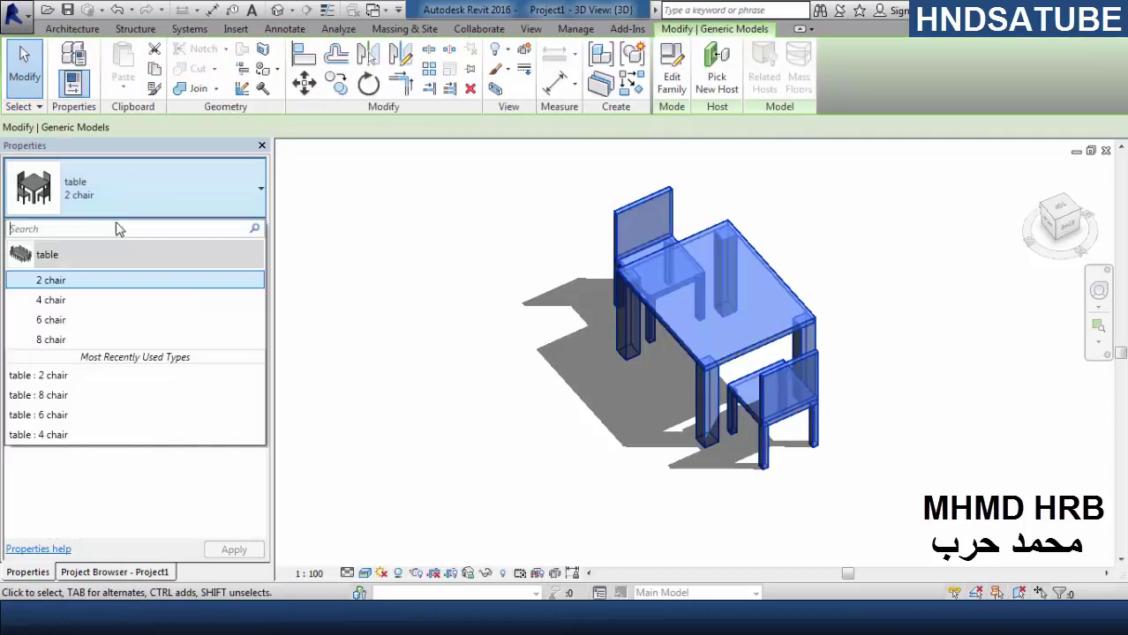
left_click(63, 300)
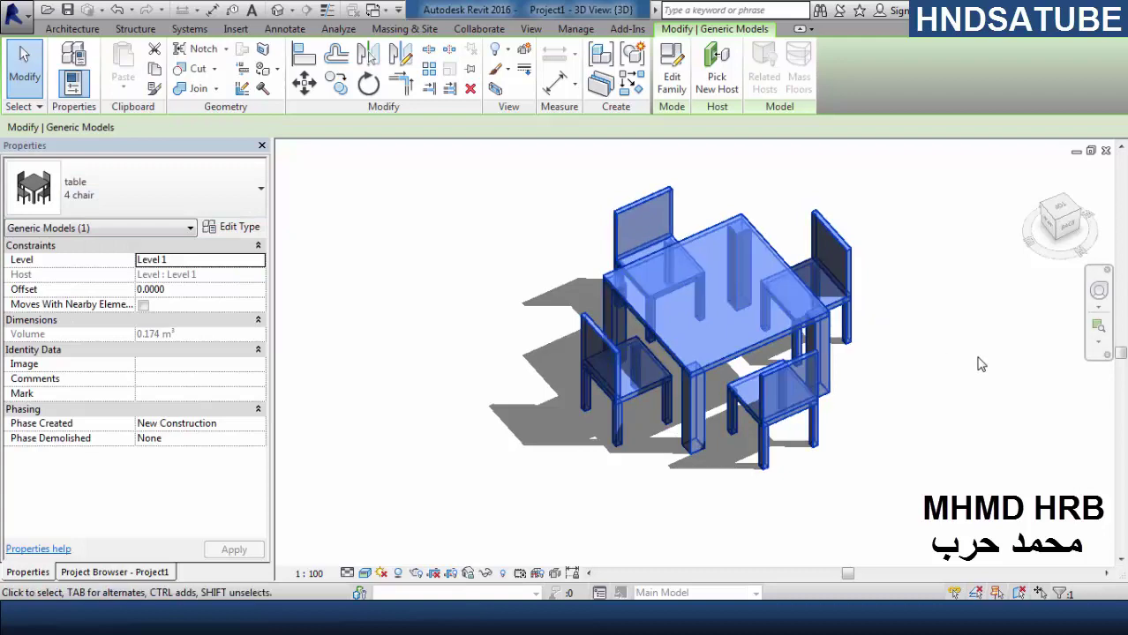
left_click(981, 365)
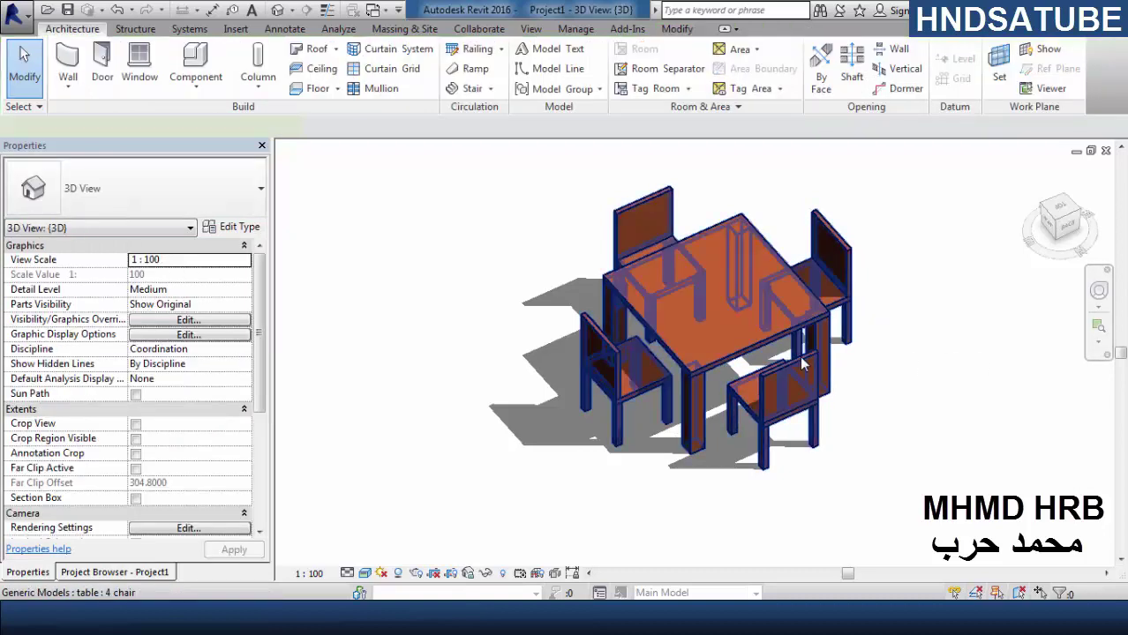
- Change the table instance to the 6 chair type and deselect it
left_click(803, 364)
left_click(149, 189)
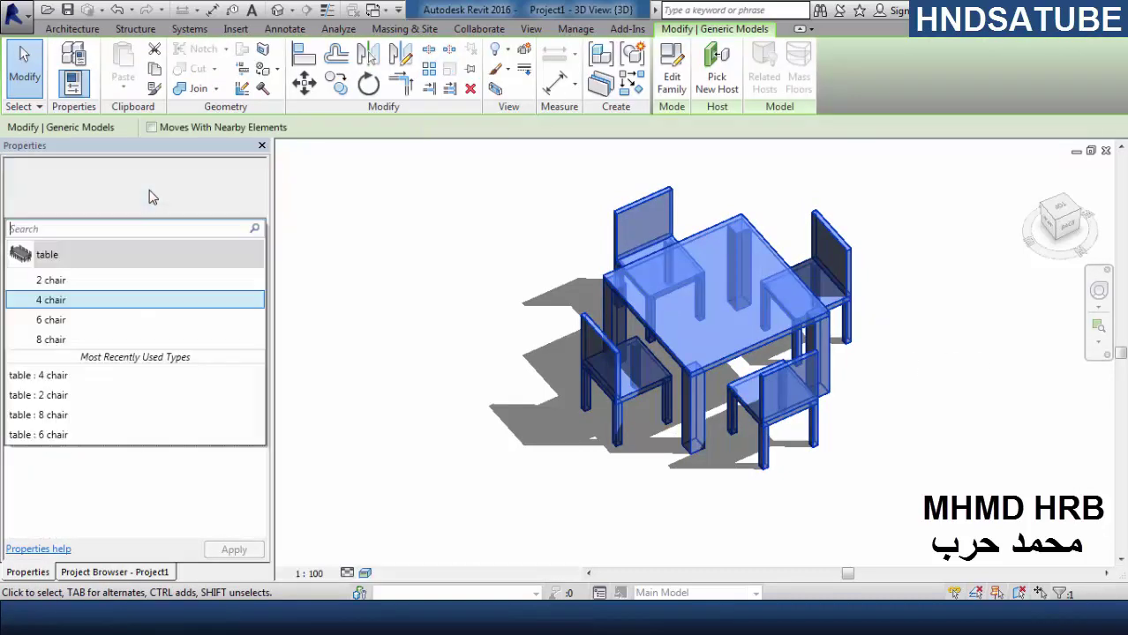
left_click(73, 319)
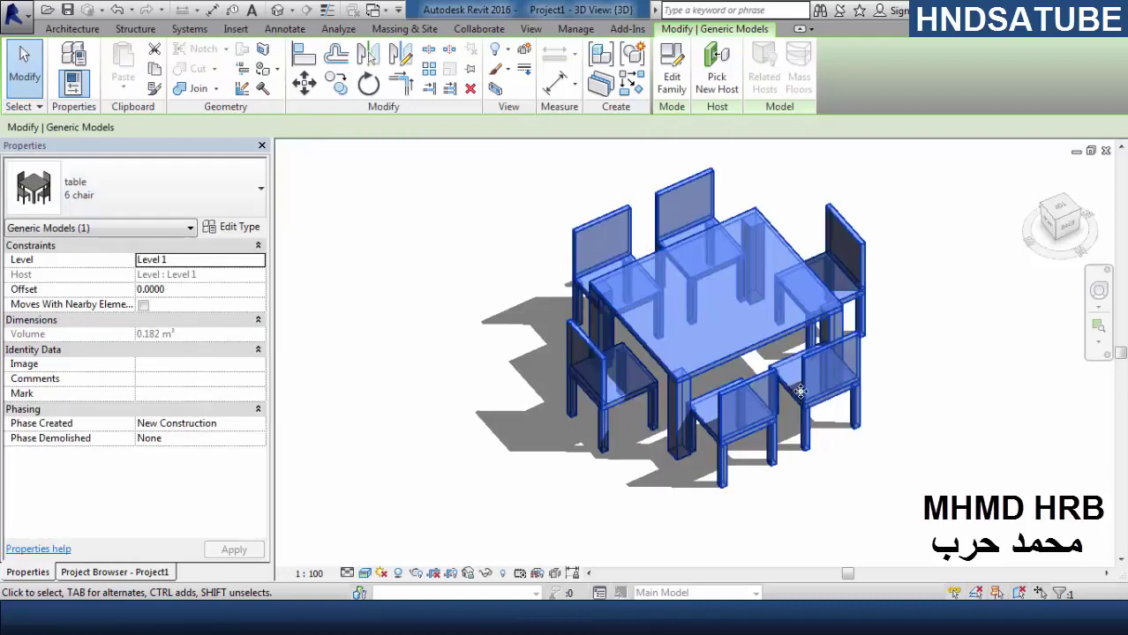
left_click(951, 394)
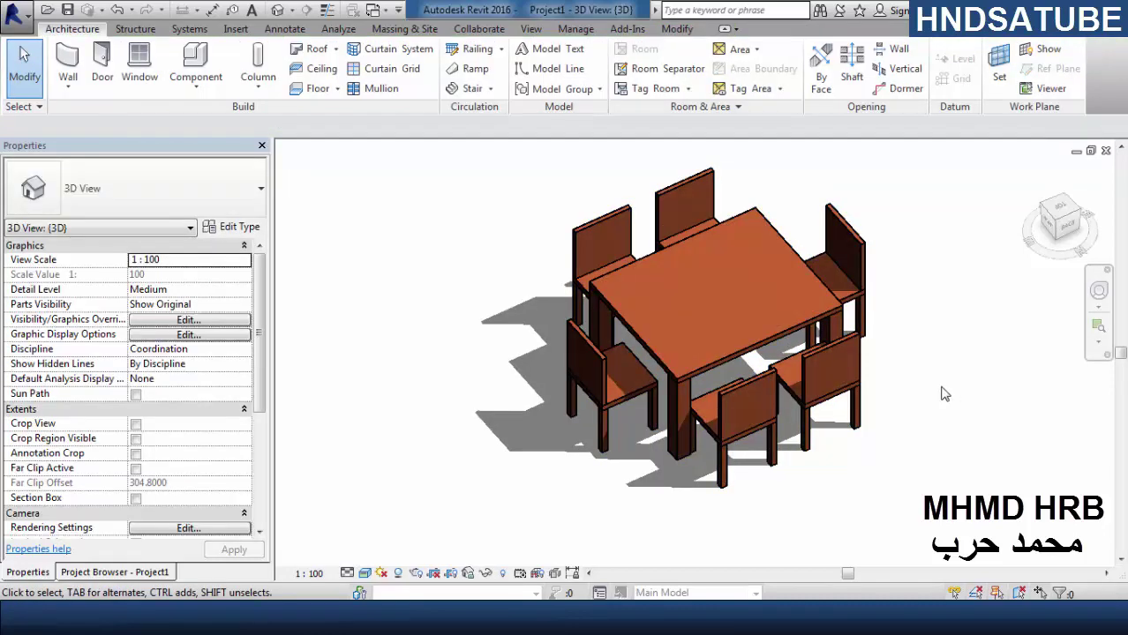
- Set the table instance back to the 8 chair type and deselect it
left_click(759, 369)
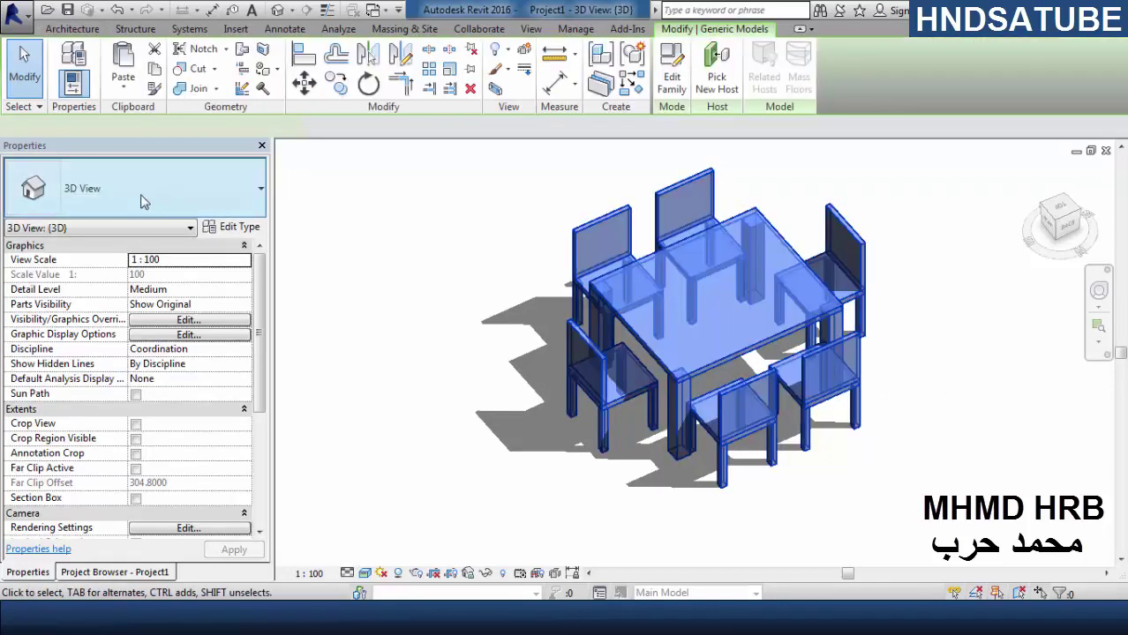
left_click(136, 192)
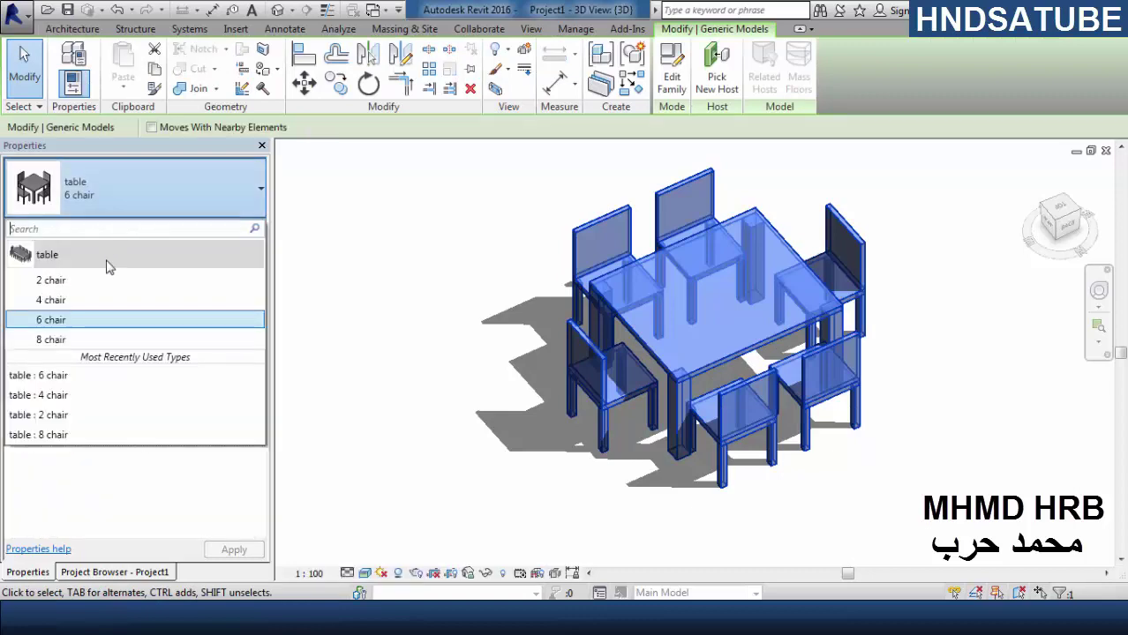
left_click(51, 339)
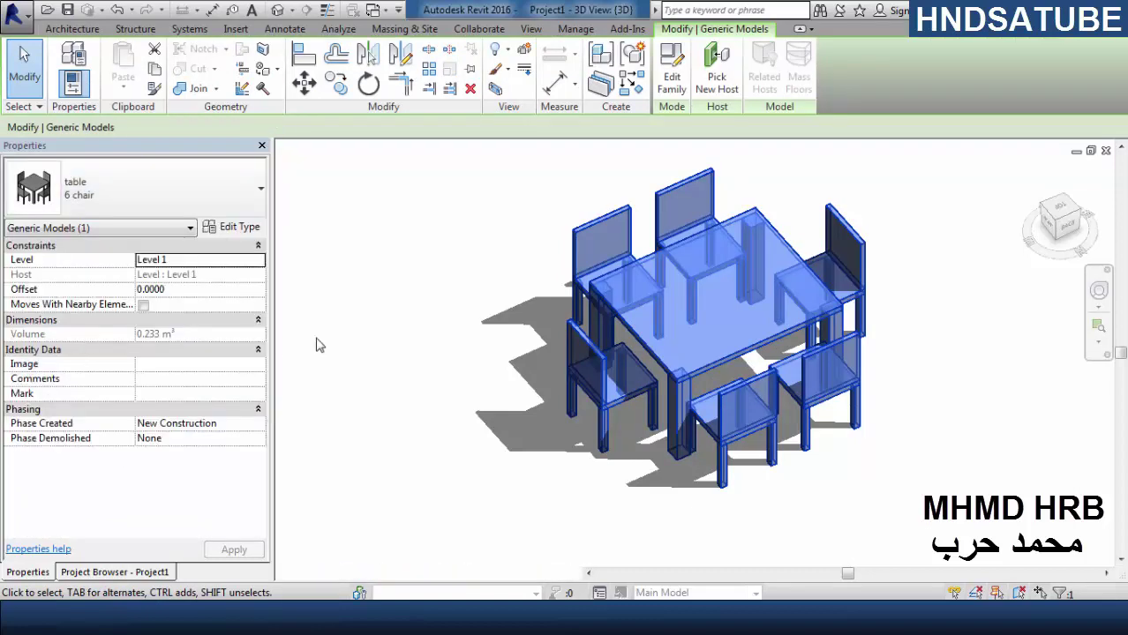
left_click(825, 492)
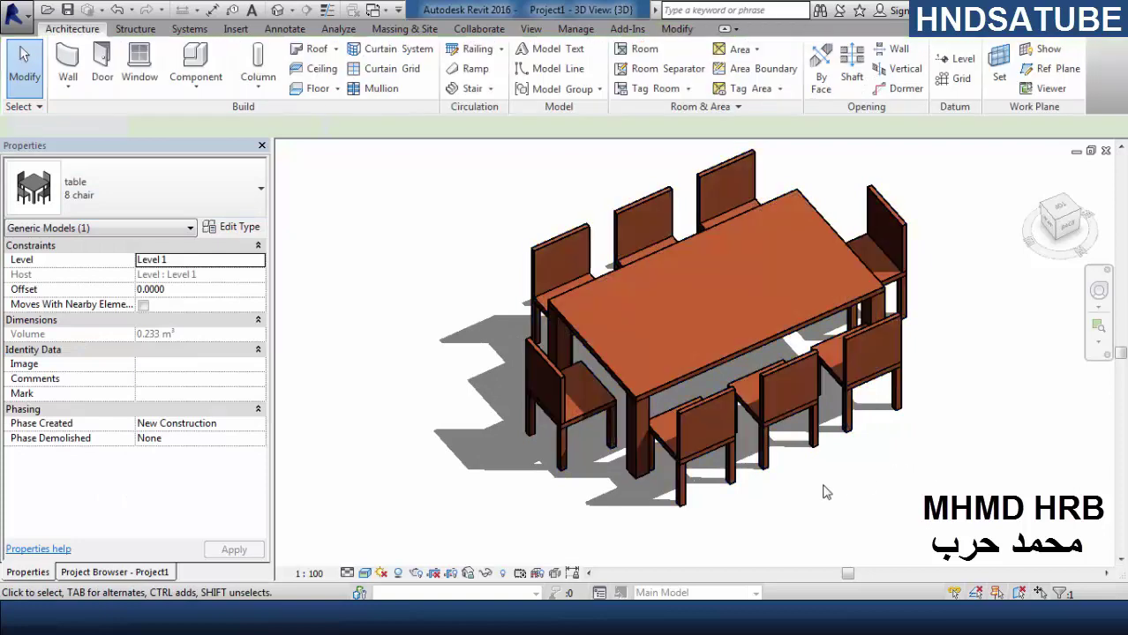
middle_click_drag(819, 497, 856, 463, "shift")
middle_click_drag(957, 395, 854, 448)
scroll(827, 454, "up", 1)
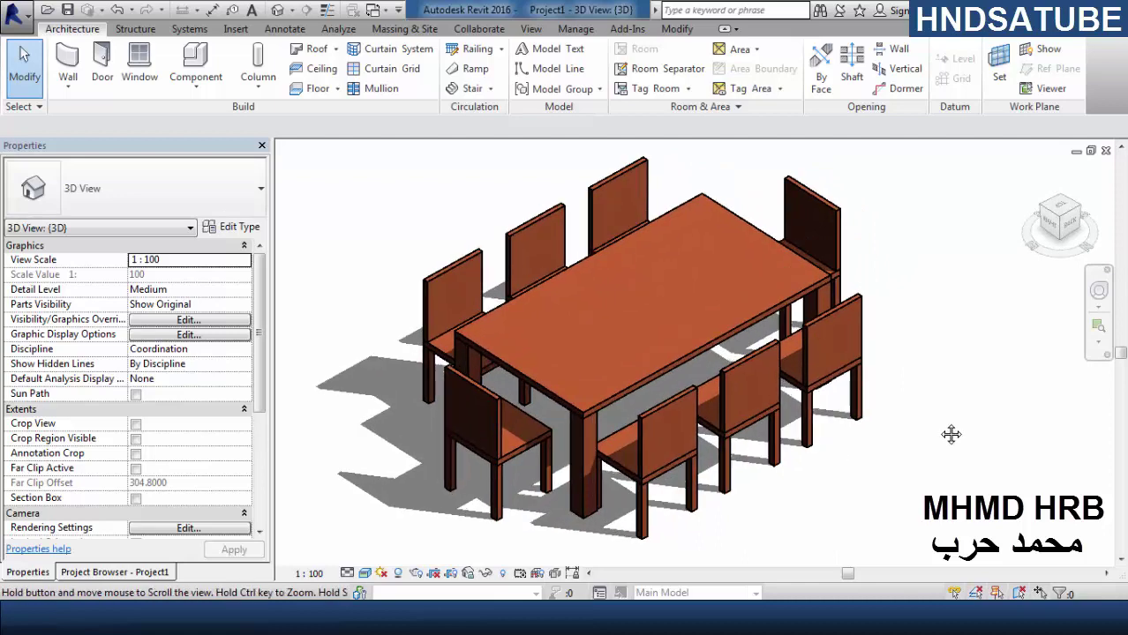
middle_click_drag(952, 434, 962, 440)
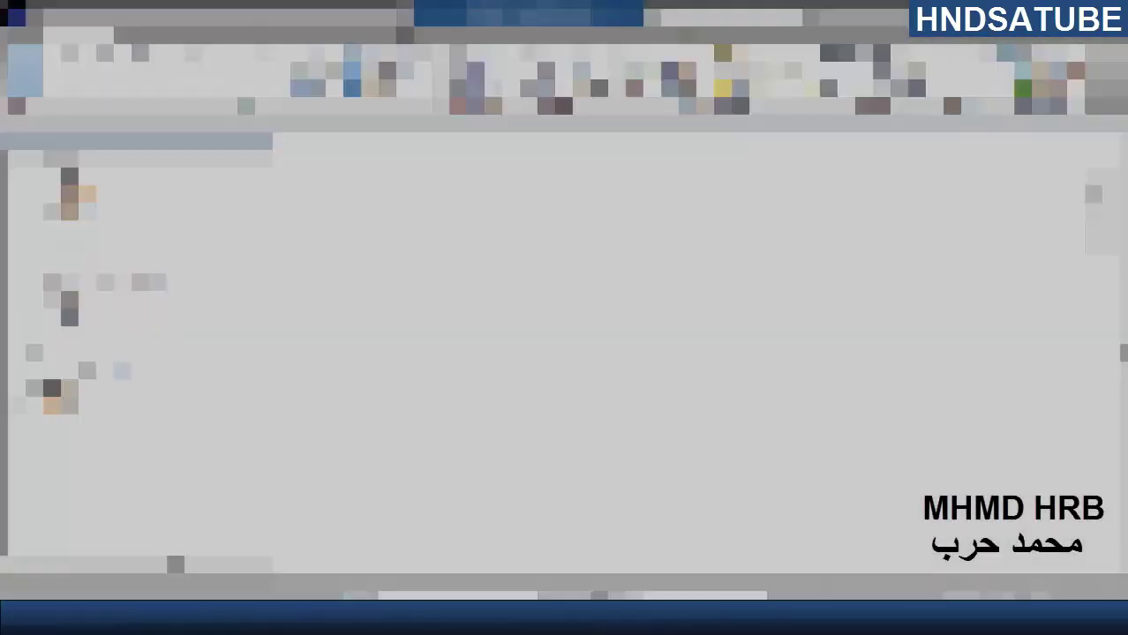
- Set the project's length units to meters with 2 decimal places
key("n")
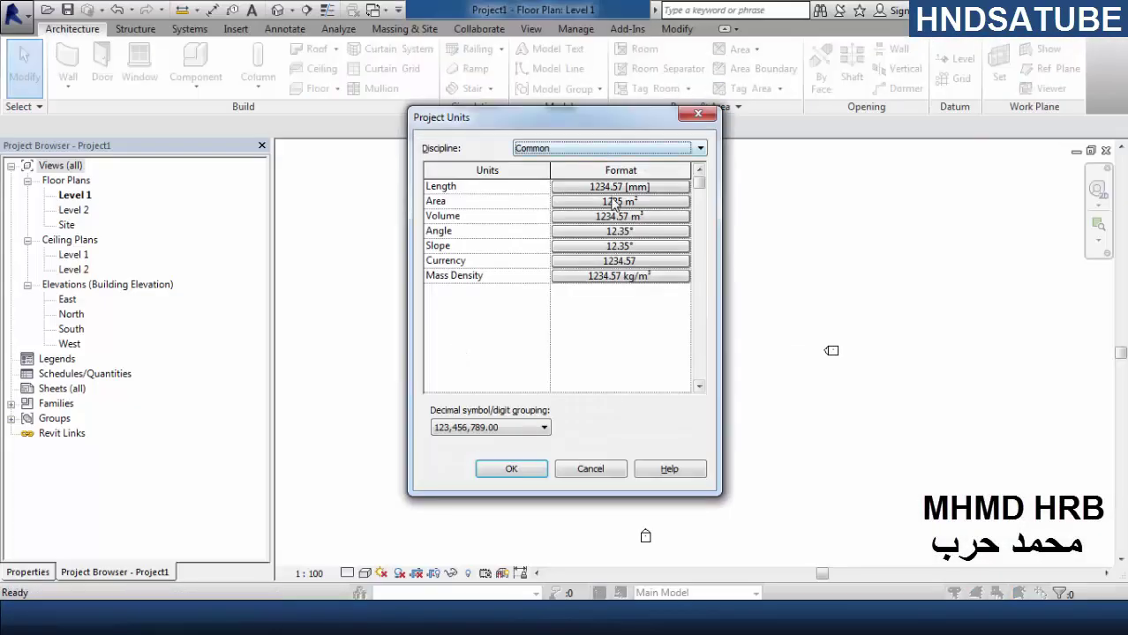
left_click(618, 187)
left_click(609, 217)
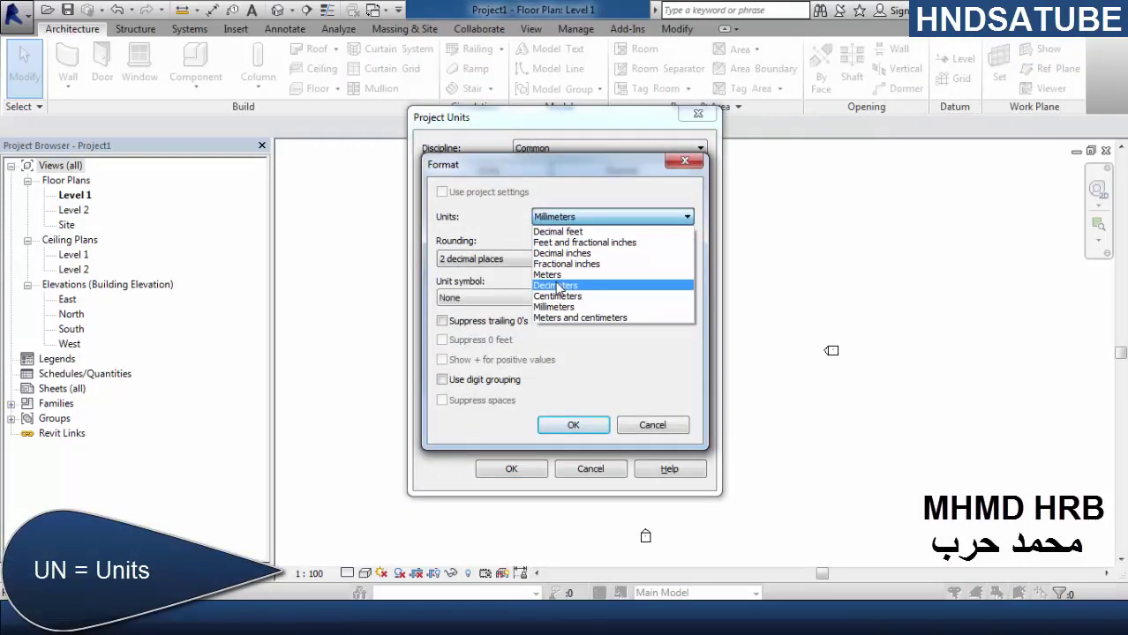
left_click(556, 282)
left_click(499, 259)
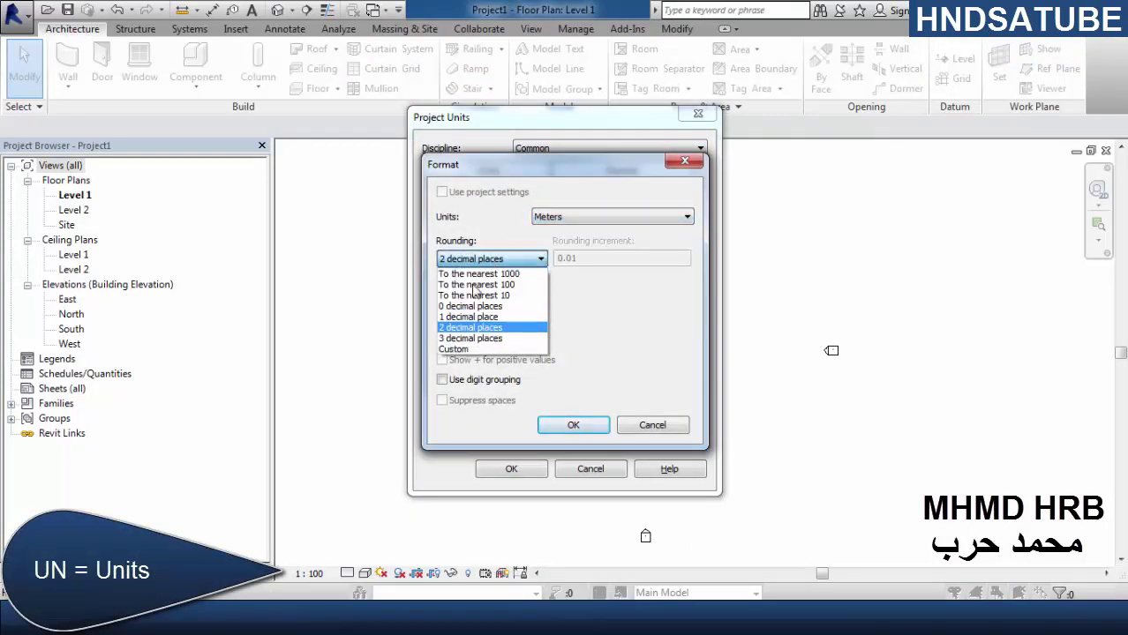
left_click(490, 331)
left_click(569, 426)
left_click(516, 469)
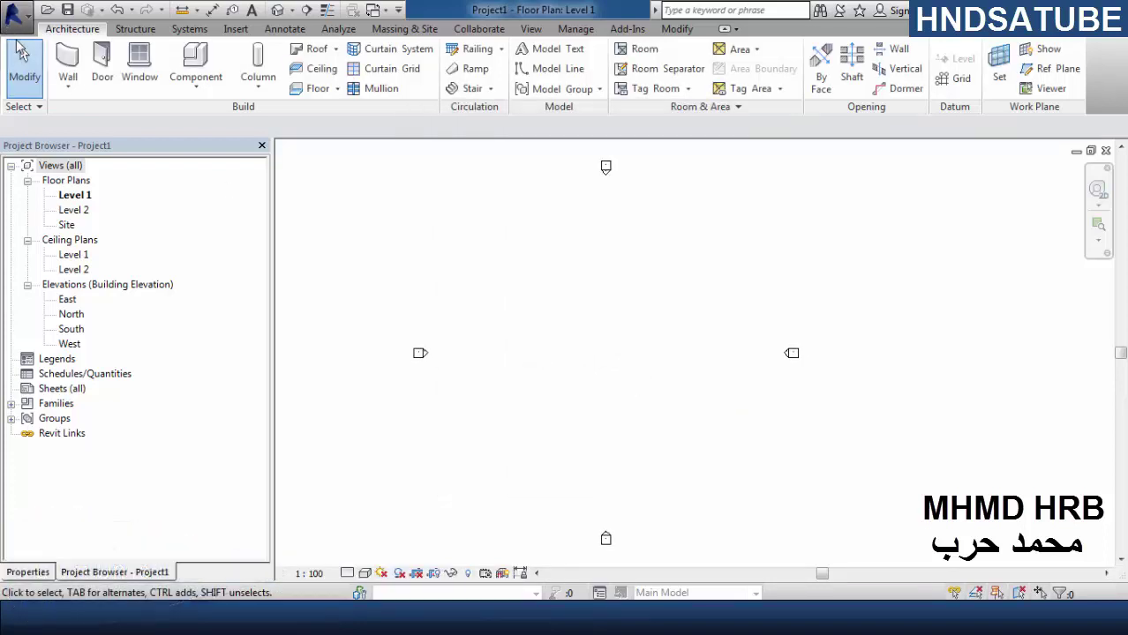
- Create a new family from the Metric Generic Model template
left_click(13, 13)
mouse_move(104, 73)
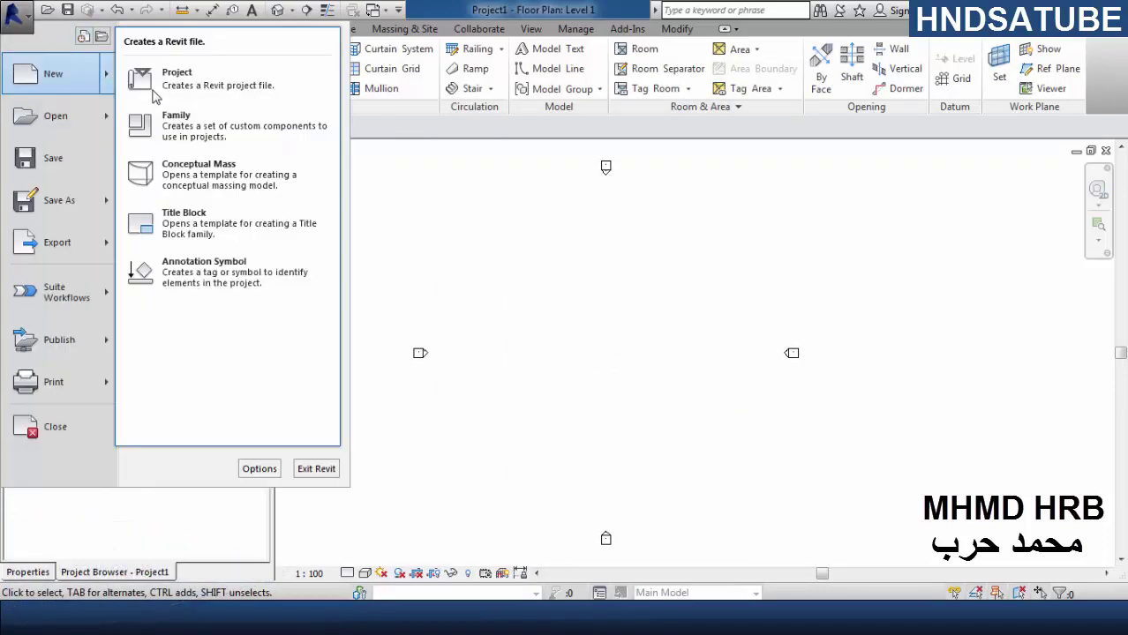
left_click(183, 126)
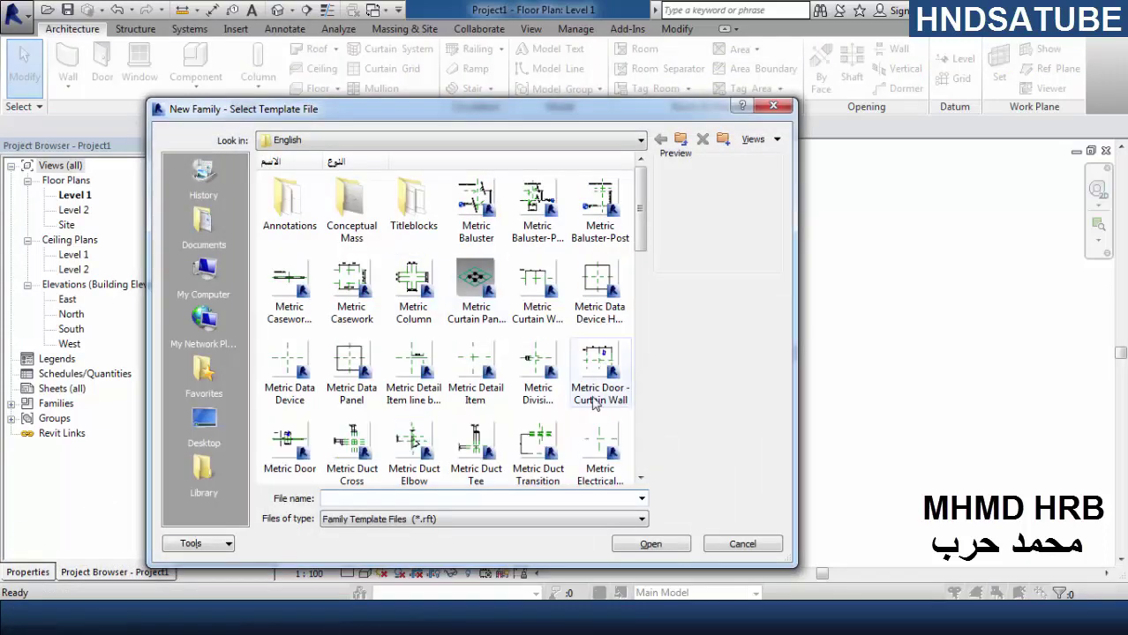
left_click(599, 453)
scroll(589, 450, "down", 3)
left_click(599, 376)
scroll(599, 375, "down", 2)
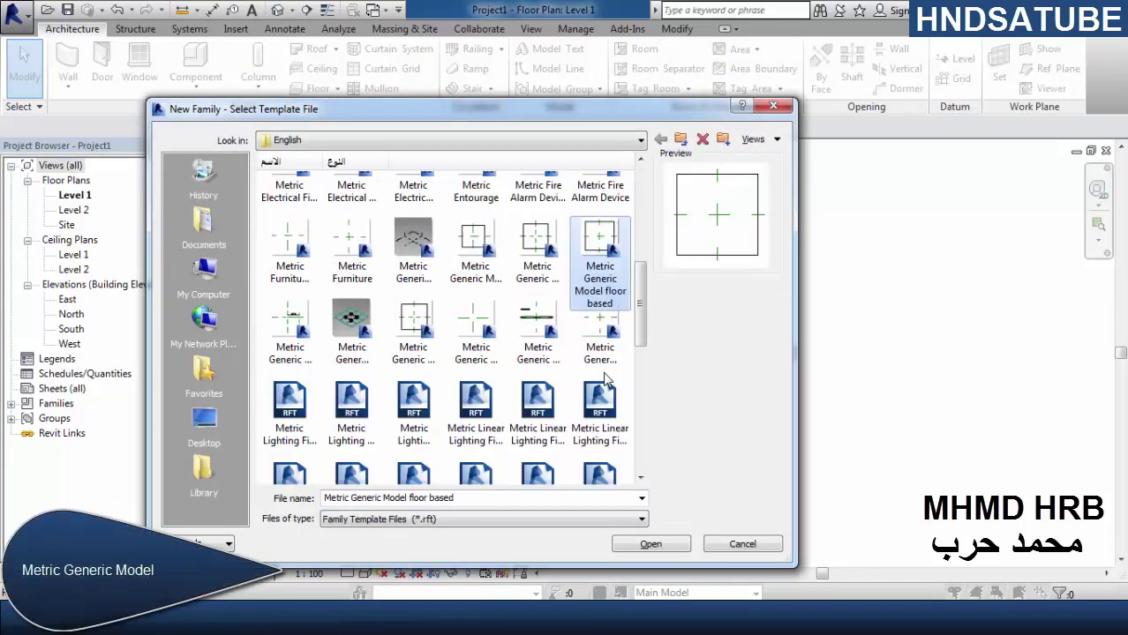
left_click(600, 348)
left_click(649, 543)
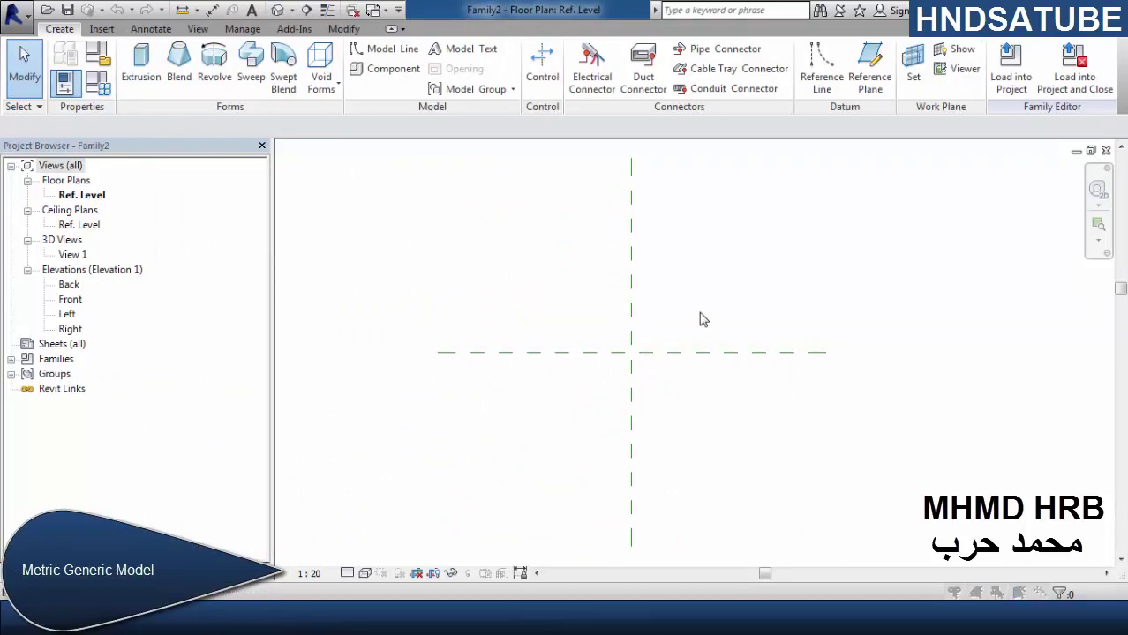
- Set the new family's length units to meters with 2 decimal places
key("u")
key("n")
left_click(609, 187)
left_click(612, 216)
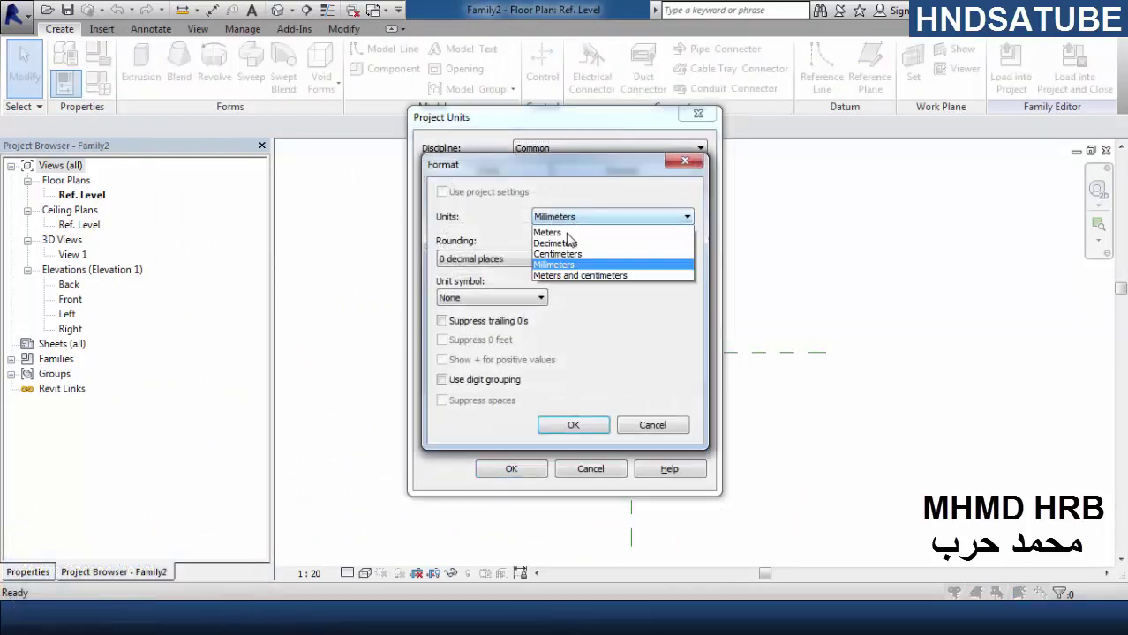
left_click(557, 272)
left_click(502, 262)
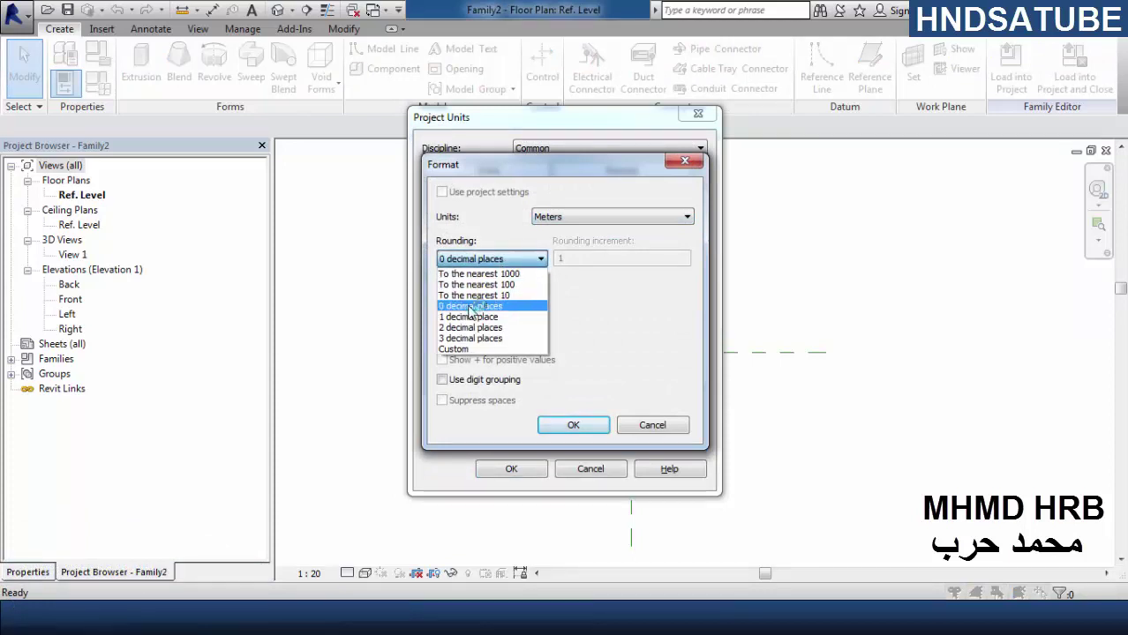
left_click(468, 324)
left_click(574, 425)
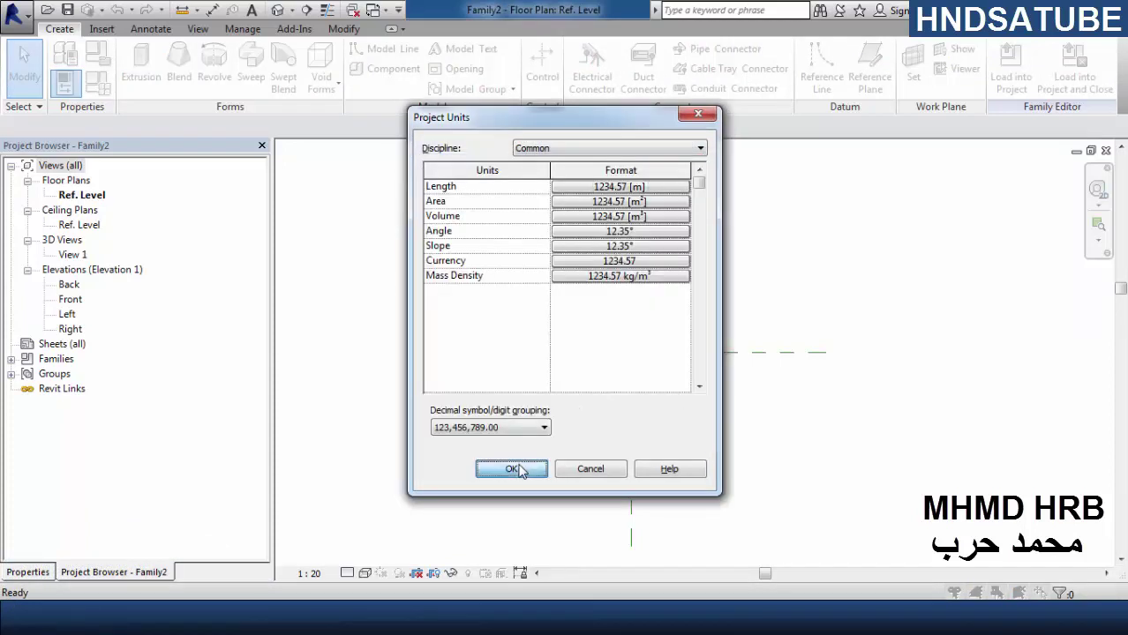
left_click(512, 469)
- Place reference planes offset 0.2 m on both sides of the vertical and horizontal center reference planes
middle_click_drag(735, 408, 706, 429)
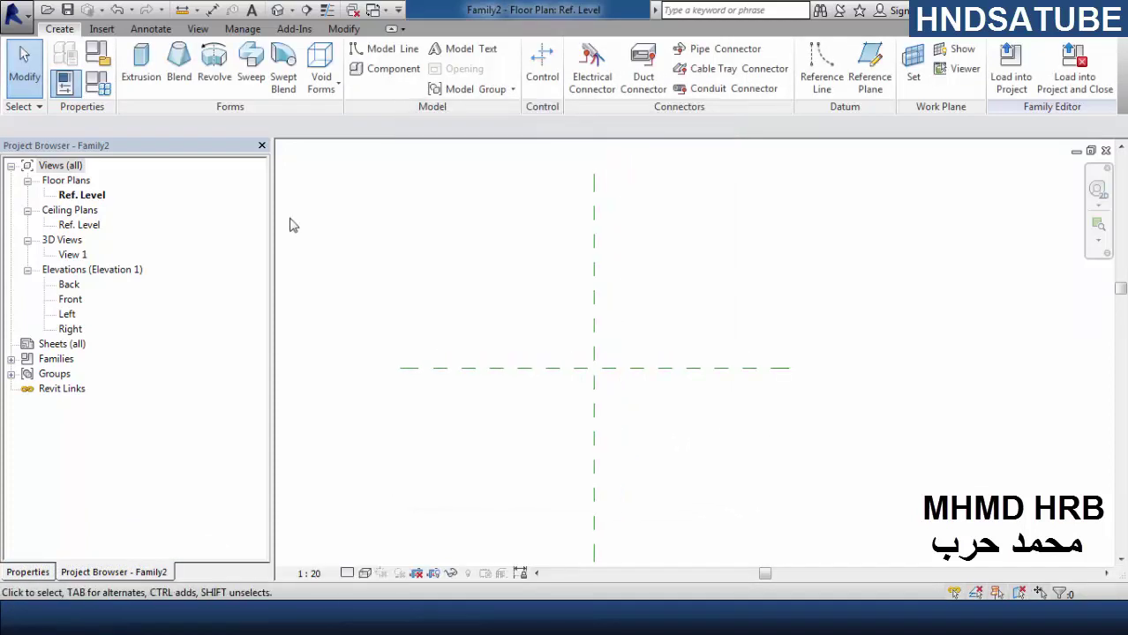
left_click(596, 265)
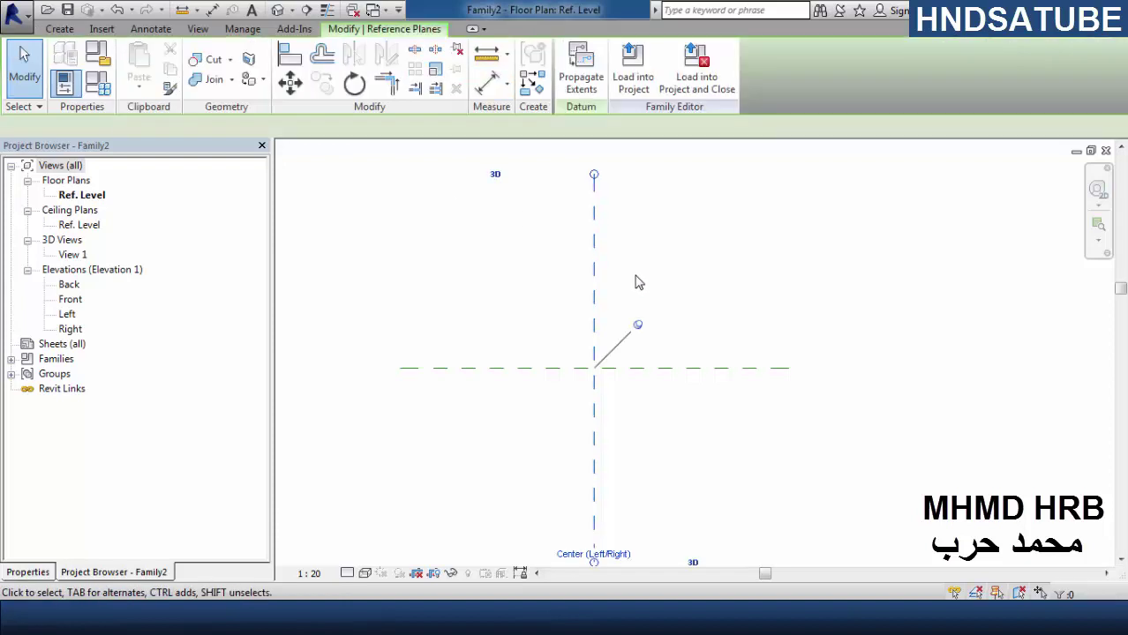
left_click(533, 85)
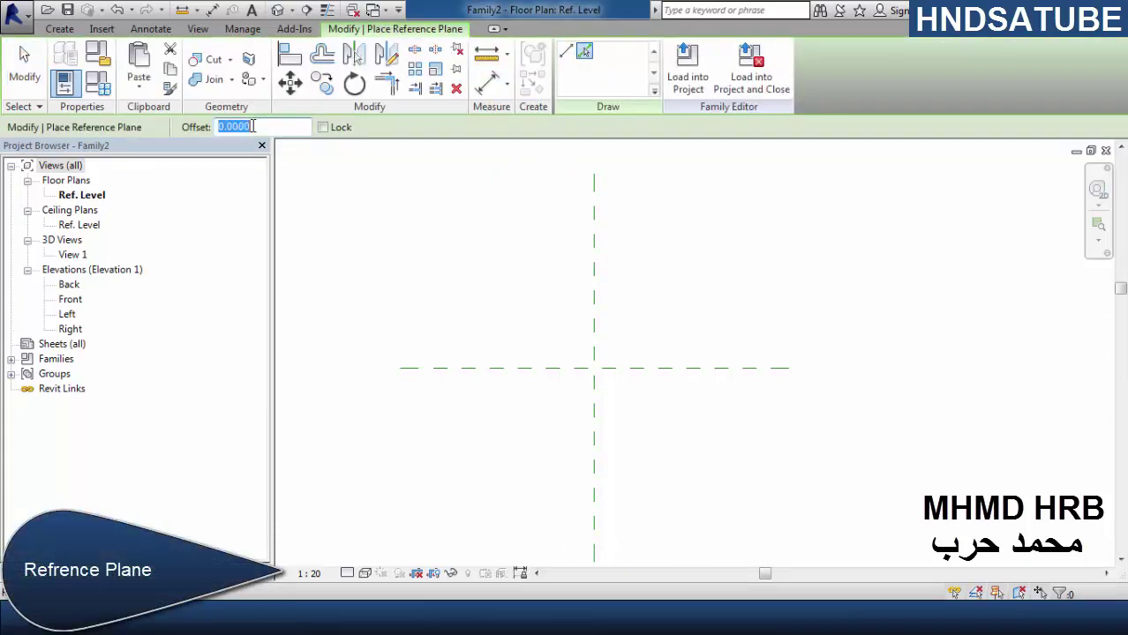
left_click(597, 298)
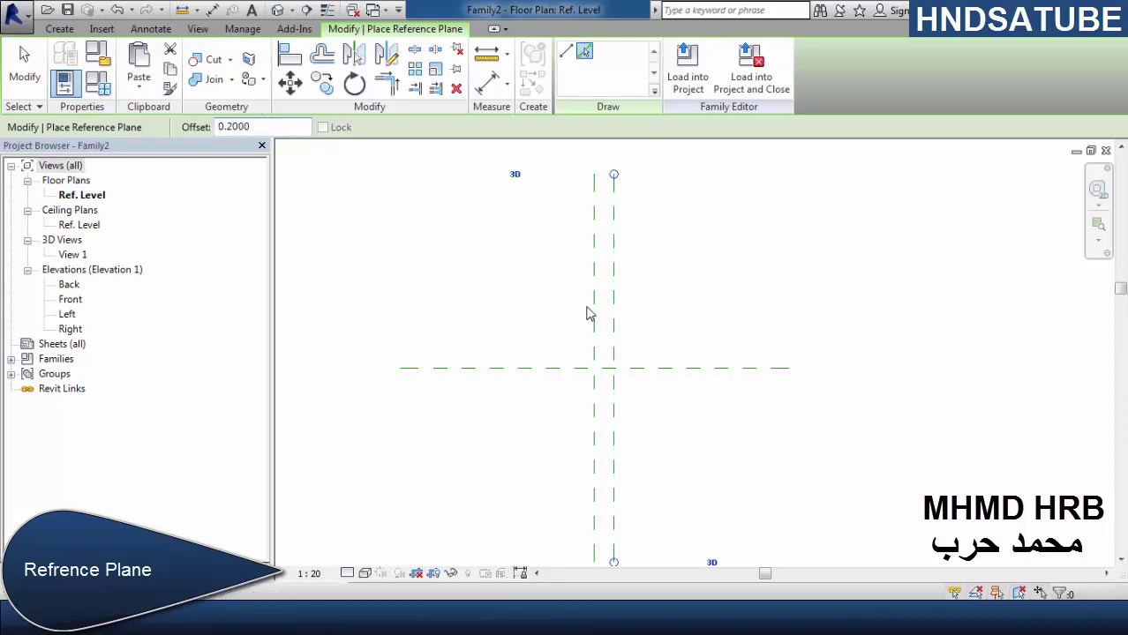
left_click(644, 369)
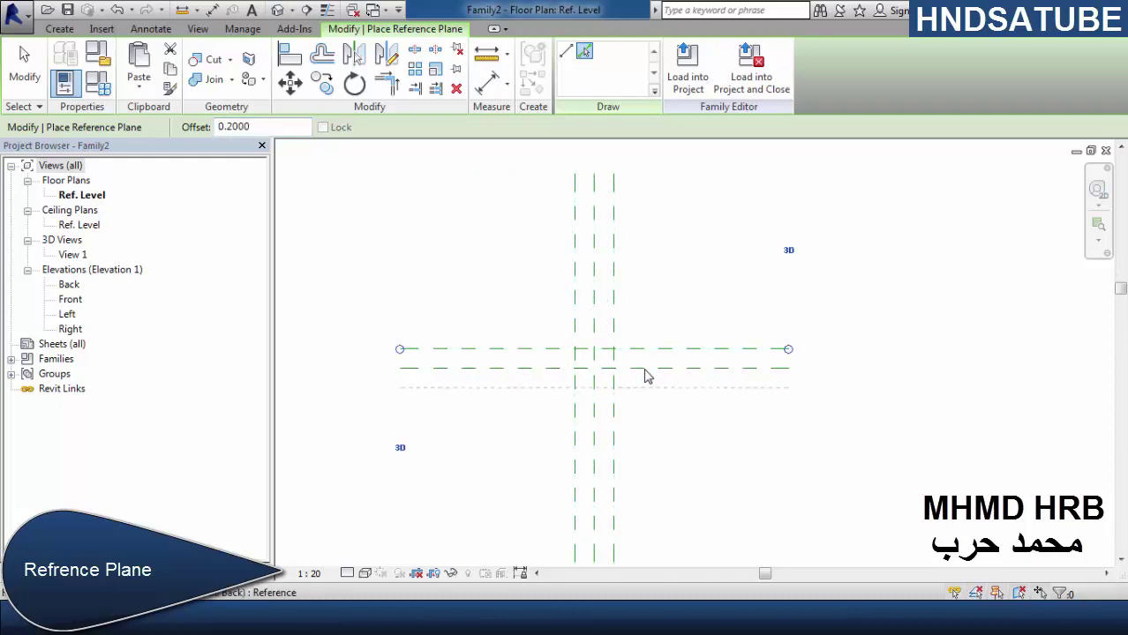
left_click(644, 372)
scroll(634, 330, "up", 3)
- Add an aligned dimension across the three vertical reference planes and make its segments equal (EQ)
left_click(497, 90)
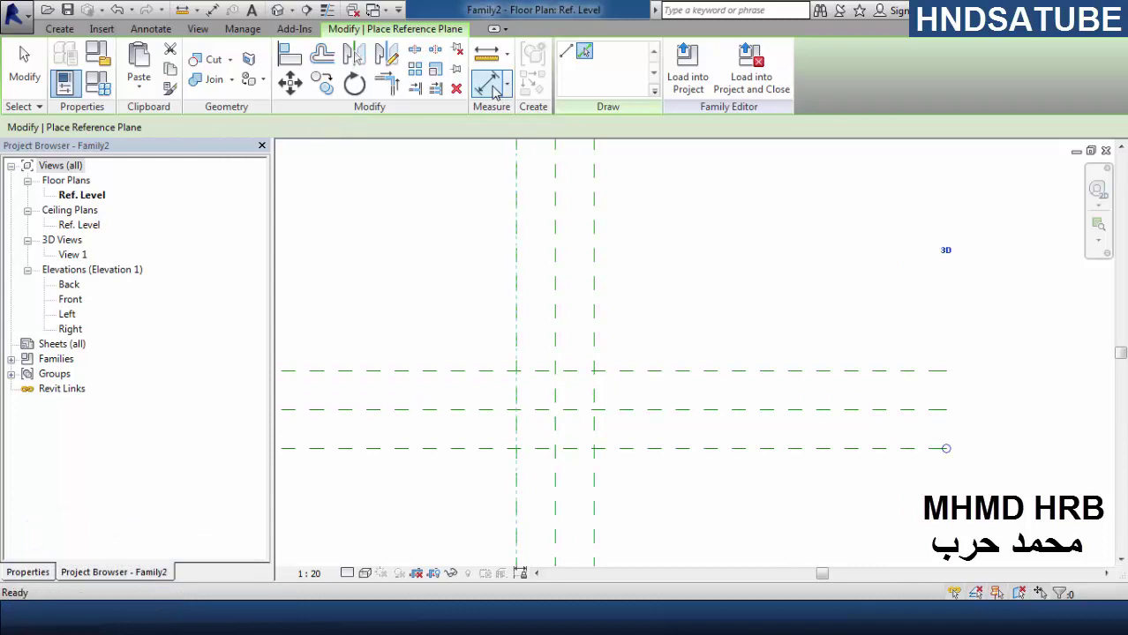
left_click(553, 309)
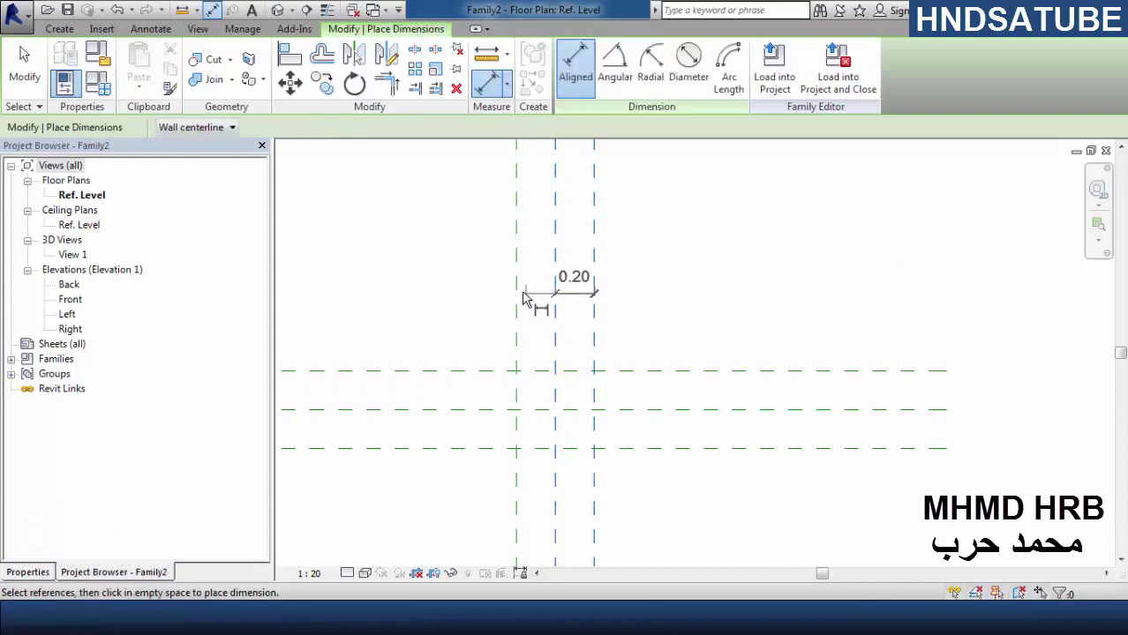
left_click(523, 302)
scroll(556, 393, "down", 2)
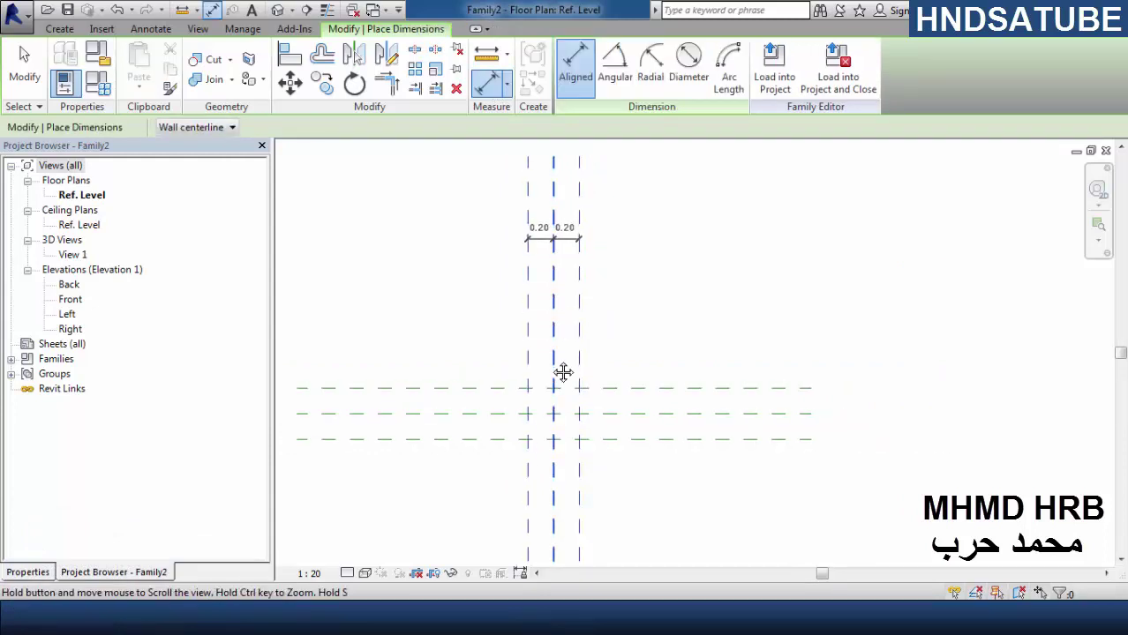
middle_click_drag(564, 373, 564, 524)
left_click(556, 263)
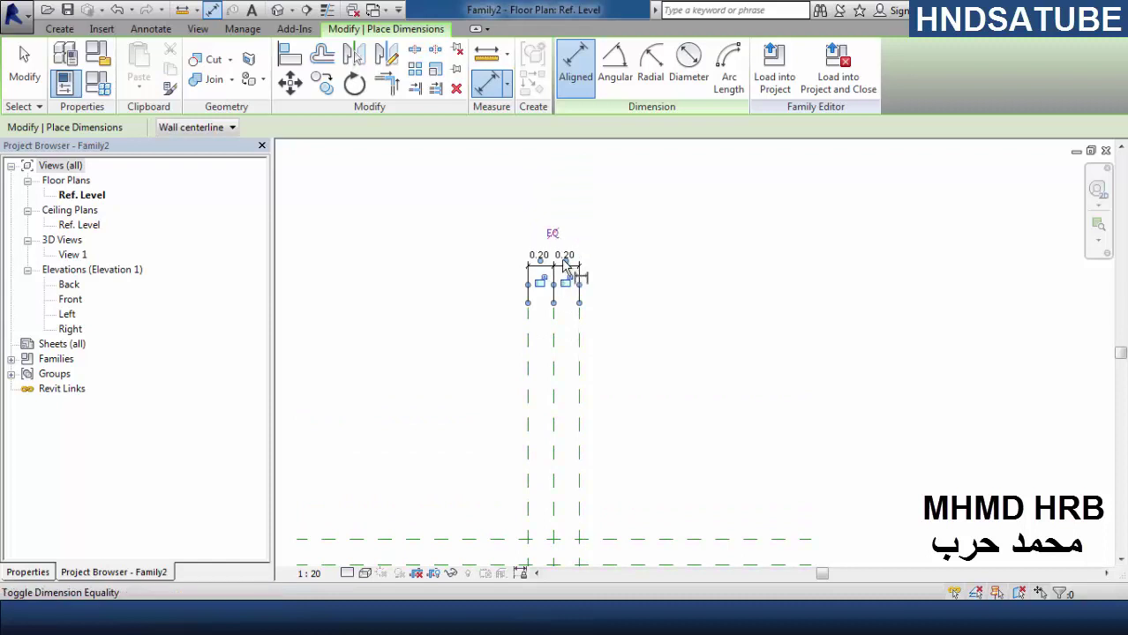
scroll(609, 530, "down", 1)
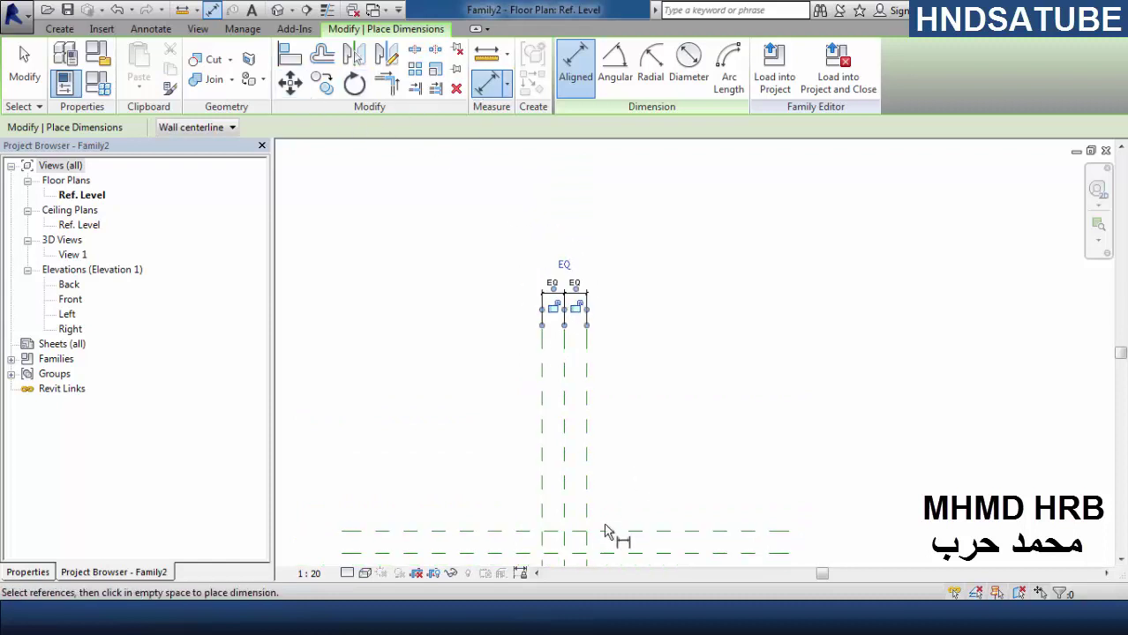
- Add an overall aligned dimension between the two outer vertical reference planes, above the equality dimension
left_click(587, 519)
left_click(543, 512)
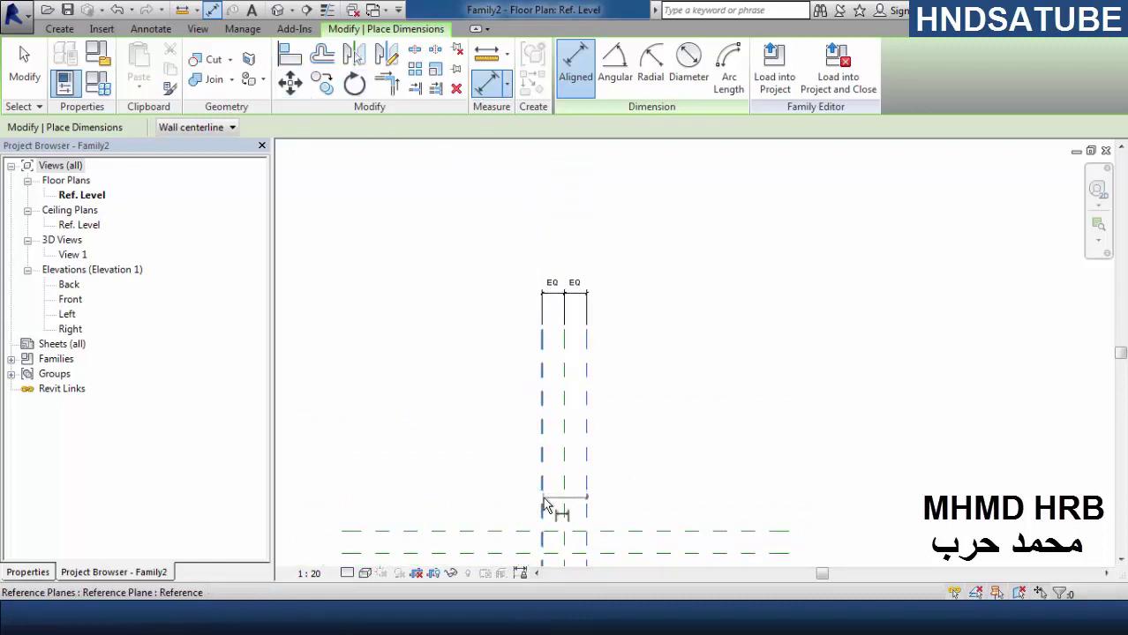
scroll(640, 370, "down", 1)
scroll(629, 430, "up", 1)
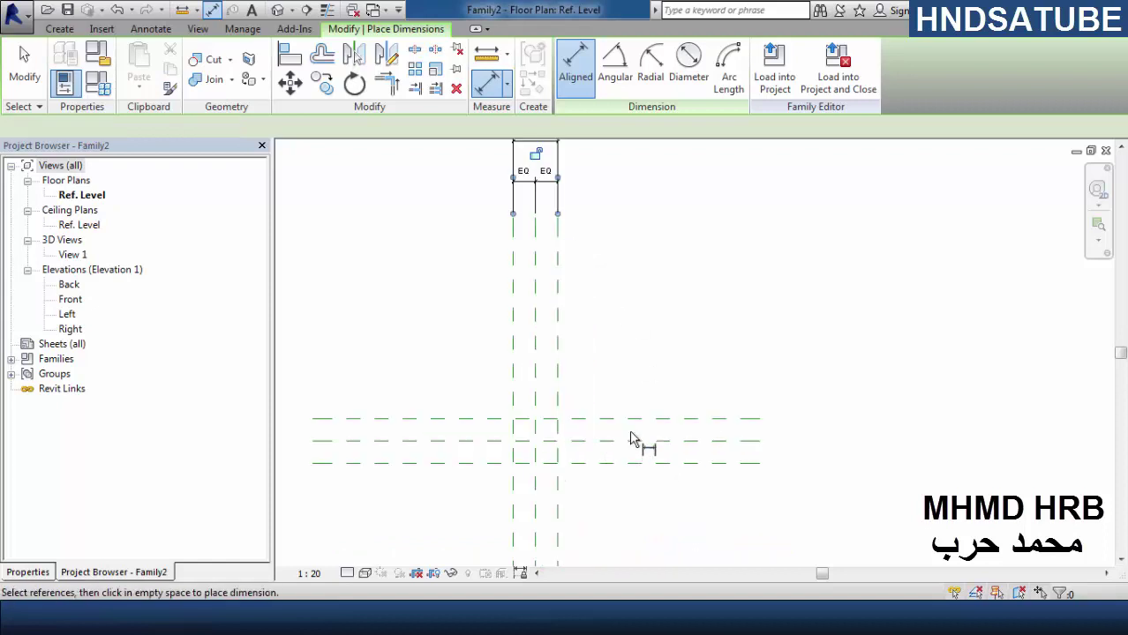
- Dimension the three horizontal reference planes with equal segments (EQ), and add an overall dimension between the outer two
left_click(632, 443)
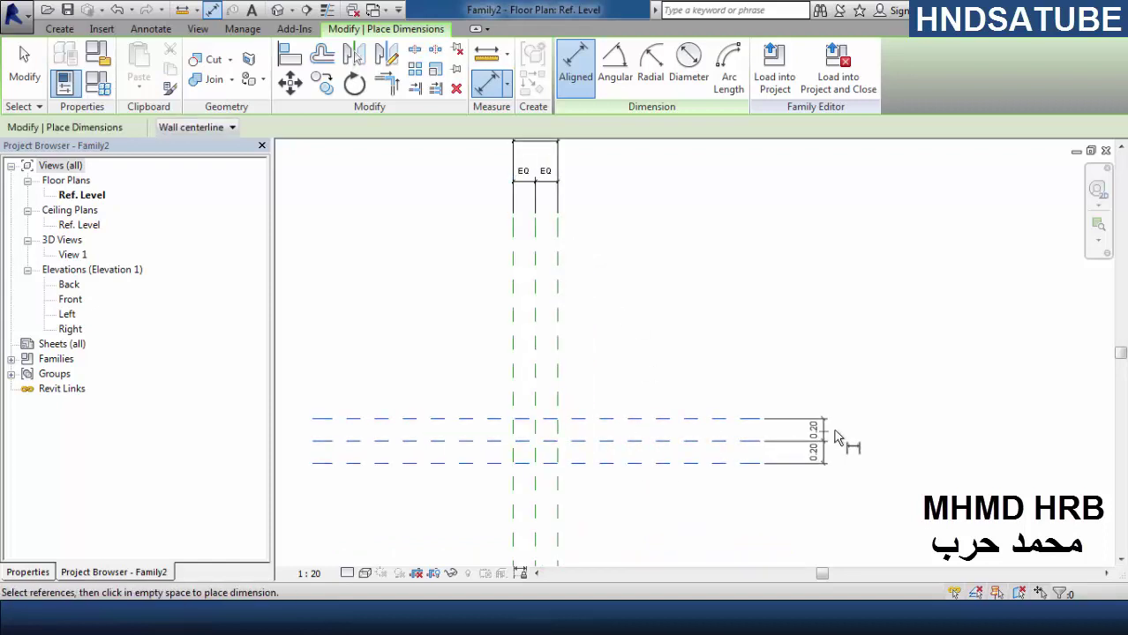
left_click(805, 449)
left_click(813, 446)
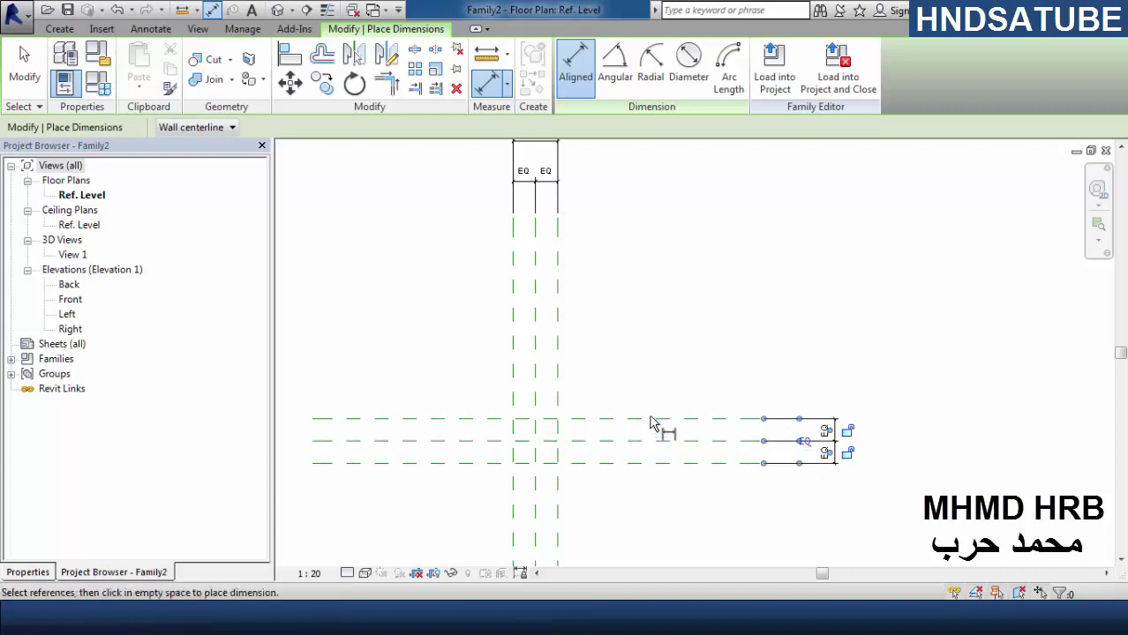
left_click(650, 465)
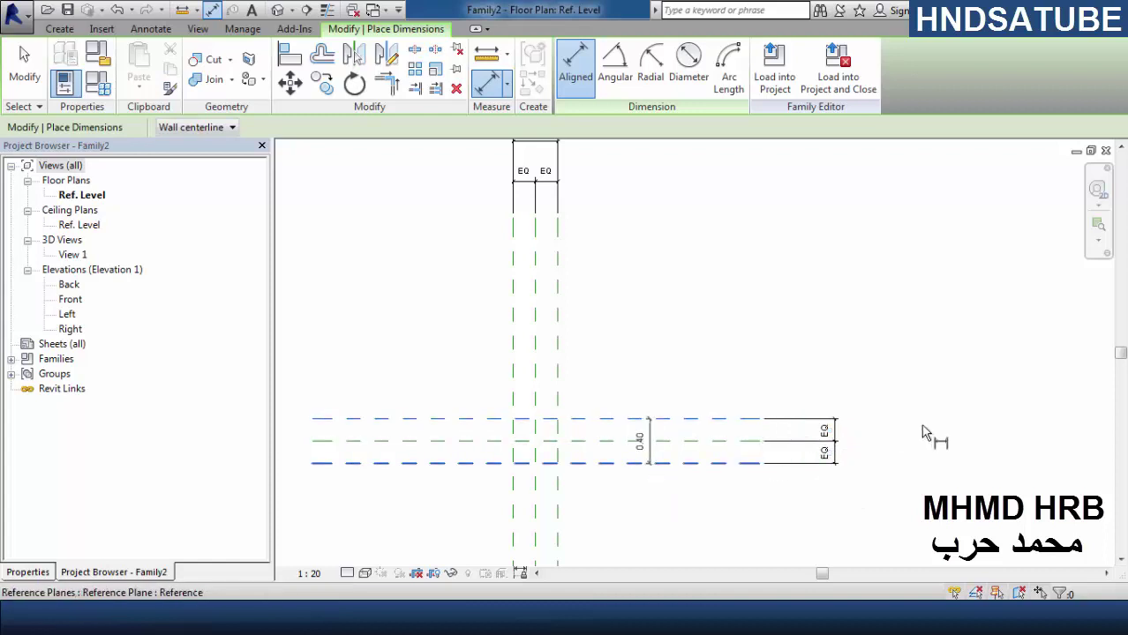
scroll(966, 478, "down", 2)
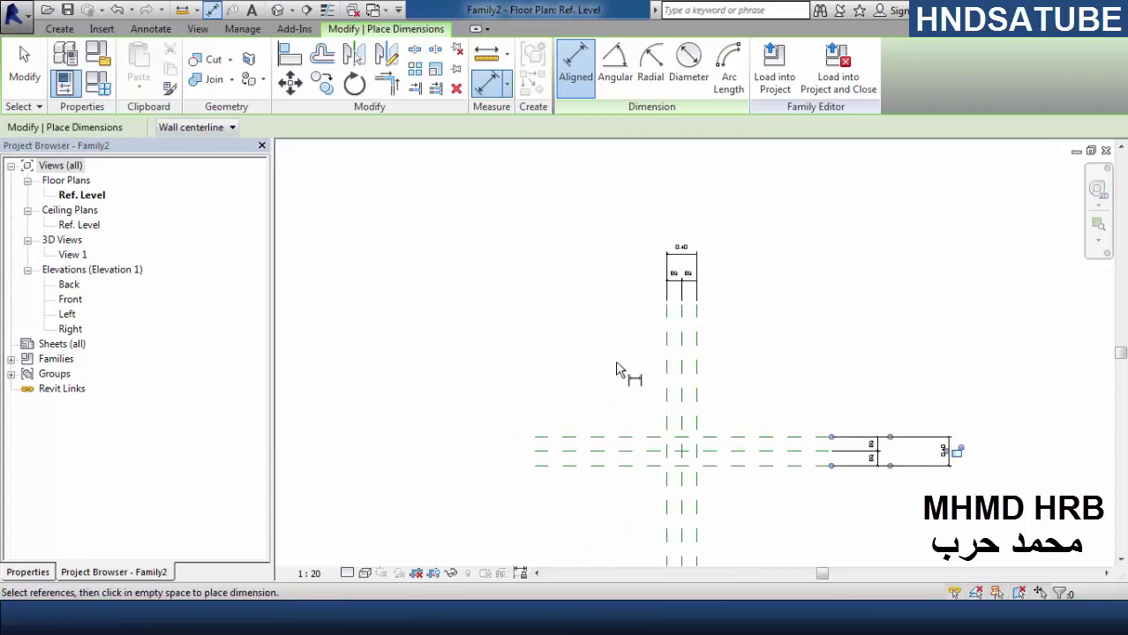
left_click(25, 84)
- Label both overall dimensions with a new family type parameter named "chair size"
left_click(944, 456)
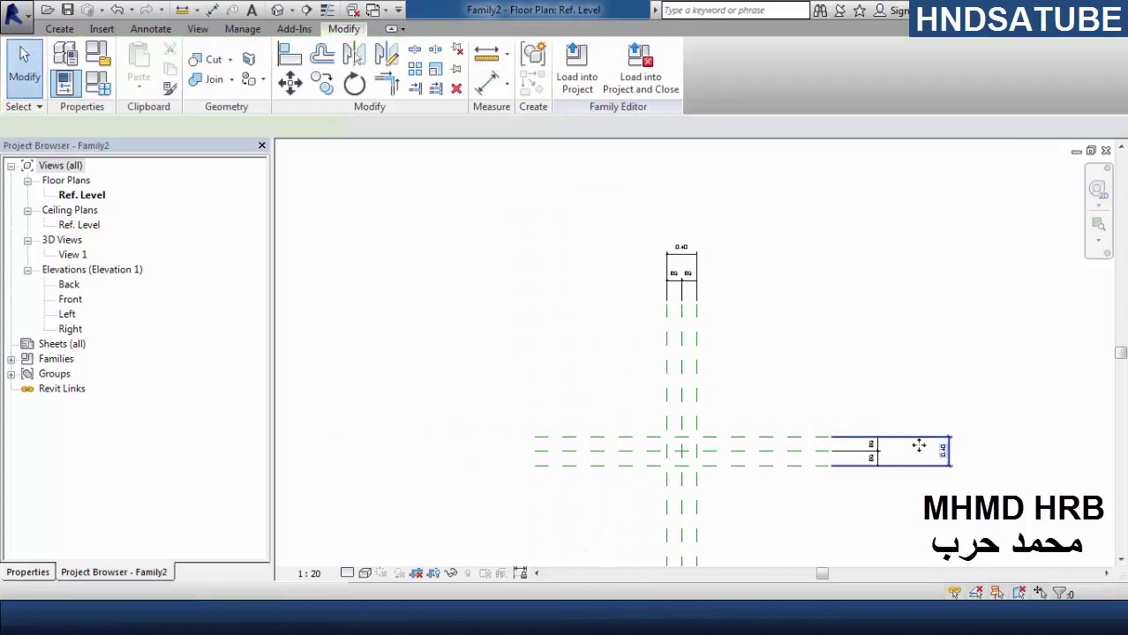
left_click(690, 258, "ctrl")
left_click(389, 127)
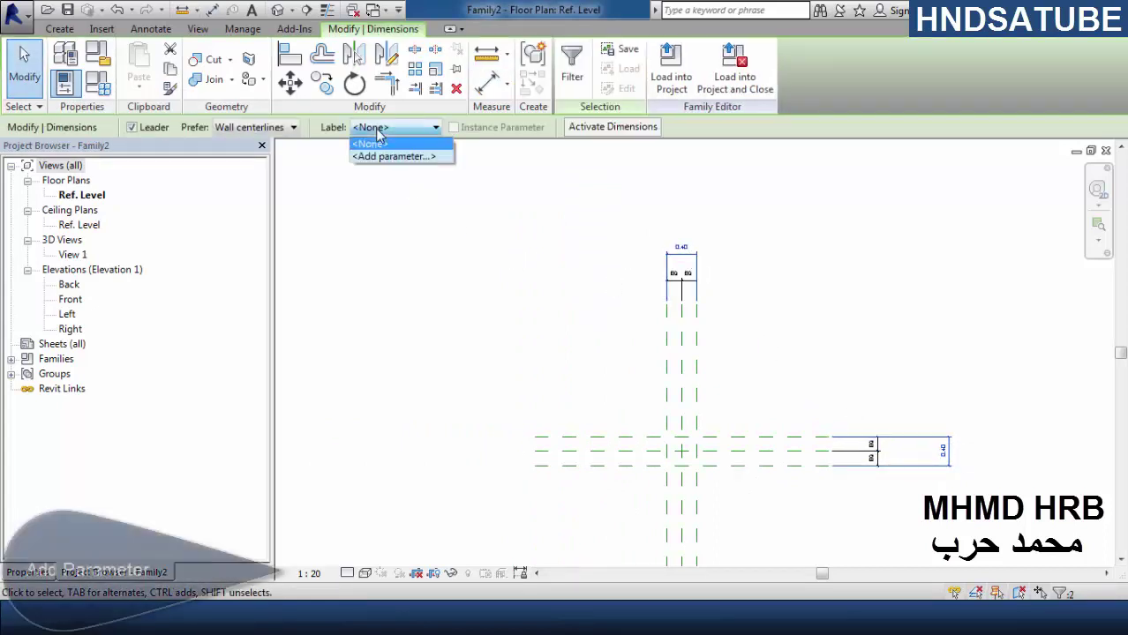
left_click(381, 157)
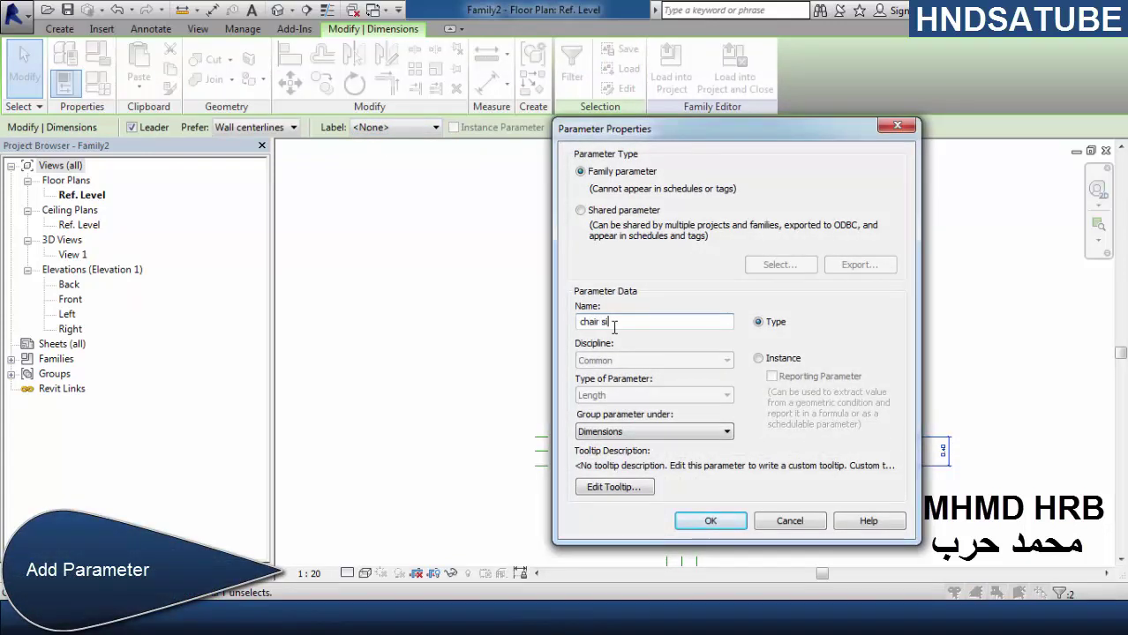
left_click(709, 521)
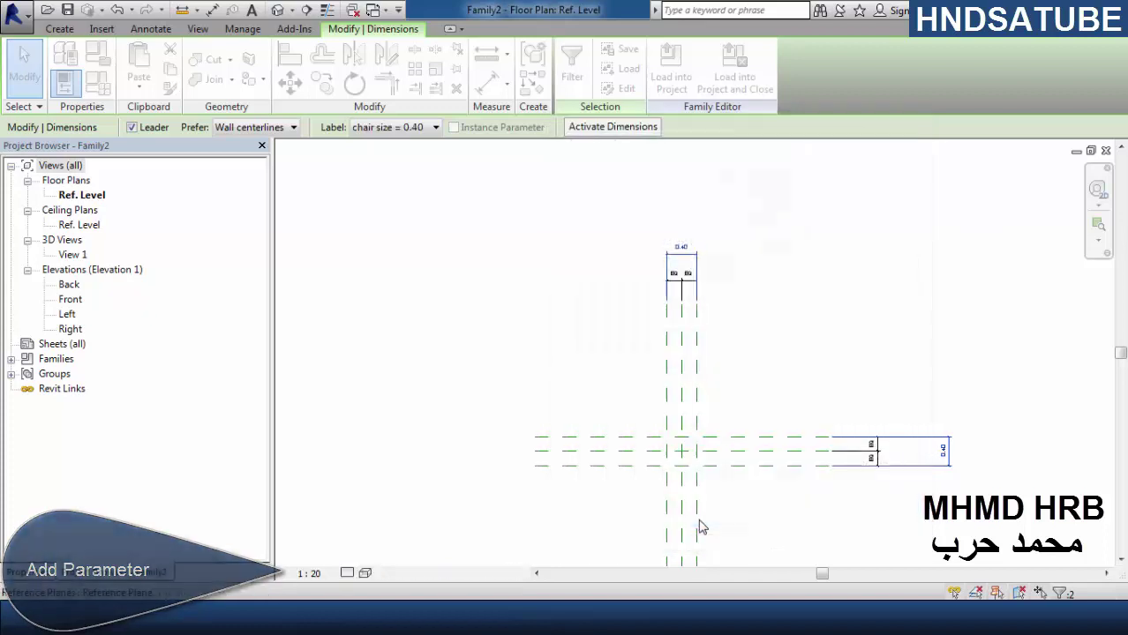
scroll(750, 507, "up", 3)
middle_click_drag(696, 493, 674, 488)
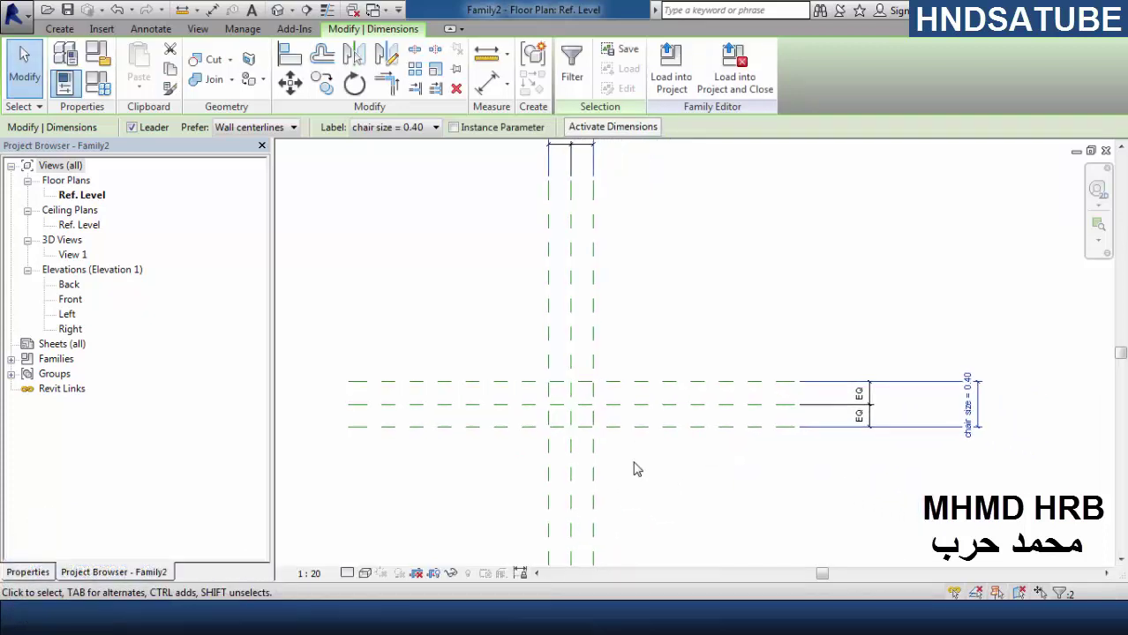
key("Escape")
- In the Left elevation, place two horizontal reference planes stacked above the Ref. Level, each at a 0.4 m offset
double_click(70, 315)
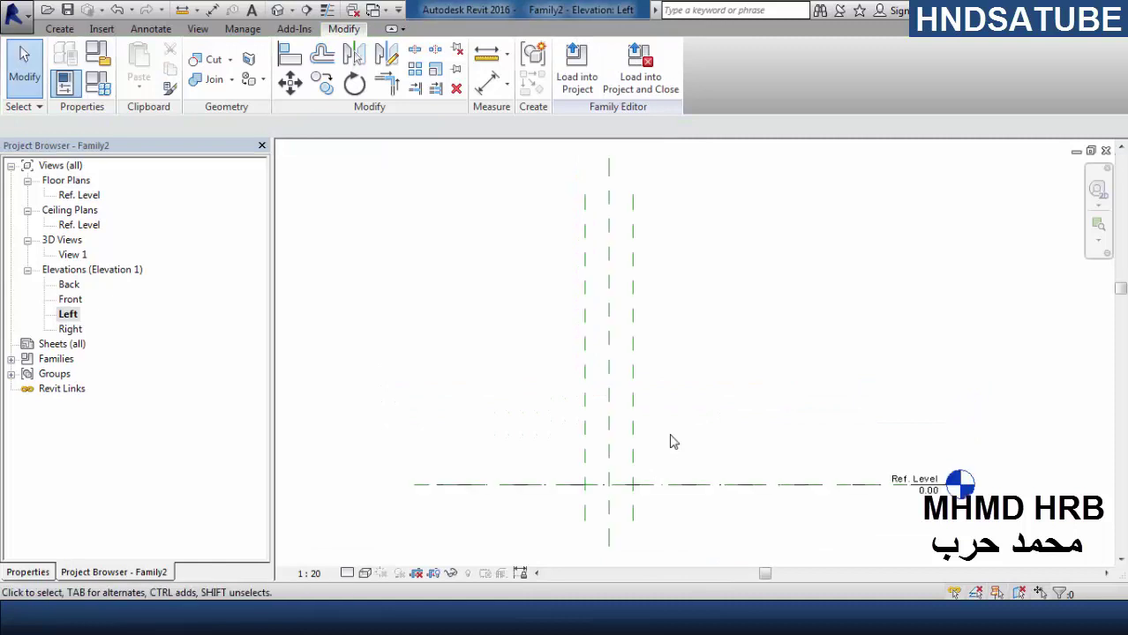
scroll(625, 404, "up", 1)
left_click(625, 405)
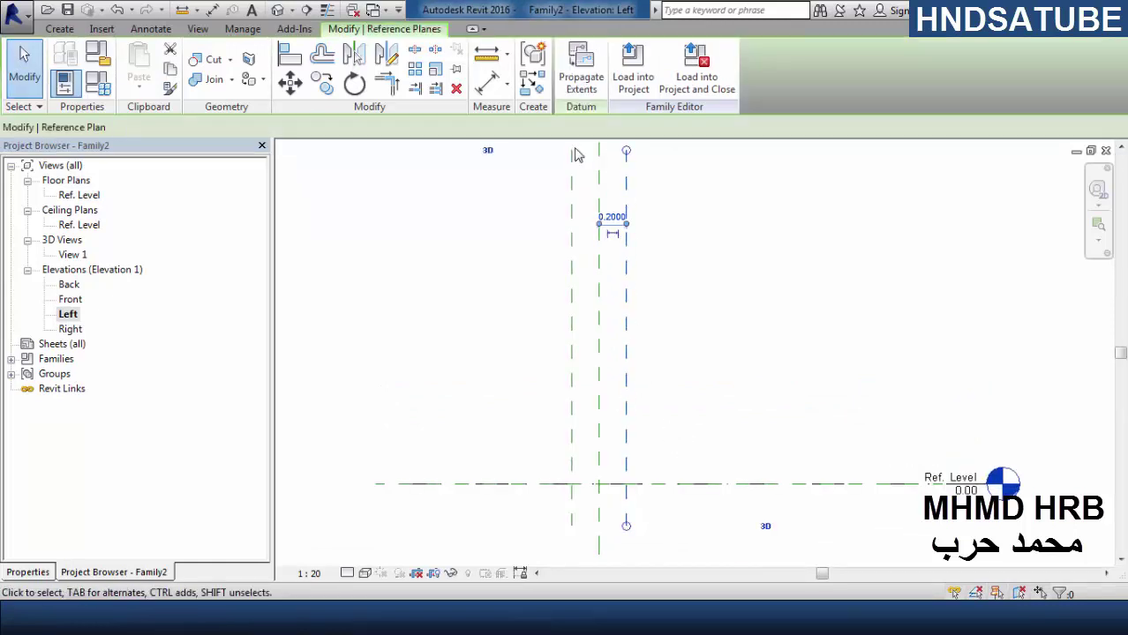
left_click(533, 76)
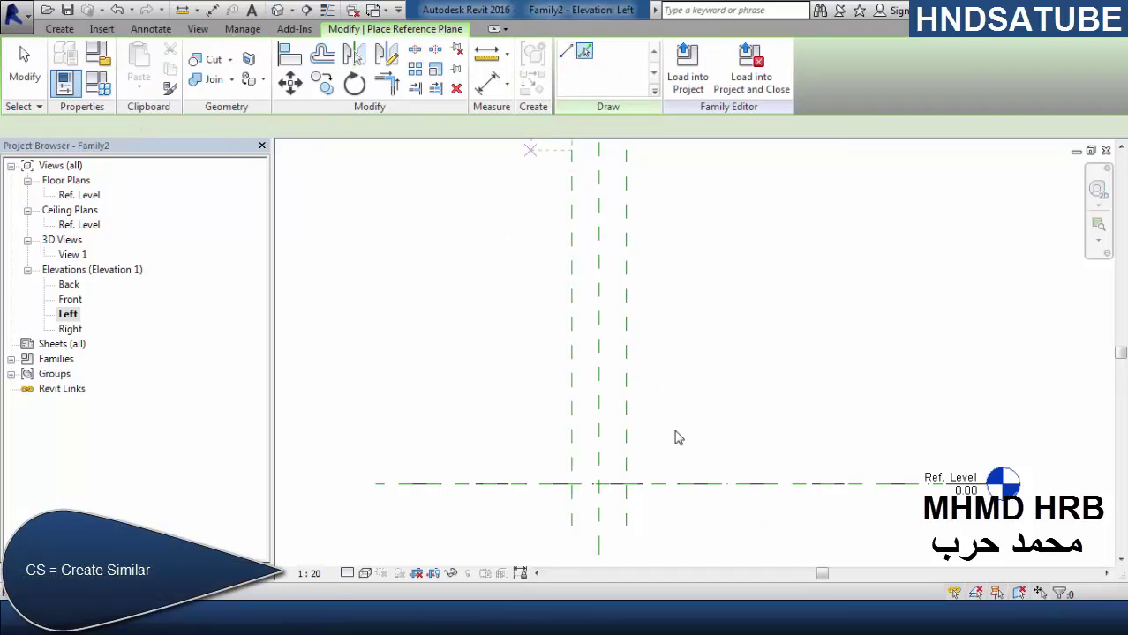
left_click(677, 484)
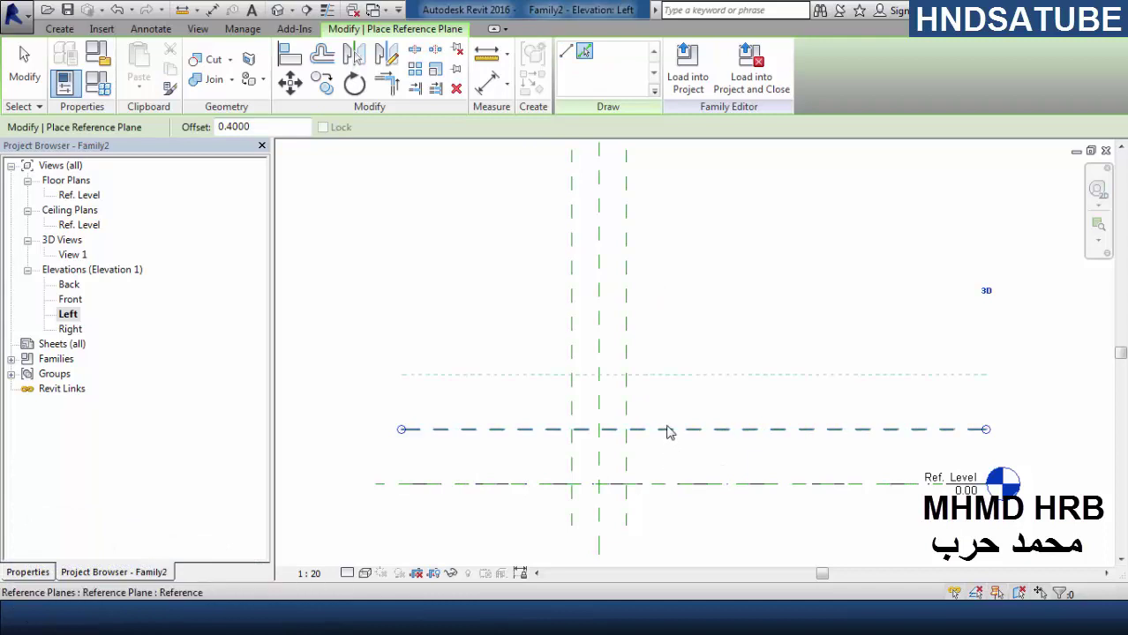
left_click(668, 432)
left_click(24, 78)
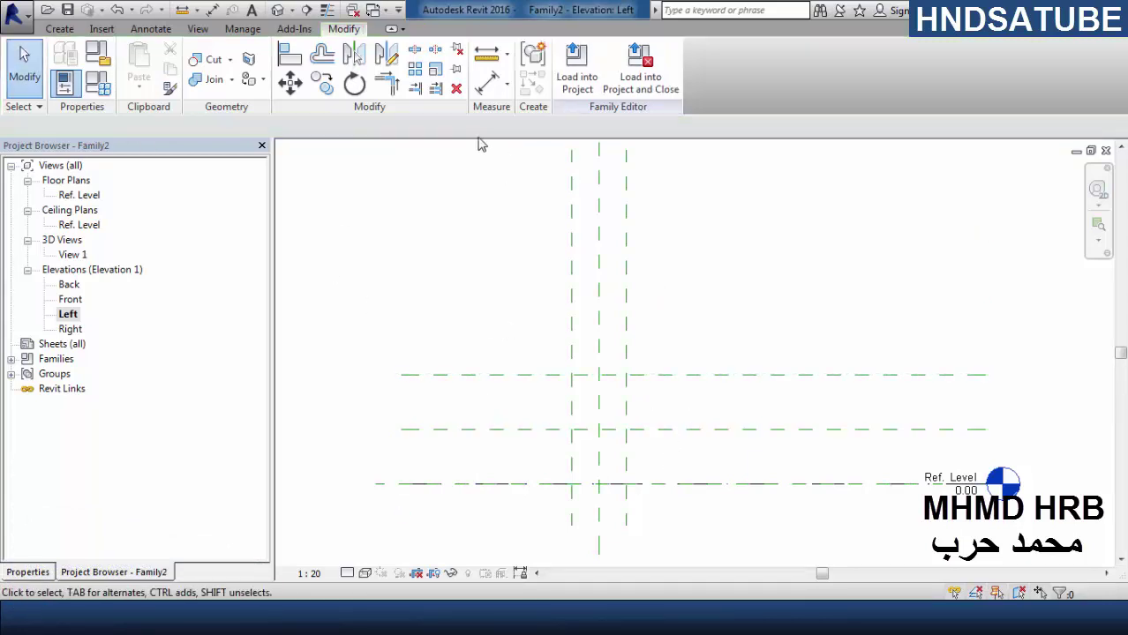
- Add separate aligned dimensions from the Ref. Level to the lower new plane and from that plane to the upper one
key("d")
key("i")
left_click(521, 484)
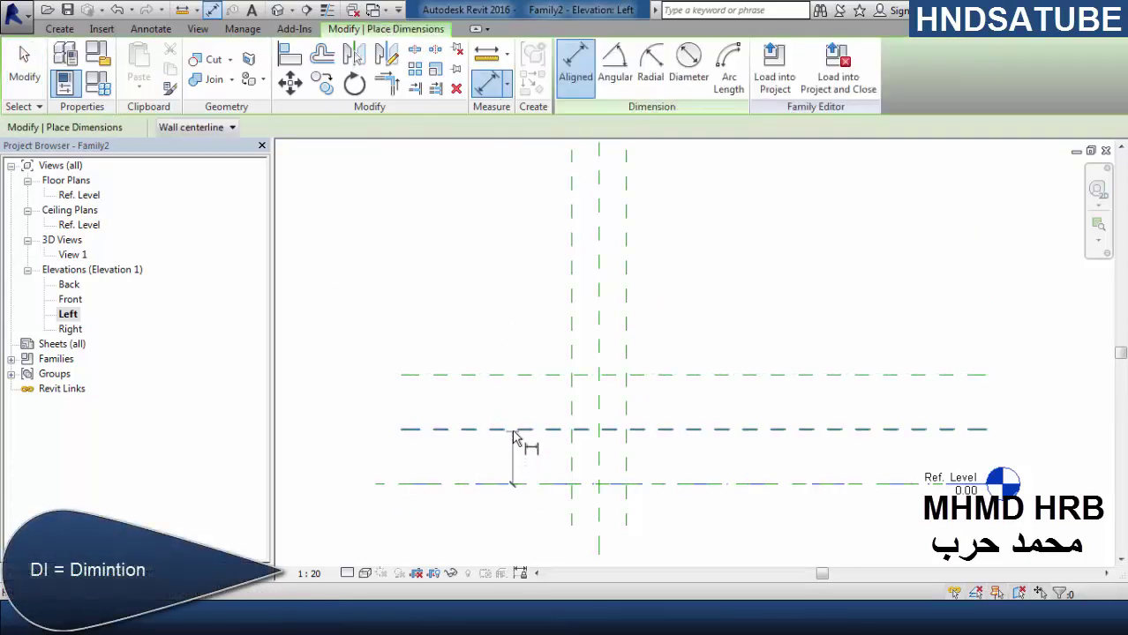
left_click(518, 430)
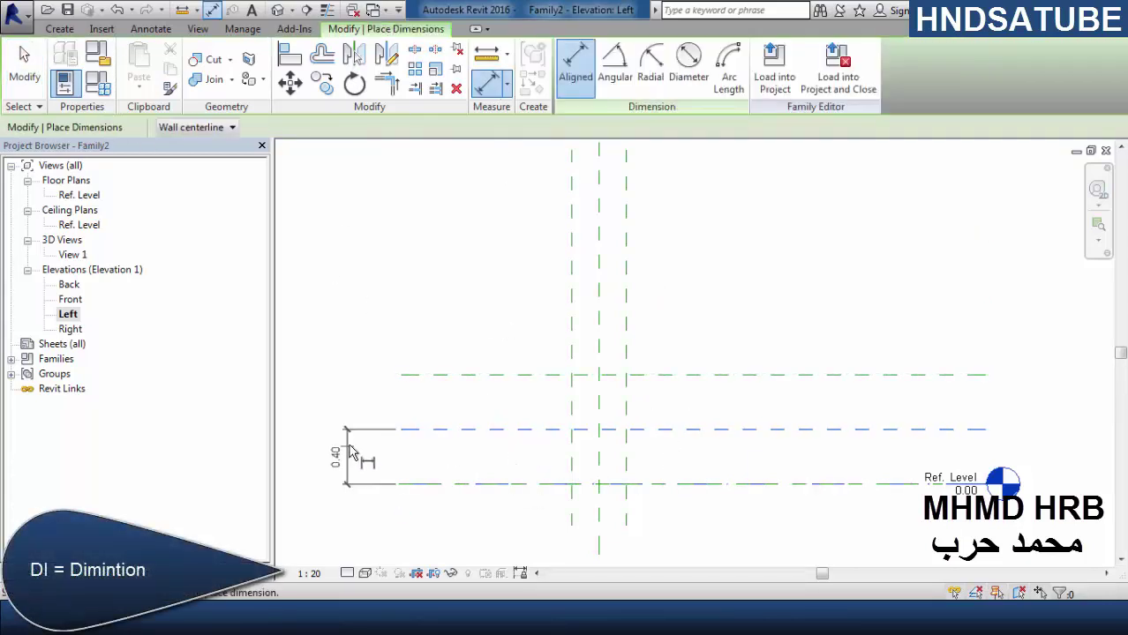
left_click(434, 376)
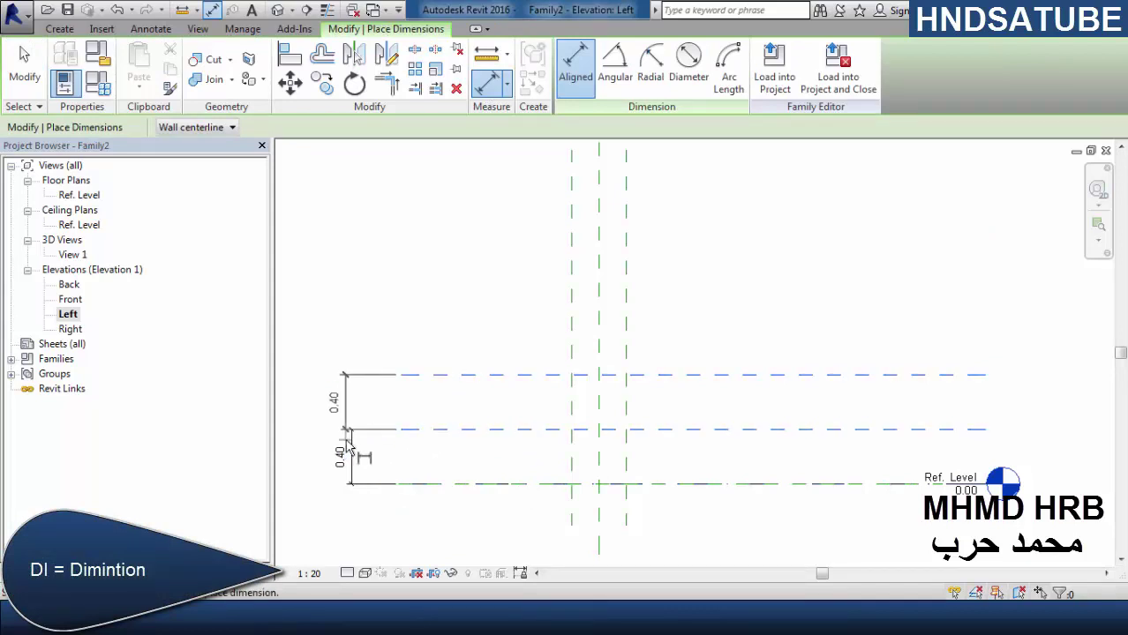
left_click(25, 78)
- Label the lower height dimension with a new family type parameter named "chair hight"
left_click(351, 471)
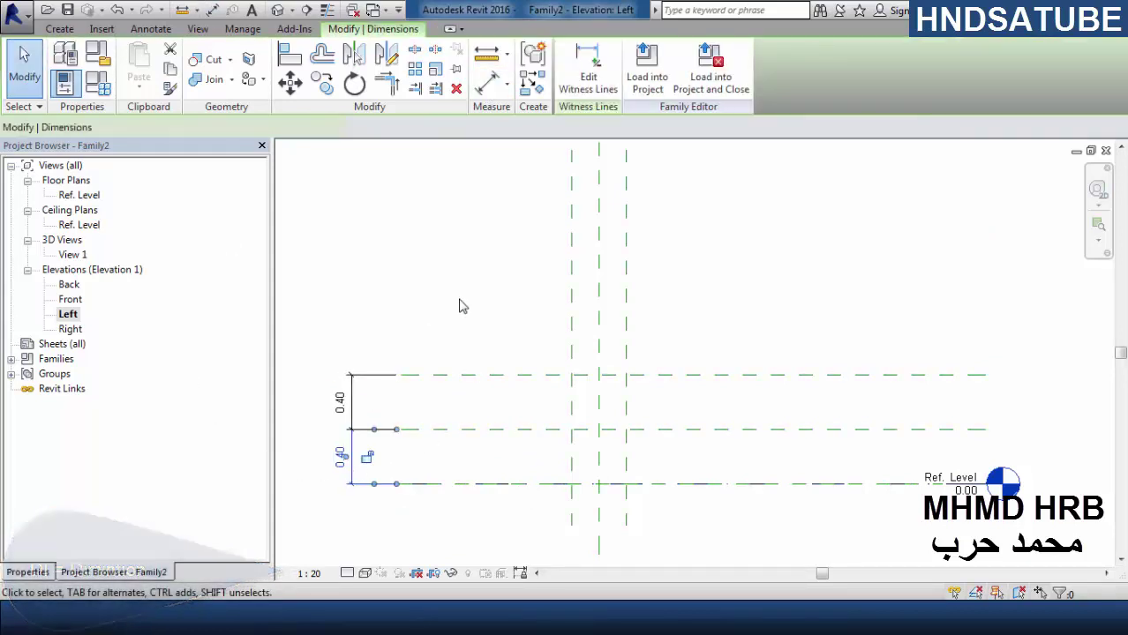
left_click(412, 128)
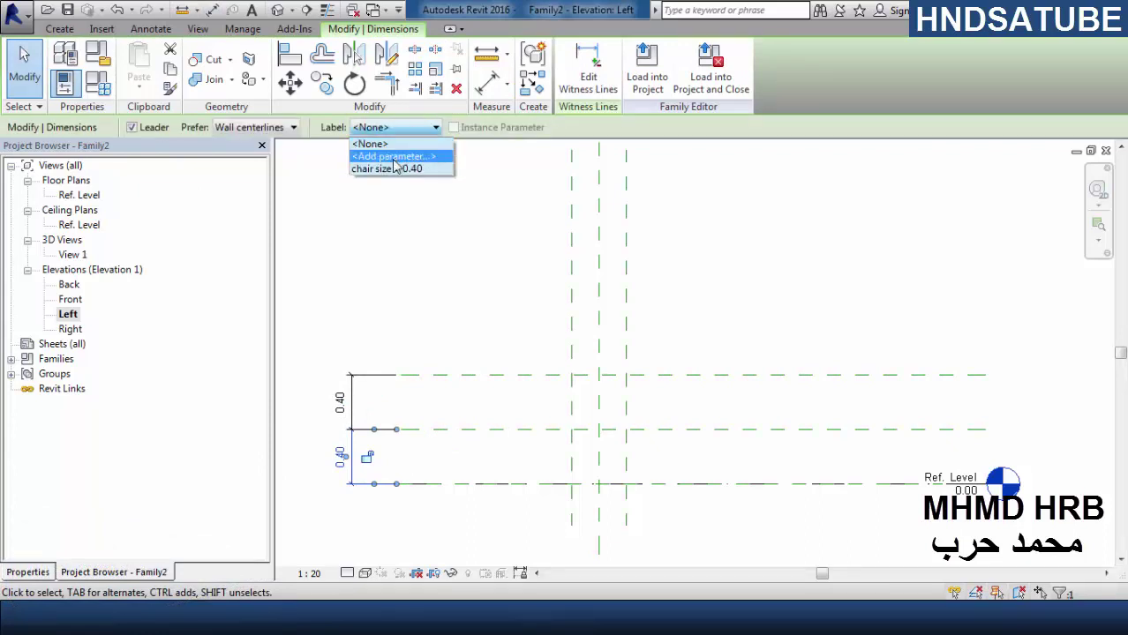
left_click(394, 157)
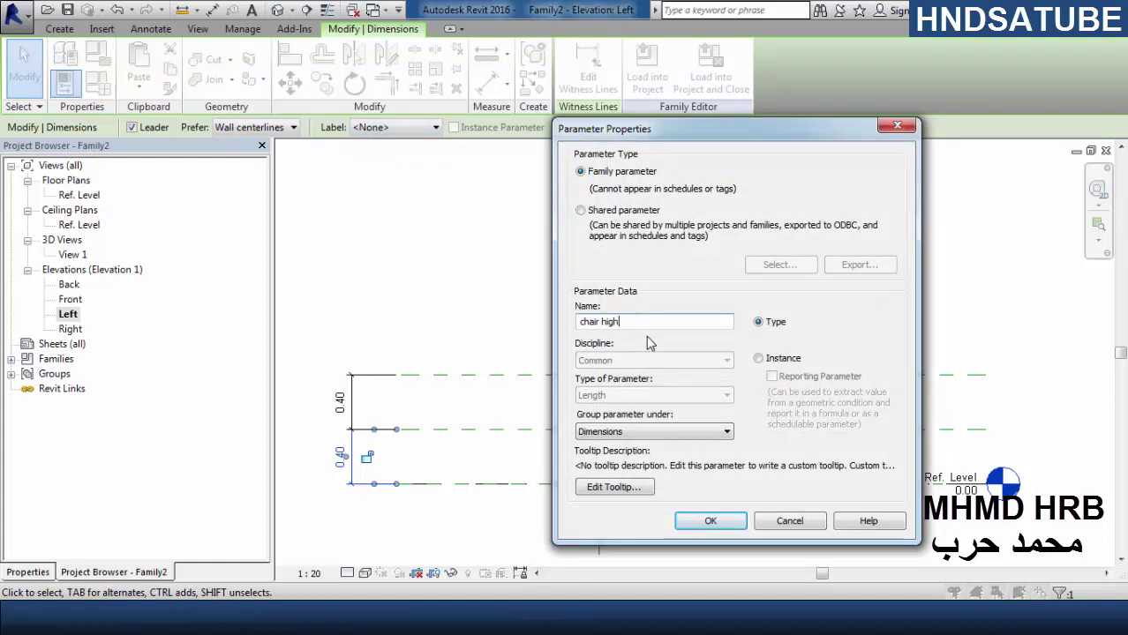
left_click(726, 527)
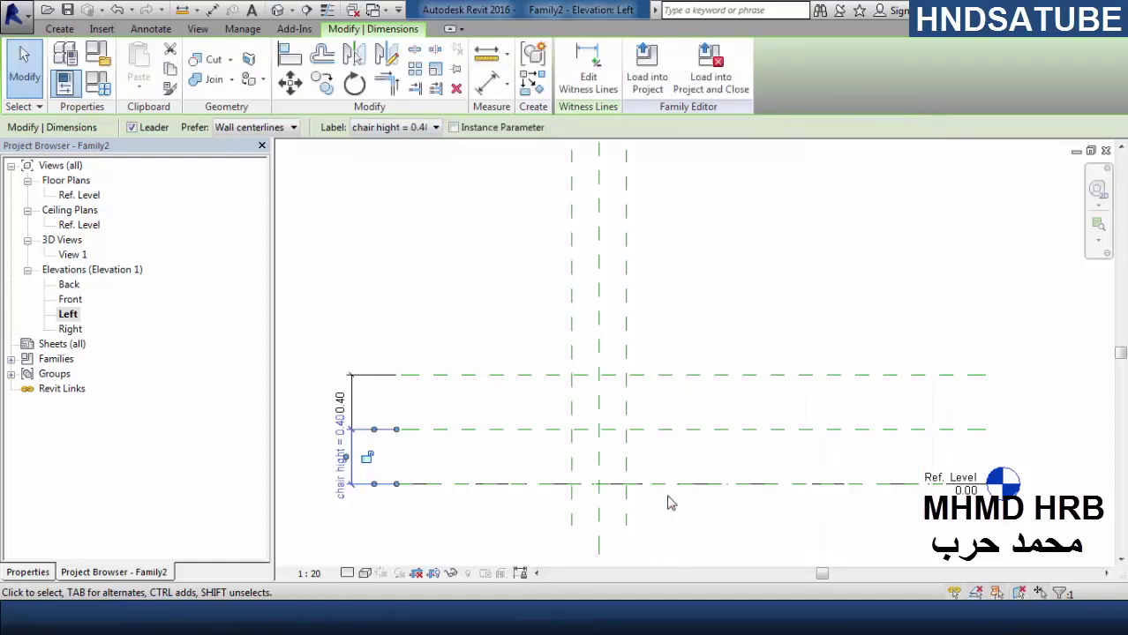
- Label the upper height dimension with a new family type parameter named "backrest"
left_click(351, 381)
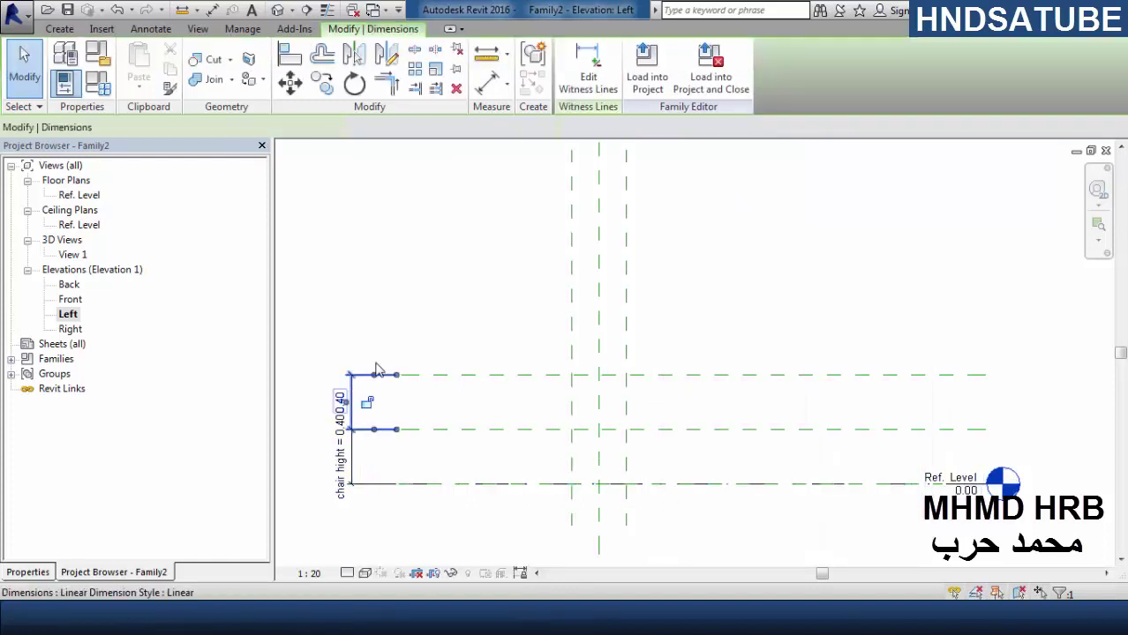
left_click(371, 128)
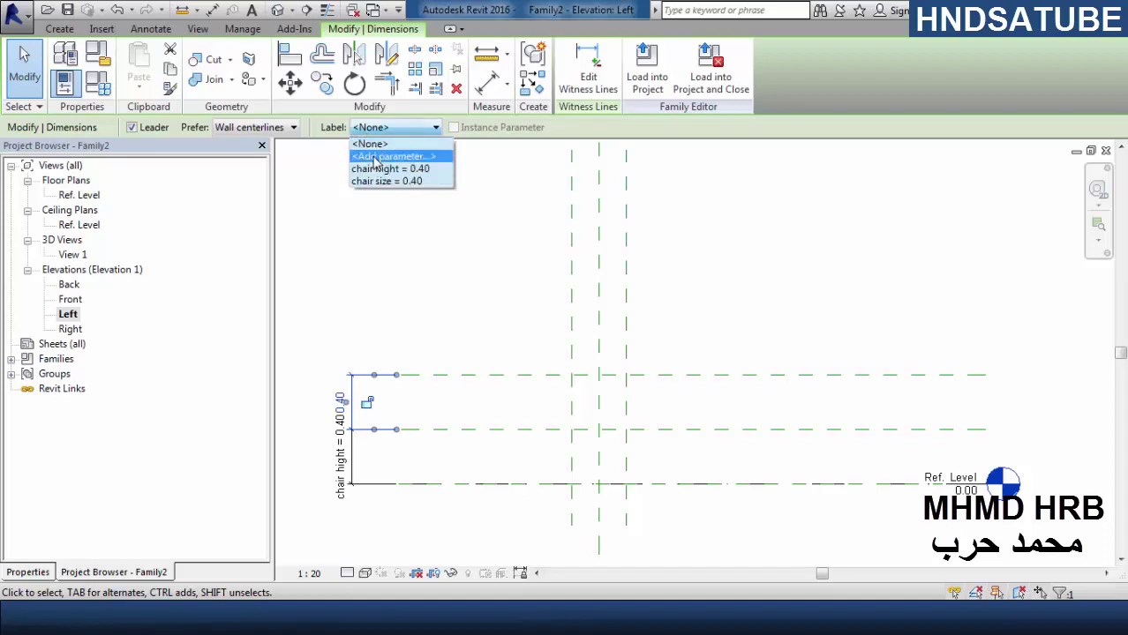
left_click(374, 156)
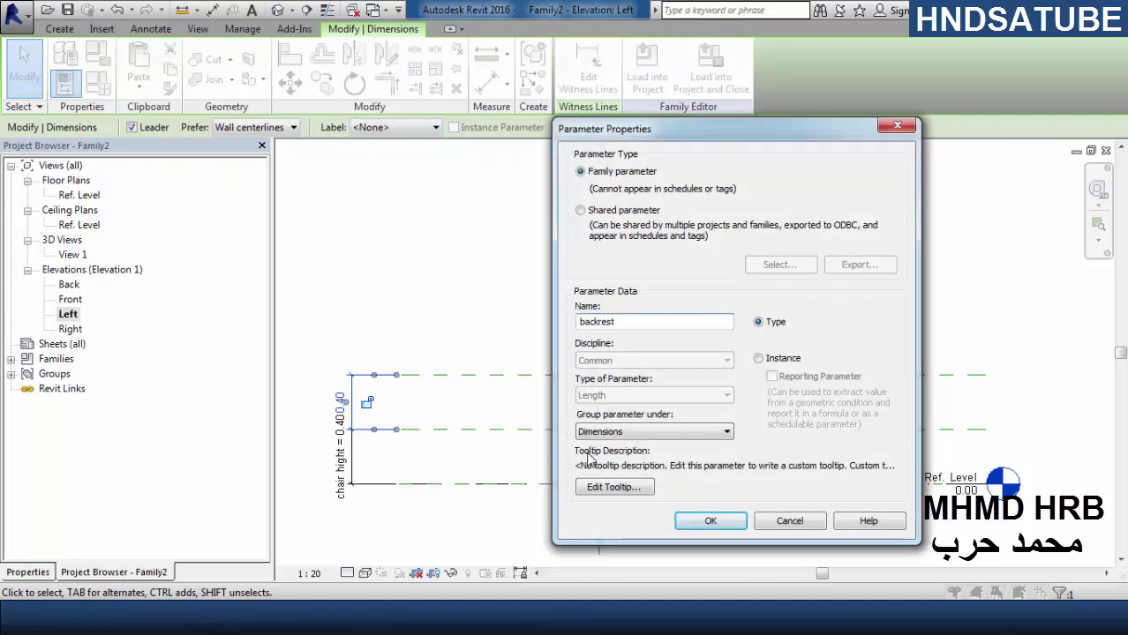
left_click(711, 522)
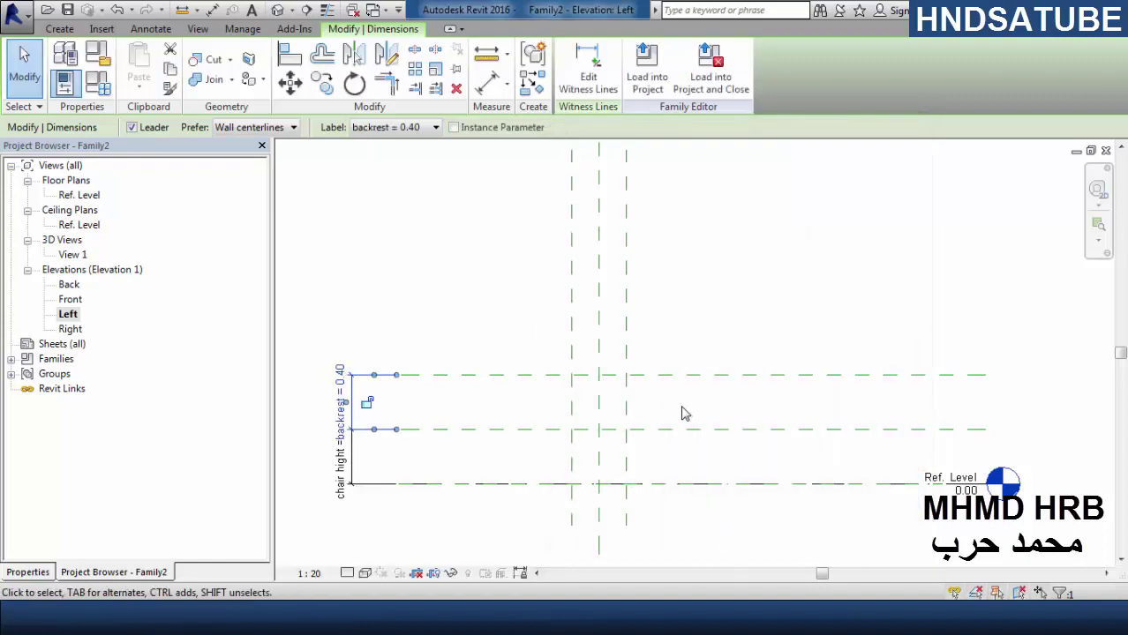
- Name the horizontal reference plane at the chair seat height "hight" in its properties
left_click(732, 425)
left_click(719, 455)
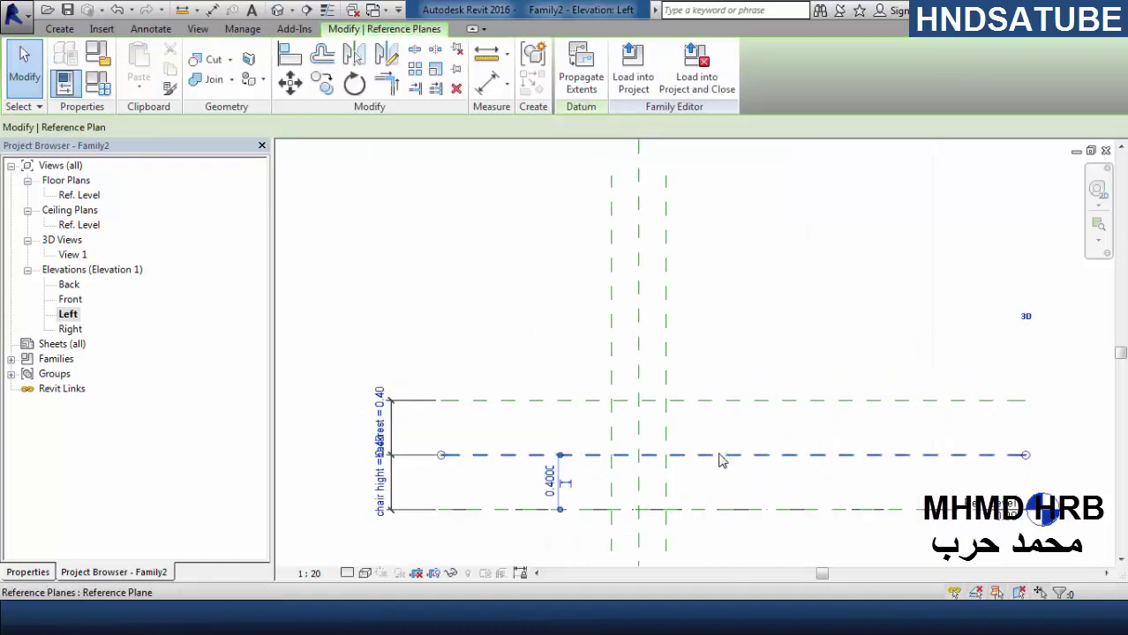
left_click(29, 572)
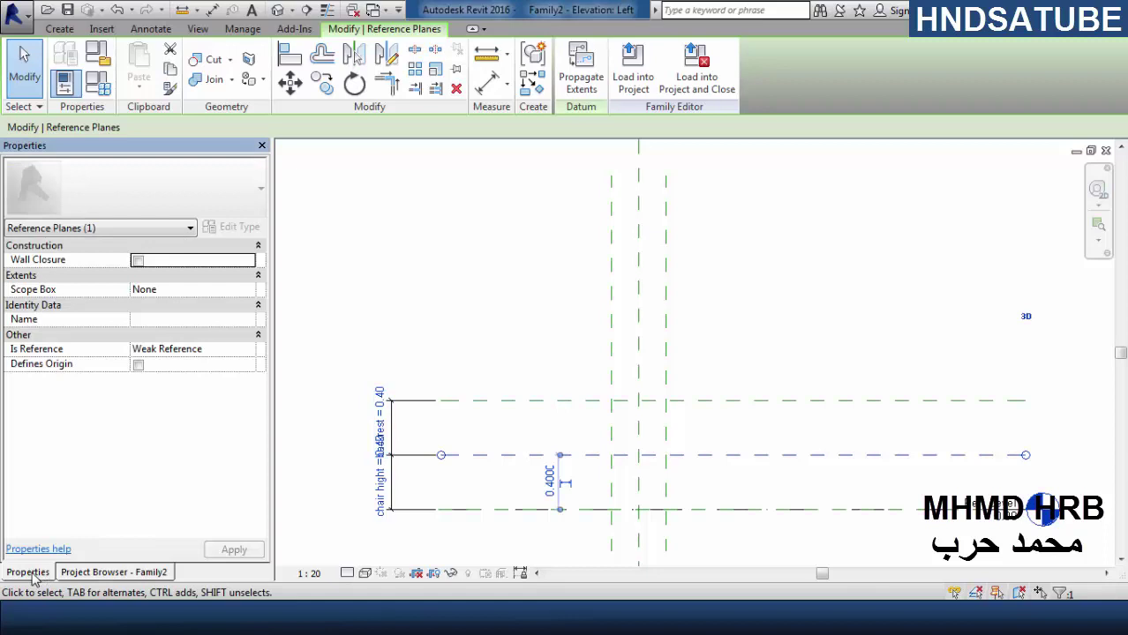
left_click(194, 323)
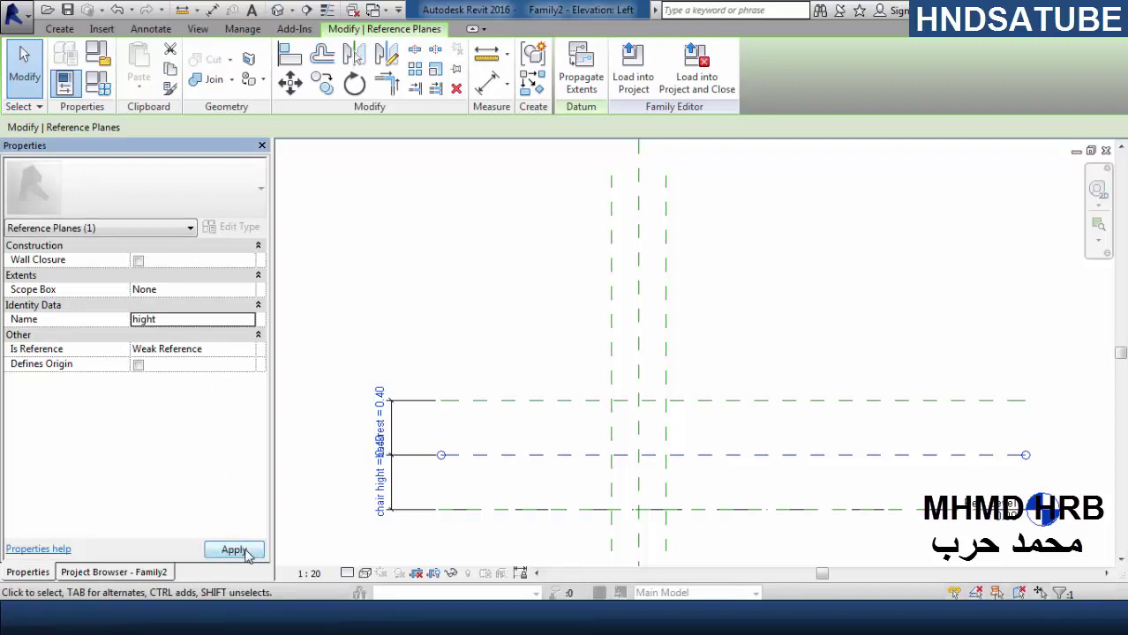
- Deselect the reference plane and open the Ref. Level floor plan
left_click(327, 441)
left_click(124, 572)
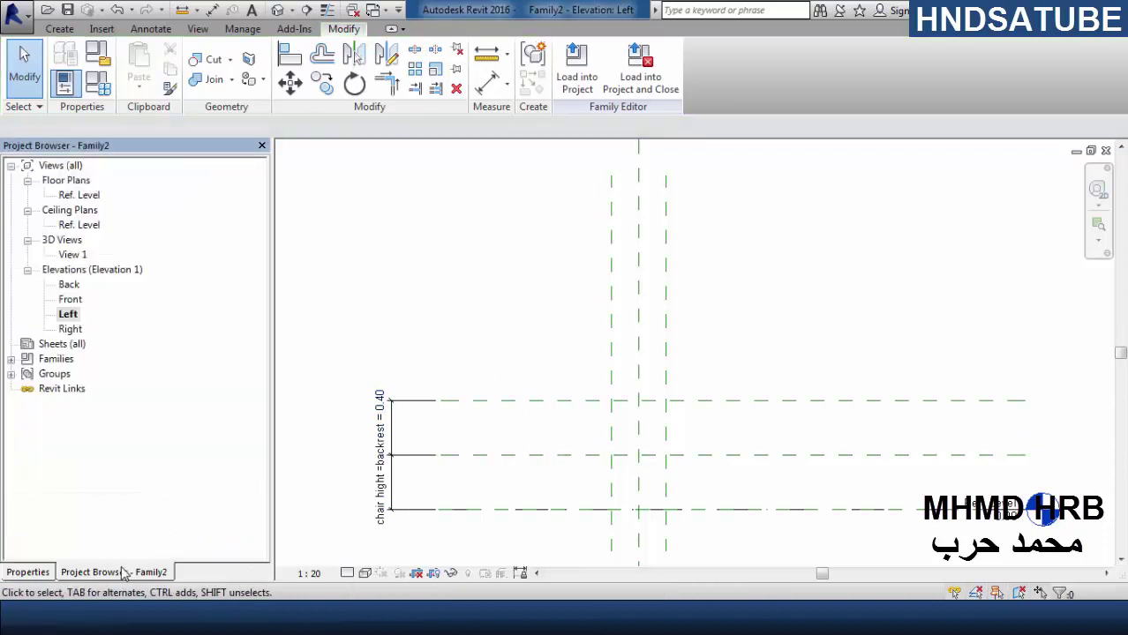
double_click(77, 196)
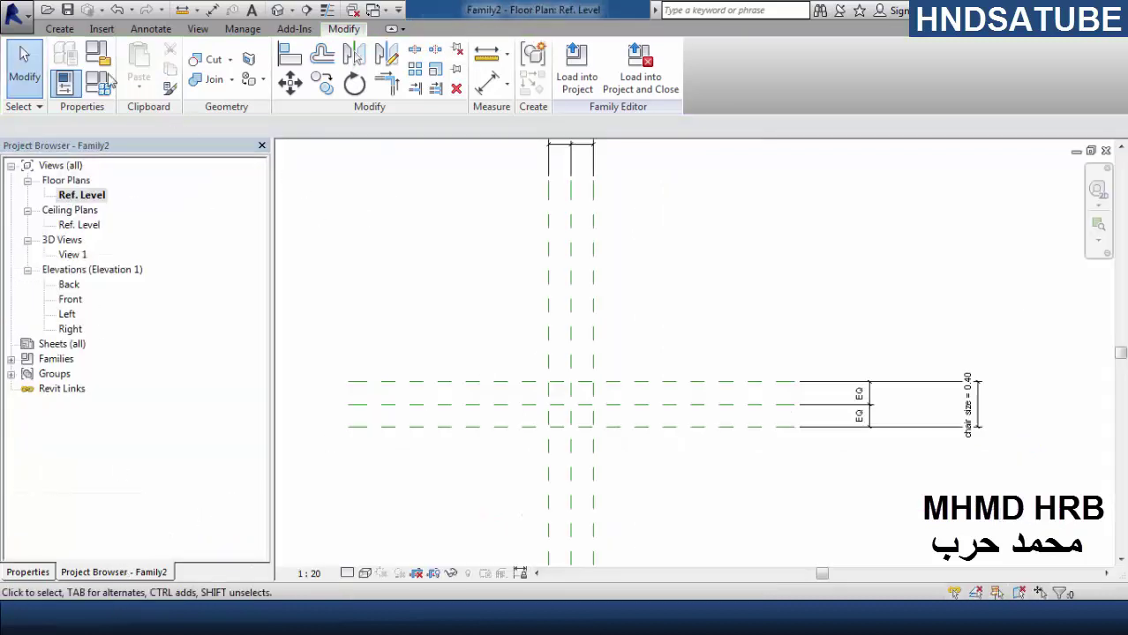
left_click(59, 29)
left_click(142, 64)
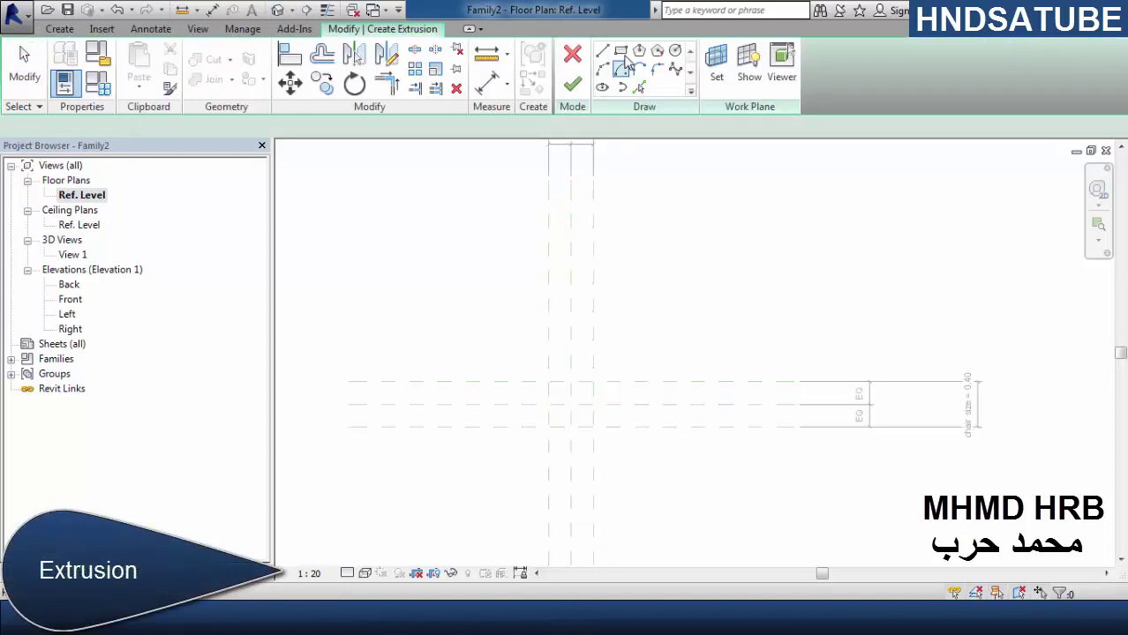
left_click(620, 51)
scroll(595, 403, "up", 2)
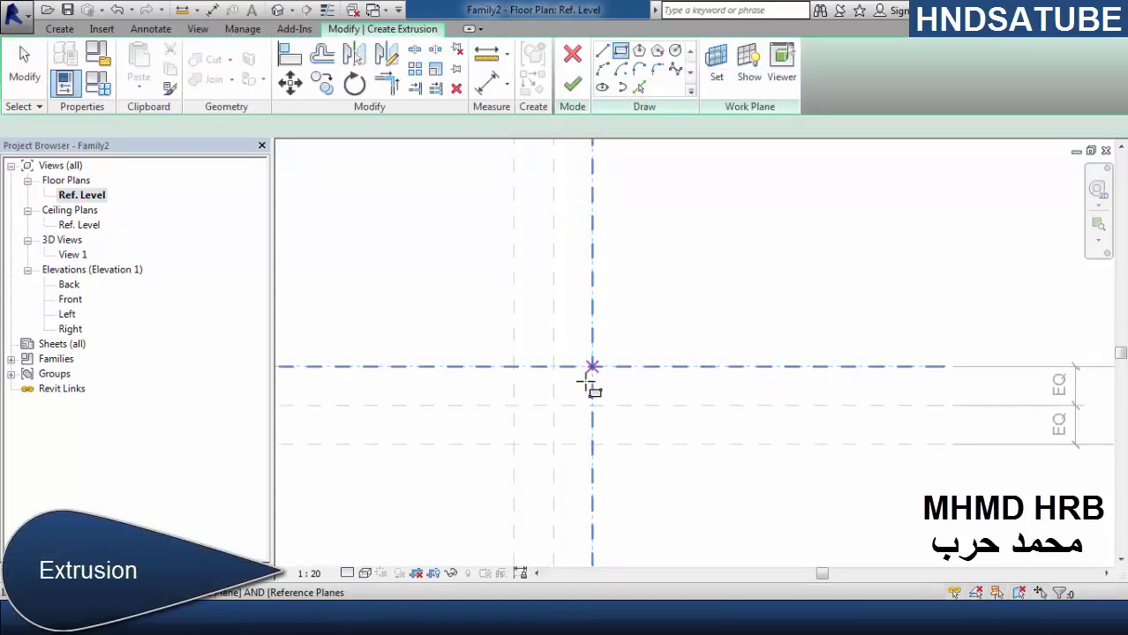
left_click(592, 366)
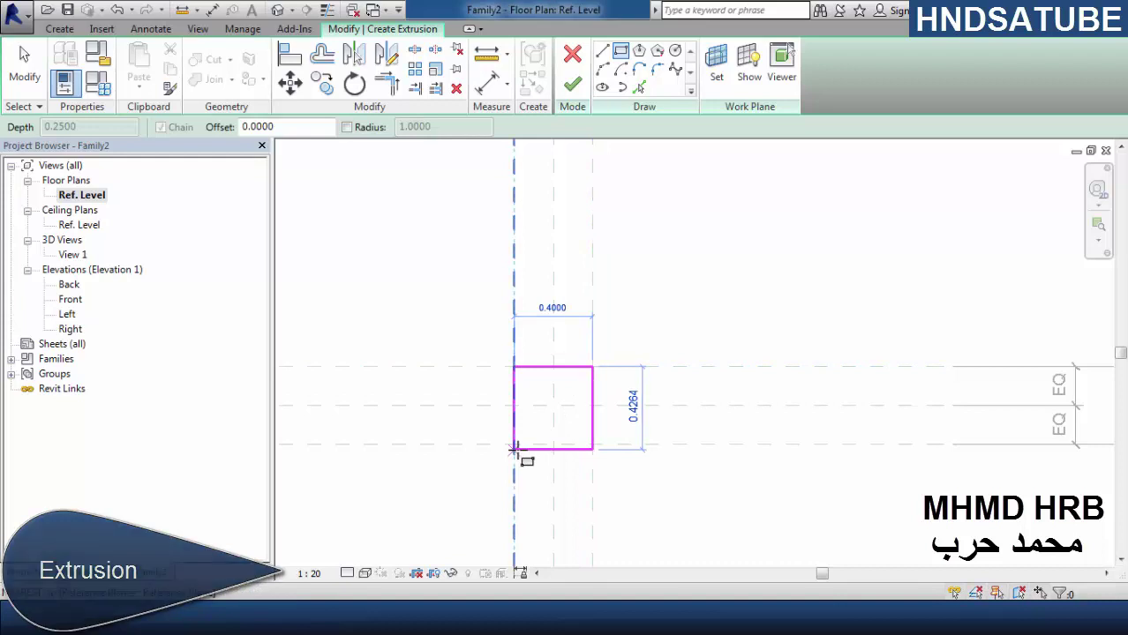
left_click(515, 449)
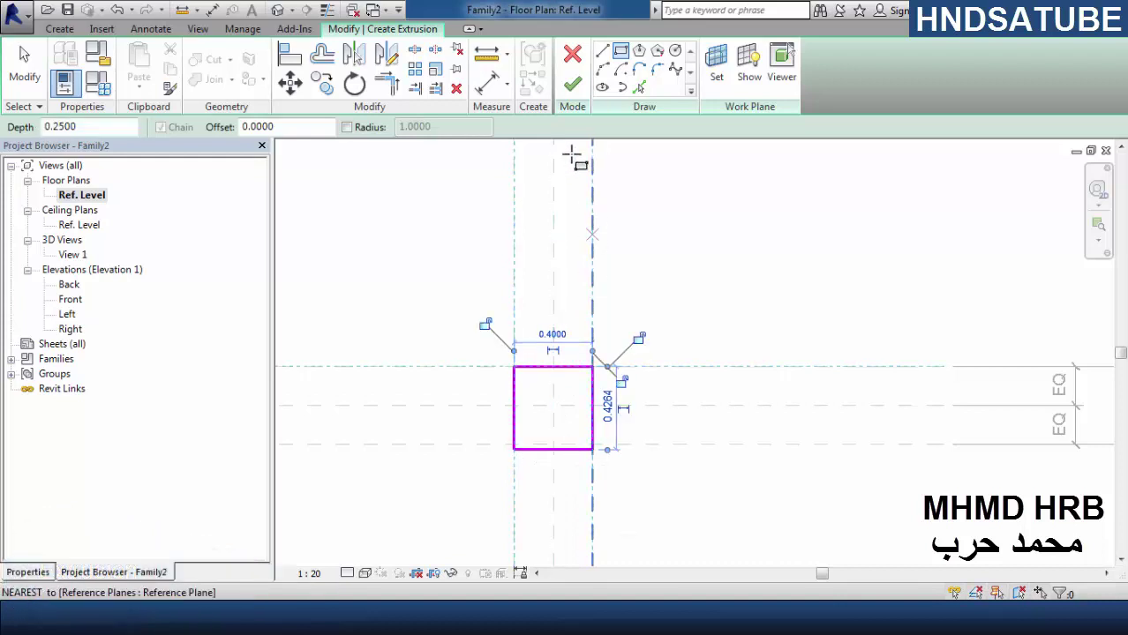
left_click(572, 54)
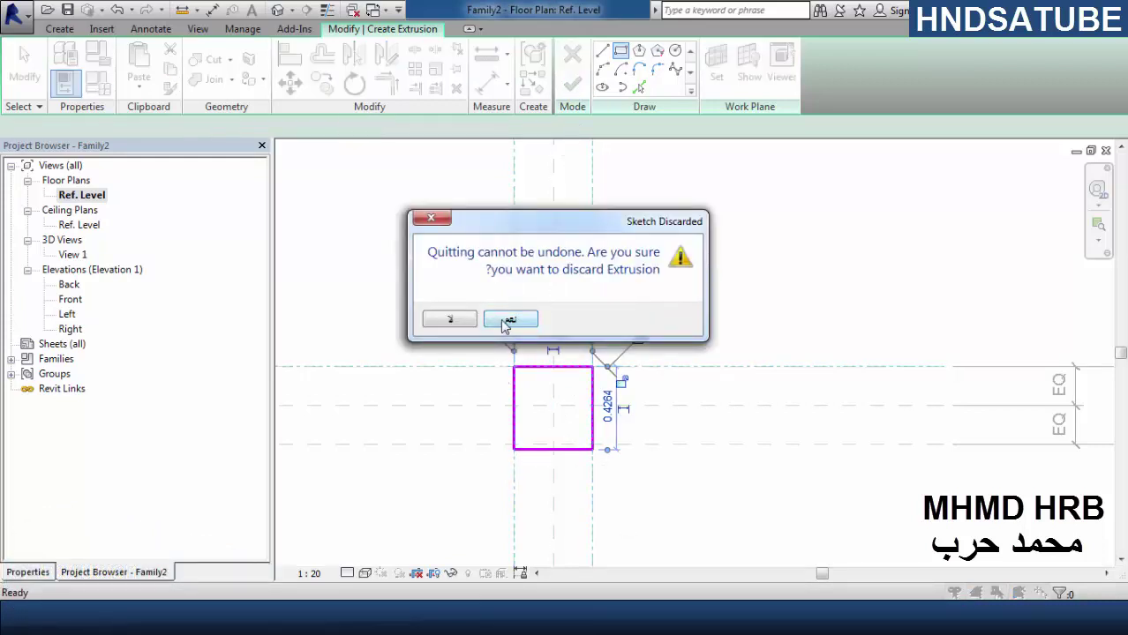
left_click(511, 319)
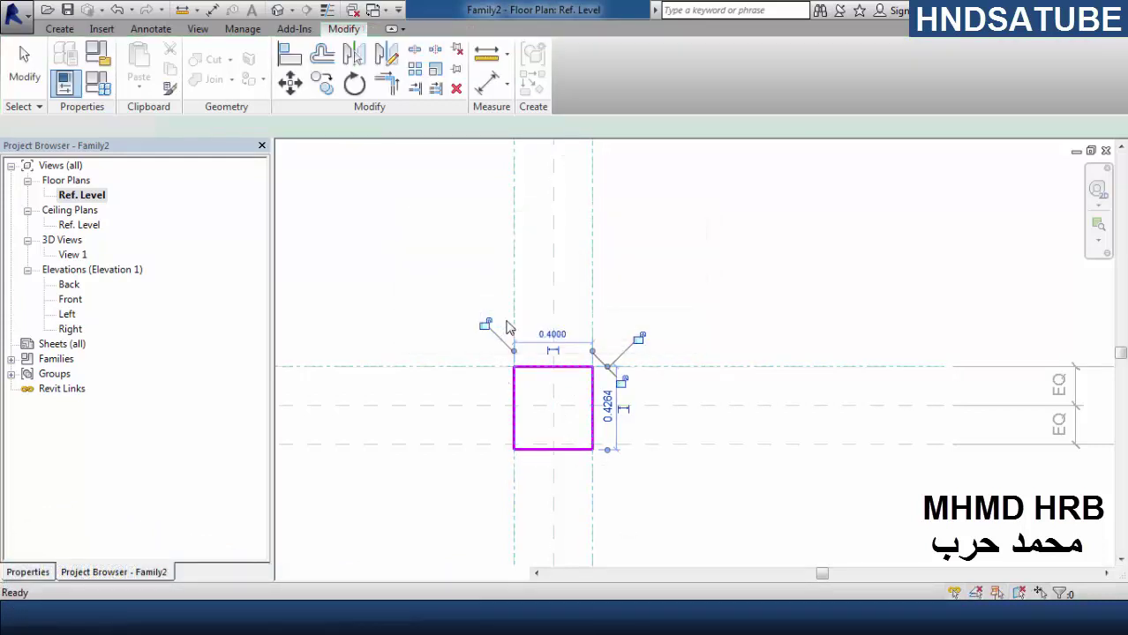
- Start a new extrusion and set its work plane to Reference Plane : hight
left_click(60, 29)
left_click(155, 78)
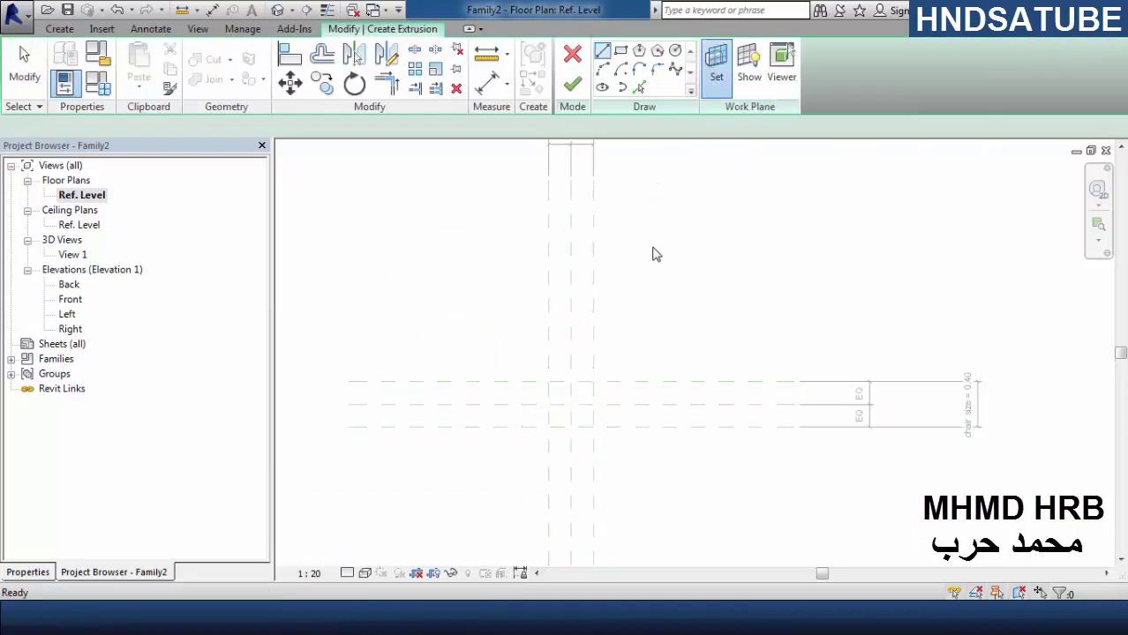
left_click(862, 326)
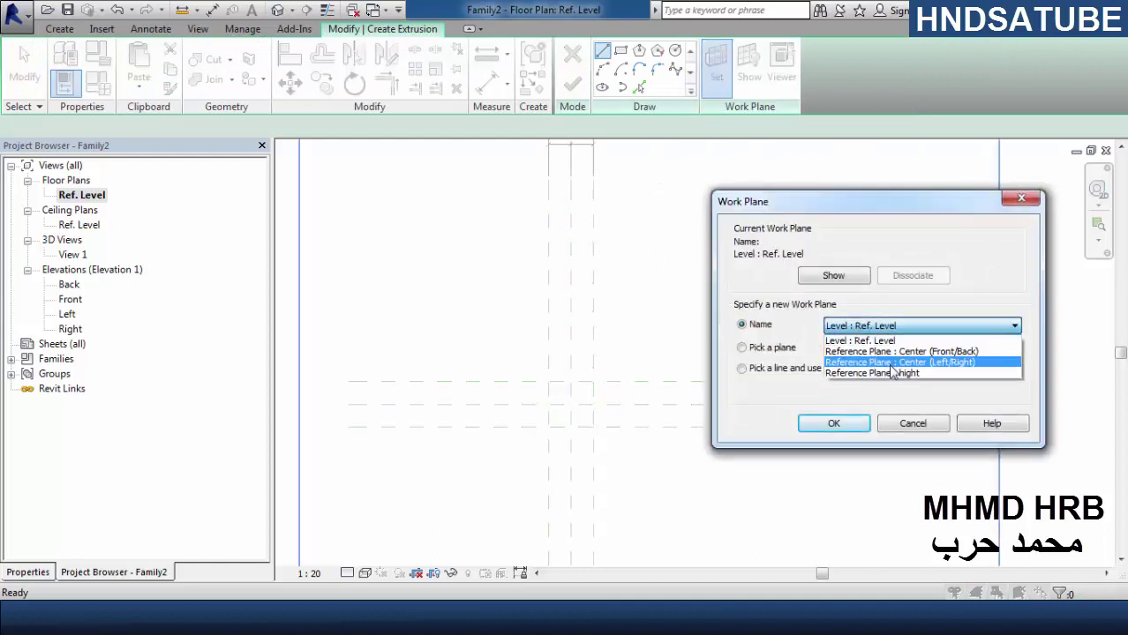
left_click(892, 372)
left_click(848, 425)
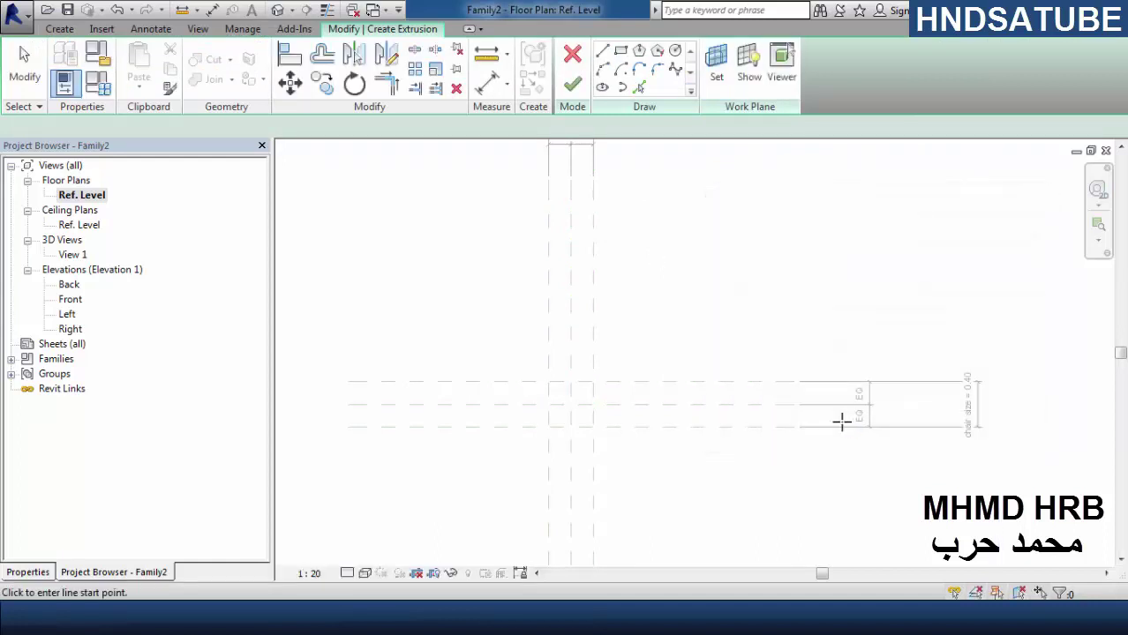
- Sketch a 0.40 by 0.40 rectangle for the seat between the outer reference planes and lock its sides to them
left_click(621, 50)
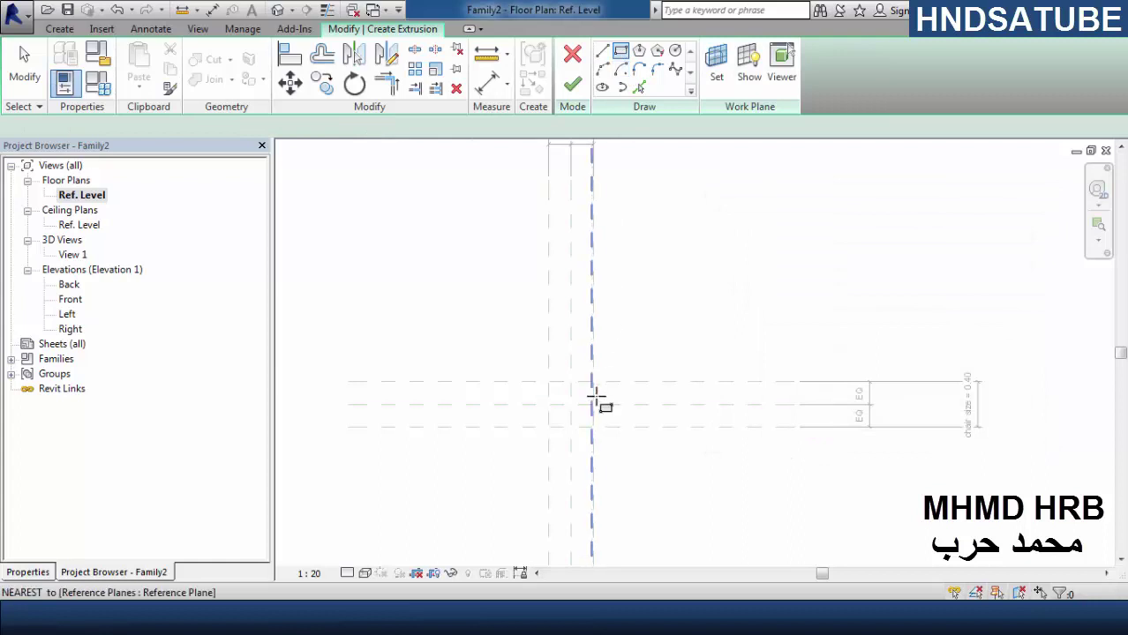
scroll(596, 397, "up", 3)
left_click(589, 364)
left_click(486, 467)
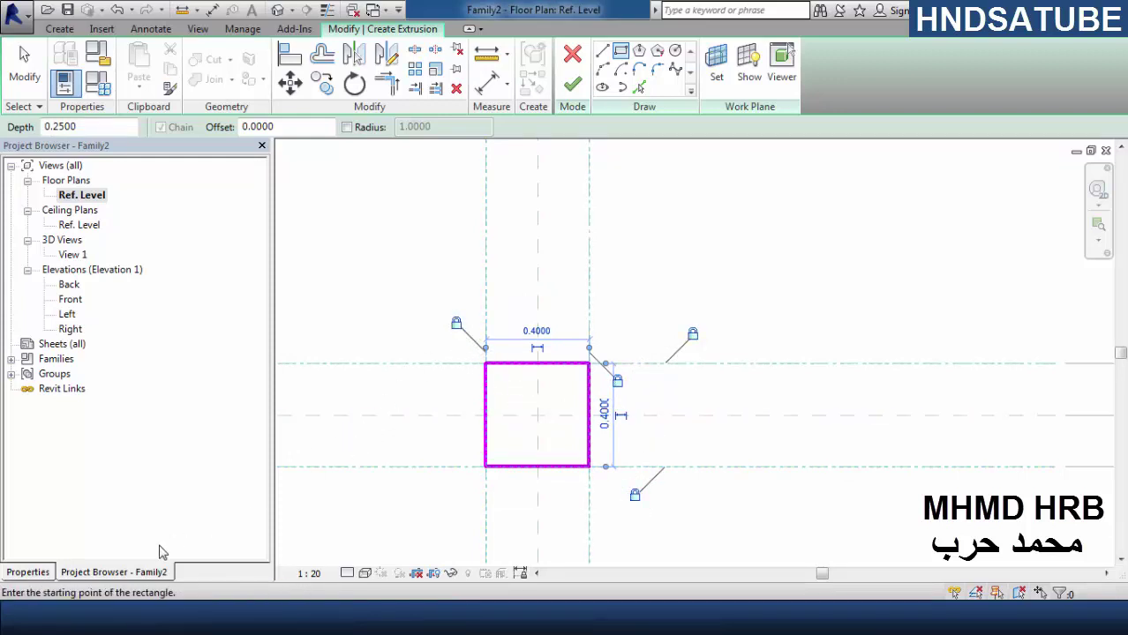
- Set the seat's extrusion end to -0.04 and finish the extrusion
left_click(28, 573)
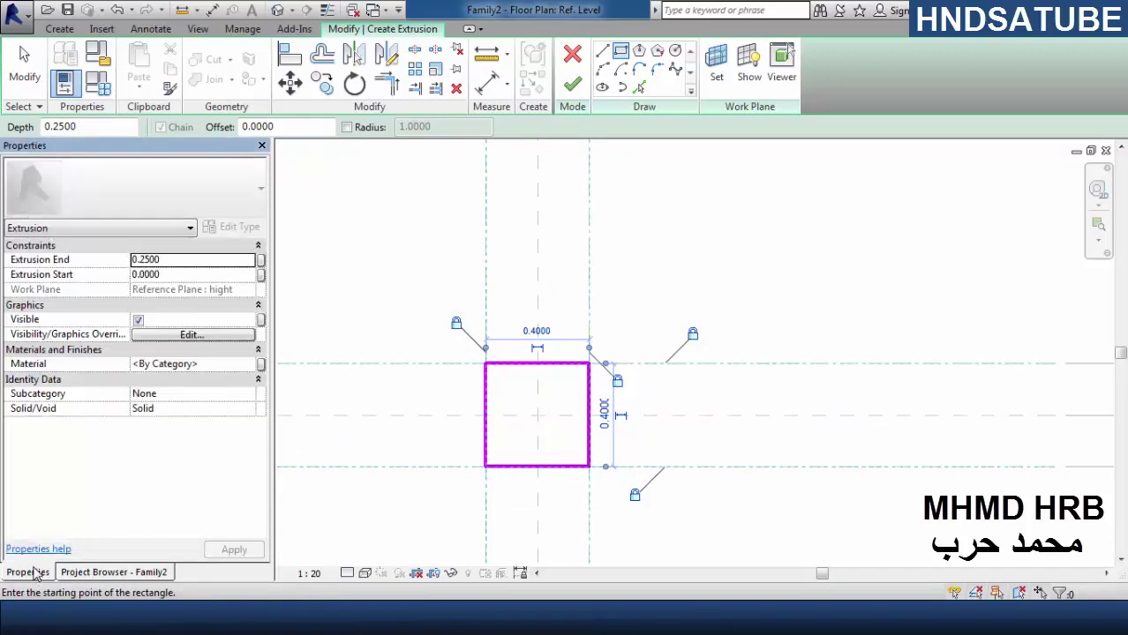
left_click(177, 261)
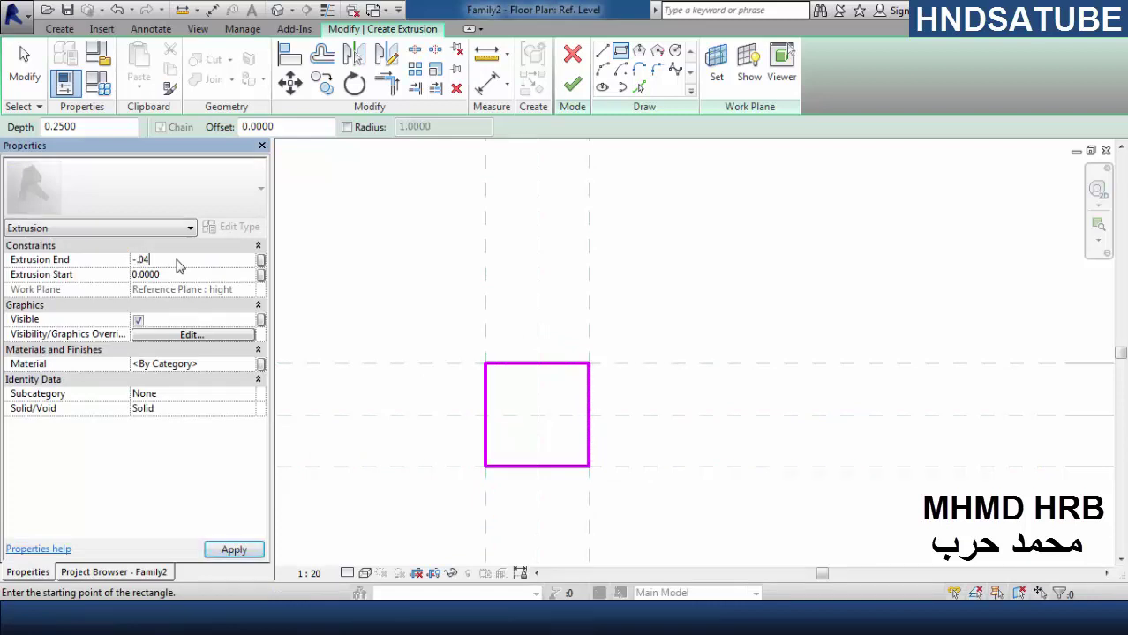
left_click(234, 550)
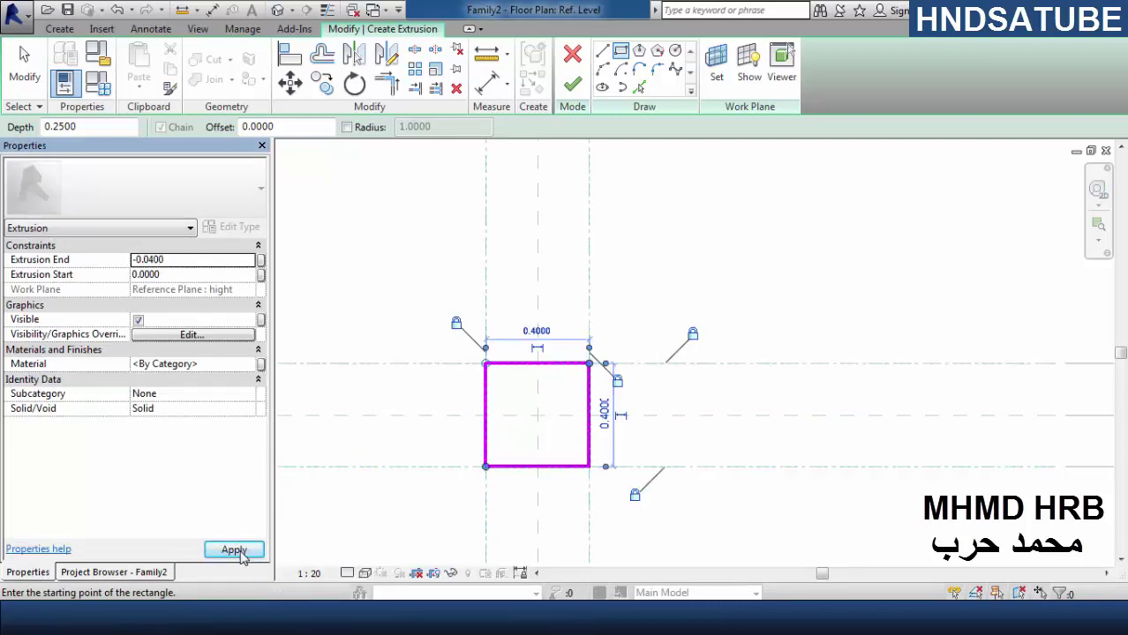
left_click(572, 85)
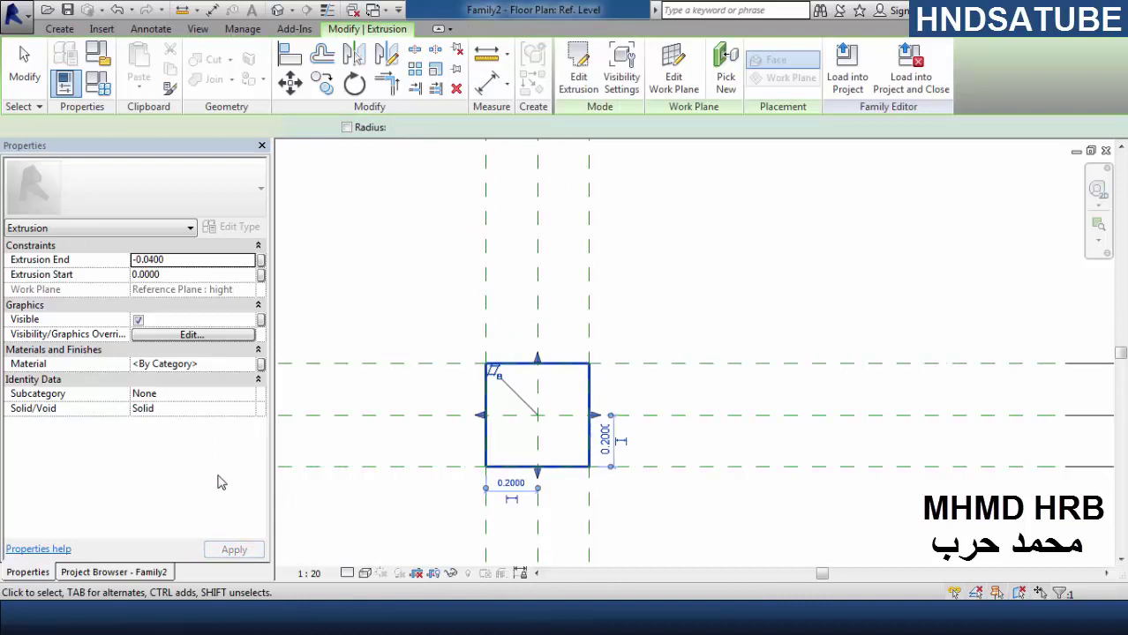
- Examine the seat extrusion's position relative to the height reference planes in the Left elevation
left_click(70, 574)
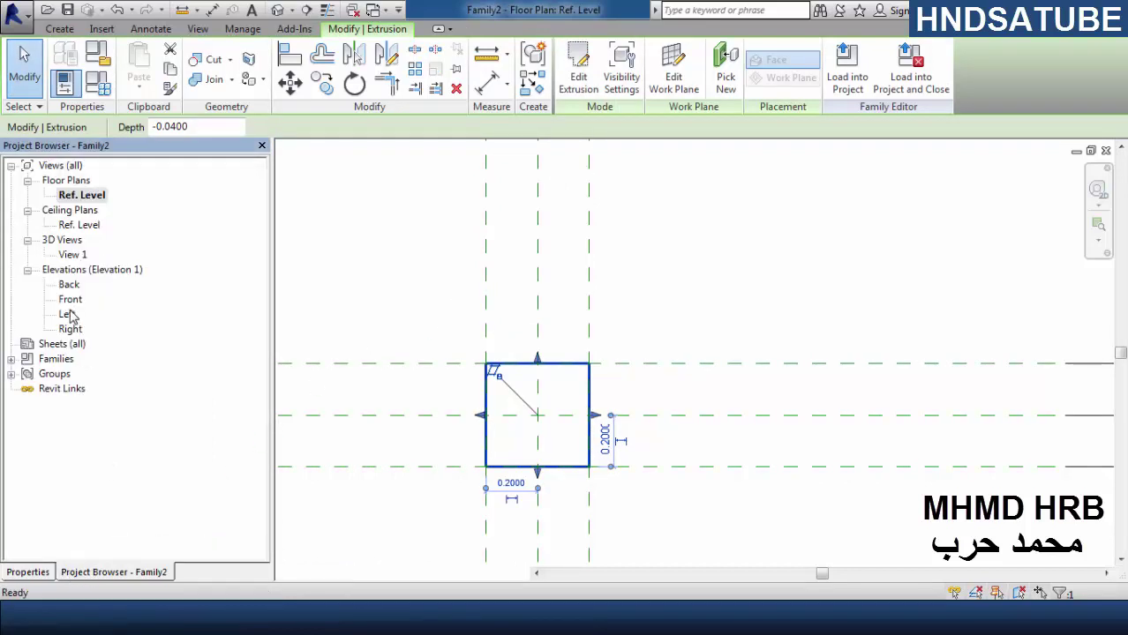
double_click(68, 314)
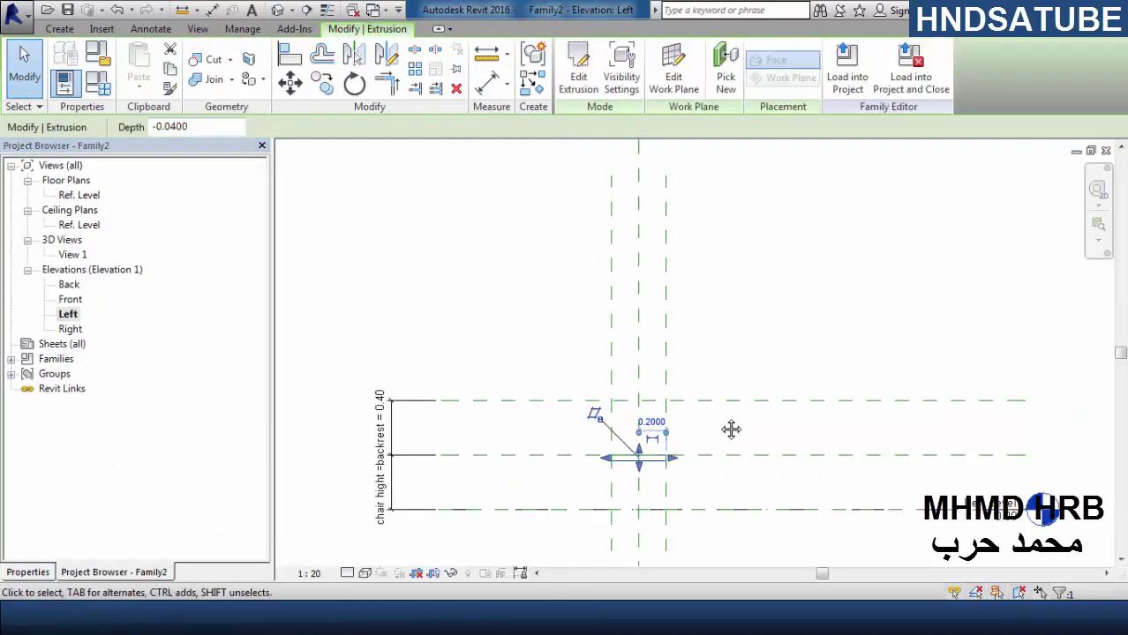
scroll(667, 483, "up", 2)
scroll(657, 476, "up", 4)
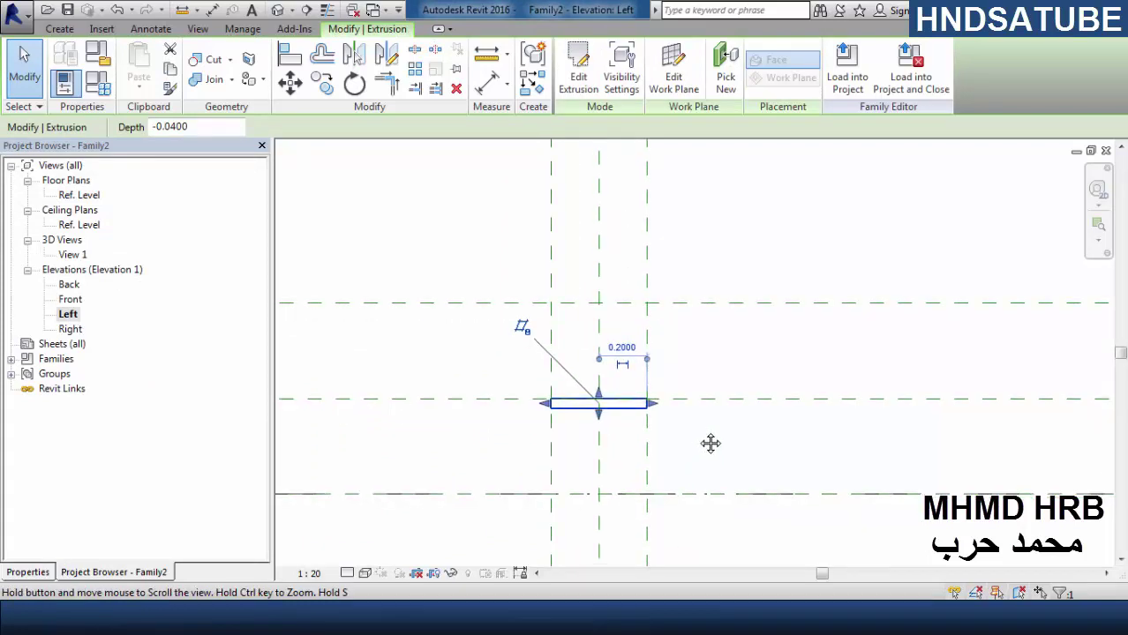
scroll(735, 437, "down", 2)
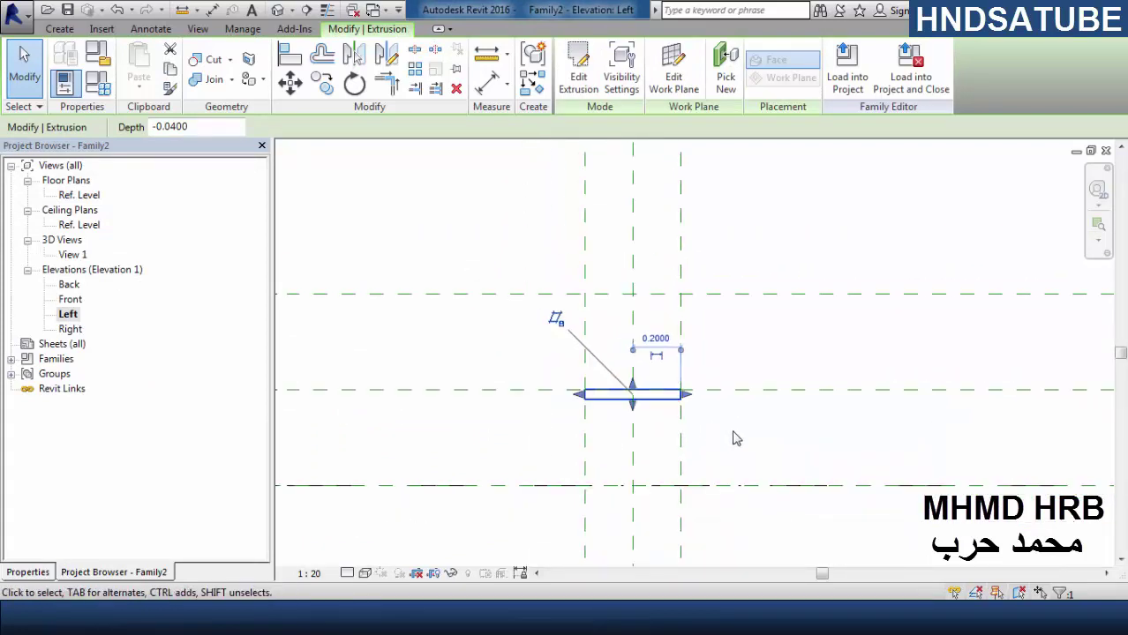
left_click(735, 438)
scroll(717, 440, "down", 3)
middle_click_drag(716, 440, 682, 419)
scroll(663, 402, "up", 1)
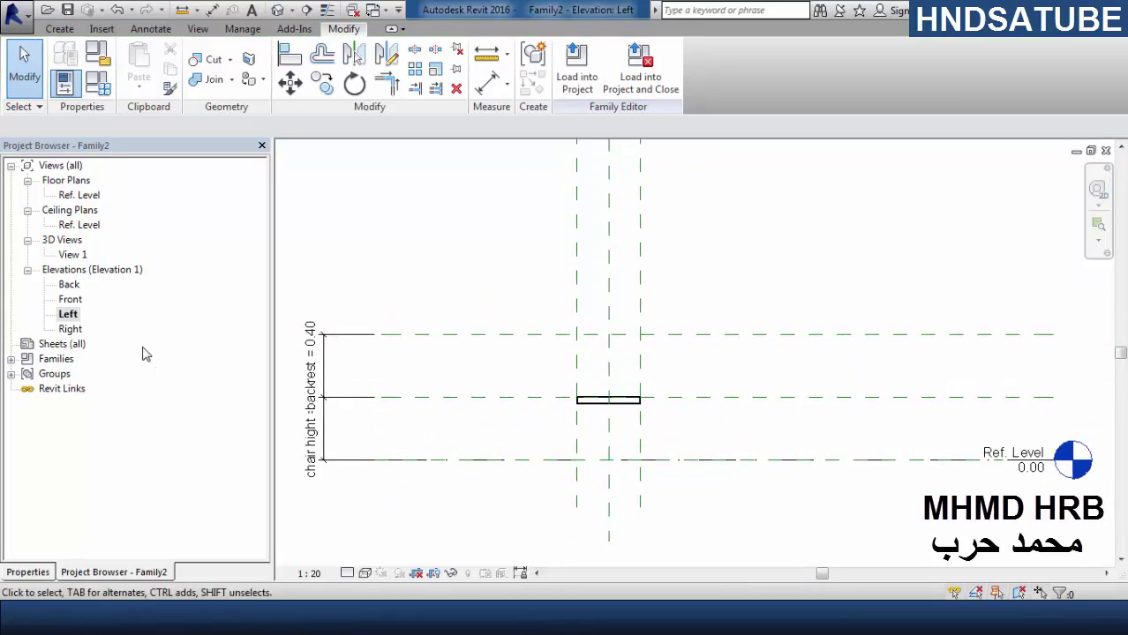
- Start another extrusion in the Ref. Level floor plan with Level : Ref. Level as its work plane
double_click(85, 197)
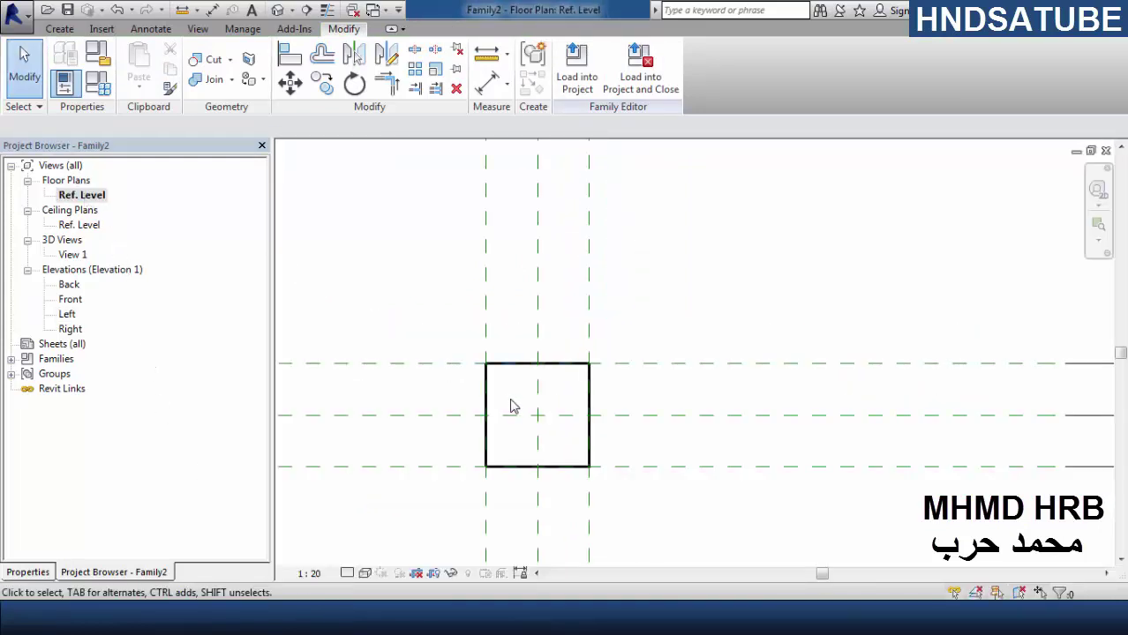
left_click(60, 30)
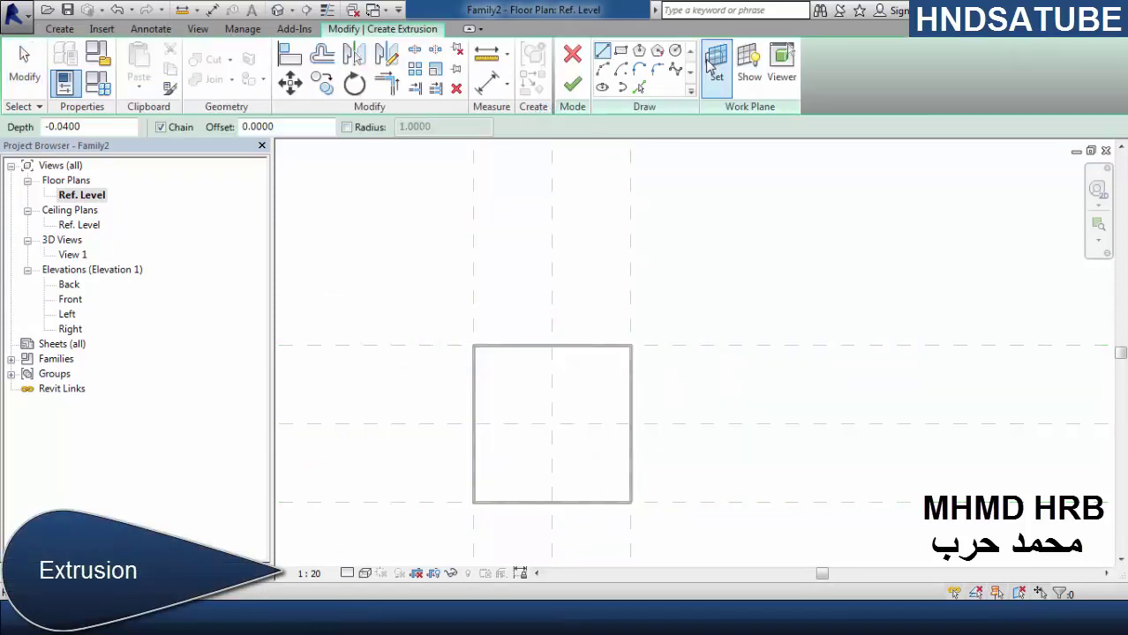
left_click(714, 64)
left_click(872, 327)
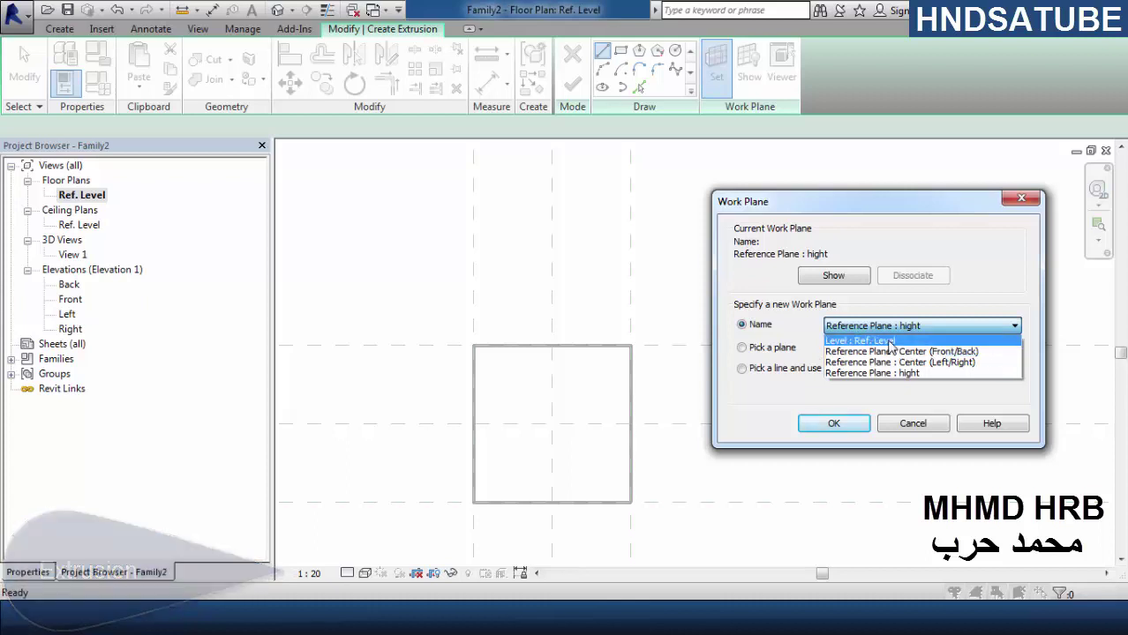
left_click(860, 341)
left_click(843, 426)
- Sketch a chair leg rectangle about 0.05 by 0.065 inside the seat's upper-left corner
left_click(621, 50)
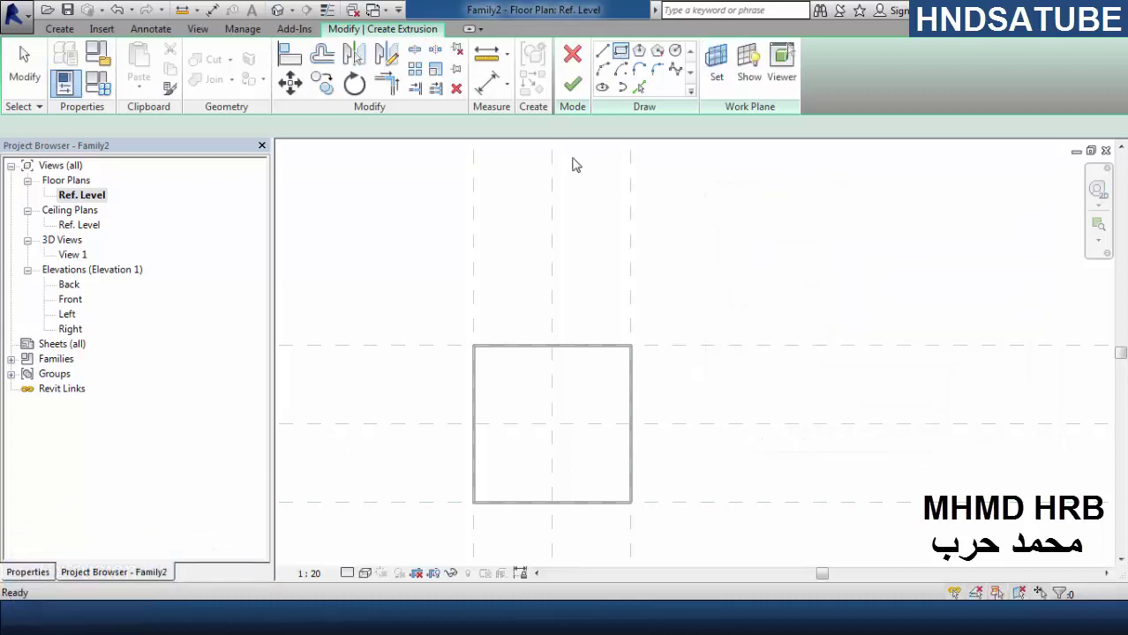
scroll(475, 353, "up", 3)
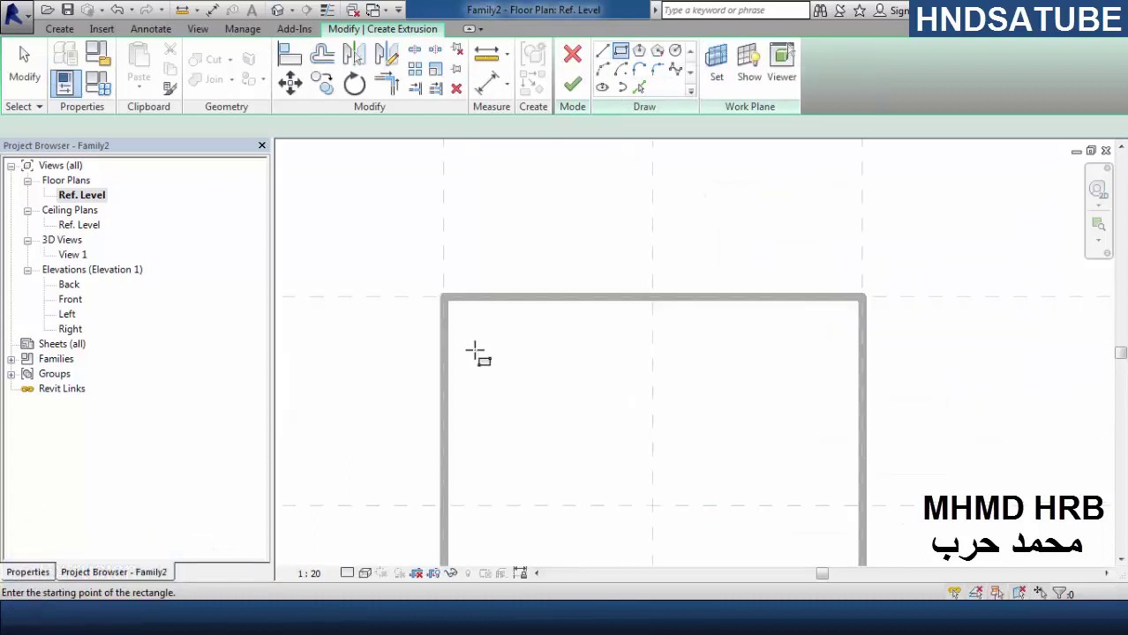
left_click(446, 300)
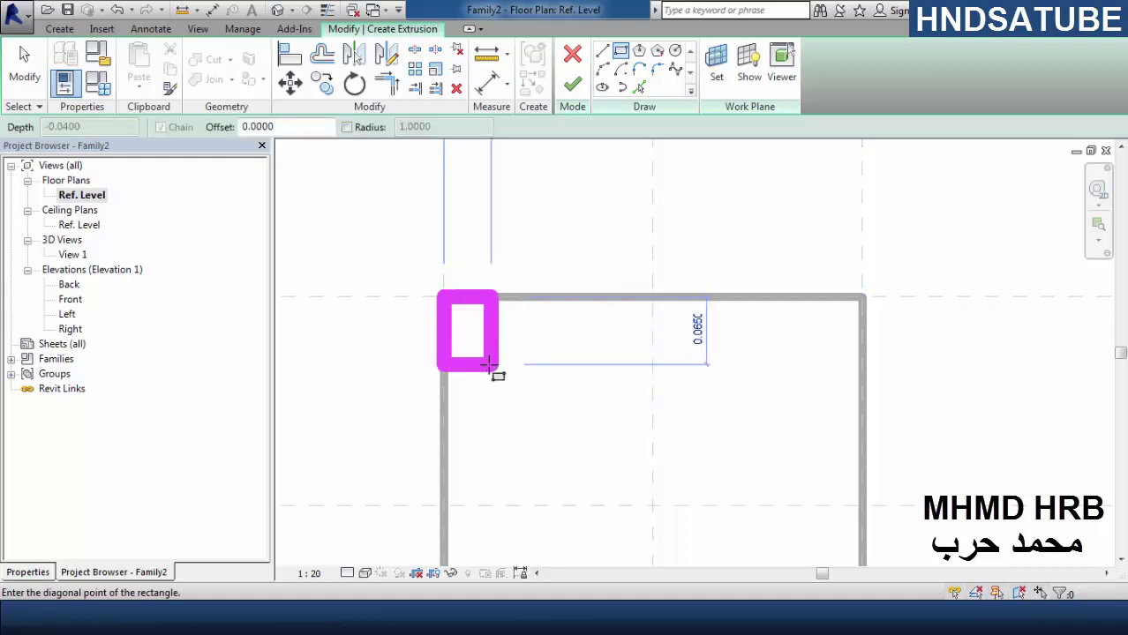
left_click(502, 364)
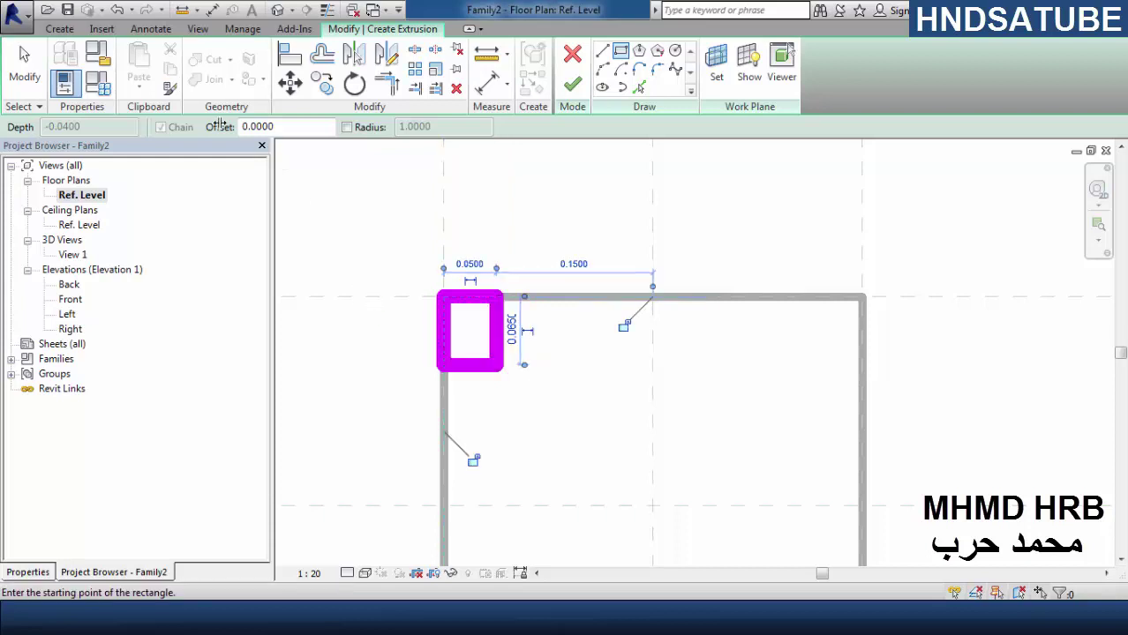
- Set the leg rectangle's height and width both to 0.04
left_click(25, 67)
left_click(495, 366)
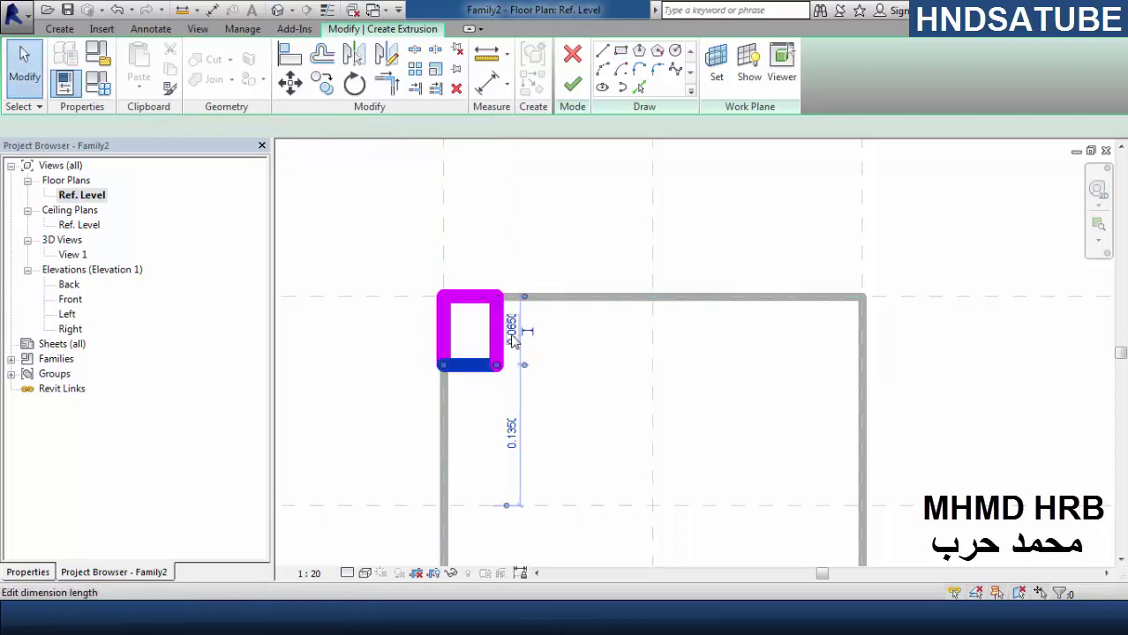
left_click(511, 329)
type(".0")
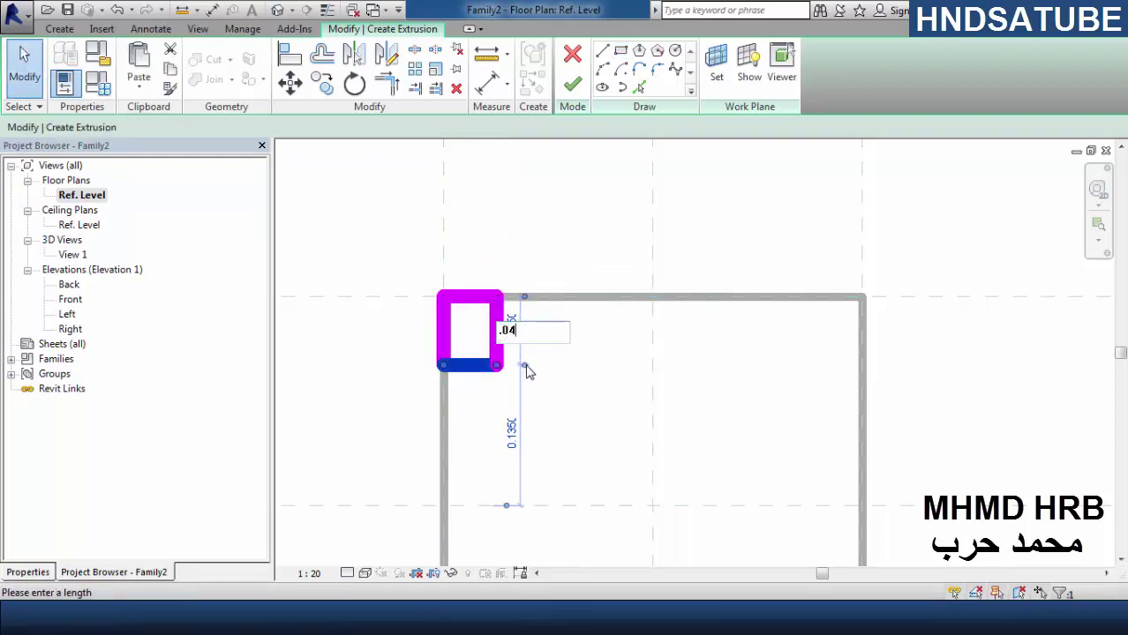
type("4")
key("Return")
left_click(496, 321)
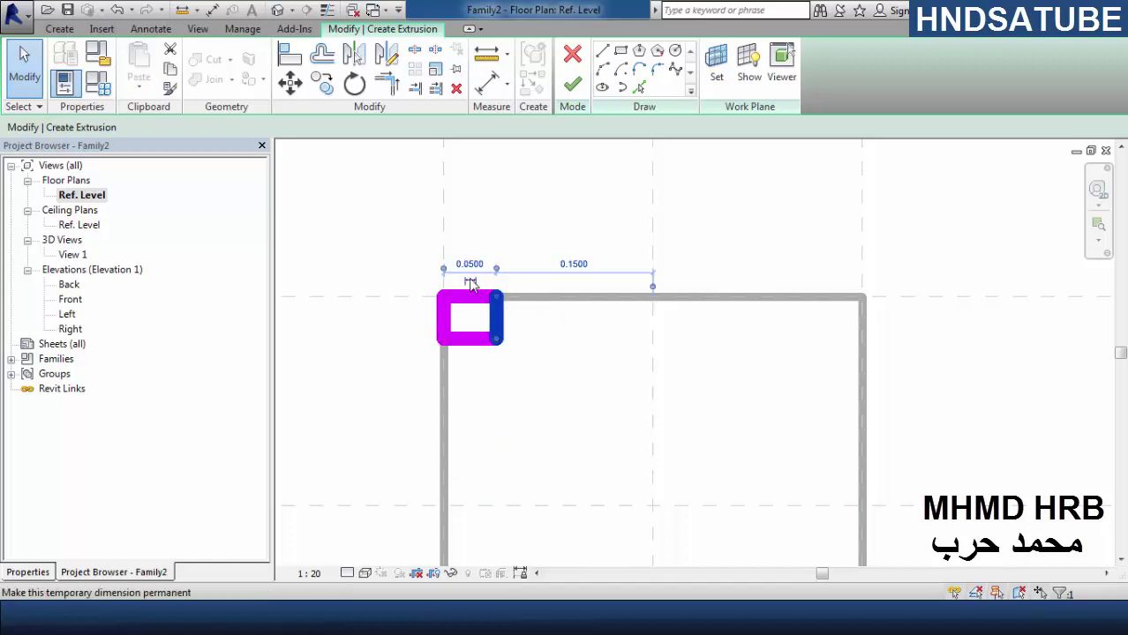
left_click(466, 261)
key("Return")
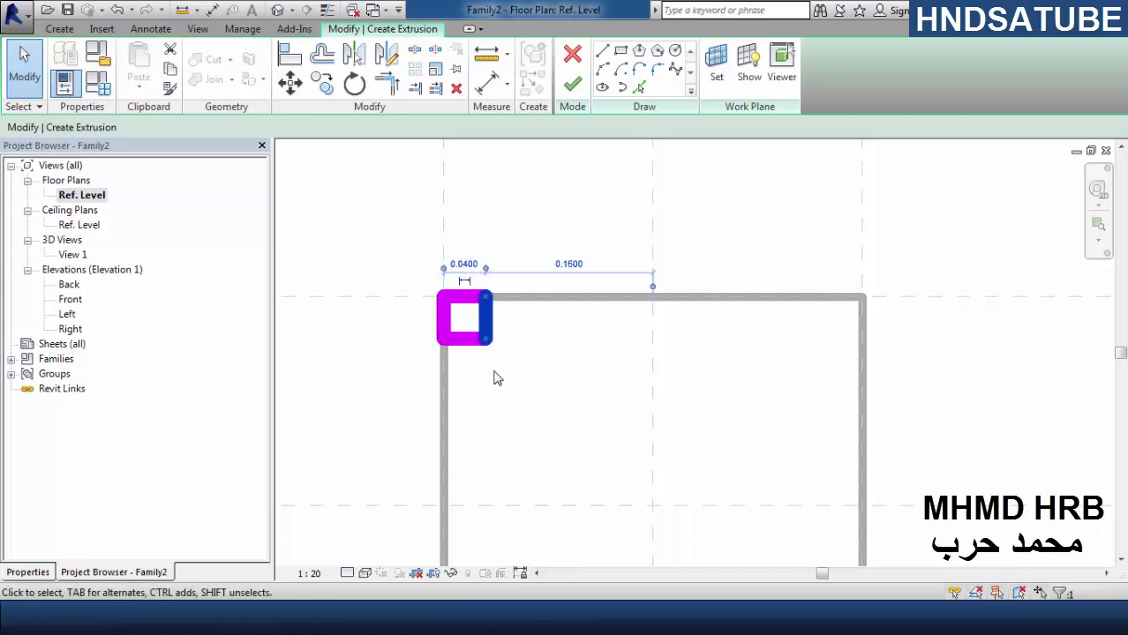
- Mirror the square leg profile about the vertical center reference plane onto the seat's upper-right corner
key("Escape")
left_click_drag(396, 403, 504, 245)
key("m")
key("m")
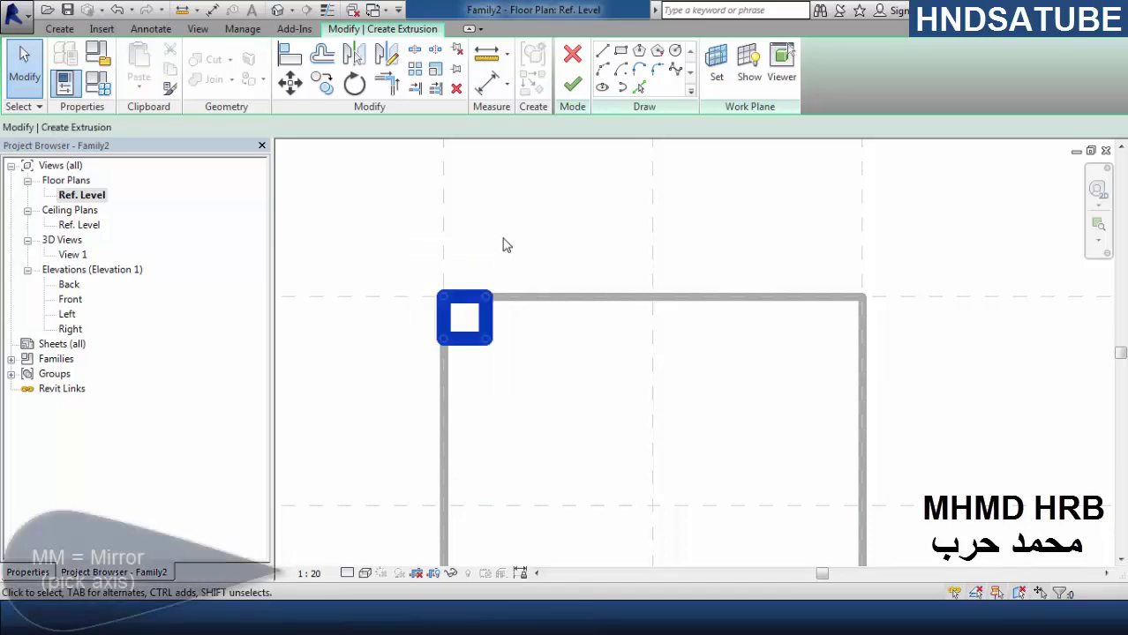
left_click(653, 335)
scroll(652, 337, "down", 1)
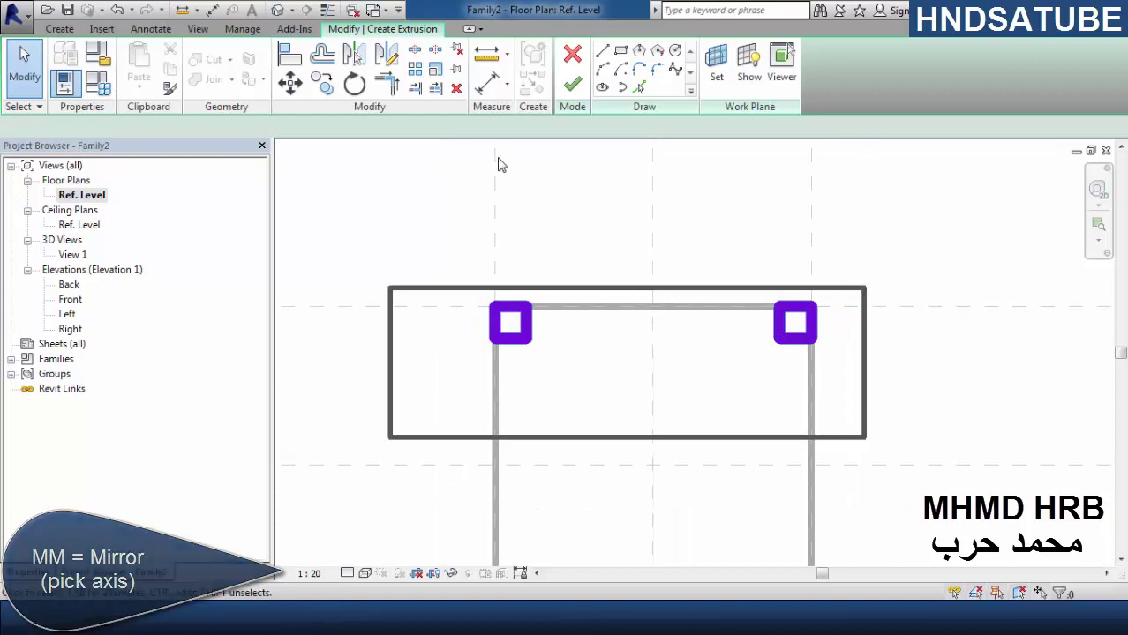
- Mirror both upper leg profiles about the Center (Front/Back) reference plane onto the seat's lower corners
key("m")
key("m")
scroll(559, 227, "down", 2)
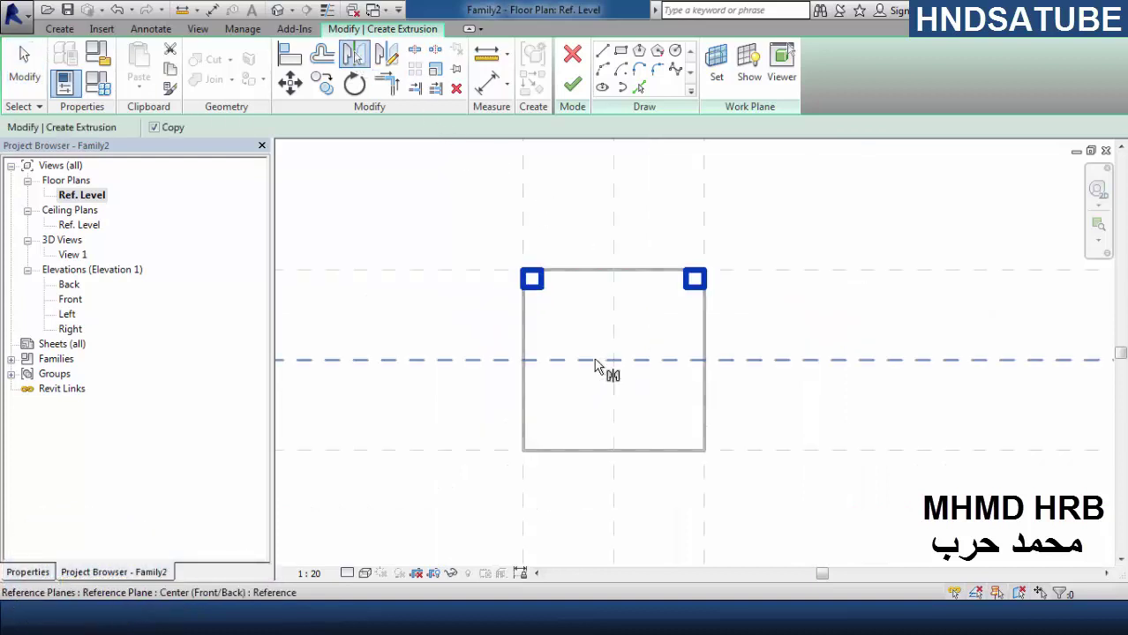
left_click(594, 359)
- Align and lock the upper-left leg profile's top and left edges to the adjacent reference planes
key("a")
key("l")
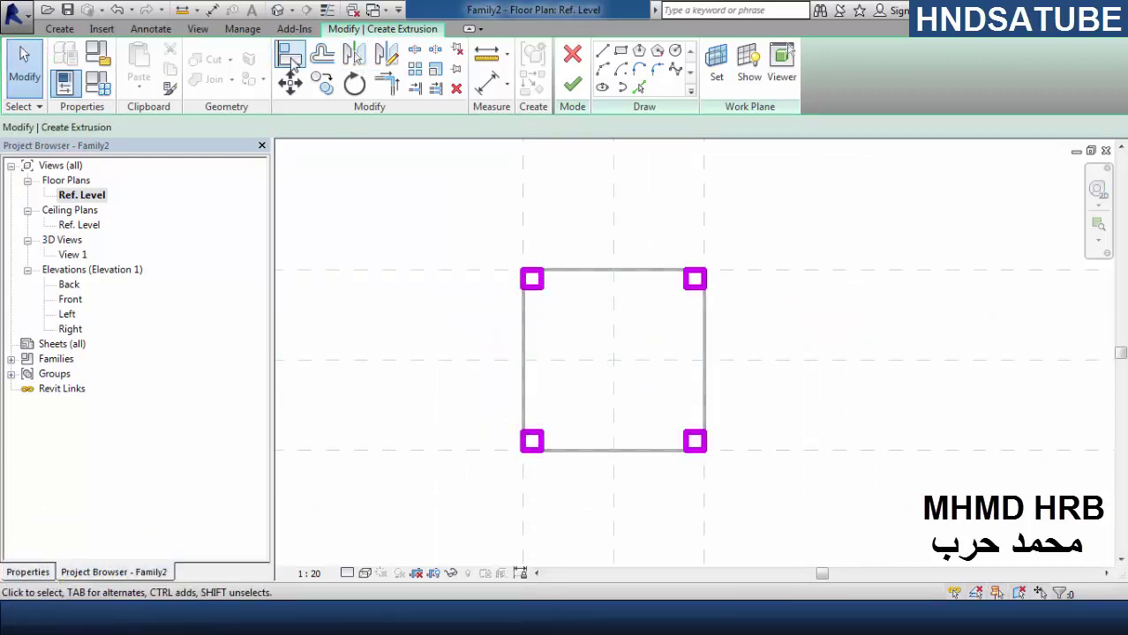
scroll(504, 253, "up", 3)
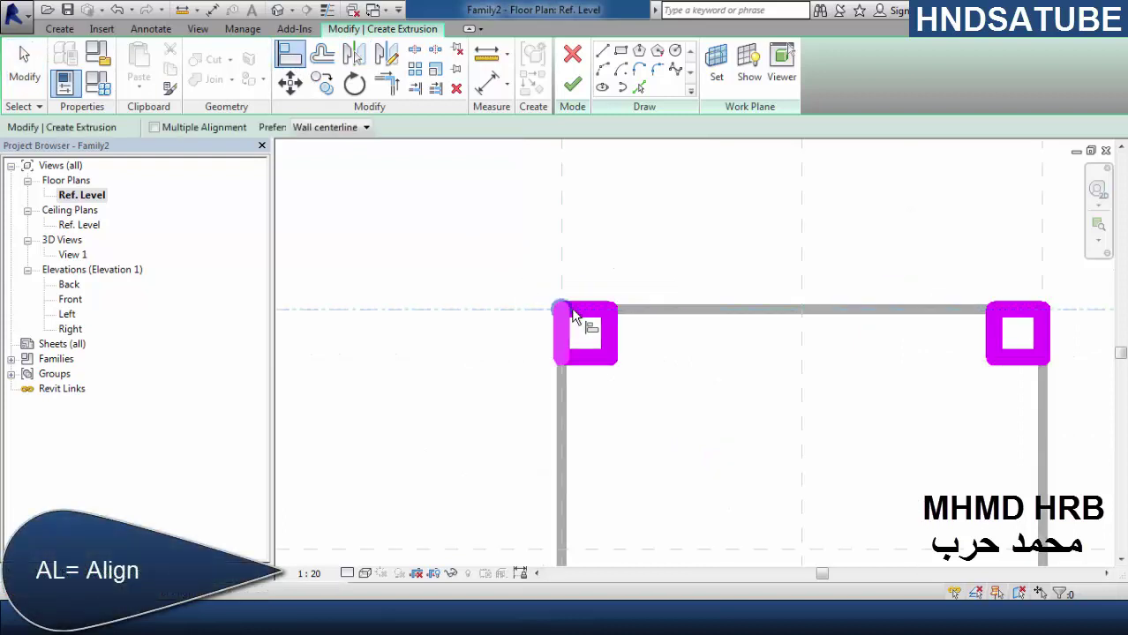
left_click(667, 334)
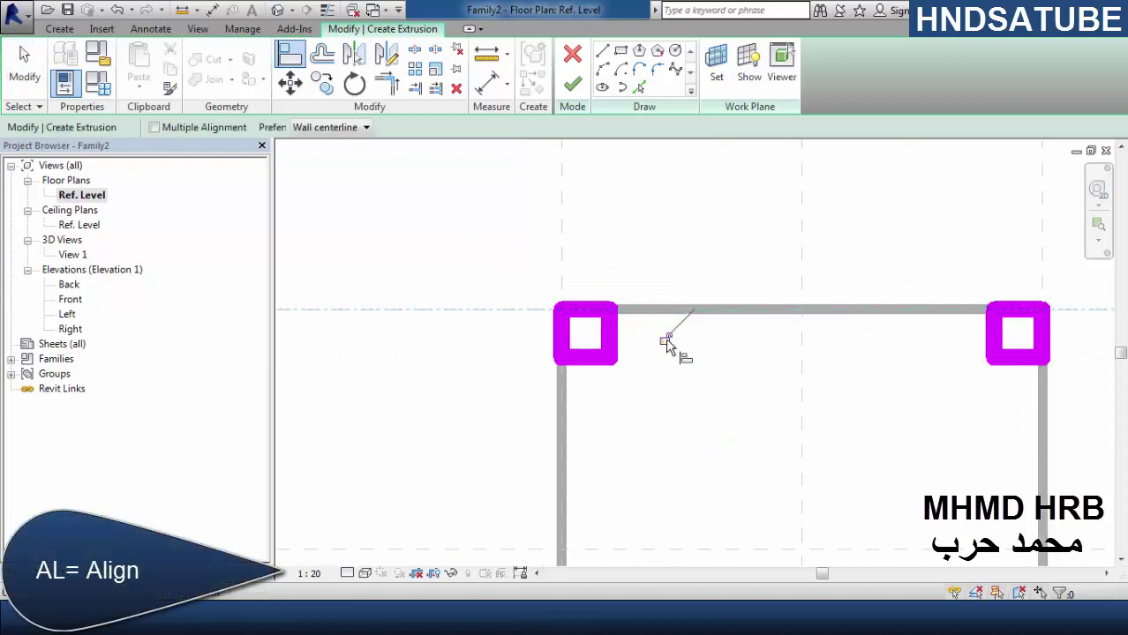
left_click(565, 272)
left_click(582, 351)
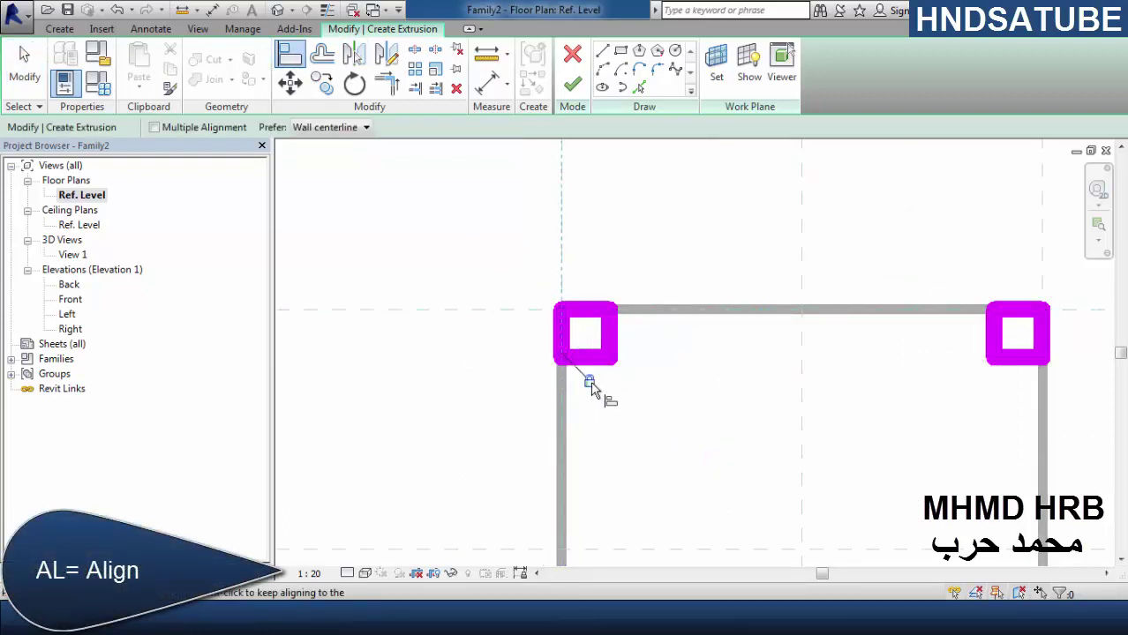
- Align and lock the upper-right leg profile's right and top edges to the adjacent reference planes
scroll(591, 388, "down", 2)
left_click(927, 262)
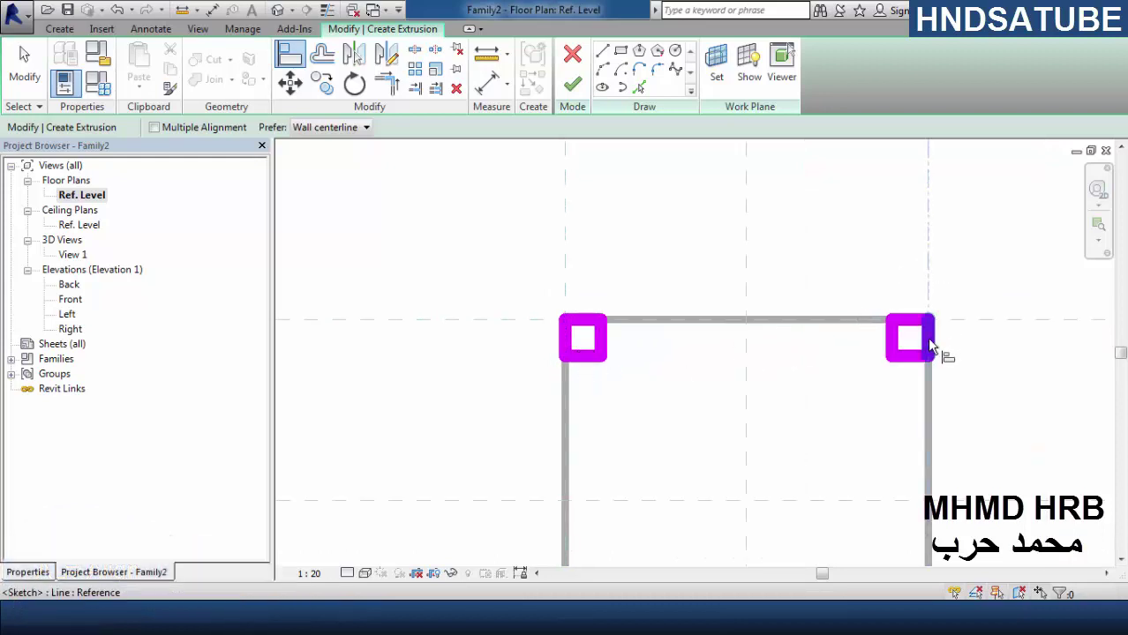
left_click(927, 339)
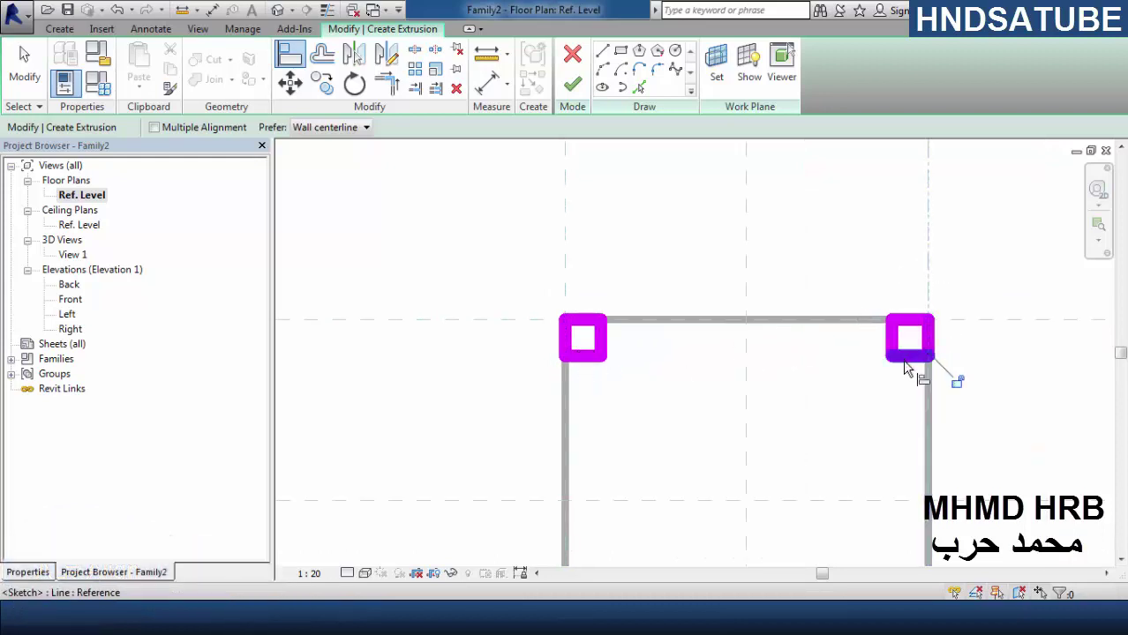
left_click(965, 324)
left_click(750, 319)
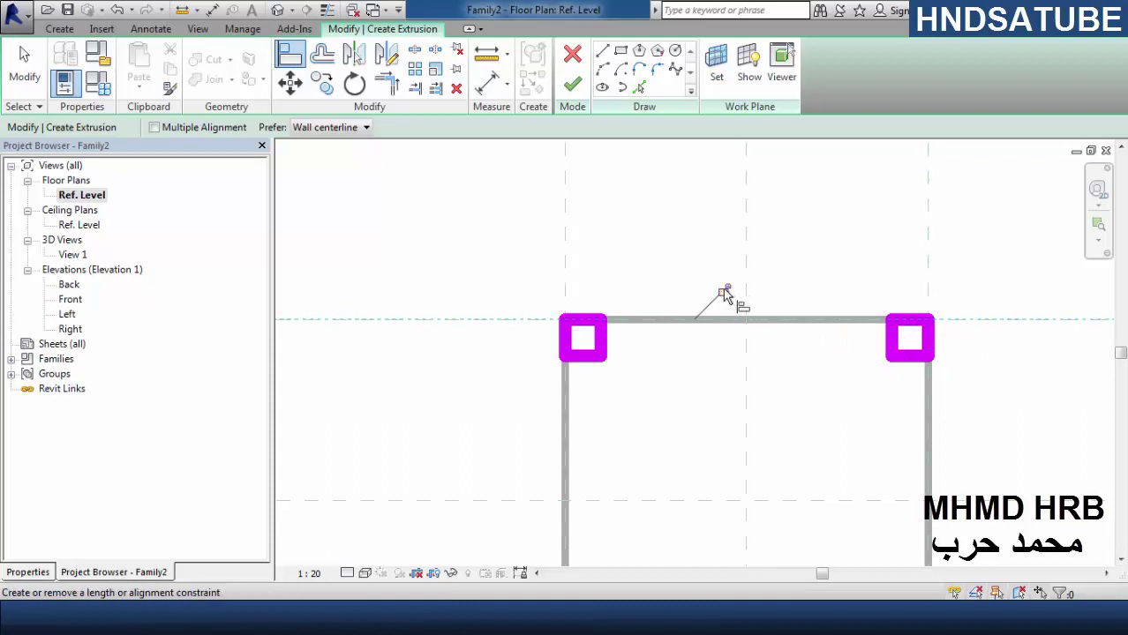
- Align and lock the lower-right leg profile's right and bottom edges to the adjacent reference planes
scroll(724, 276, "down", 1)
middle_click_drag(798, 371, 788, 345)
scroll(842, 458, "up", 1)
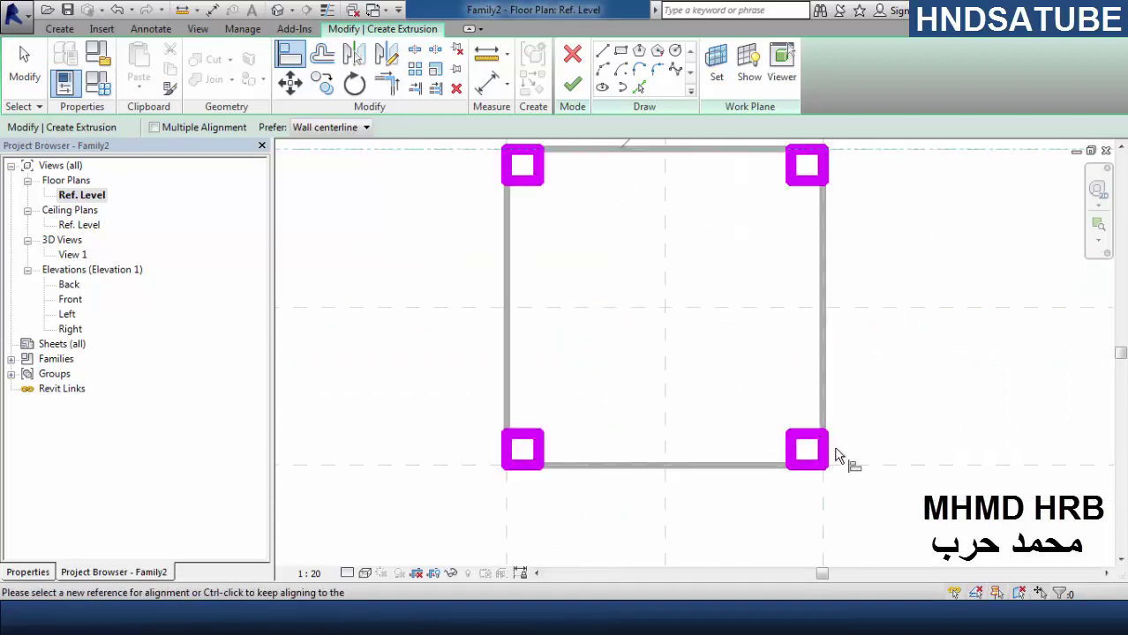
left_click(827, 493)
left_click(820, 453)
left_click(845, 466)
left_click(821, 466)
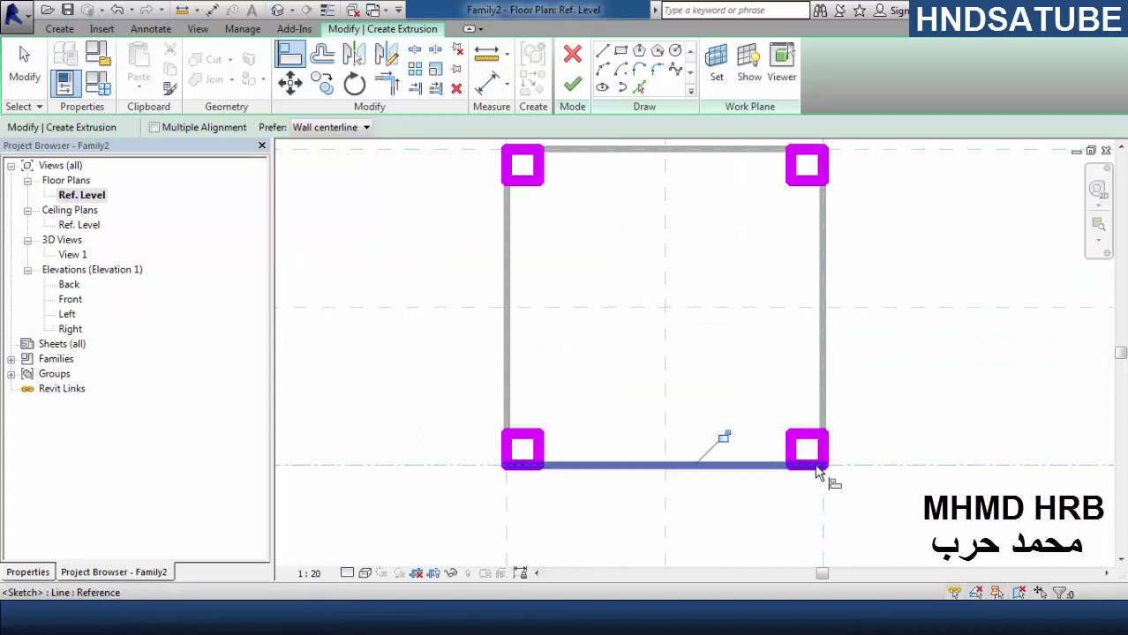
- Align and lock the lower-left leg profile's bottom and left edges to the adjacent reference planes
left_click(480, 468)
left_click(530, 466)
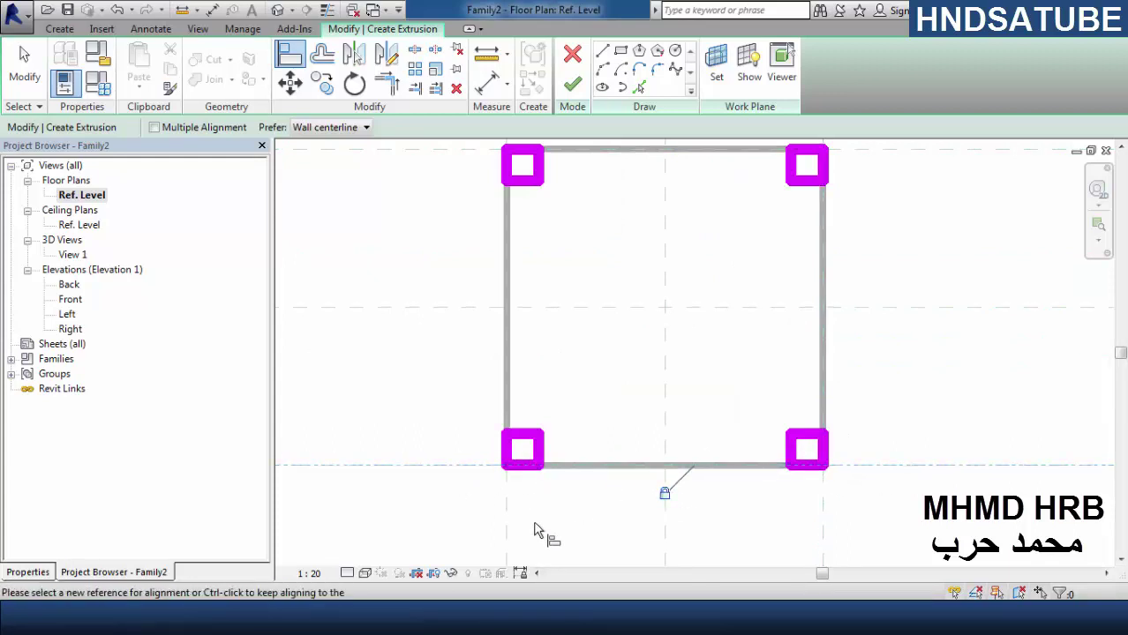
left_click(507, 516)
left_click(507, 414)
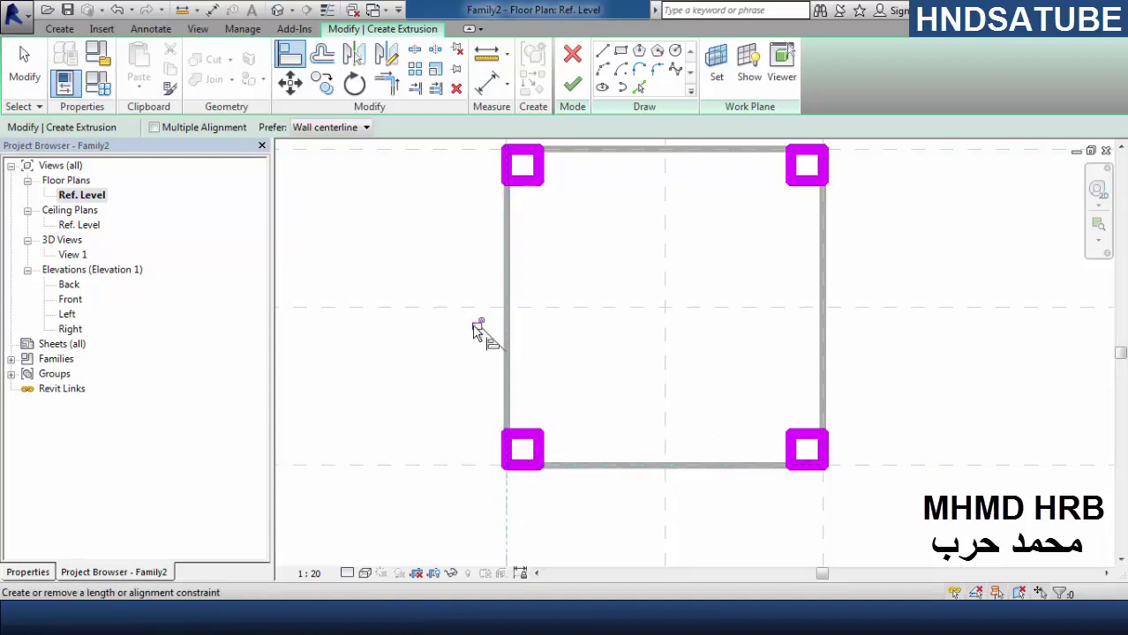
- Align and lock the two lower legs' inner horizontal edges together, and the two left legs' inner vertical edges together
left_click(526, 442)
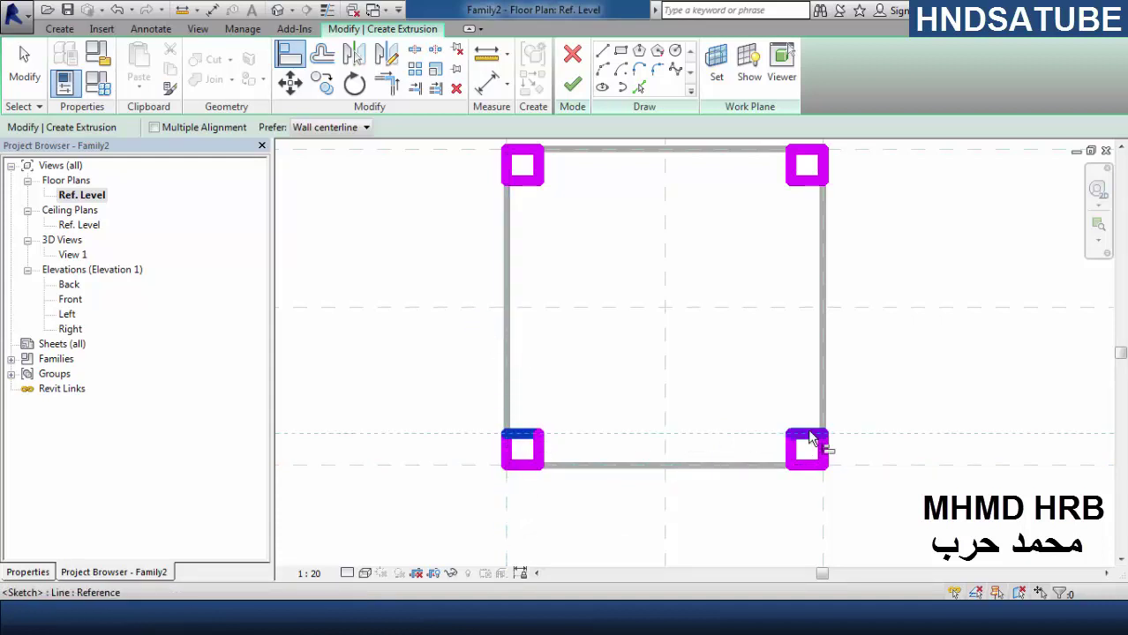
left_click(811, 445)
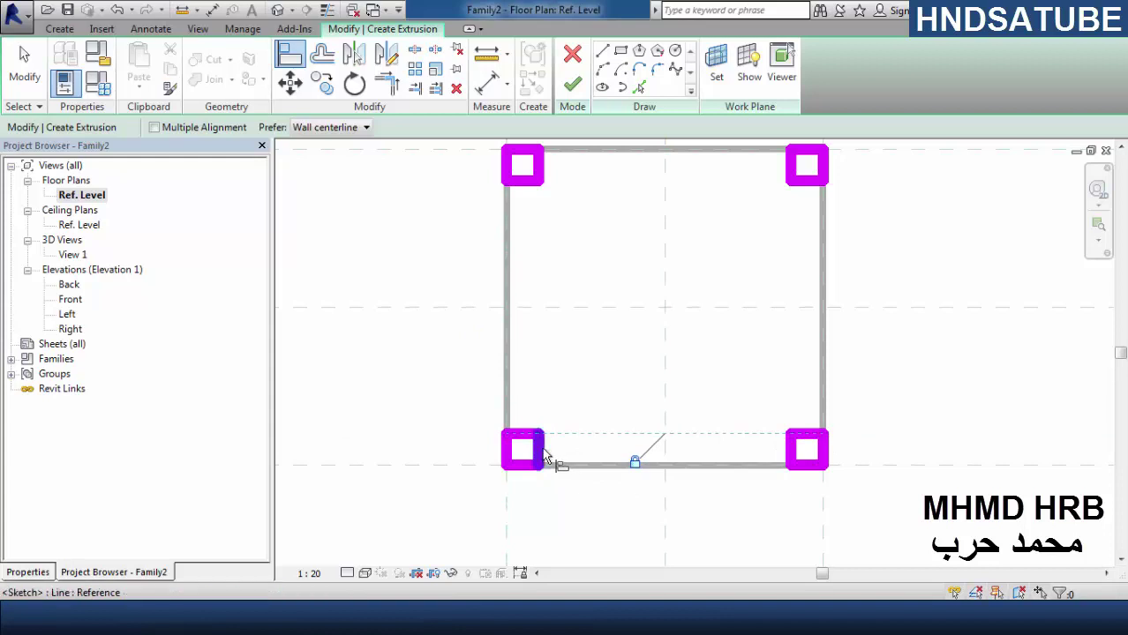
left_click(541, 455)
left_click(537, 169)
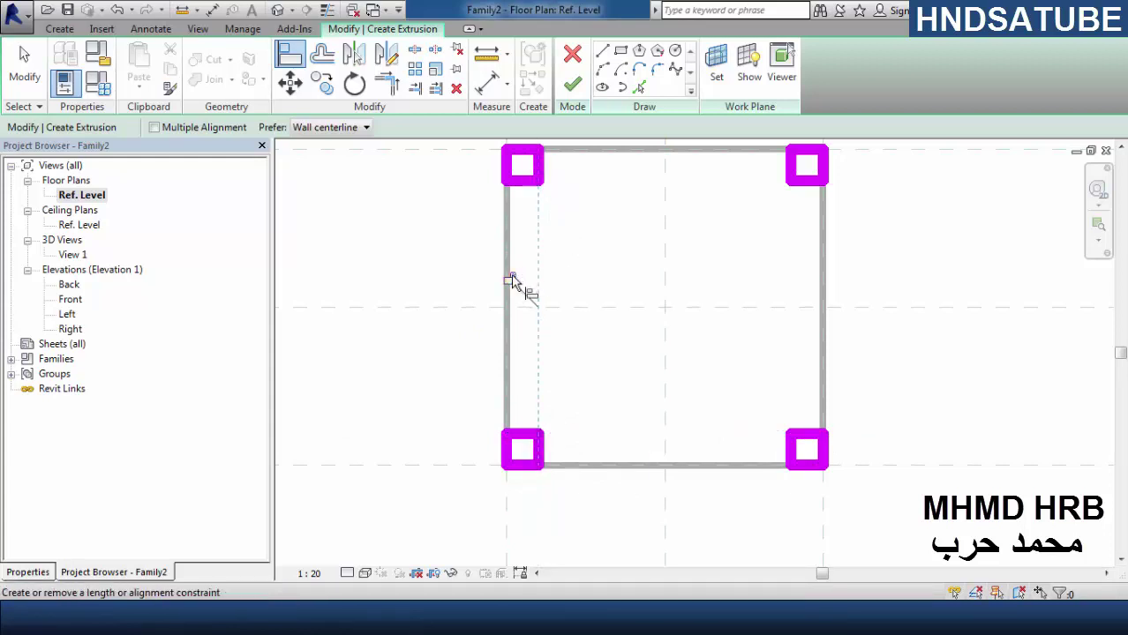
- Align and lock the two upper legs' inner horizontal edges together, and the two right legs' inner vertical edges together
left_click(522, 185)
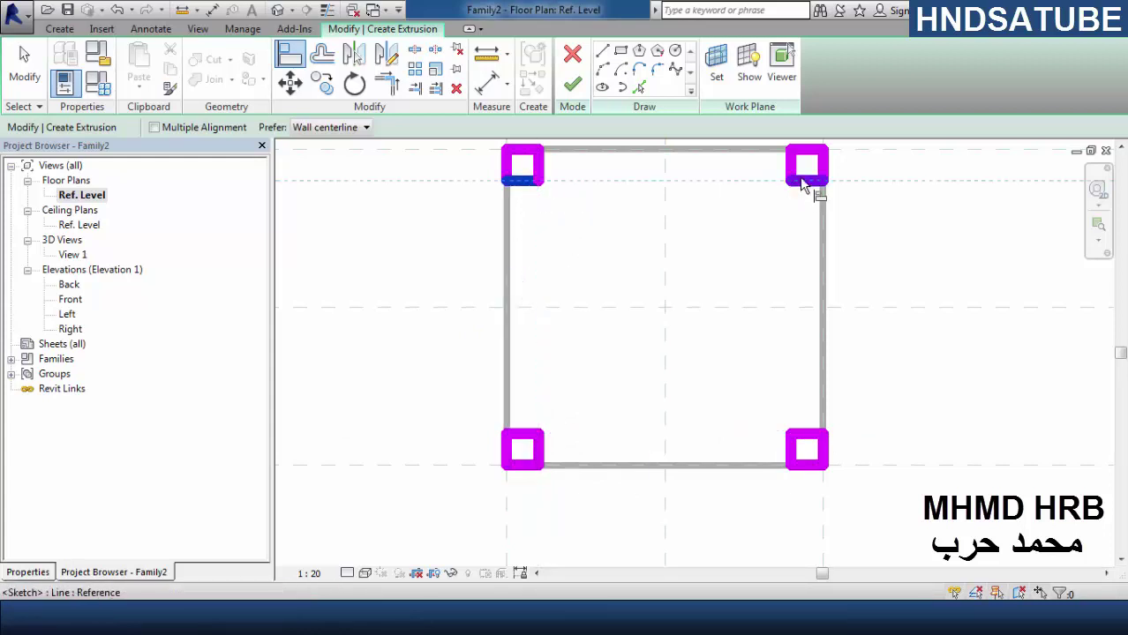
left_click(805, 183)
left_click(790, 168)
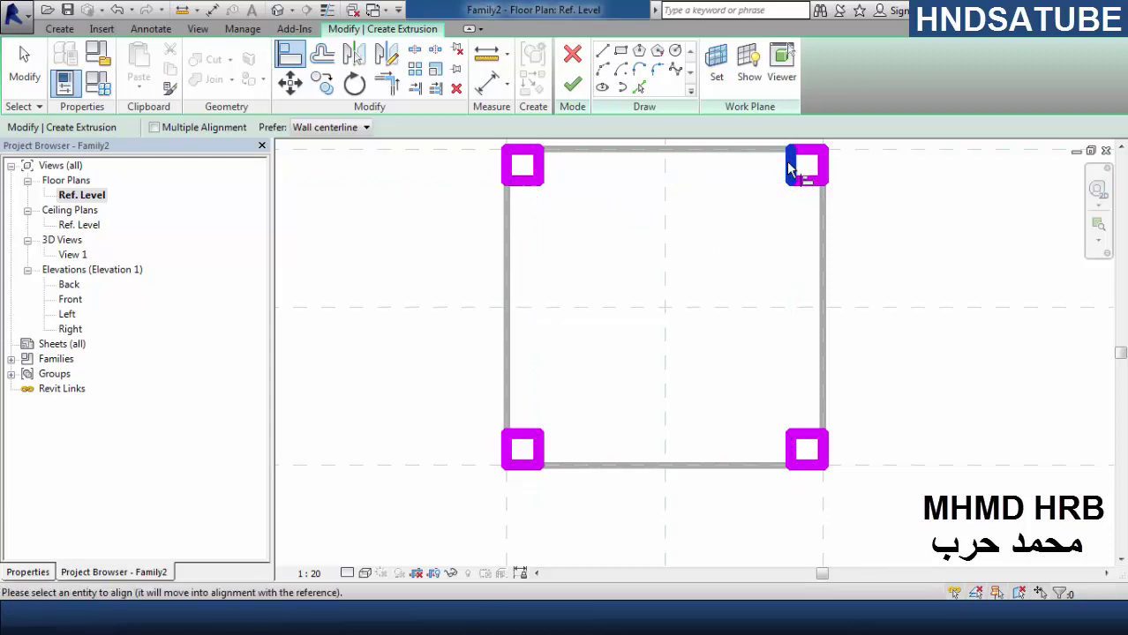
left_click(796, 450)
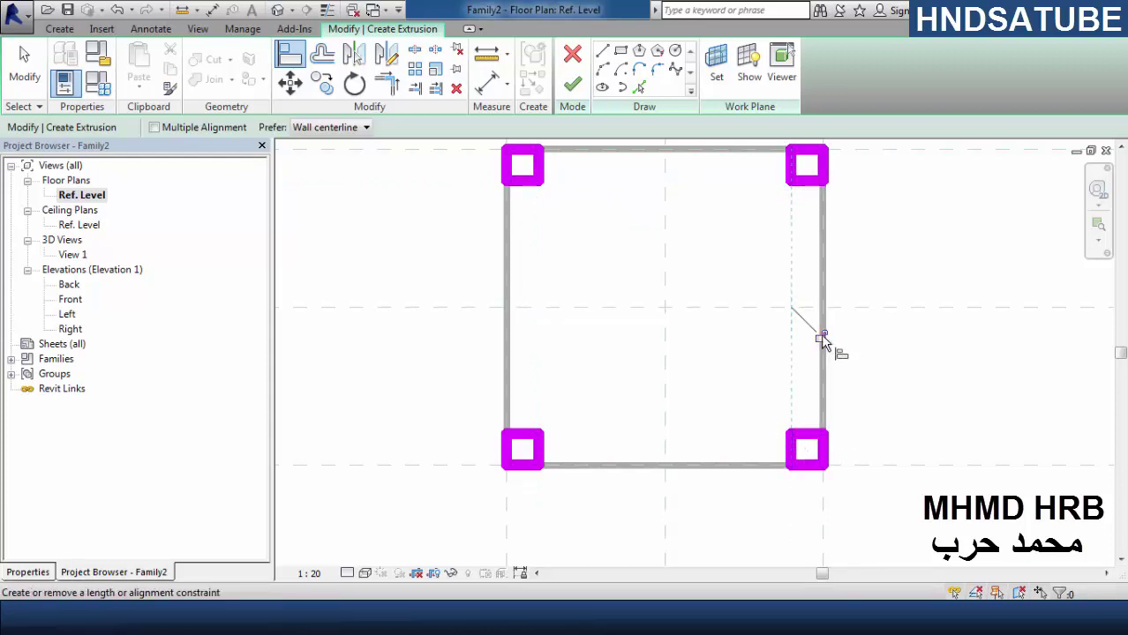
- Set the leg extrusion's end to 0.4 and finish the sketch
scroll(710, 379, "down", 2)
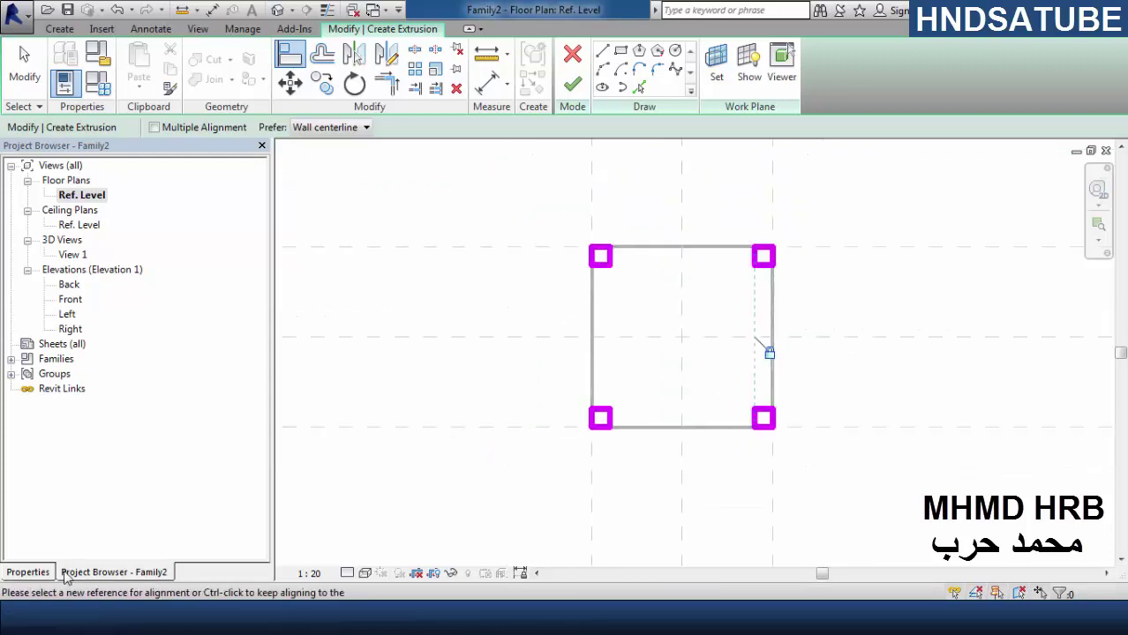
left_click(35, 573)
left_click(184, 260)
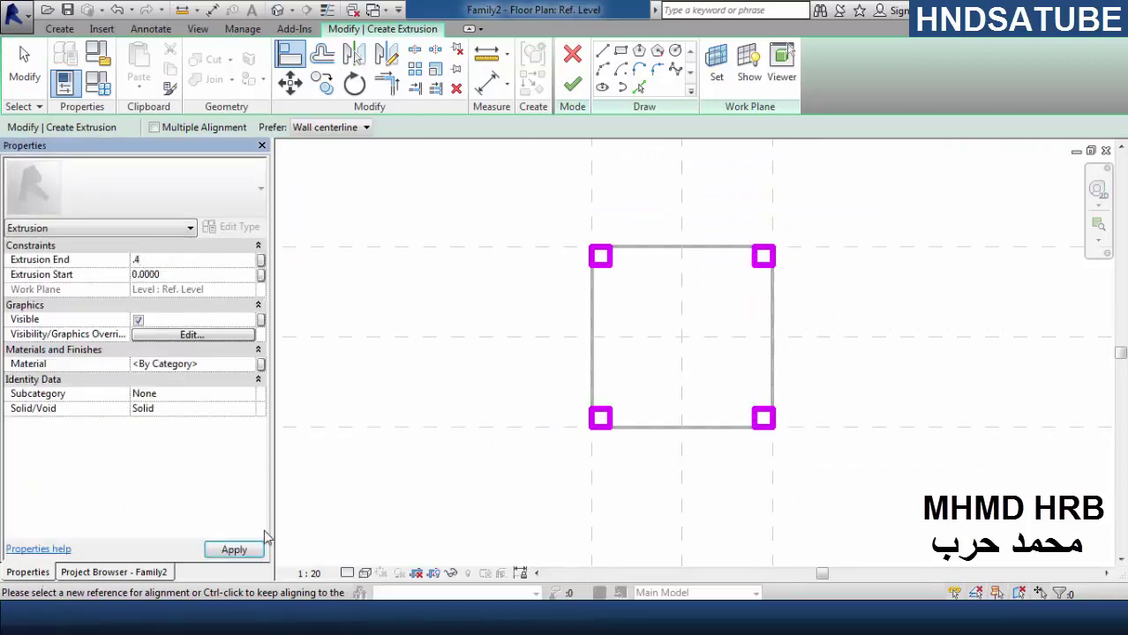
left_click(234, 550)
left_click(572, 84)
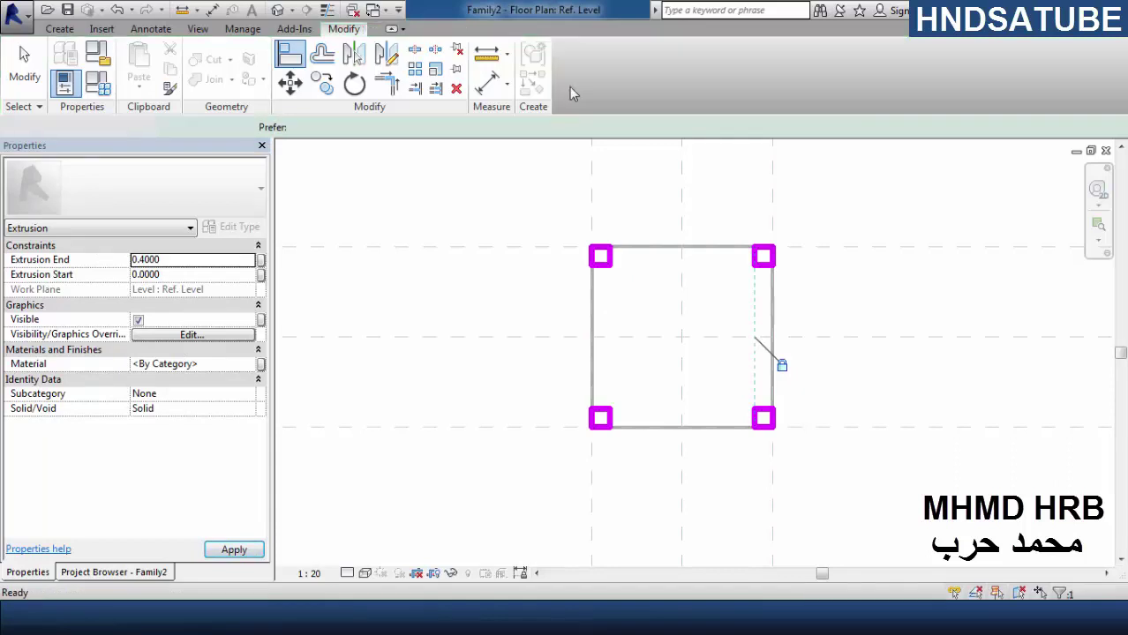
- In the Left elevation, lower the top of the leg extrusion to the seat's underside and lock it there
left_click(133, 573)
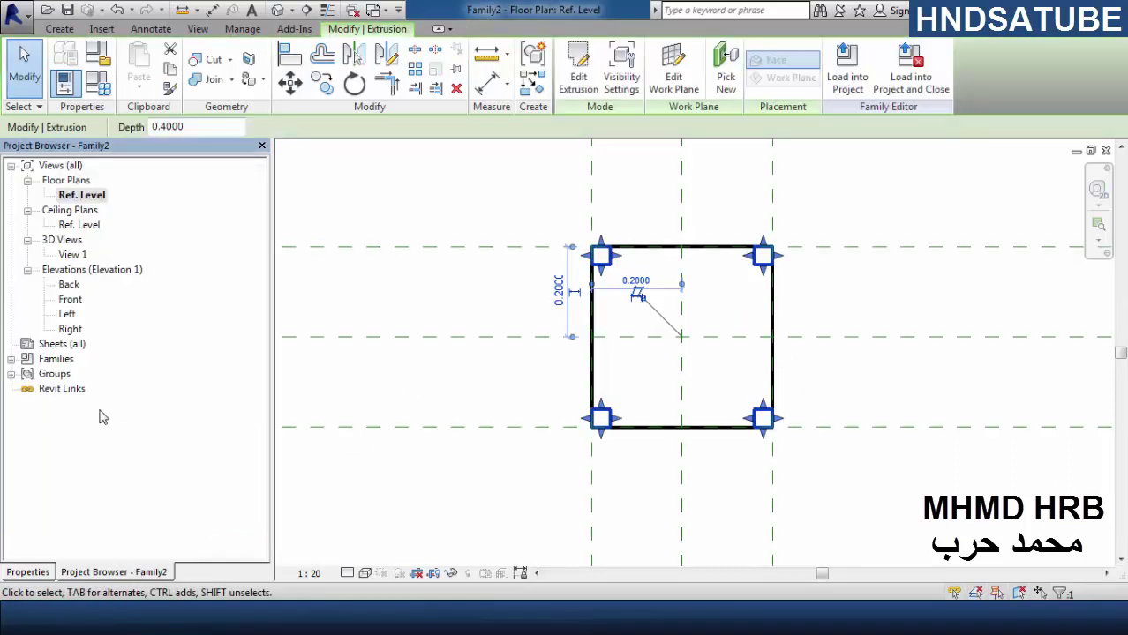
double_click(69, 315)
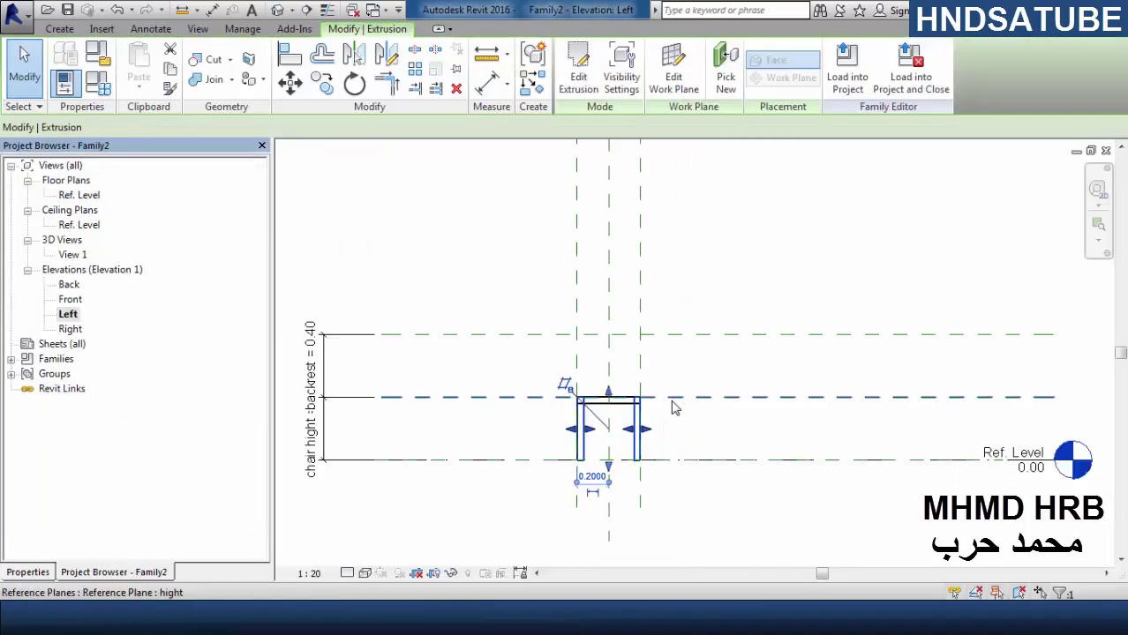
scroll(673, 408, "up", 4)
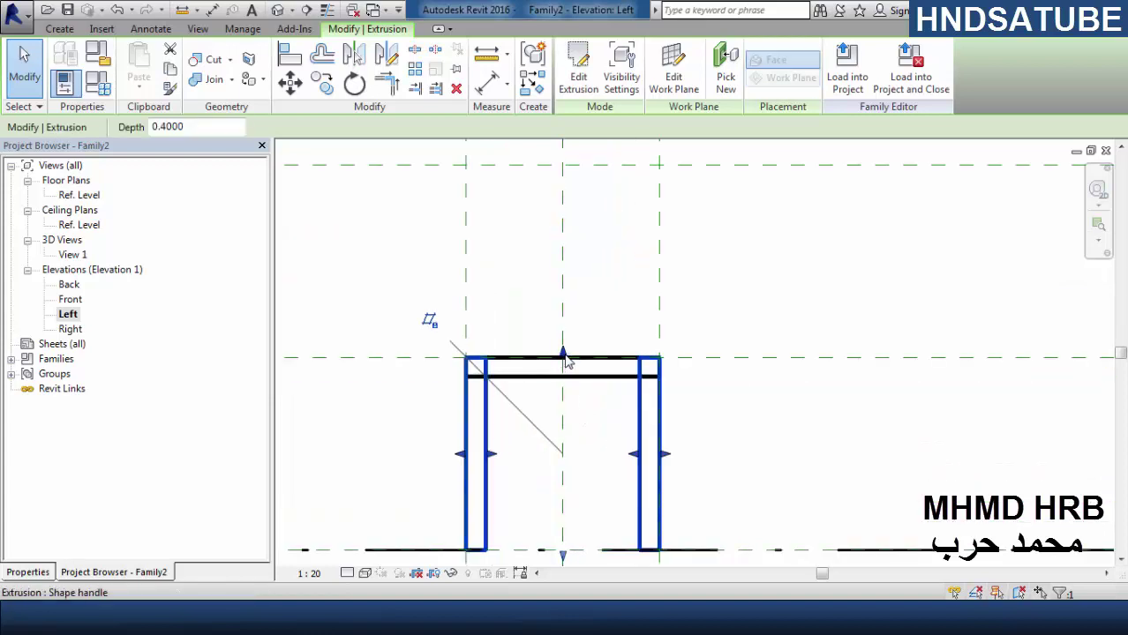
left_click_drag(563, 366, 562, 377)
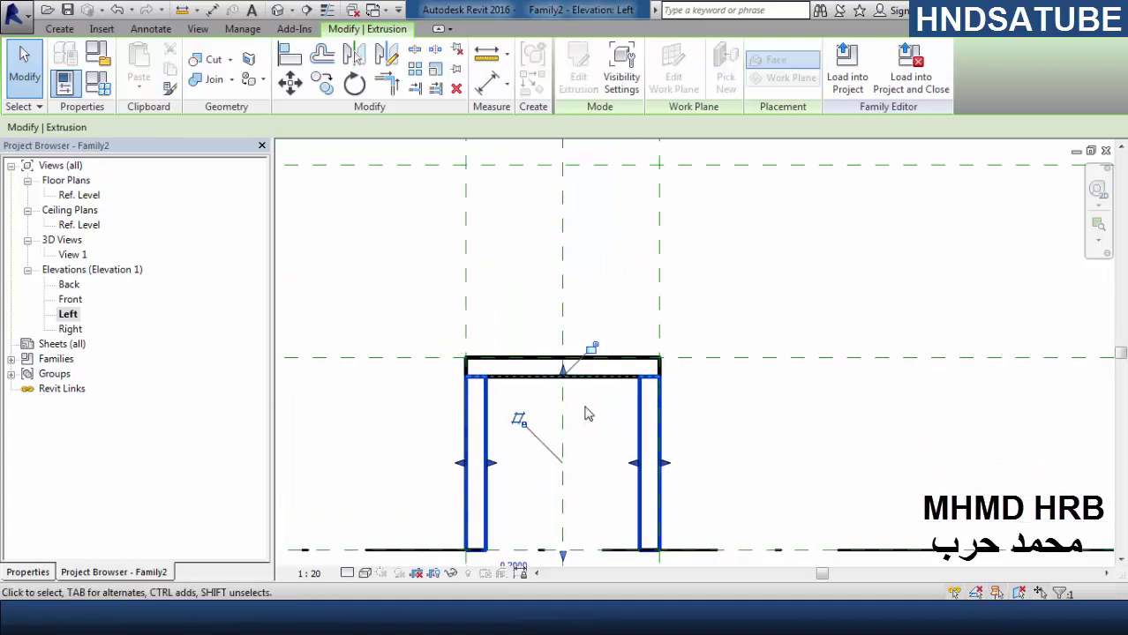
- Align the bottom of the legs to the Ref. Level line and lock the alignment
left_click(289, 55)
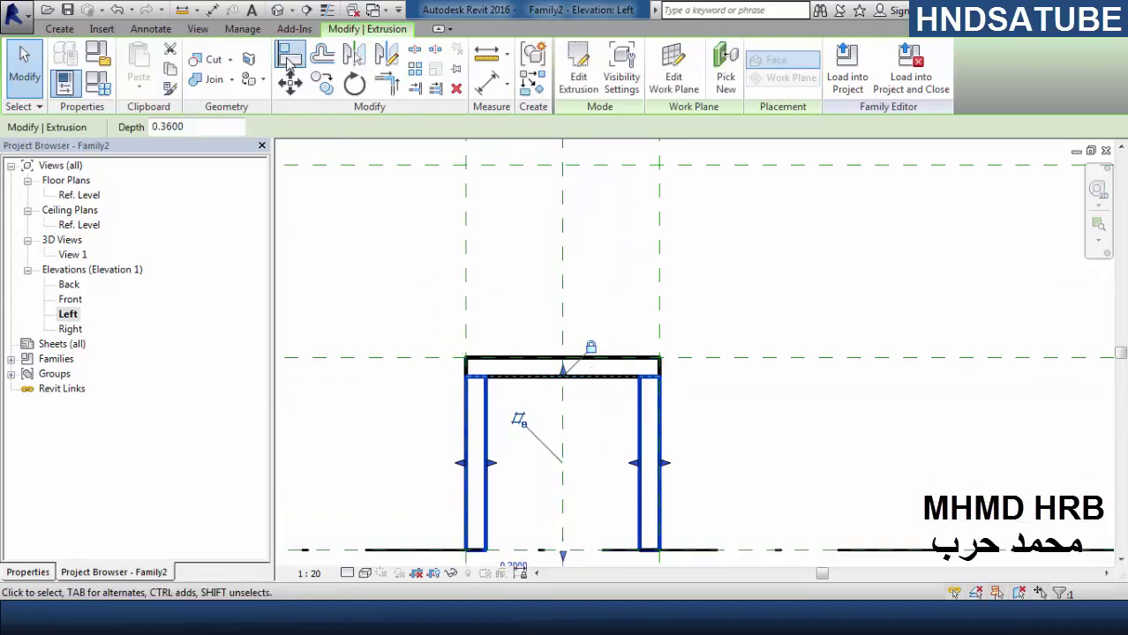
scroll(697, 415, "down", 2)
left_click(659, 448)
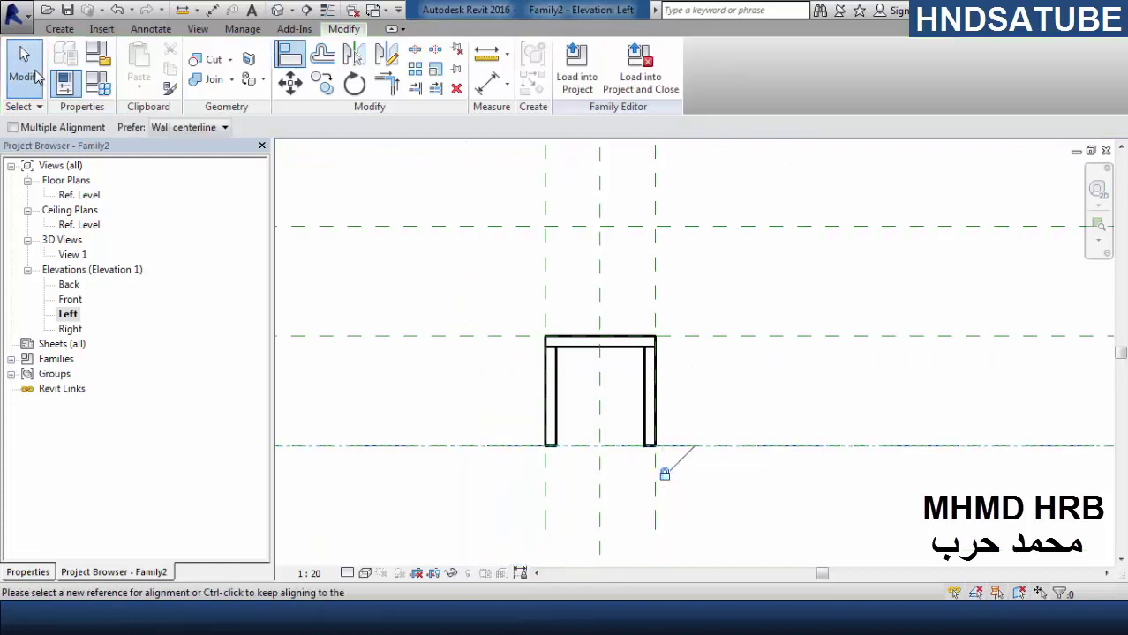
key("Escape")
key("Escape")
- Reopen the Ref. Level floor plan and close the Internet Download Manager dialog
double_click(83, 198)
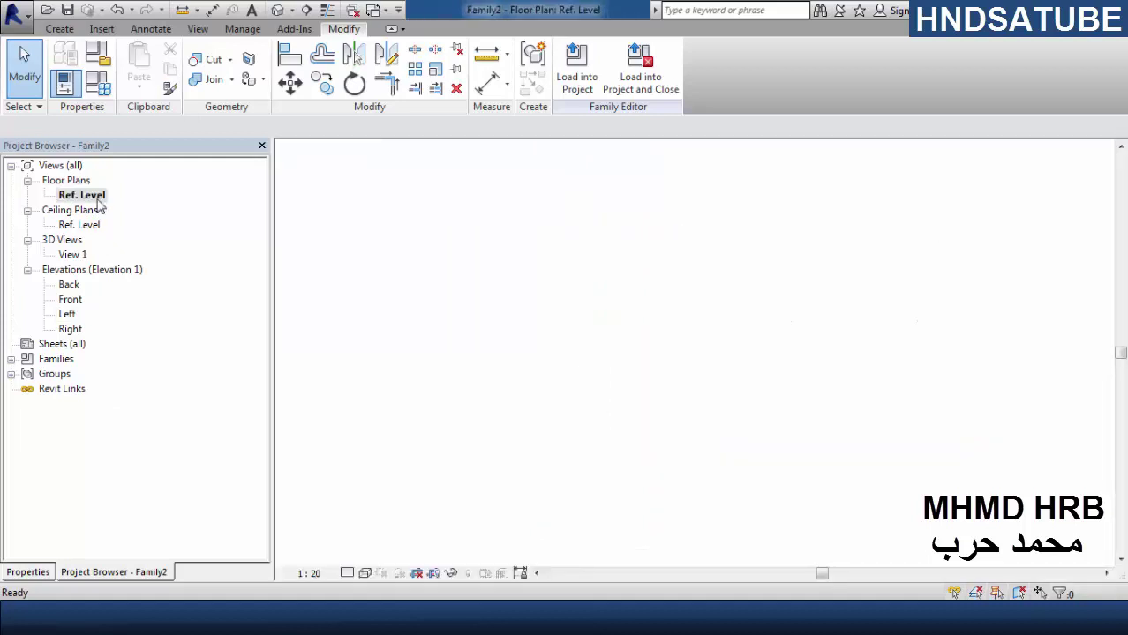
middle_click_drag(667, 345, 545, 378)
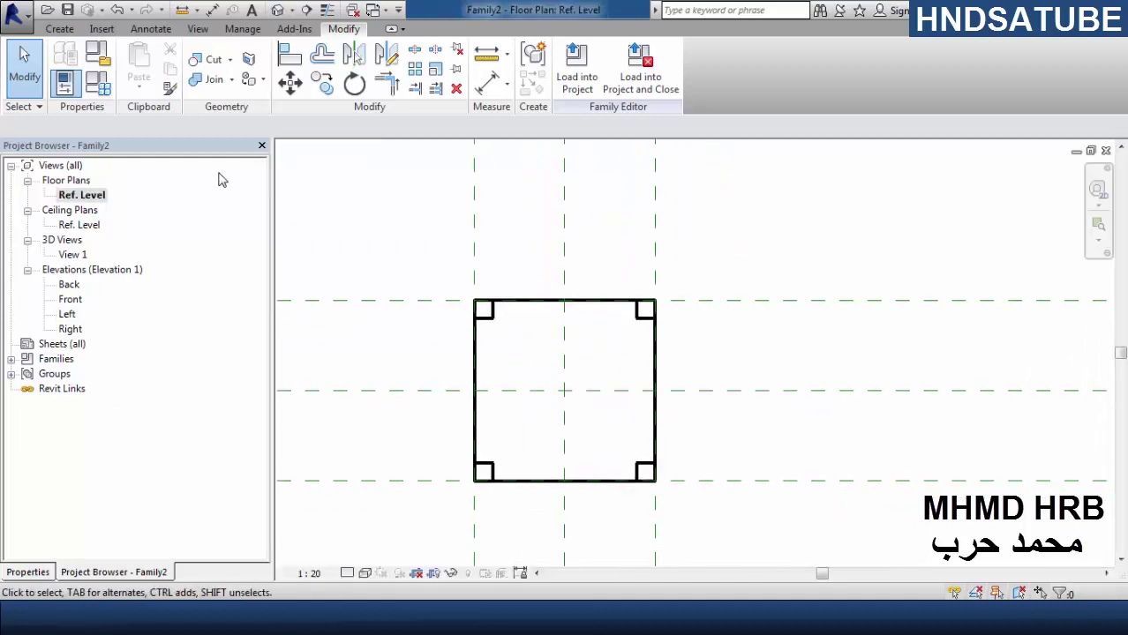
left_click(60, 29)
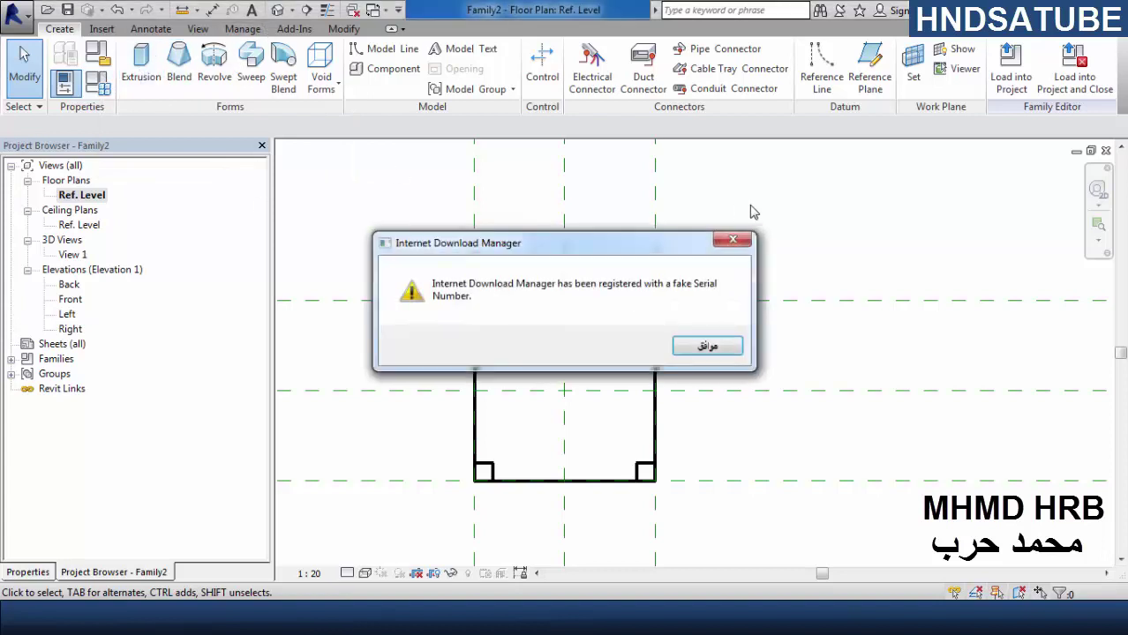
left_click(734, 241)
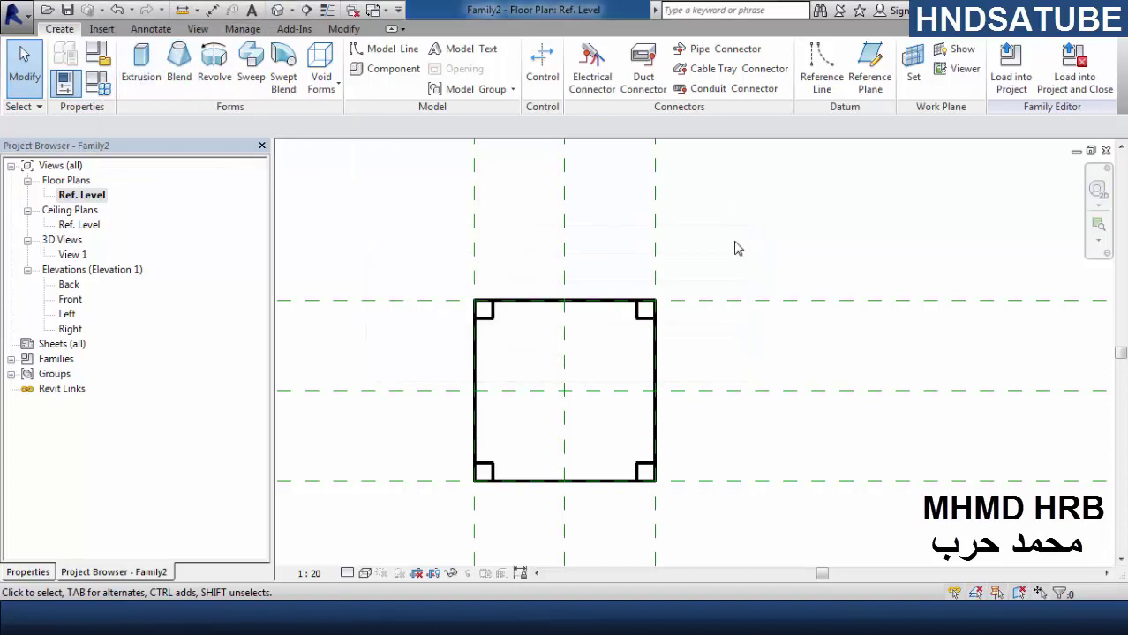
- Open the default 3D view of the chair and apply the Realistic visual style
left_click(277, 10)
middle_click_drag(758, 500, 452, 549, "shift")
left_click(365, 574)
left_click(391, 538)
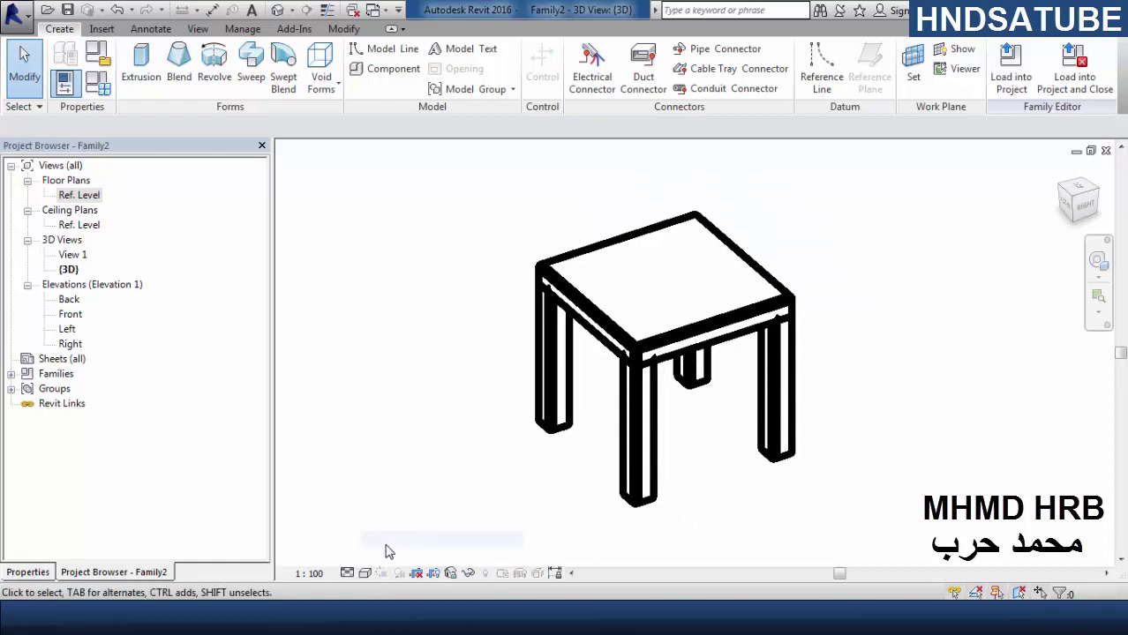
- Turn off Show Edges in the 3D view's graphic display options
left_click(366, 574)
left_click(432, 448)
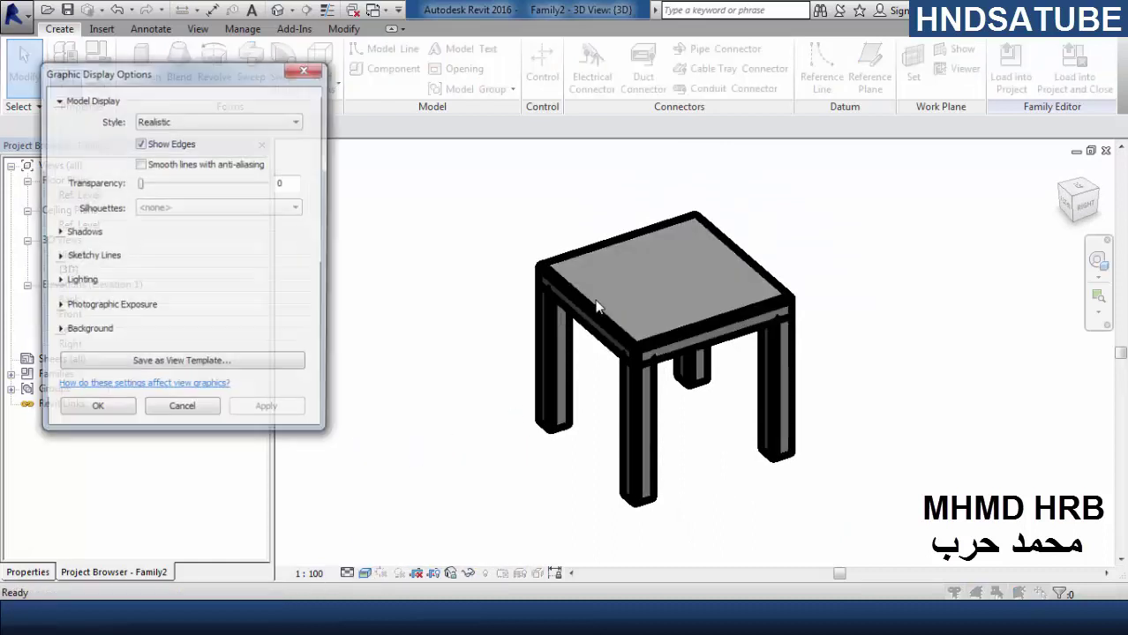
left_click(139, 143)
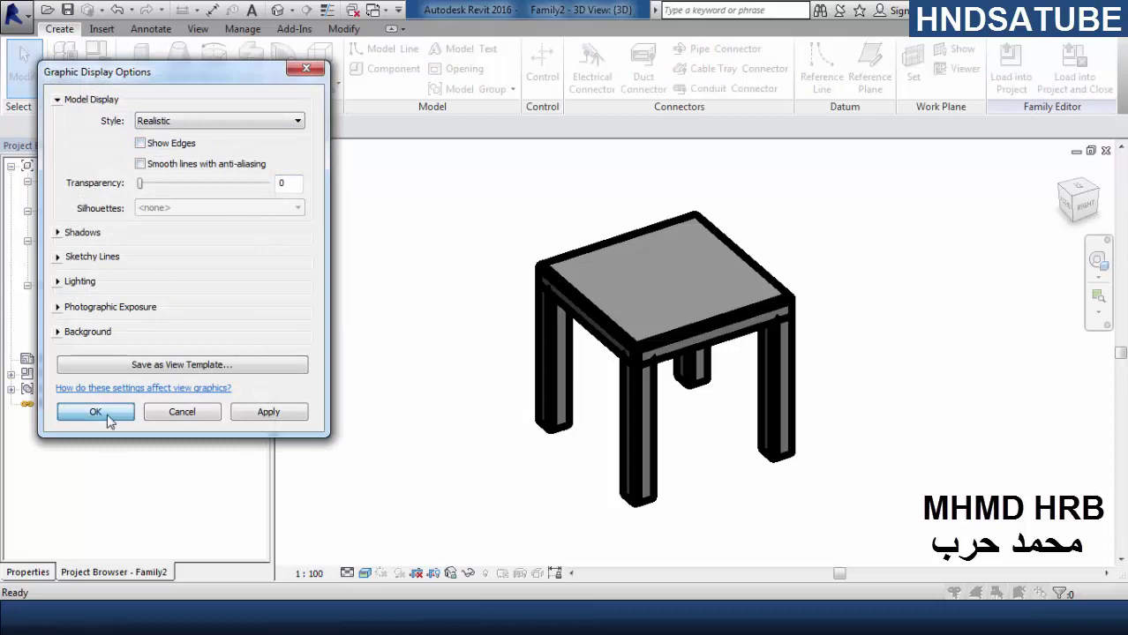
left_click(108, 418)
middle_click_drag(479, 484, 522, 495, "shift")
- Flex the chair hight parameter in the family types to 1 and 0.5, and restore it to 0.4
left_click(99, 88)
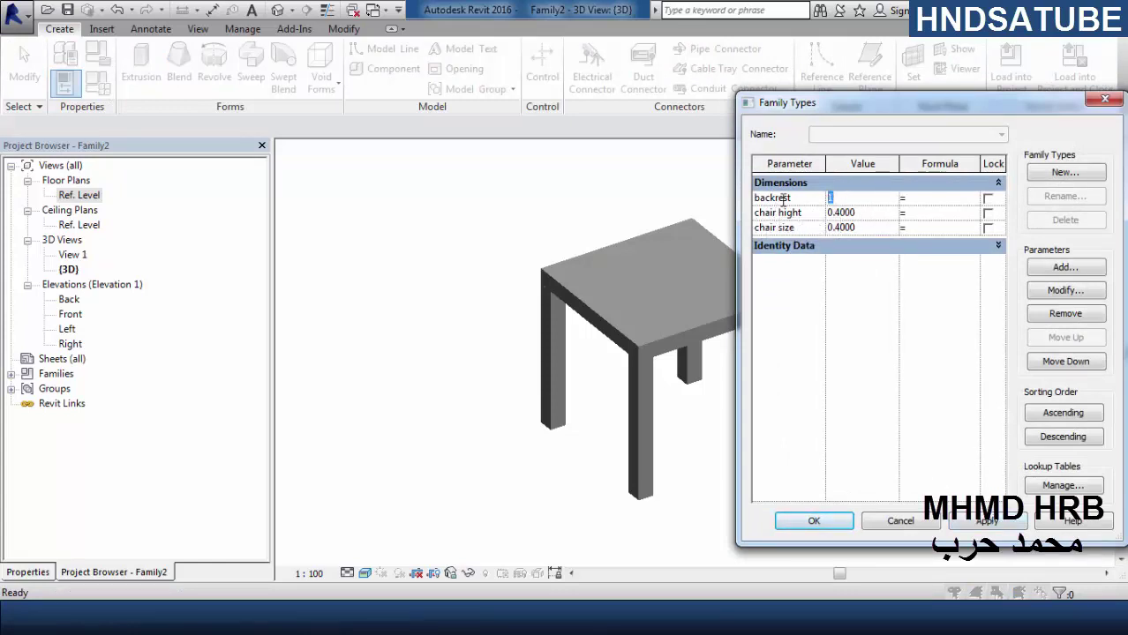
left_click(864, 215)
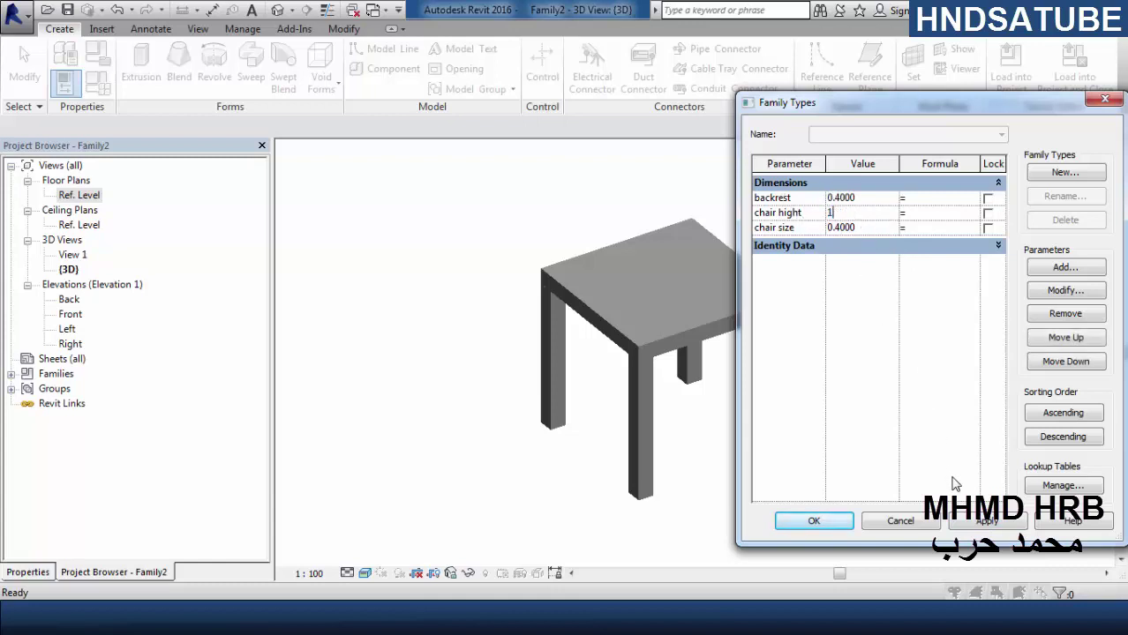
type("1")
left_click(986, 522)
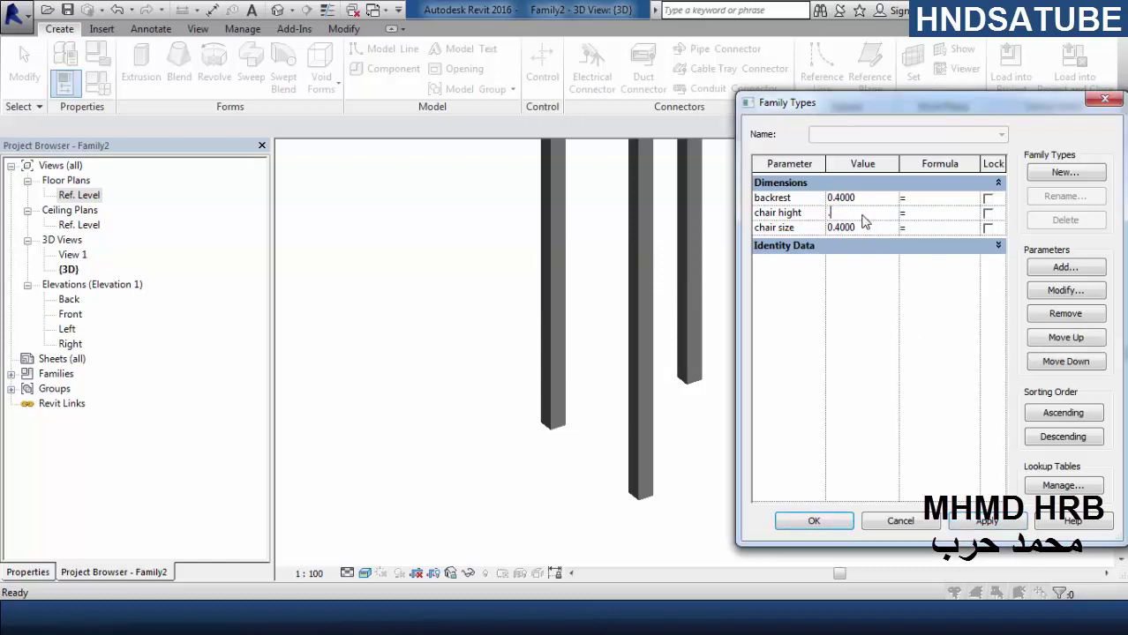
left_click(977, 522)
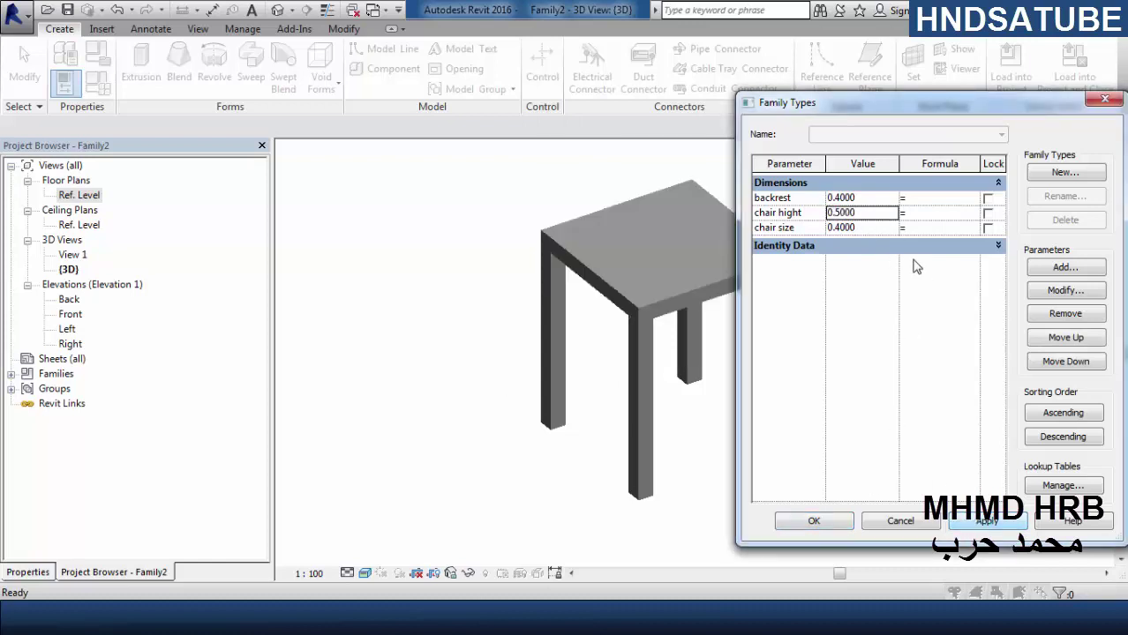
left_click(986, 522)
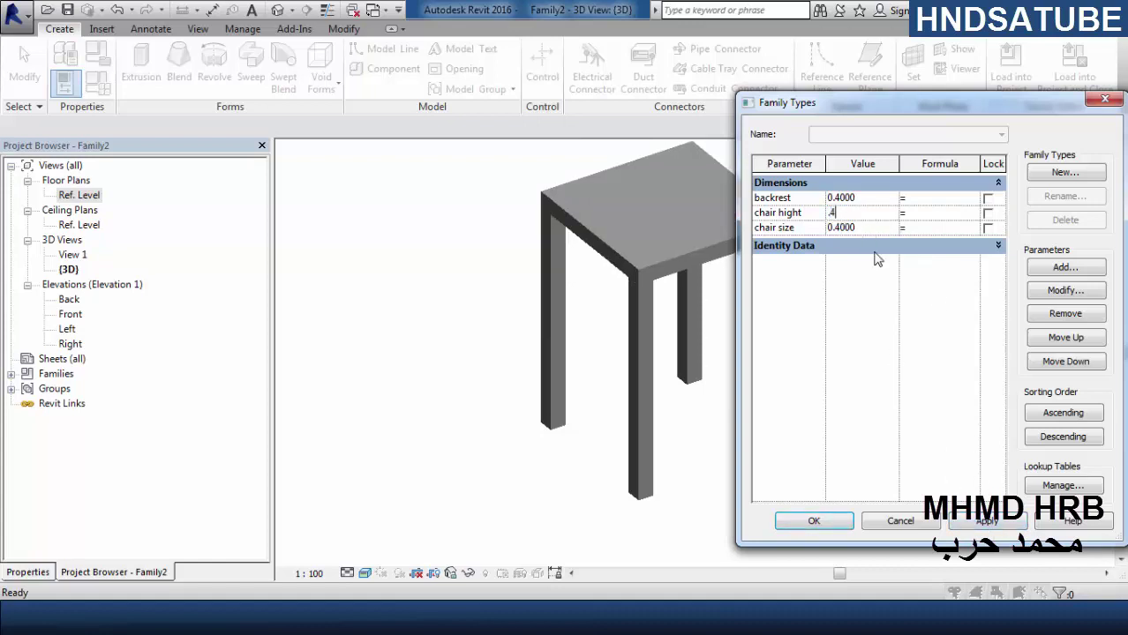
left_click(971, 528)
- Flex the chair size parameter to 0.8, restore it to 0.4, and accept the family types
left_click(865, 228)
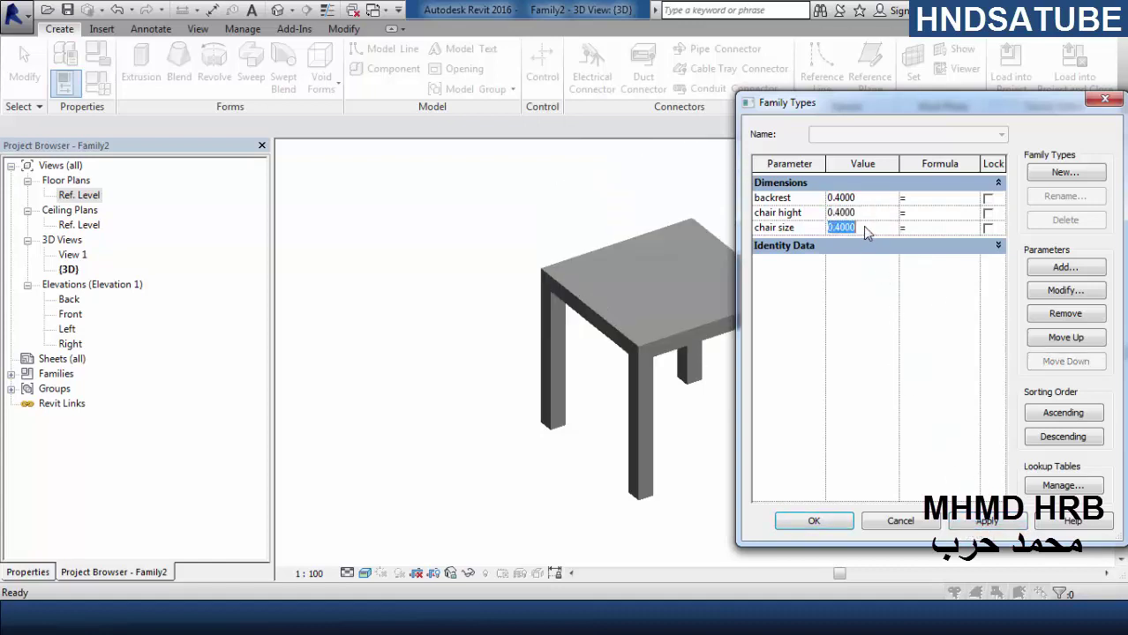
type(".8")
left_click(987, 521)
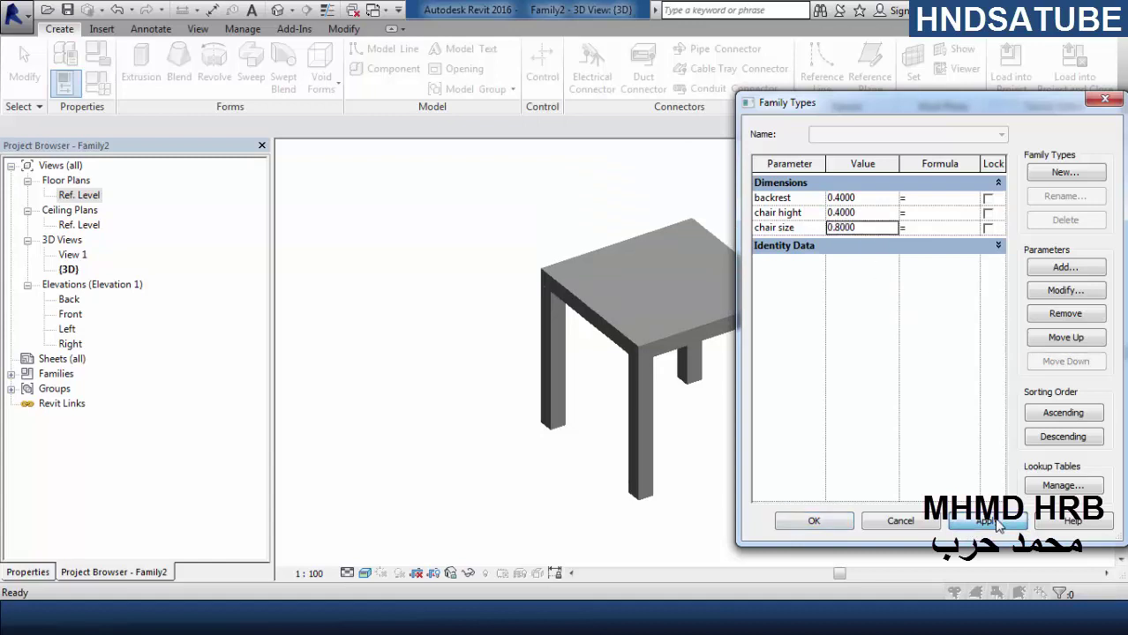
type(".4")
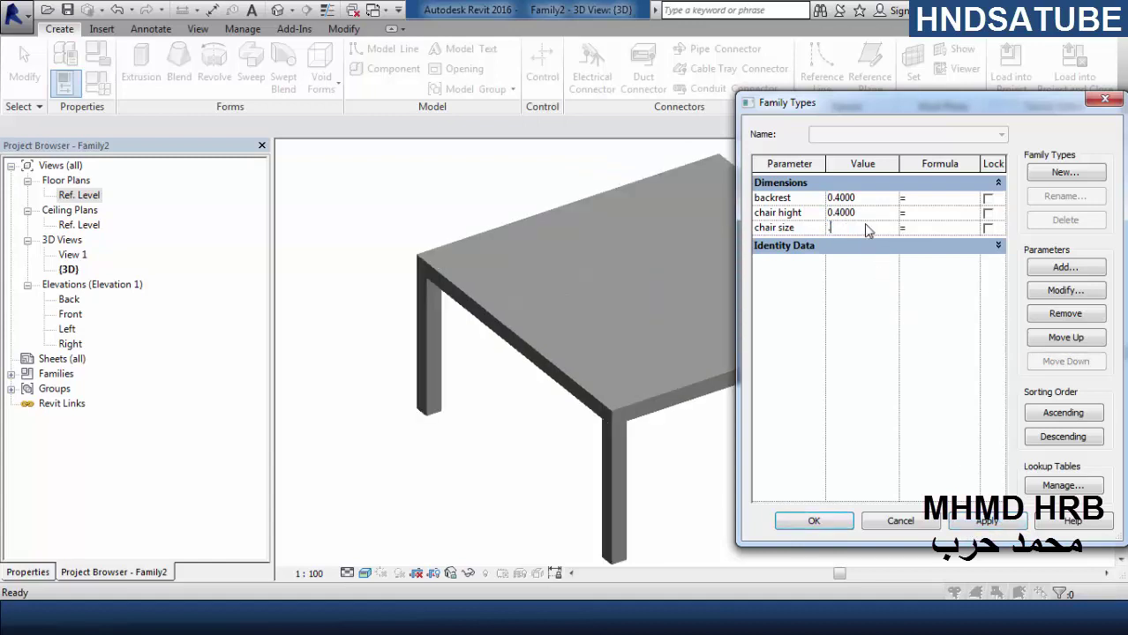
left_click(987, 522)
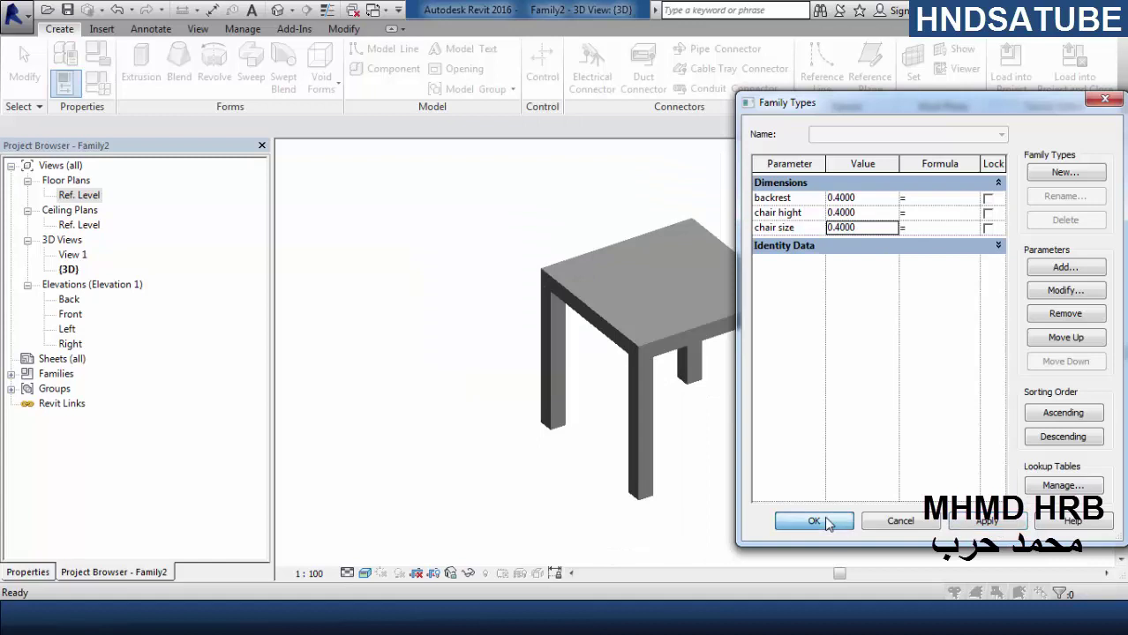
left_click(814, 522)
- Start an extrusion in the Ref. Level floor plan with the reference plane "hight" as its work plane
left_click(134, 572)
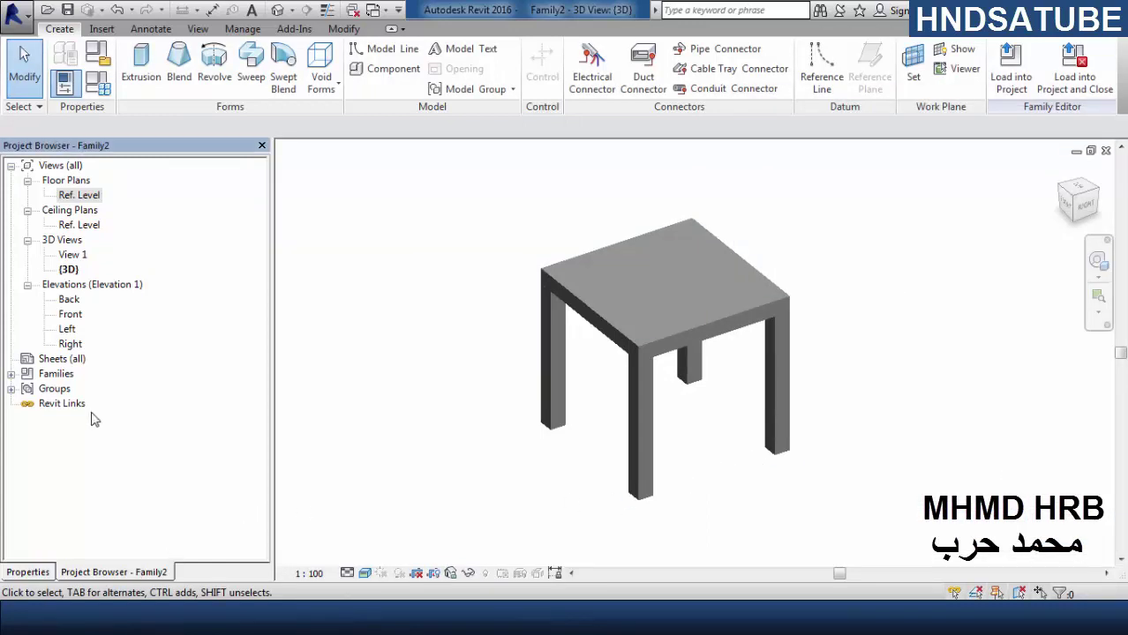
double_click(79, 195)
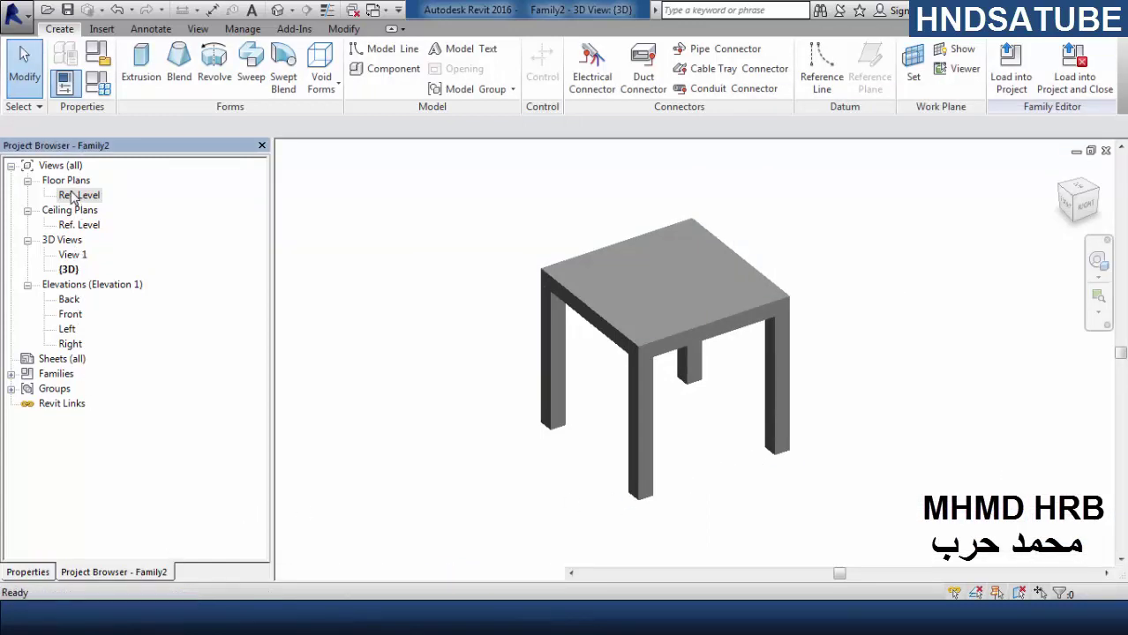
left_click(141, 66)
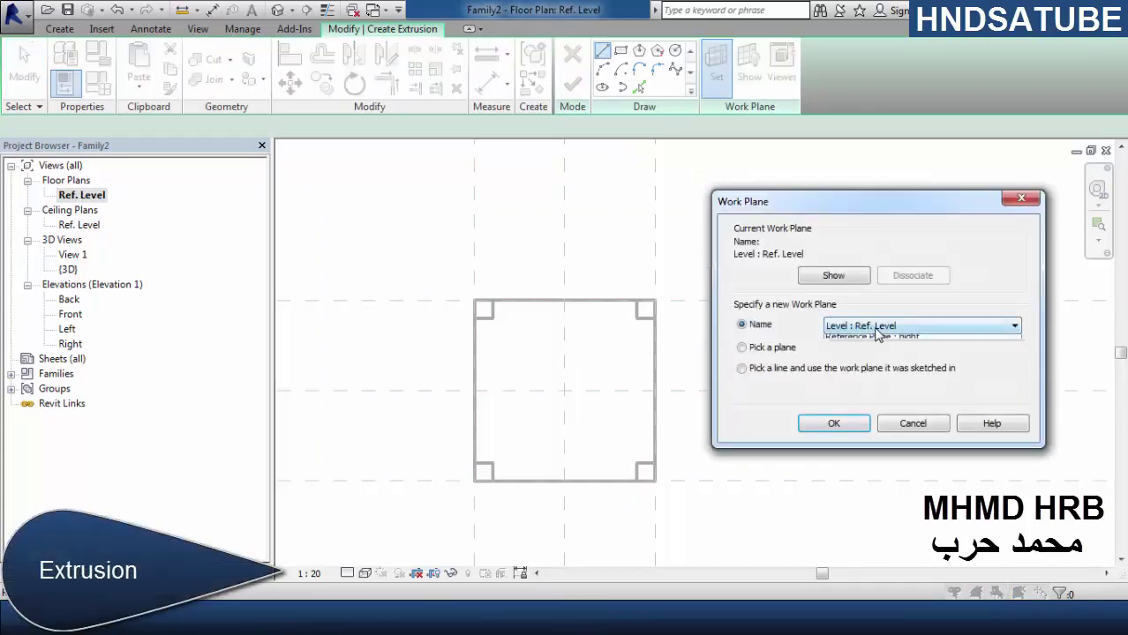
left_click(874, 370)
left_click(834, 423)
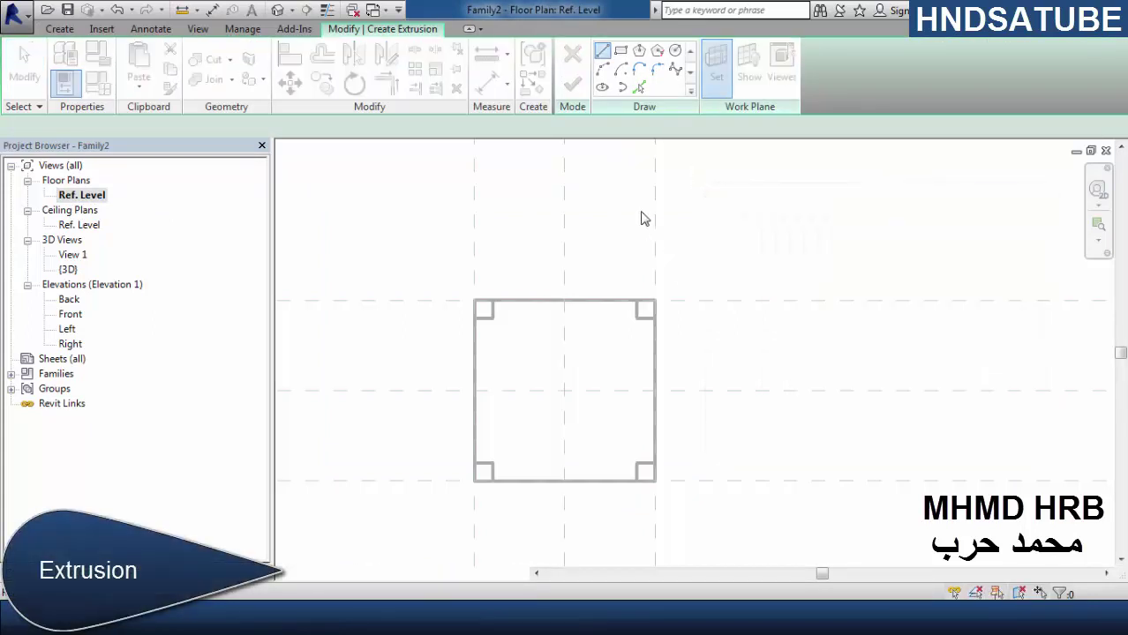
- Sketch a backrest rectangle about 0.4 by 0.03 along the seat's back edge, between the two side reference planes
scroll(496, 302, "up", 3)
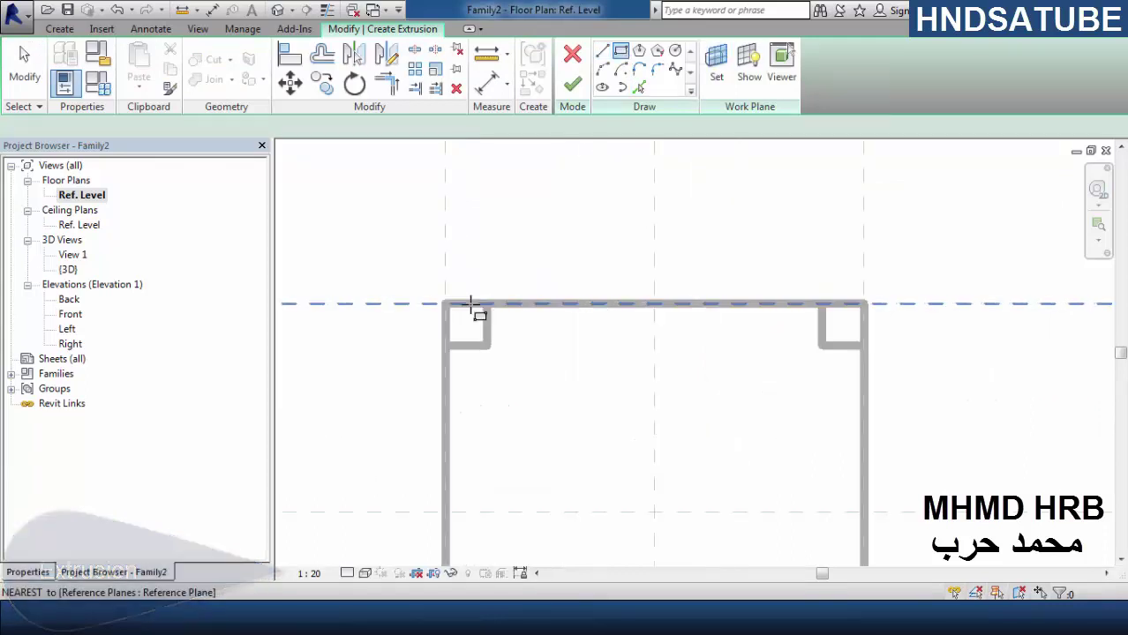
scroll(459, 309, "up", 1)
left_click(446, 304)
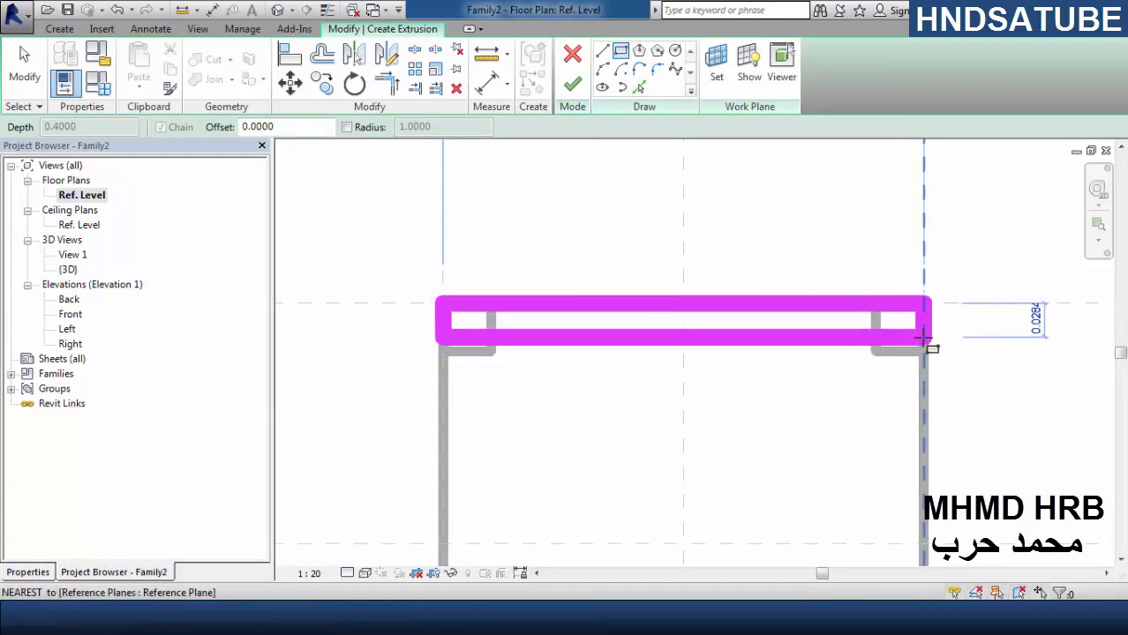
left_click(923, 338)
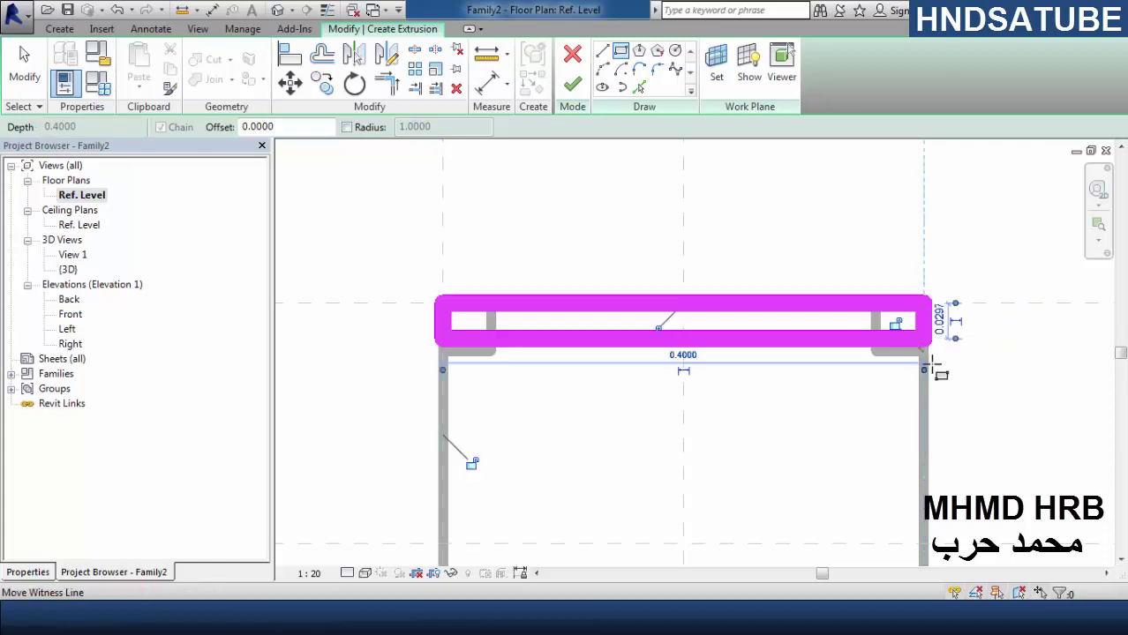
key("Escape")
key("Escape")
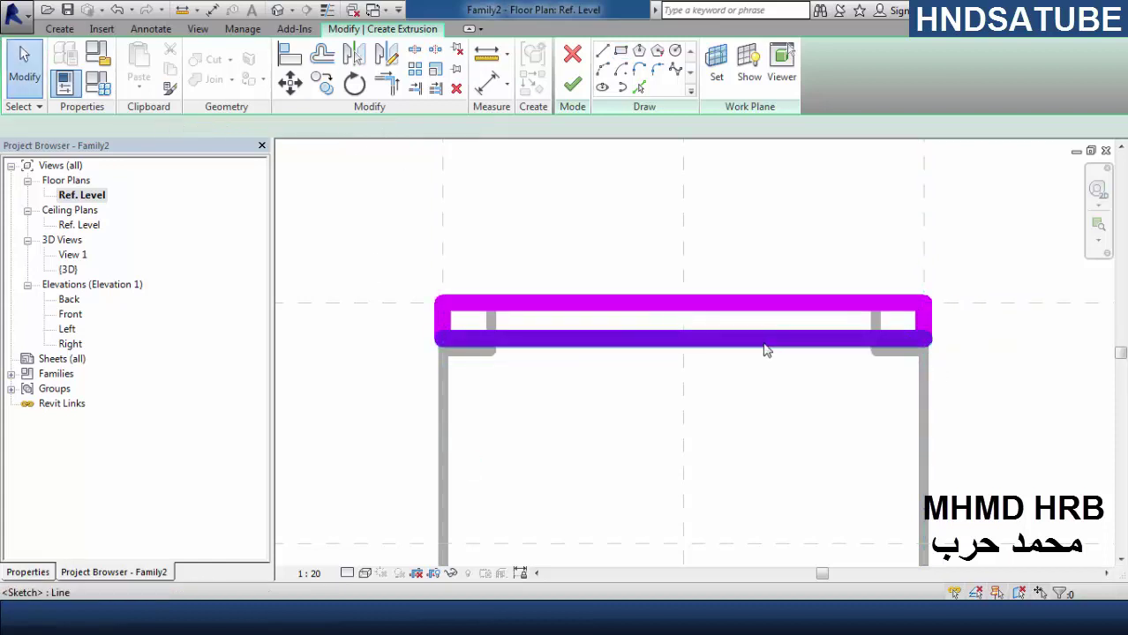
- Set the backrest rectangle's thickness to 0.03 by moving its inner line
left_click(1004, 346)
left_click(947, 320)
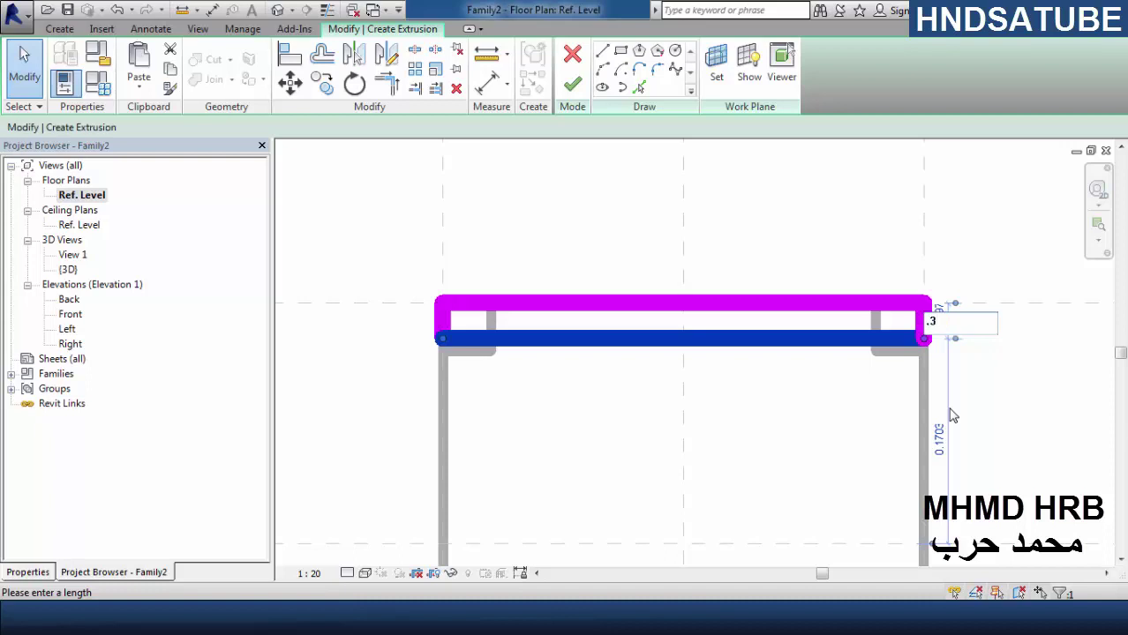
type(".03")
key("Return")
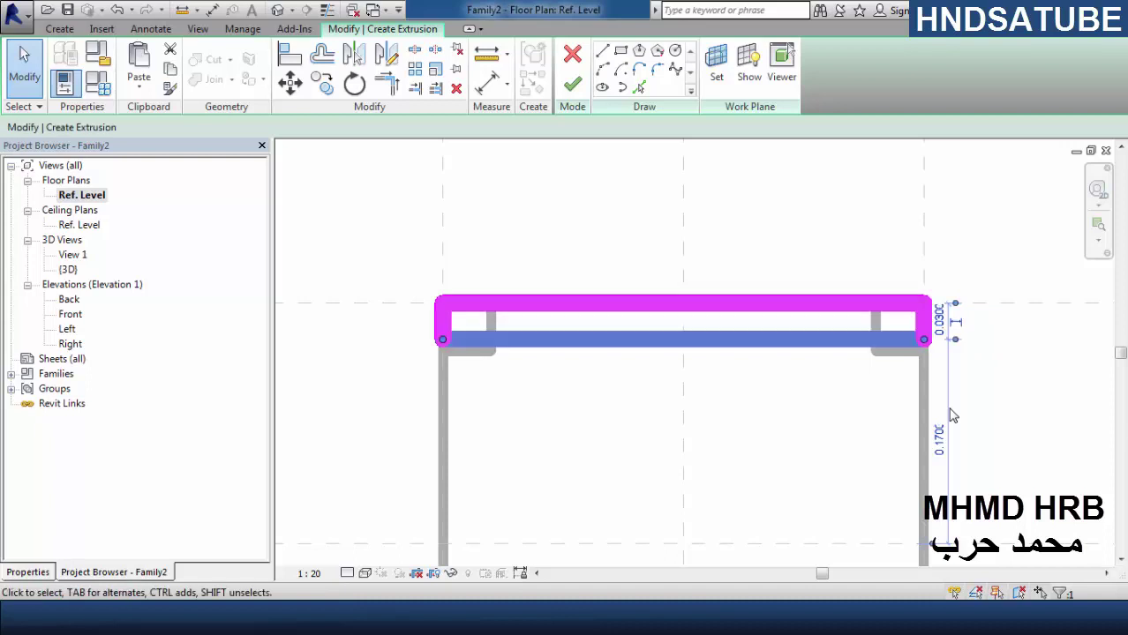
middle_click_drag(845, 418, 788, 418)
left_click(720, 368)
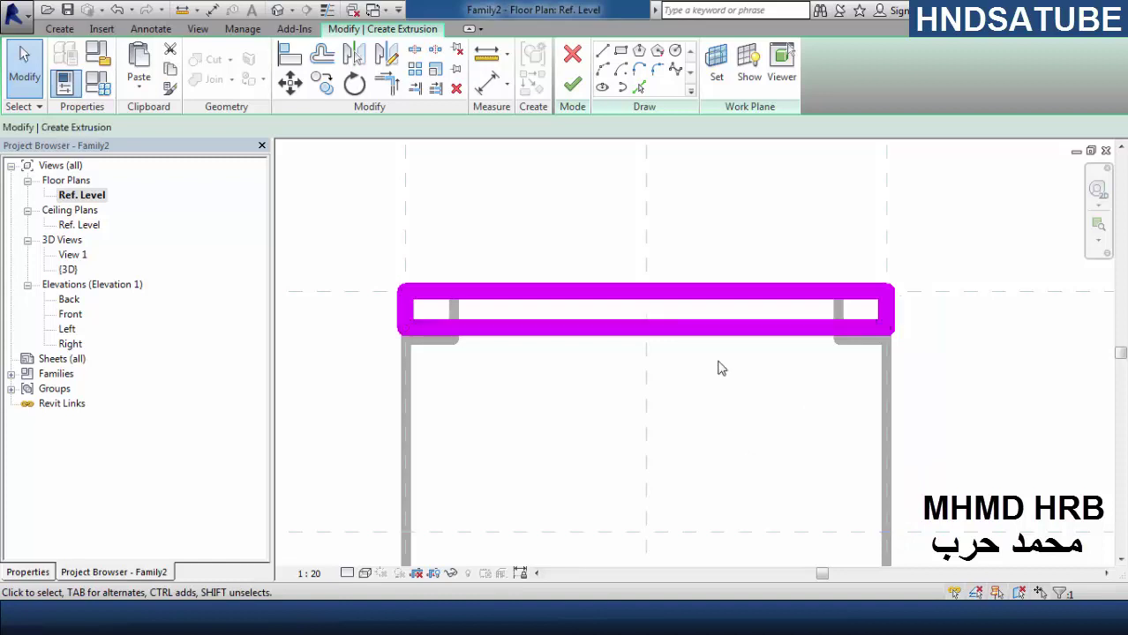
- Check the extrusion properties and finish the backrest extrusion
scroll(721, 369, "down", 3)
middle_click_drag(685, 352, 680, 367)
scroll(676, 344, "up", 3)
left_click(27, 572)
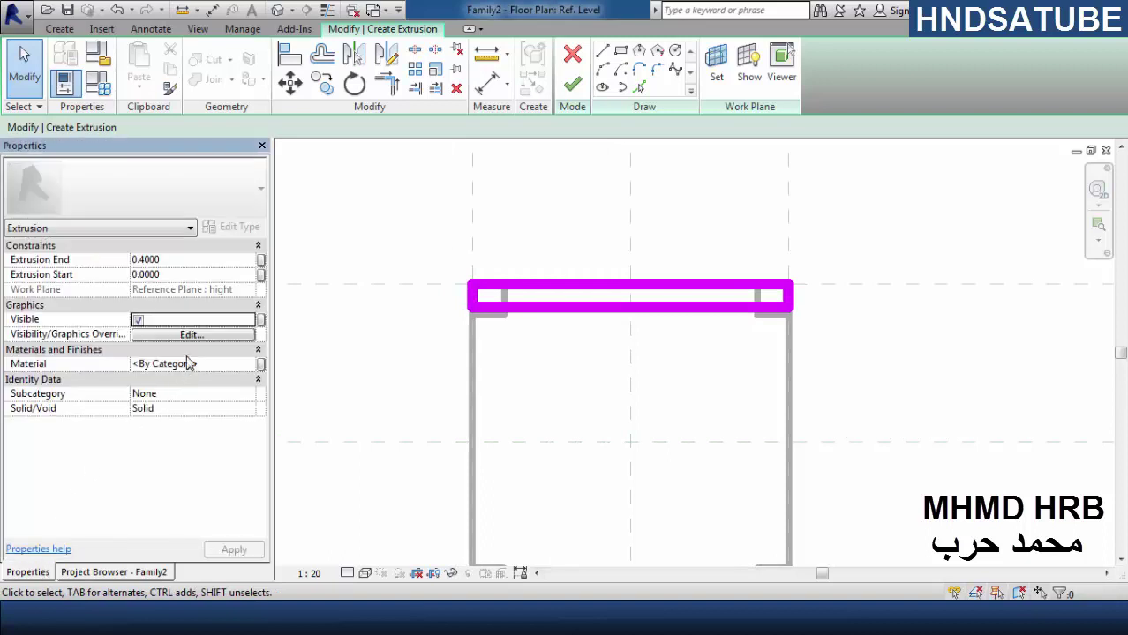
left_click(572, 84)
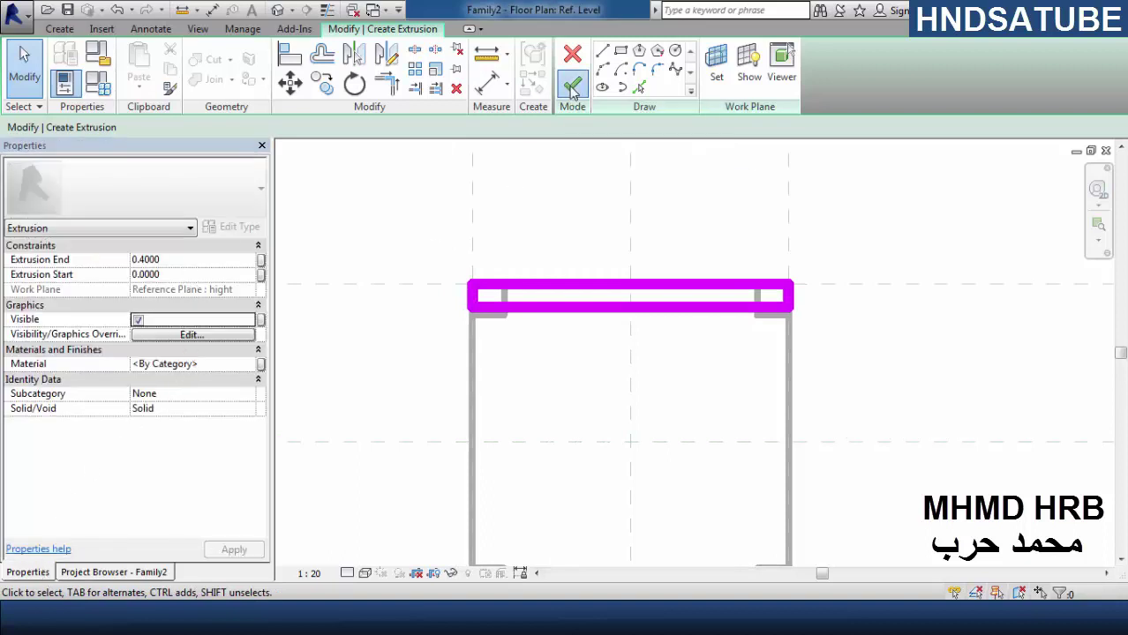
left_click(599, 328)
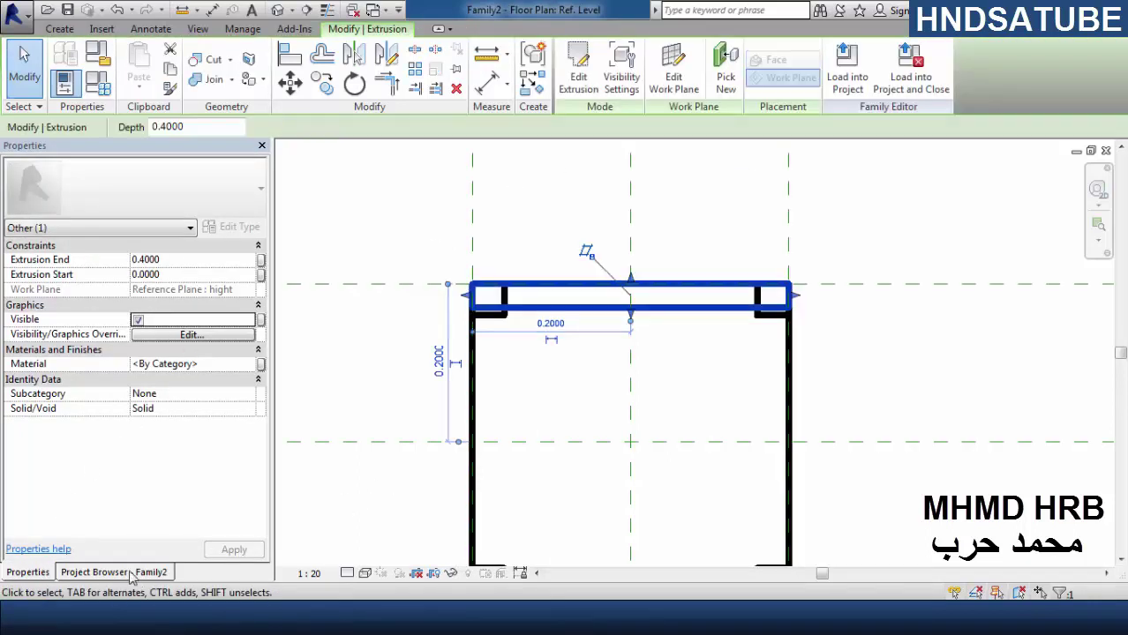
- In the Front elevation, align the top of the backrest to the uppermost horizontal reference plane and lock the alignment
left_click(159, 574)
double_click(71, 315)
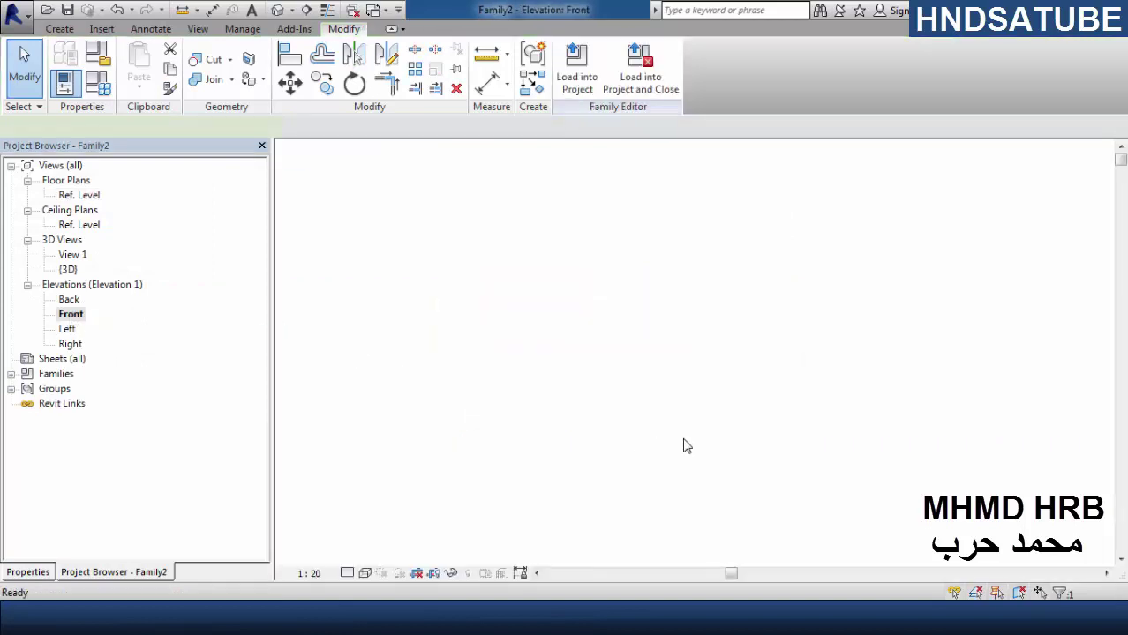
left_click(647, 328)
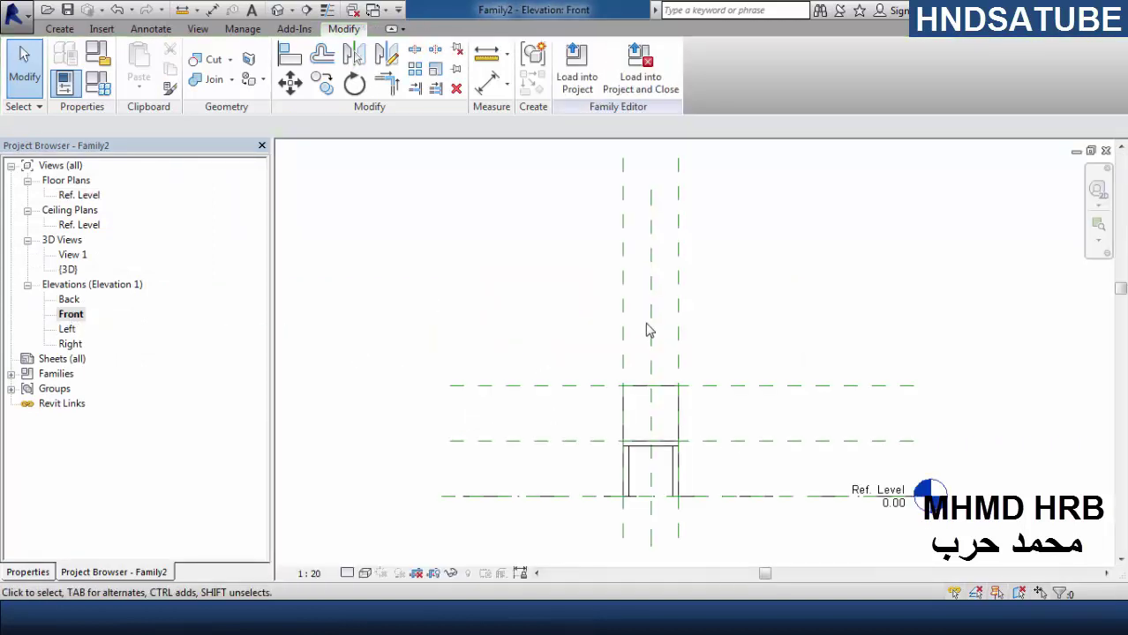
scroll(694, 429, "up", 2)
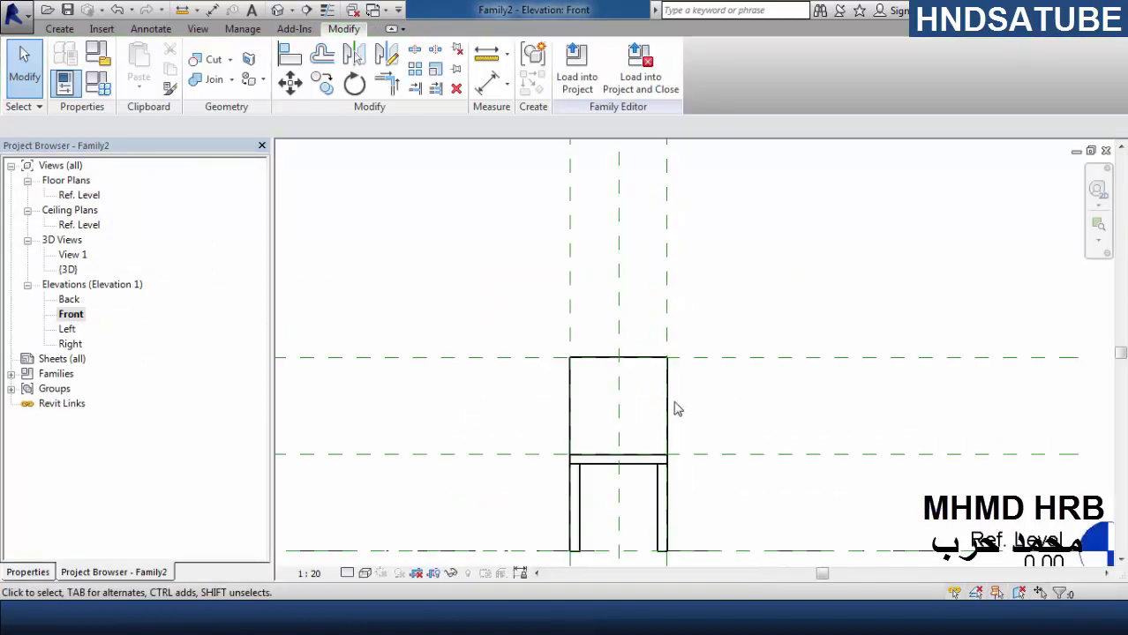
left_click(721, 389)
key("a")
key("l")
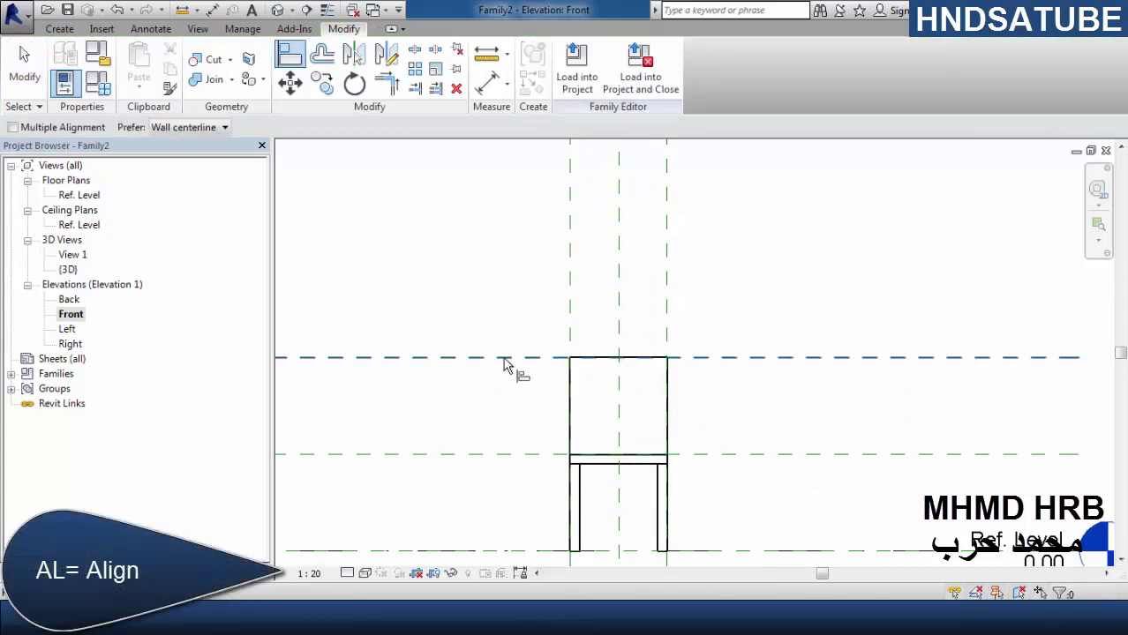
left_click(504, 360)
left_click(617, 359)
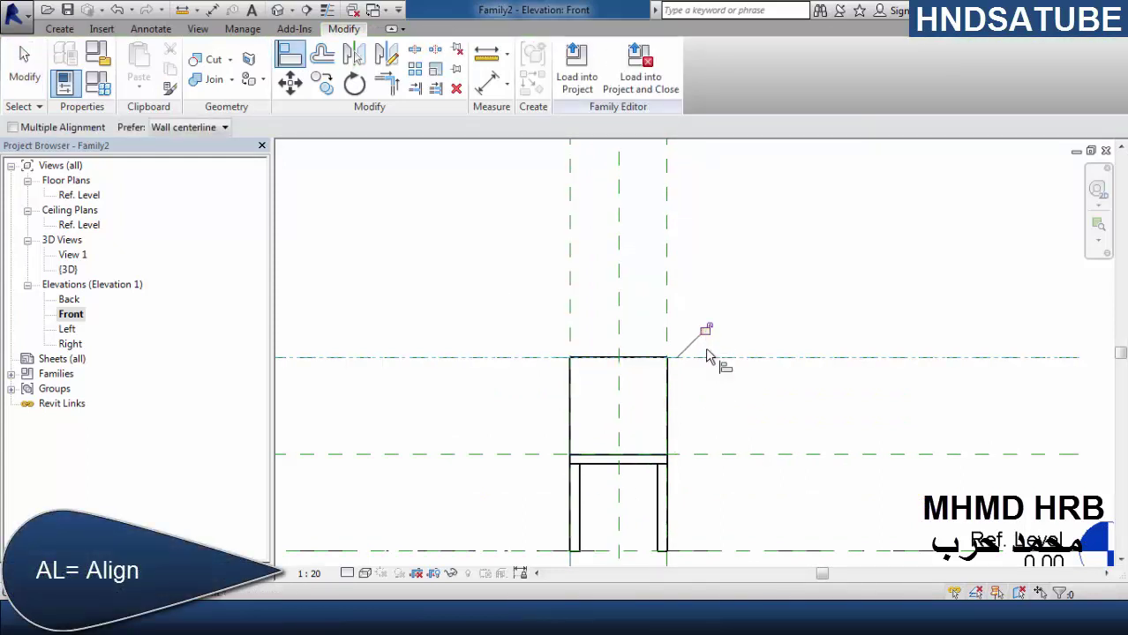
- Align the bottom of the backrest to the reference plane at seat height and lock the alignment
left_click(694, 456)
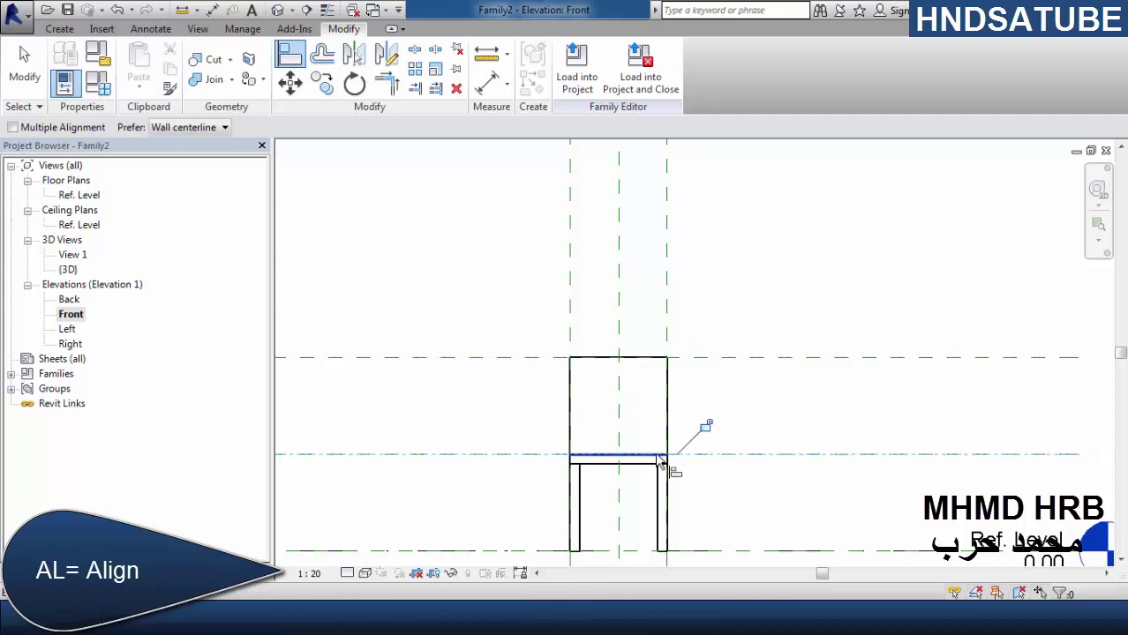
left_click(660, 461)
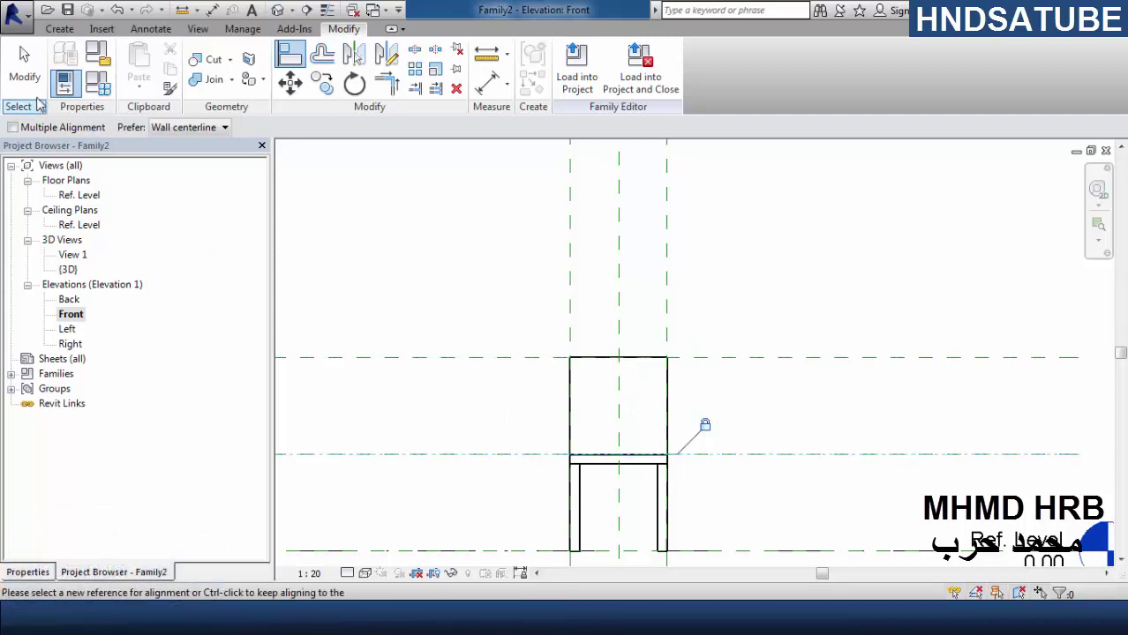
left_click(25, 66)
- Flex the chair by applying a backrest value of 1 and a chair hight of 0.7 in the family types
left_click(97, 82)
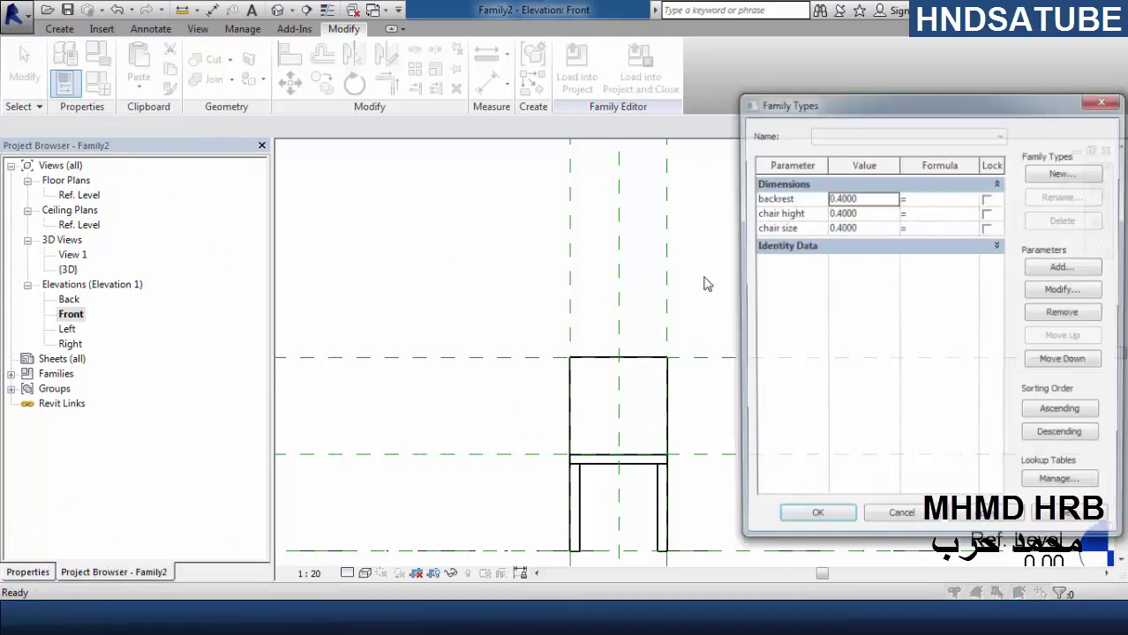
type("1")
left_click(1008, 522)
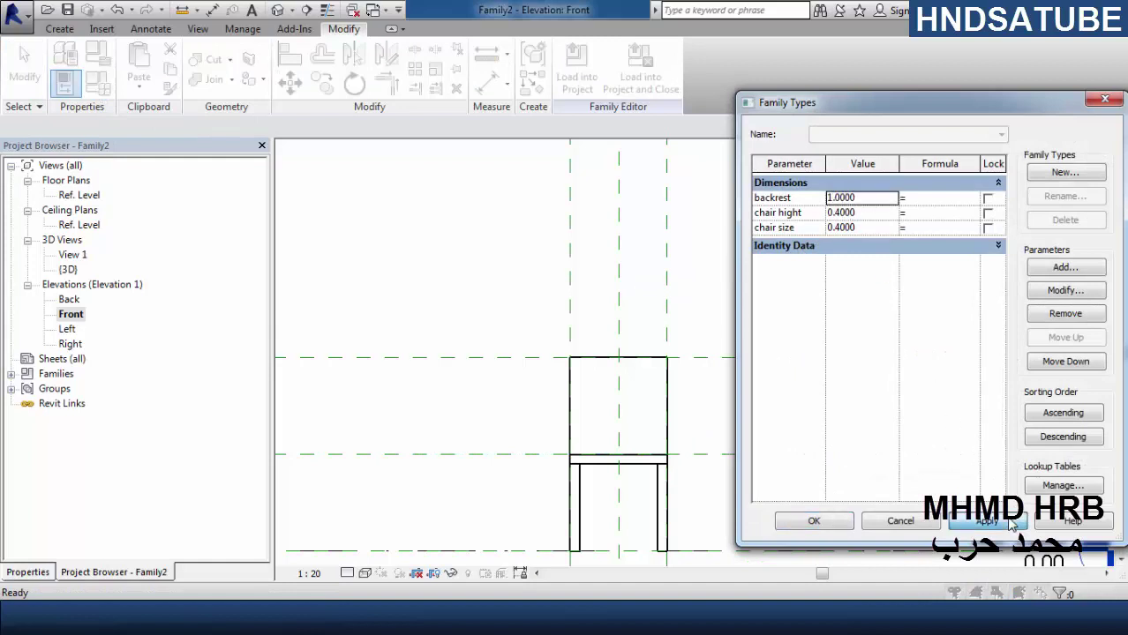
left_click(882, 213)
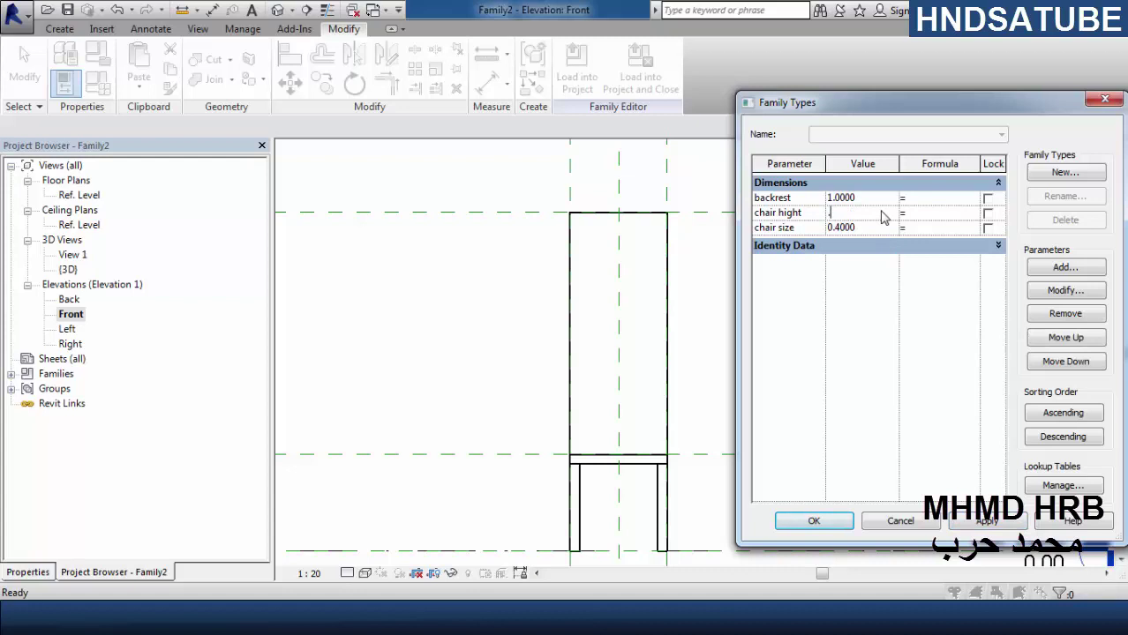
type(".7")
left_click(995, 523)
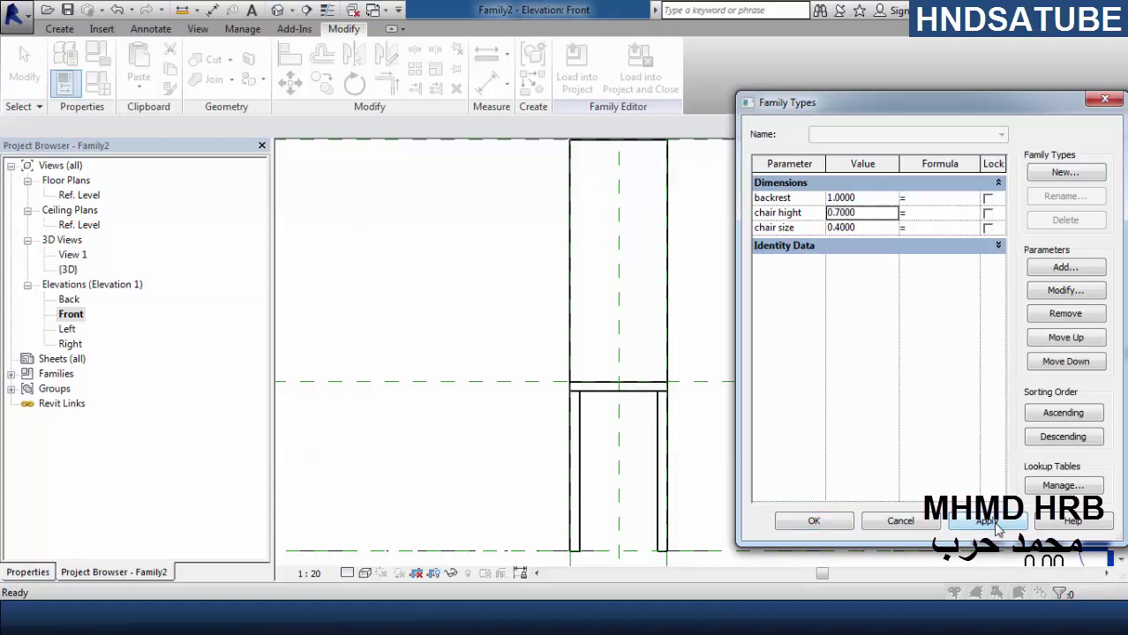
- Set the chair hight and backrest parameters to 0.4 in the family types and apply the changes
type(".4")
left_click(869, 197)
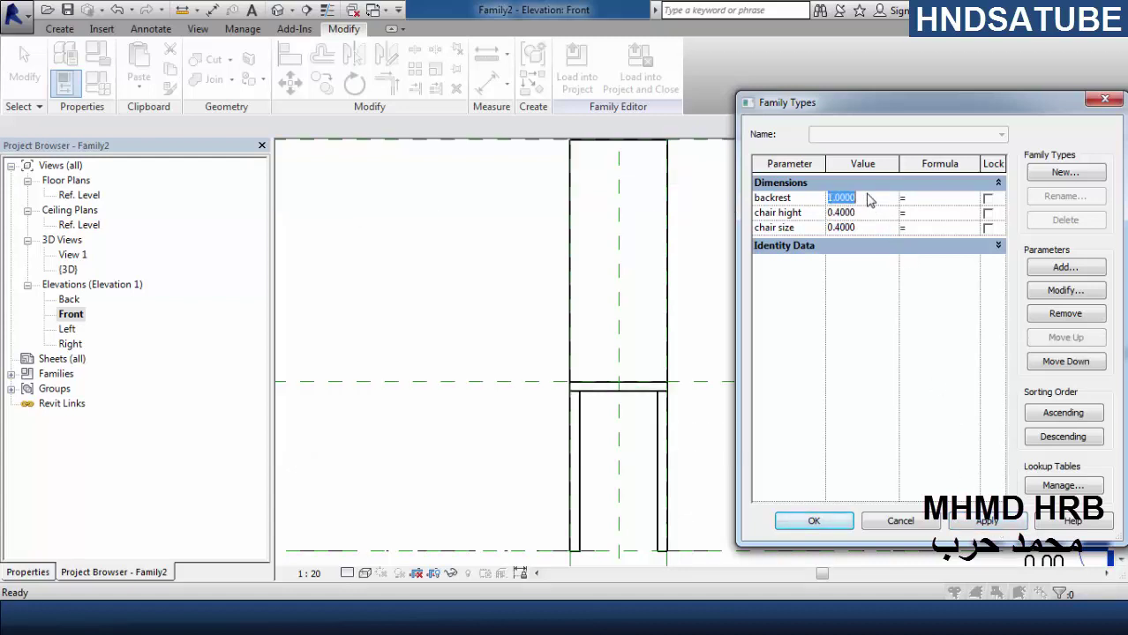
left_click(990, 523)
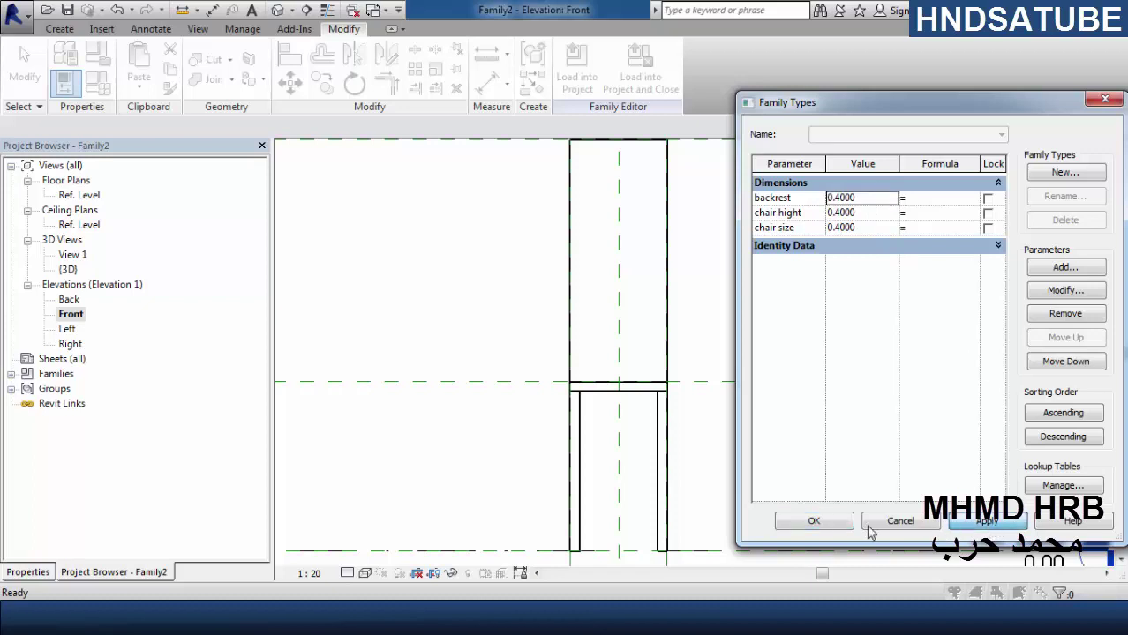
left_click(813, 521)
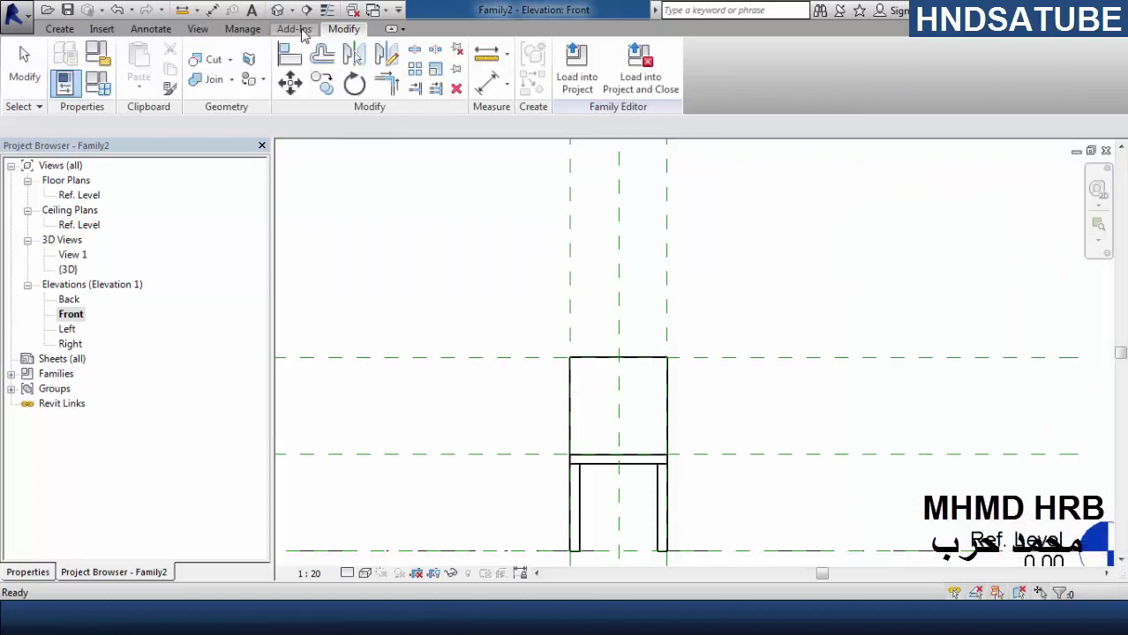
- In the 3D view, assign the Wood (Oak) material from the Autodesk library to all of the chair's extrusions
left_click(277, 10)
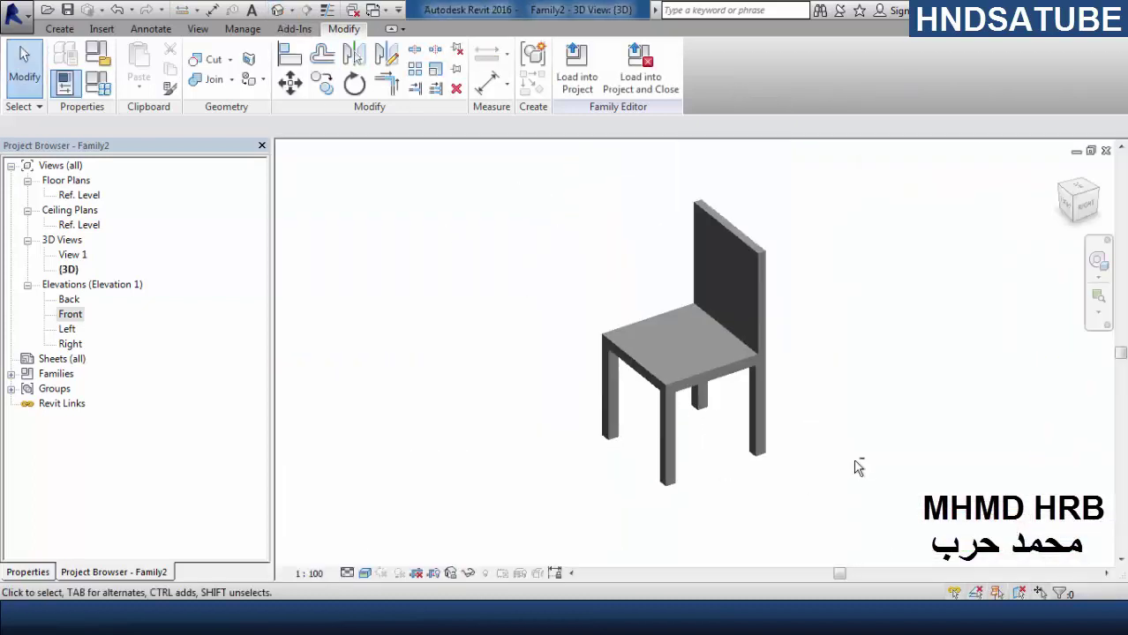
middle_click_drag(858, 467, 813, 443, "shift")
left_click_drag(856, 209, 494, 481)
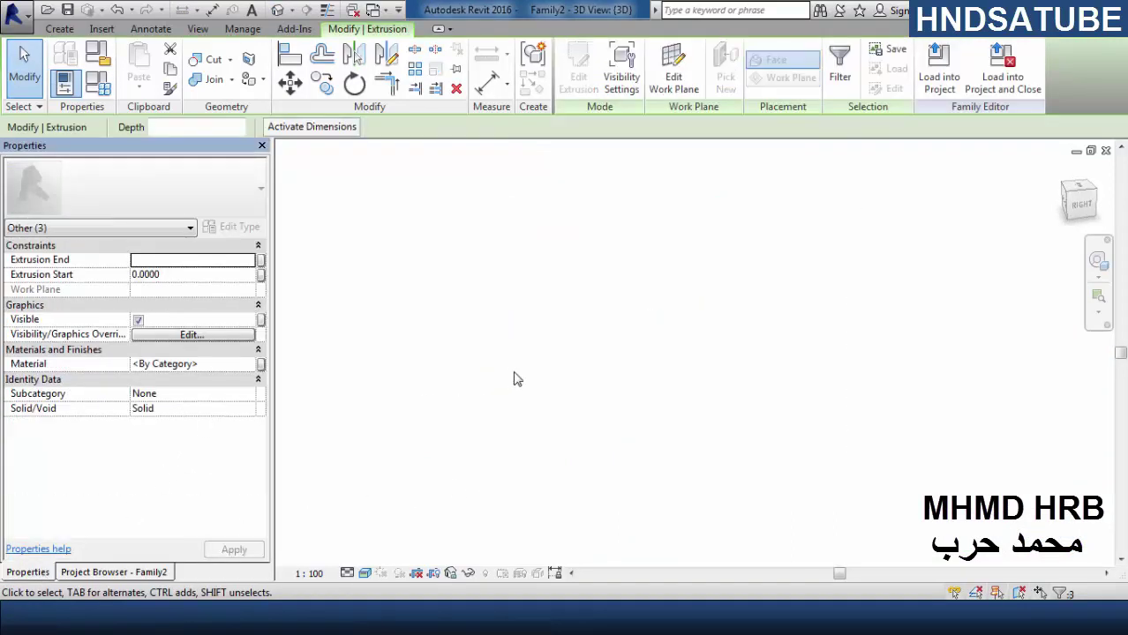
left_click_drag(883, 220, 491, 469)
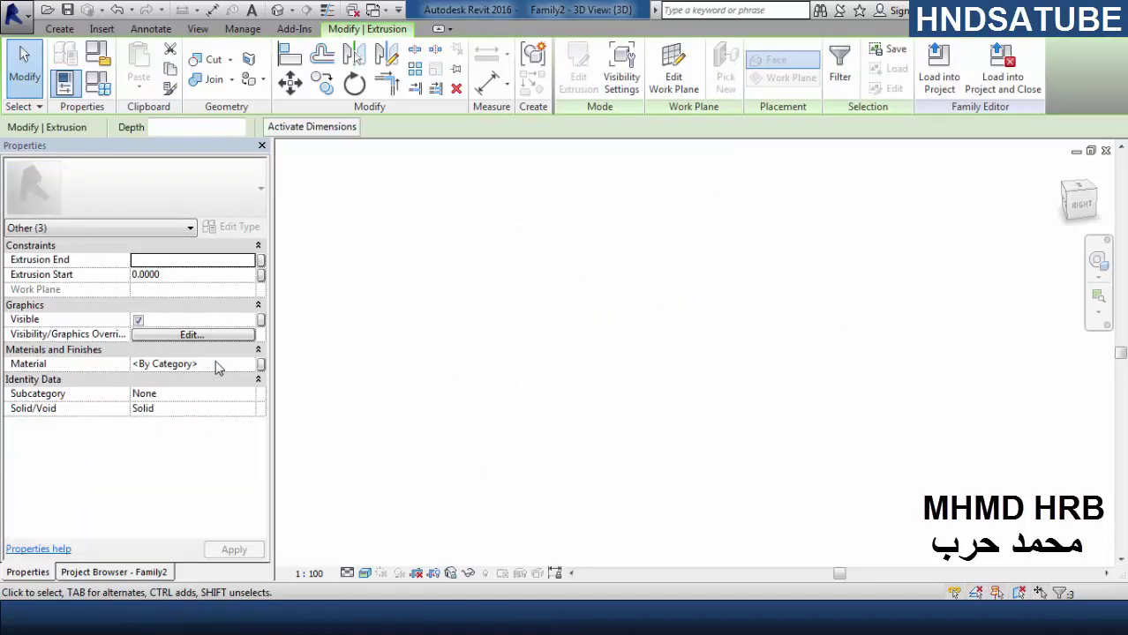
left_click(215, 364)
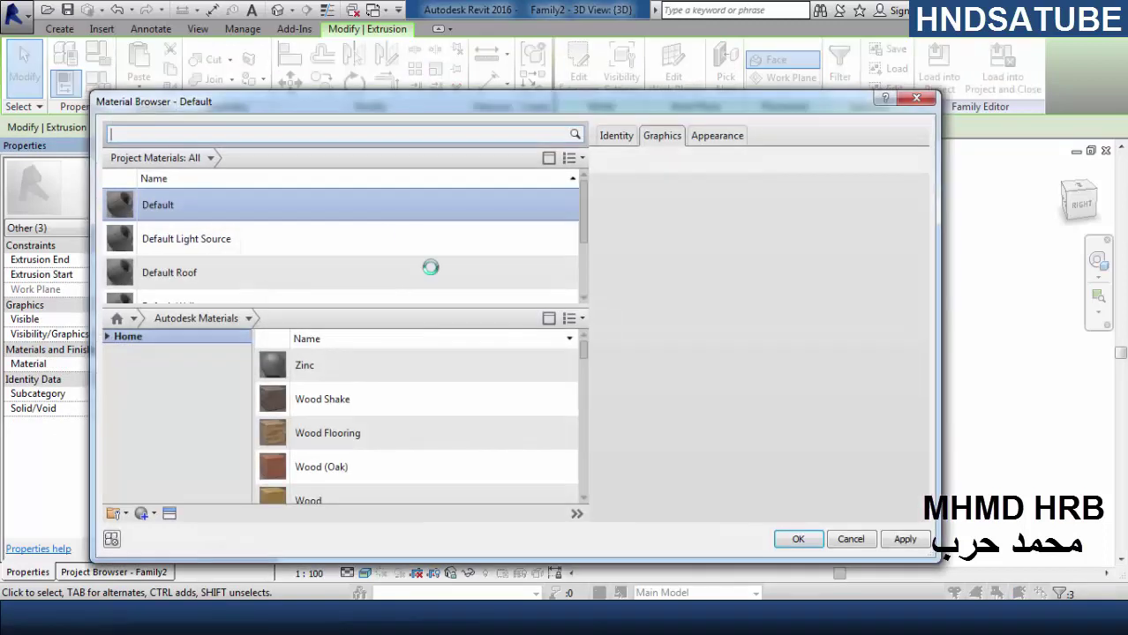
left_click(326, 477)
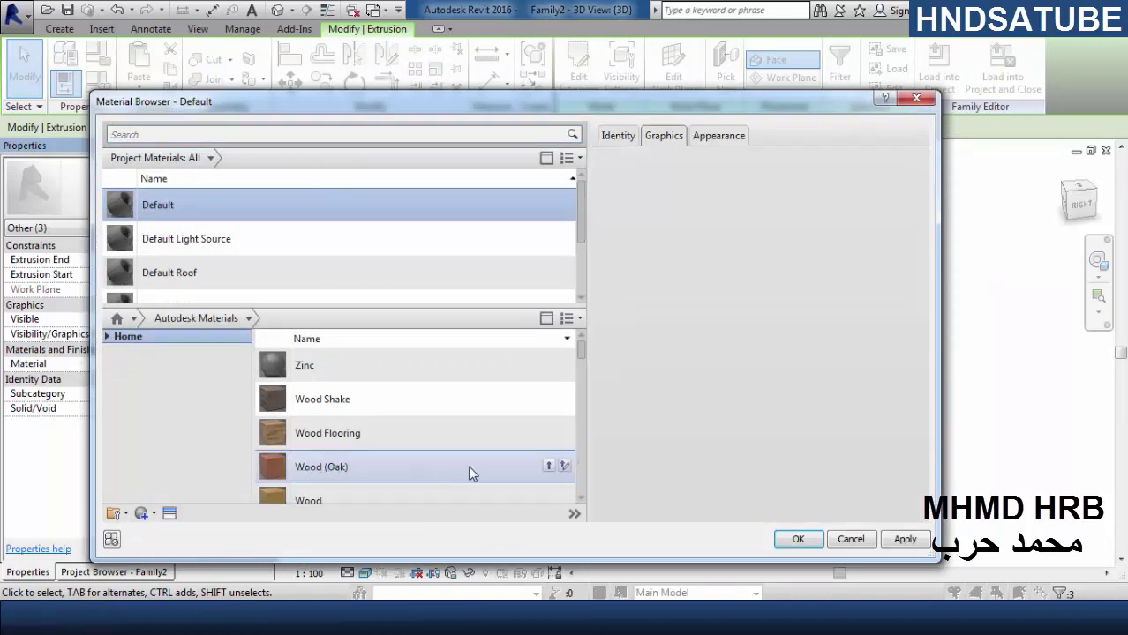
left_click(548, 468)
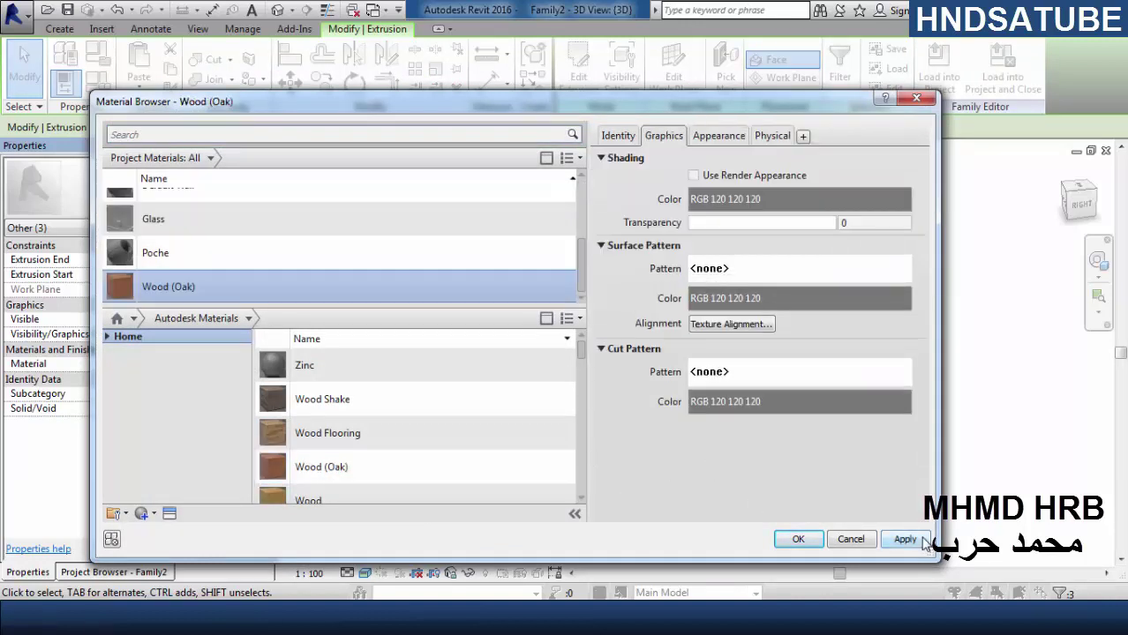
left_click(922, 541)
left_click(799, 539)
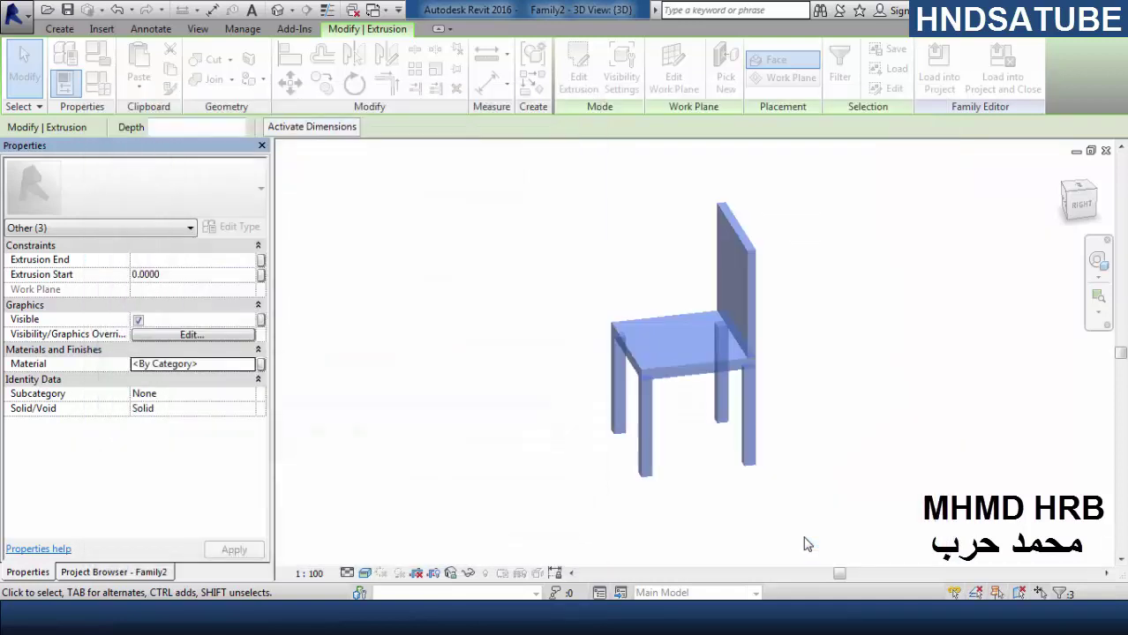
left_click(824, 469)
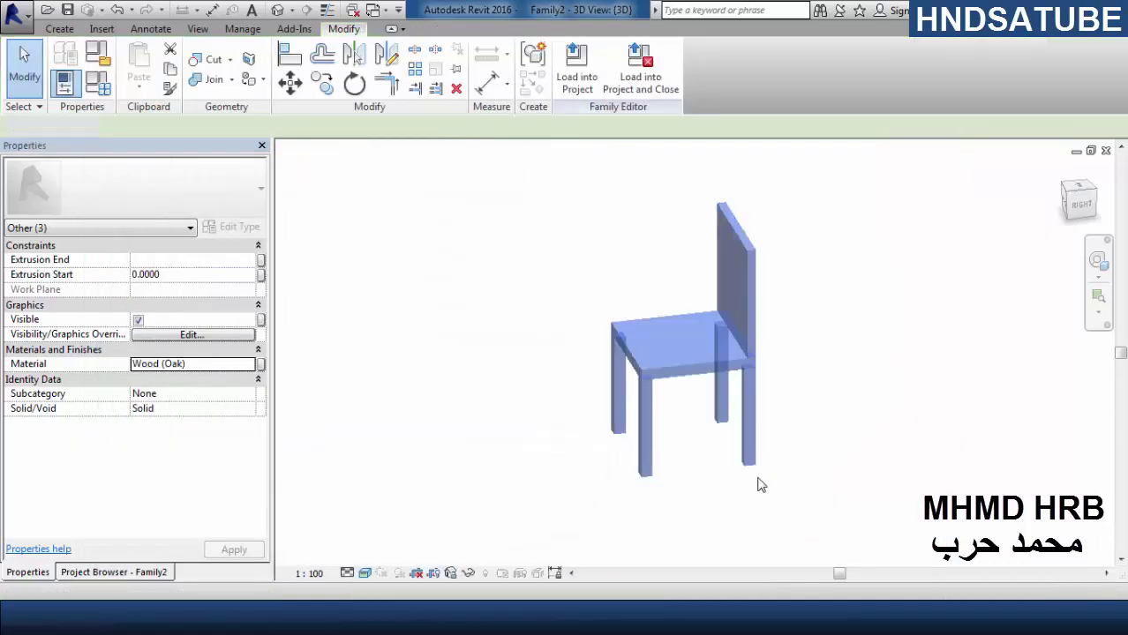
middle_click_drag(549, 481, 794, 430, "shift")
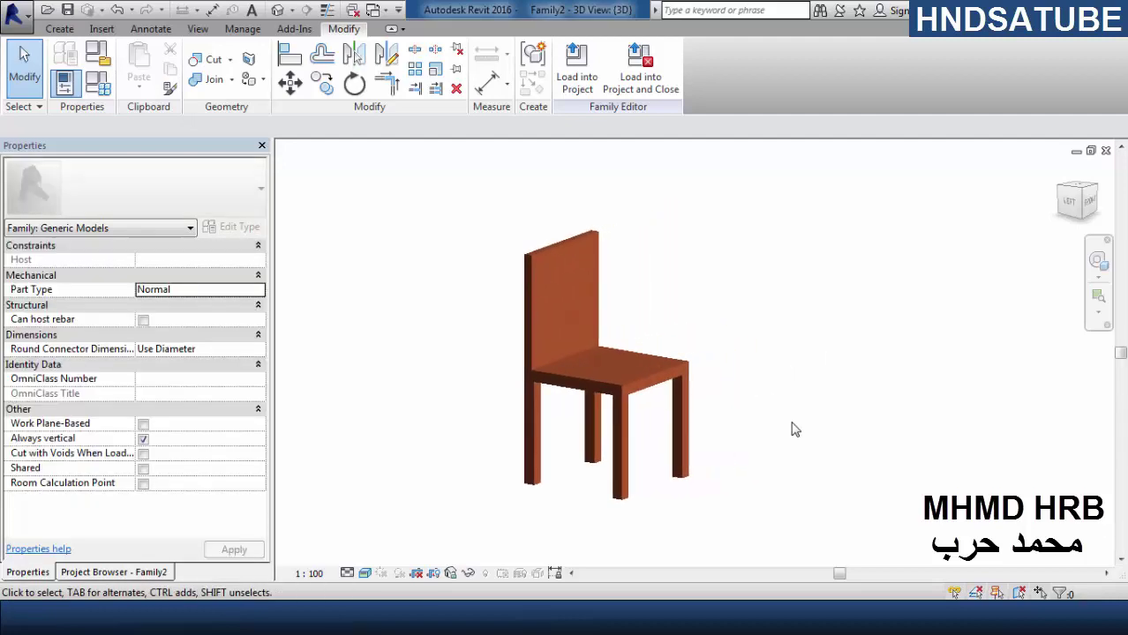
- Flex the chair in the family types by applying backrest 0.7, chair size 1 and chair hight 0.2
left_click(98, 82)
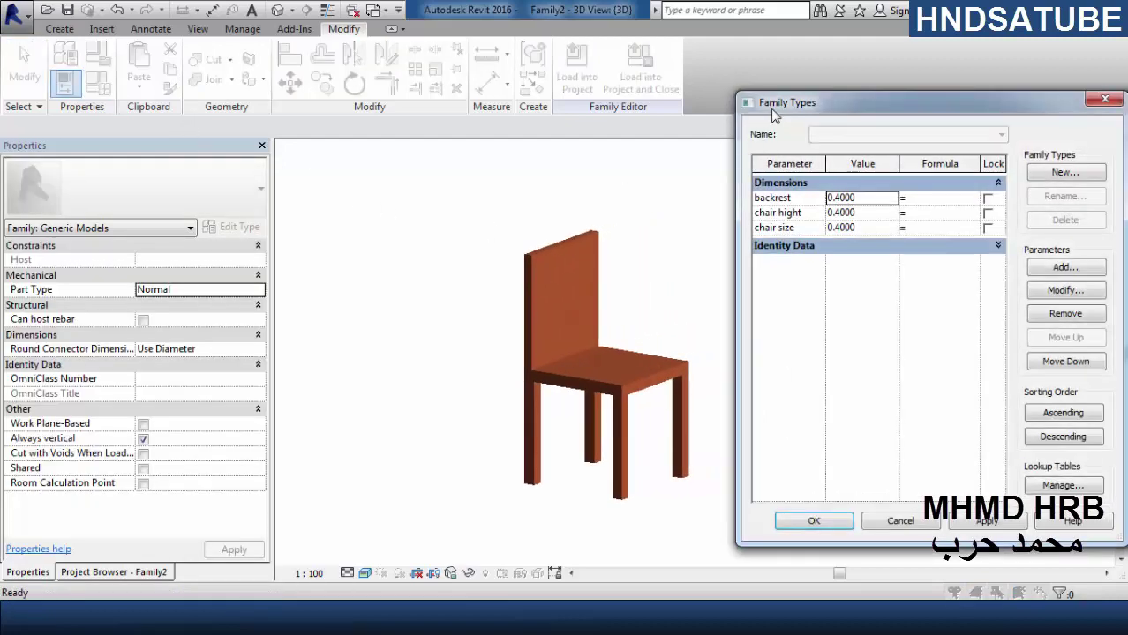
left_click_drag(775, 109, 906, 227)
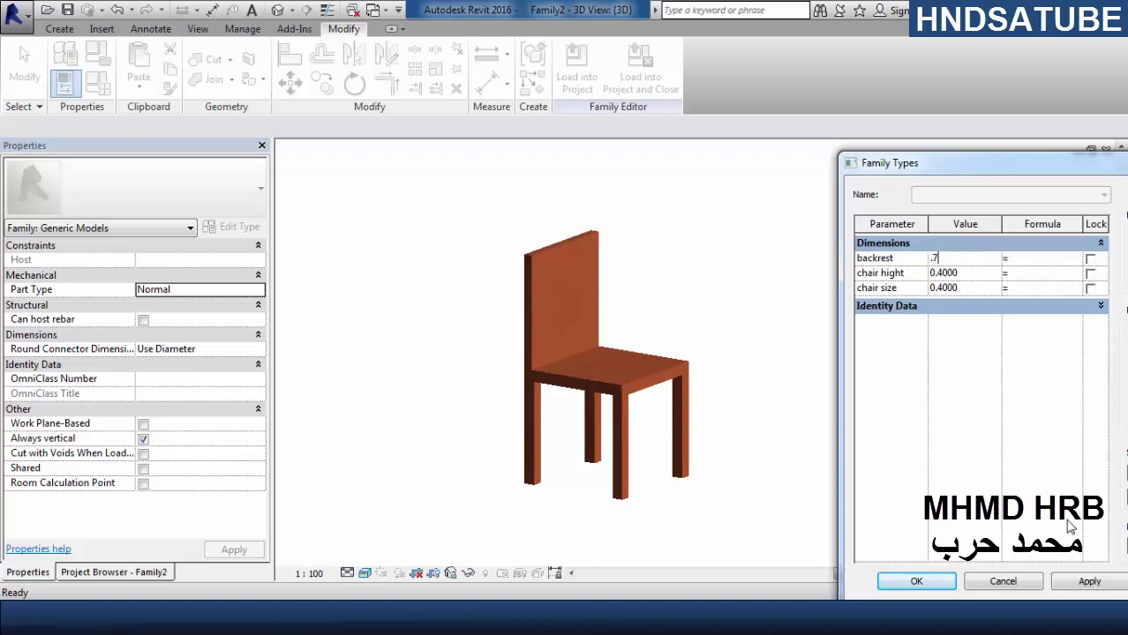
left_click(1106, 586)
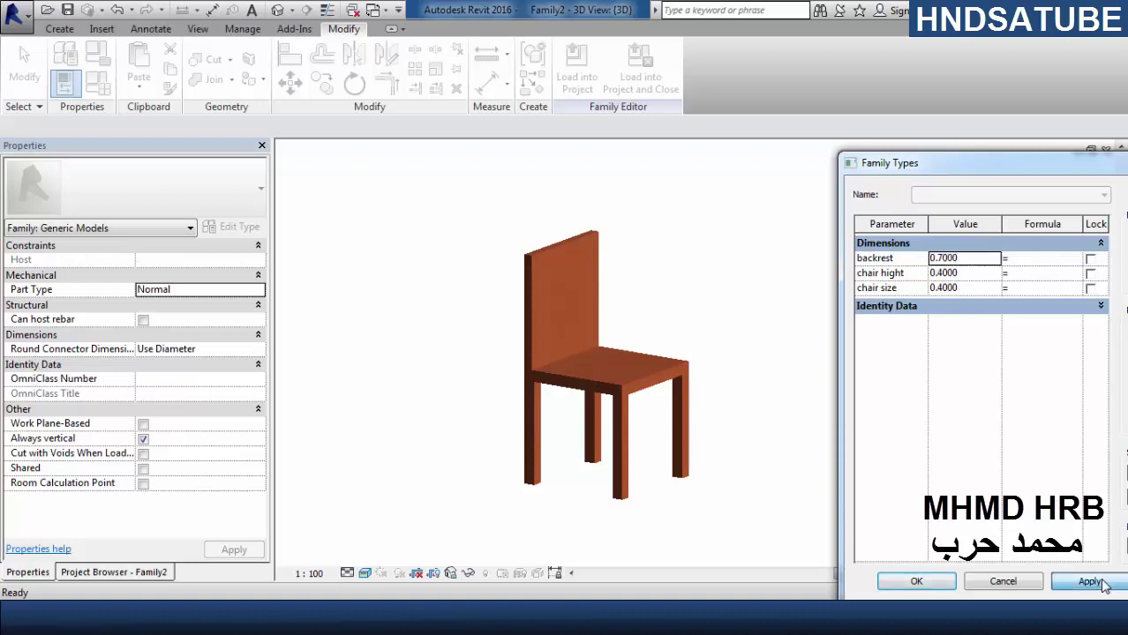
left_click(971, 291)
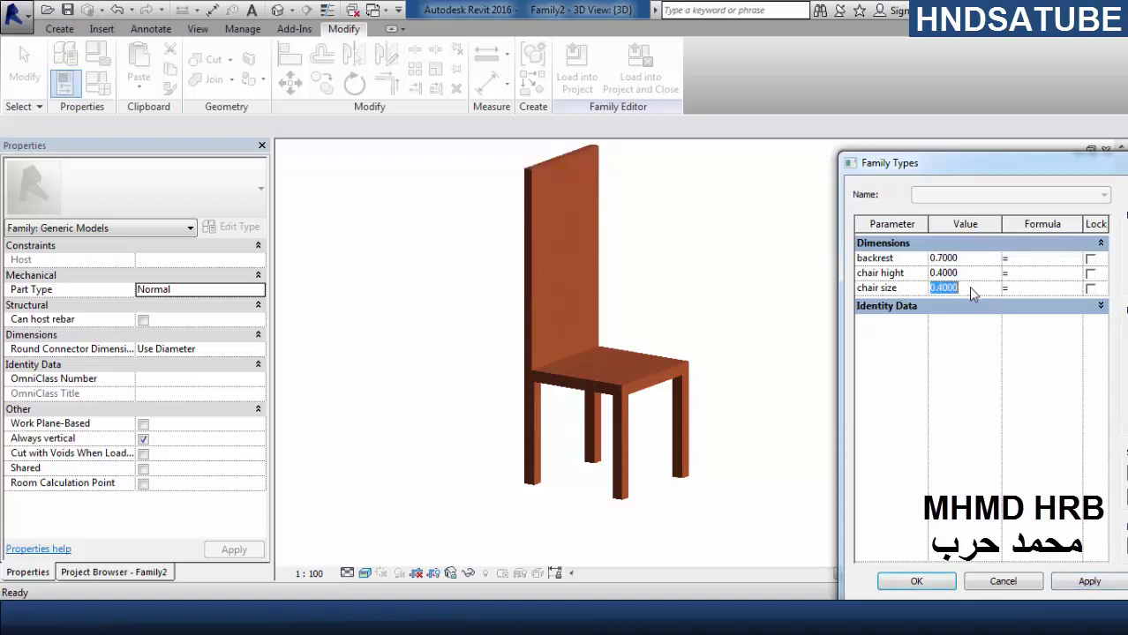
left_click(1090, 581)
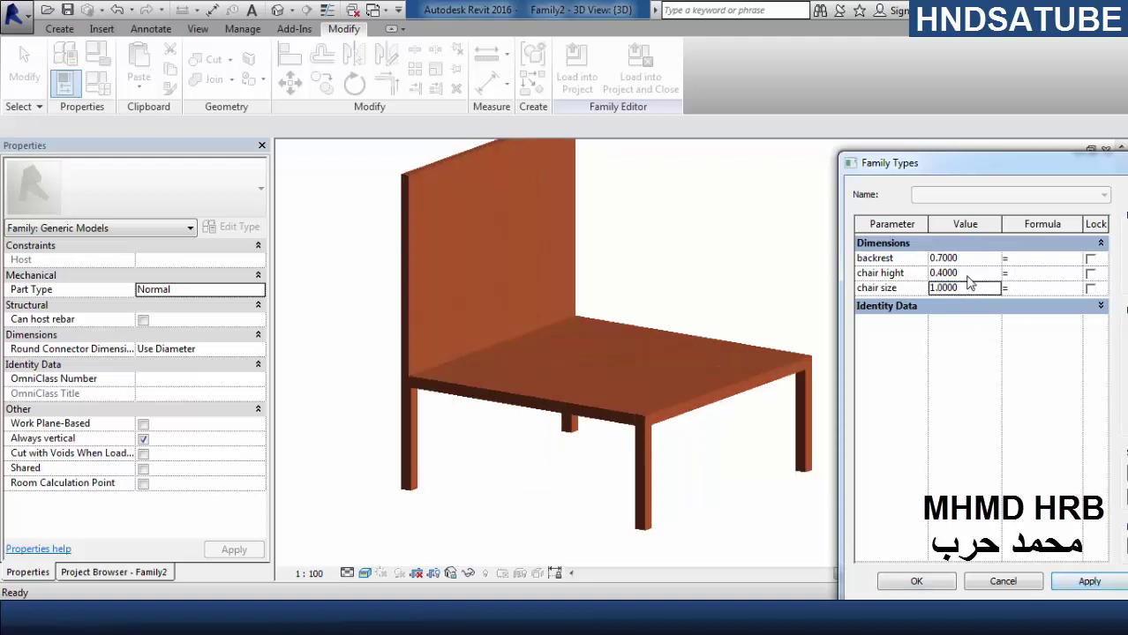
left_click(968, 278)
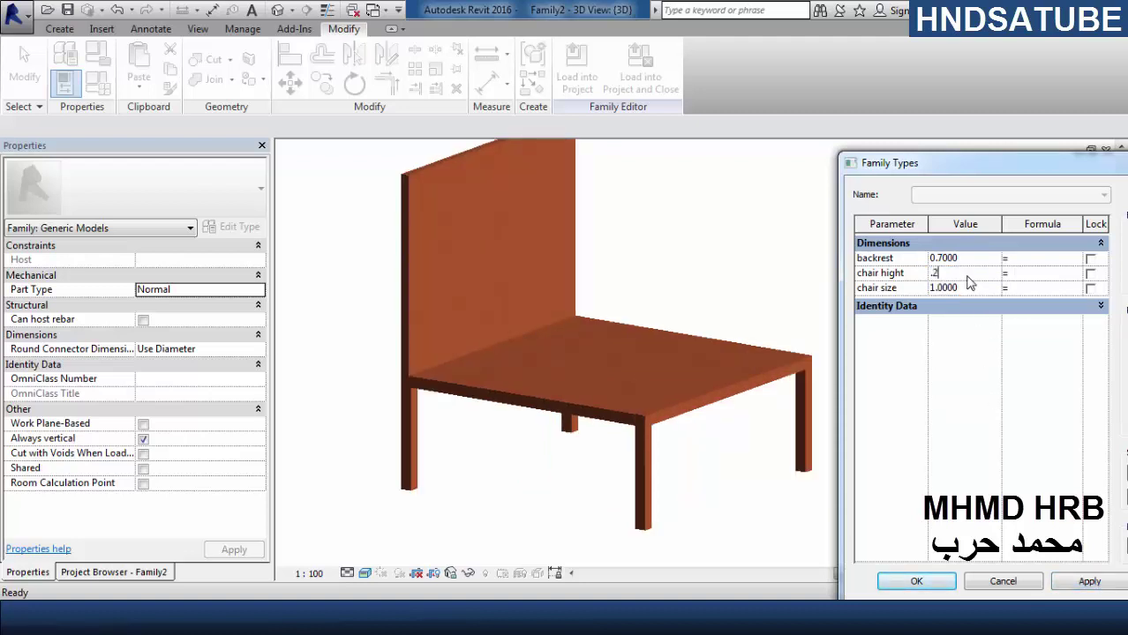
left_click(1087, 584)
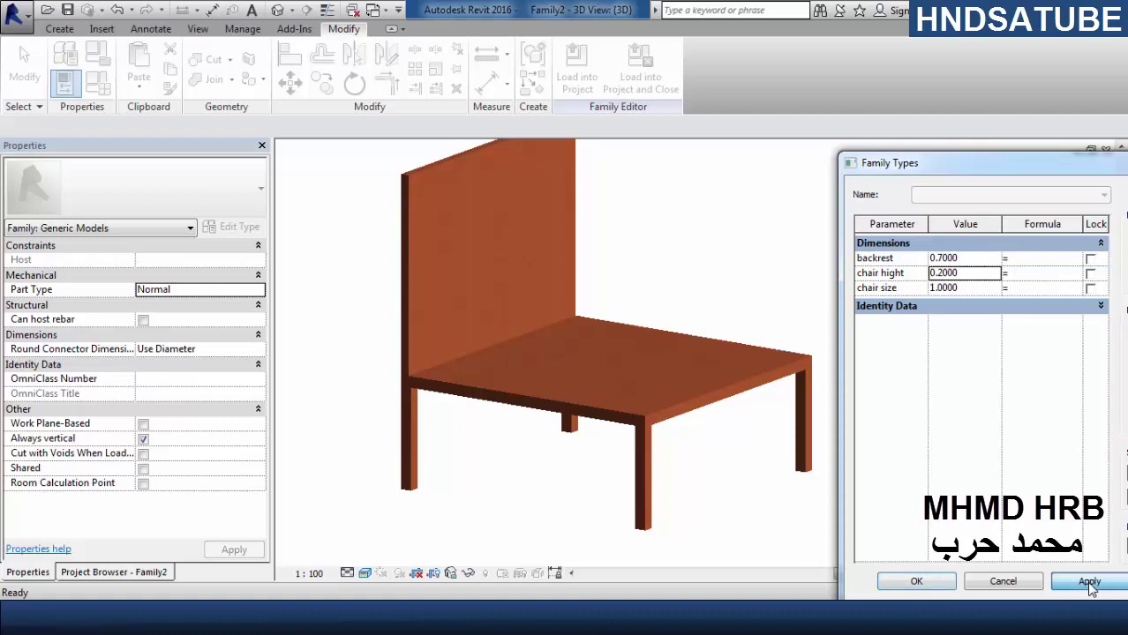
- Set backrest, chair hight and chair size each to 0.4 in the family types
left_click(964, 258)
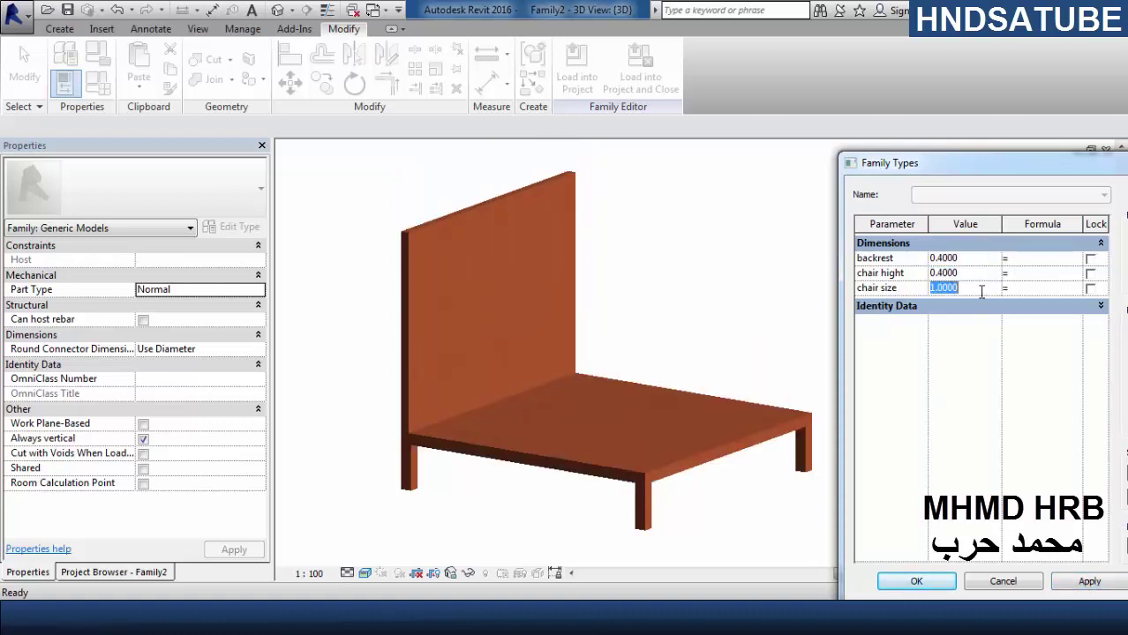
left_click(1090, 584)
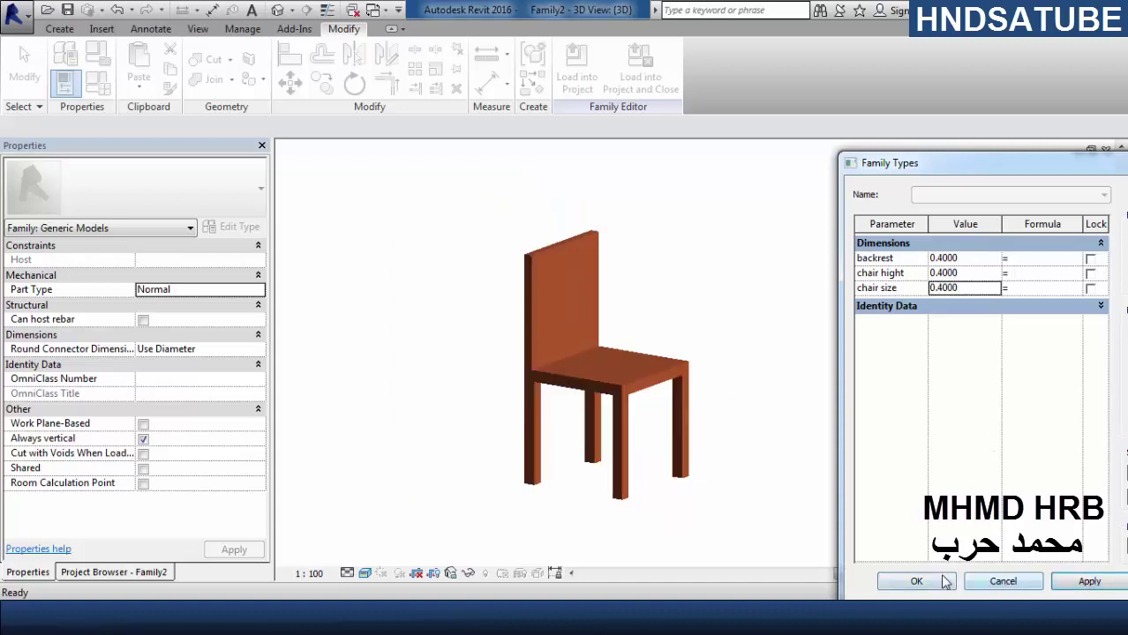
left_click(938, 583)
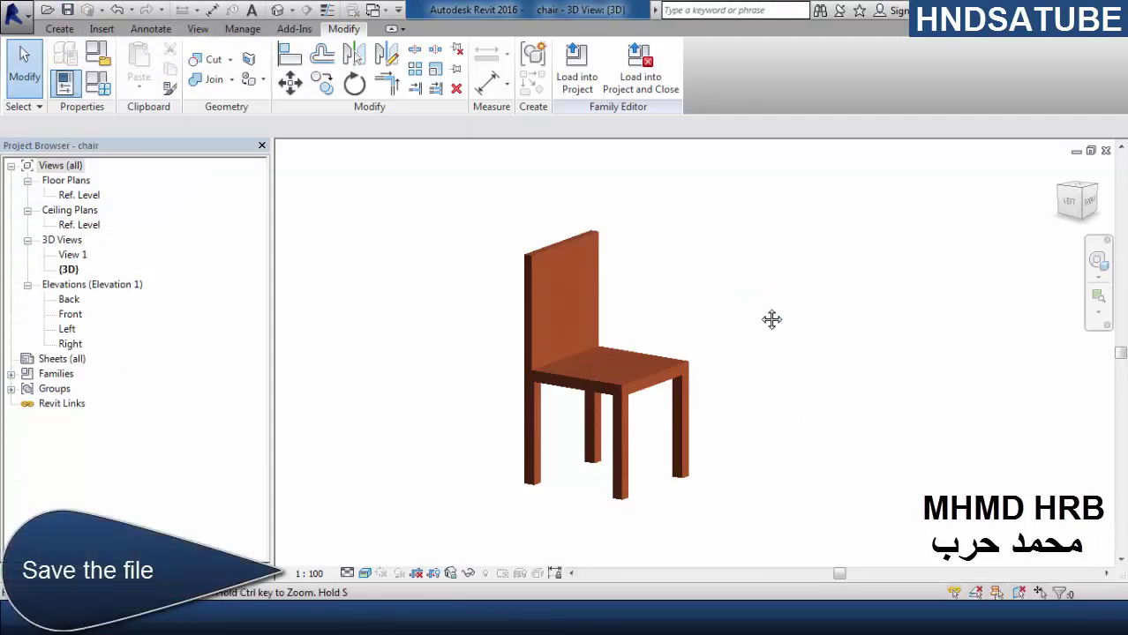
- Create a new family from the Metric Generic Model template
middle_click_drag(771, 319, 773, 320)
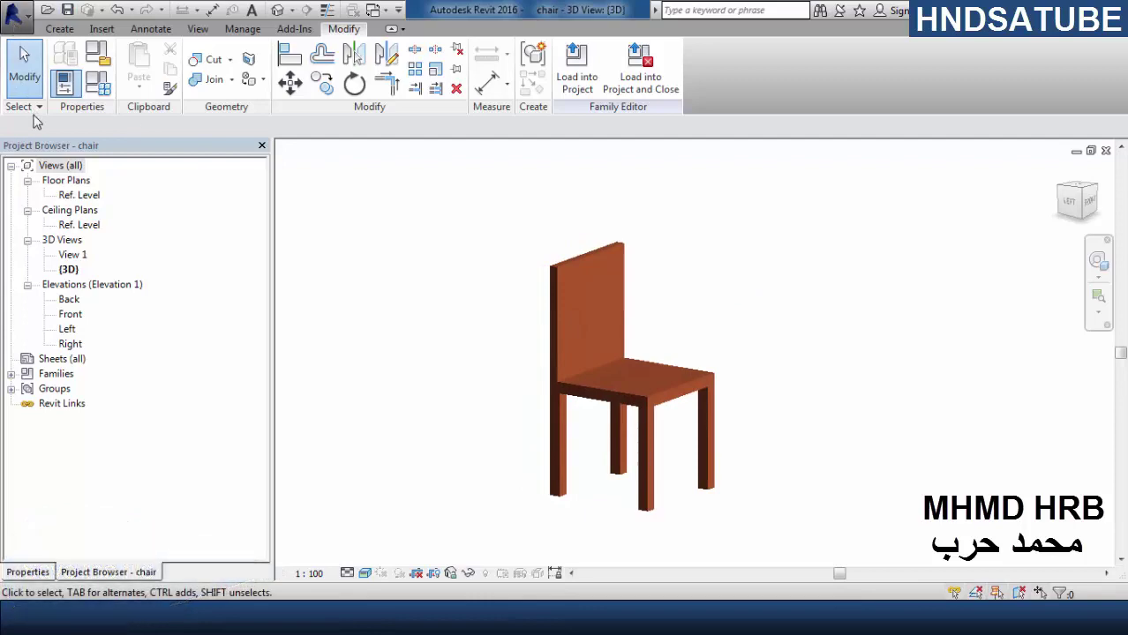
left_click(13, 13)
mouse_move(111, 78)
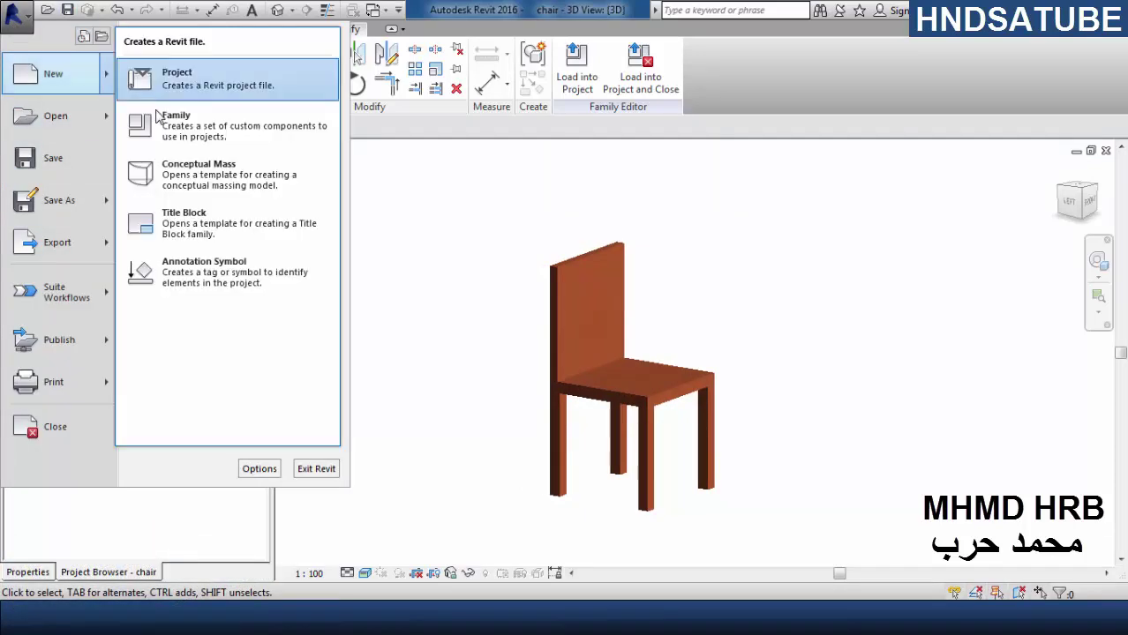
left_click(177, 122)
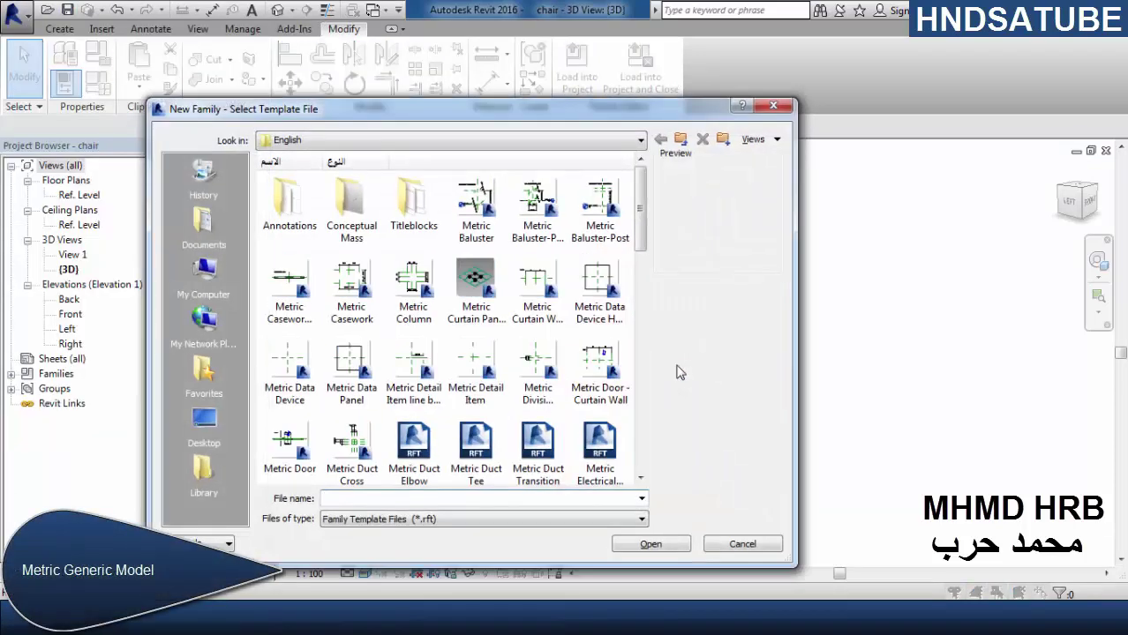
left_click(600, 375)
scroll(600, 376, "down", 4)
left_click(616, 348)
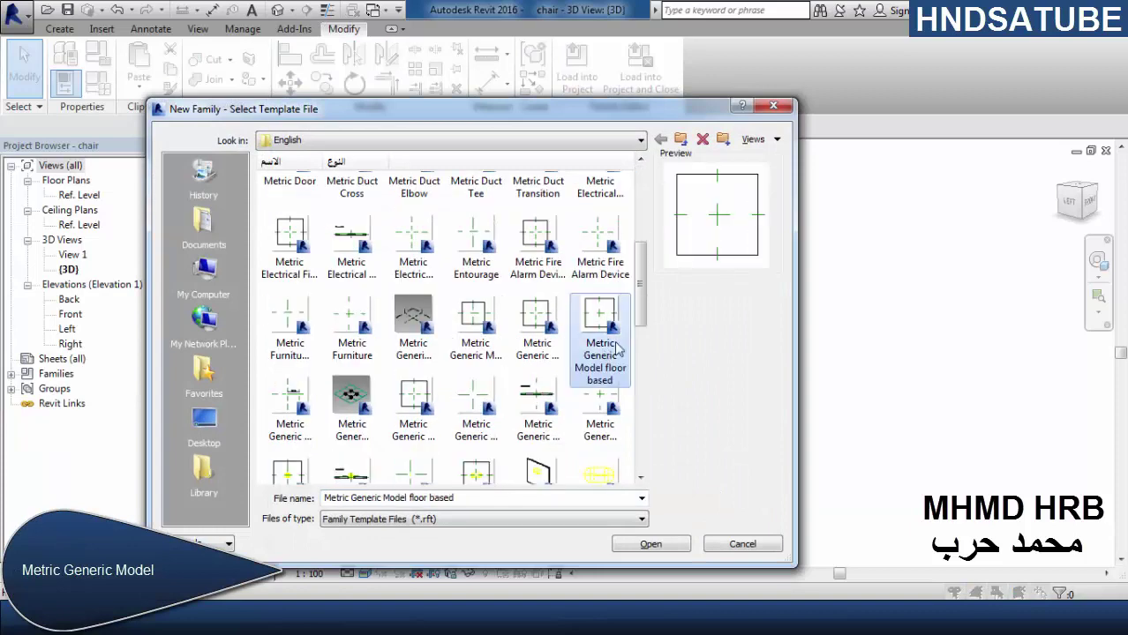
left_click(601, 411)
left_click(653, 544)
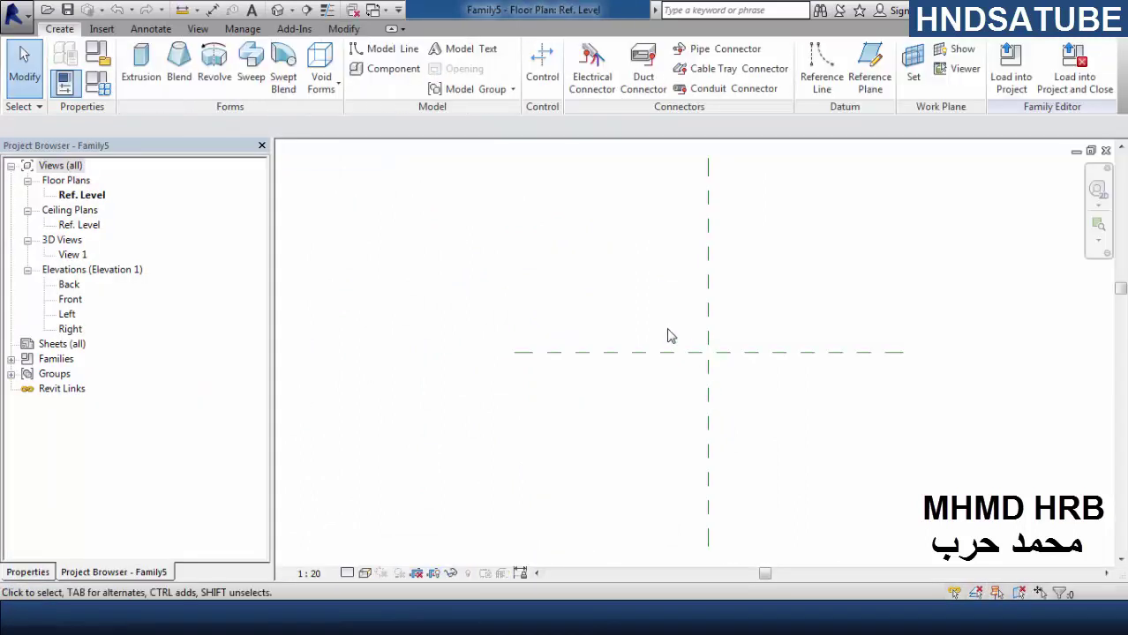
- Set the new family's length units to meters and choose a rounding with more decimal places
key("u")
key("n")
left_click(632, 187)
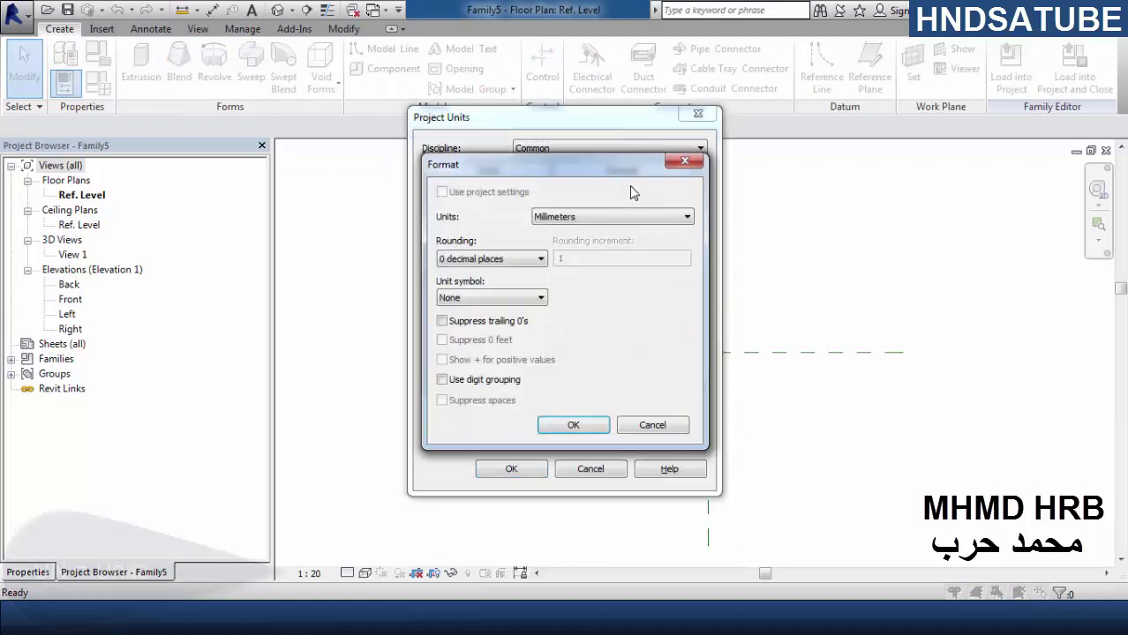
left_click(587, 220)
left_click(565, 270)
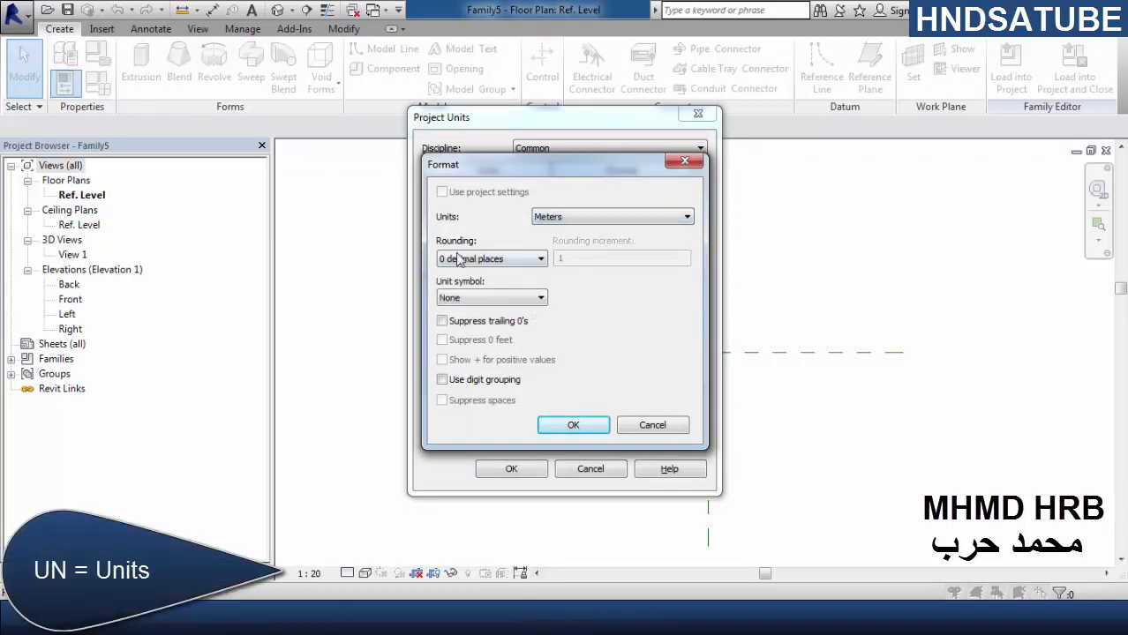
left_click(458, 262)
left_click(470, 327)
left_click(590, 426)
left_click(511, 469)
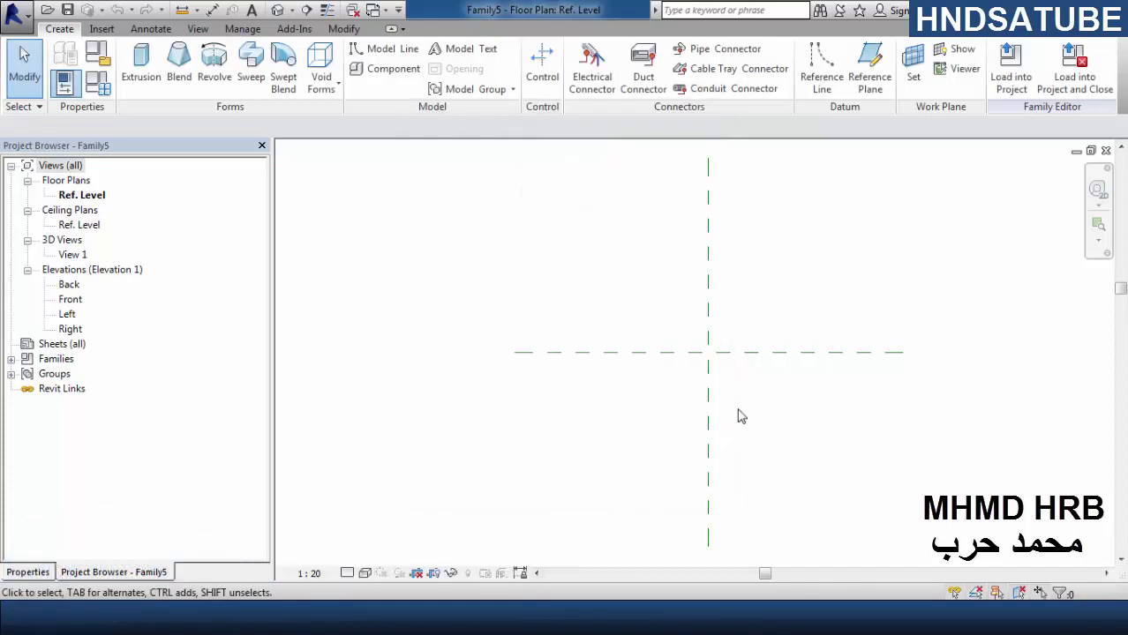
- In the Ref. Level plan, place reference planes offset 1 m on both sides of the Center (Left/Right) plane
left_click(682, 359)
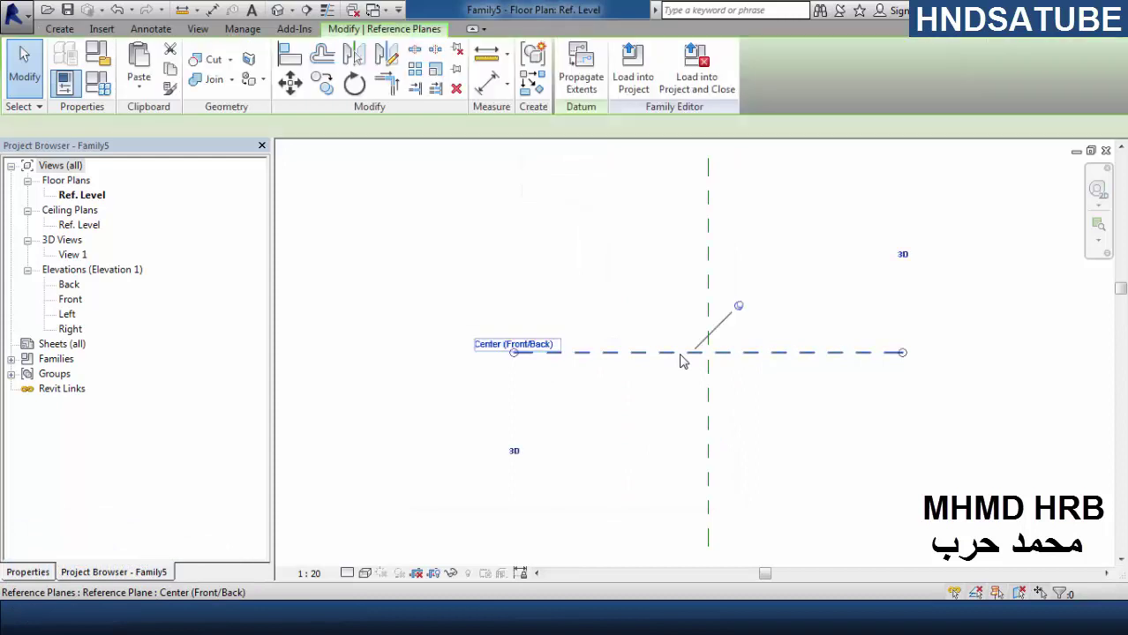
left_click(530, 88)
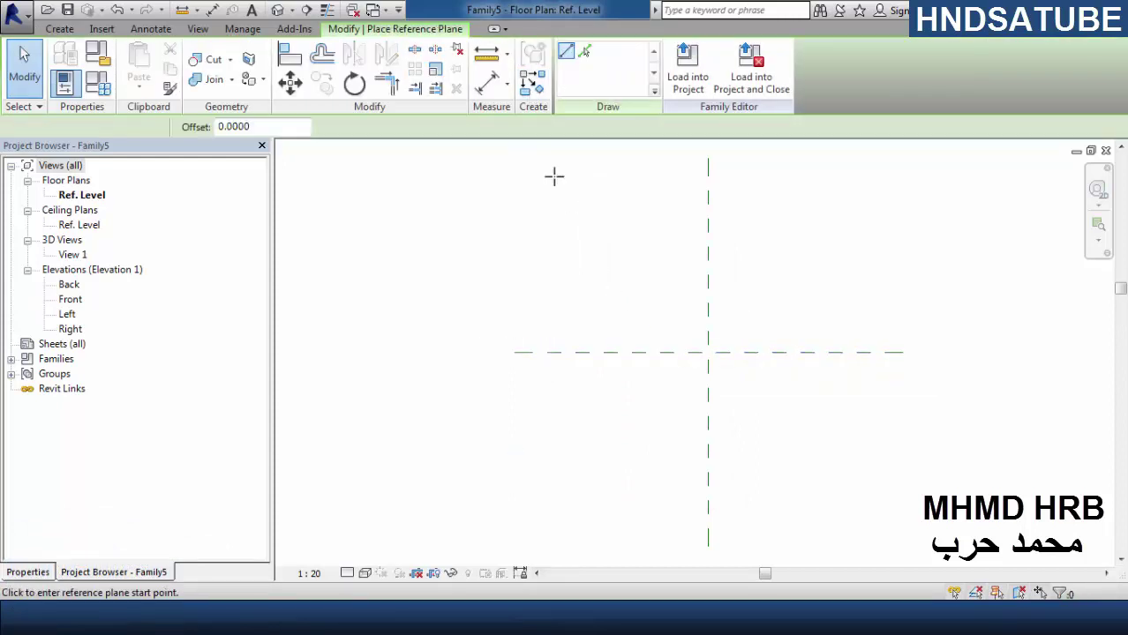
left_click(299, 129)
double_click(299, 129)
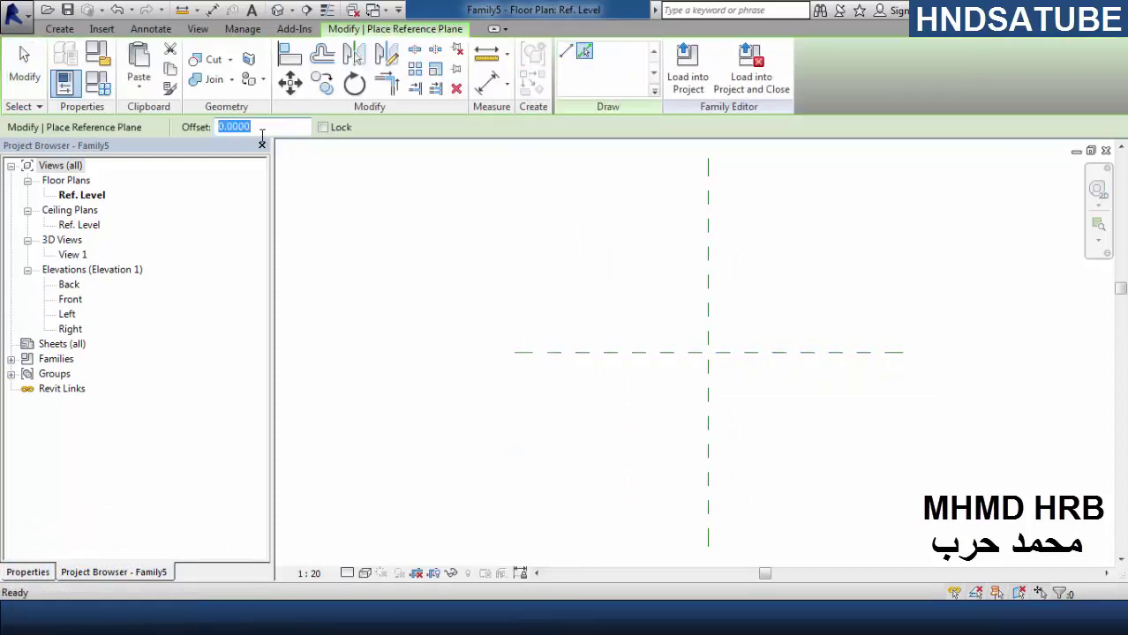
left_click(709, 327)
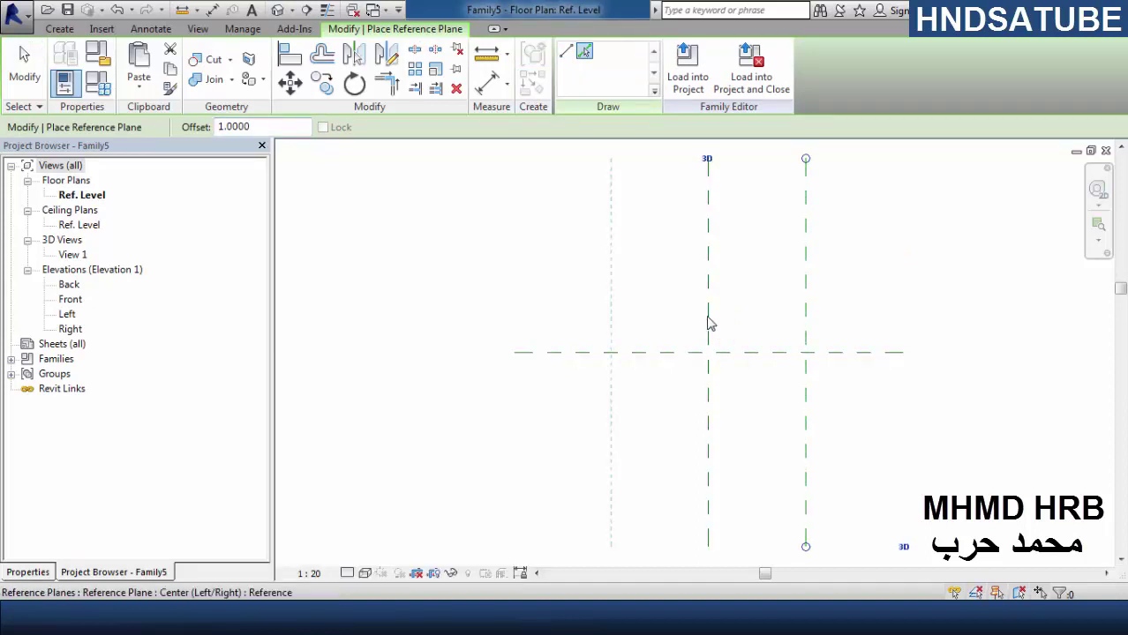
left_click(711, 325)
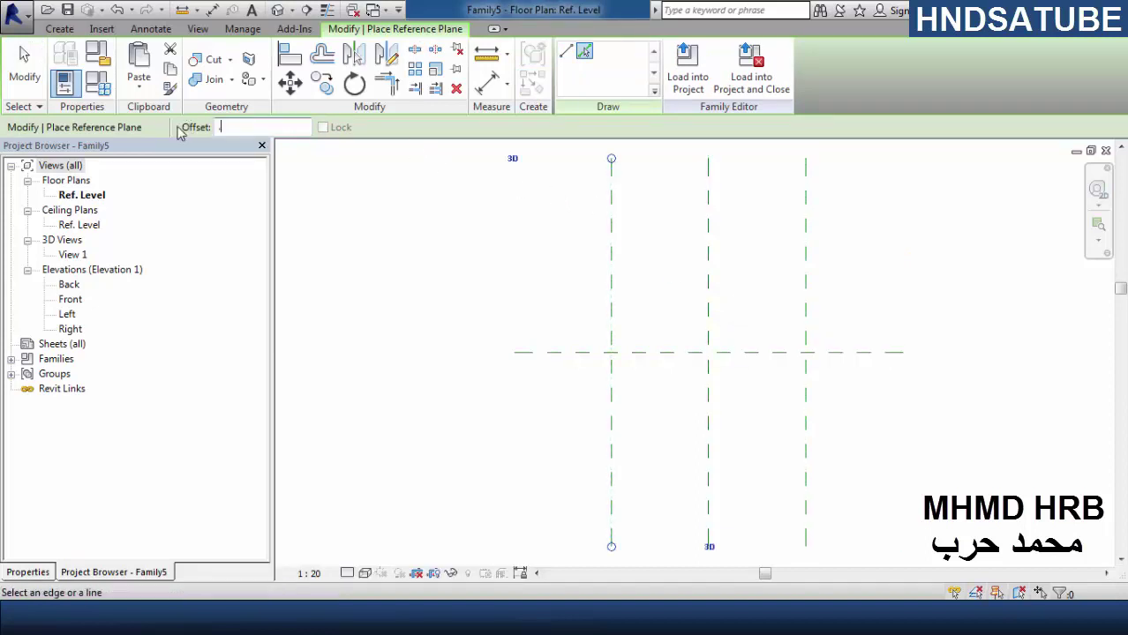
- Place reference planes offset 0.5 m on both sides of the Center (Front/Back) plane
left_click(754, 360)
left_click(753, 350)
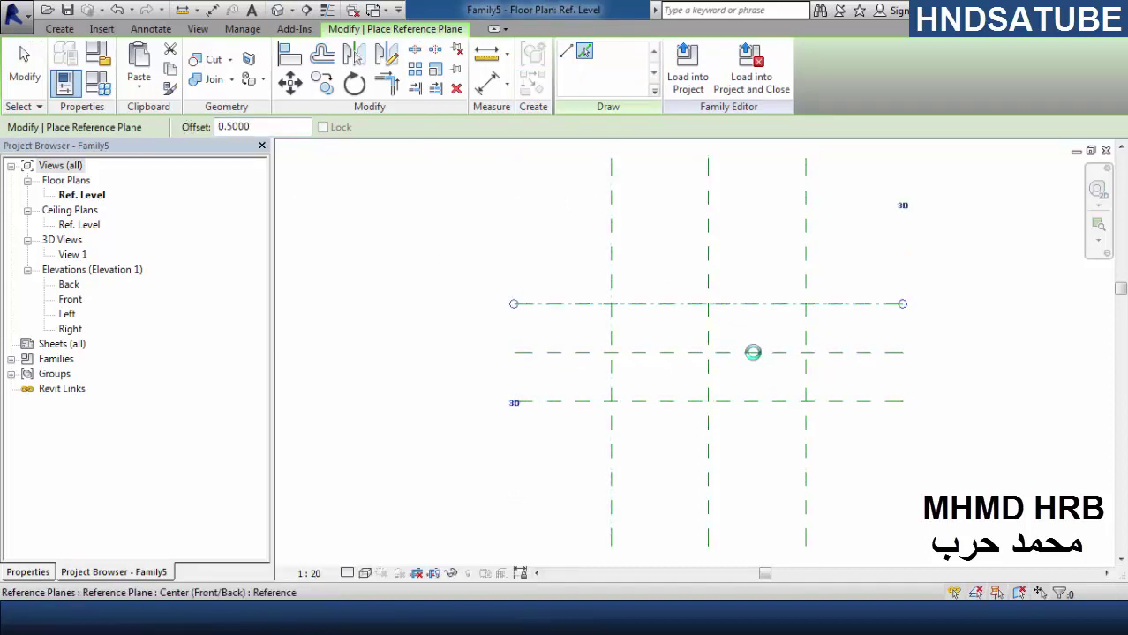
- Dimension the three vertical reference planes in one aligned string and constrain their spacing to be equal
left_click(486, 83)
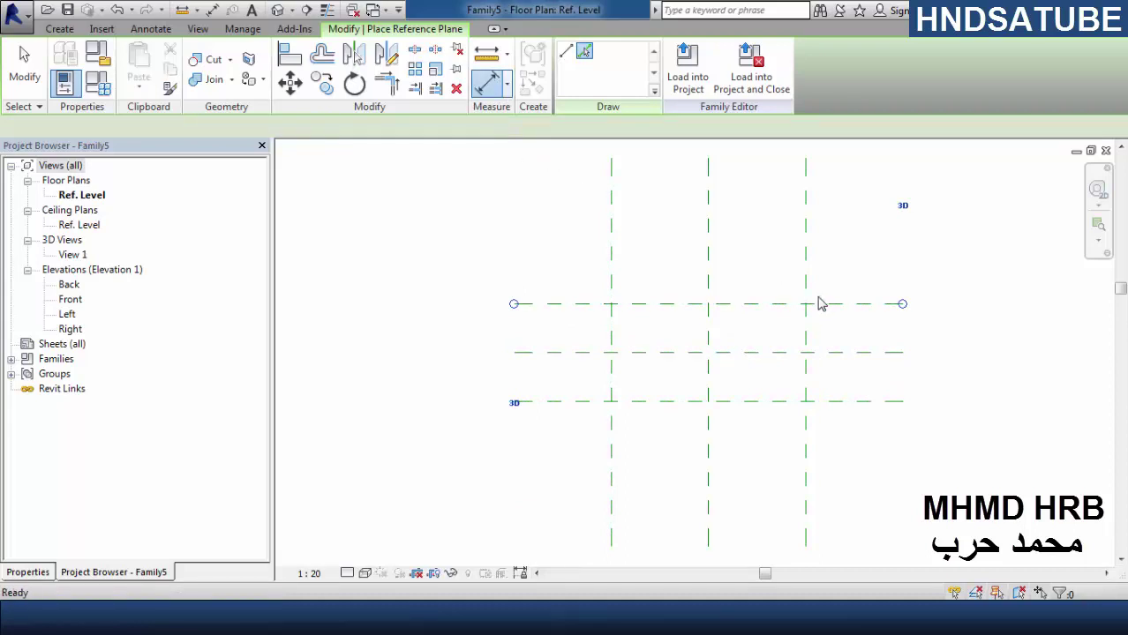
middle_click_drag(818, 222, 819, 341)
left_click(804, 334)
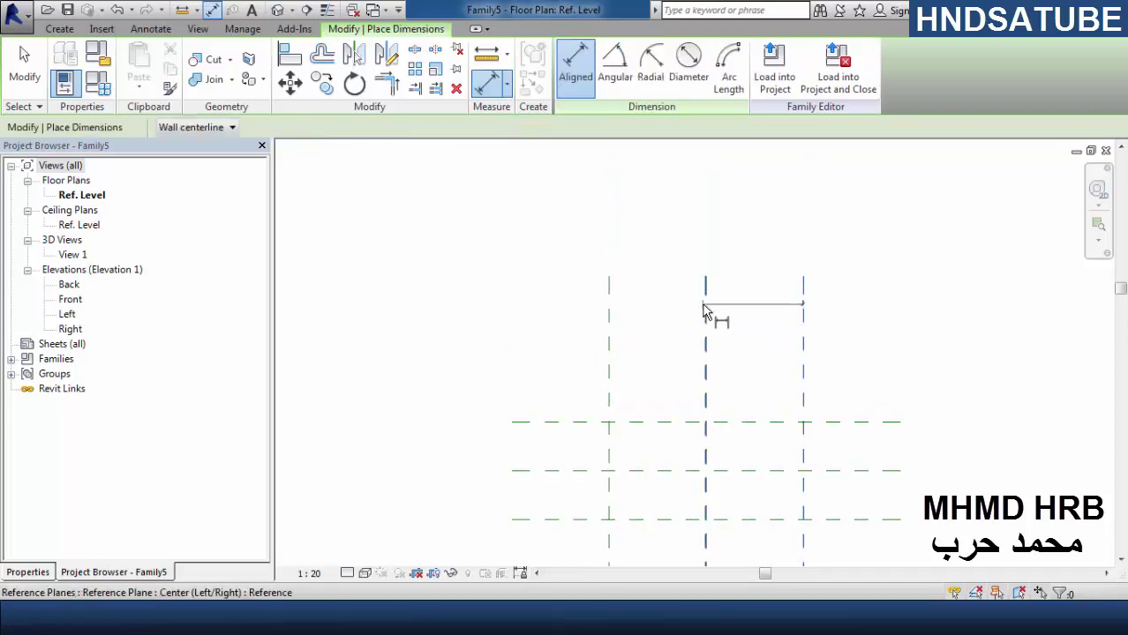
left_click(707, 311)
left_click(610, 289)
left_click(656, 229)
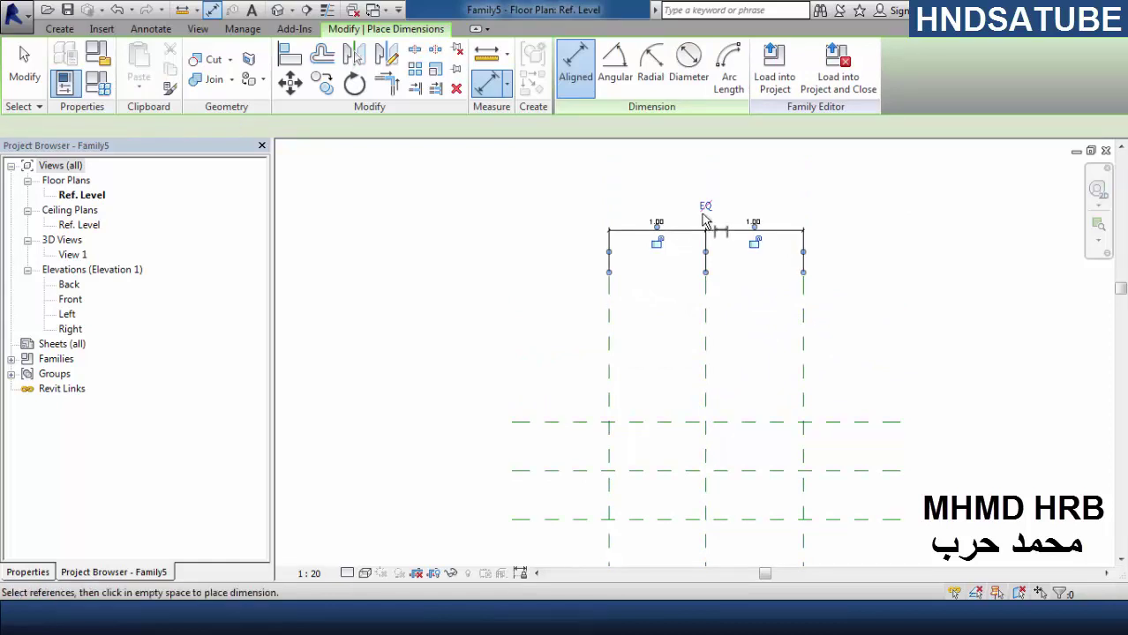
left_click(706, 215)
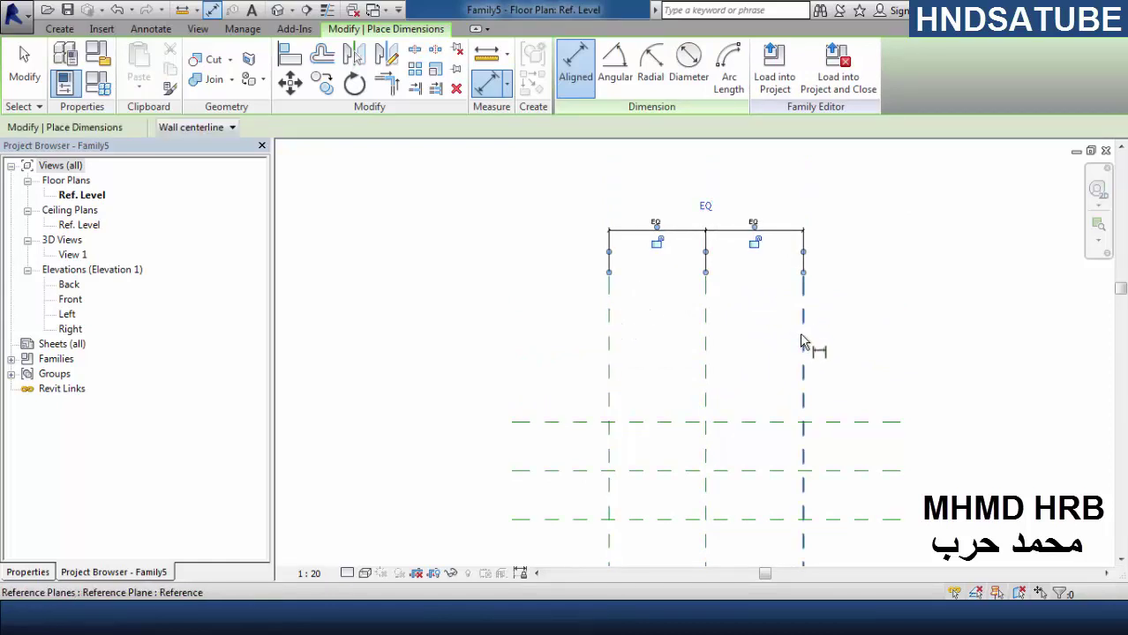
- Add an overall aligned dimension between the two outer vertical reference planes, above the equality string
left_click(804, 343)
left_click(610, 323)
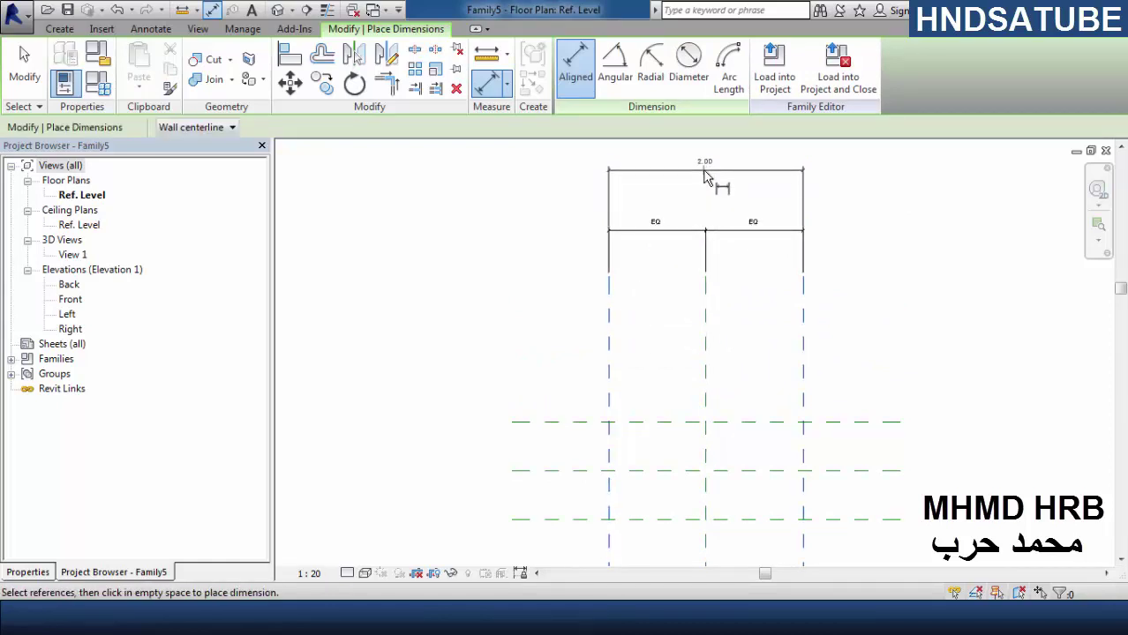
left_click(706, 167)
- Dimension the three horizontal reference planes in one aligned string and constrain their spacing to be equal
scroll(751, 332, "down", 2)
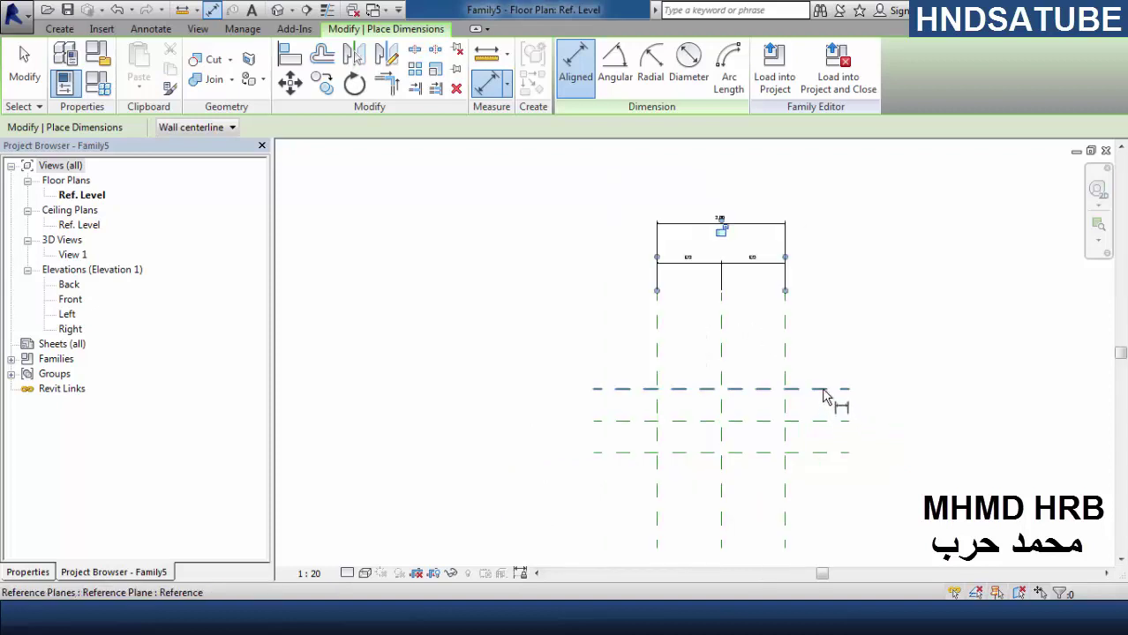
left_click(822, 389)
left_click(824, 421)
left_click(823, 453)
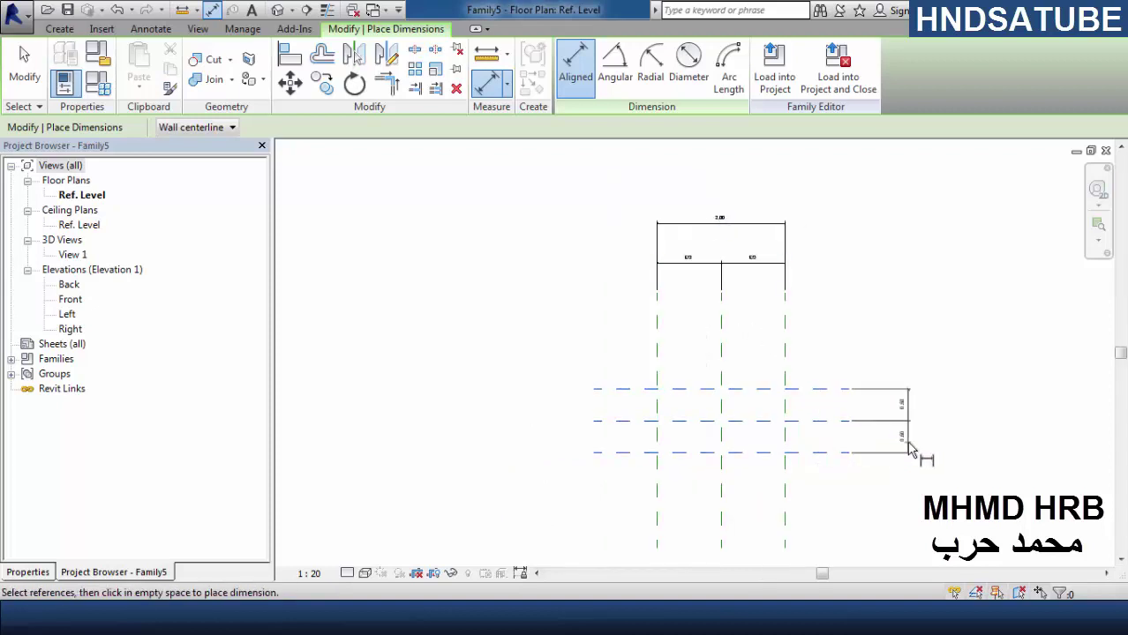
left_click(909, 436)
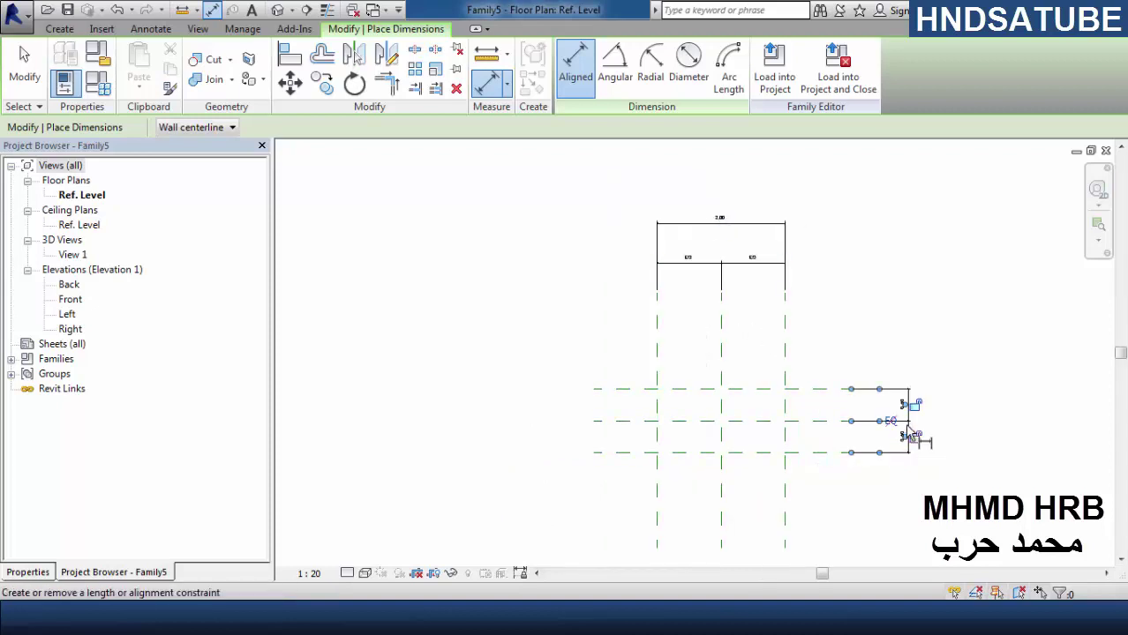
- Add an overall aligned dimension between the two outer horizontal reference planes and end dimensioning
left_click(822, 389)
left_click(820, 453)
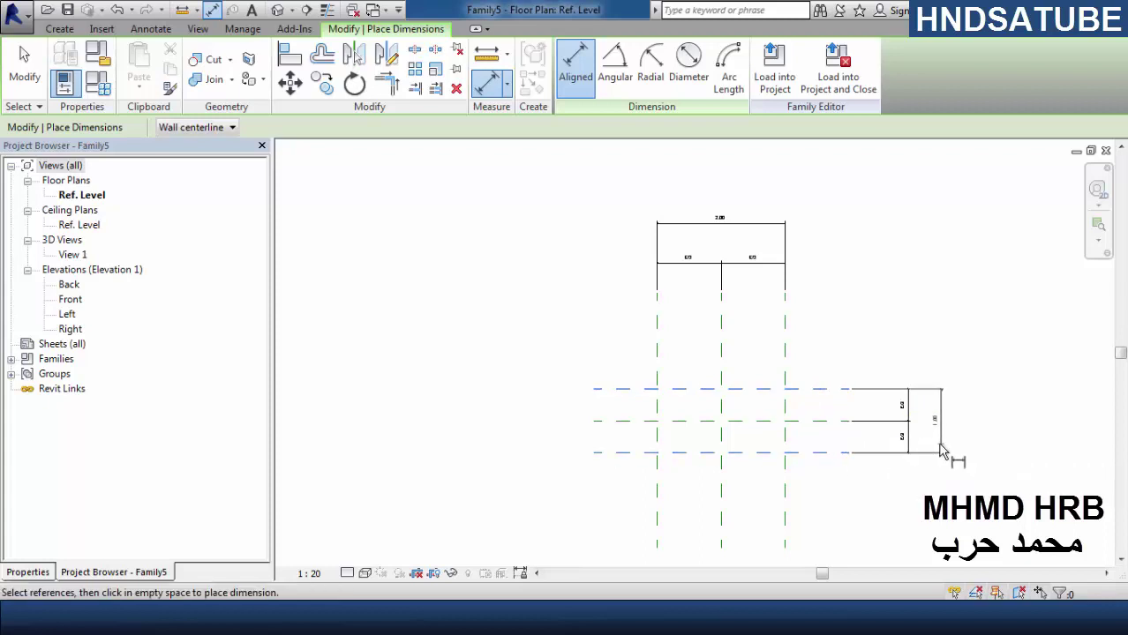
left_click(939, 437)
scroll(936, 420, "up", 2)
key("Escape")
key("Escape")
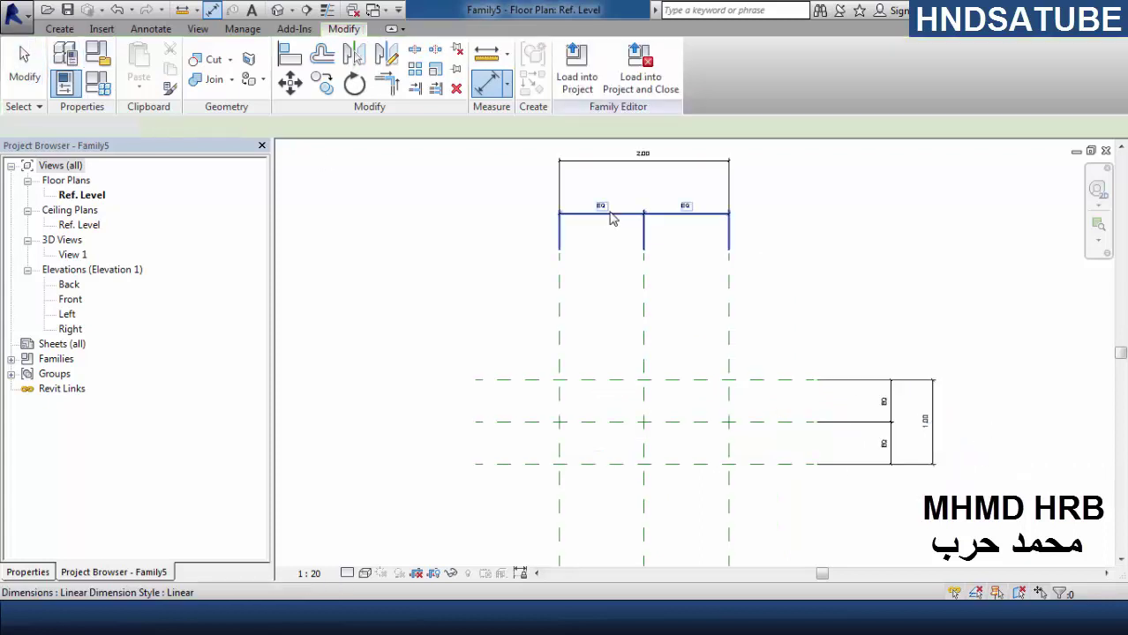
key("Escape")
- Label the overall dimension of the vertical planes with a new type parameter named "table lenght"
left_click(642, 161)
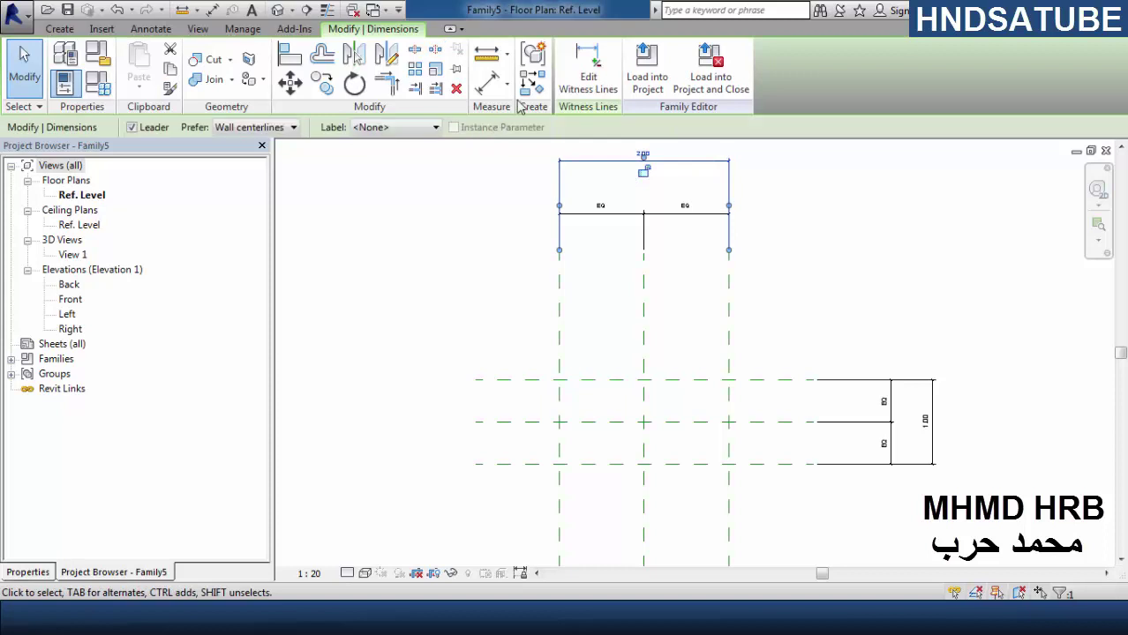
left_click(376, 129)
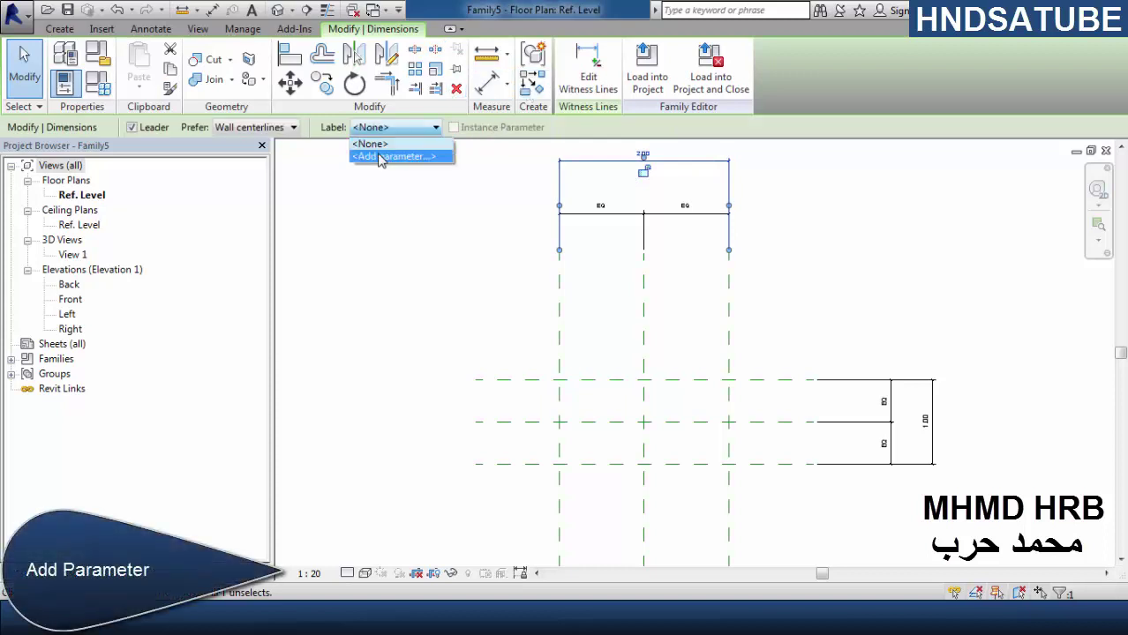
left_click(381, 157)
type("table lengh")
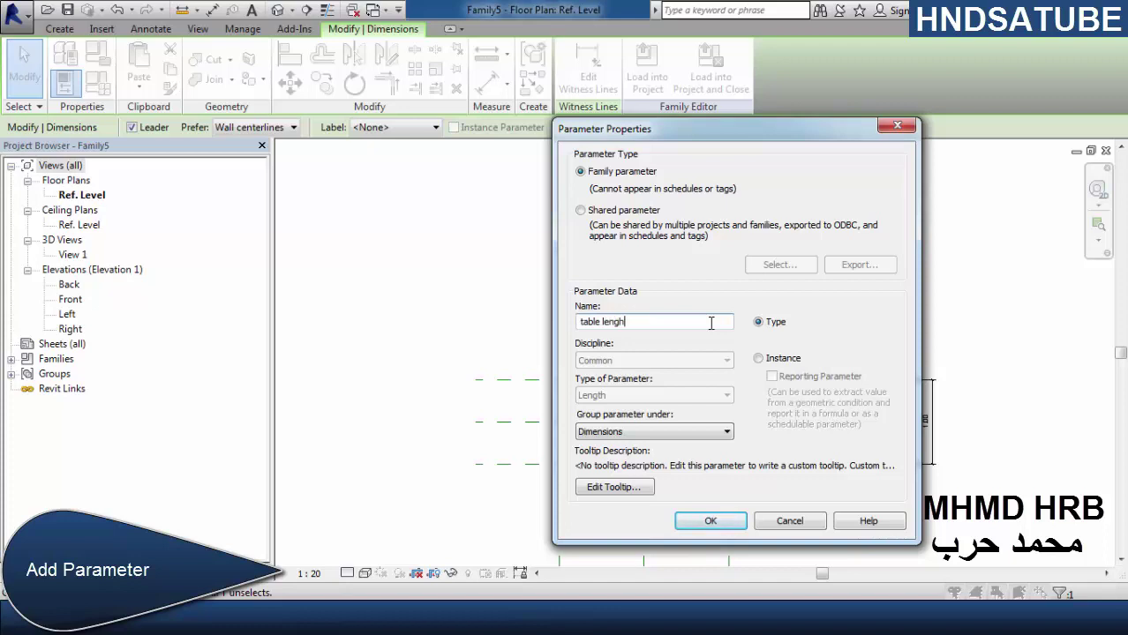
type("t")
left_click(719, 522)
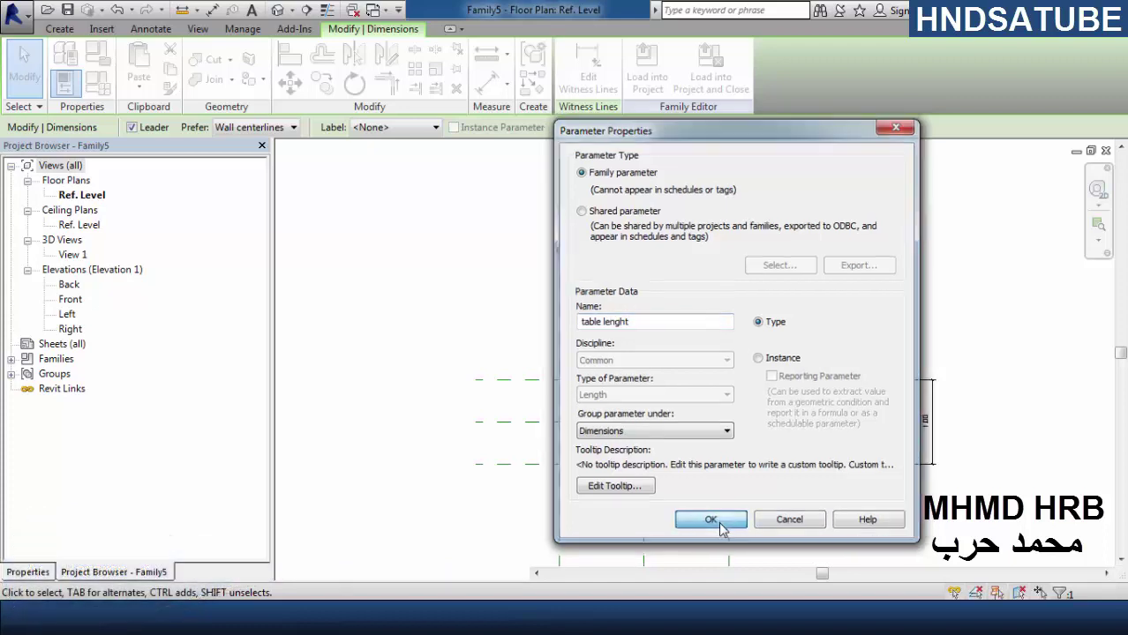
- Label the overall dimension of the horizontal planes with a new type parameter named "table width"
left_click(932, 432)
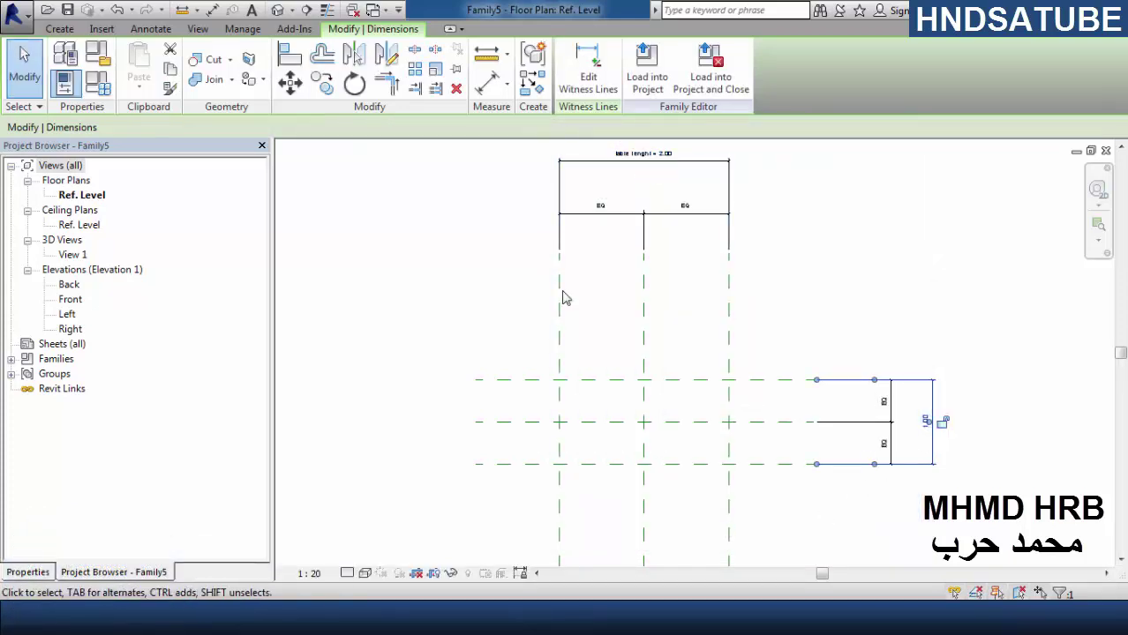
left_click(364, 129)
left_click(376, 156)
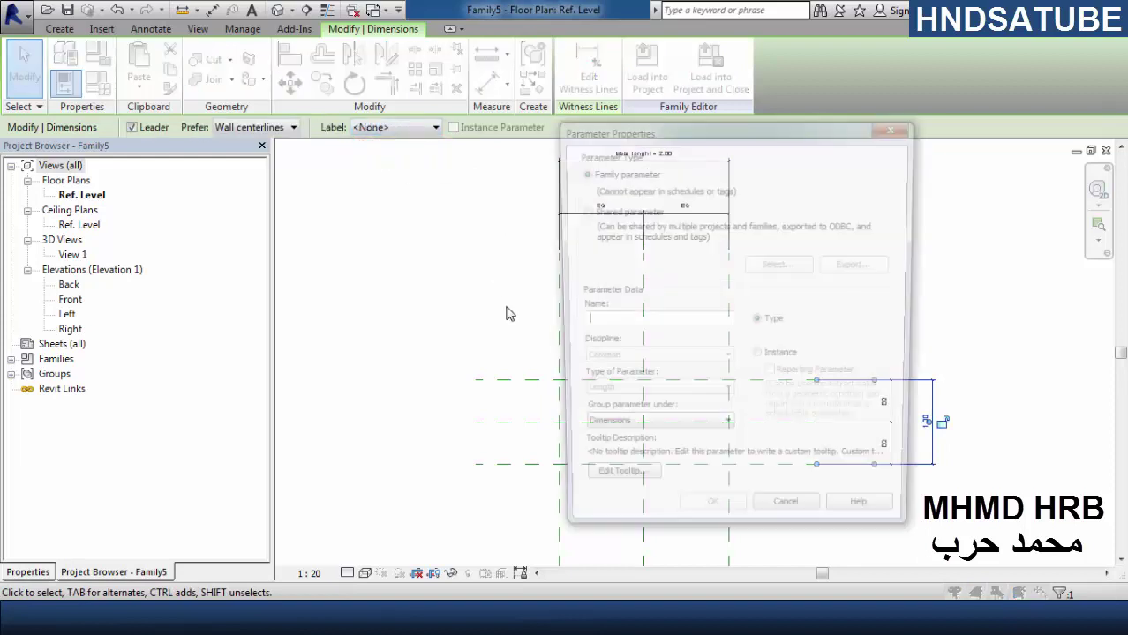
type("tab")
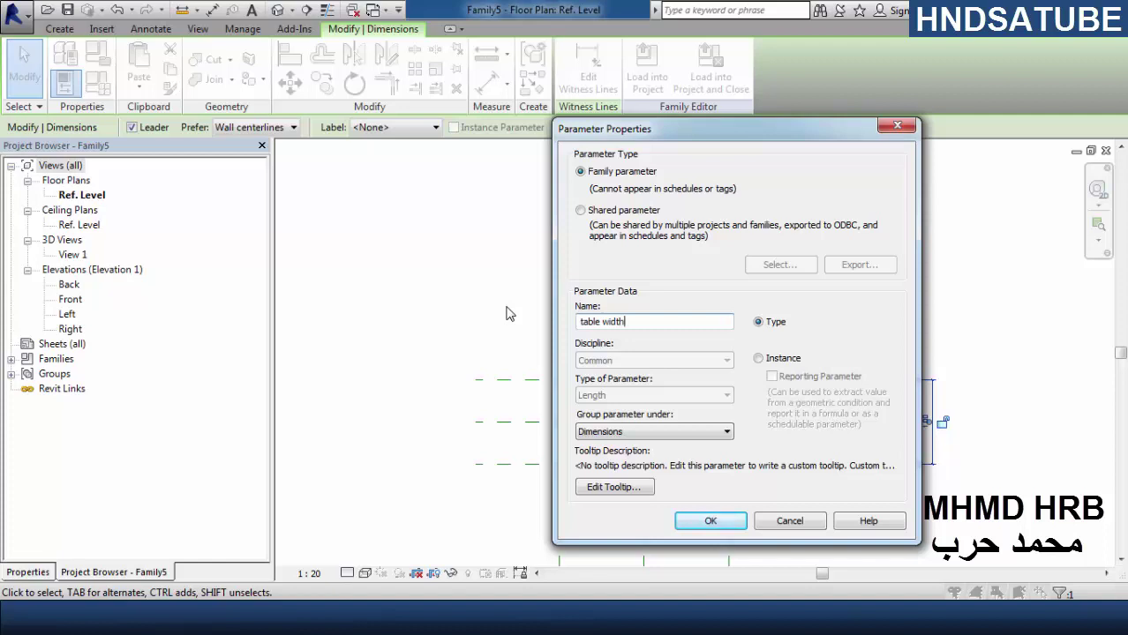
type("le width")
left_click(710, 521)
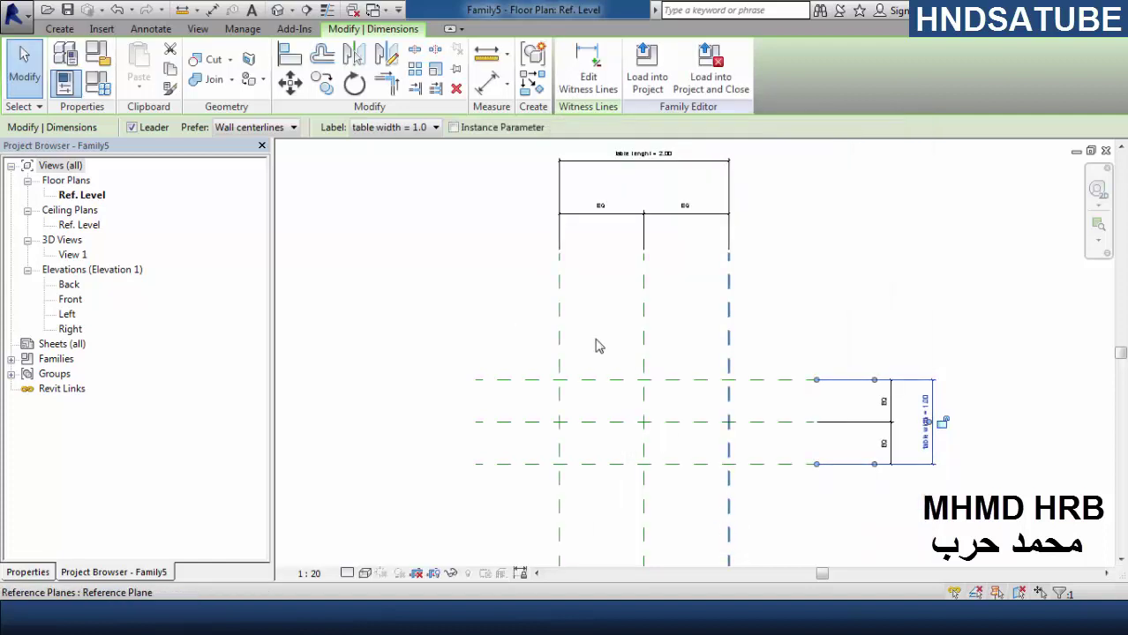
left_click(469, 313)
- In the Left elevation, create a similar reference plane offset 0.7 m above the Ref. Level
double_click(69, 315)
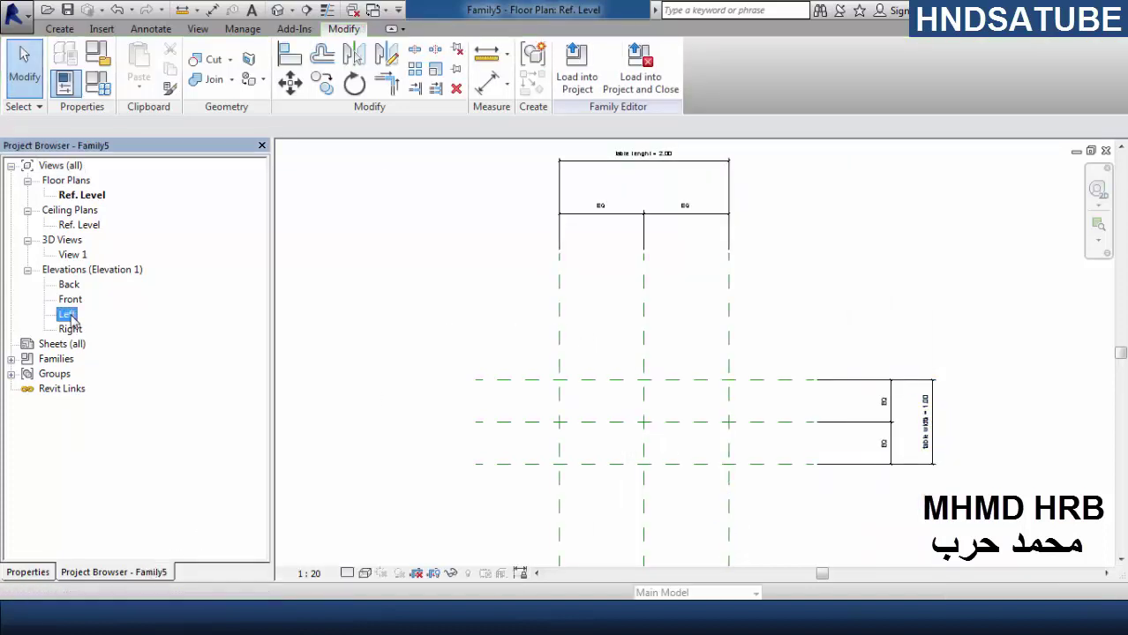
left_click(668, 433)
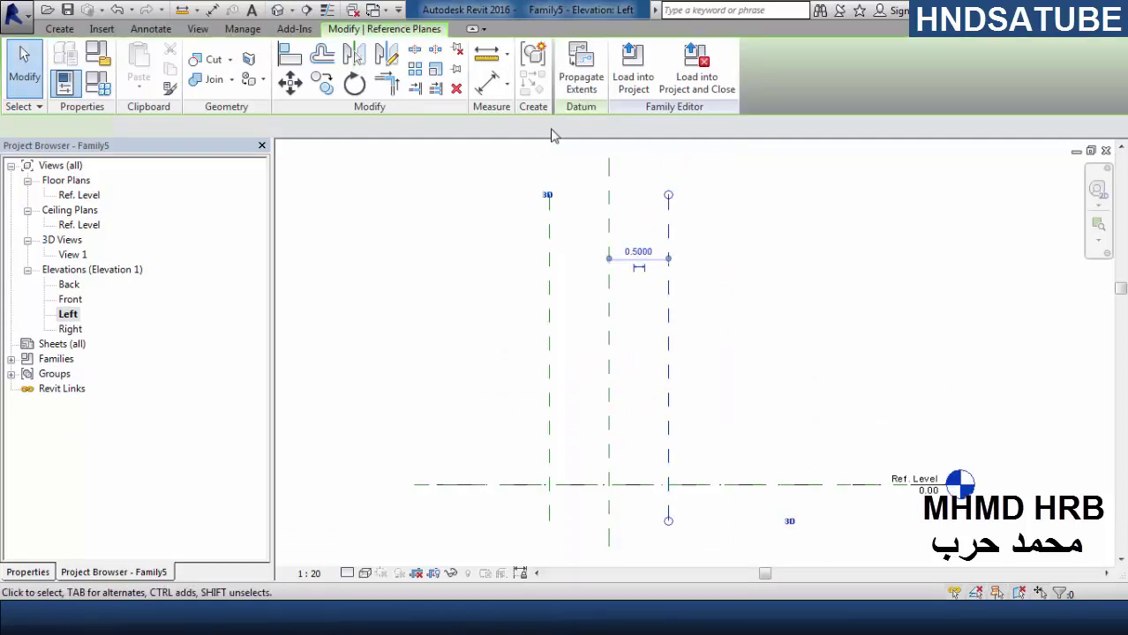
key("c")
key("s")
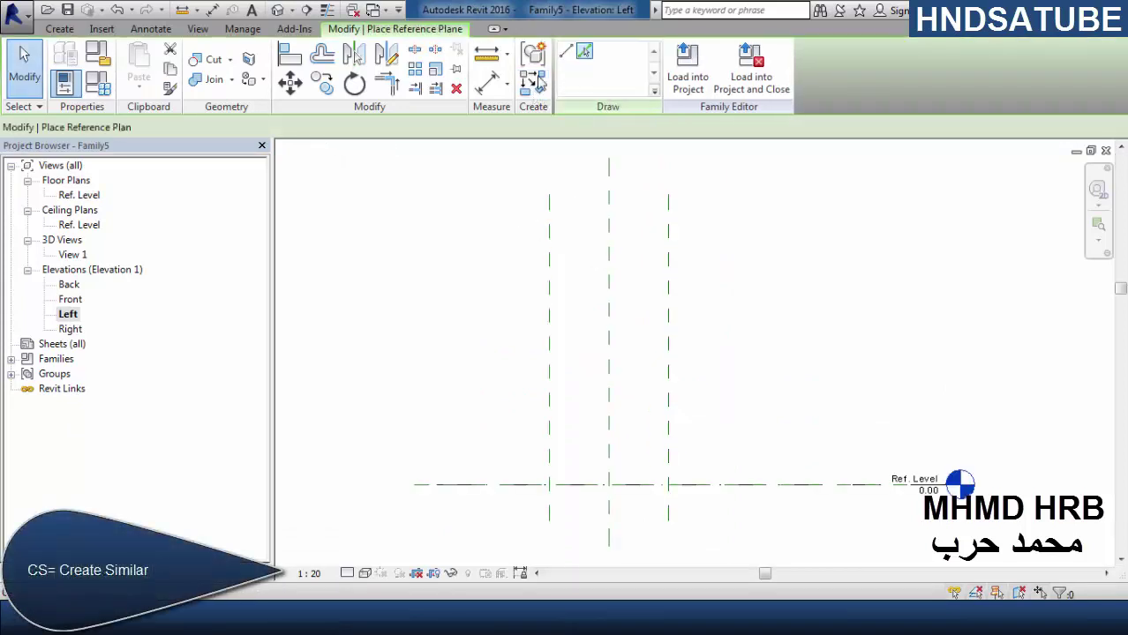
left_click(279, 126)
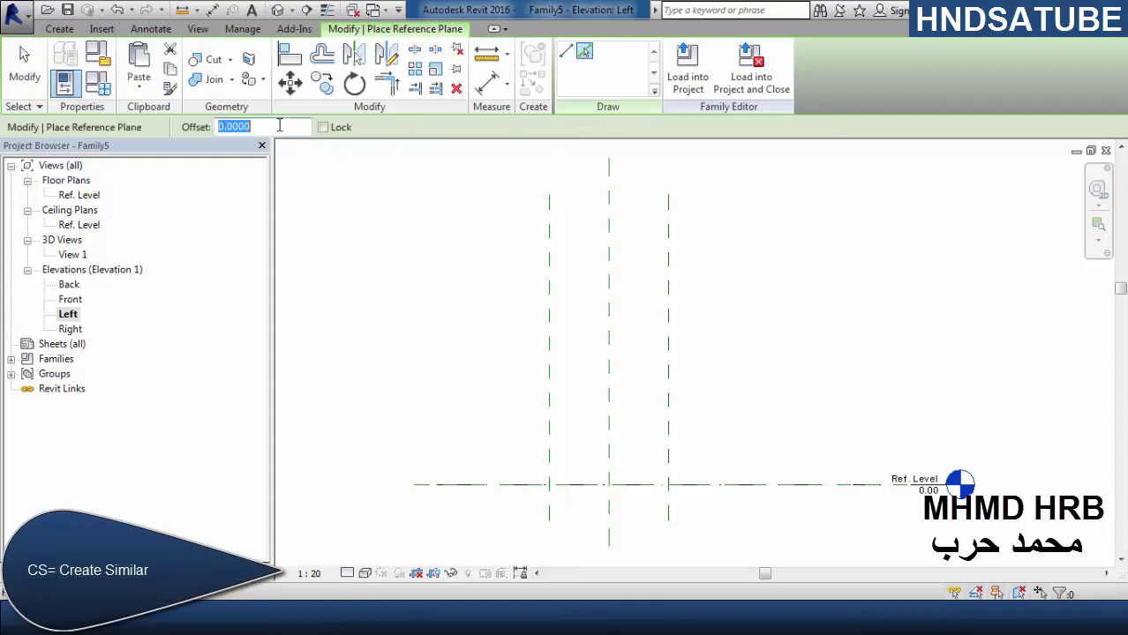
key("Return")
left_click(693, 485)
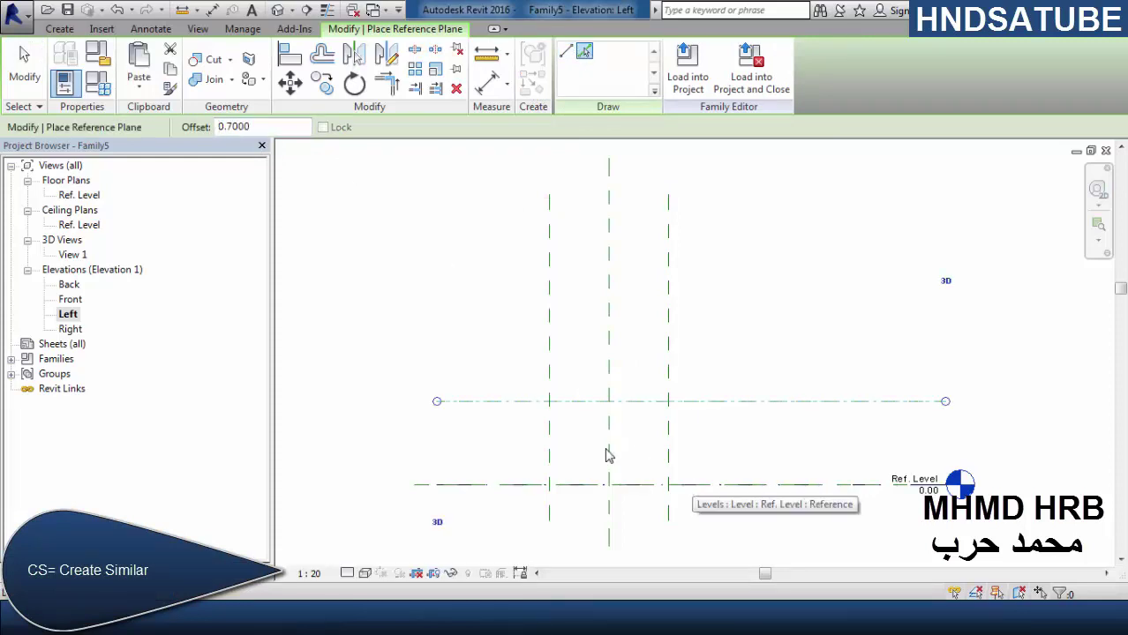
left_click(25, 71)
- Add an aligned dimension between the Ref. Level and the new horizontal reference plane above it
key("d")
key("i")
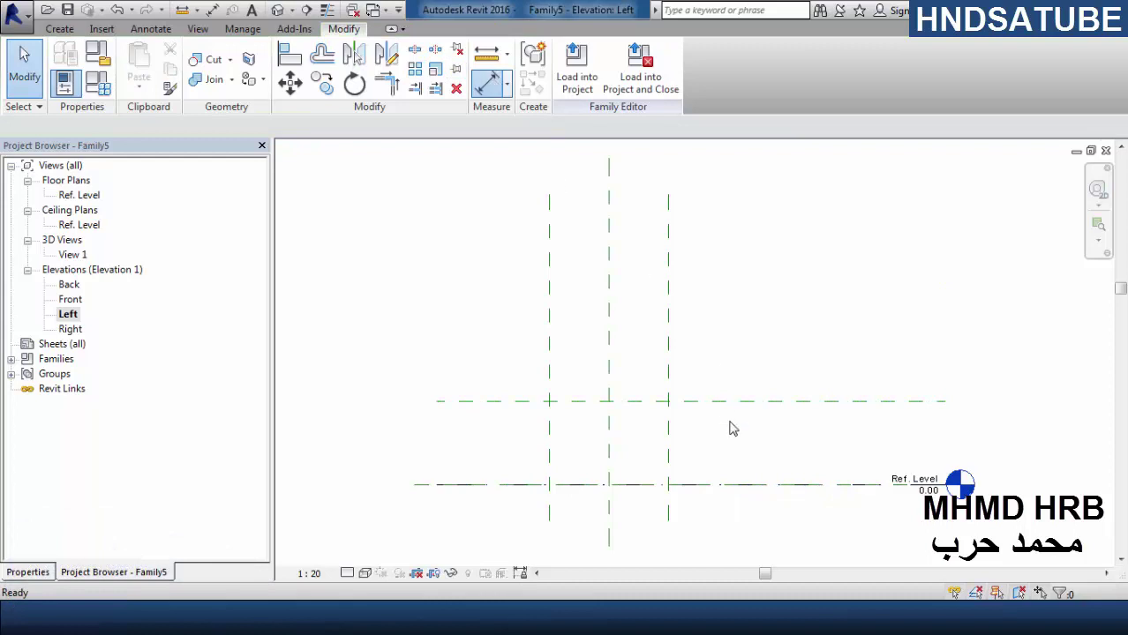
left_click(752, 405)
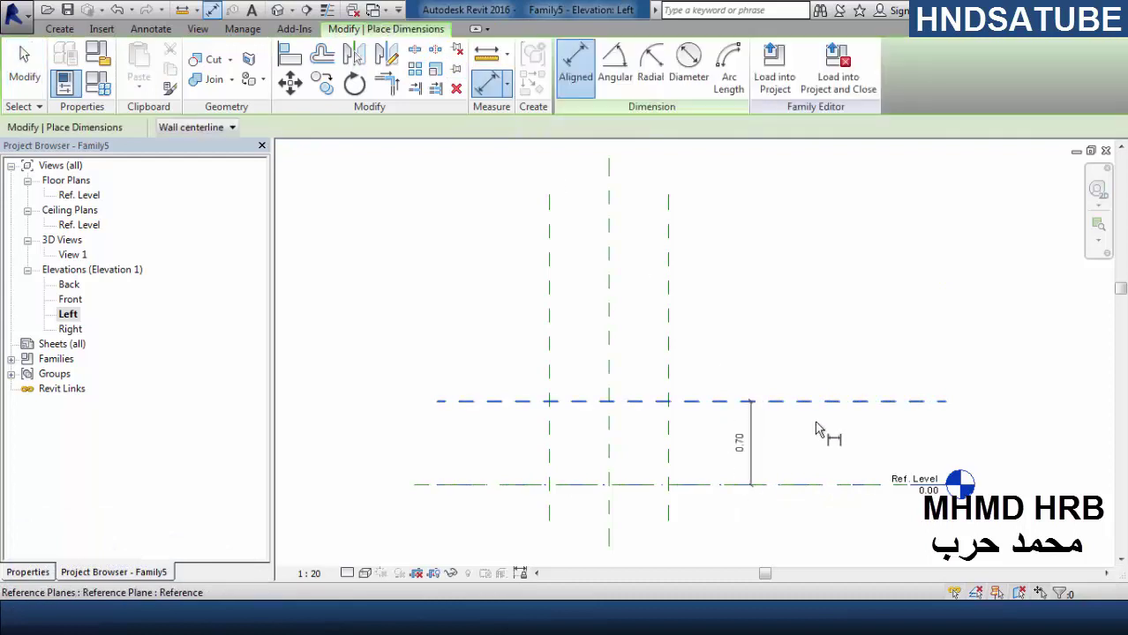
left_click(869, 442)
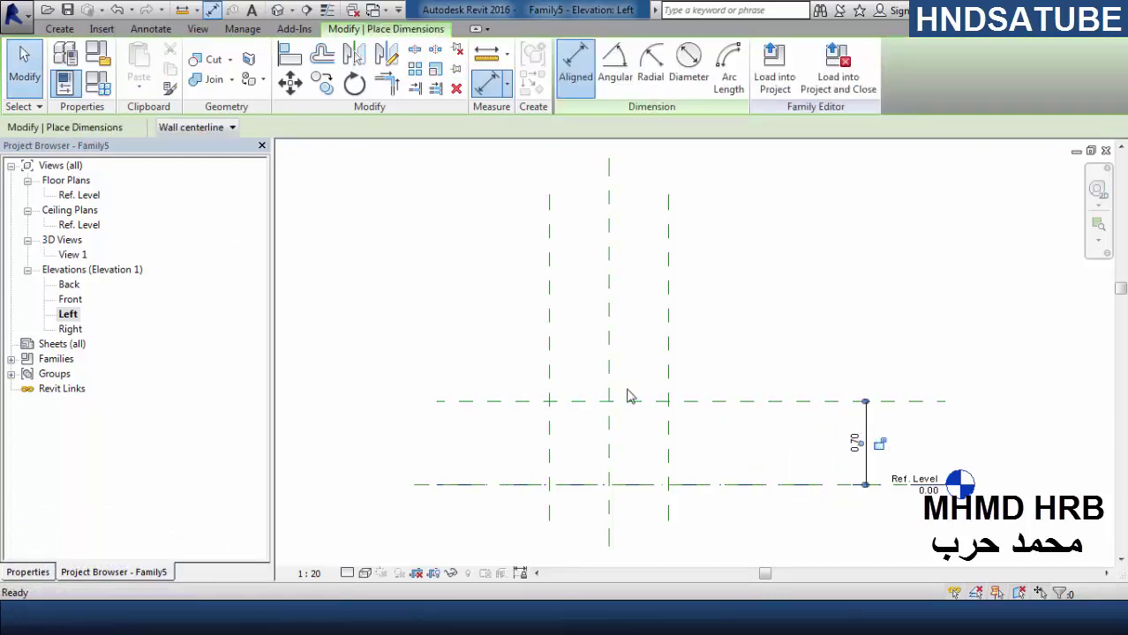
key("Escape")
key("Escape")
- Label the vertical dimension above the Ref. Level with a new type parameter named "table hight"
left_click(869, 436)
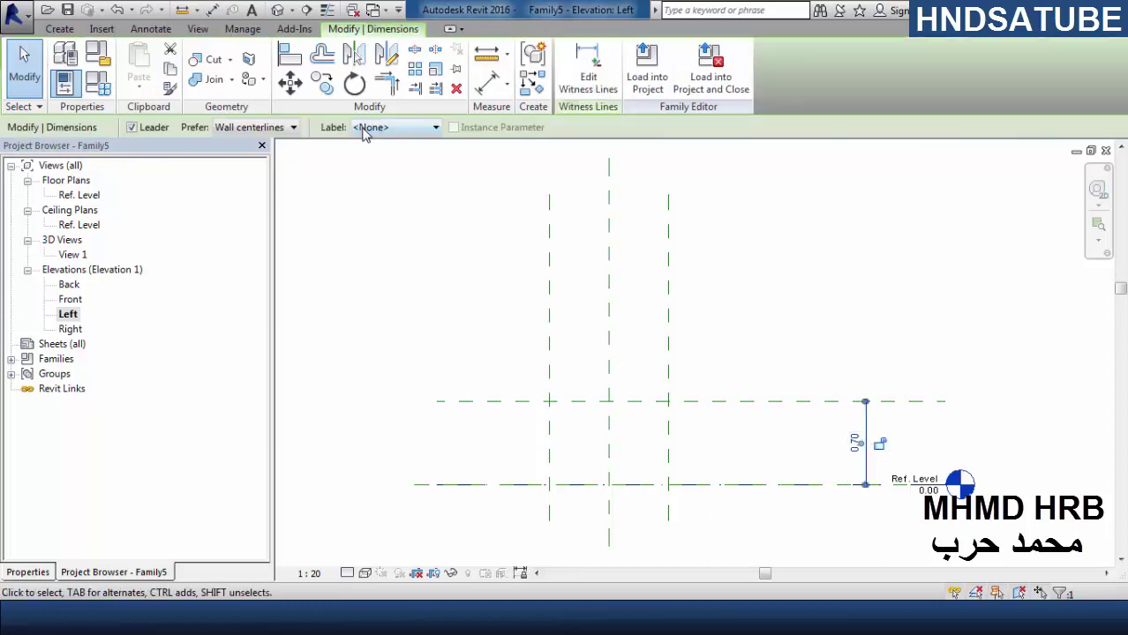
left_click(371, 127)
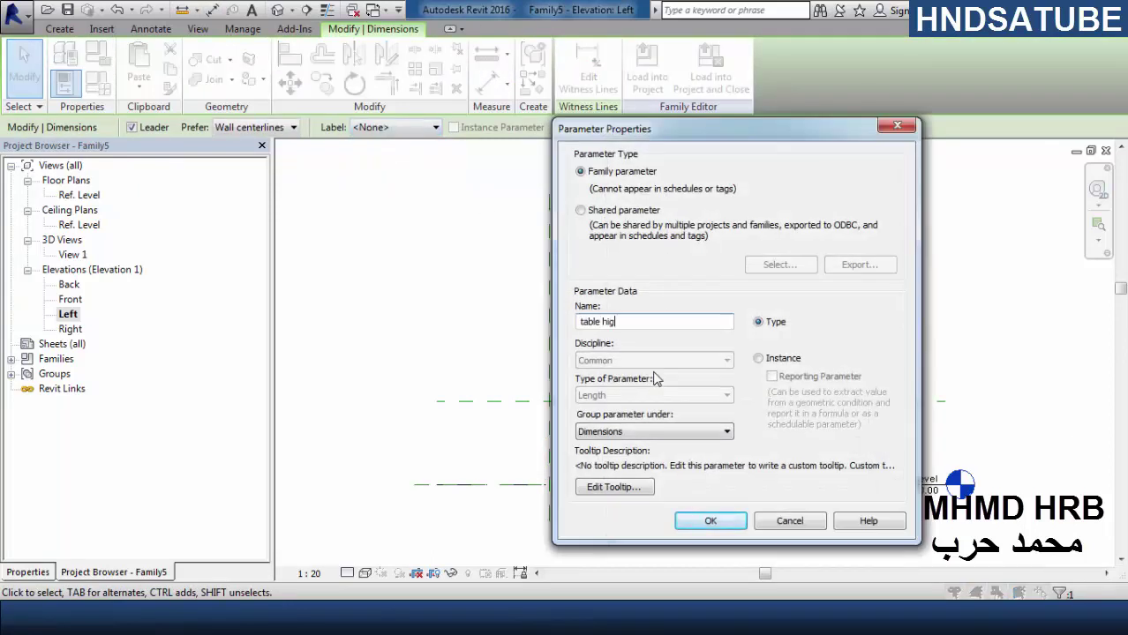
left_click(711, 522)
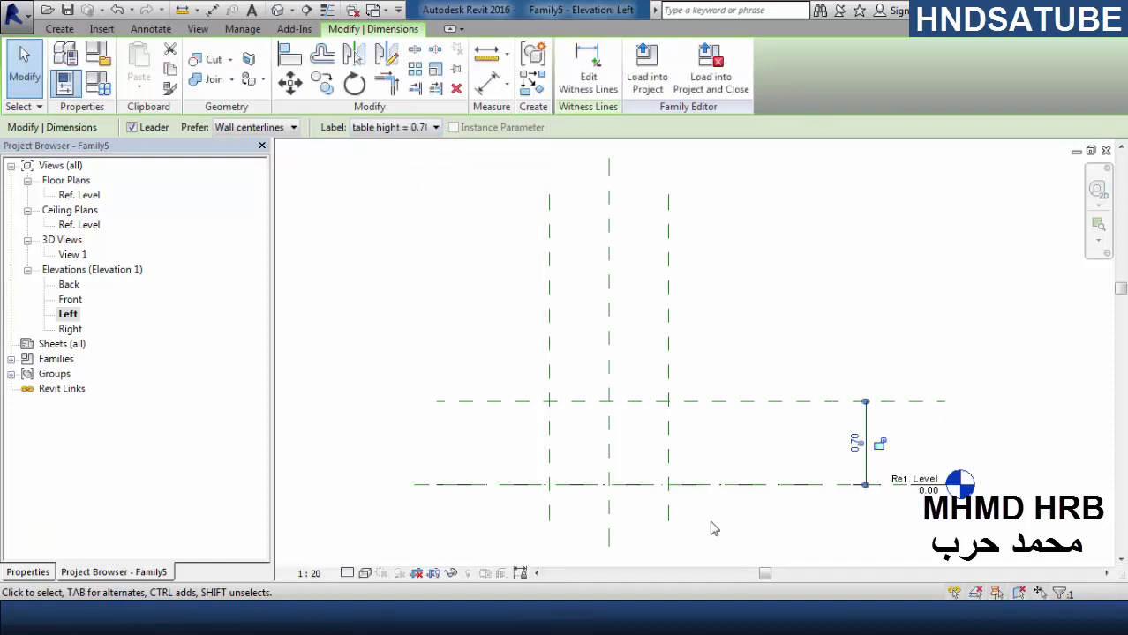
left_click(720, 438)
- Name the horizontal reference plane above the Ref. Level "hight"
left_click(718, 403)
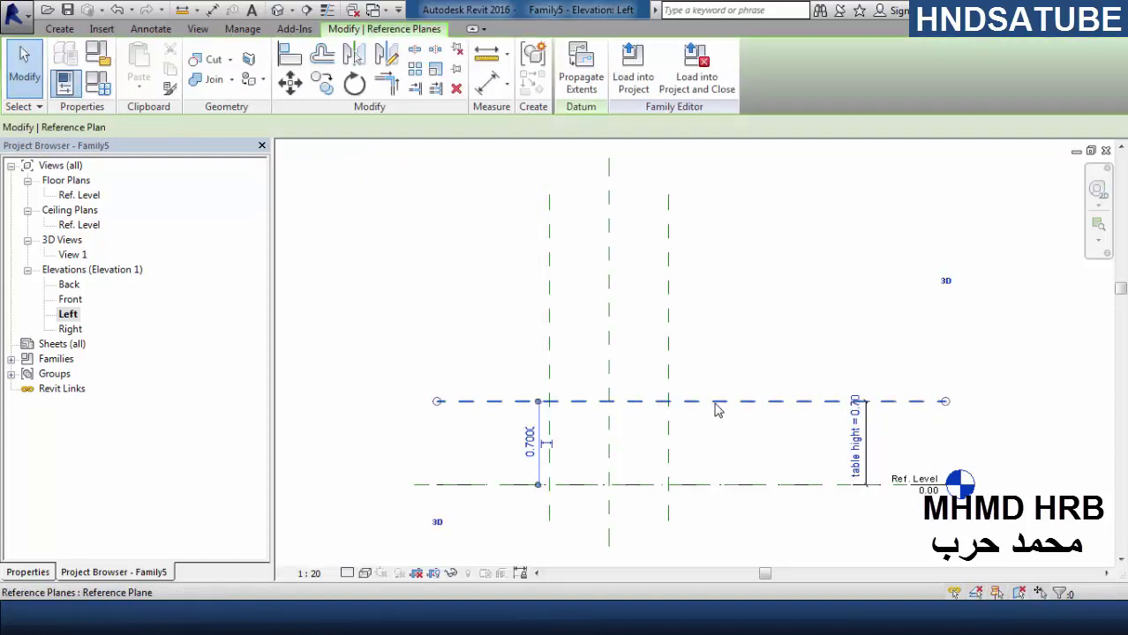
left_click(44, 572)
left_click(166, 320)
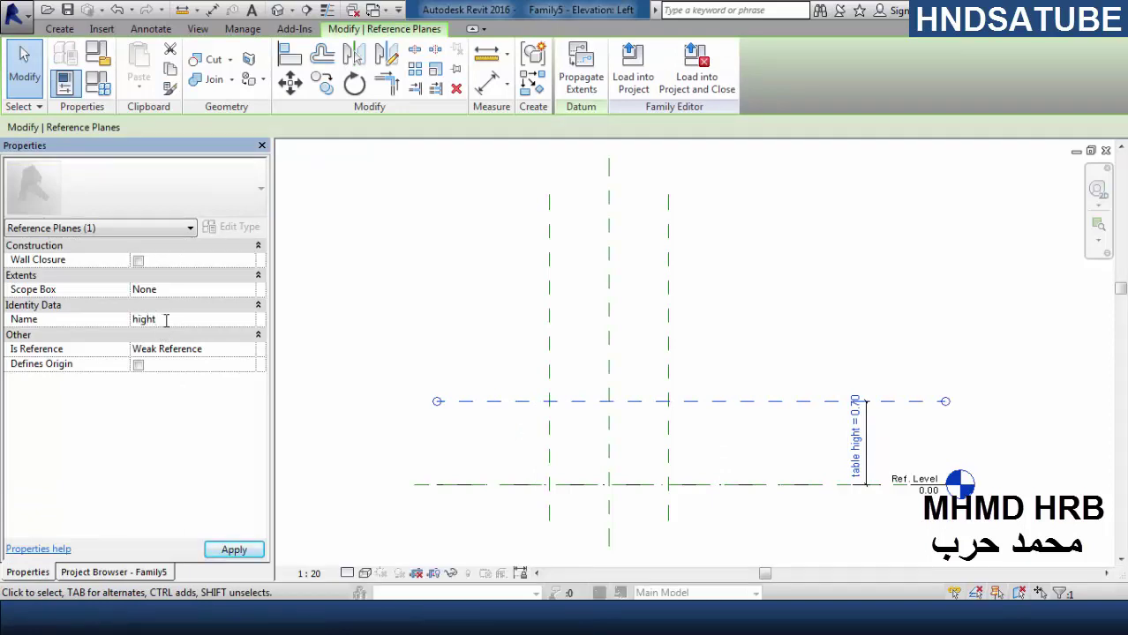
type("hight")
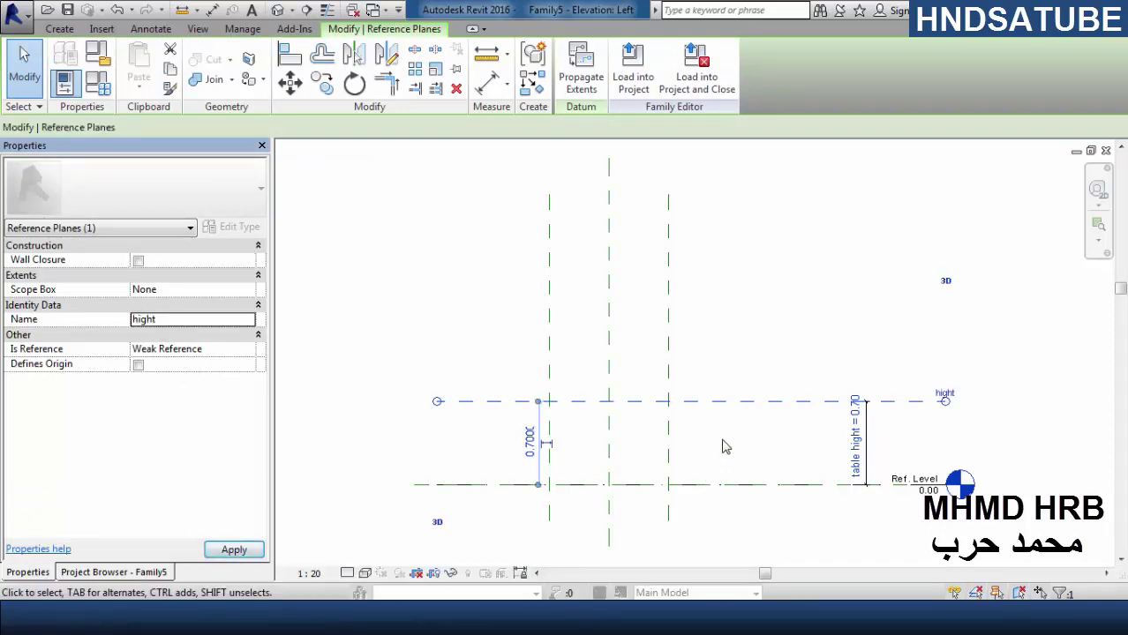
left_click(725, 446)
- Start a new extrusion in the Ref. Level floor plan with its work plane set to Reference Plane : hight
left_click(114, 572)
double_click(72, 197)
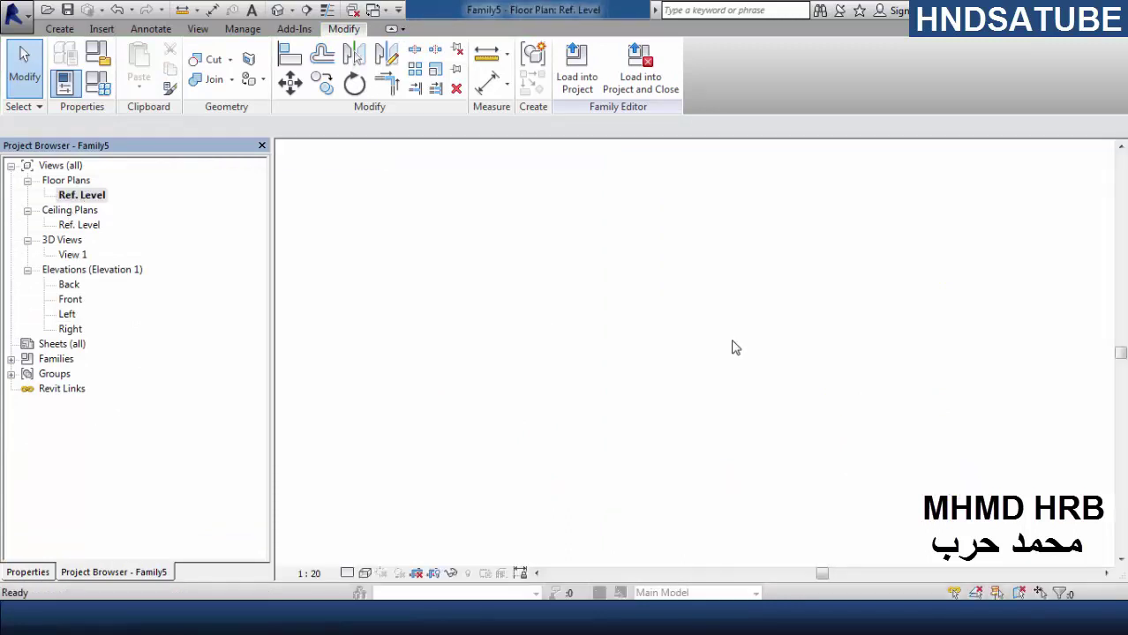
middle_click_drag(670, 352, 594, 320)
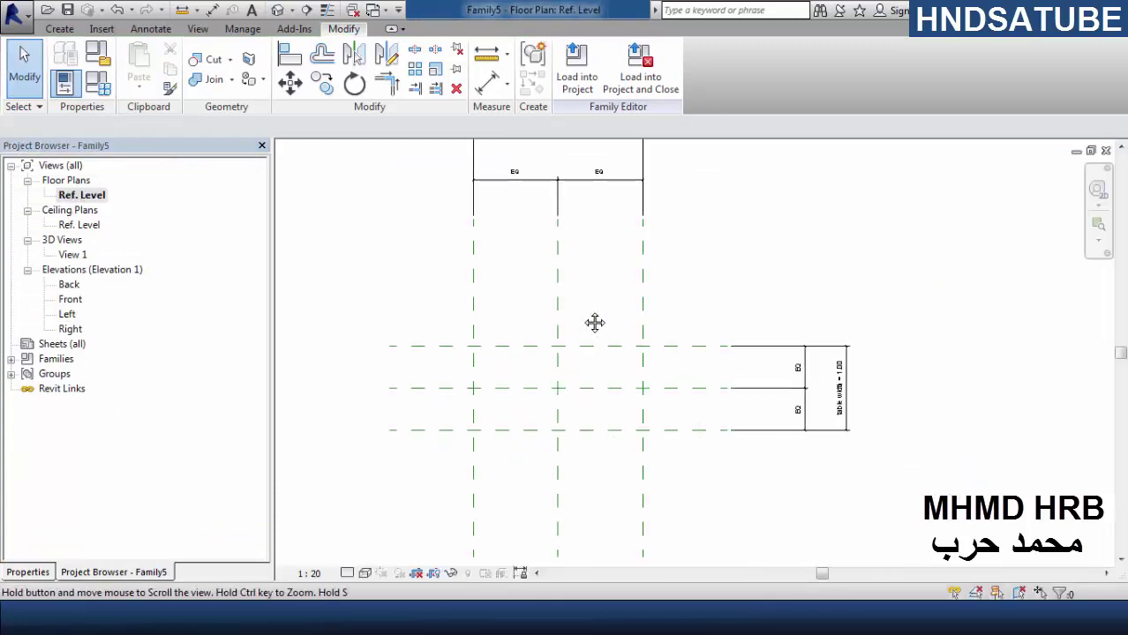
left_click(59, 28)
left_click(136, 70)
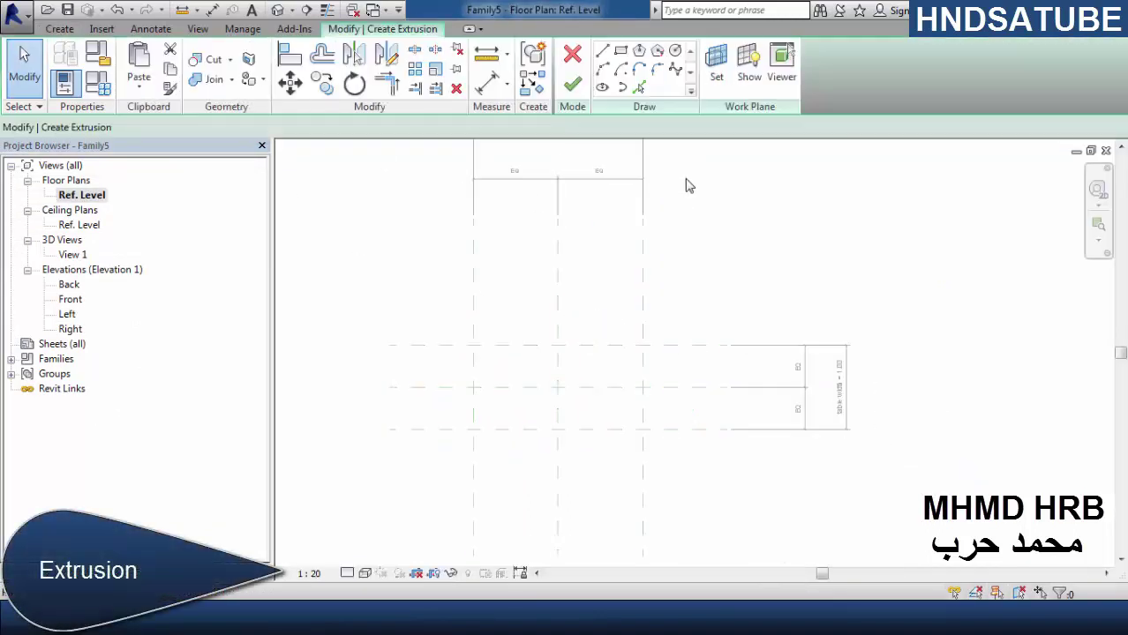
left_click(716, 66)
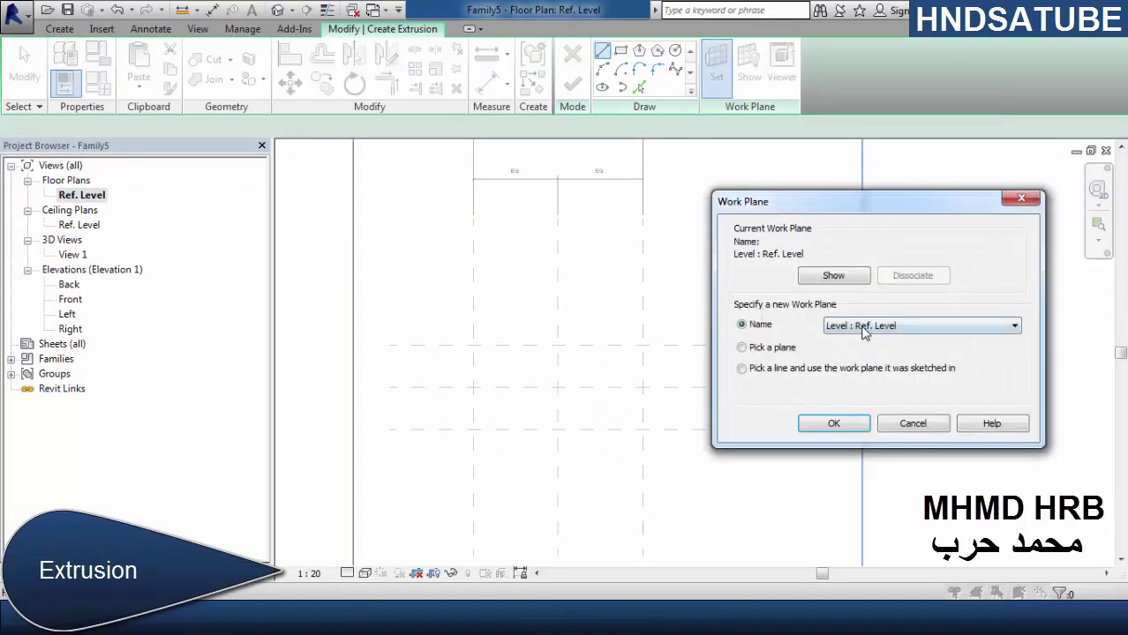
left_click(863, 327)
left_click(870, 370)
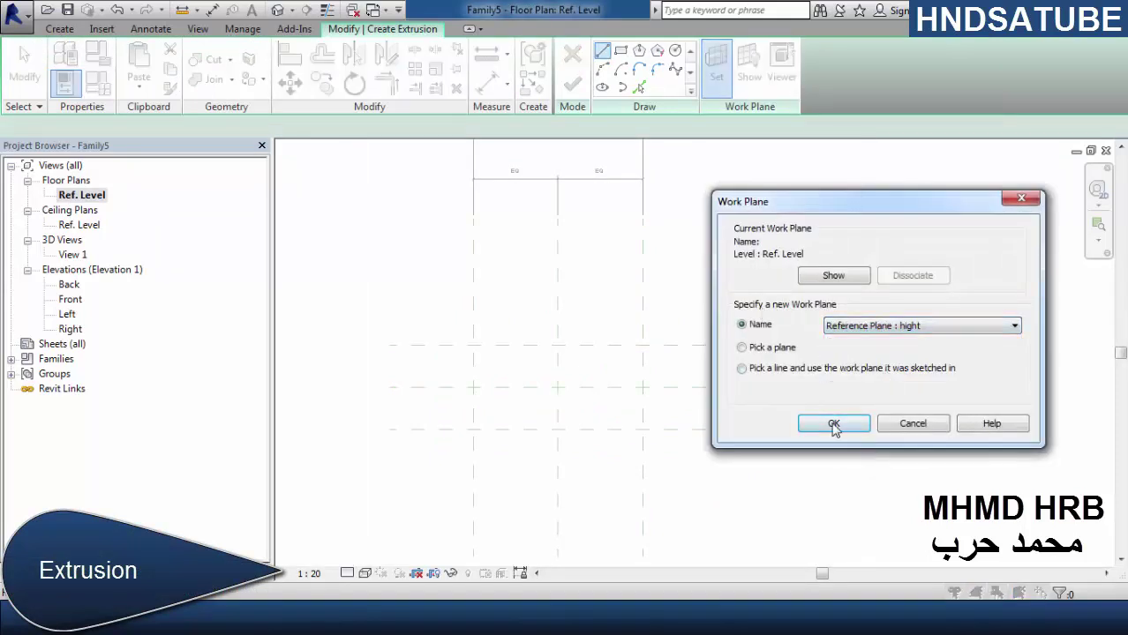
left_click(834, 425)
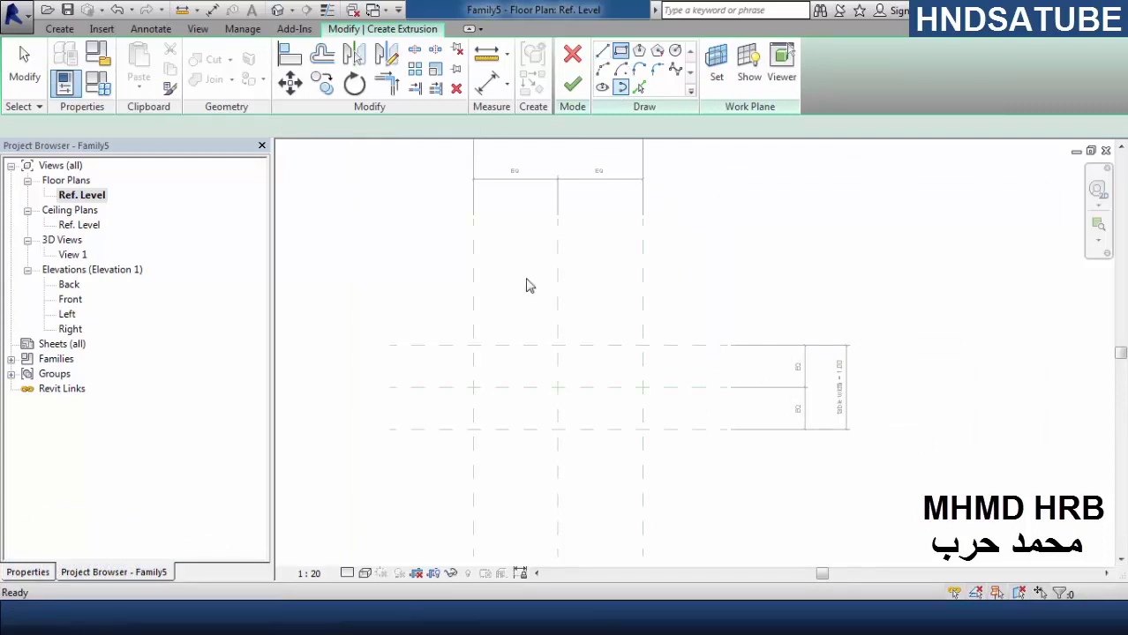
- Extrude the tabletop to an end of -0.04 from a 2 x 1 m rectangle locked to the outer reference planes, and inspect it in Left elevation
left_click(473, 346)
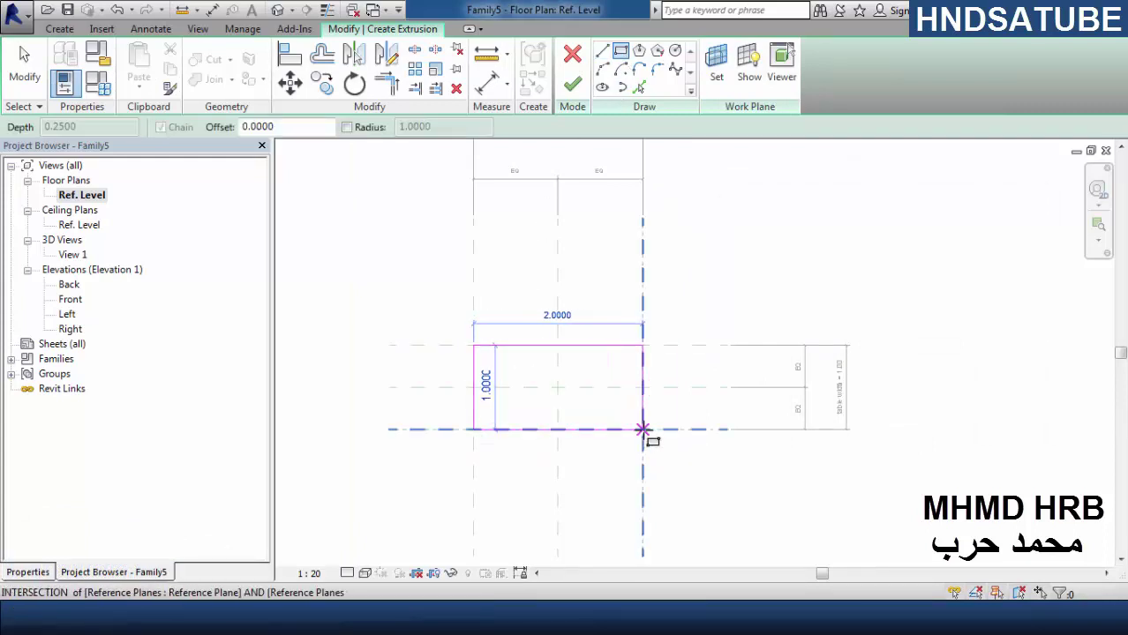
left_click(642, 430)
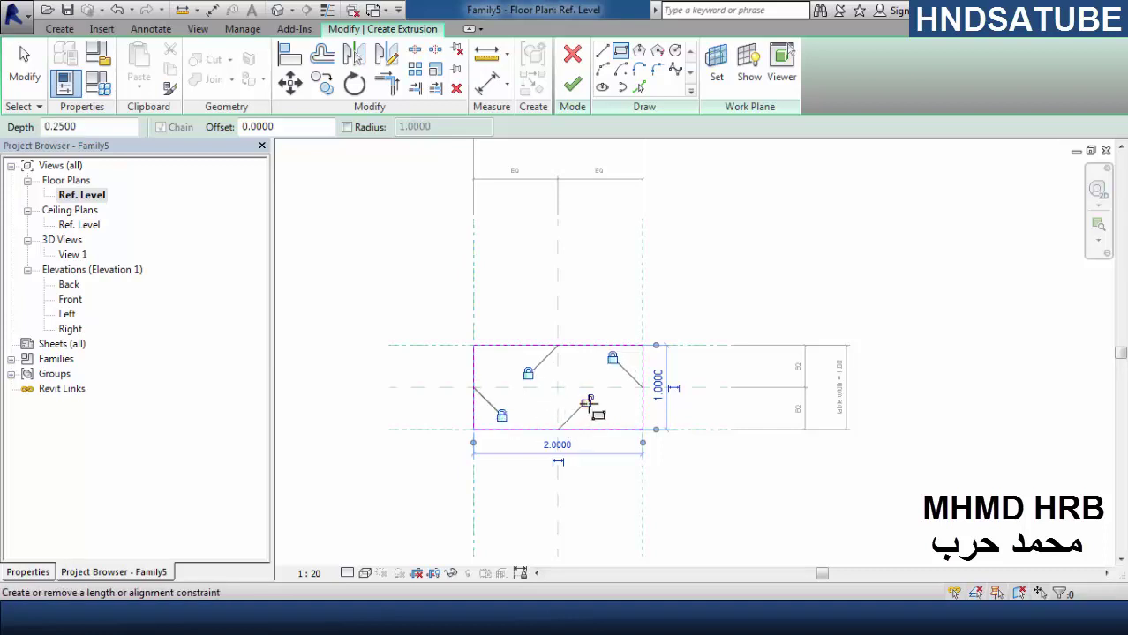
left_click(29, 572)
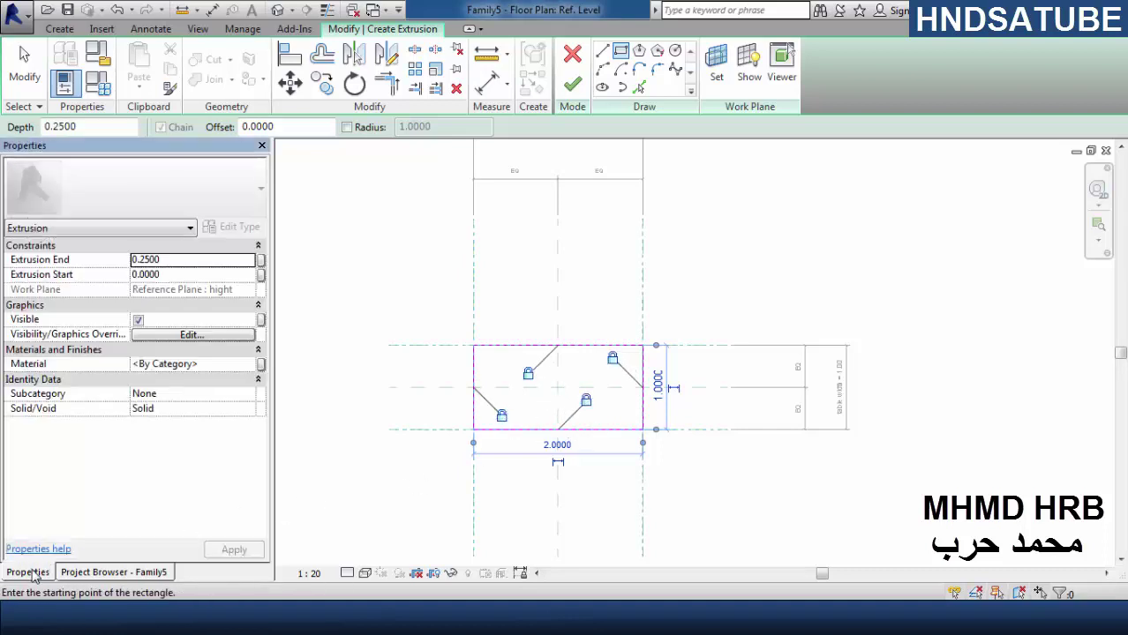
left_click(187, 264)
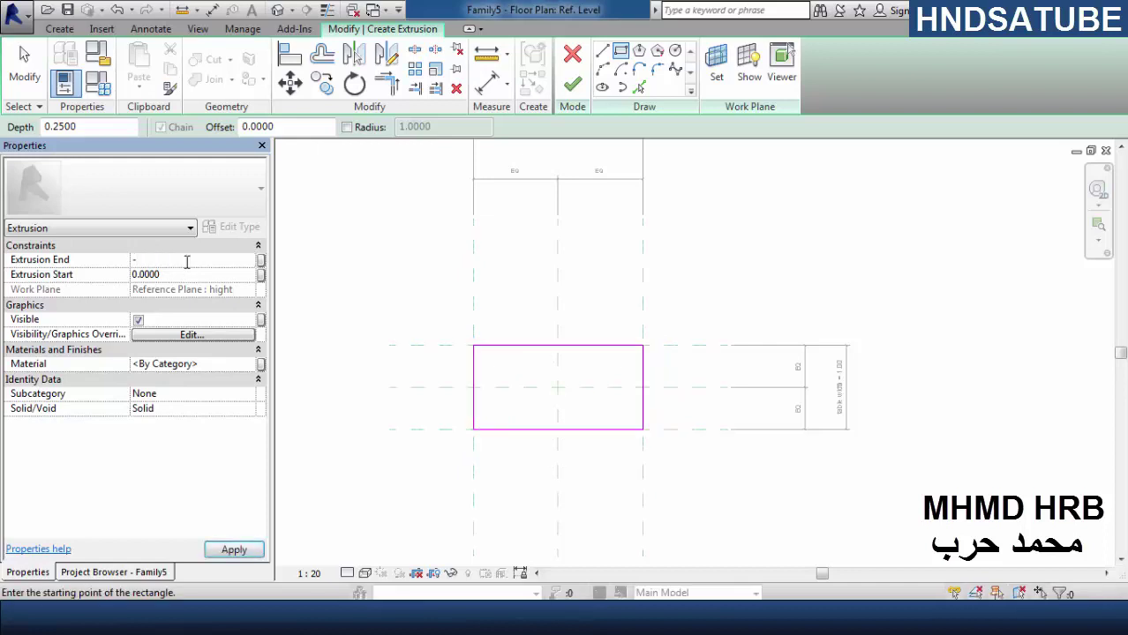
left_click(232, 550)
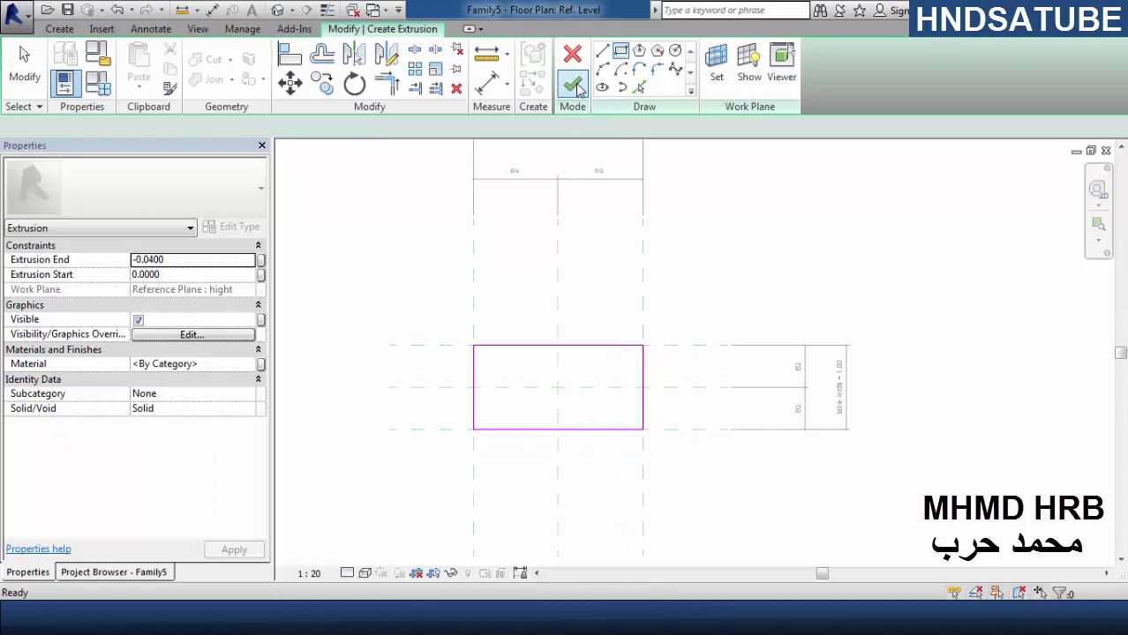
left_click(155, 572)
double_click(70, 315)
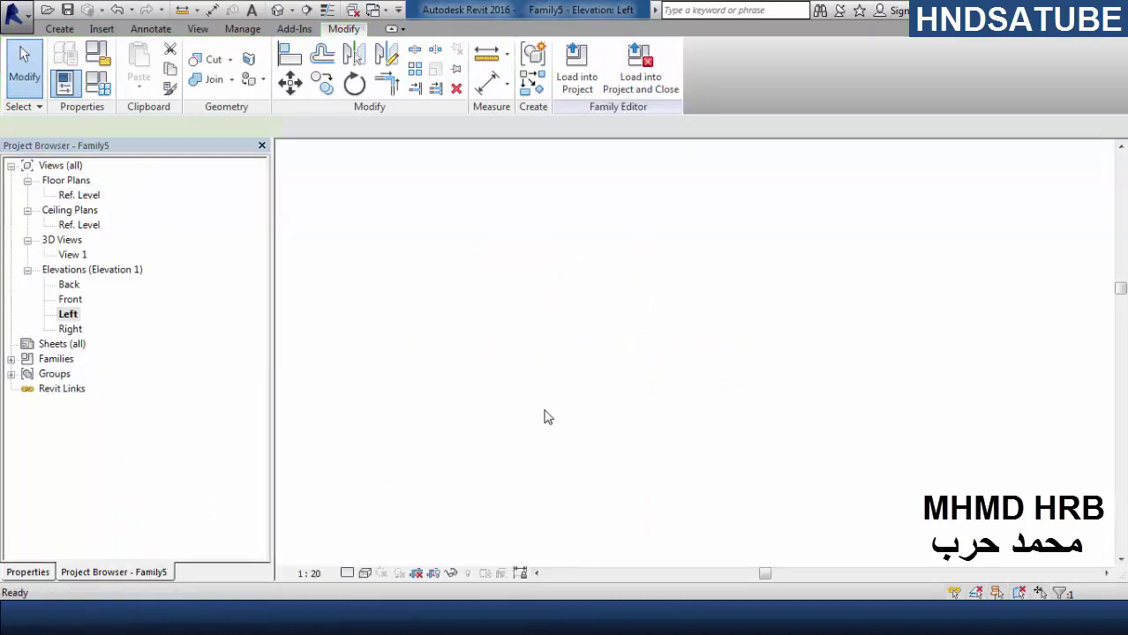
left_click(715, 449)
scroll(611, 460, "up", 1)
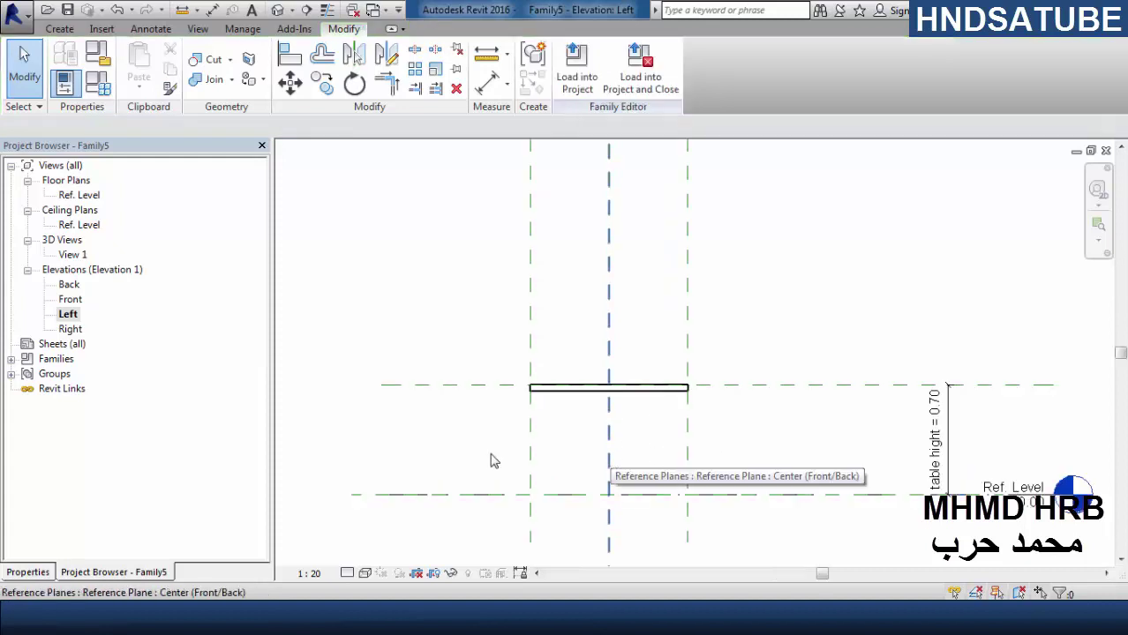
- Start another extrusion in the Ref. Level floor plan with its work plane set to Level : Ref. Level
double_click(78, 196)
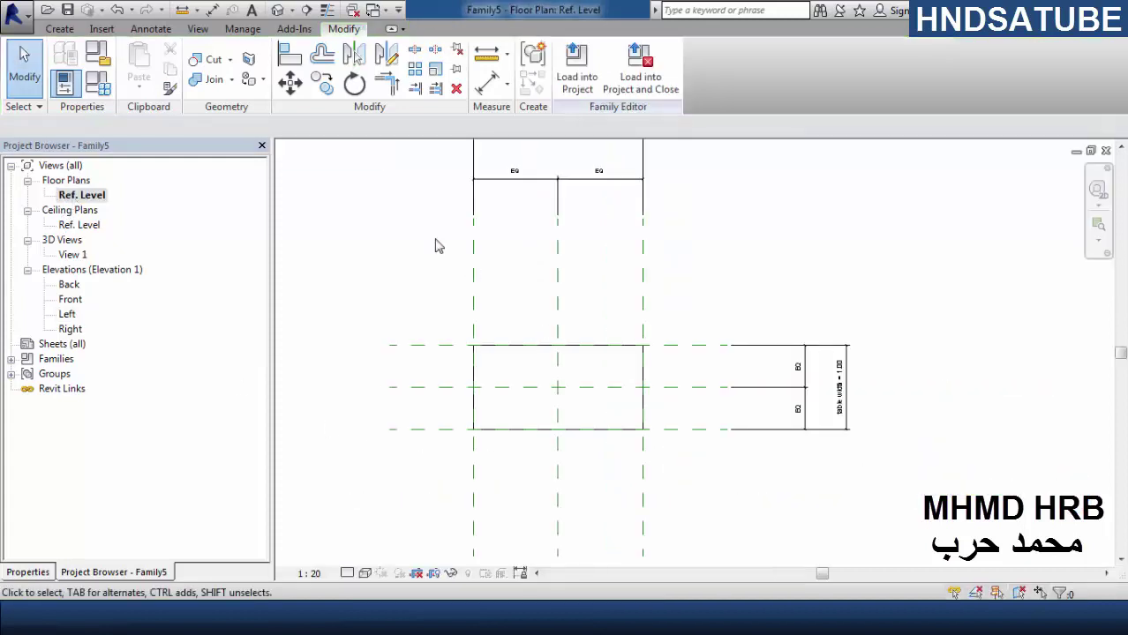
left_click(60, 29)
left_click(141, 62)
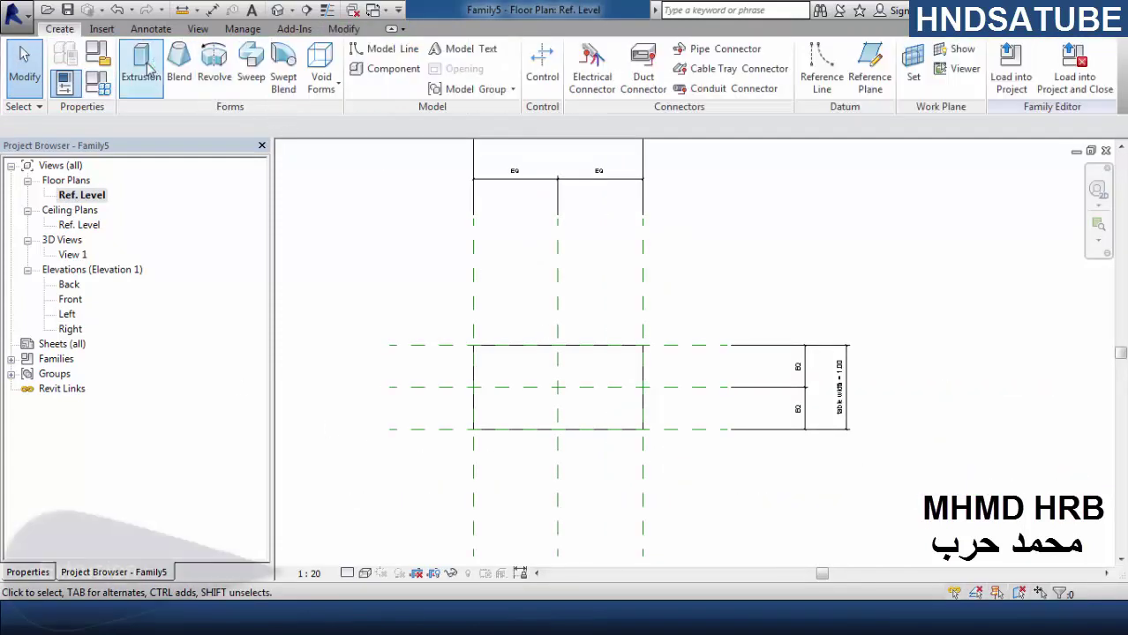
left_click(718, 58)
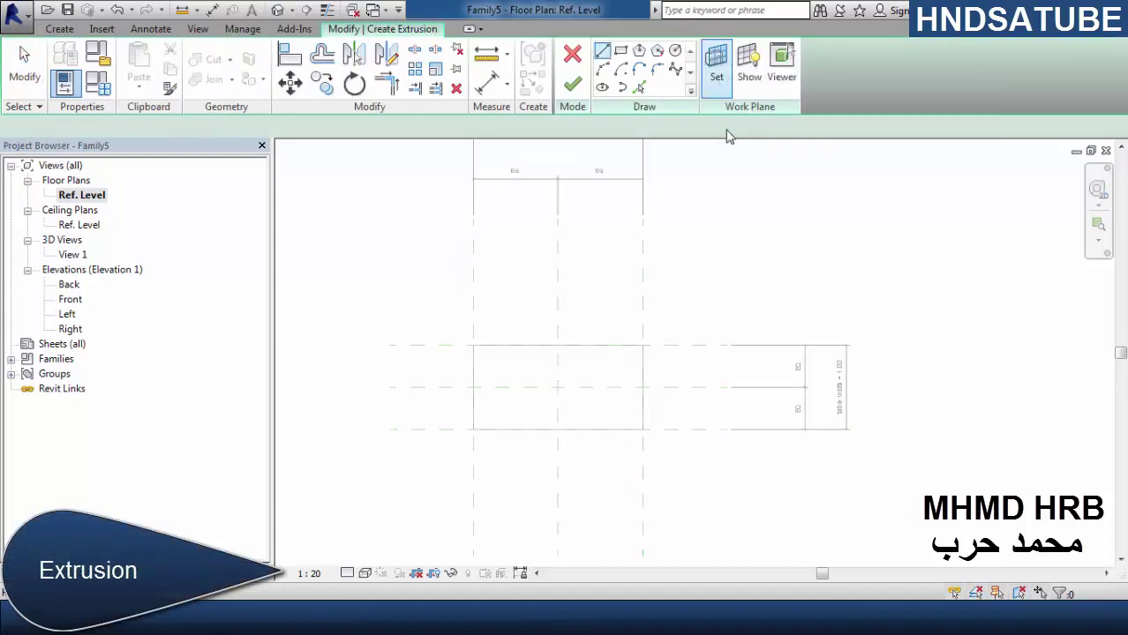
left_click(872, 327)
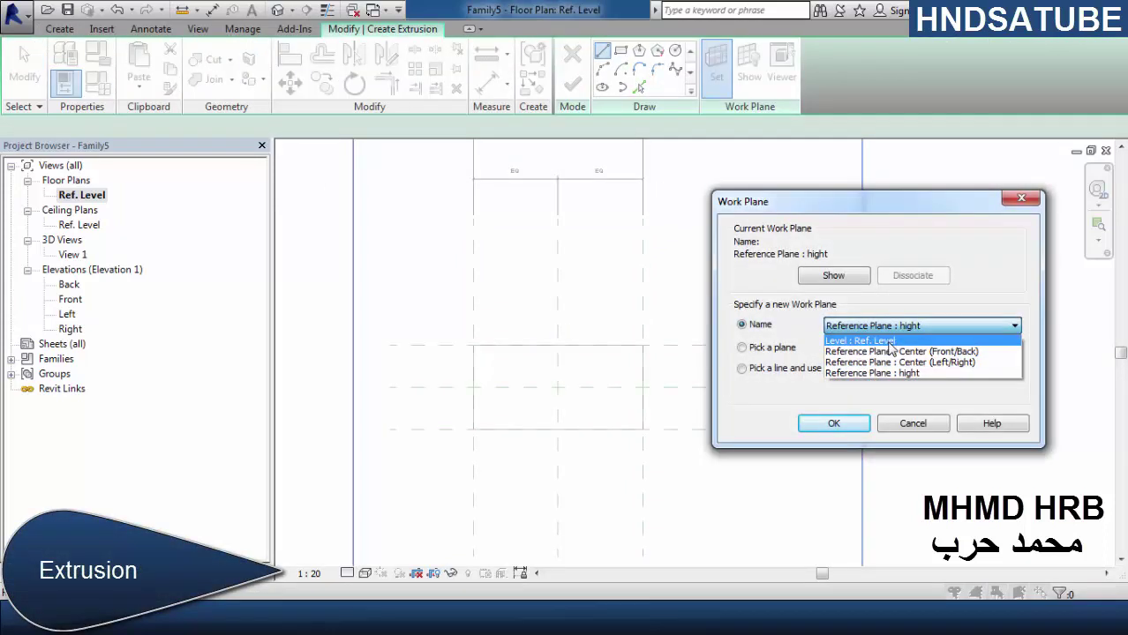
left_click(890, 343)
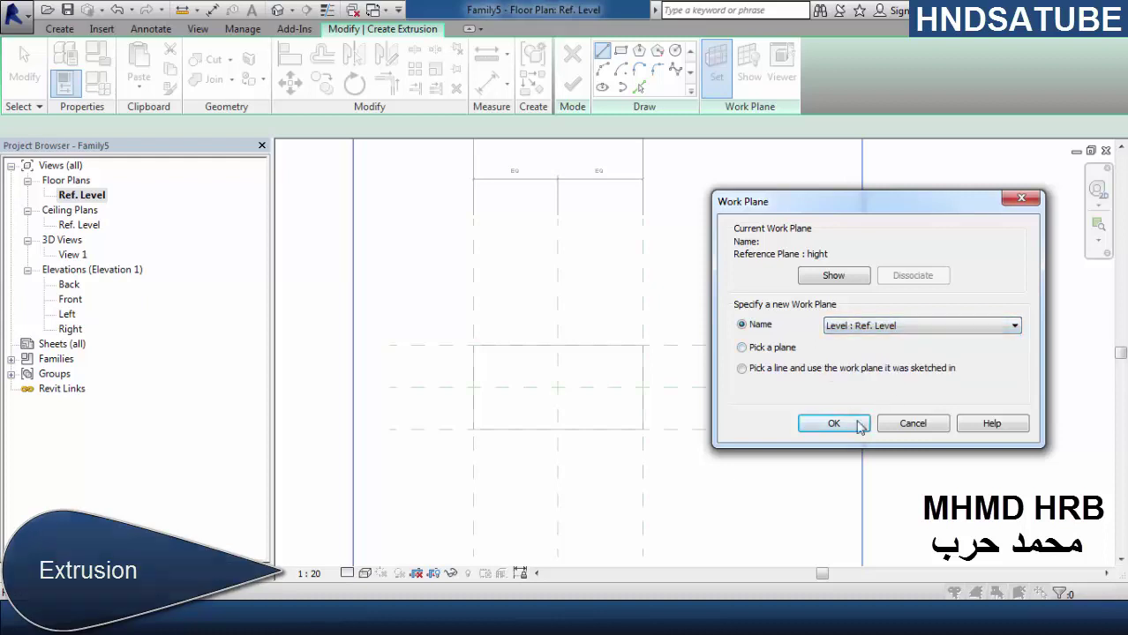
left_click(833, 423)
- Sketch a leg rectangle about 0.12 m square inside the tabletop's upper-left corner
left_click(604, 51)
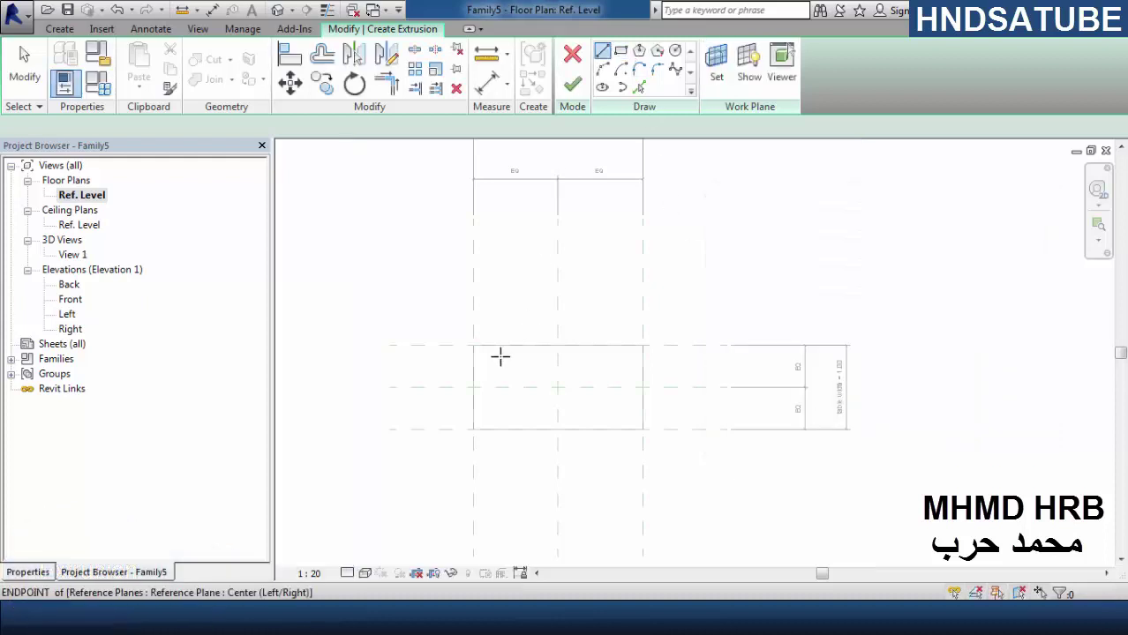
scroll(471, 358, "up", 3)
left_click(423, 244)
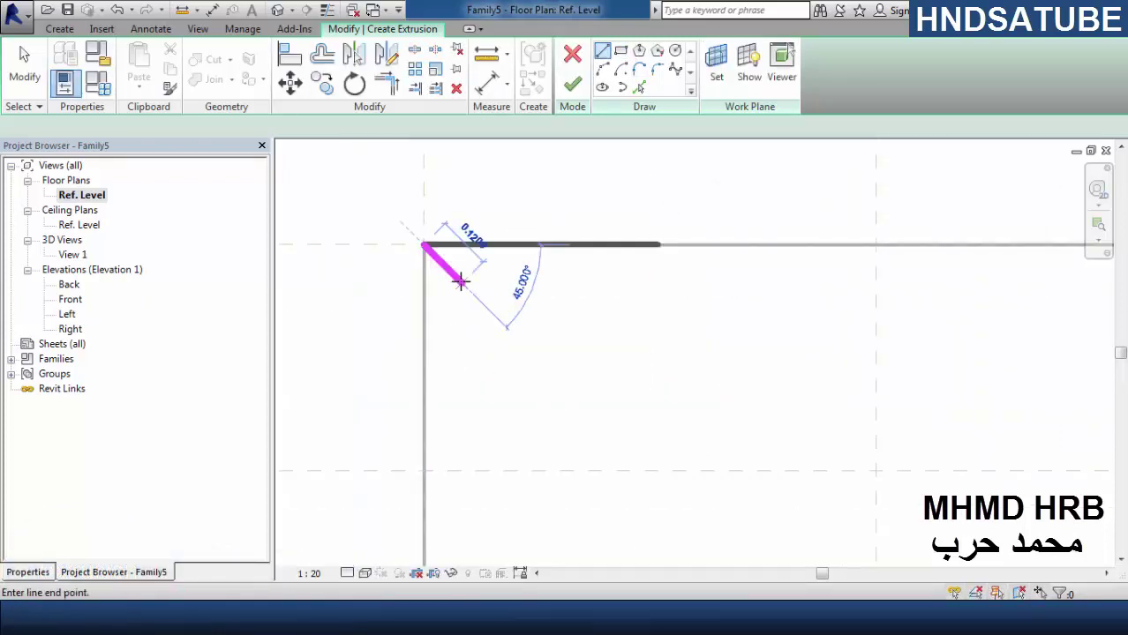
left_click(622, 51)
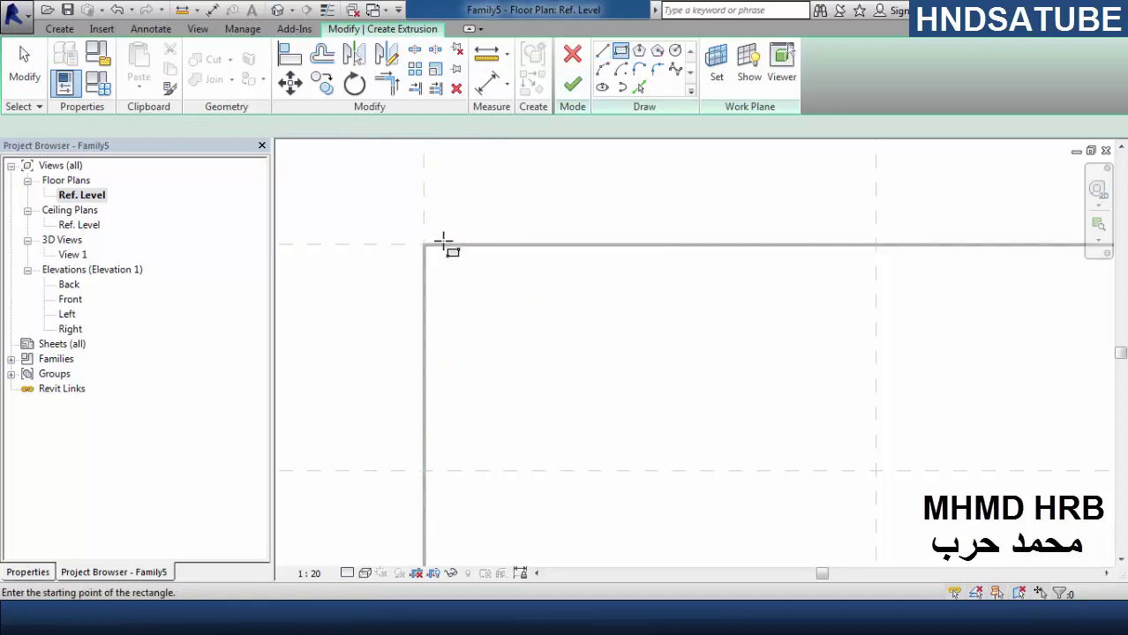
left_click(465, 278)
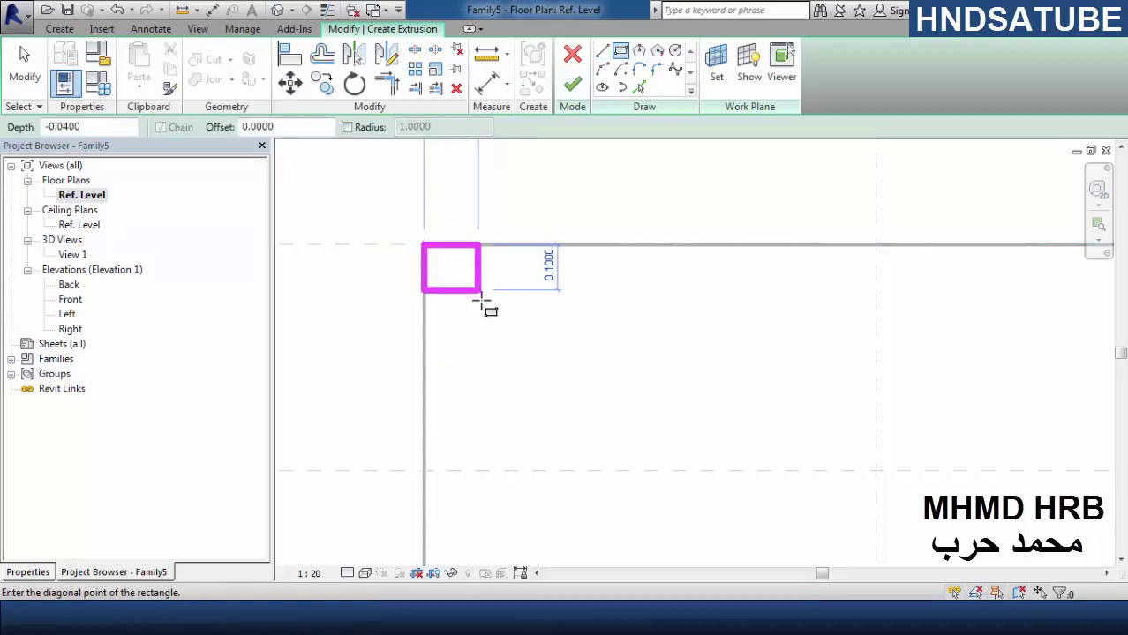
left_click(481, 301)
key("Escape")
key("Escape")
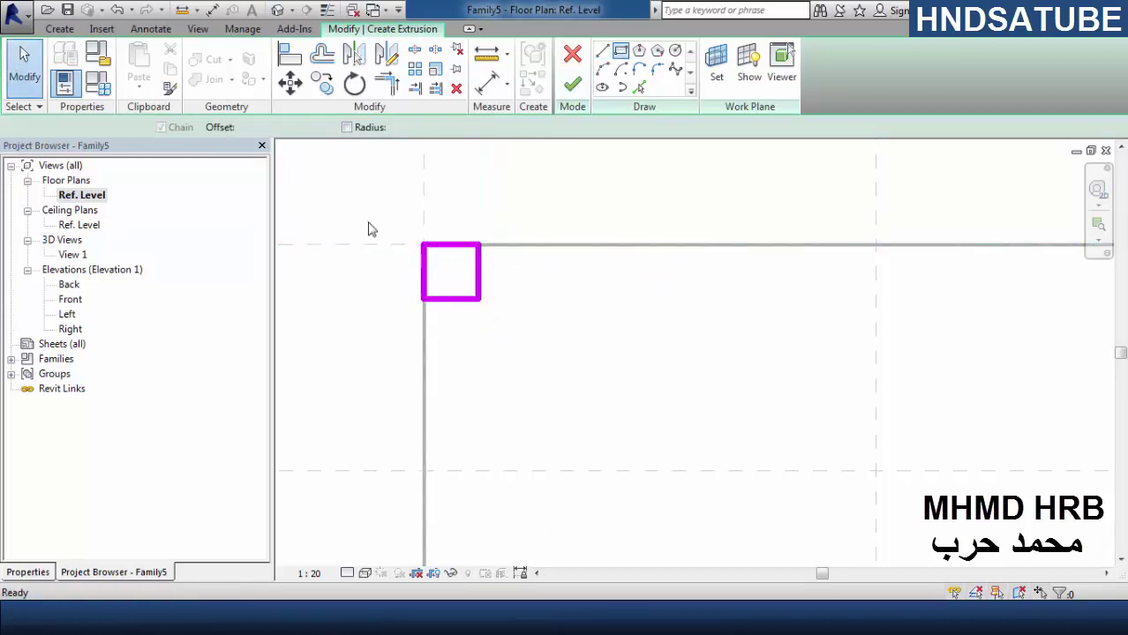
- Set the leg rectangle's width and depth to 0.05 m
left_click(478, 256)
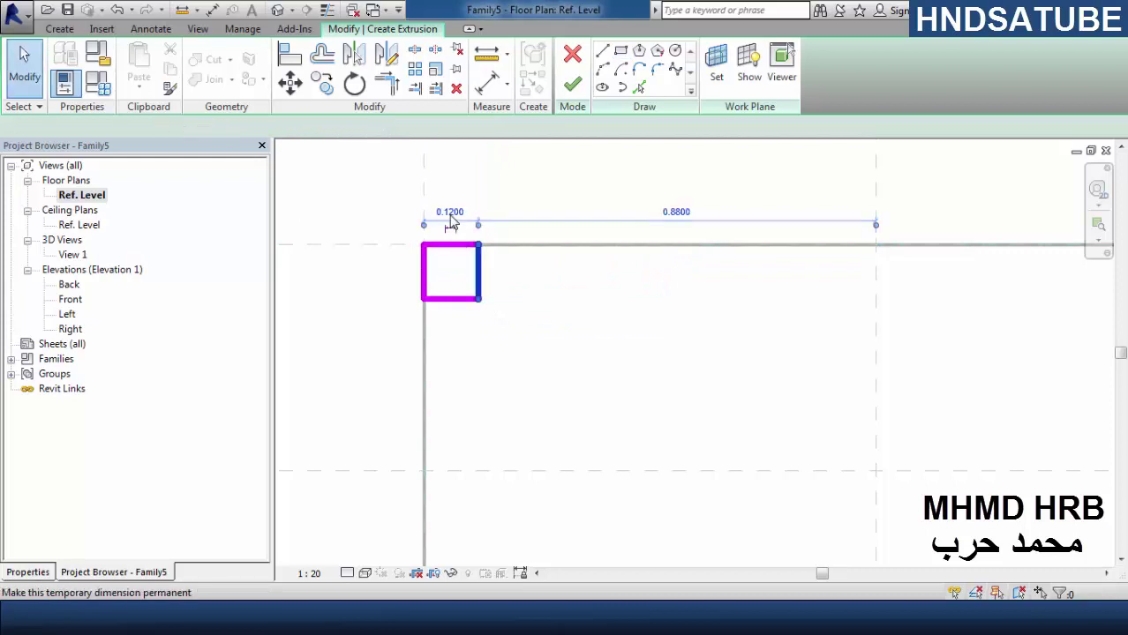
left_click(448, 214)
type(".0")
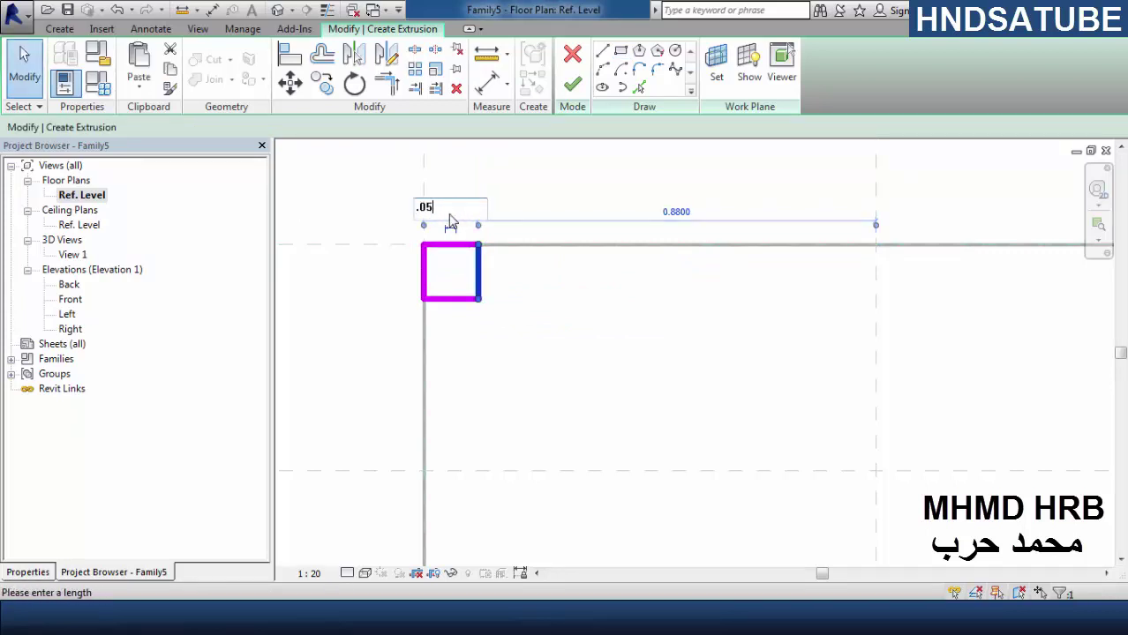
type("5")
key("Return")
left_click(433, 300)
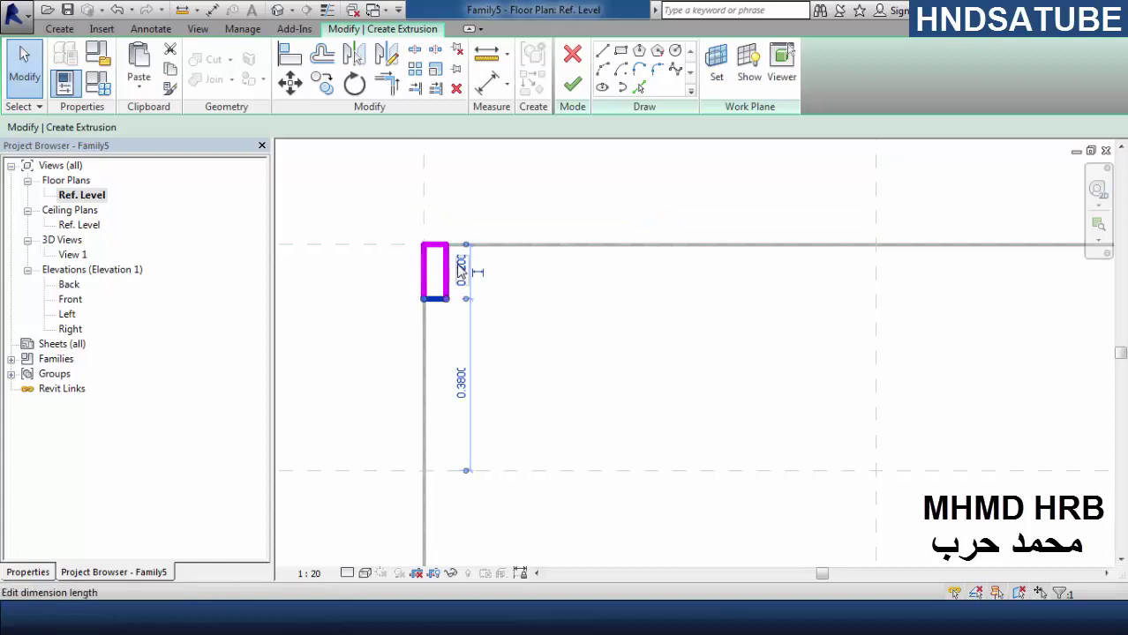
left_click(460, 271)
type(".05")
key("Return")
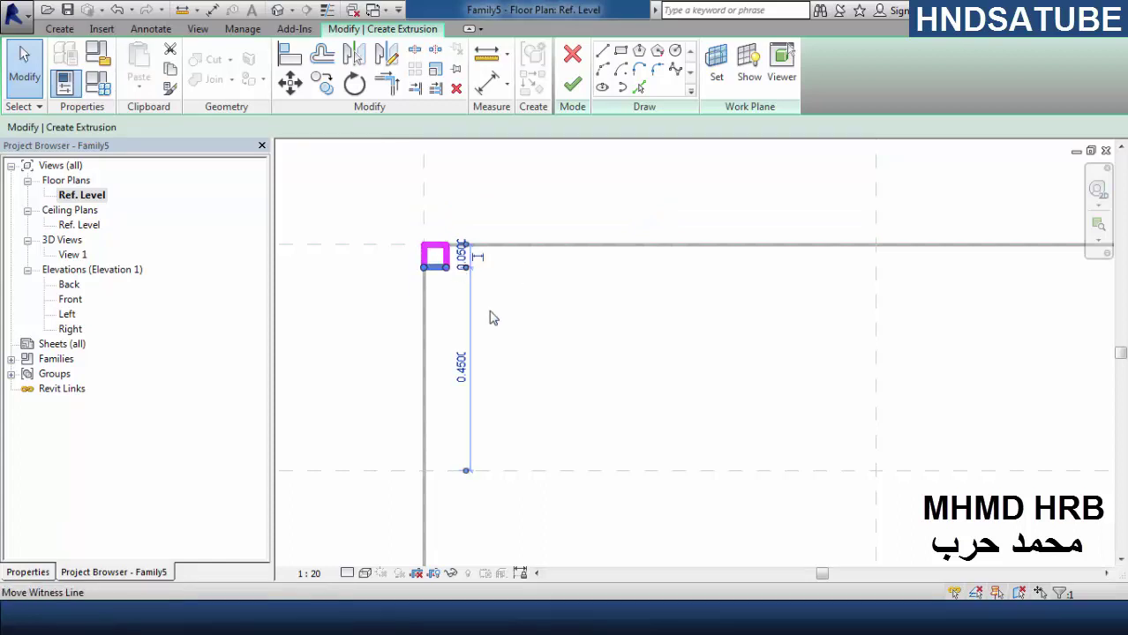
- Set the leg rectangle's depth and width to 0.1 m
left_click(463, 263)
type(".1")
key("Return")
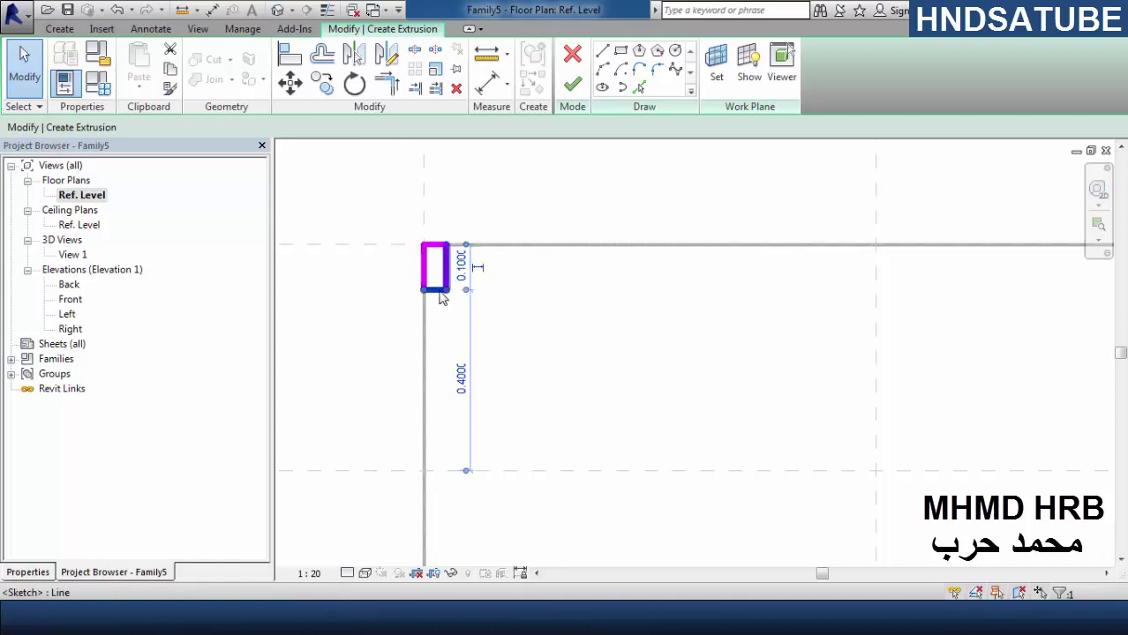
left_click(444, 263)
left_click(432, 213)
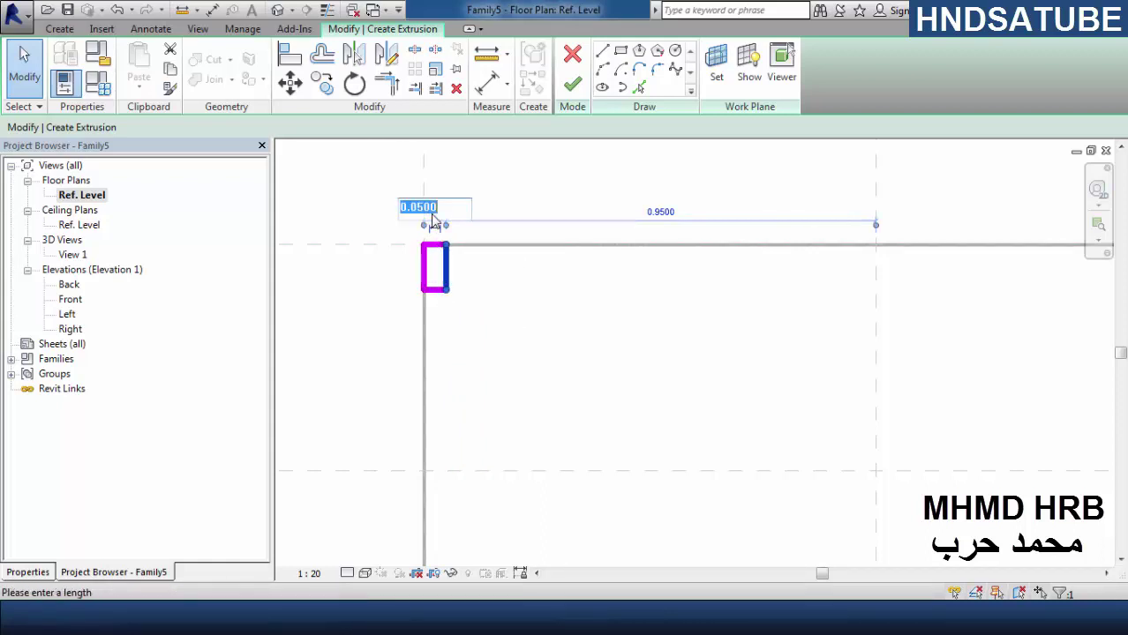
type(".1")
key("Return")
- Mirror a copy of the leg square about the Center (Left/Right) reference plane
scroll(516, 330, "down", 3)
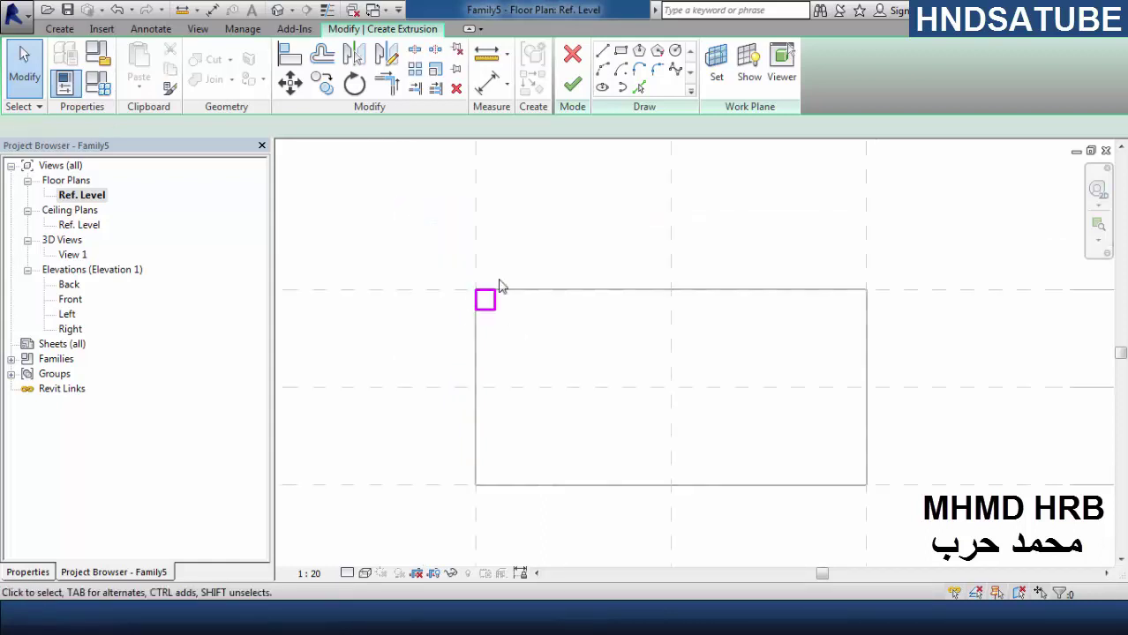
left_click_drag(400, 348, 520, 255)
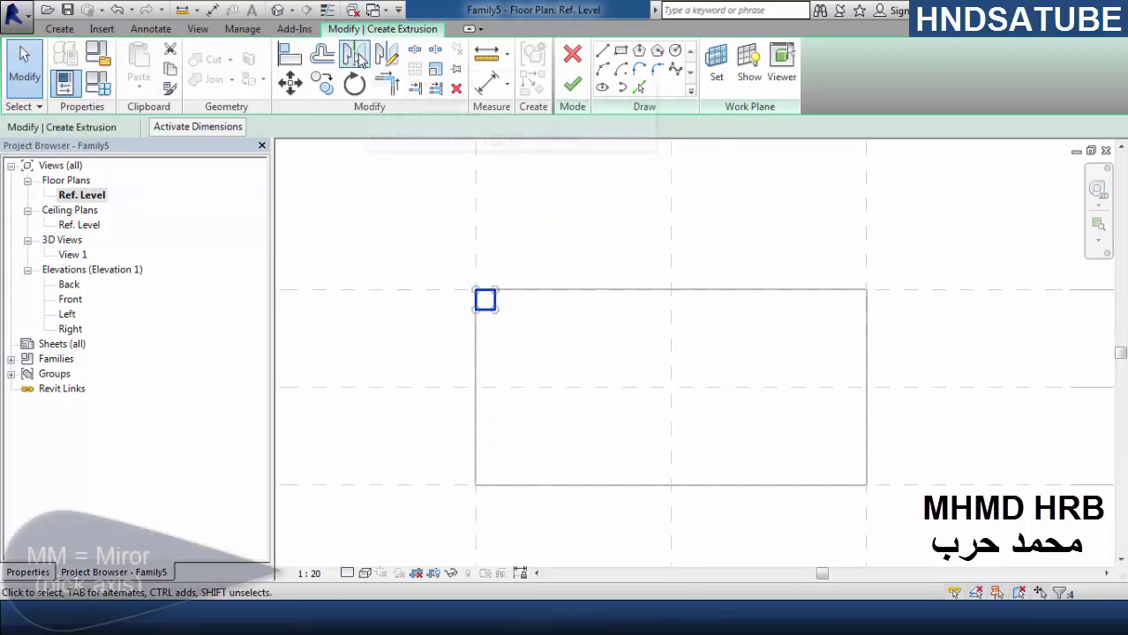
key("m")
key("m")
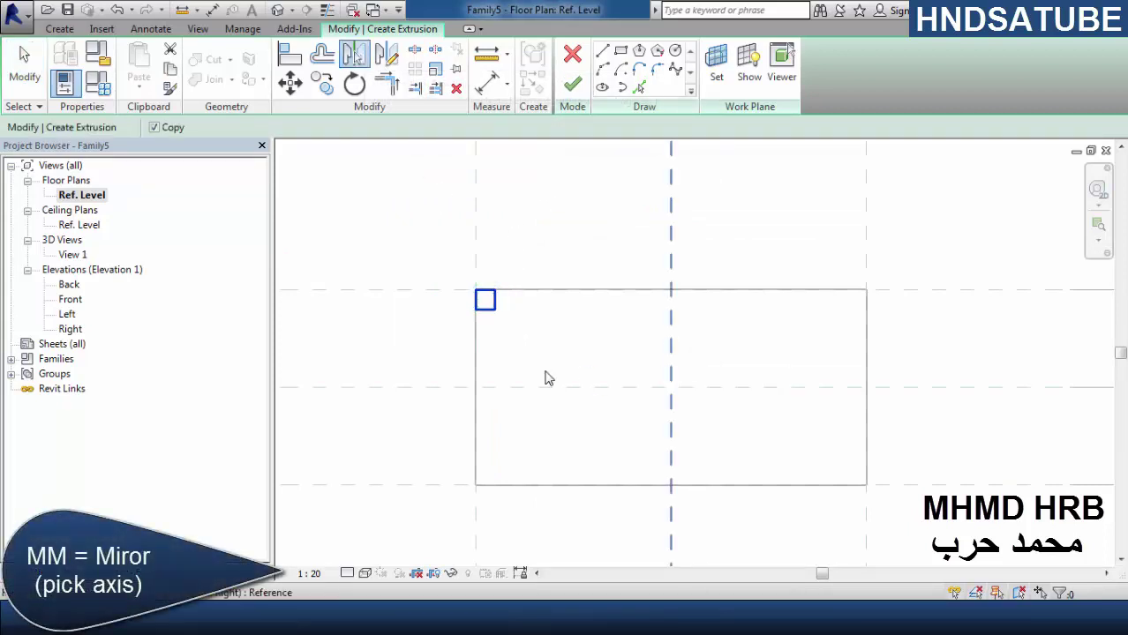
left_click(670, 378)
- Mirror copies of both upper leg squares about the Center (Front/Back) reference plane
left_click_drag(428, 353, 1005, 247)
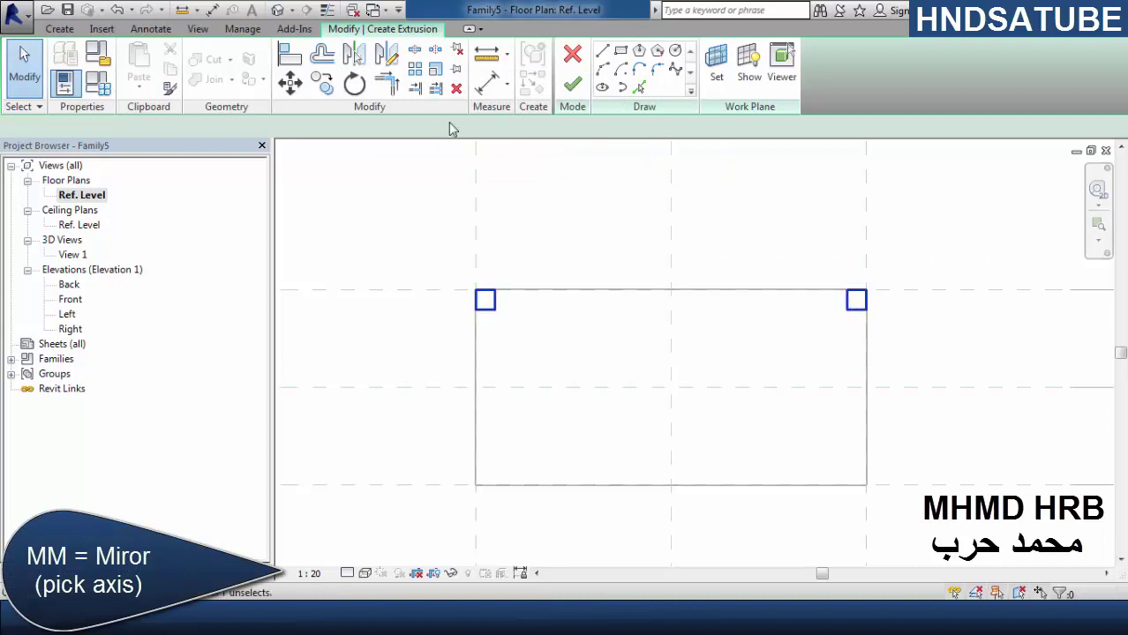
left_click(354, 53)
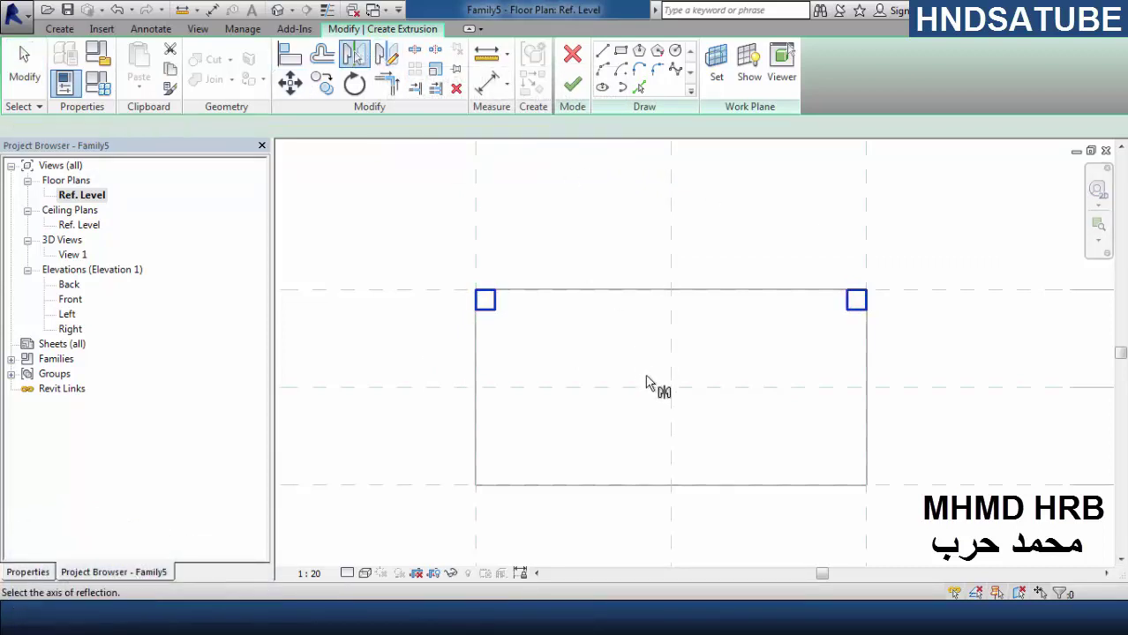
left_click(724, 389)
- Align the upper edge of the upper-left leg square to the tabletop's back reference plane and lock it
key("a")
key("l")
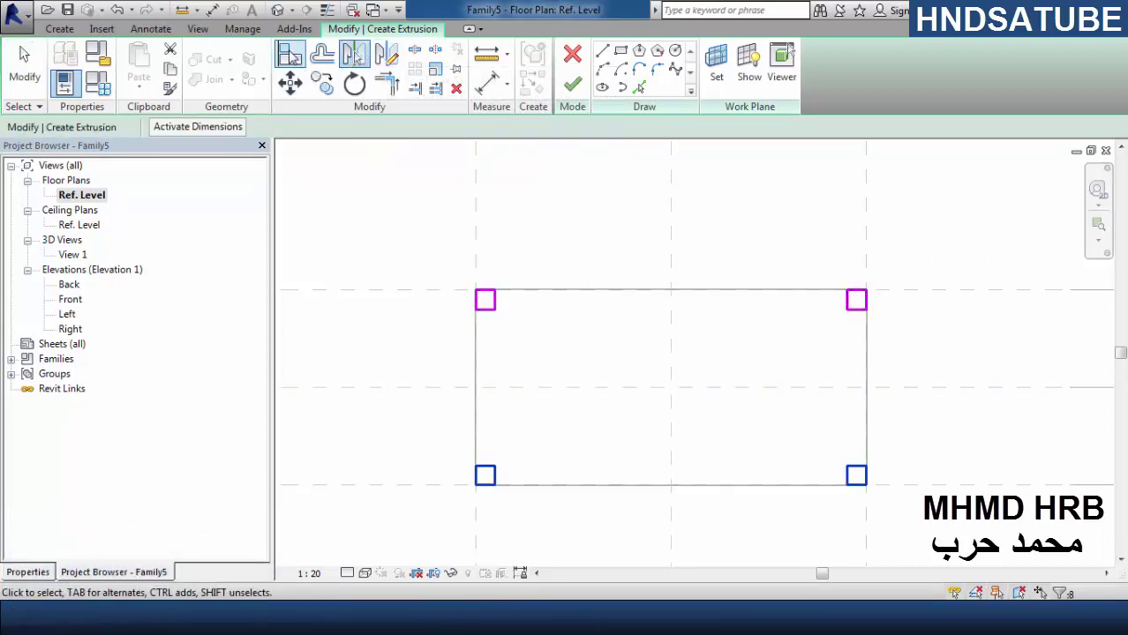
scroll(468, 266, "up", 2)
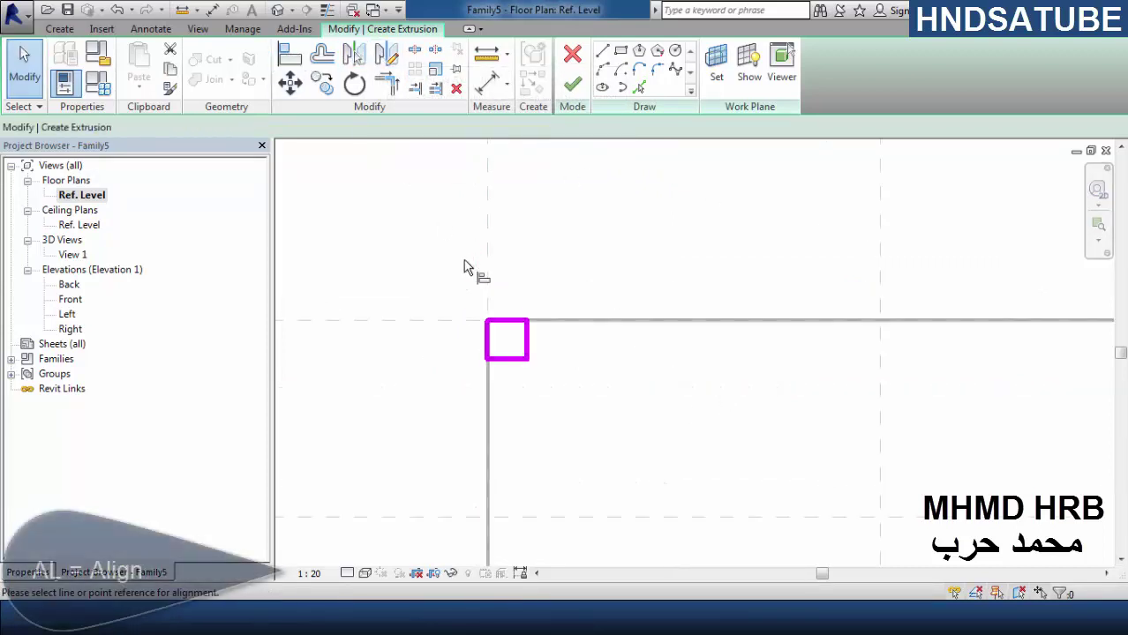
left_click(491, 365)
left_click(443, 324)
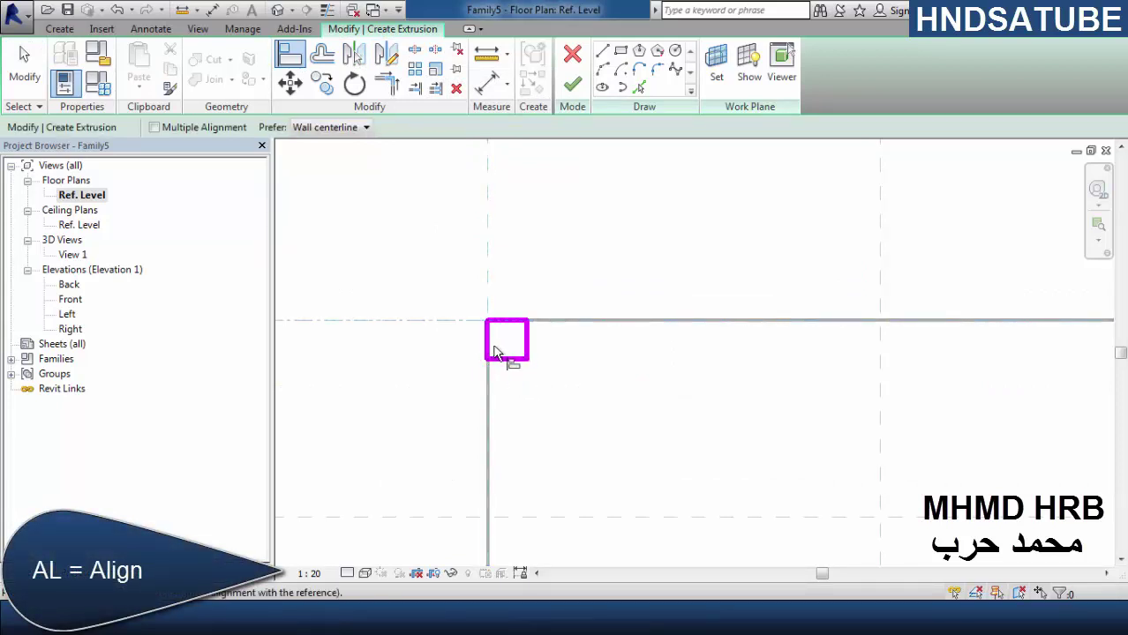
left_click(509, 321)
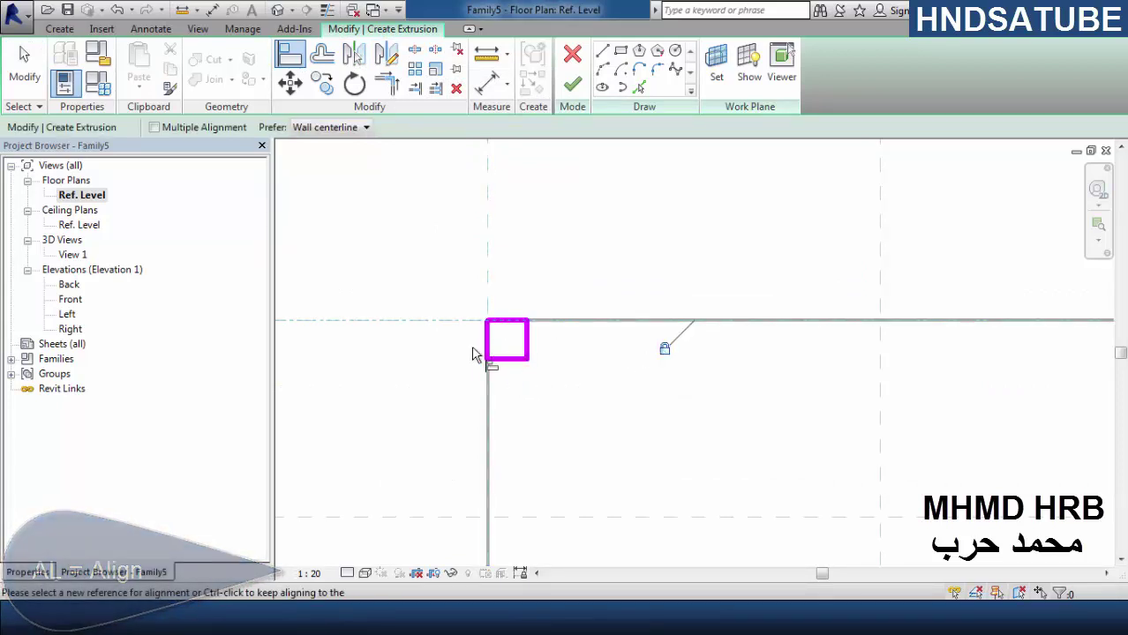
scroll(494, 348, "down", 3)
scroll(726, 336, "up", 1)
left_click(872, 336)
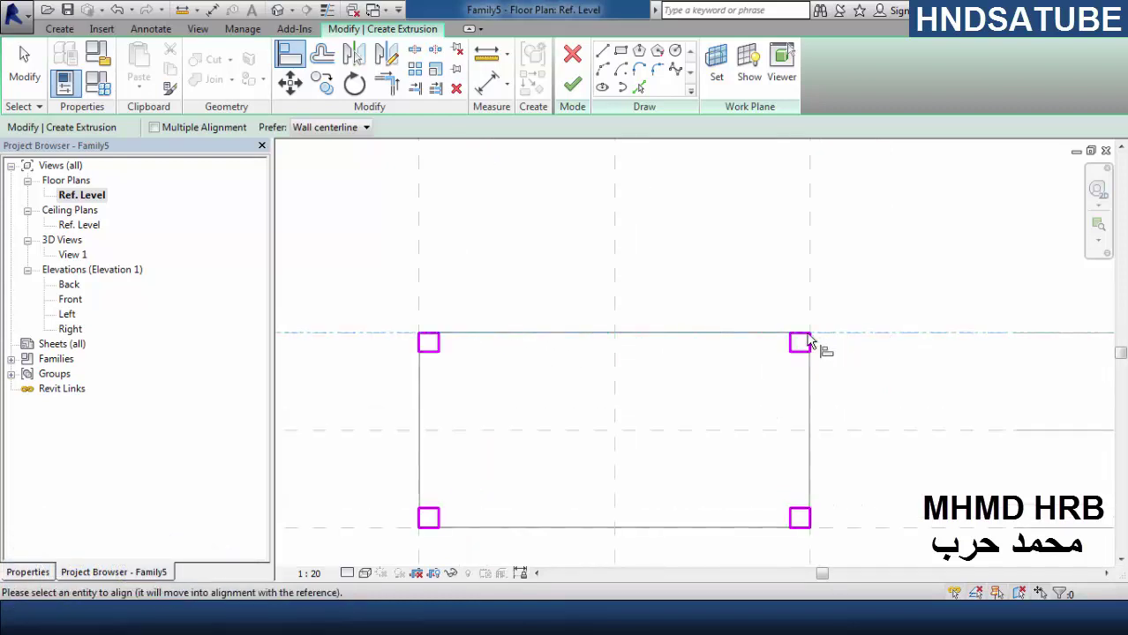
key("Escape")
key("Escape")
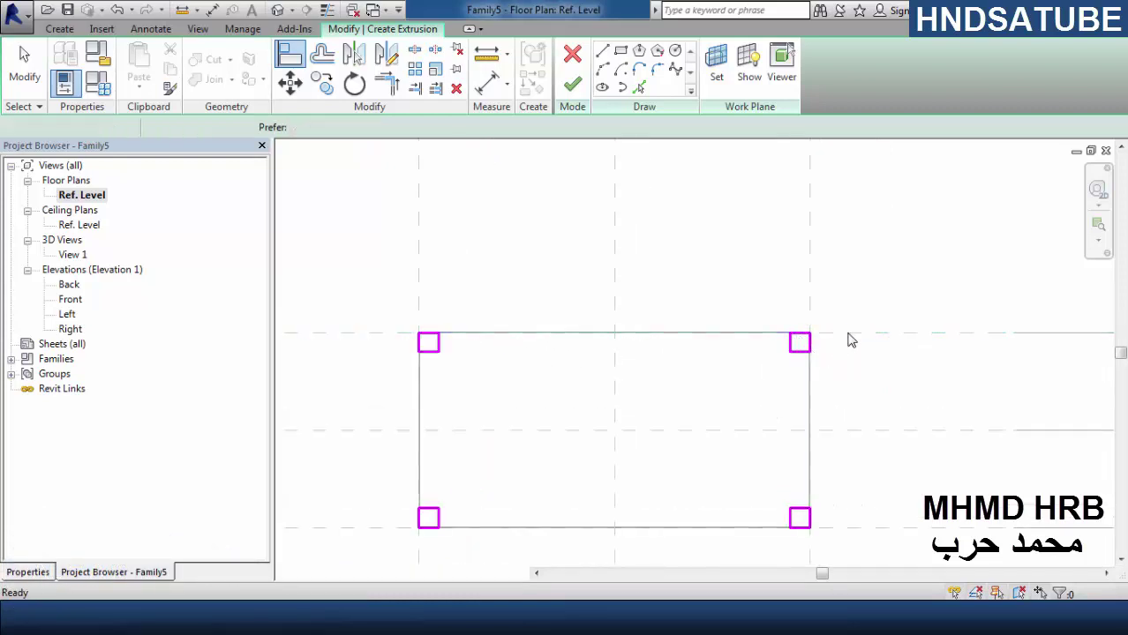
- Align the outer side edge of the upper-left leg square to the tabletop's left reference plane and lock it
scroll(349, 346, "up", 3)
left_click(289, 55)
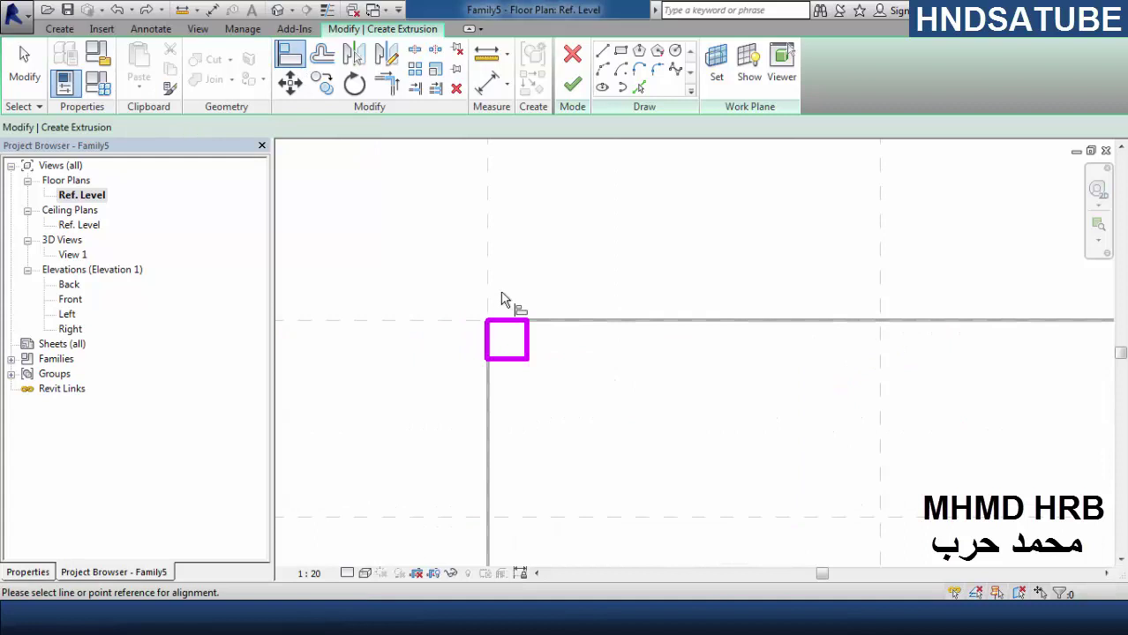
left_click(489, 338)
scroll(607, 394, "down", 2)
- Align and lock the upper-right leg square's upper and right edges to the back and right reference planes
middle_click_drag(811, 436, 680, 421)
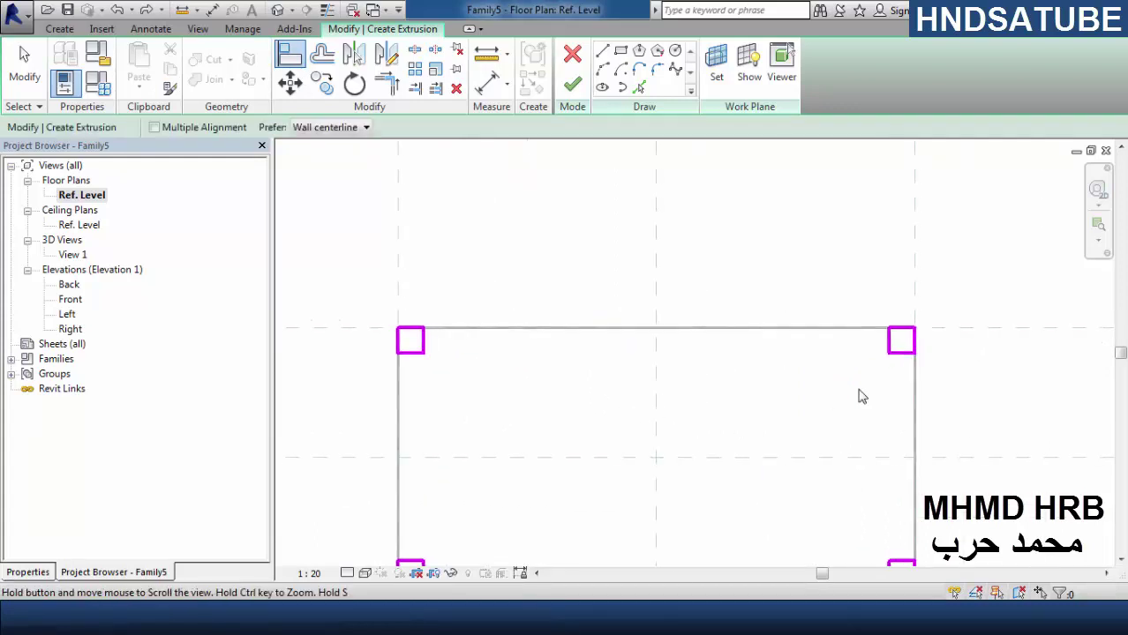
scroll(967, 353, "up", 2)
left_click(863, 312)
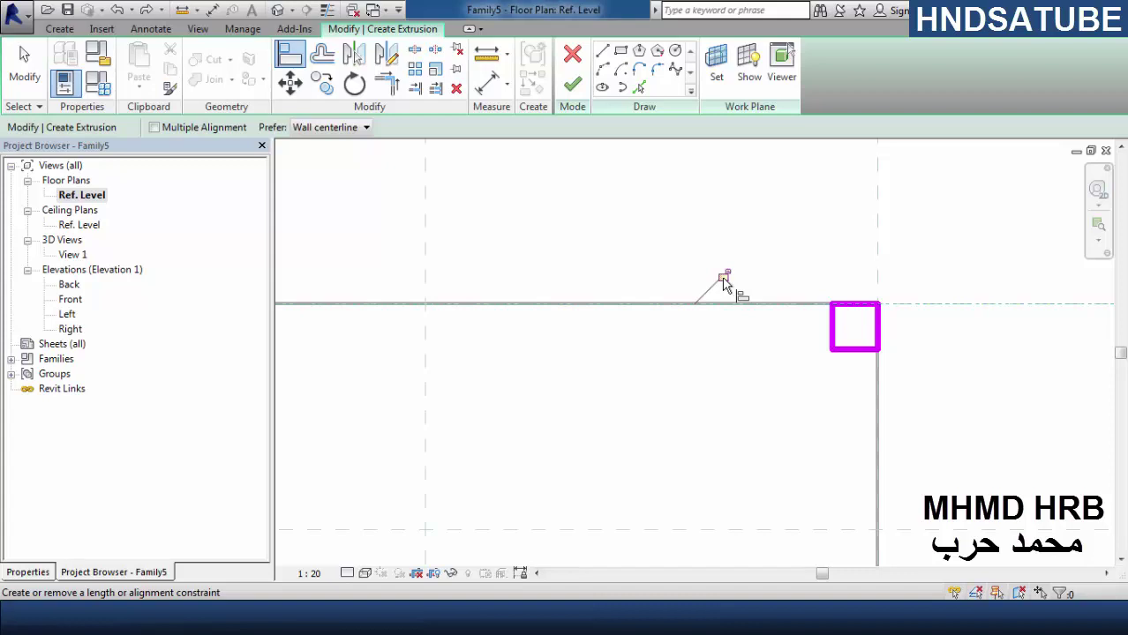
left_click(880, 284)
left_click(877, 328)
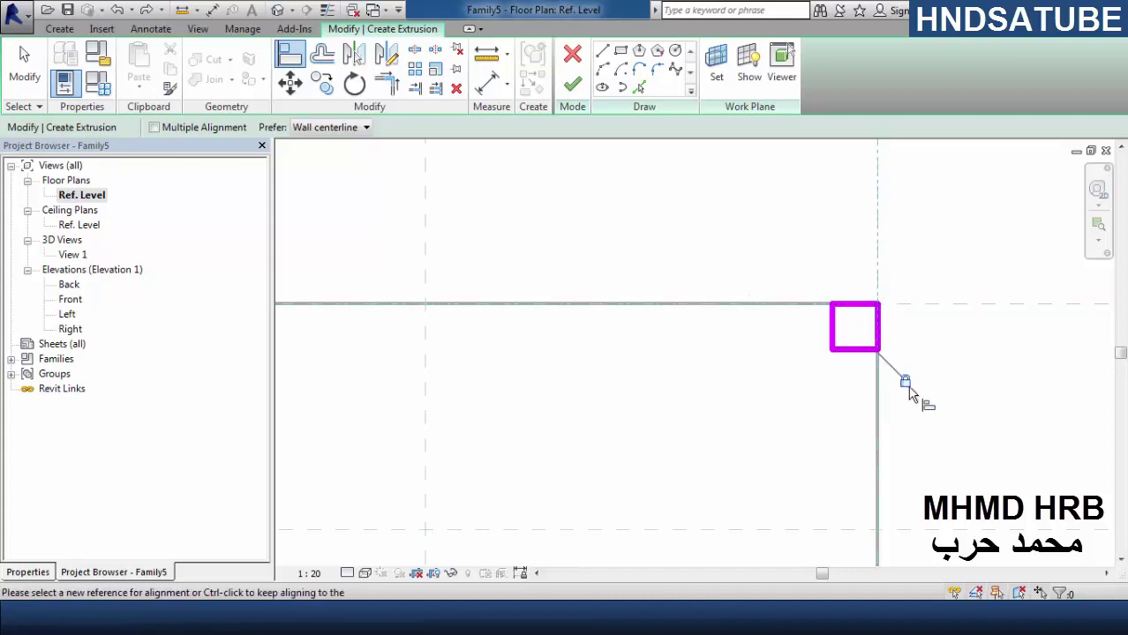
- Align and lock the outer edges of the two lower leg squares to the right, front and left reference planes
scroll(765, 370, "down", 2)
middle_click_drag(765, 370, 788, 304)
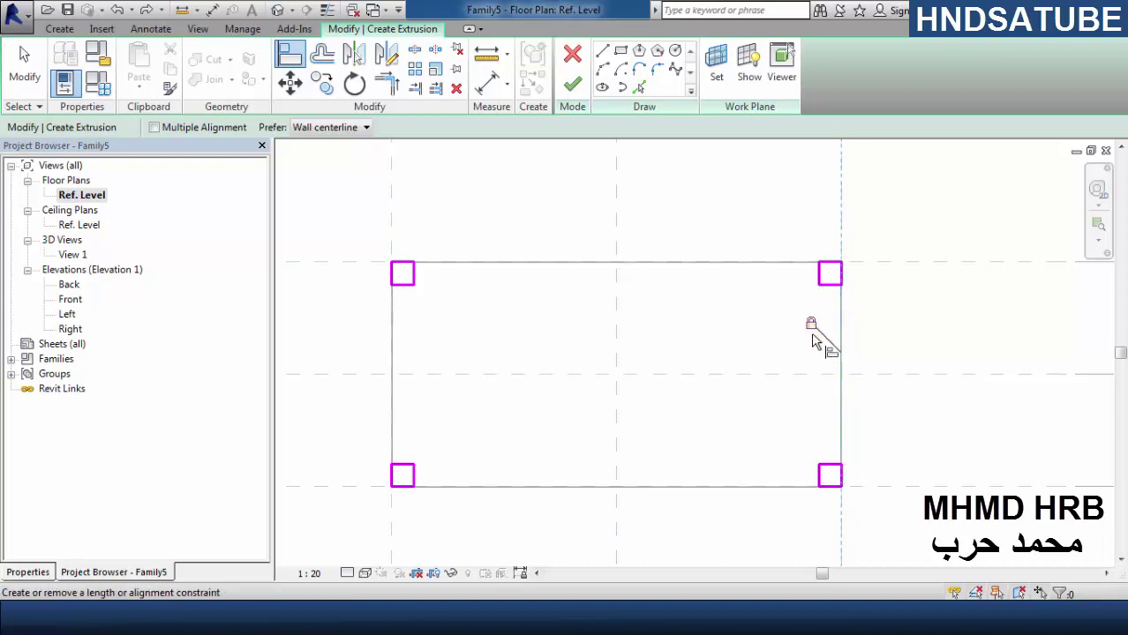
left_click(826, 491)
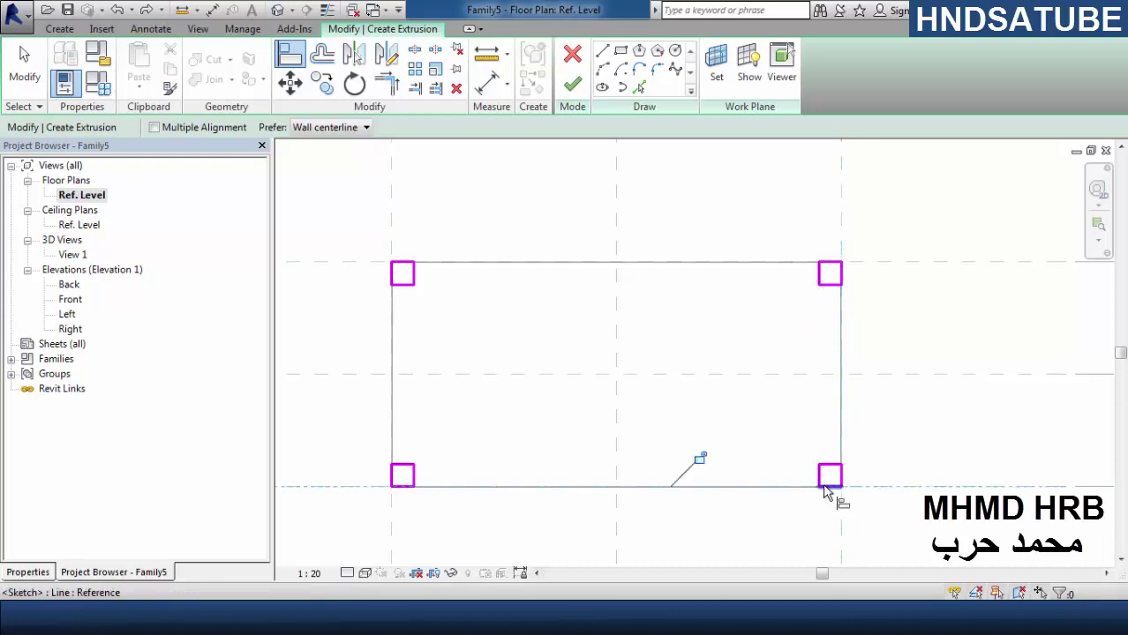
left_click(393, 521)
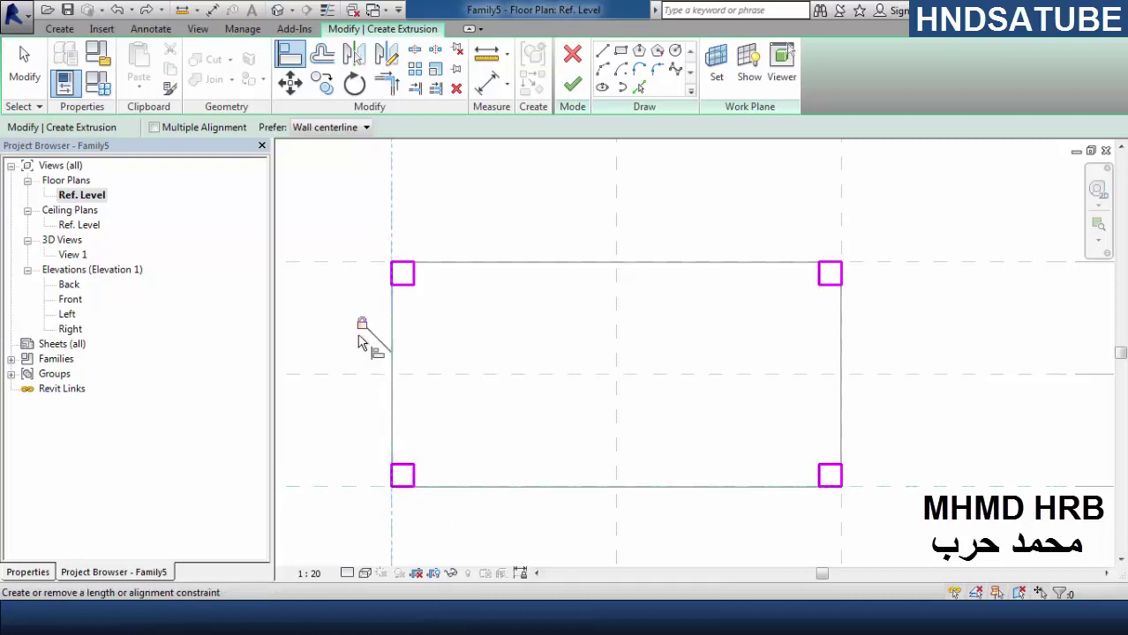
- Align and lock the lower-left leg square to the lower reference plane and the inner vertical edges of the two left squares to each other
left_click(369, 486)
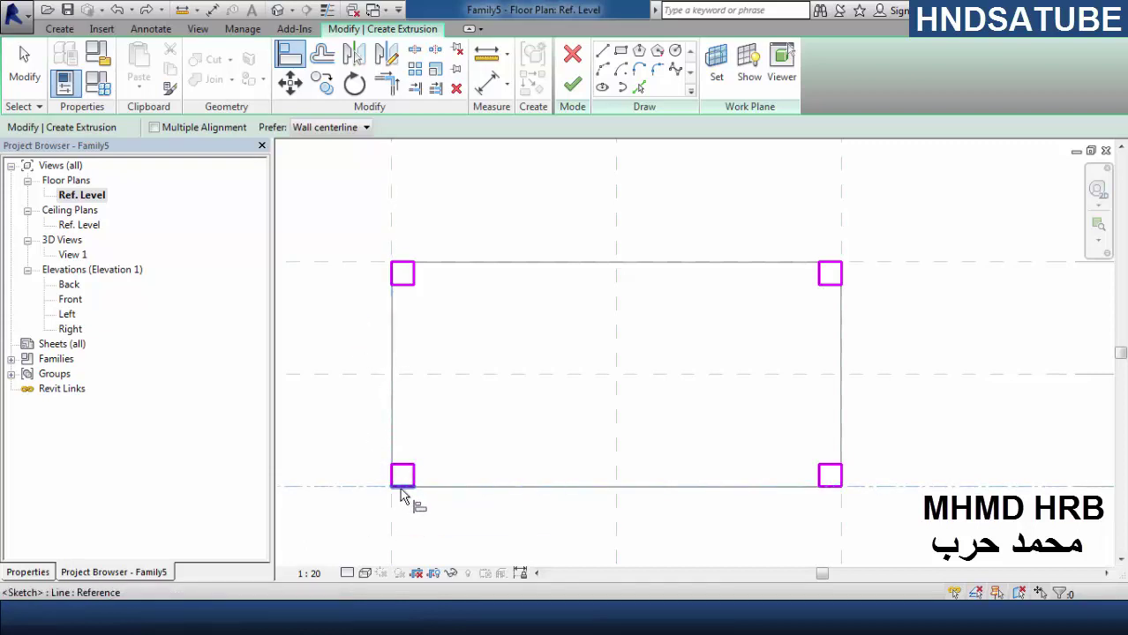
left_click(618, 485)
left_click(413, 375)
left_click(411, 274)
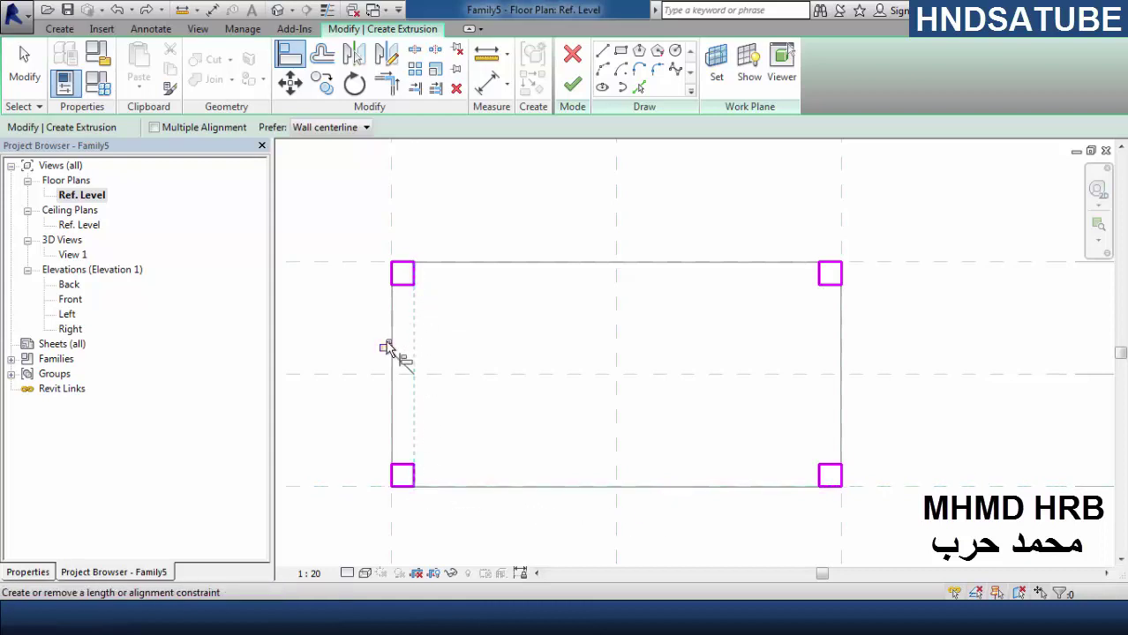
- Align and lock the remaining inner edges between the upper pair, the right pair and the lower pair of leg squares
left_click(403, 291)
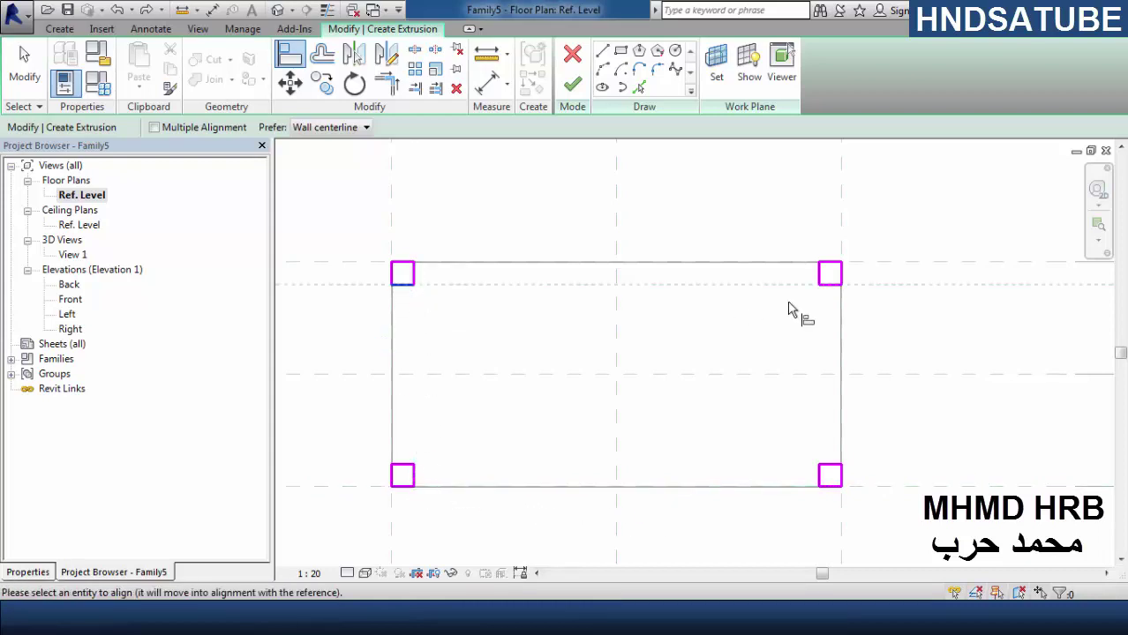
left_click(836, 287)
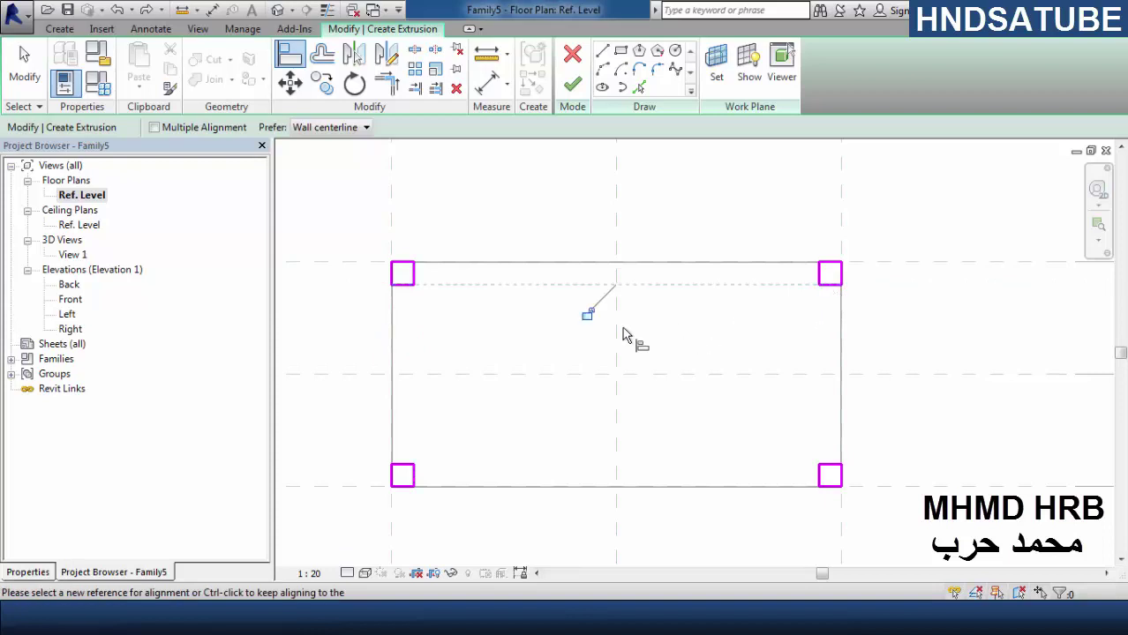
left_click(821, 470)
left_click(833, 291)
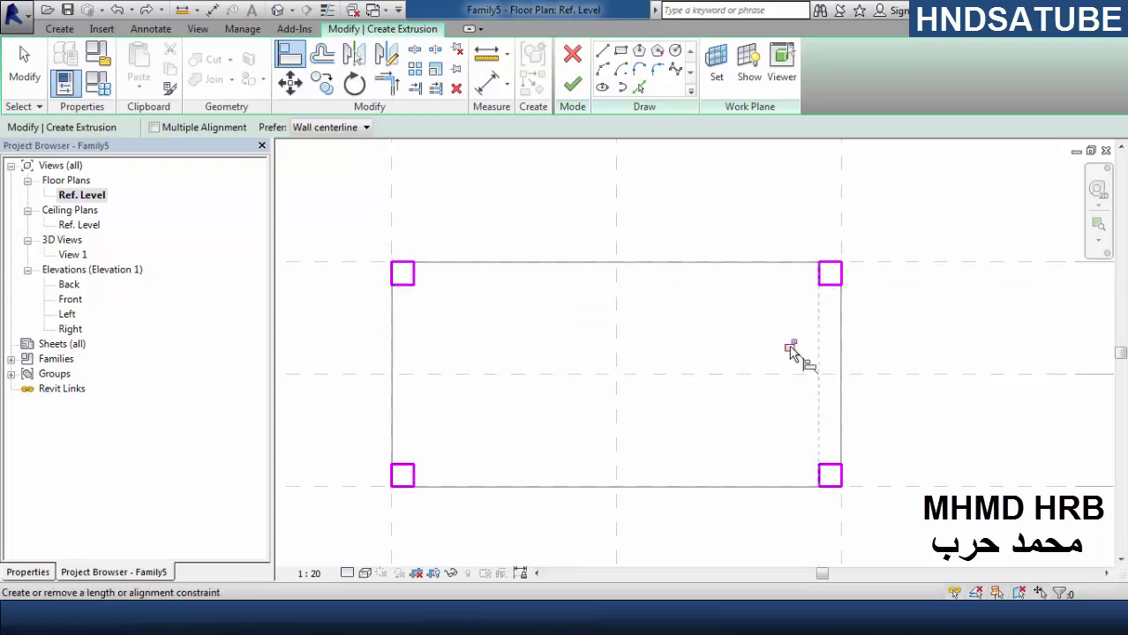
left_click(841, 467)
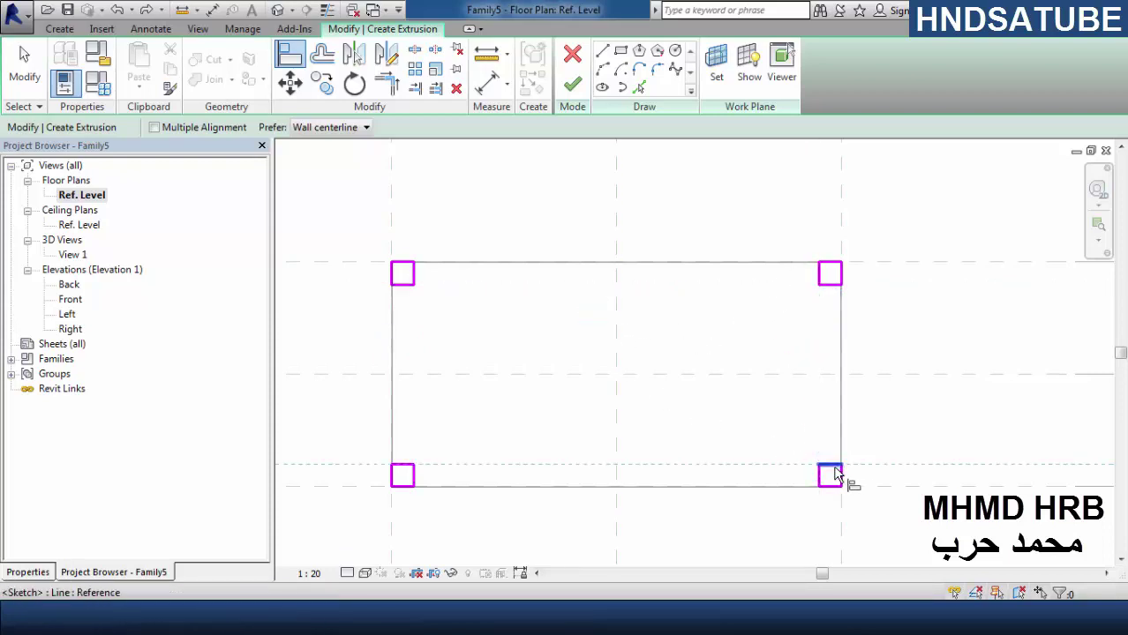
left_click(415, 471)
left_click(645, 437)
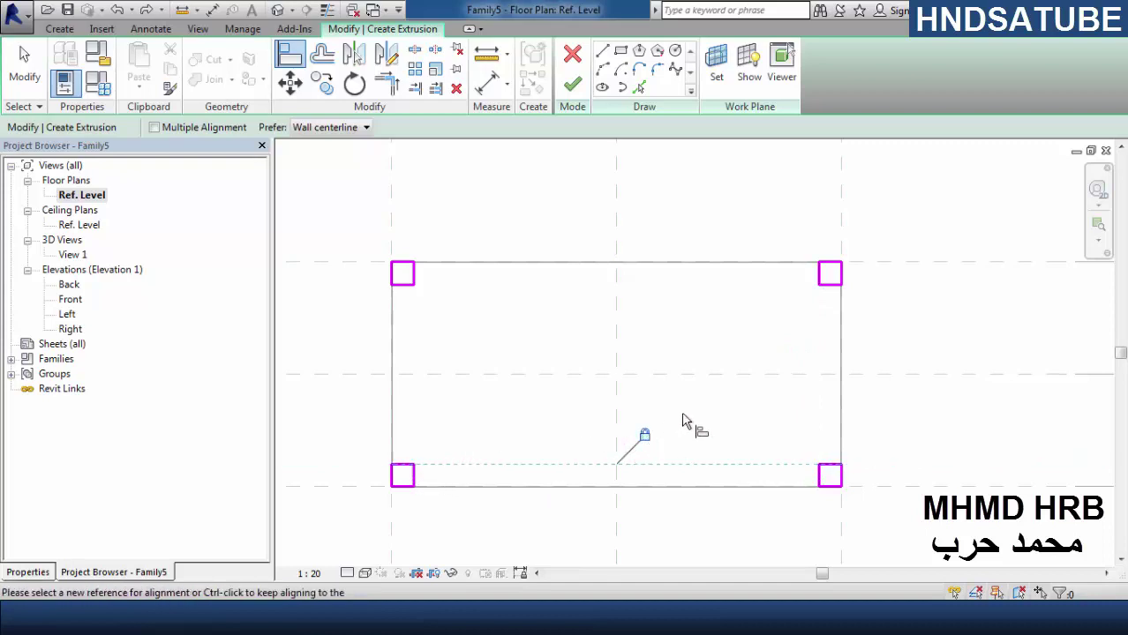
- Set the leg extrusion's end to 0.7 and finish the extrusion sketch
left_click(29, 572)
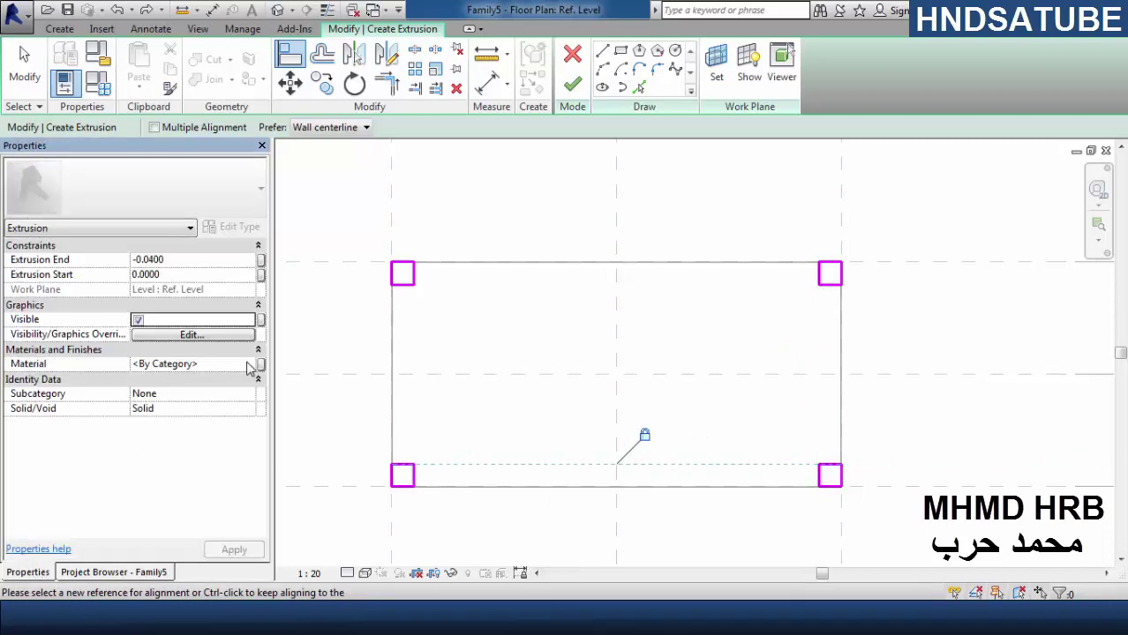
left_click(179, 263)
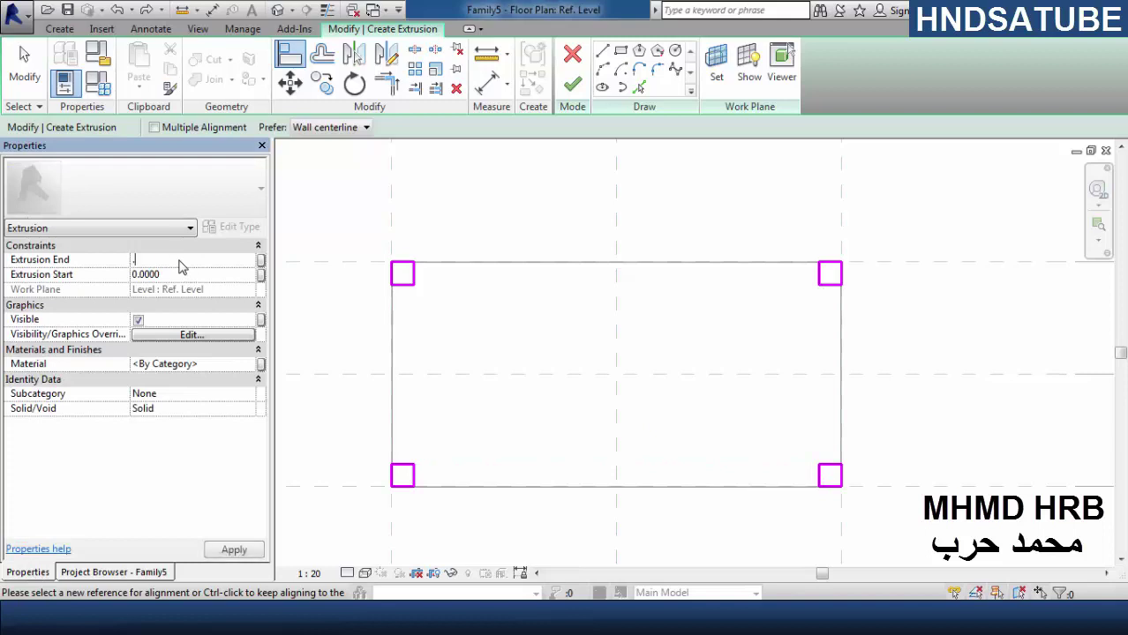
type(".7")
left_click(232, 552)
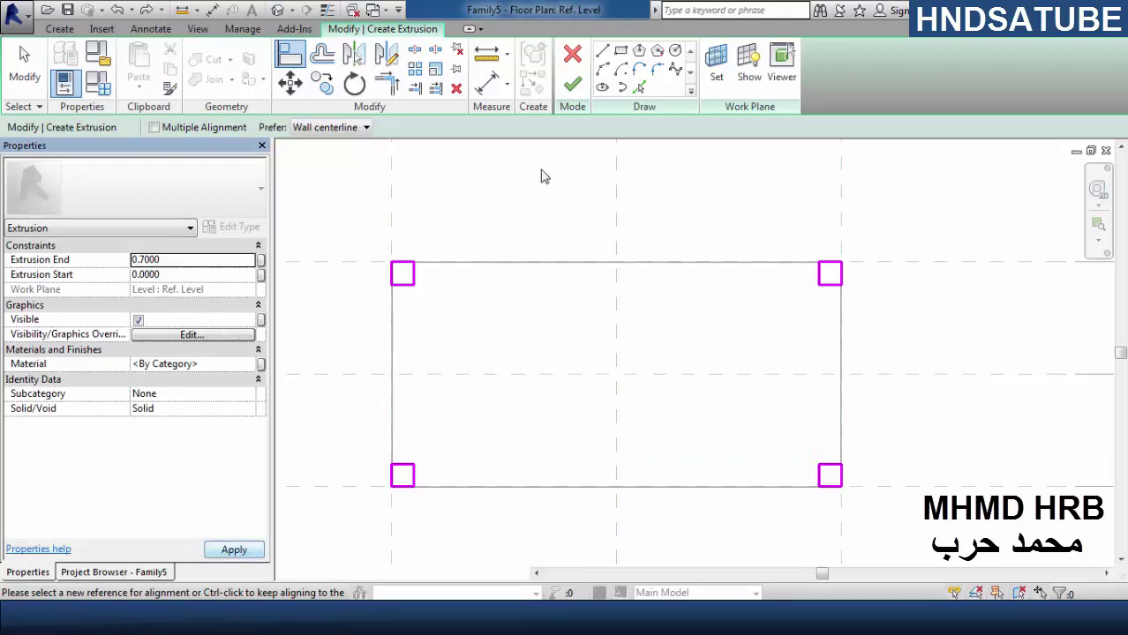
left_click(571, 89)
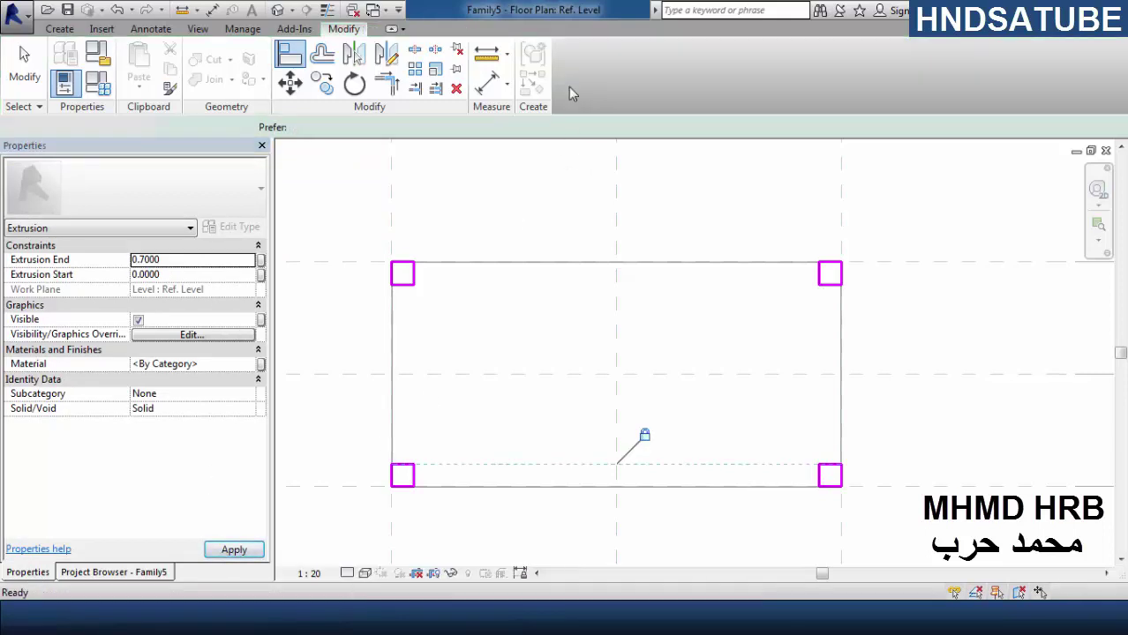
- In the Left elevation, lower the top of the leg extrusion to the tabletop's underside and lock it there
left_click(113, 573)
double_click(68, 314)
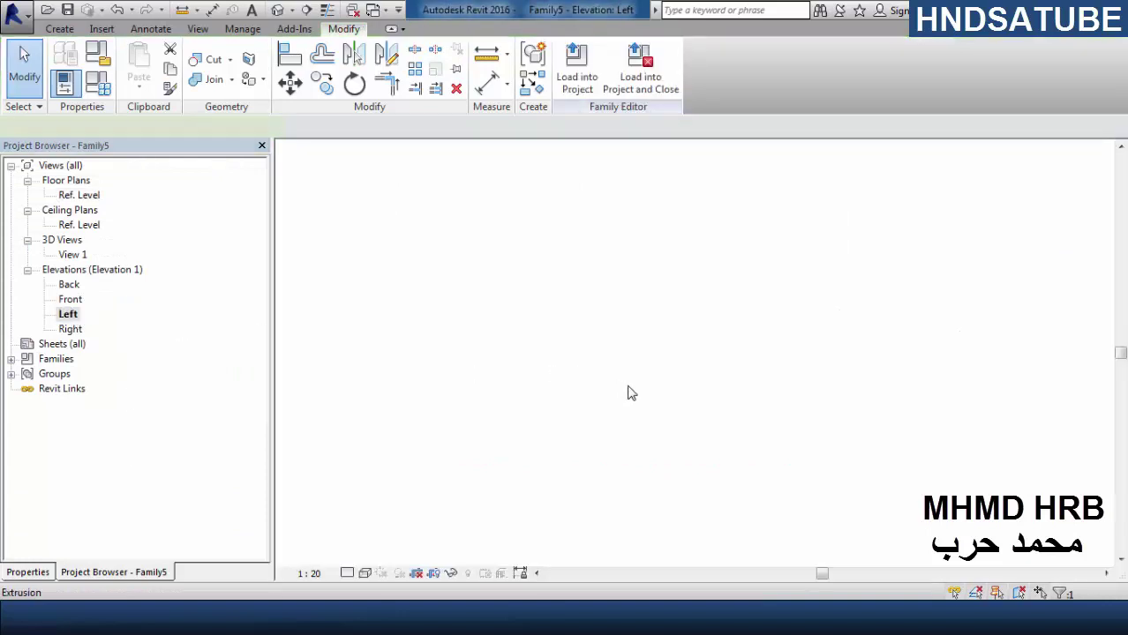
scroll(602, 398, "up", 2)
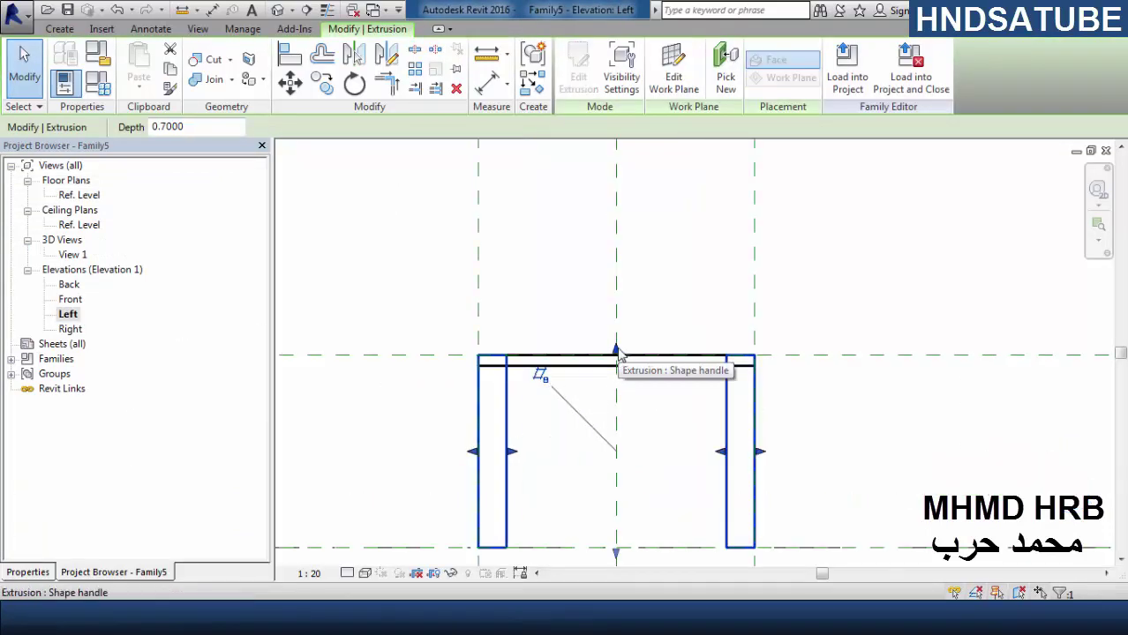
left_click_drag(617, 353, 617, 362)
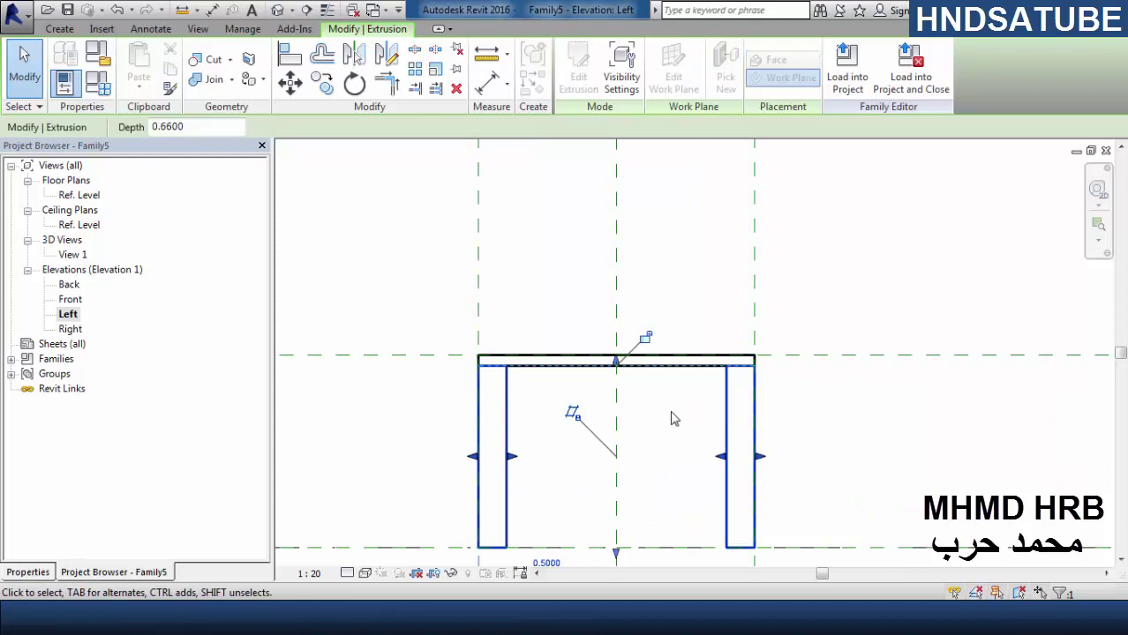
left_click(648, 341)
- Align and lock the bottom of the table legs to the reference level in the elevation
scroll(655, 264, "down", 1)
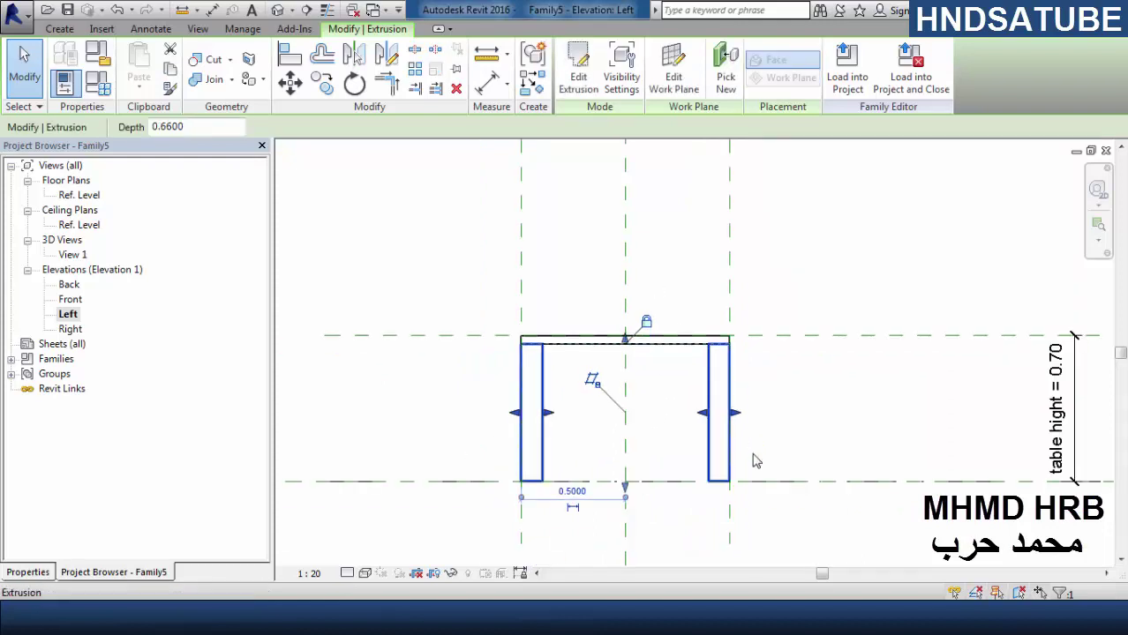
key("a")
key("l")
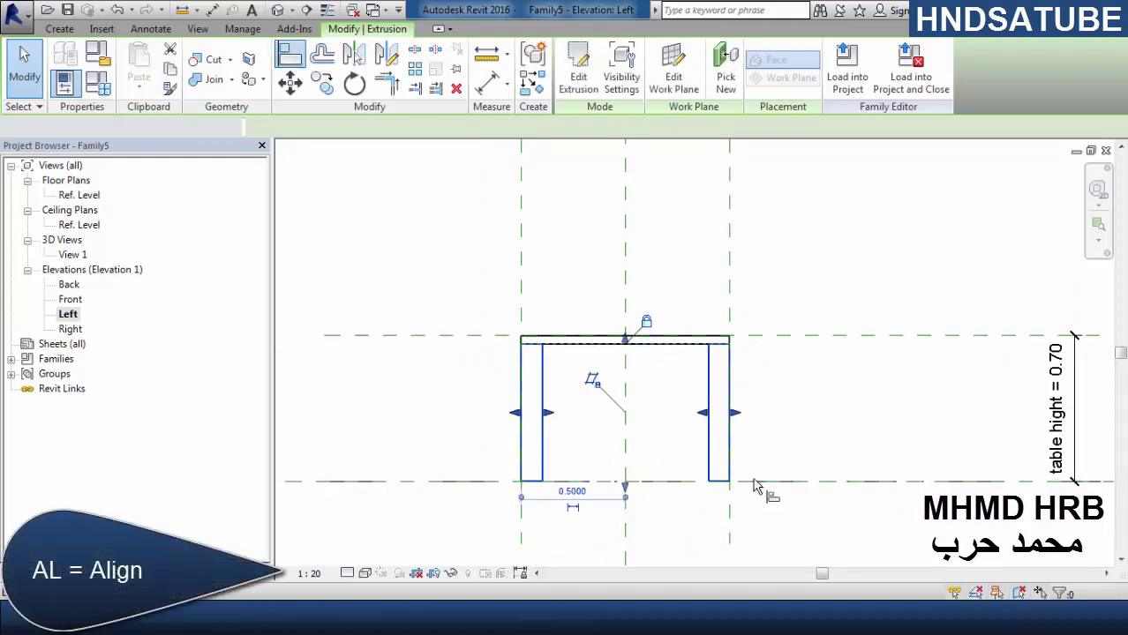
key("a")
key("l")
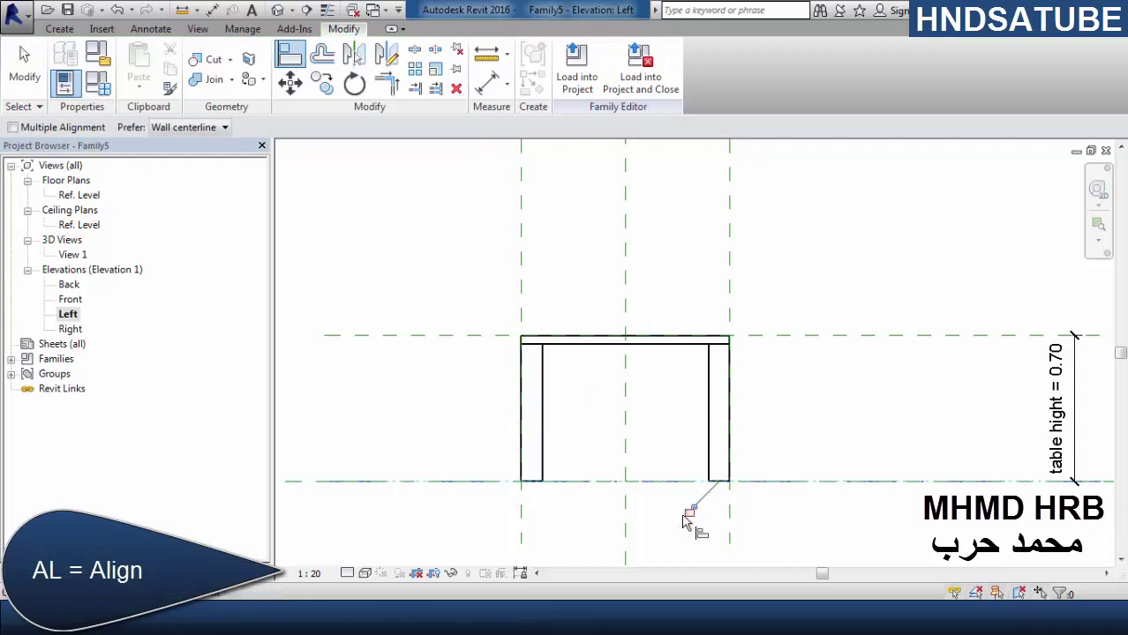
left_click(25, 64)
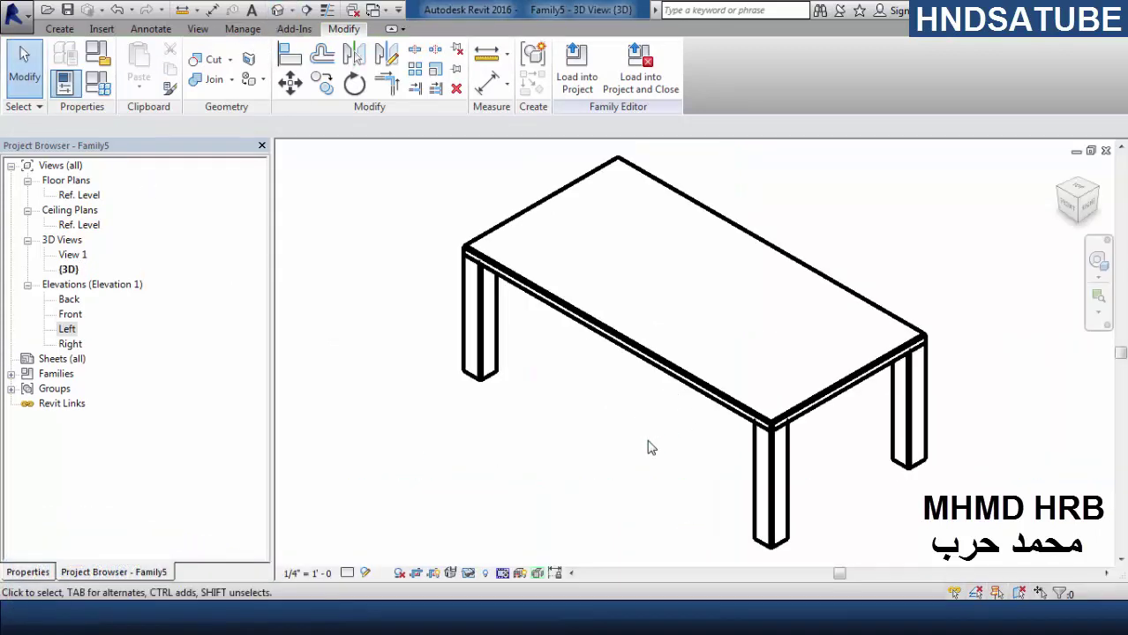
- Show the table in the 3D view with the Realistic visual style and edges hidden
middle_click_drag(649, 446, 635, 420, "shift")
left_click(364, 573)
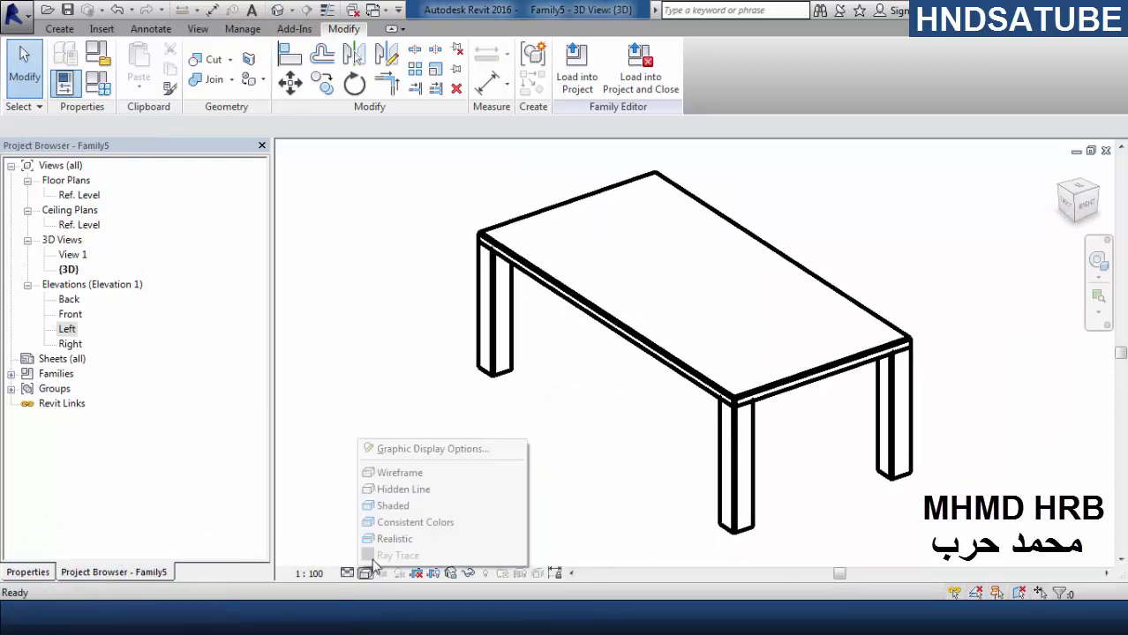
left_click(393, 539)
left_click(365, 573)
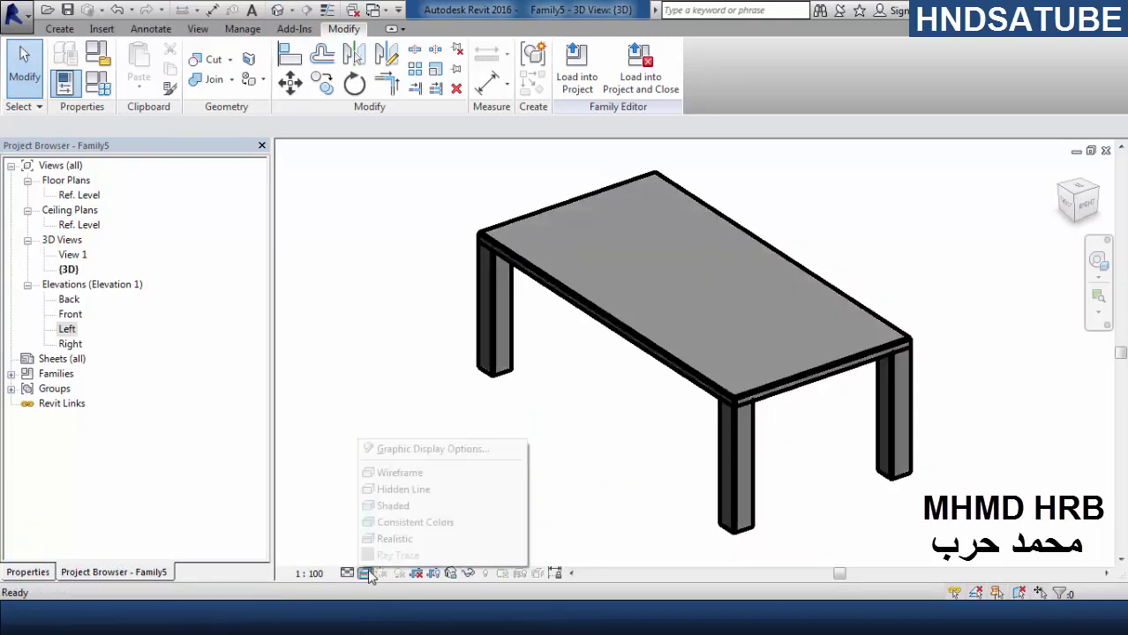
left_click(420, 448)
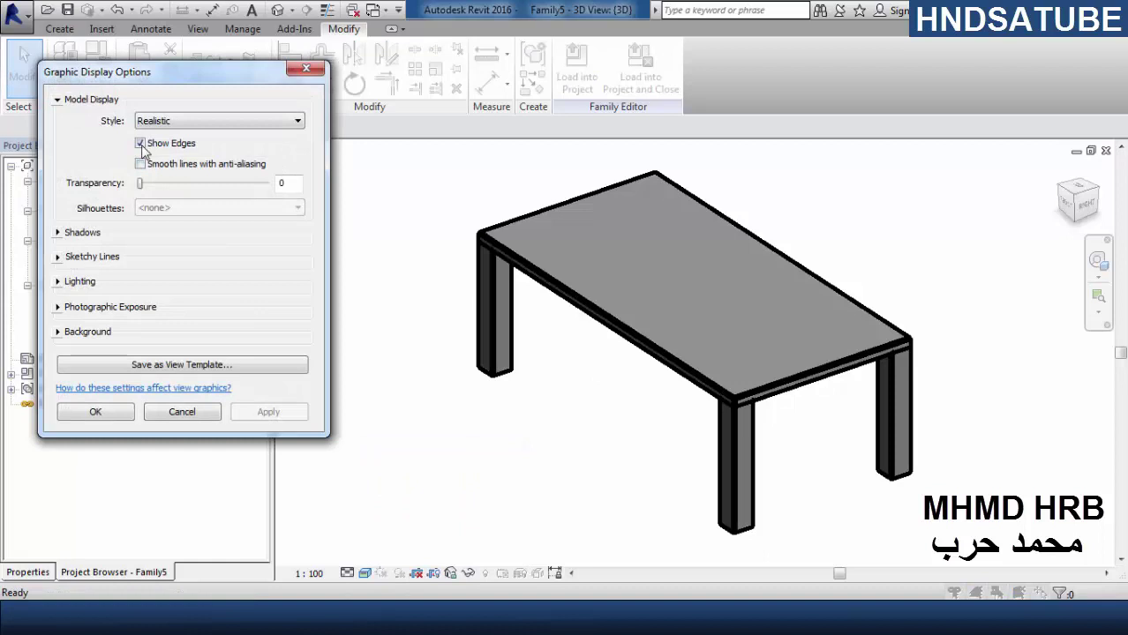
left_click(140, 144)
left_click(95, 413)
- Test the family parameters by applying a table hight of 1, a table lenght of 3 and a table width of 2
scroll(370, 361, "down", 1)
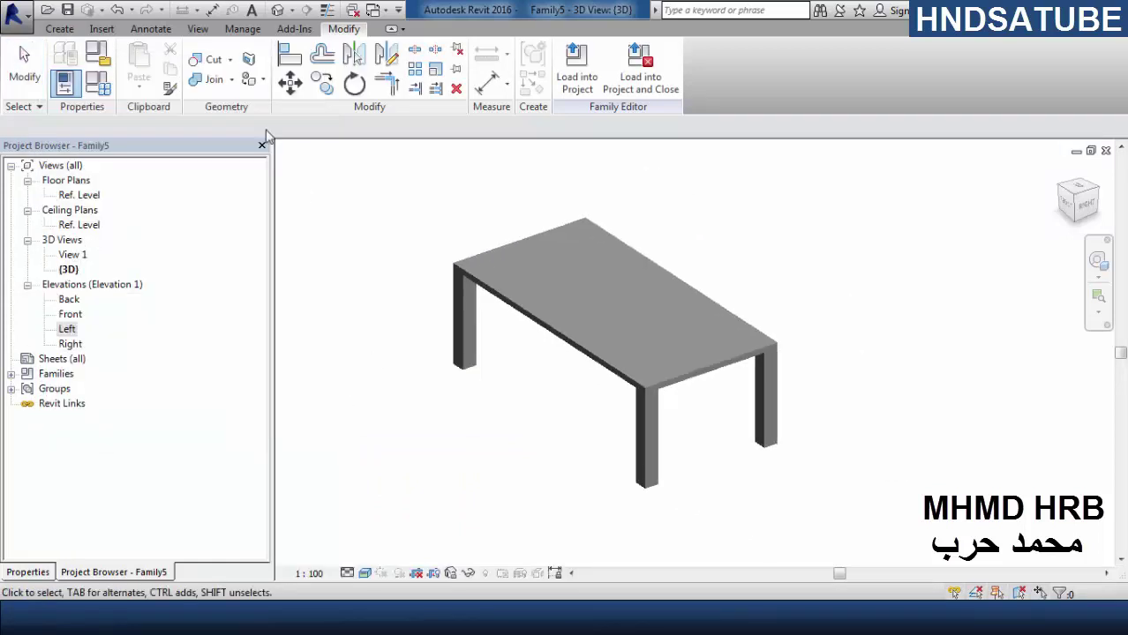
scroll(790, 304, "down", 2)
middle_click_drag(791, 305, 893, 324)
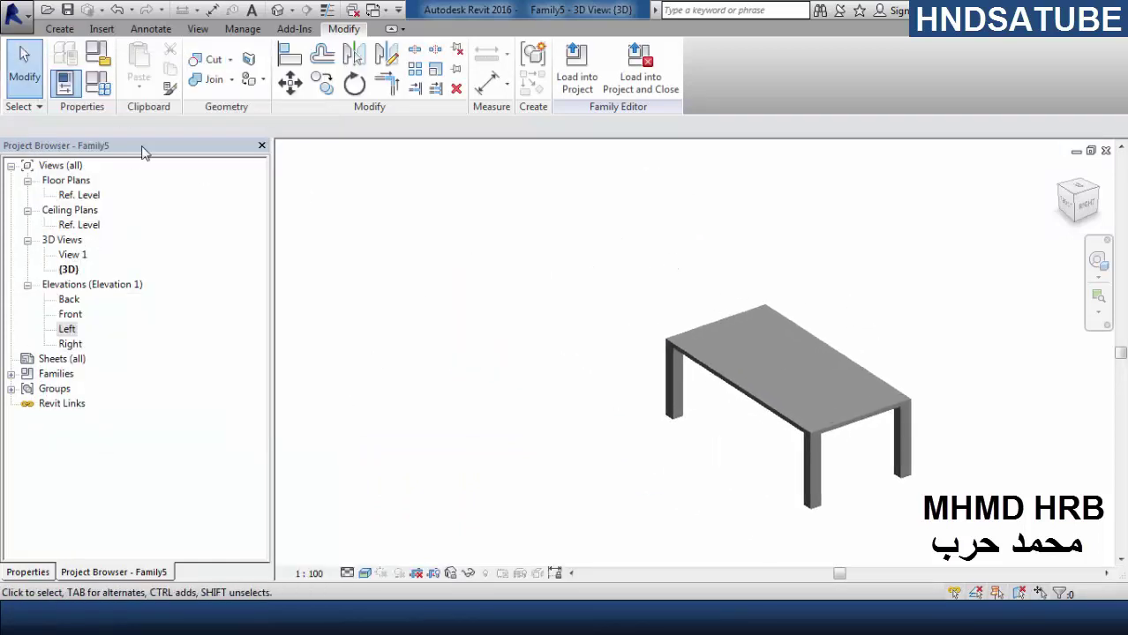
left_click(99, 93)
left_click_drag(833, 163, 260, 120)
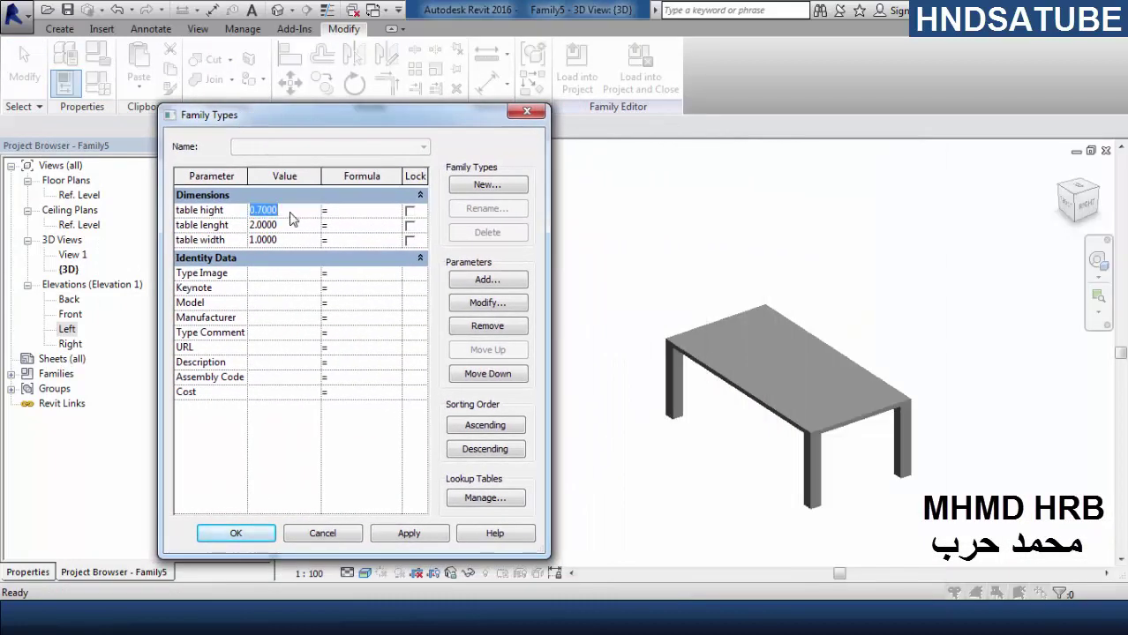
left_click(415, 535)
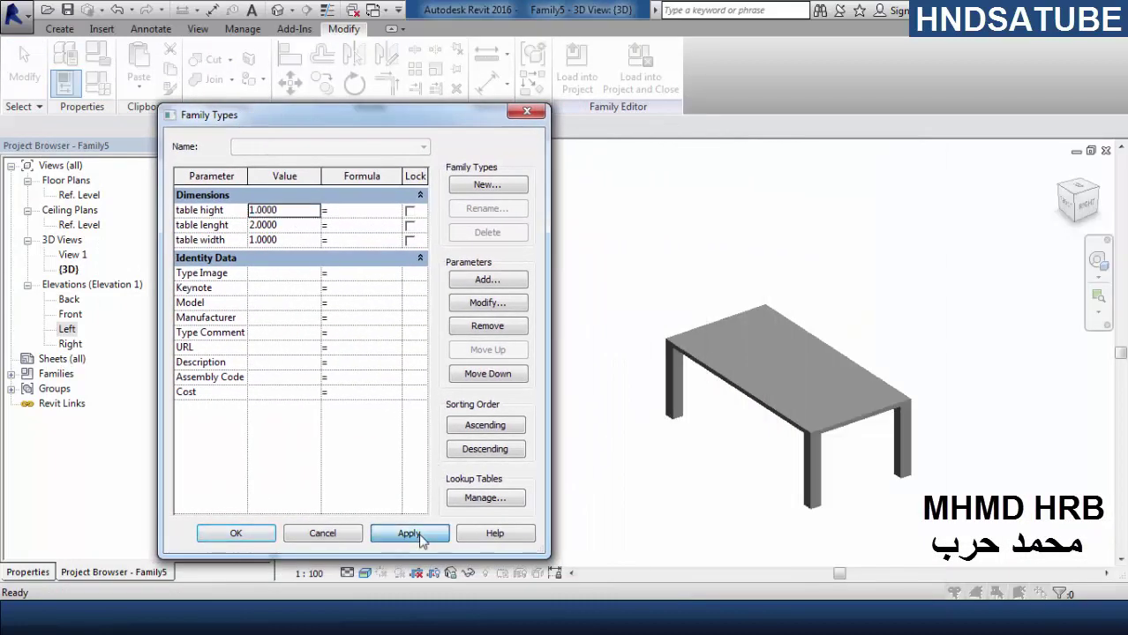
left_click(294, 233)
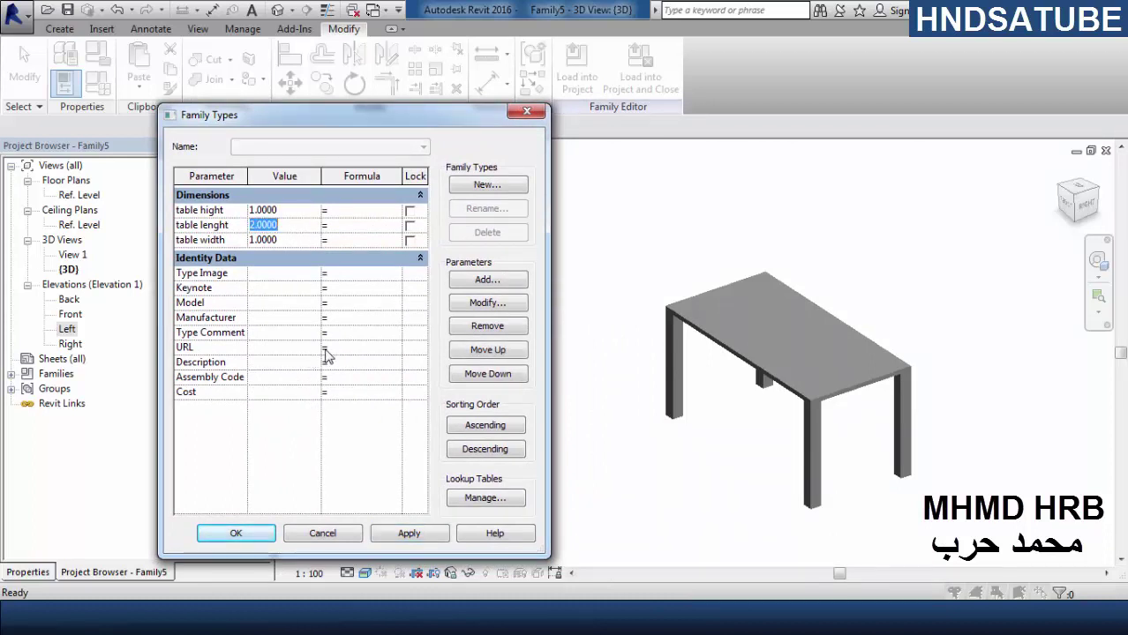
left_click(415, 536)
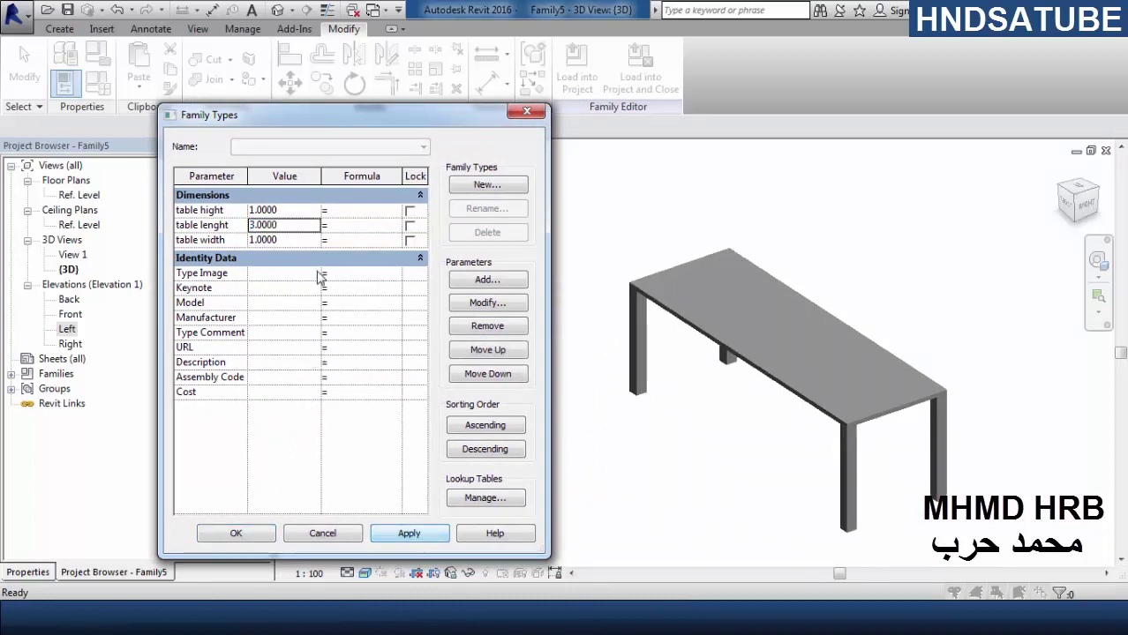
left_click(281, 241)
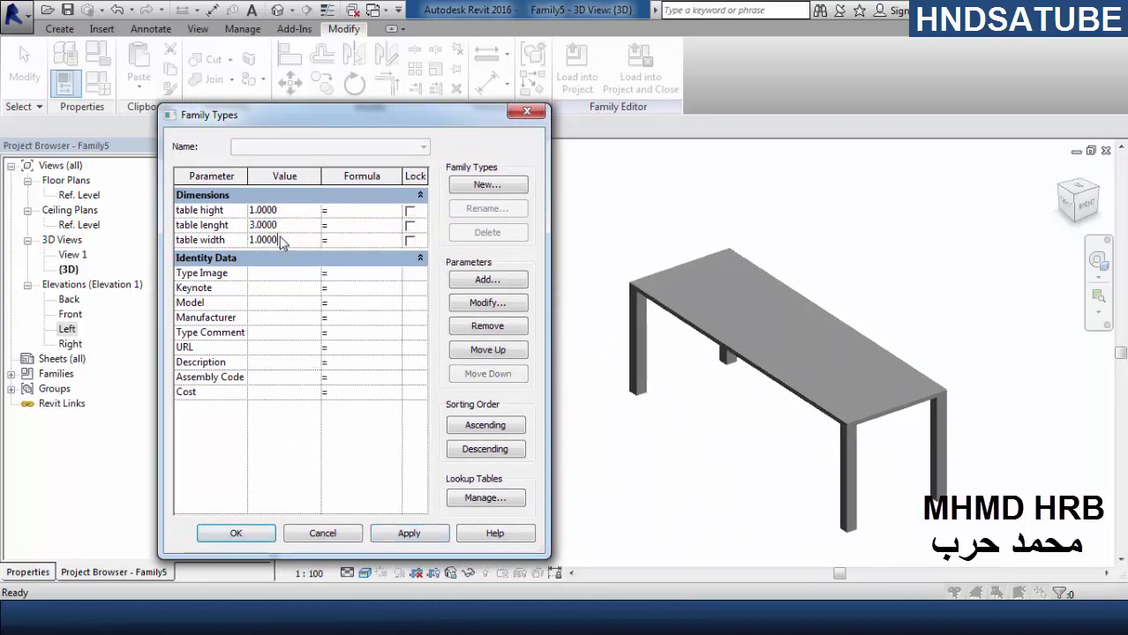
left_click(395, 535)
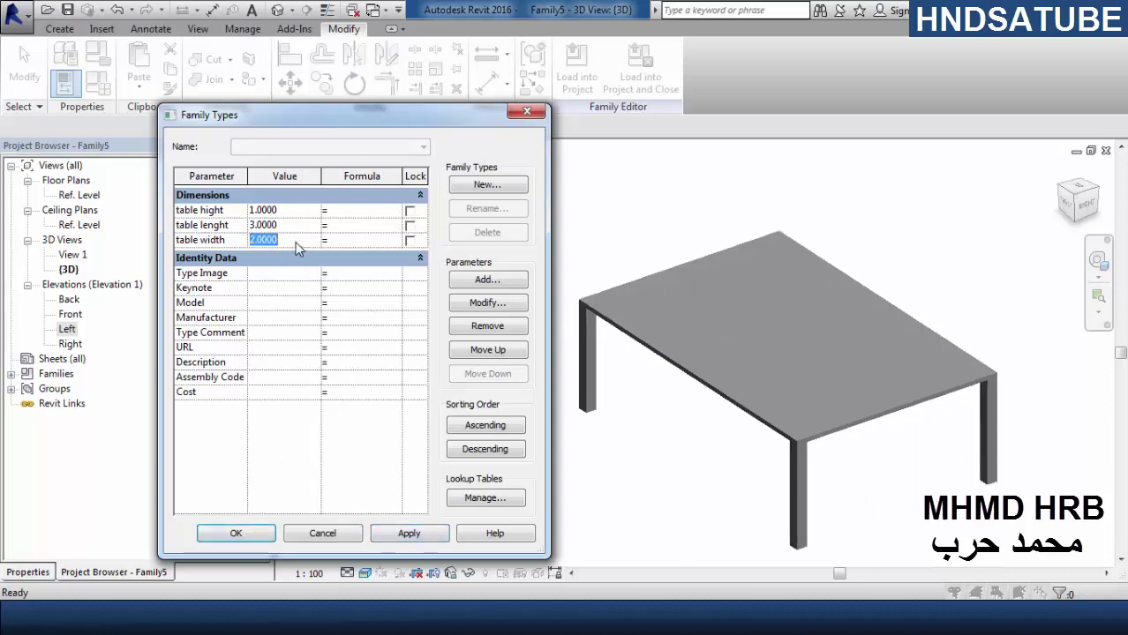
- Restore the family parameters to table hight 0.7, table lenght 2 and table width 1
left_click(286, 214)
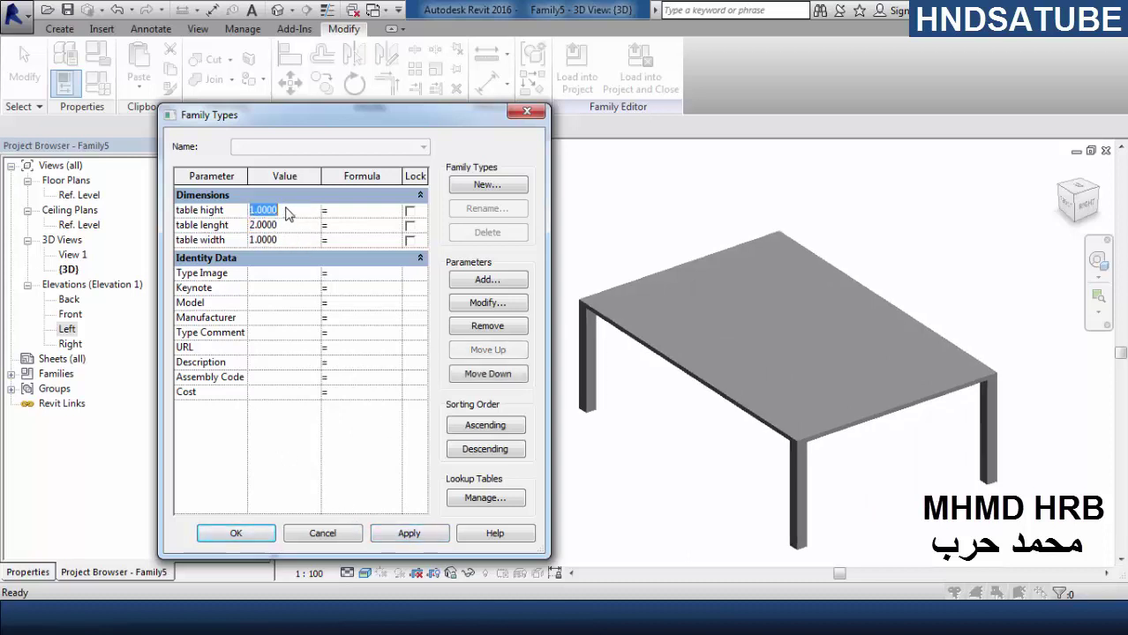
left_click(410, 534)
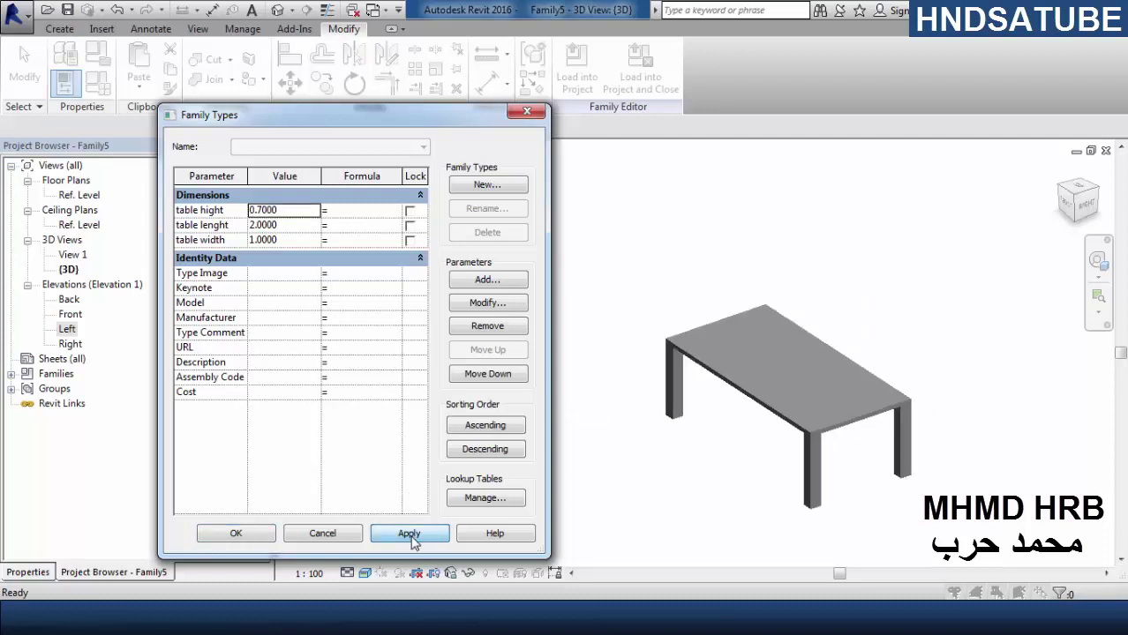
left_click(260, 537)
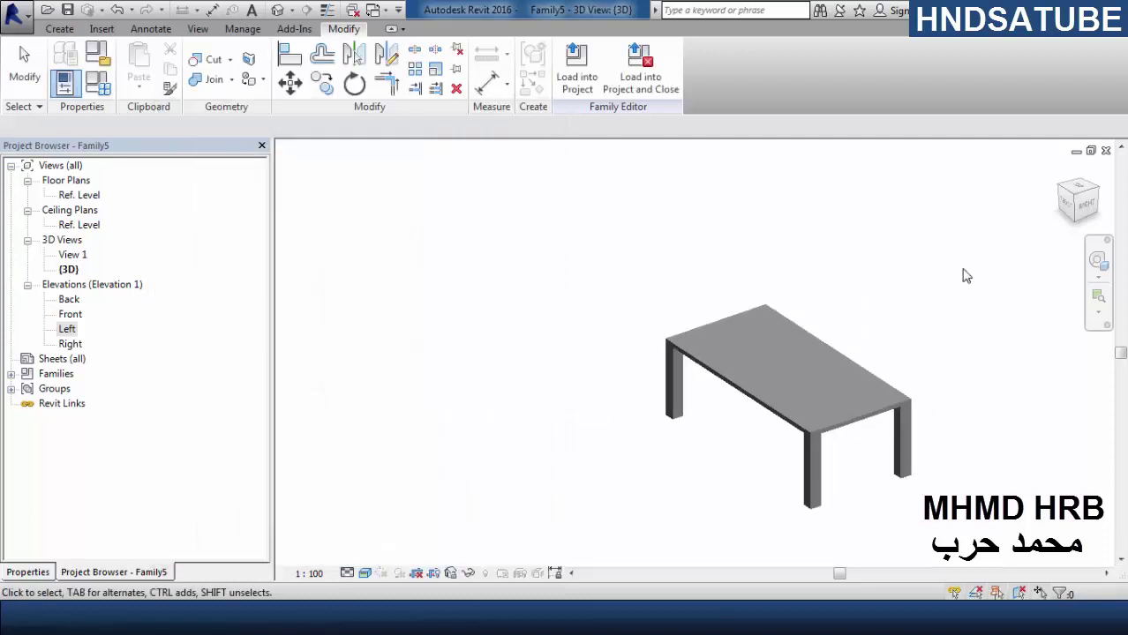
- Assign the Wood Flooring material to the tabletop and the table legs
left_click_drag(964, 268, 616, 453)
left_click(28, 572)
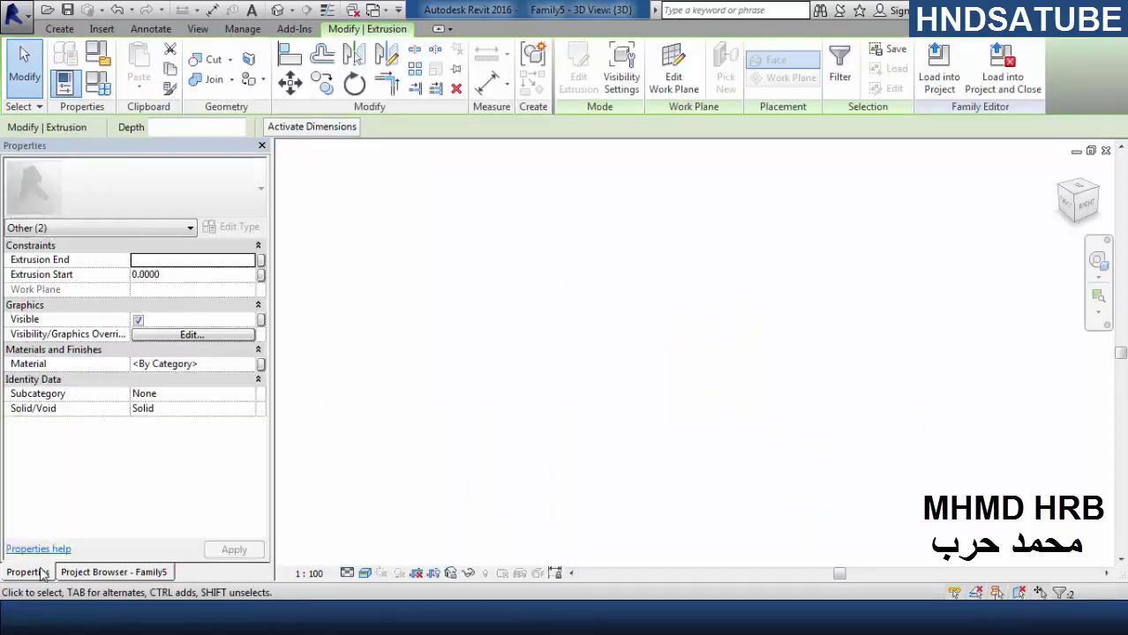
left_click(187, 366)
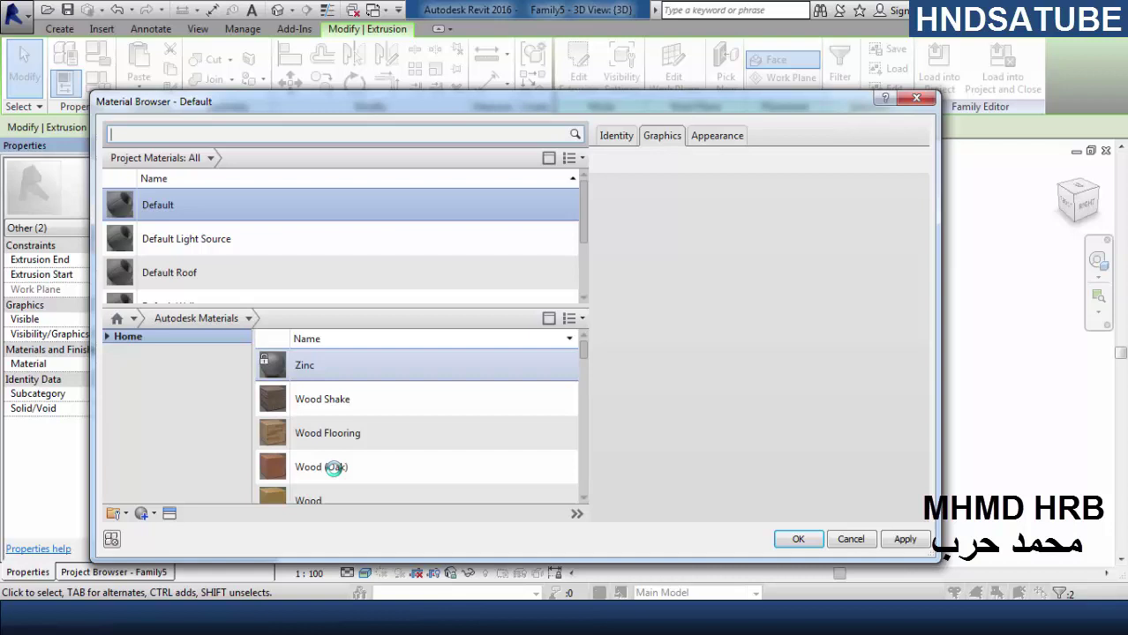
left_click(550, 466)
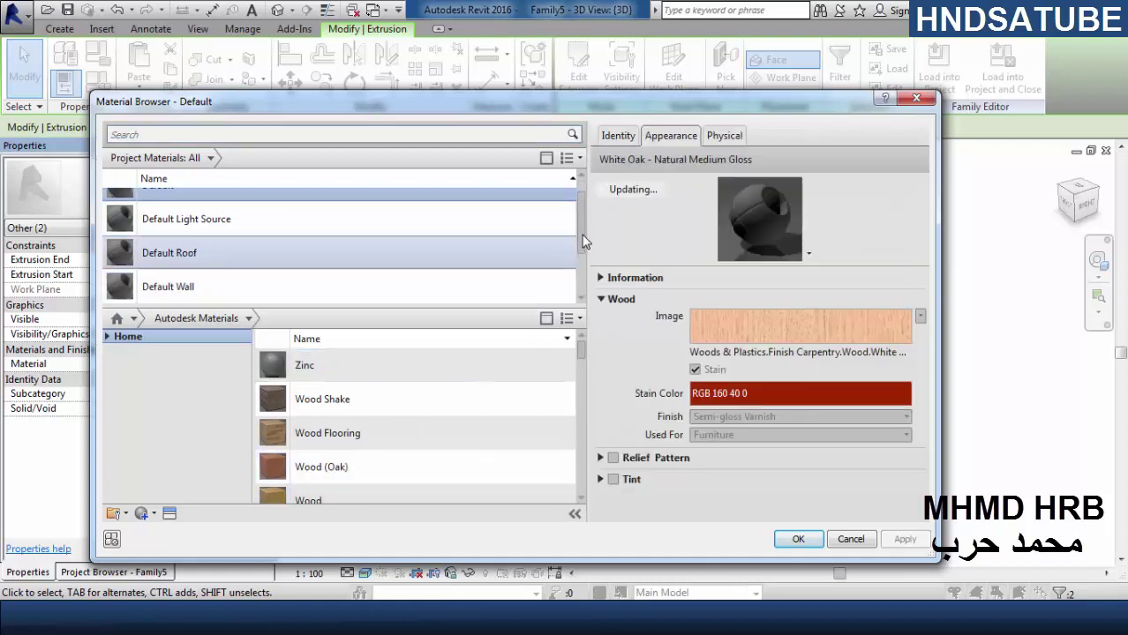
left_click(549, 433)
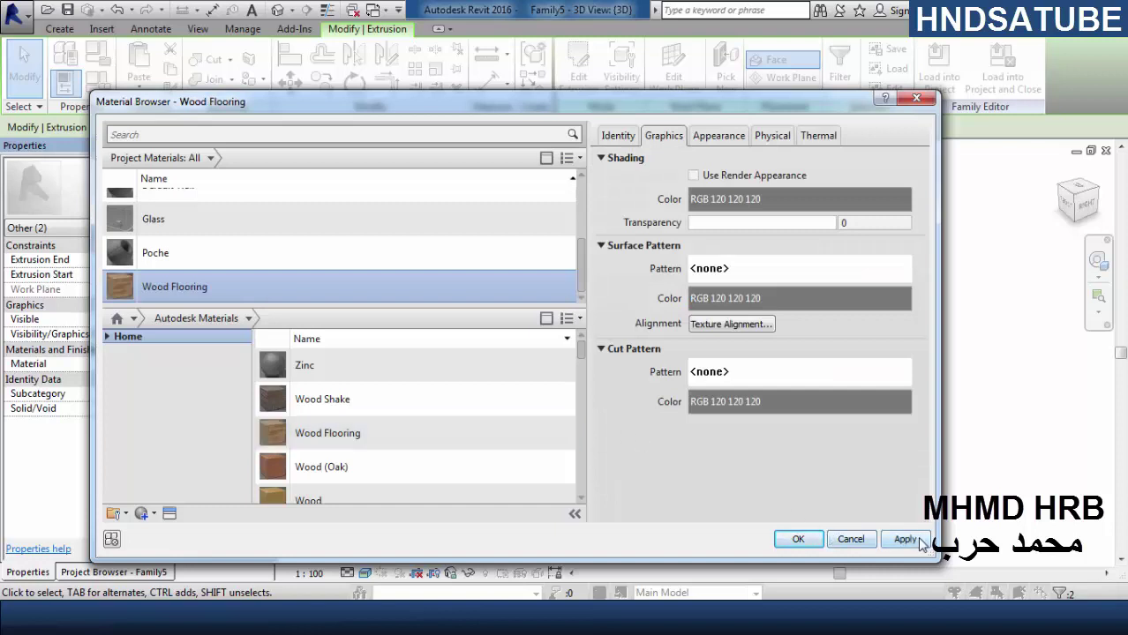
left_click(798, 539)
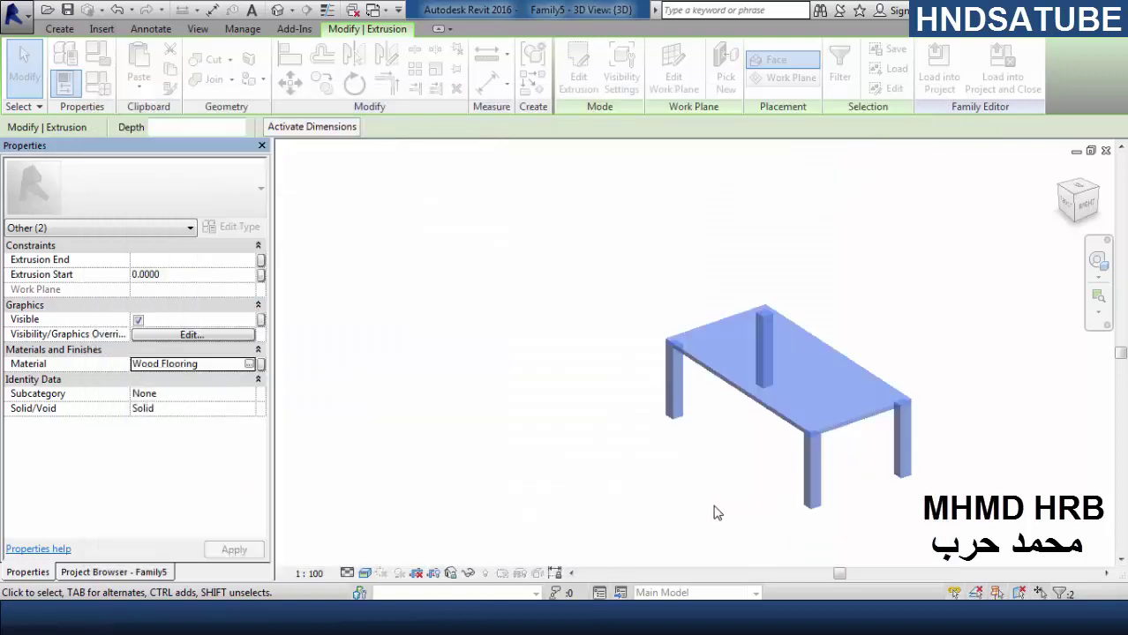
left_click(878, 521)
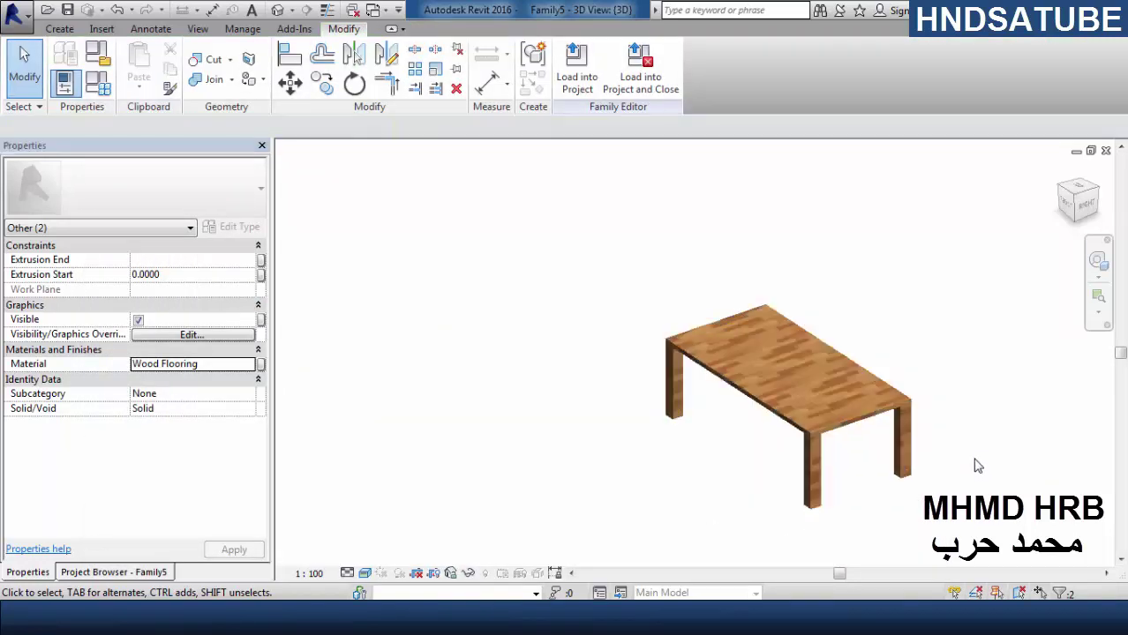
middle_click_drag(975, 468, 918, 426)
- Change the tabletop's material to Wood (Oak) from the Autodesk materials library
left_click(810, 404)
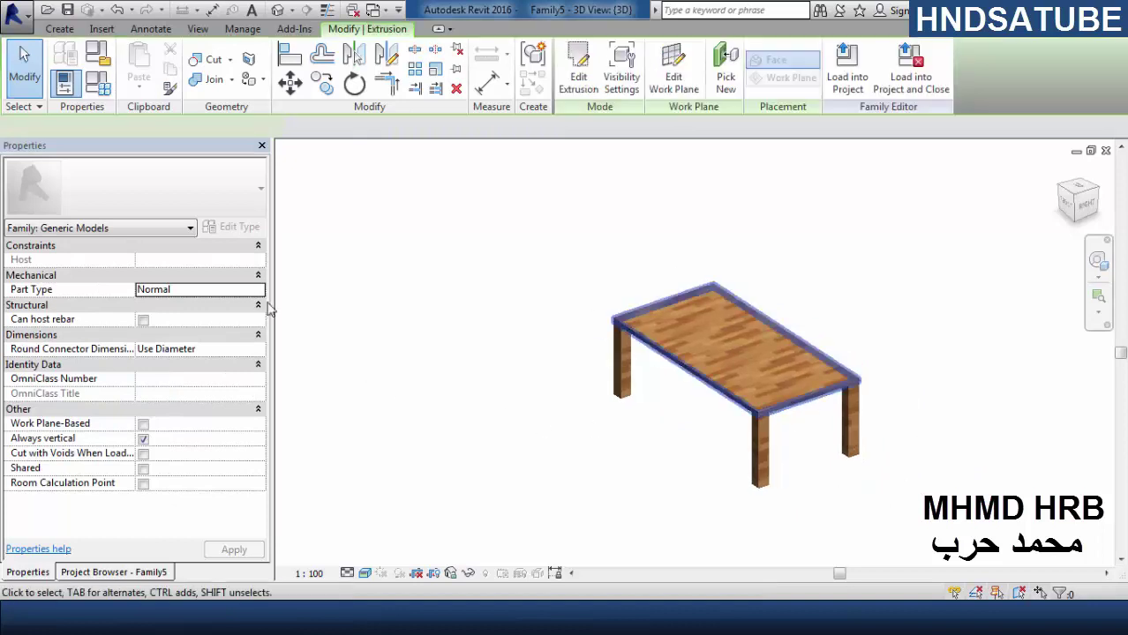
left_click(211, 364)
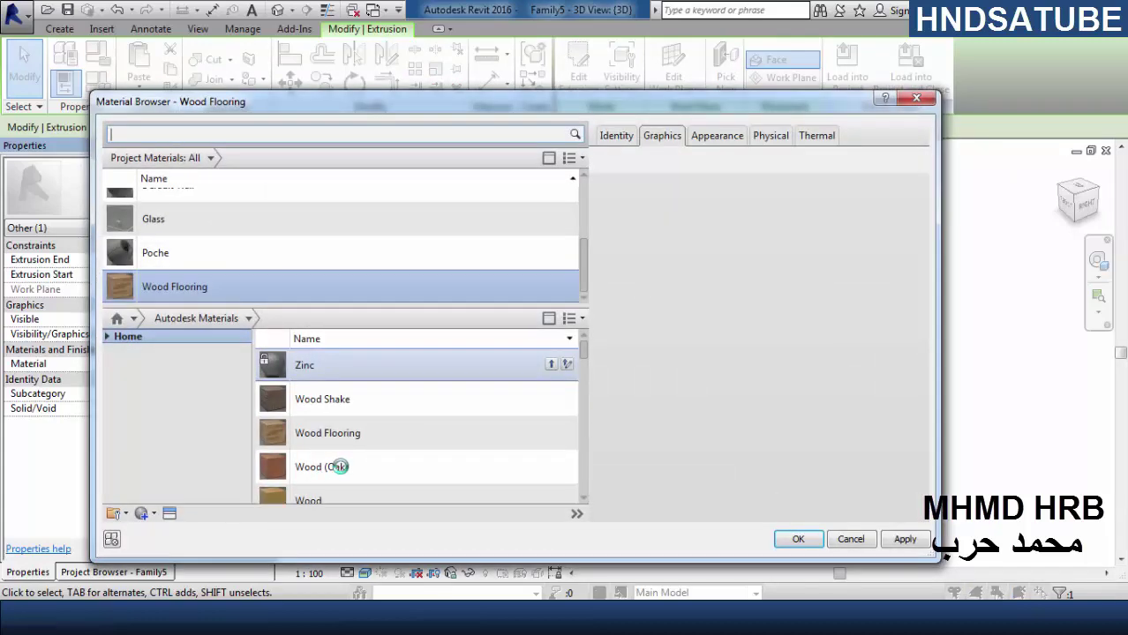
left_click(339, 467)
left_click(548, 467)
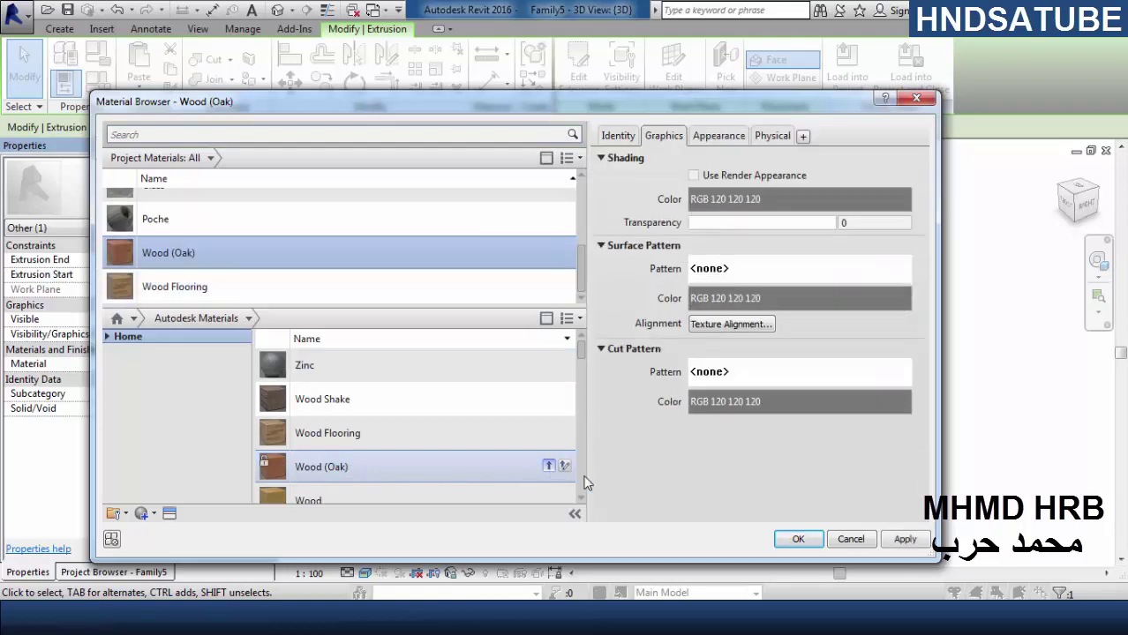
left_click(798, 539)
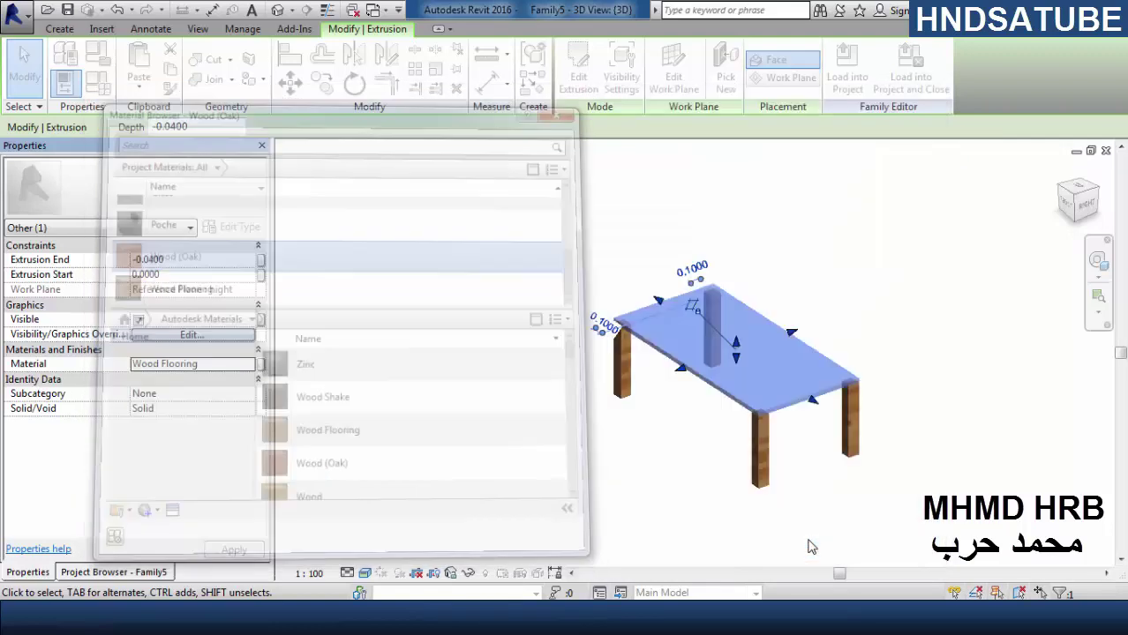
left_click(667, 512)
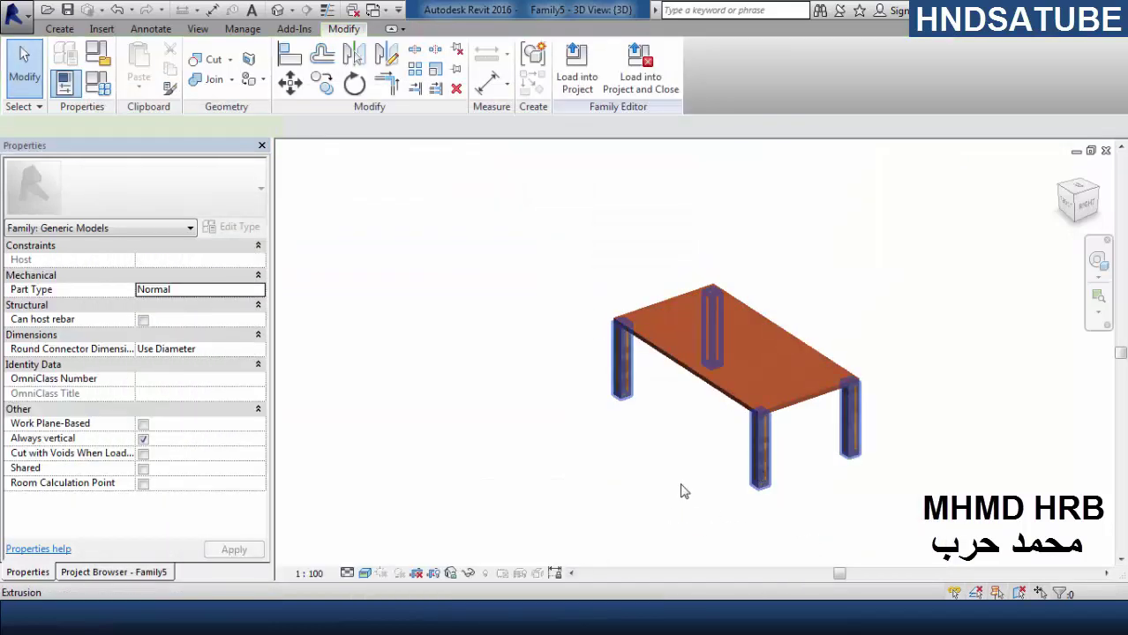
- Copy the tabletop's material name Wood (Oak) and paste it as the material of the table legs
left_click(706, 388)
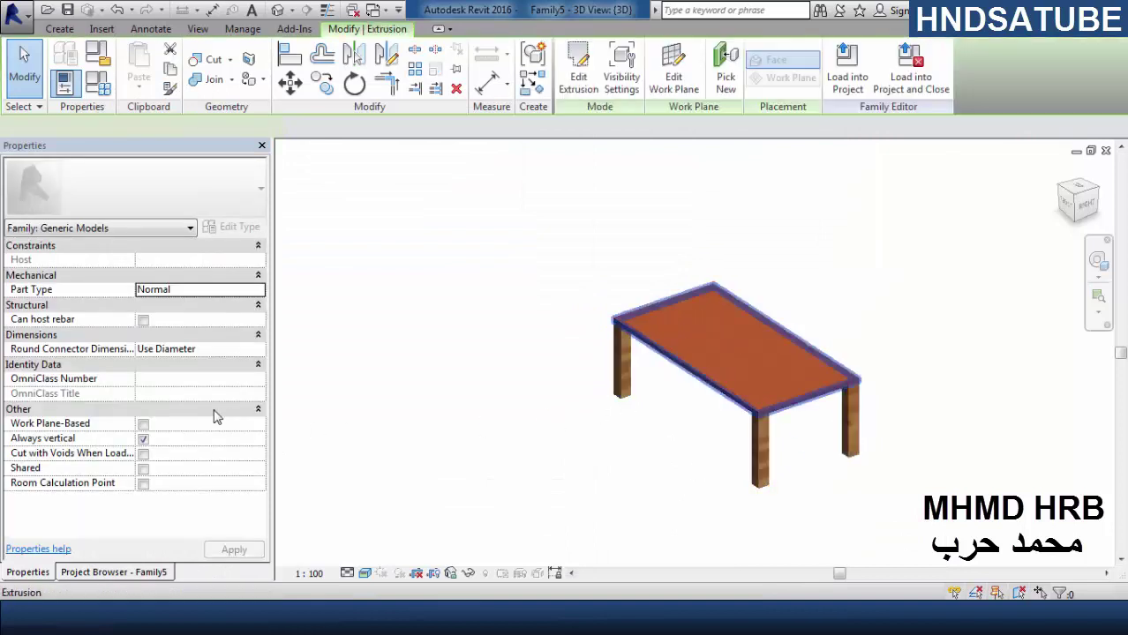
key("ctrl+c")
left_click(199, 364)
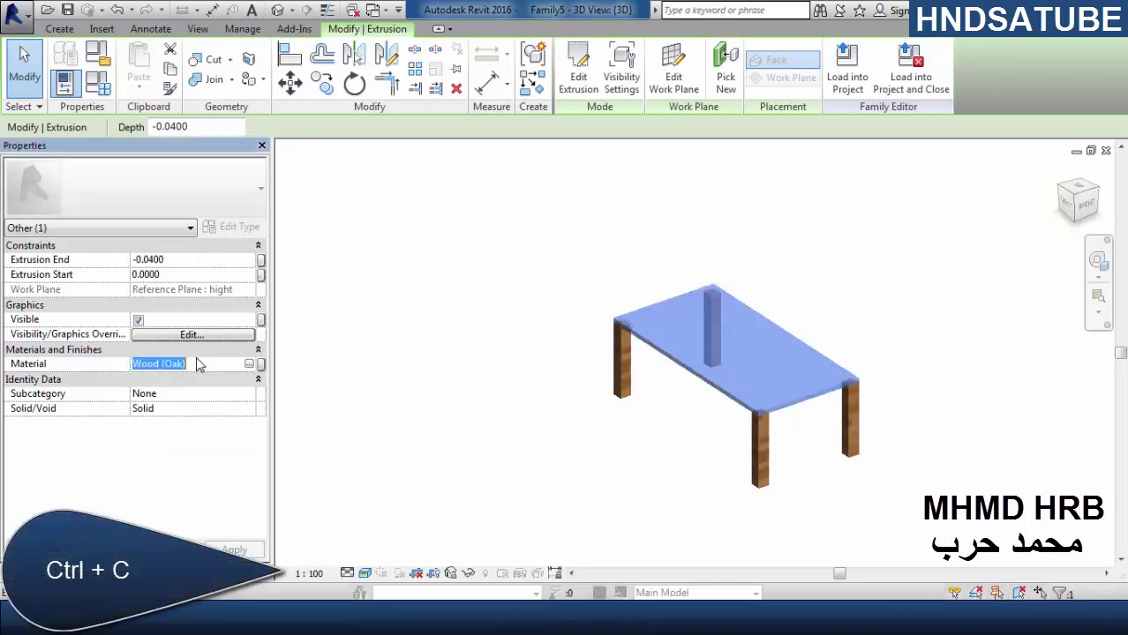
left_click(614, 525)
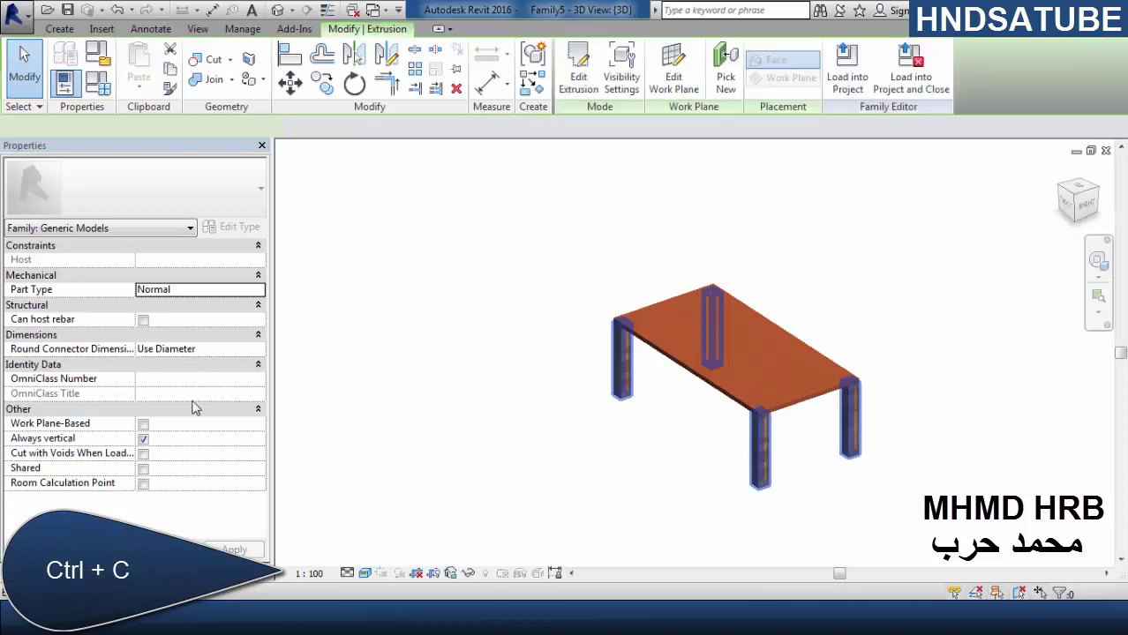
left_click(201, 365)
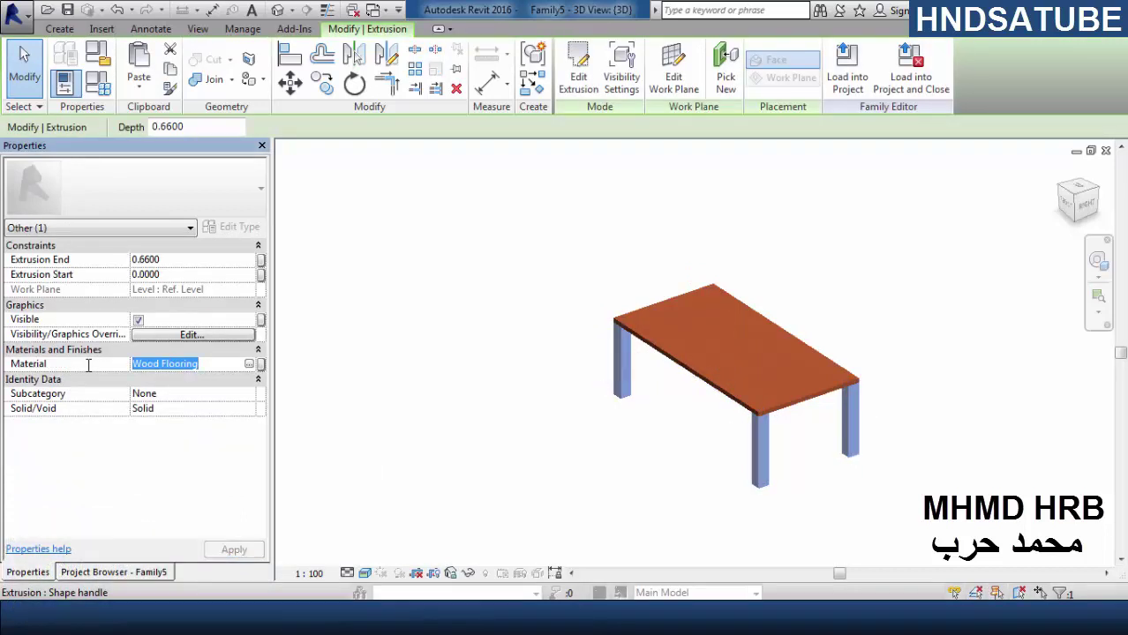
left_click(671, 495)
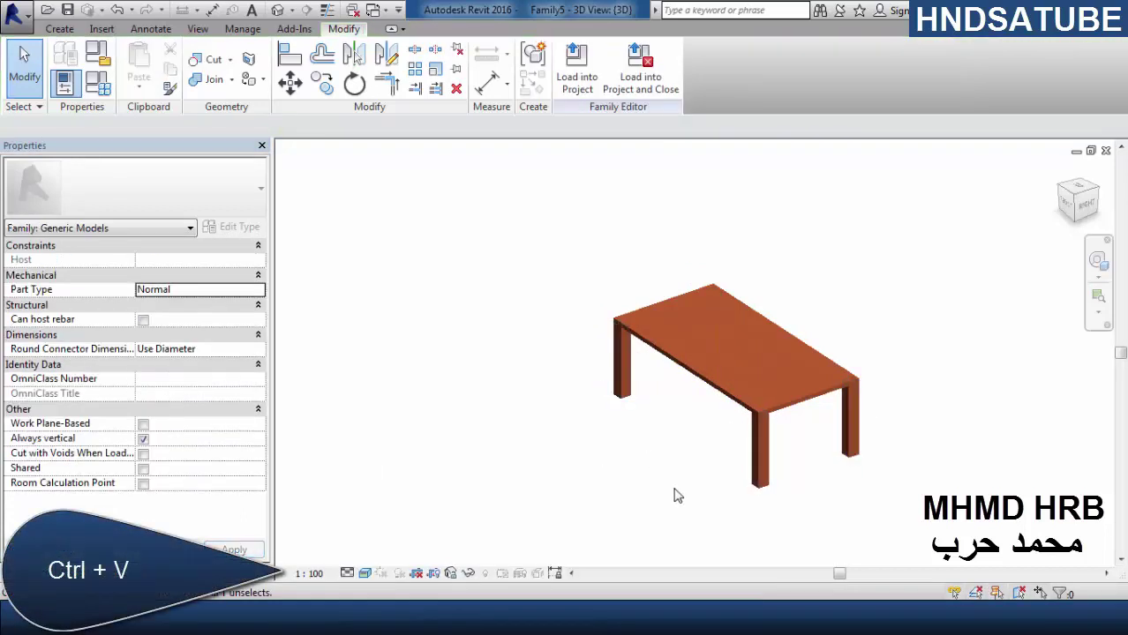
- Save the family in the family folder under the file name table
middle_click_drag(676, 495, 647, 435, "shift")
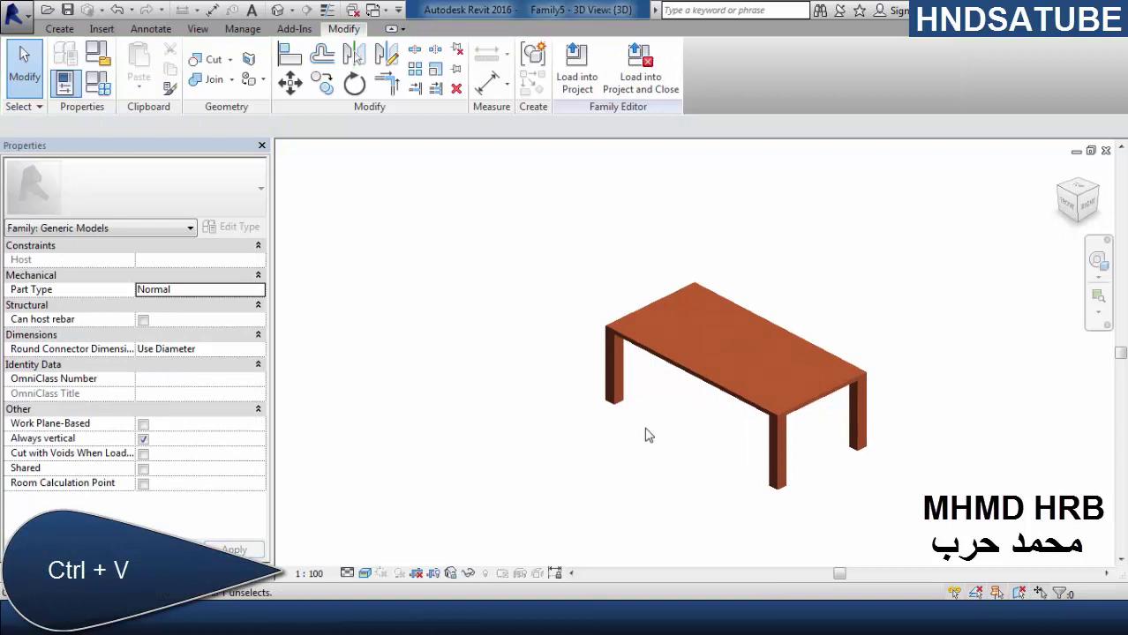
left_click(68, 10)
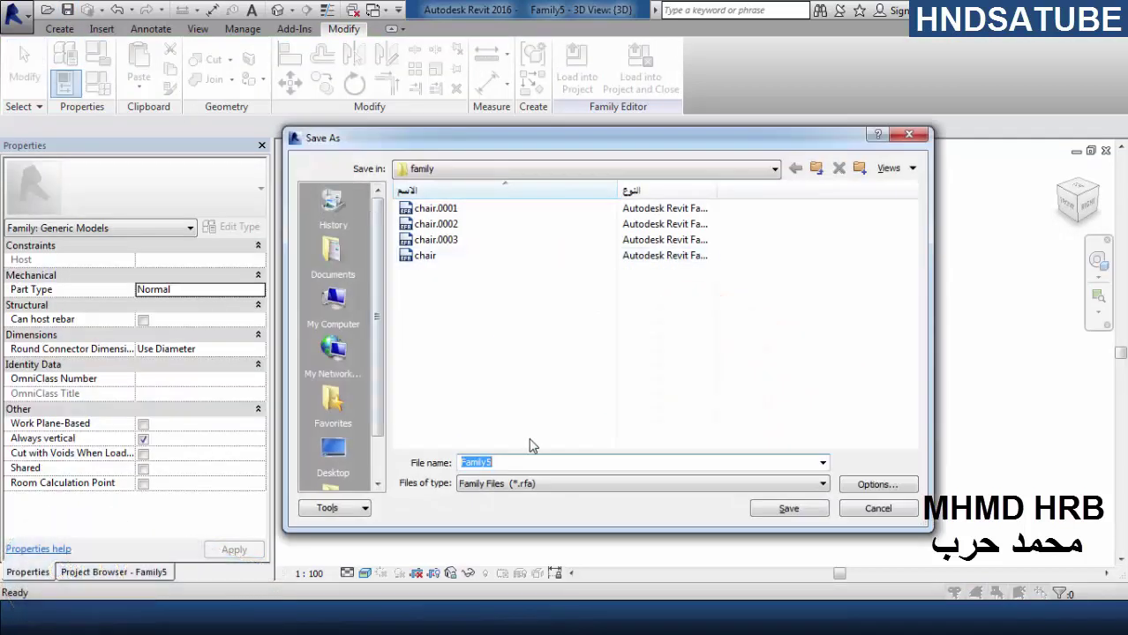
type("table")
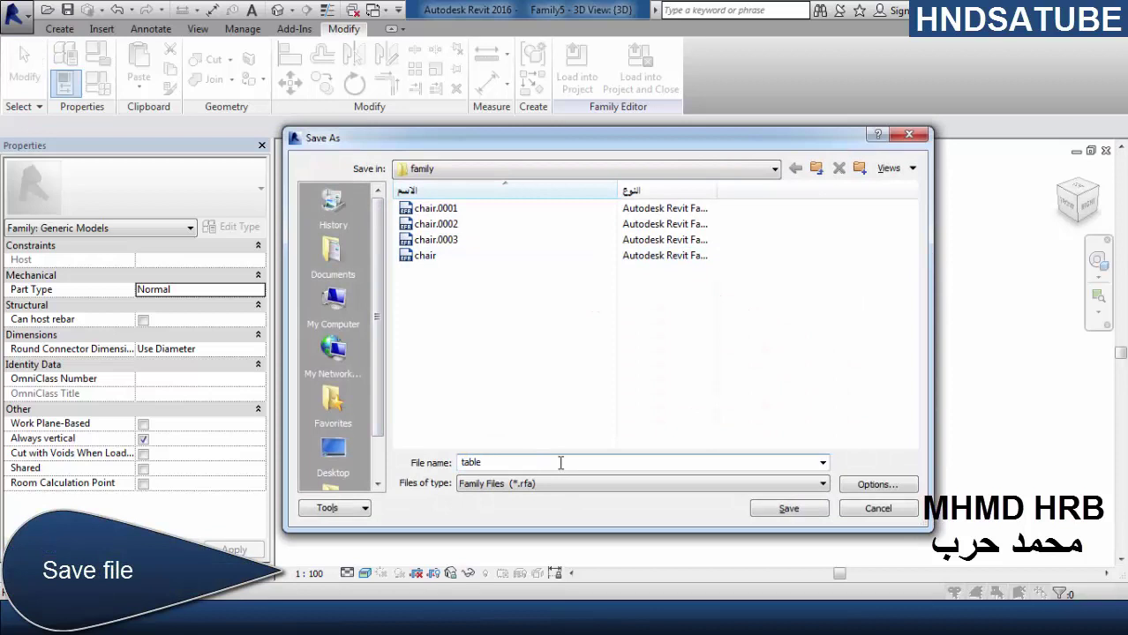
key("Return")
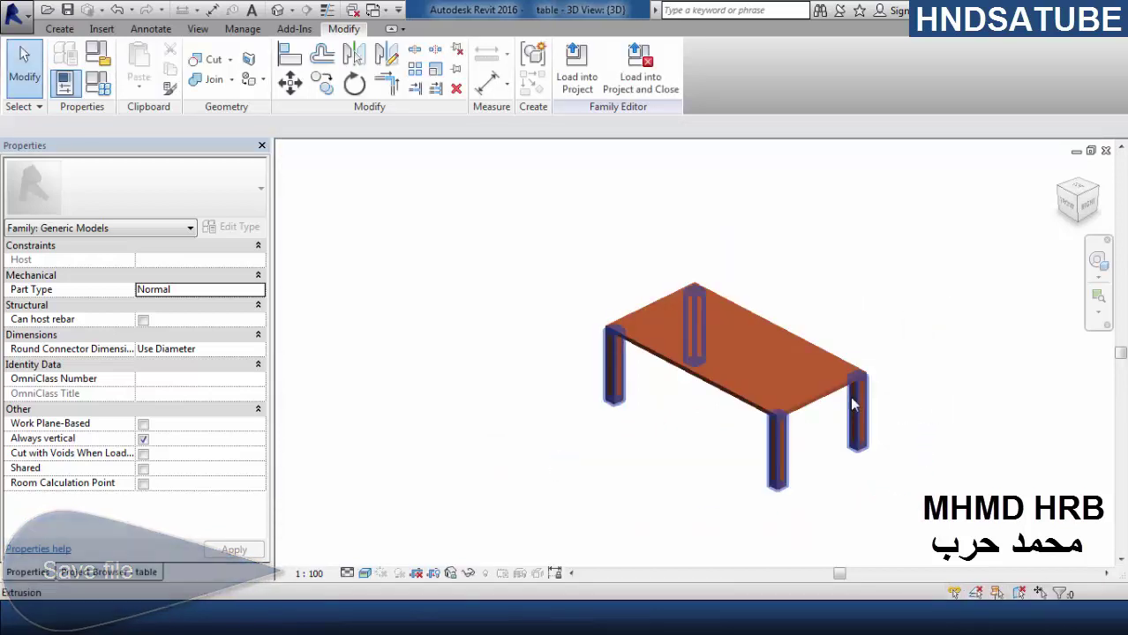
- Open the Ref. Level floor plan of the table family, fitted to the window
left_click(127, 572)
double_click(79, 195)
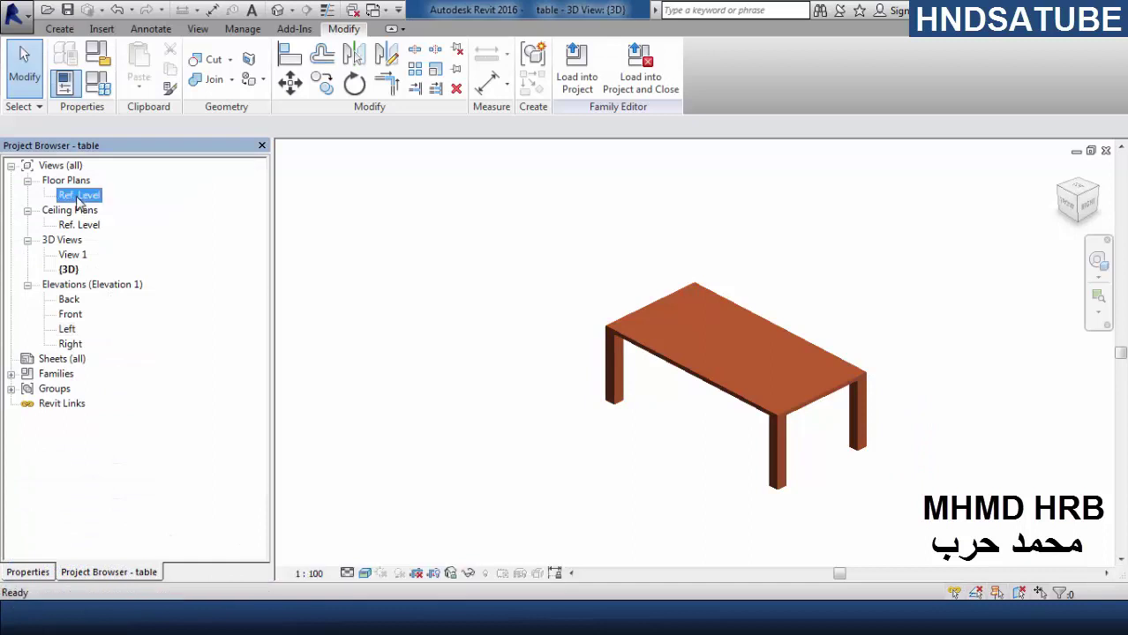
middle_click(909, 423)
middle_click(909, 424)
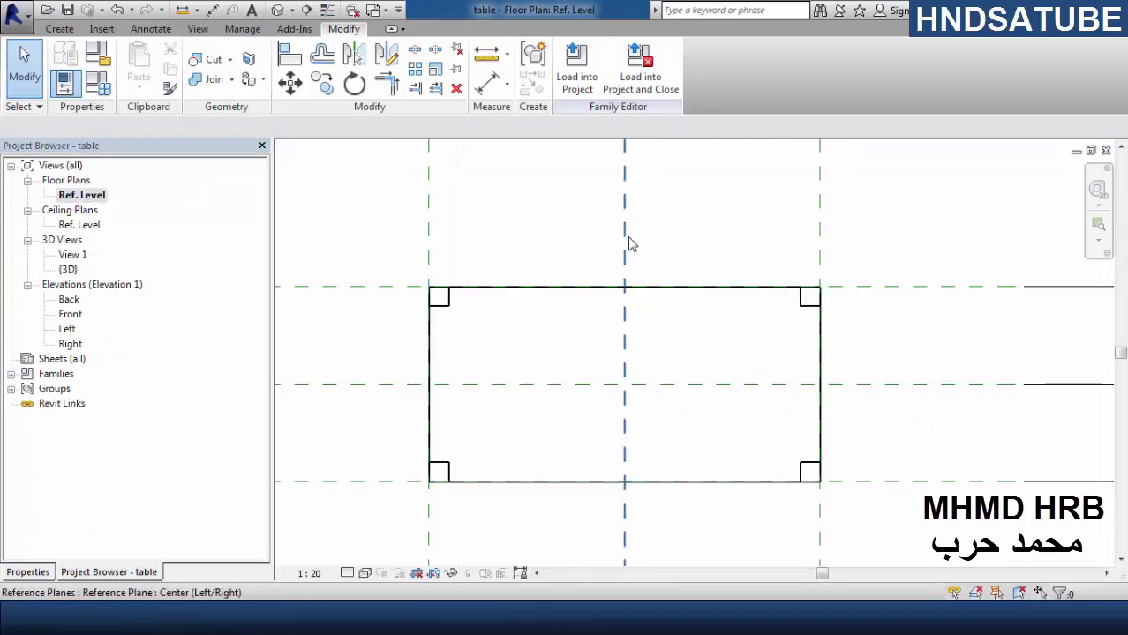
- Create four reference planes offset 0.15 outward from the reference planes along the table's edges
left_click(625, 244)
key("c")
key("s")
scroll(656, 293, "down", 1)
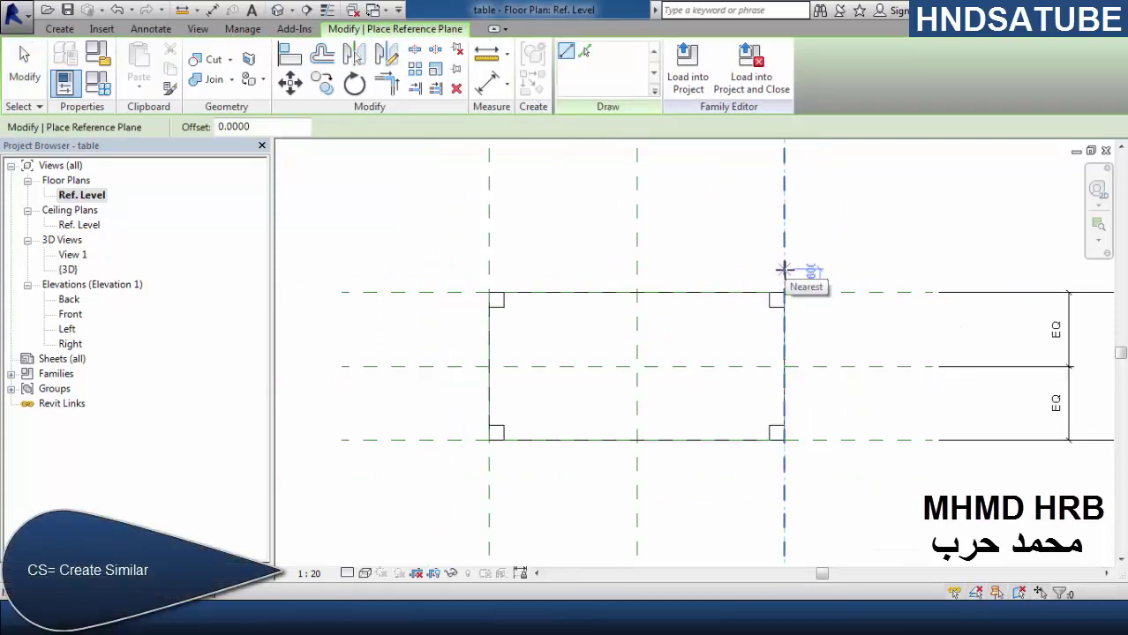
left_click(584, 53)
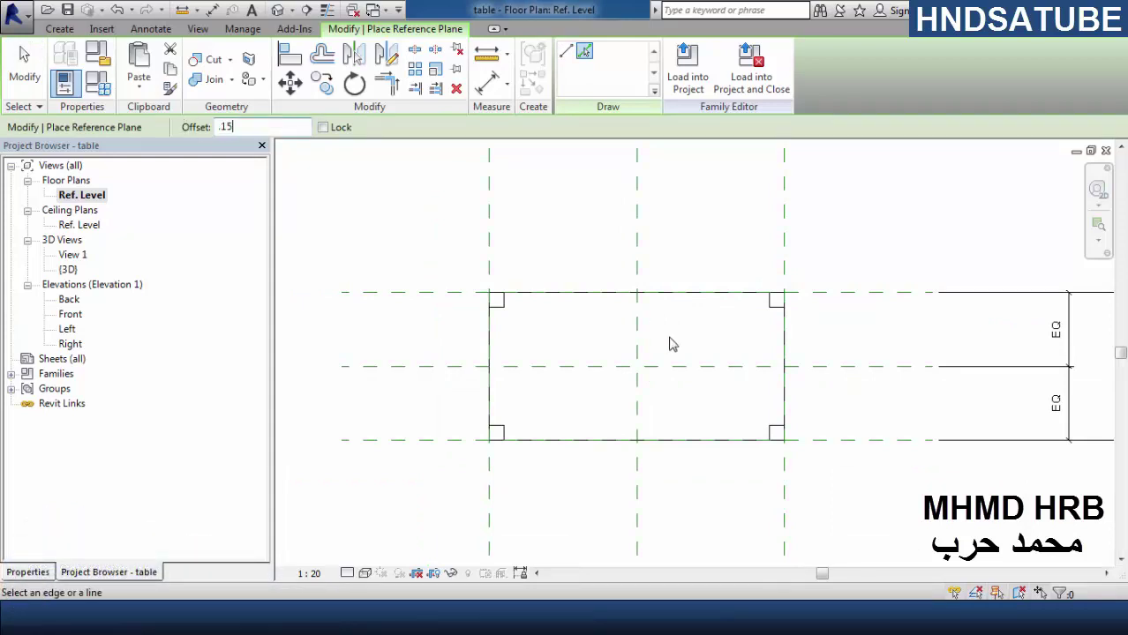
left_click(855, 292)
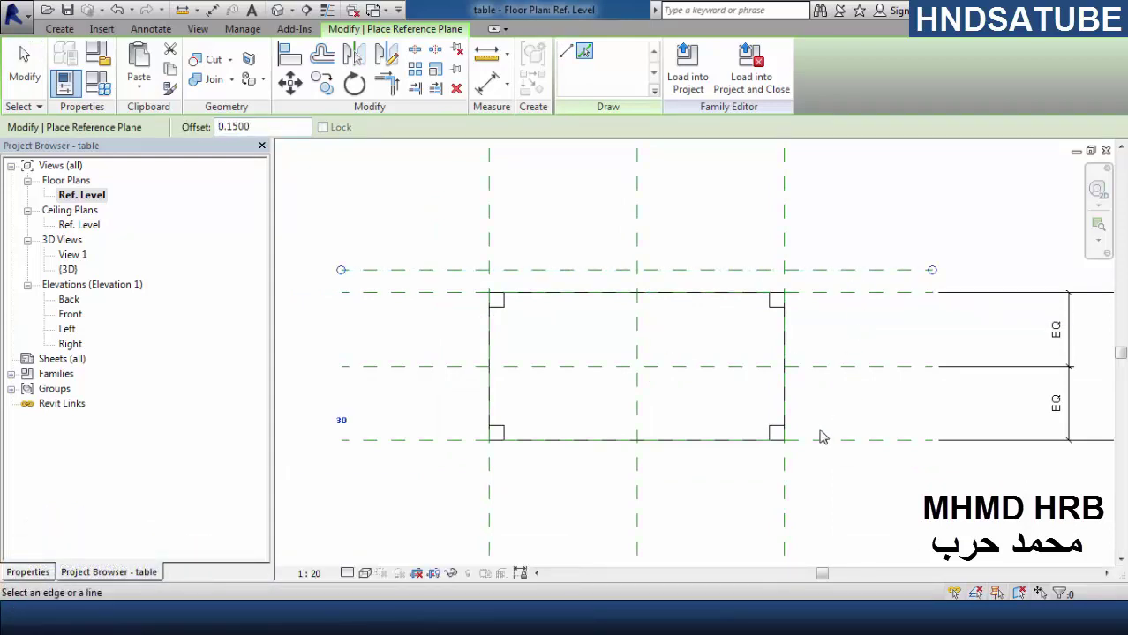
left_click(821, 447)
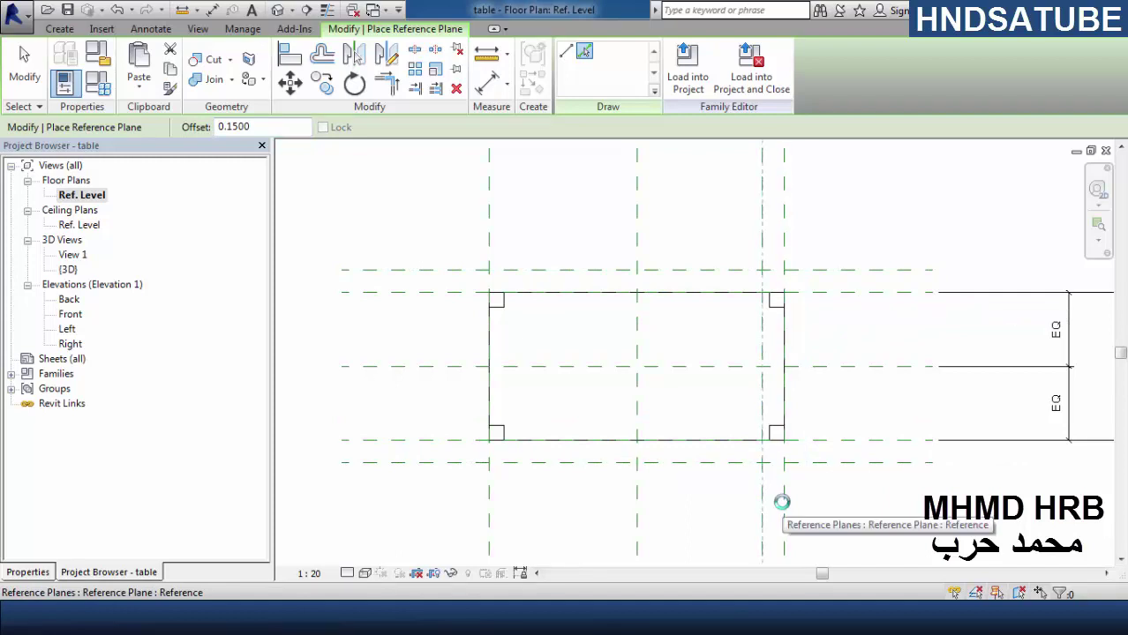
key("Escape")
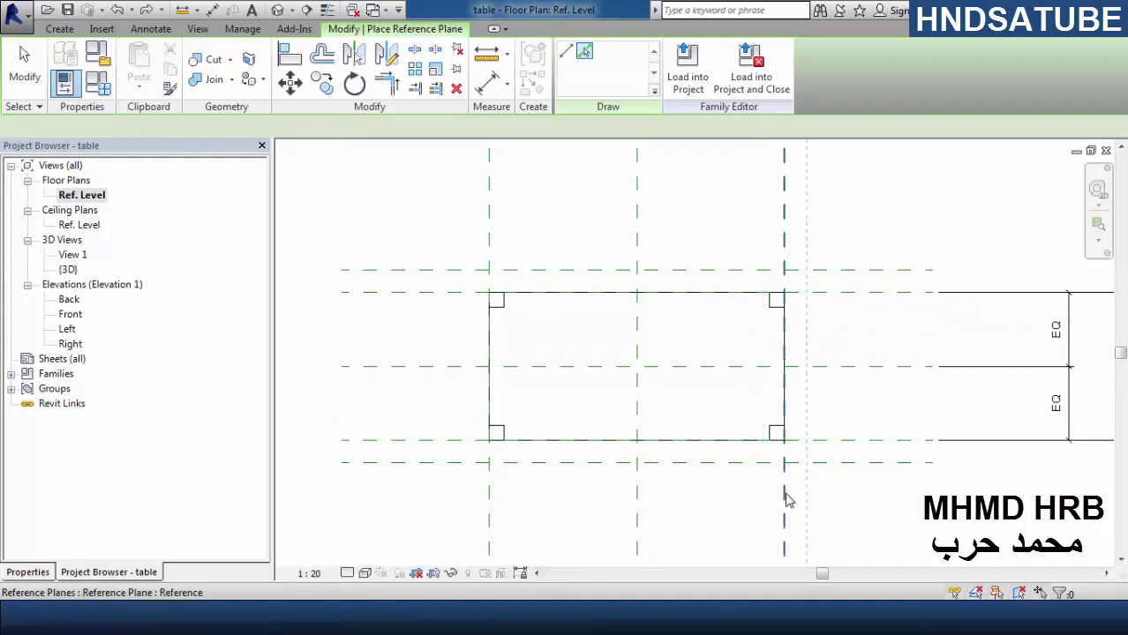
left_click(785, 494)
left_click(485, 526)
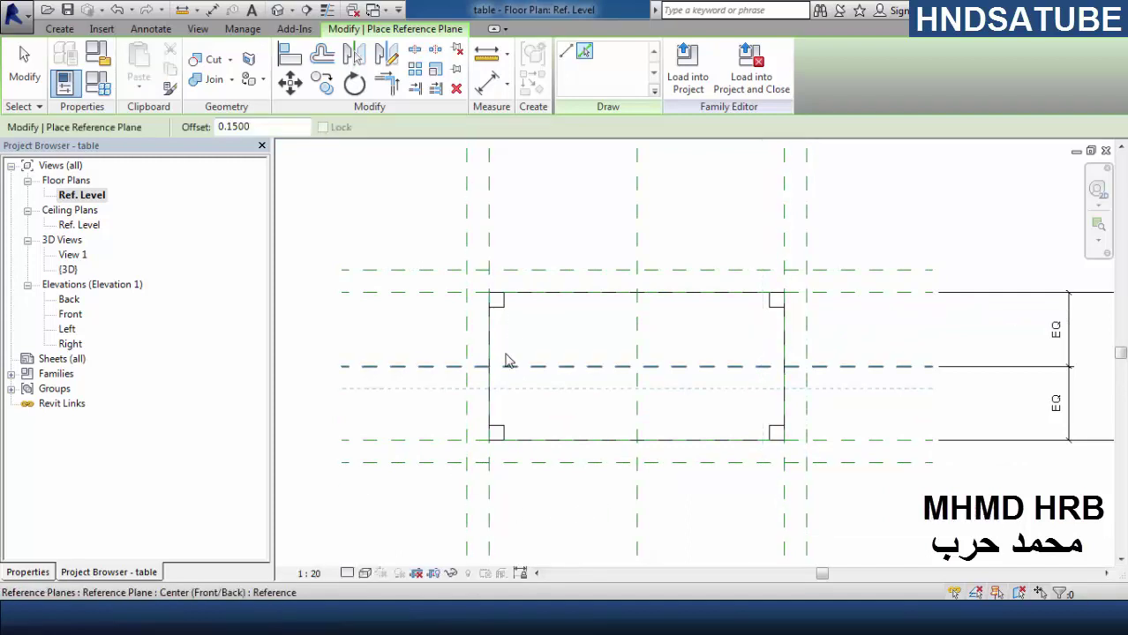
- Dimension the gaps between the table's back and front edge reference planes and their outer offset planes
key("d")
key("i")
left_click(379, 291)
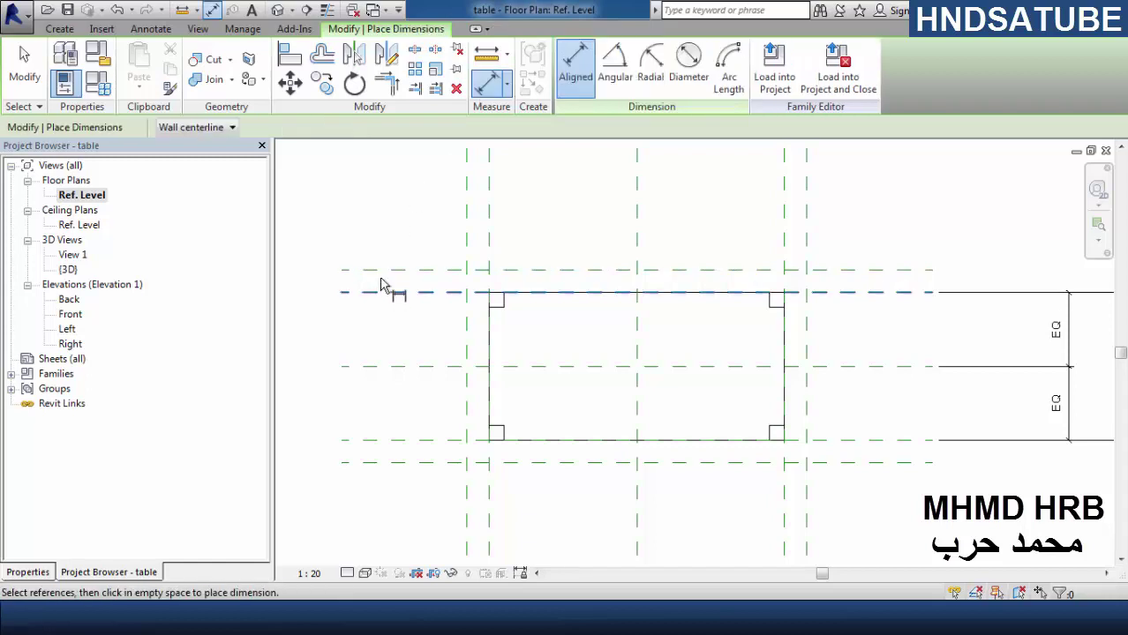
scroll(375, 282, "down", 2)
left_click(369, 276)
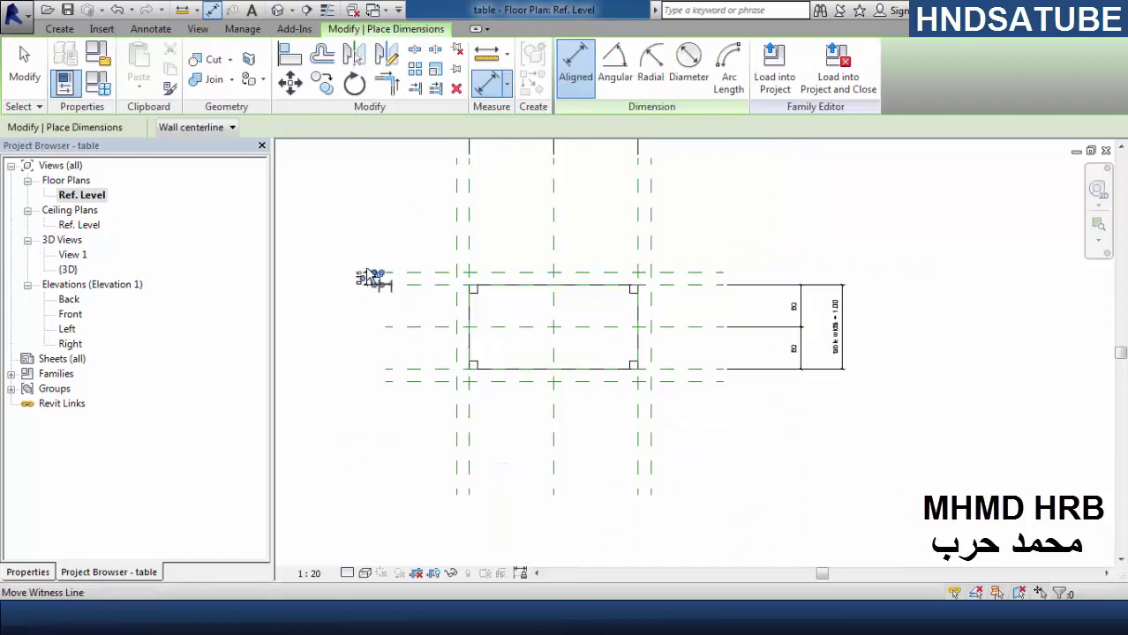
scroll(453, 389, "up", 2)
left_click(424, 369)
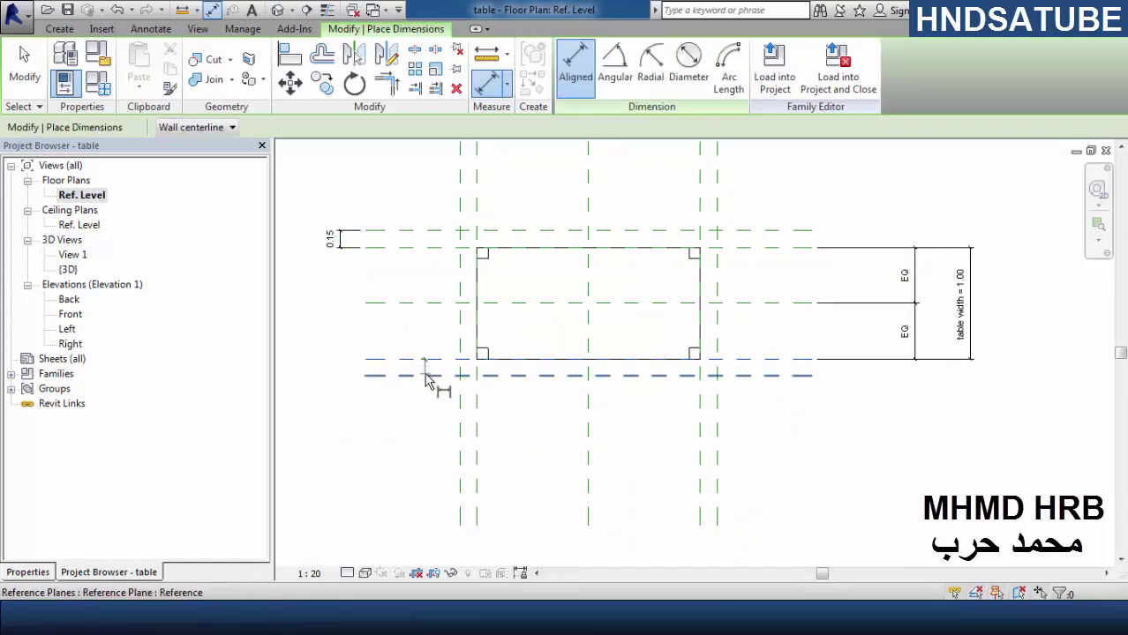
left_click(357, 376)
left_click(346, 378)
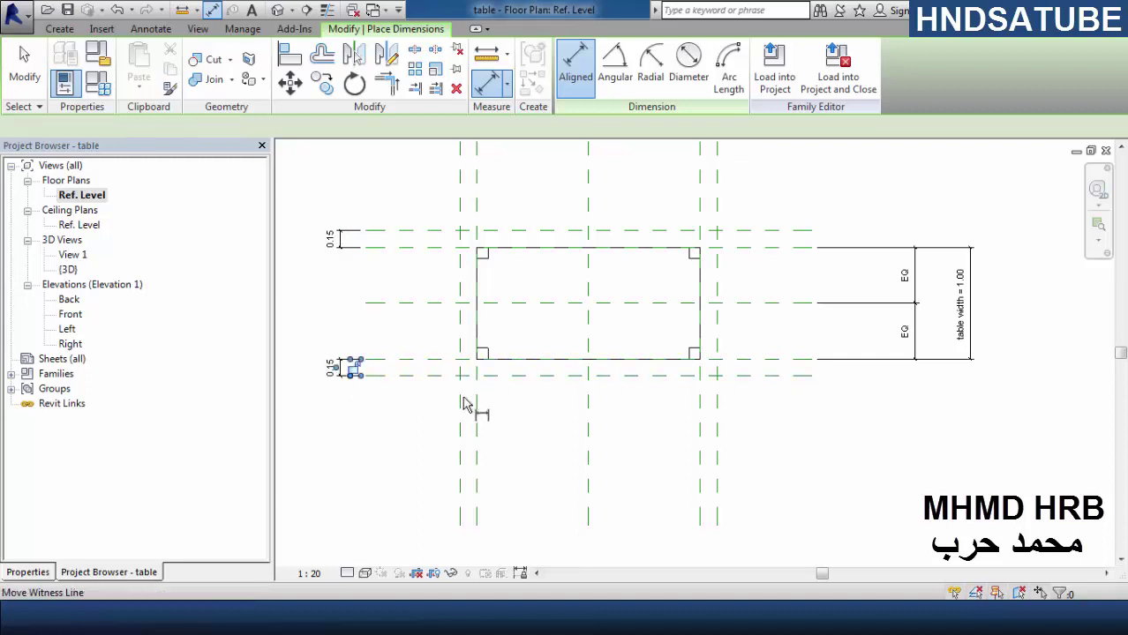
- Dimension the gaps between the table's left and right edge reference planes and their outer offset planes
scroll(481, 260, "down", 2)
left_click(456, 243)
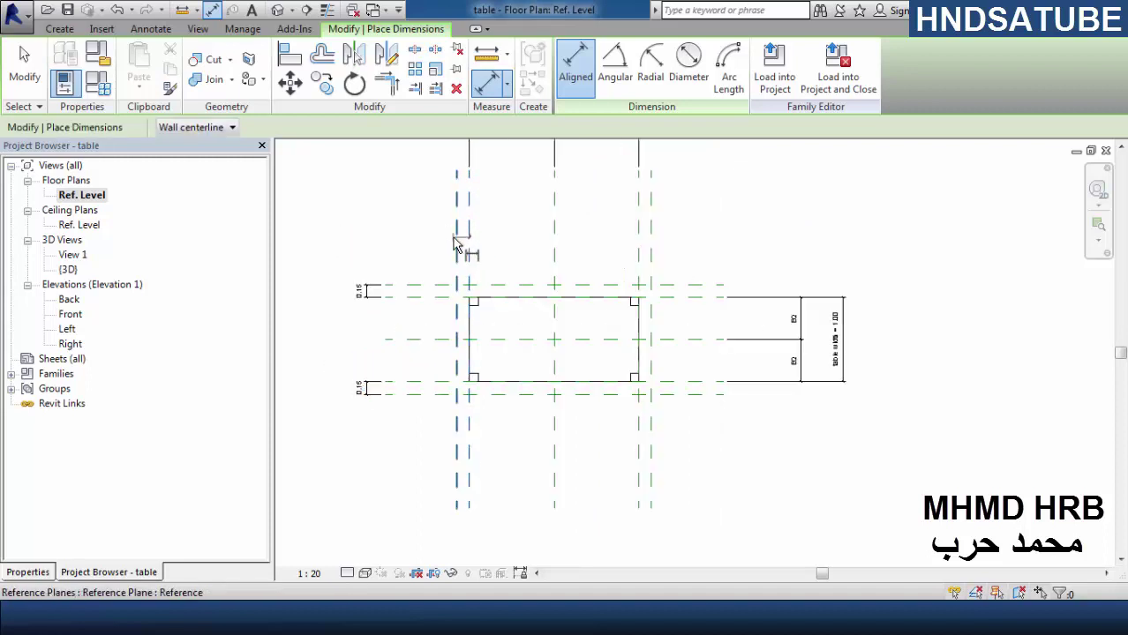
scroll(448, 304, "down", 1)
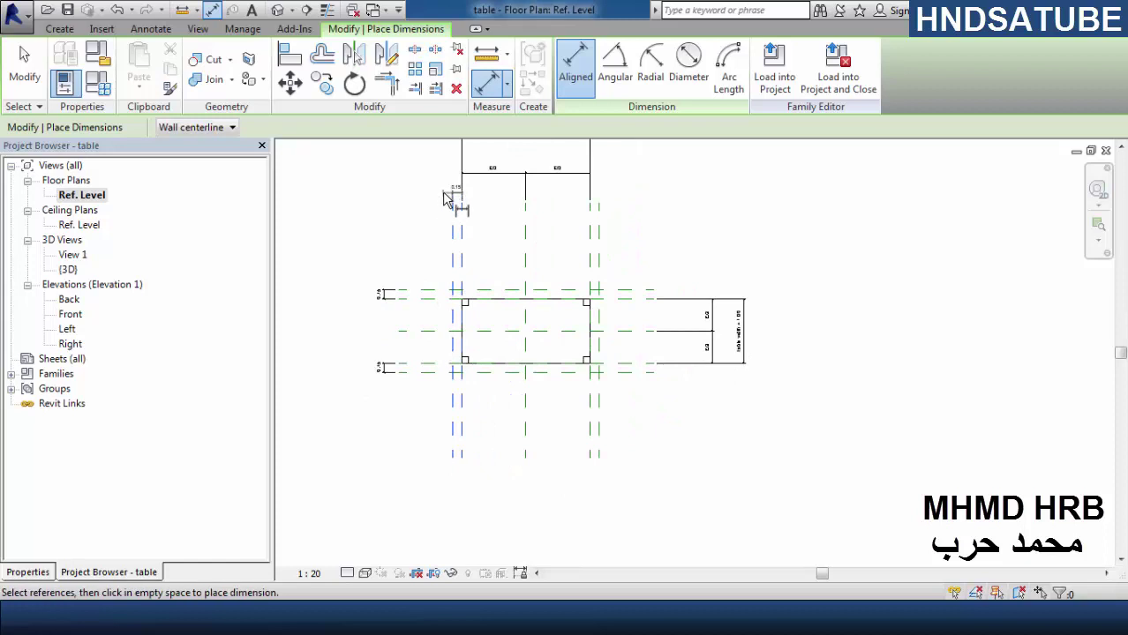
scroll(613, 313, "up", 3)
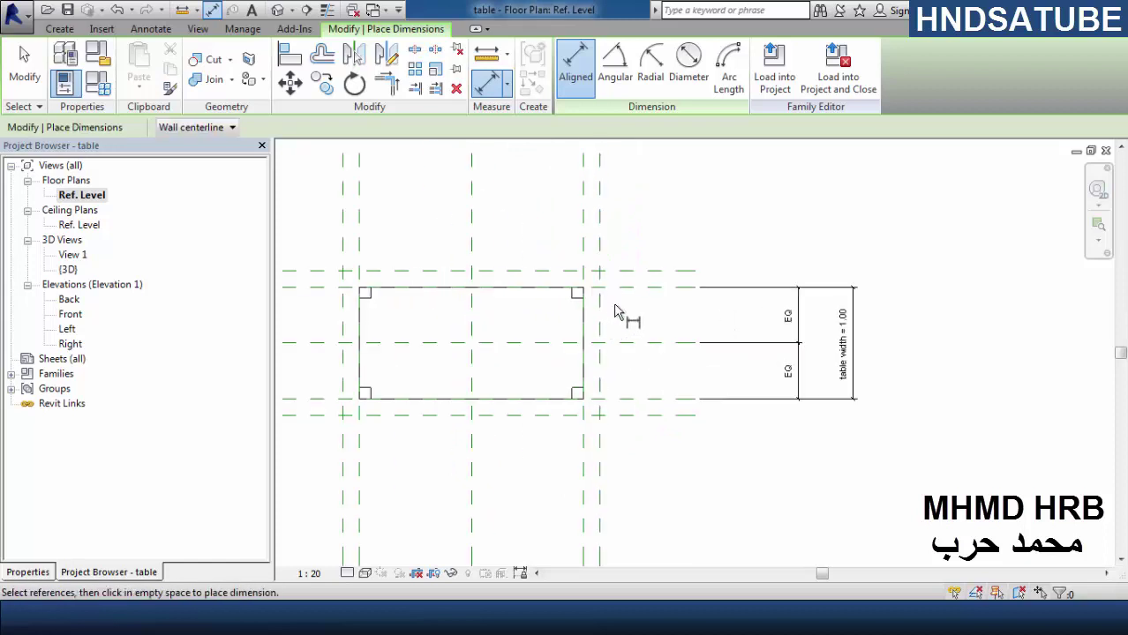
left_click(580, 234)
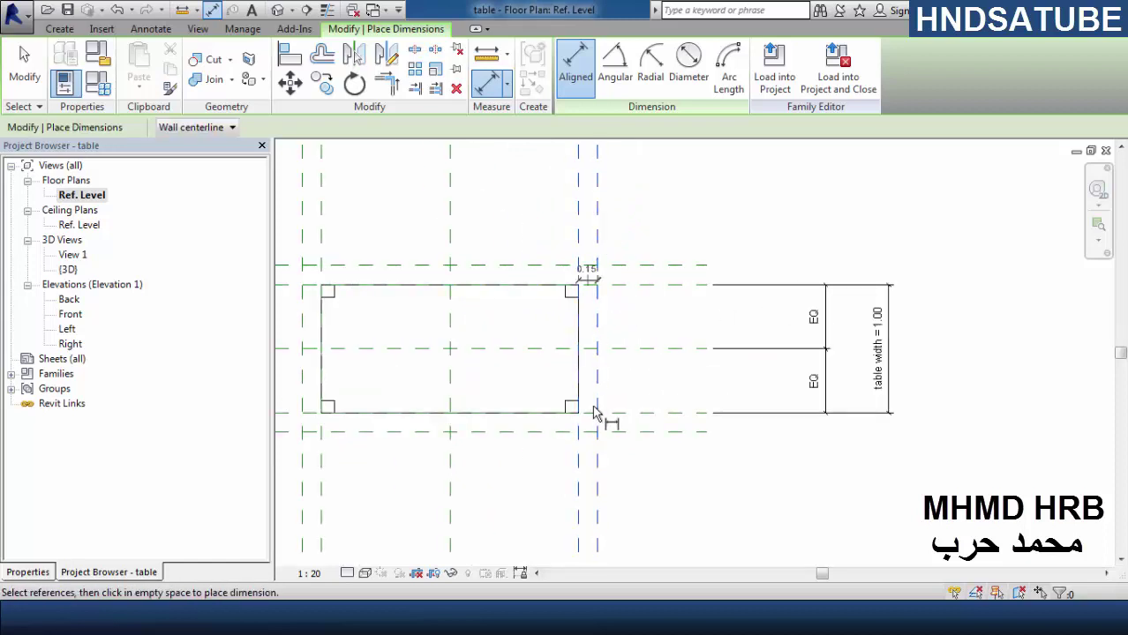
scroll(596, 412, "down", 2)
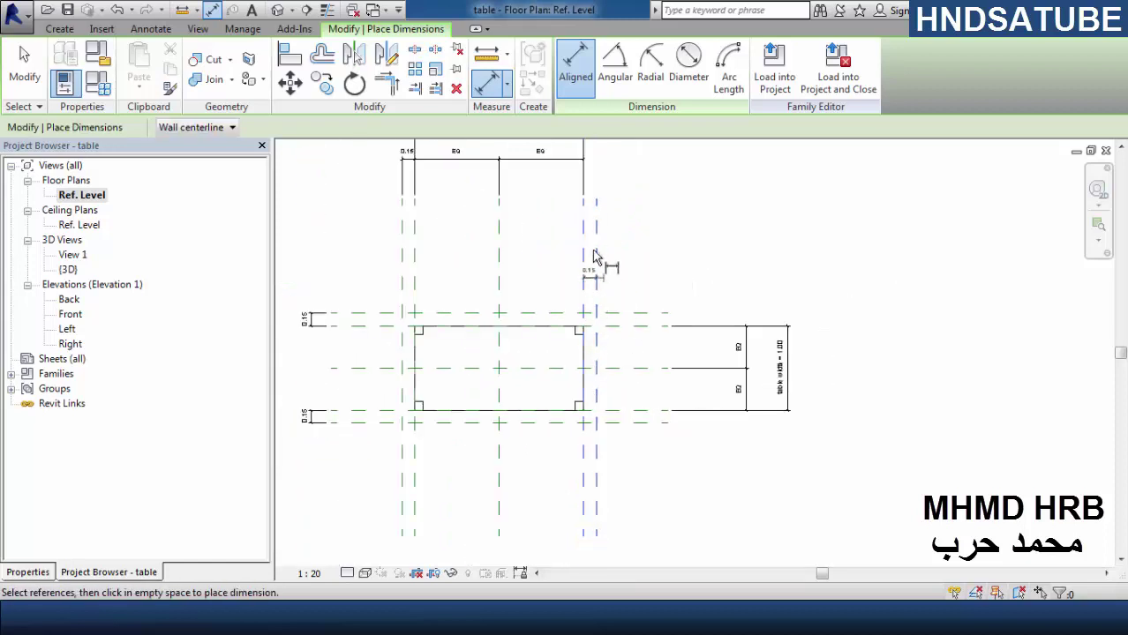
left_click(615, 169)
middle_click_drag(705, 292, 763, 329)
key("Escape")
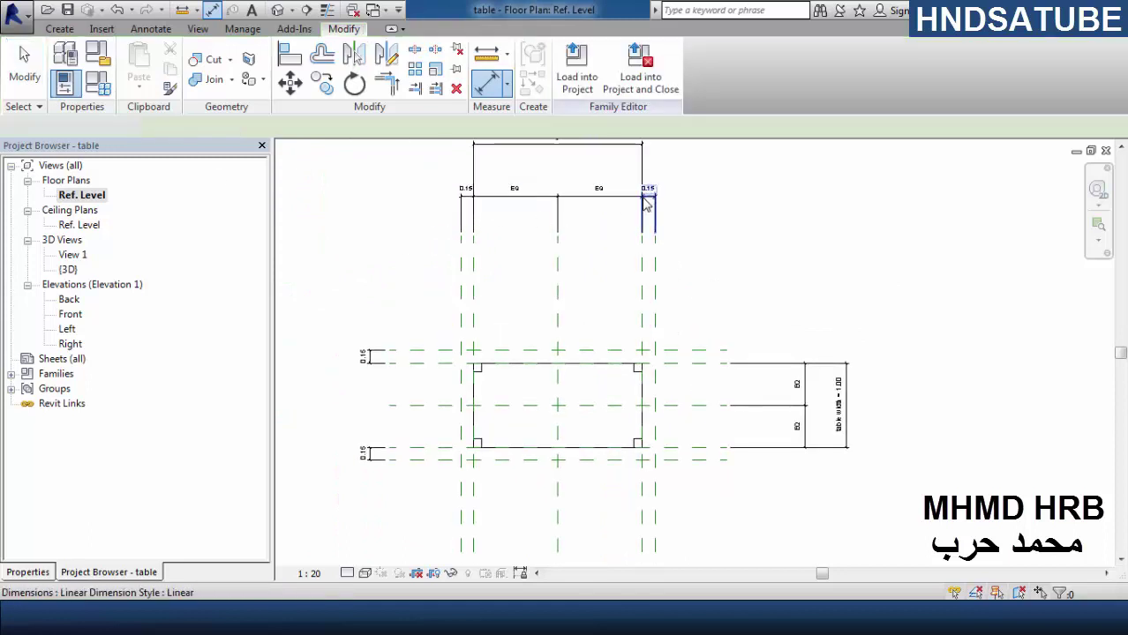
- Label the four outer offset dimensions around the table with a new type family parameter named chair offset
left_click(647, 202)
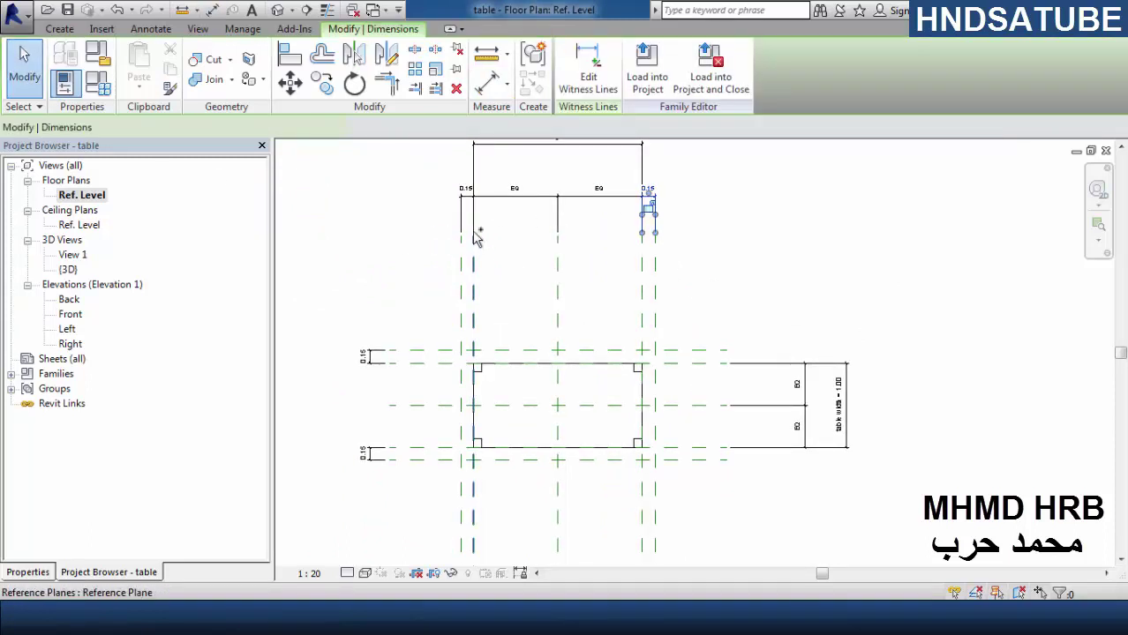
left_click(363, 356)
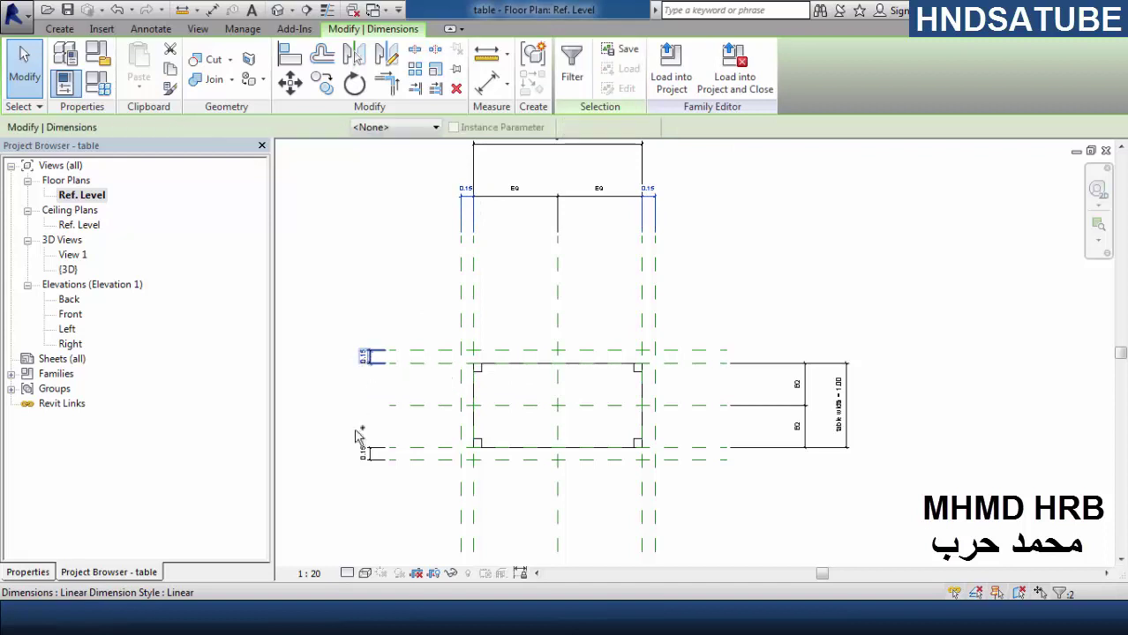
left_click(387, 130)
left_click(388, 156)
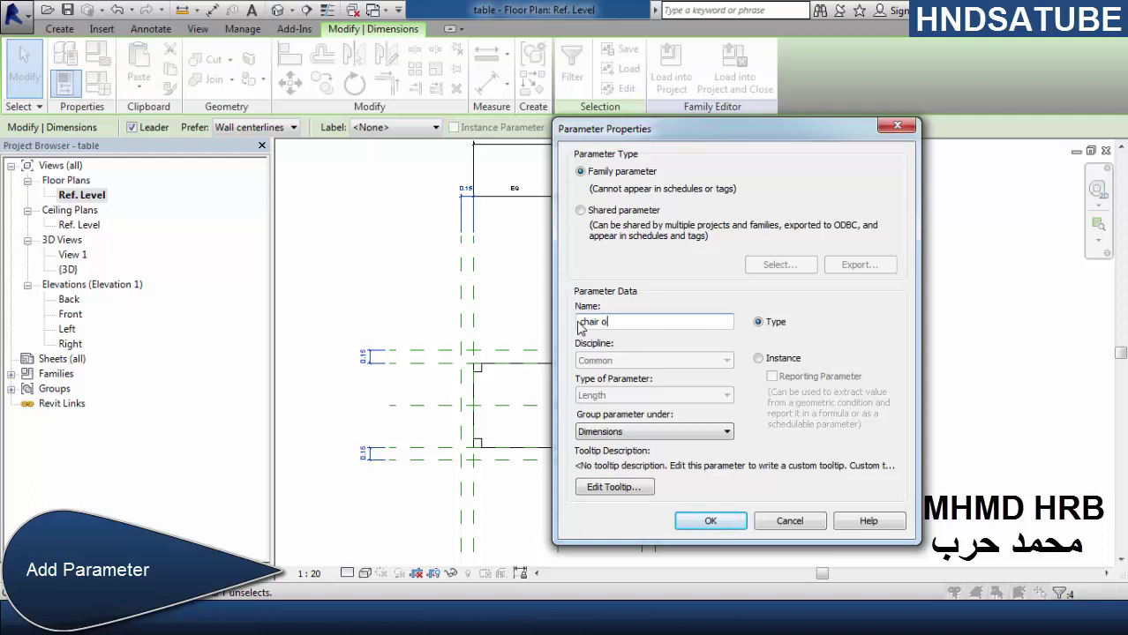
type("chair offset")
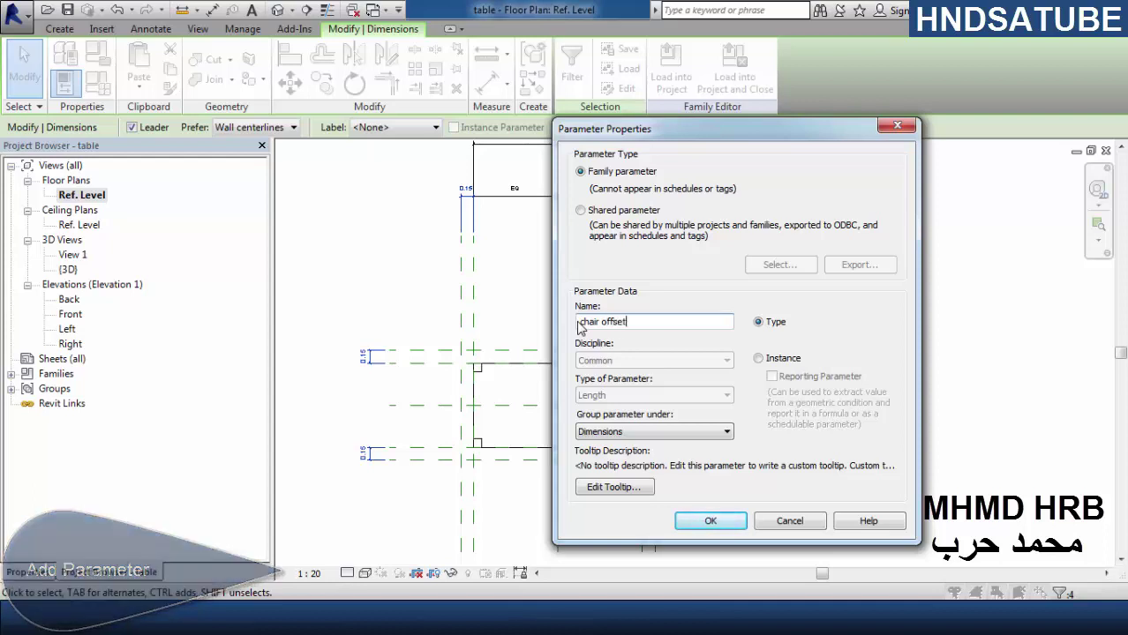
left_click(710, 521)
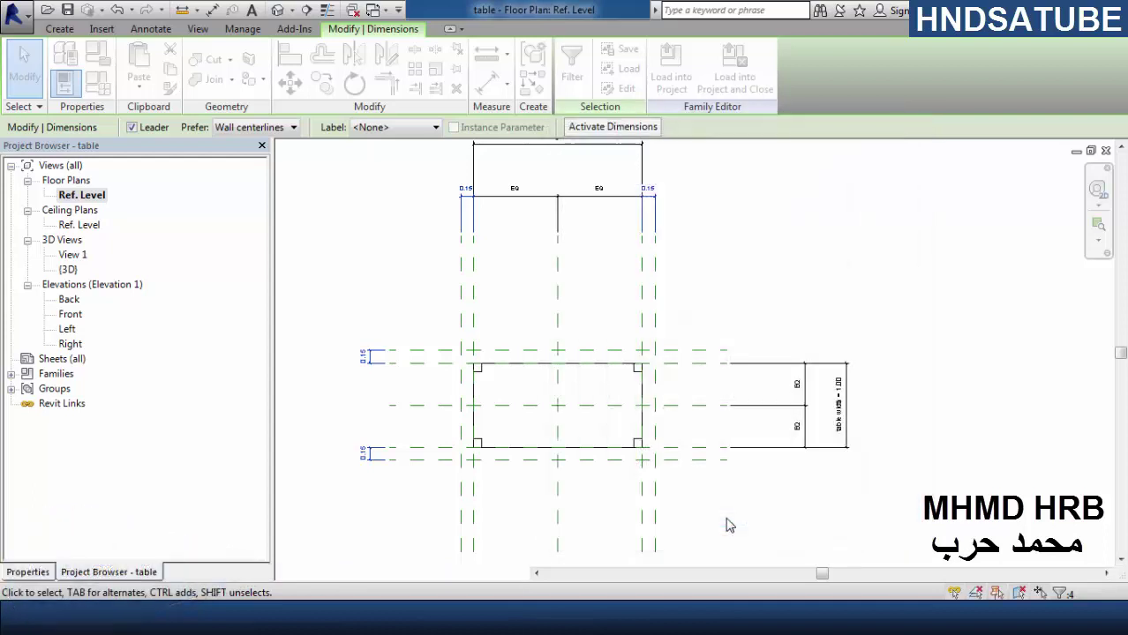
left_click(768, 271)
middle_click_drag(768, 271, 798, 308)
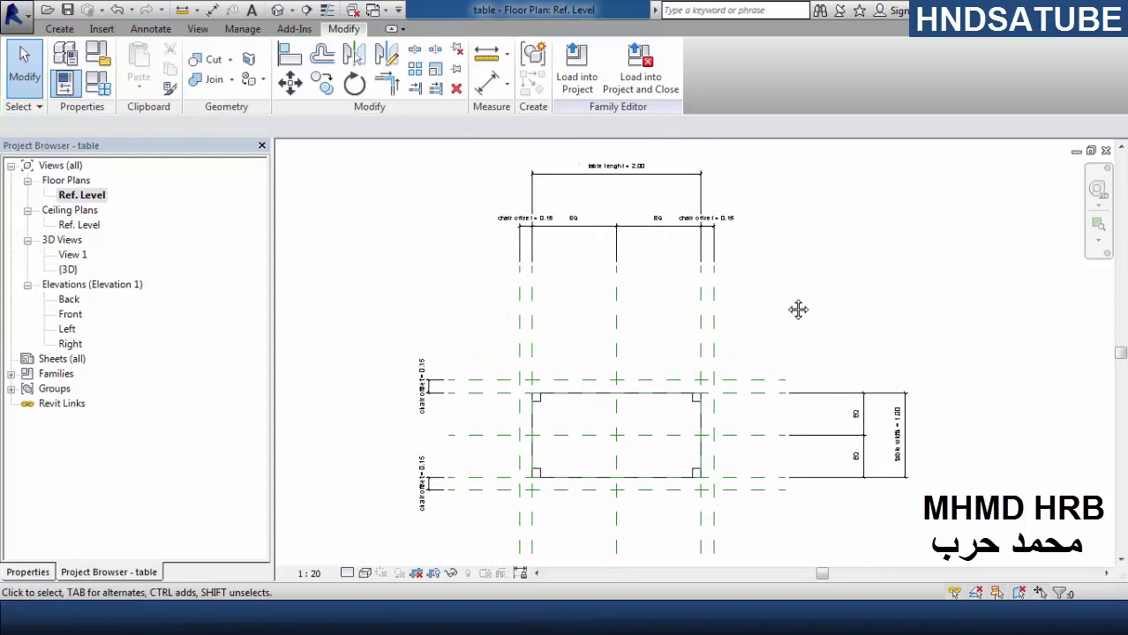
middle_click_drag(599, 340, 515, 318)
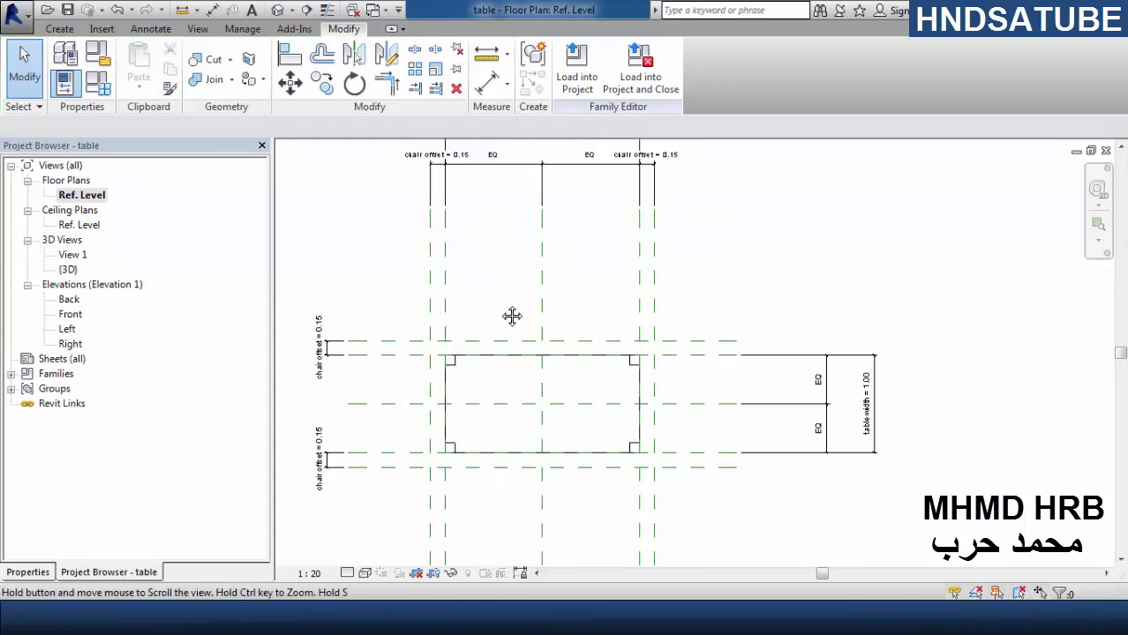
- Switch to the open chair family and load it into table.rfa only
left_click(371, 10)
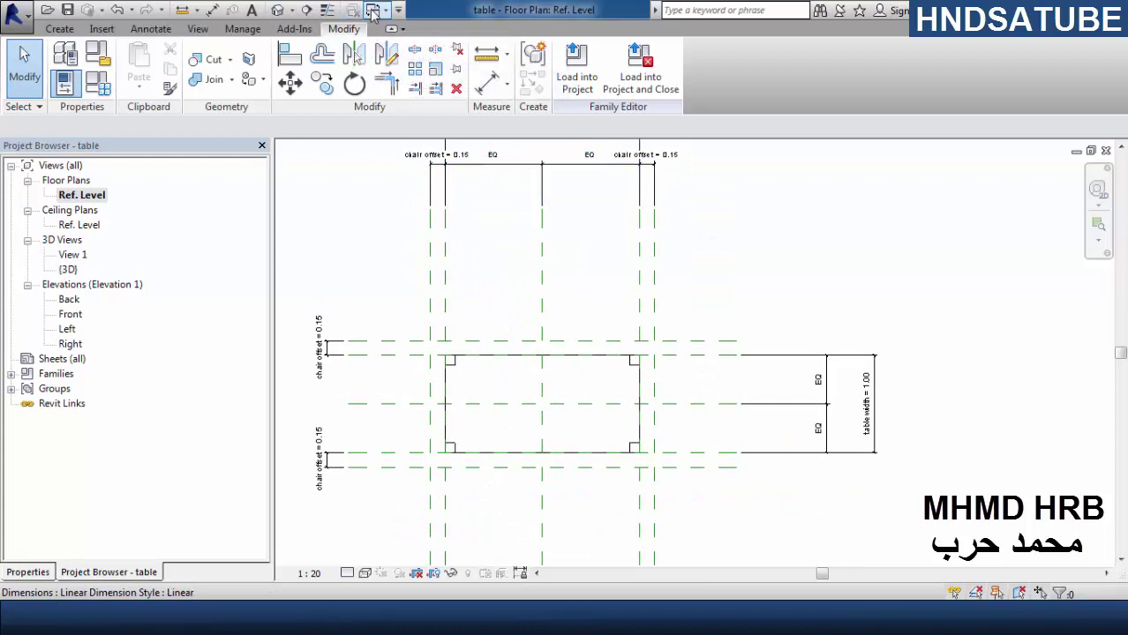
left_click(432, 51)
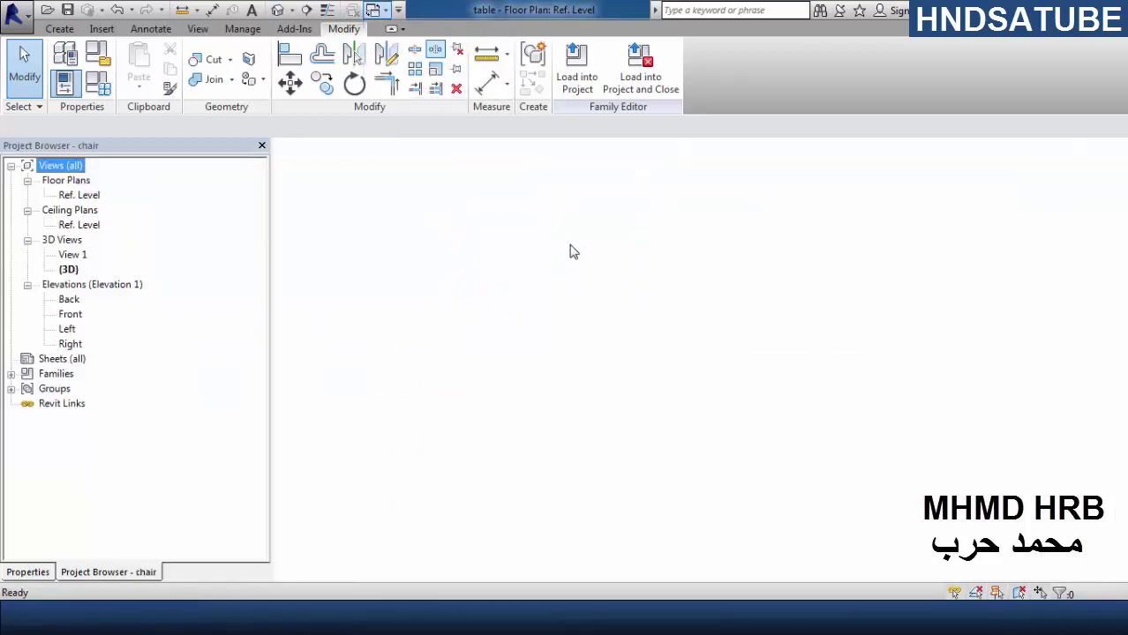
left_click(582, 88)
left_click(457, 234)
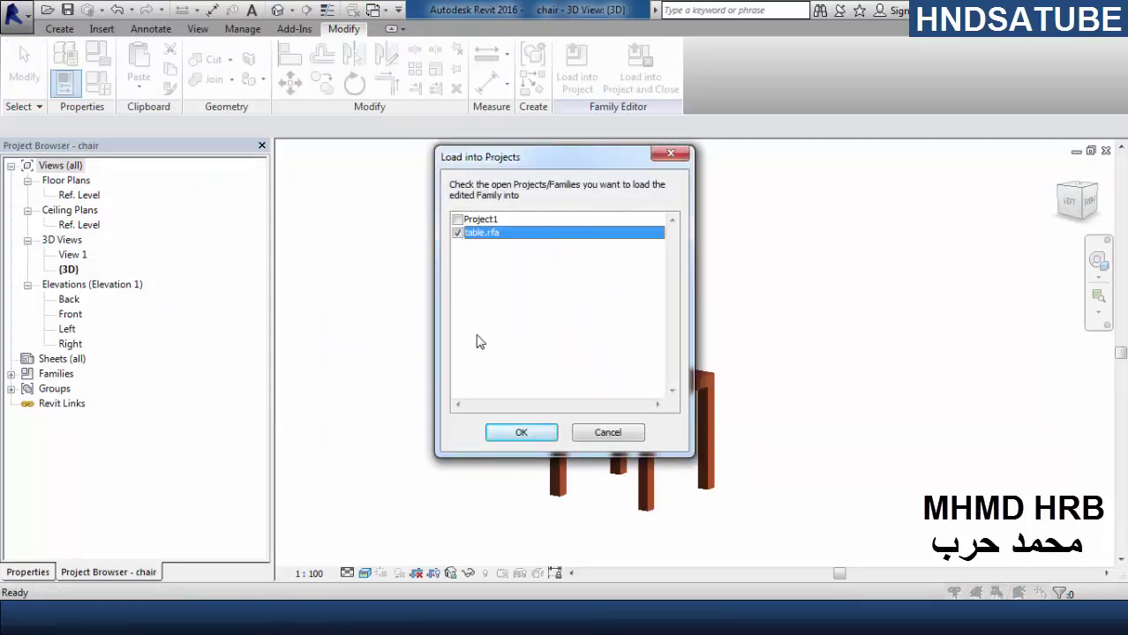
left_click(516, 434)
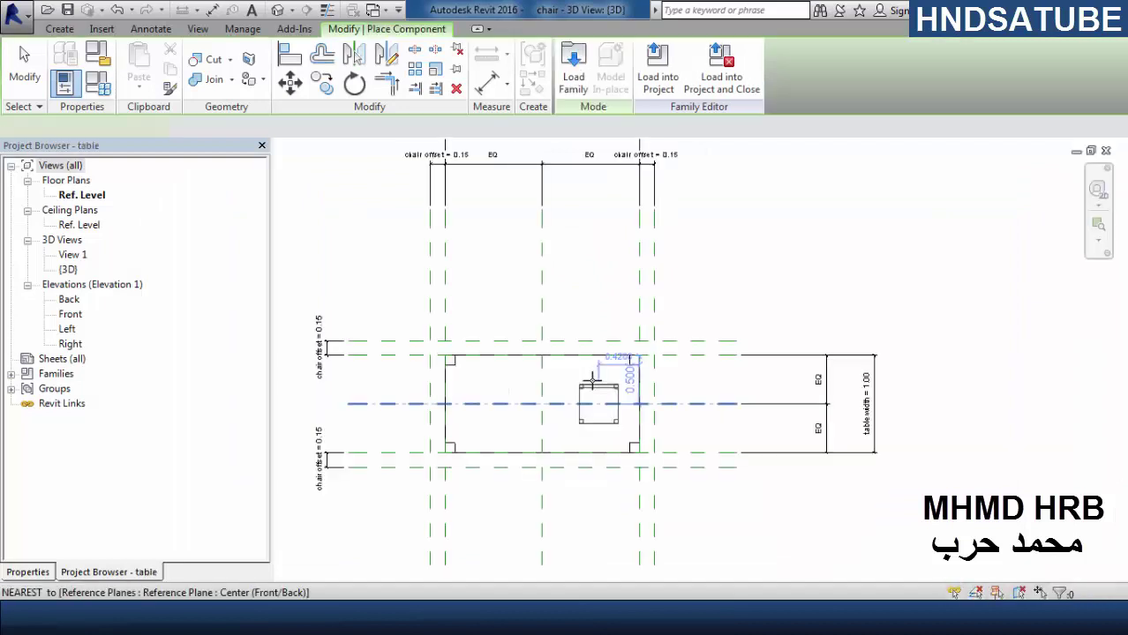
- Place four chairs around the table, one beyond each edge, rotated so each backrest is on the side away from the table
left_click(486, 332)
scroll(577, 331, "down", 1)
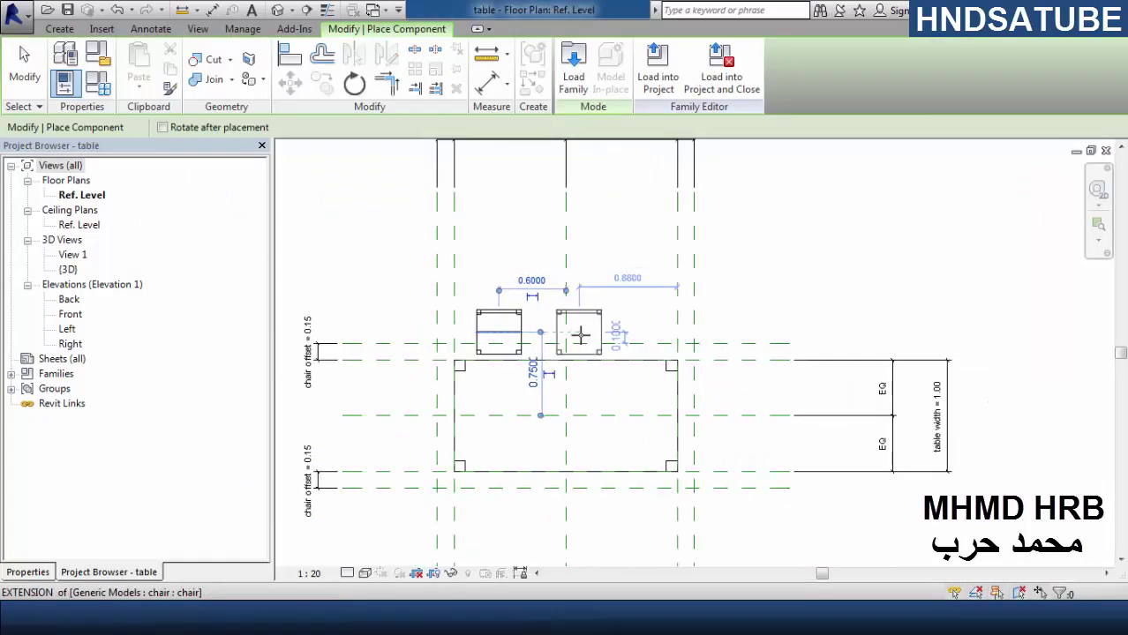
scroll(715, 408, "up", 1)
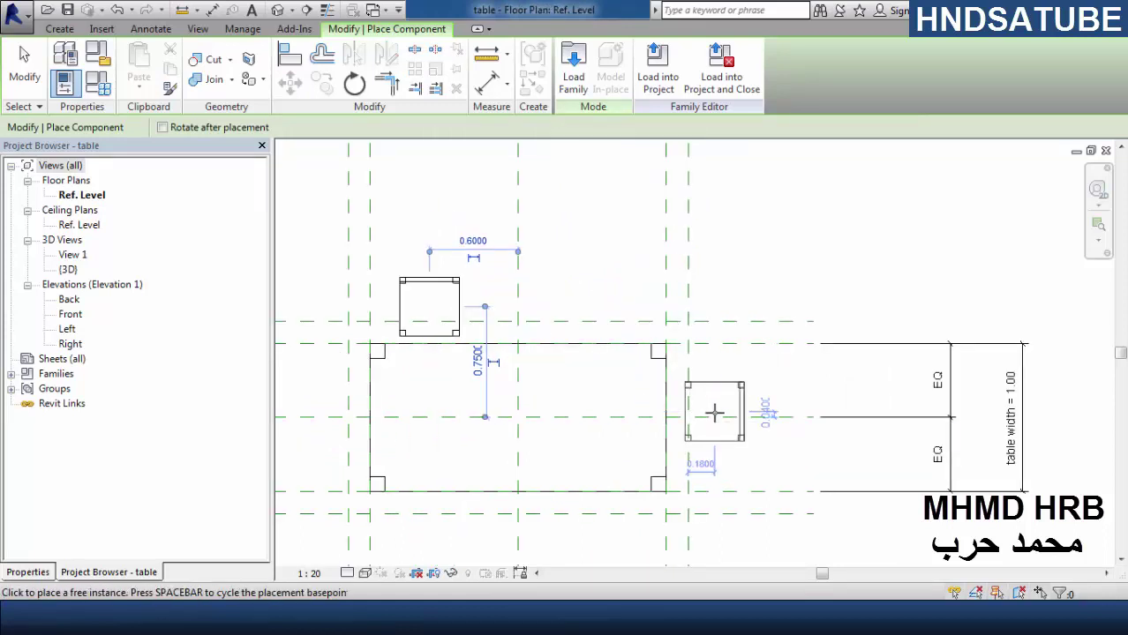
scroll(715, 412, "down", 1)
left_click(724, 402)
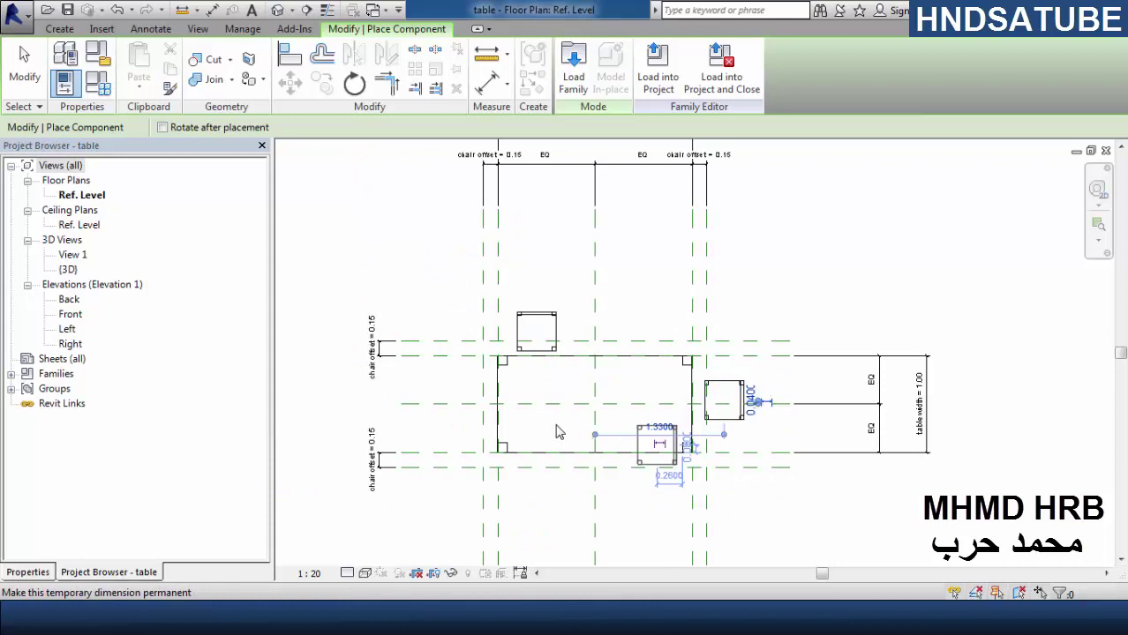
key("space")
left_click(453, 403)
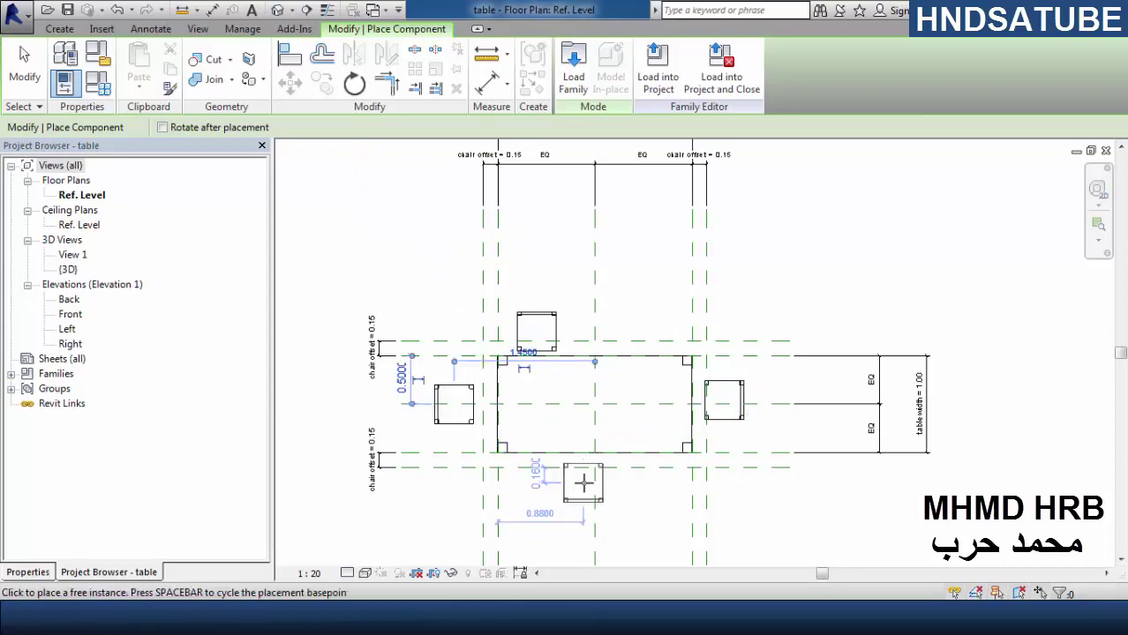
left_click(496, 463)
left_click(24, 69)
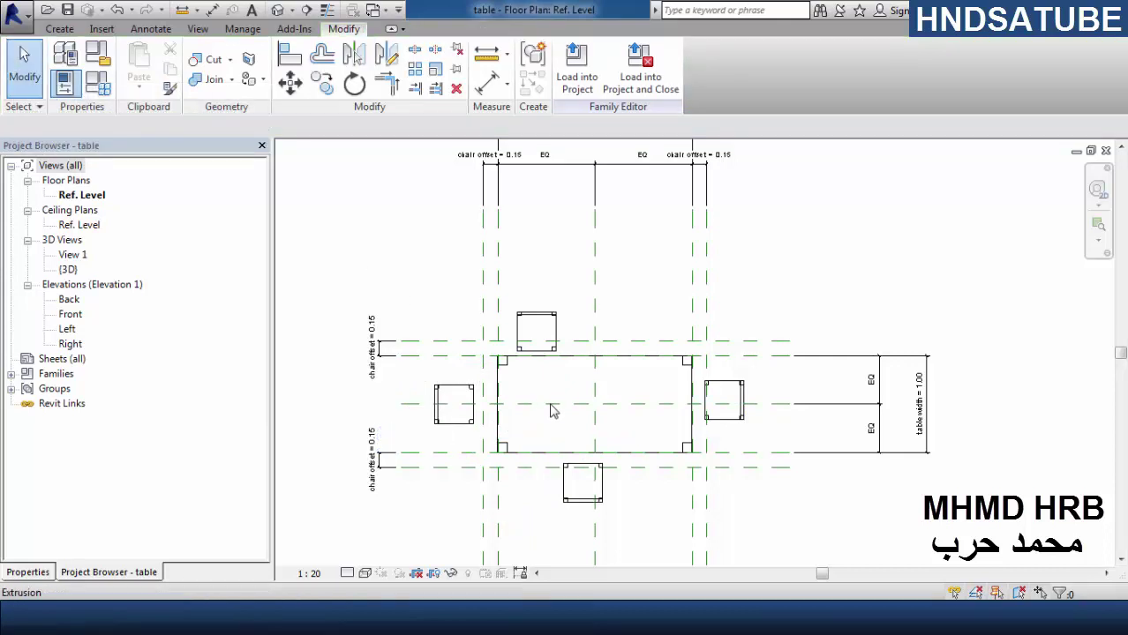
- Draw two vertical reference planes across the table, about 0.20 inside its left edge and about 0.27 inside its right edge
middle_click_drag(617, 433, 626, 404)
scroll(622, 400, "up", 1)
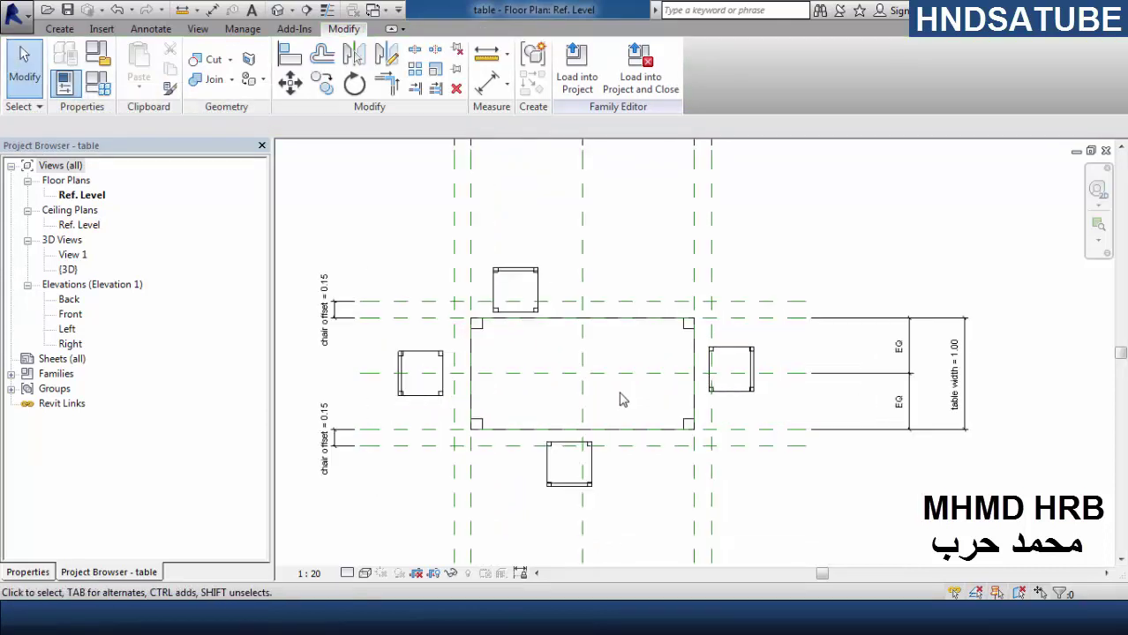
scroll(605, 381, "up", 2)
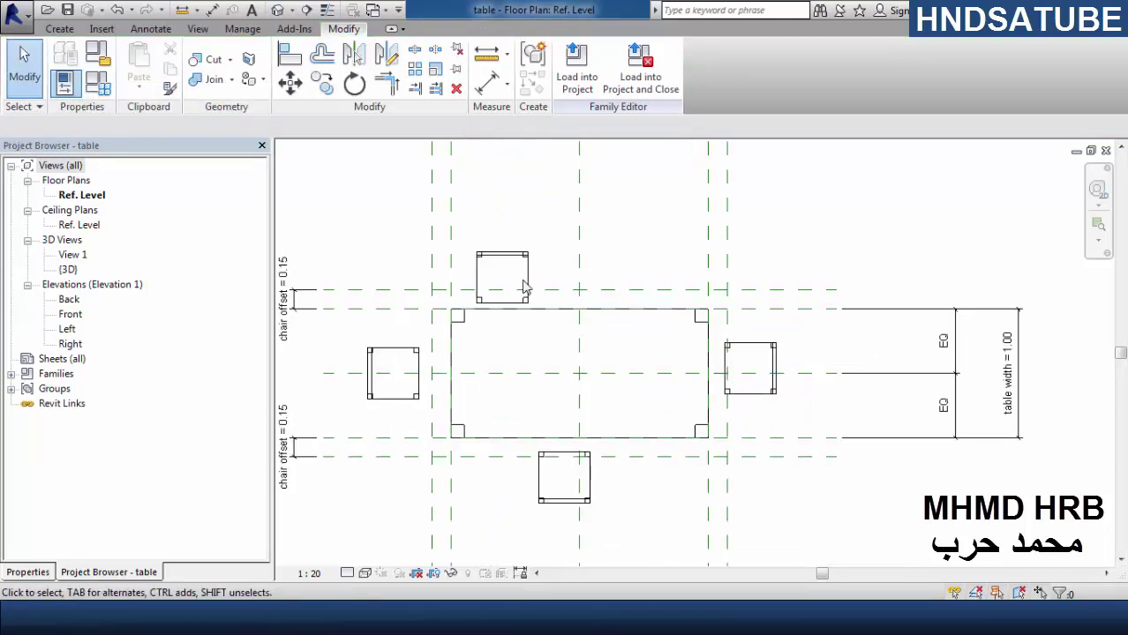
left_click(579, 257)
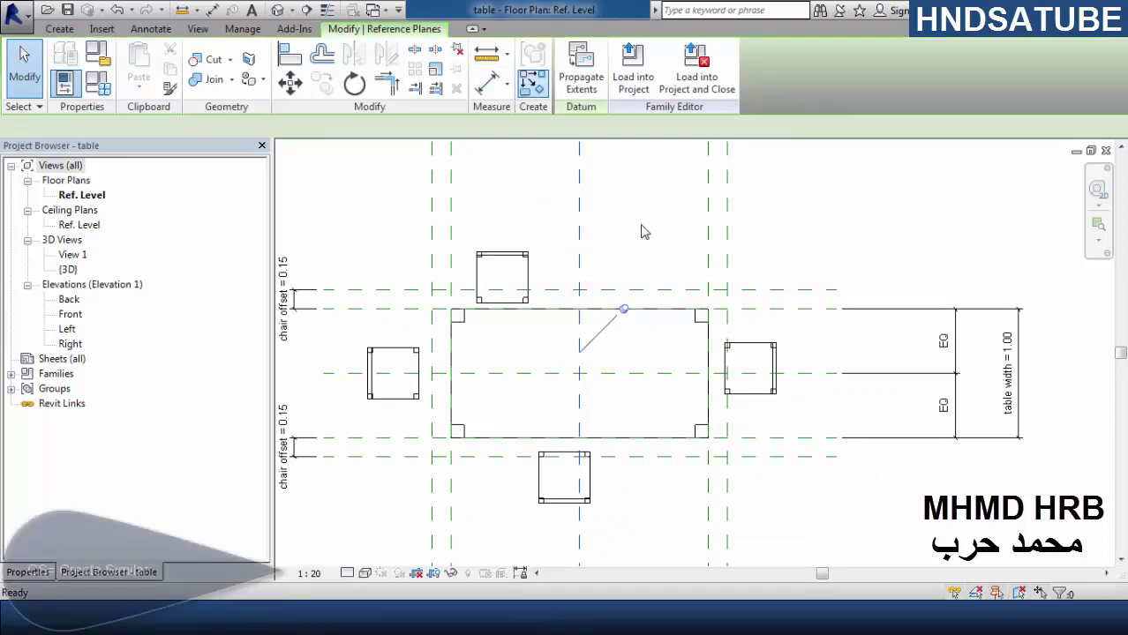
key("c")
key("s")
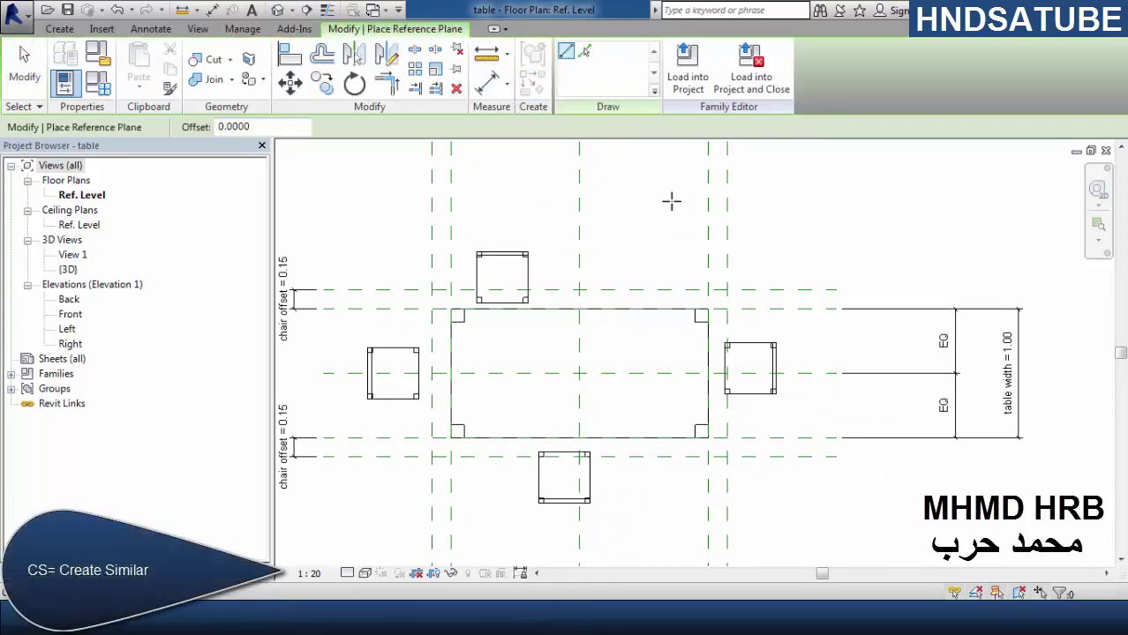
scroll(647, 261, "down", 4)
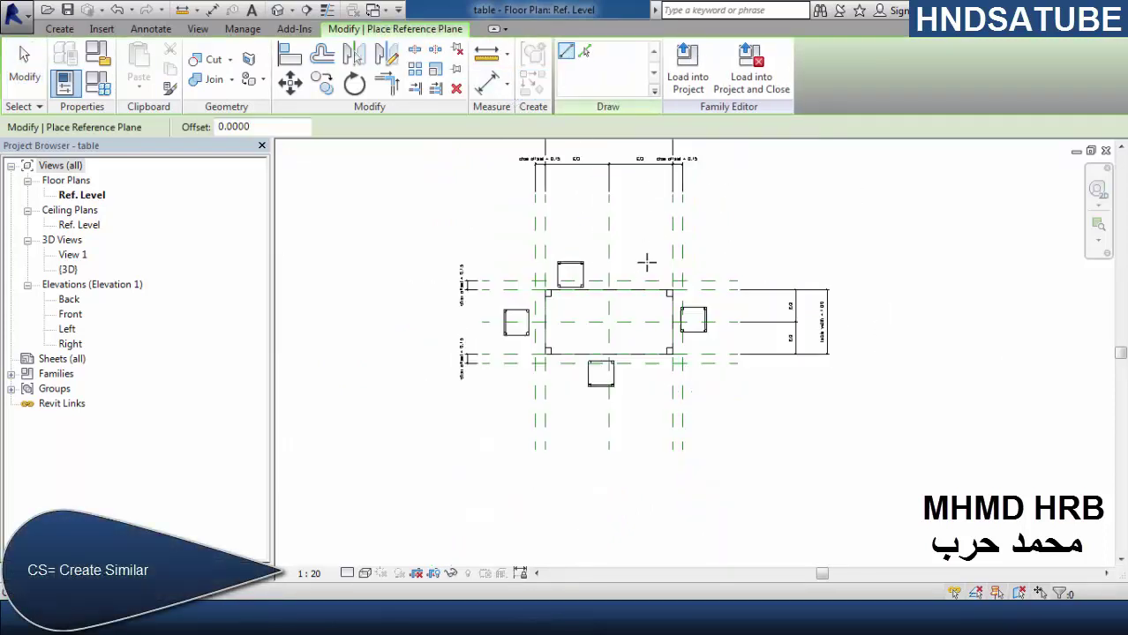
left_click(654, 182)
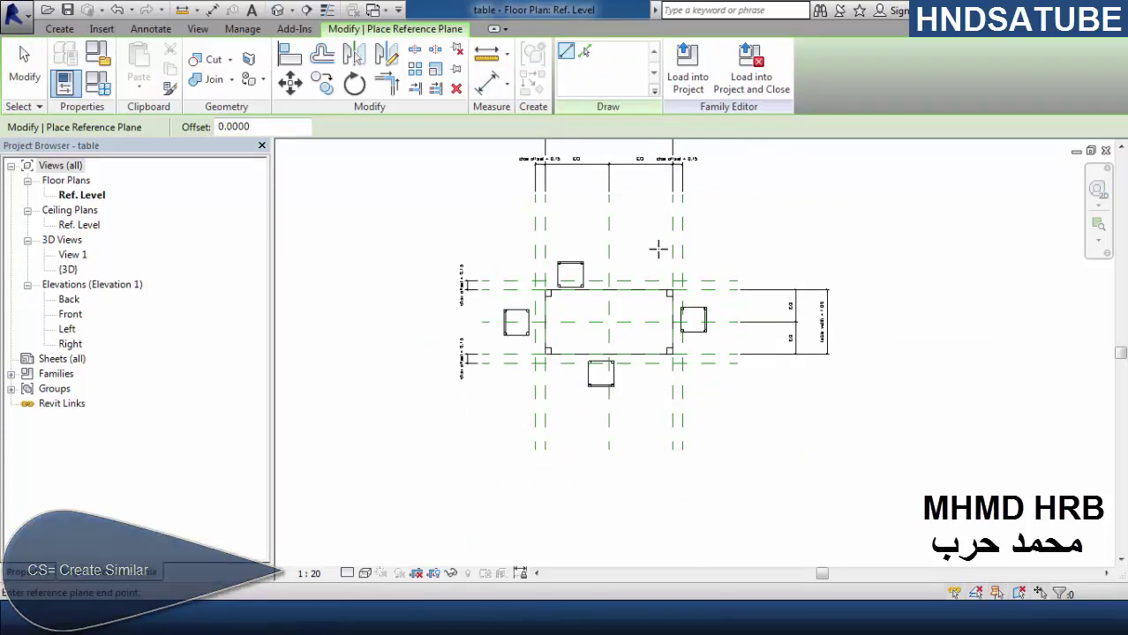
left_click(651, 443)
scroll(563, 222, "up", 2)
left_click(556, 167)
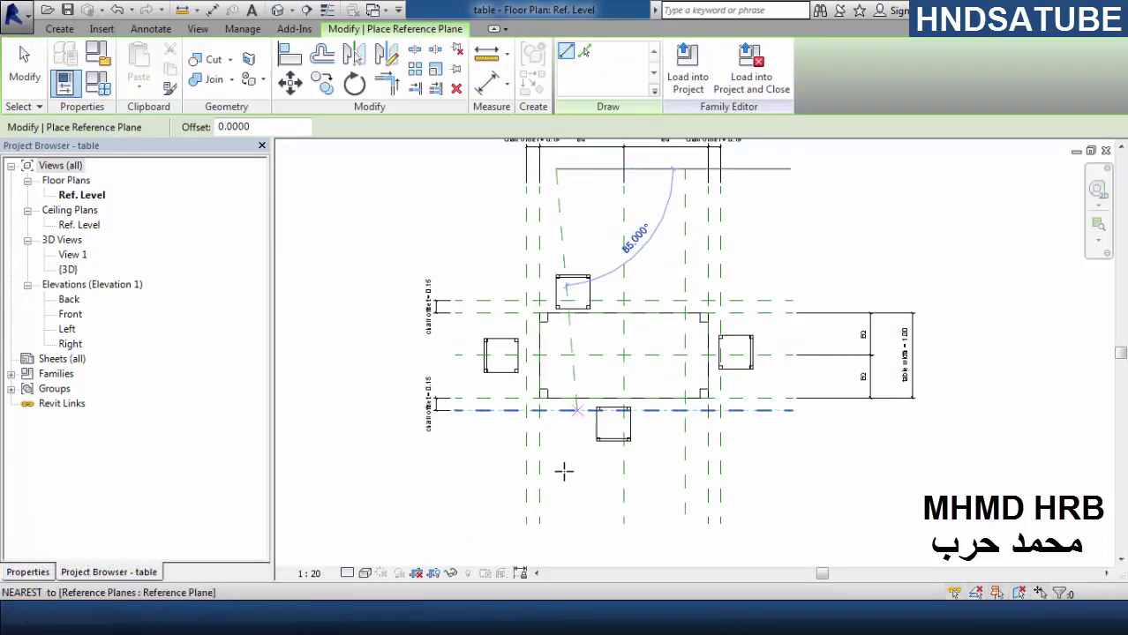
left_click(555, 514)
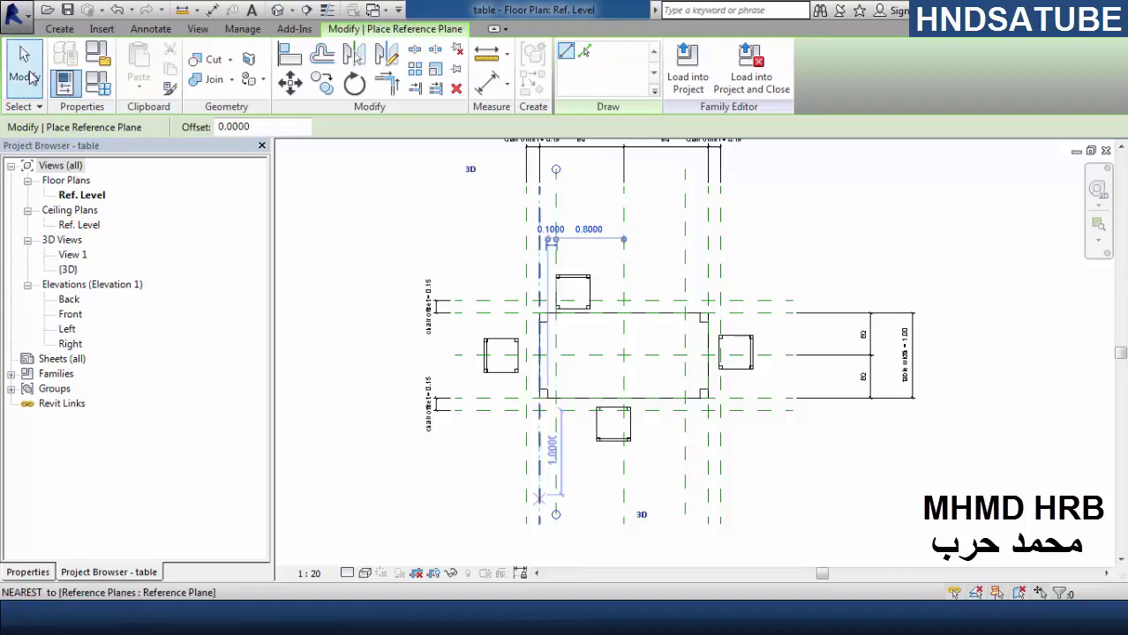
key("Escape")
key("Escape")
- Dimension each inner vertical reference plane from the nearest short edge of the table, placing both dimensions below the chair offset row
scroll(557, 261, "up", 2)
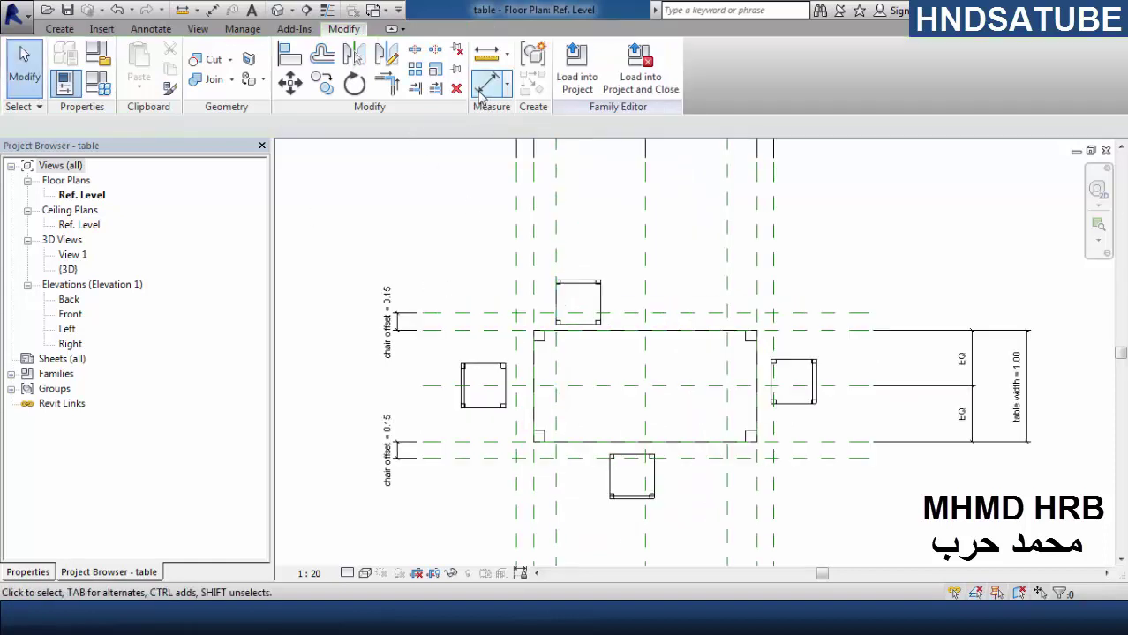
key("d")
key("i")
left_click(534, 237)
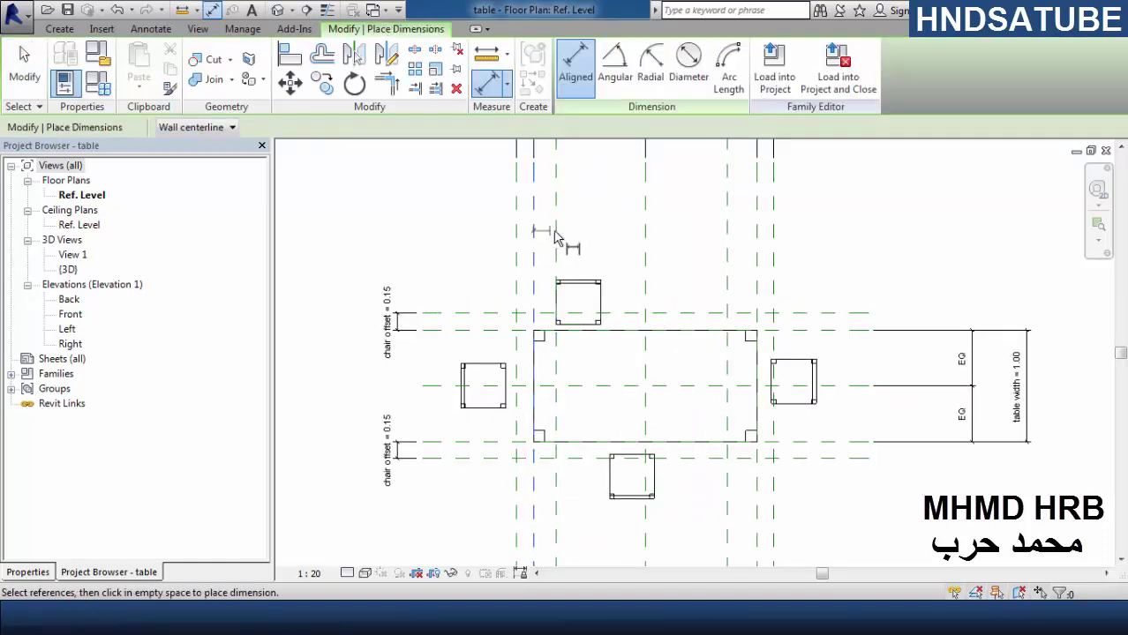
left_click(557, 238)
scroll(565, 243, "down", 3)
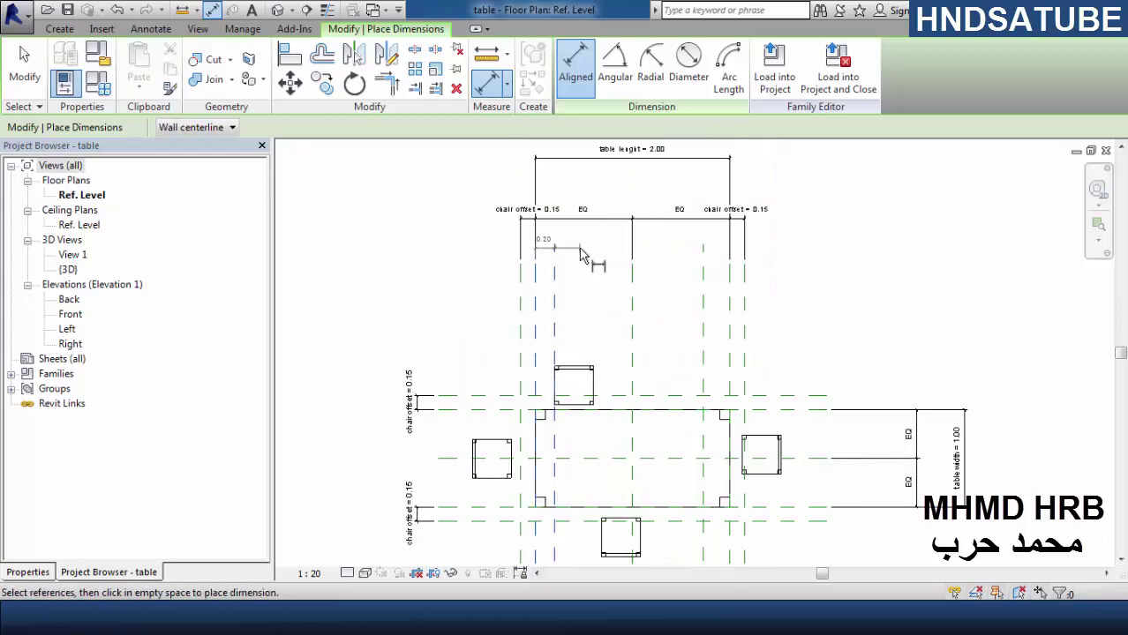
scroll(705, 377, "up", 2)
left_click(751, 385)
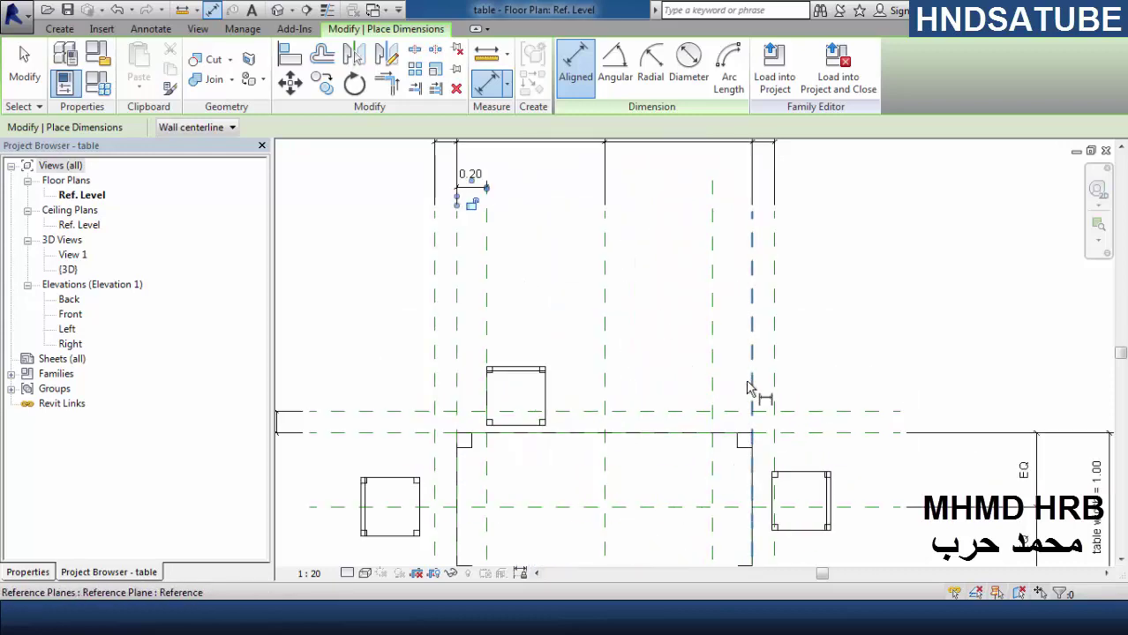
scroll(717, 397, "down", 2)
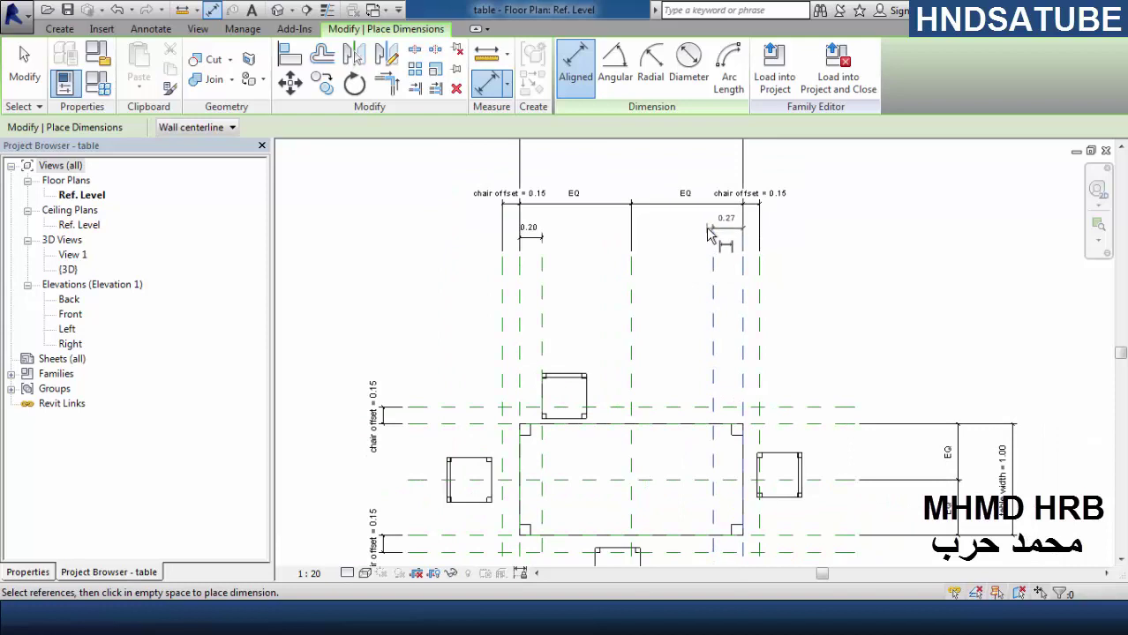
left_click(707, 243)
scroll(729, 252, "up", 2)
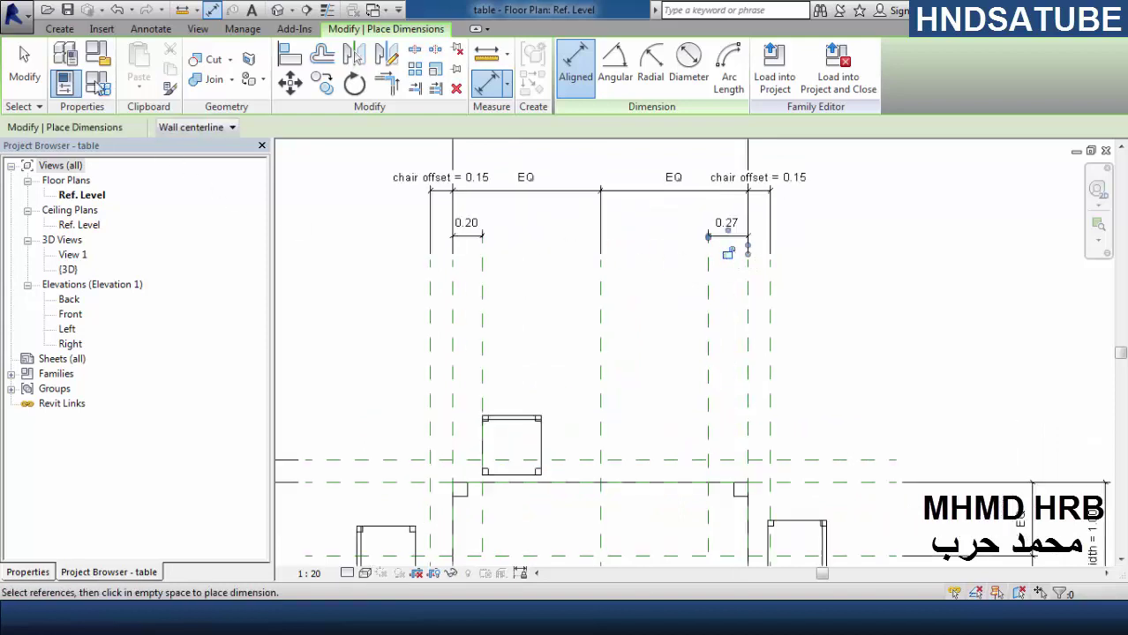
- Label both inner reference plane dimensions with a new type family parameter named side offset
key("Escape")
left_click(469, 237)
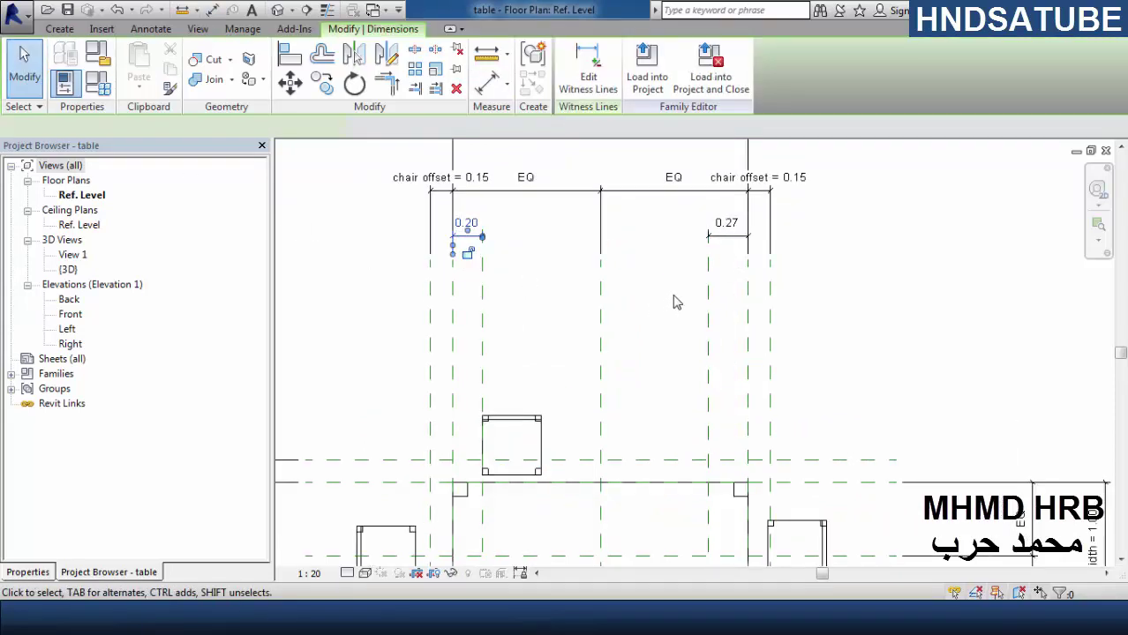
left_click(729, 237, "ctrl")
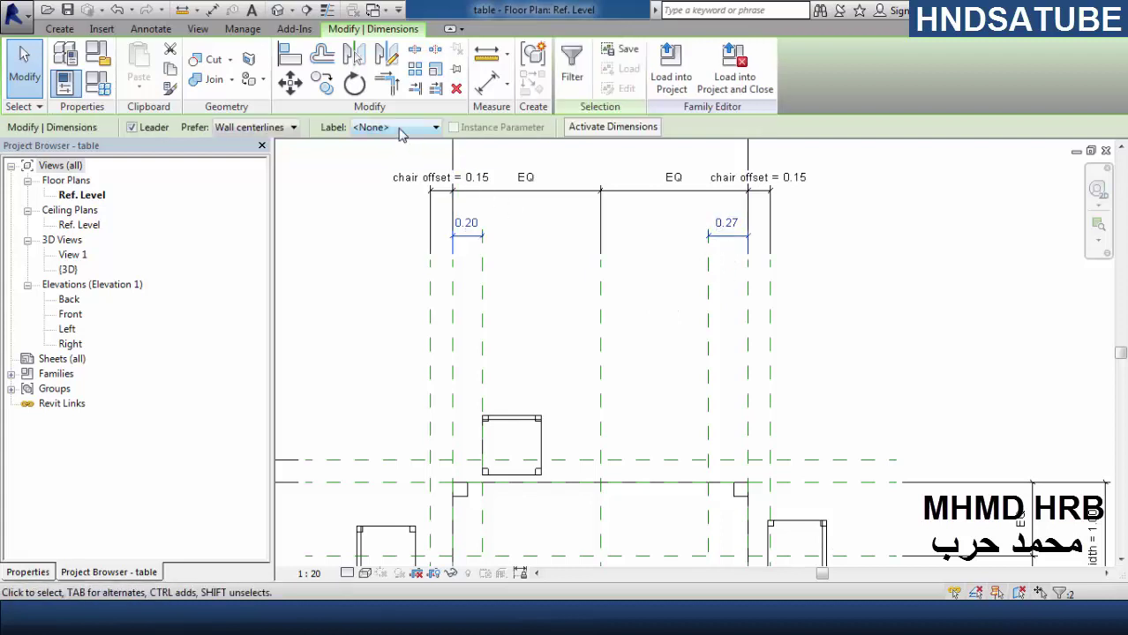
left_click(397, 127)
left_click(393, 156)
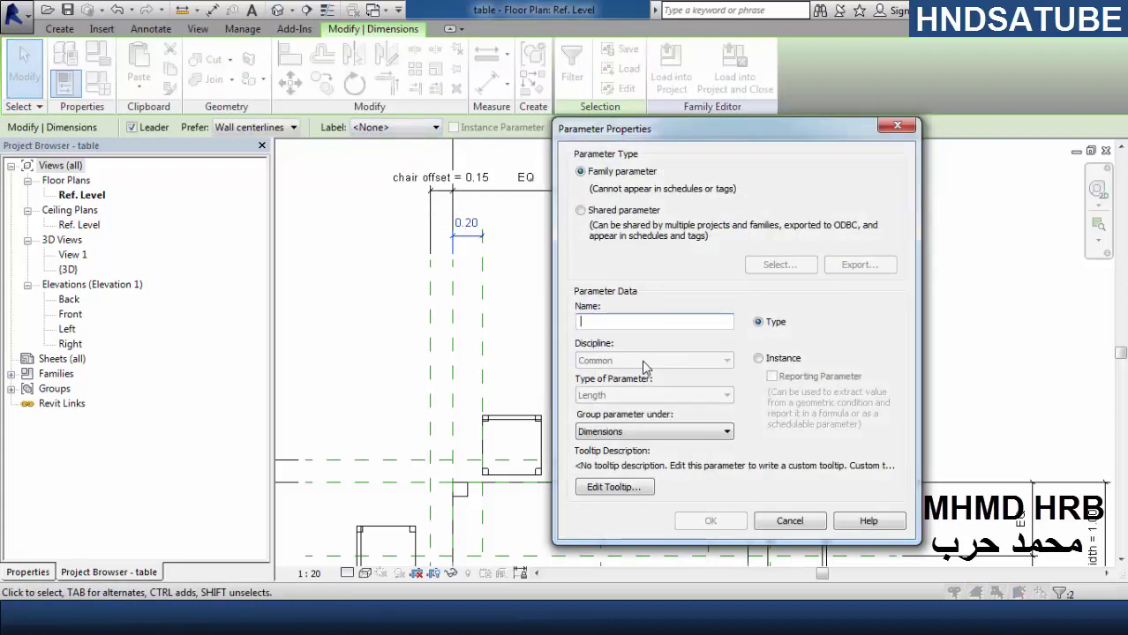
type("side off")
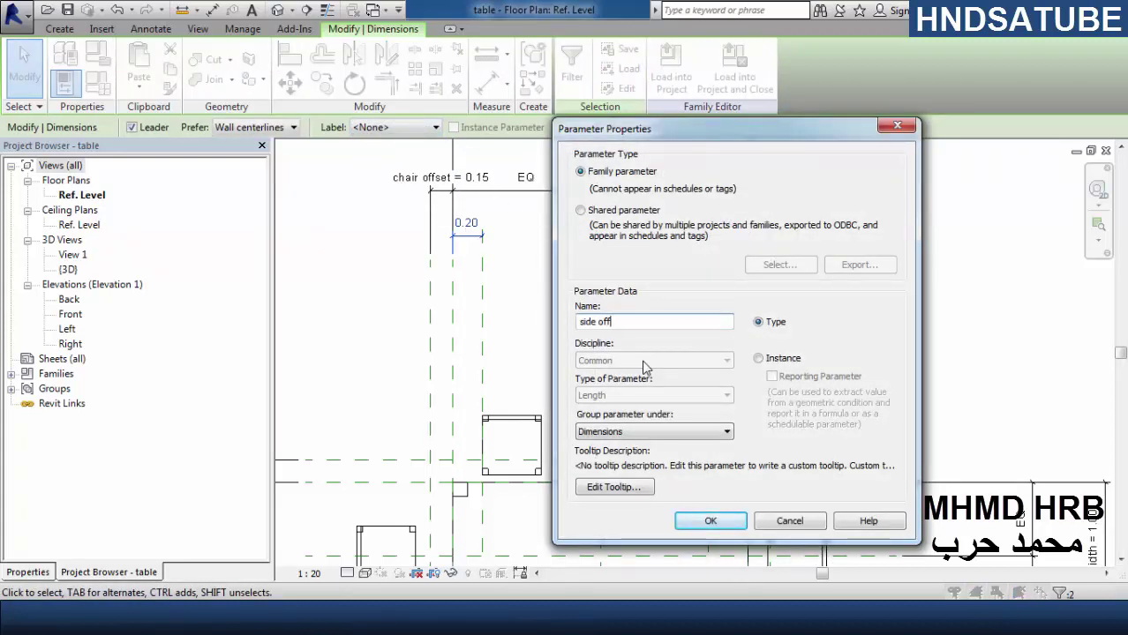
type("set")
left_click(712, 521)
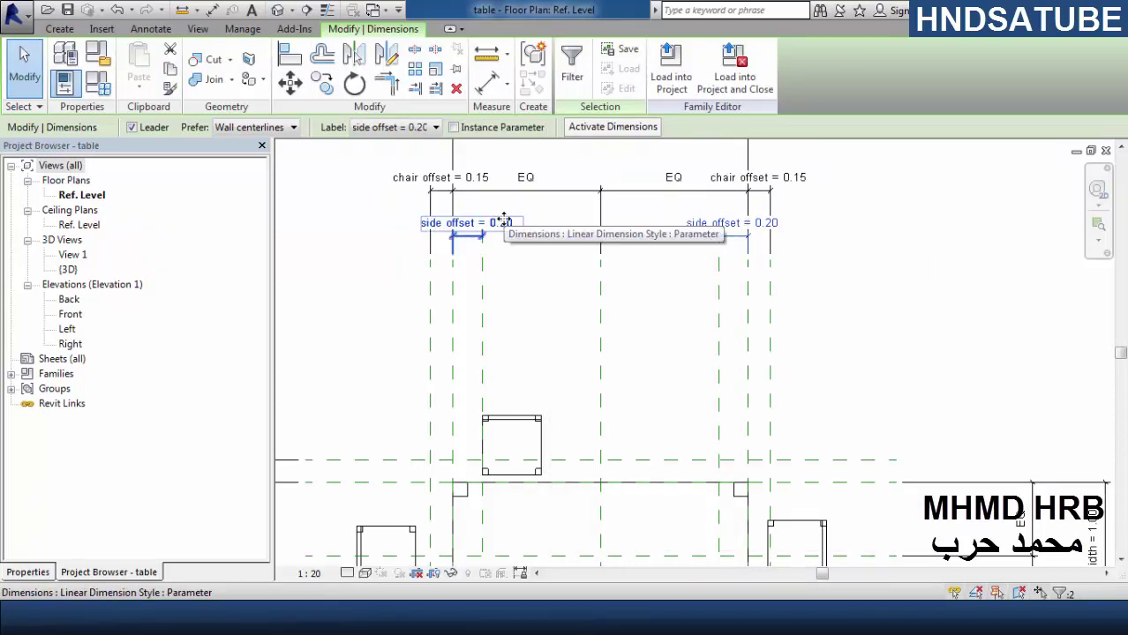
left_click(454, 223)
key("Escape")
- Set the side offset parameter to 0.30 in the family types and apply it
left_click(99, 88)
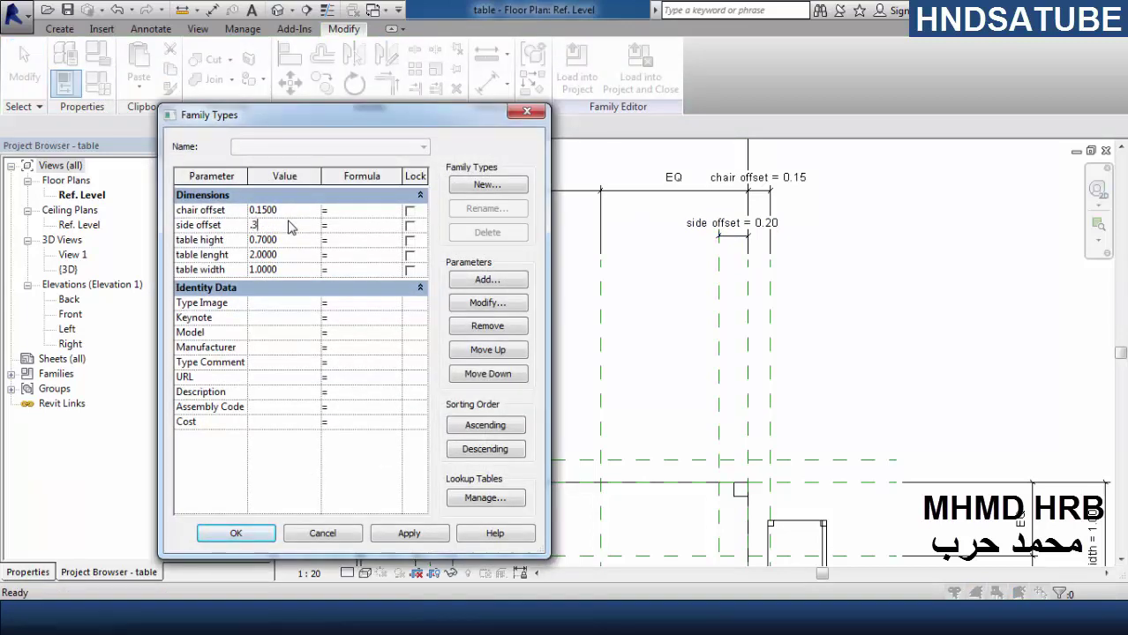
left_click(410, 534)
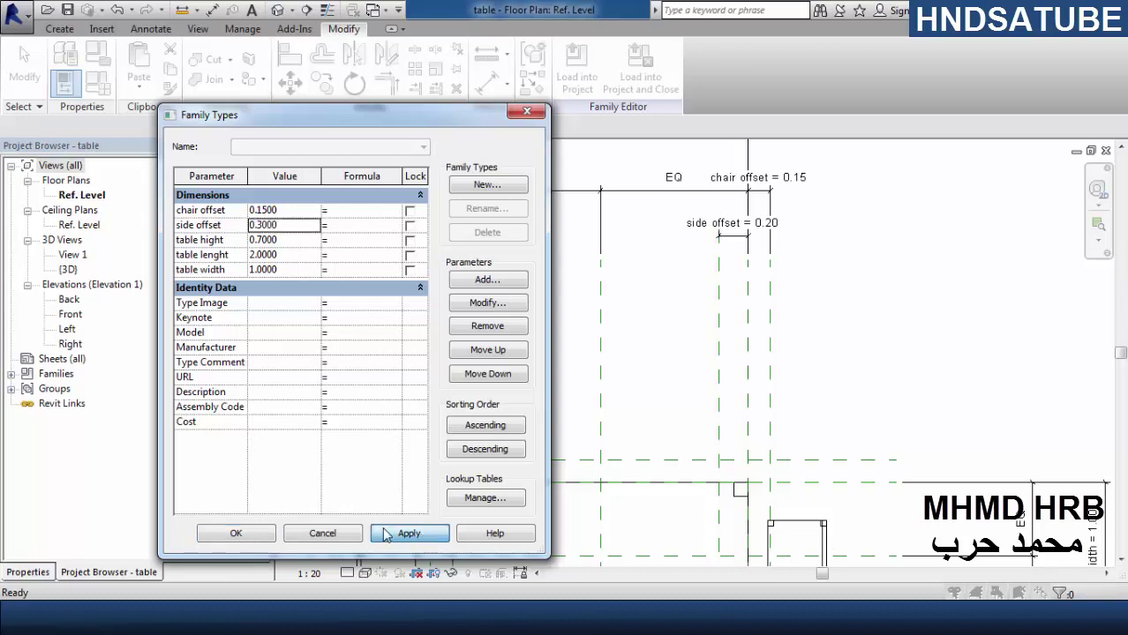
left_click(238, 534)
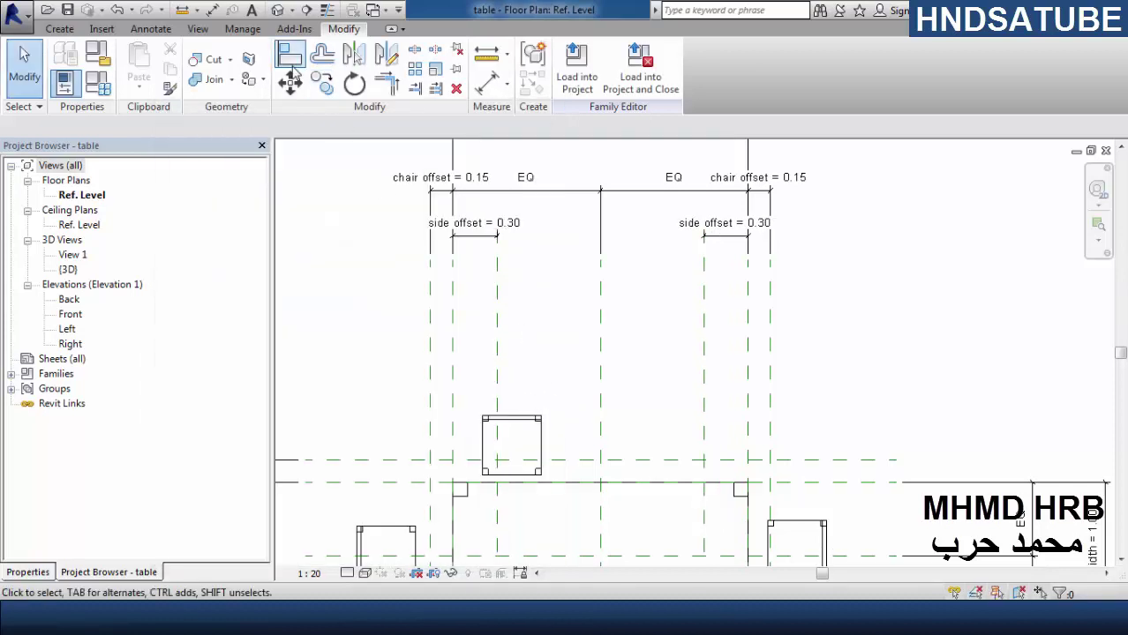
- Align the upper chair's centre to the upper chair offset plane and the left side offset plane, locking both alignments
scroll(503, 542, "up", 1)
key("a")
key("l")
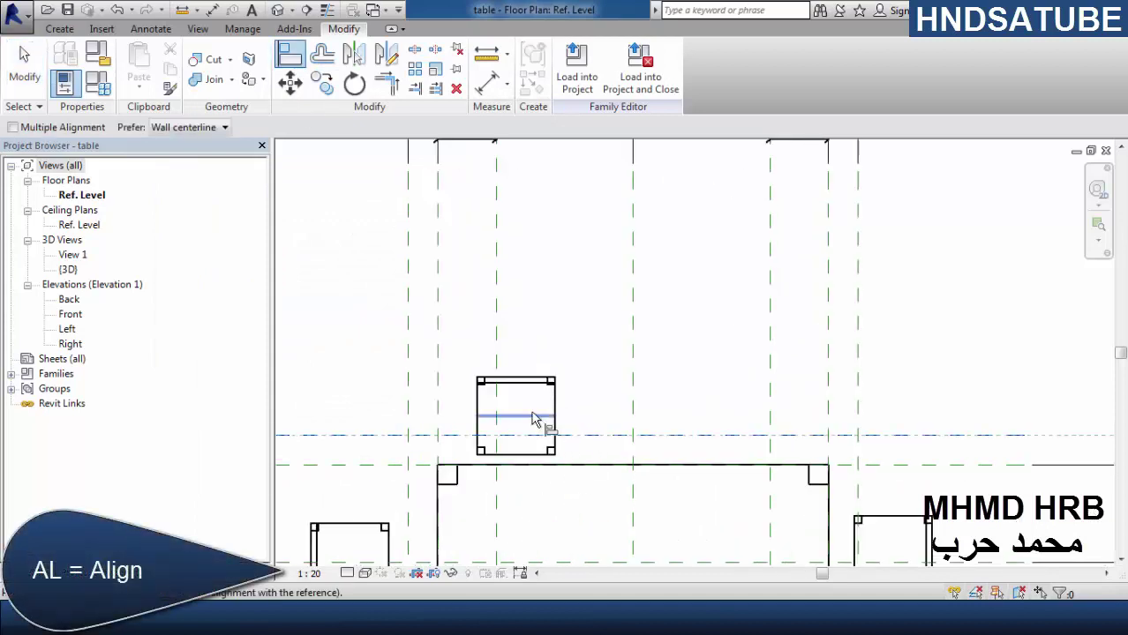
left_click(534, 416)
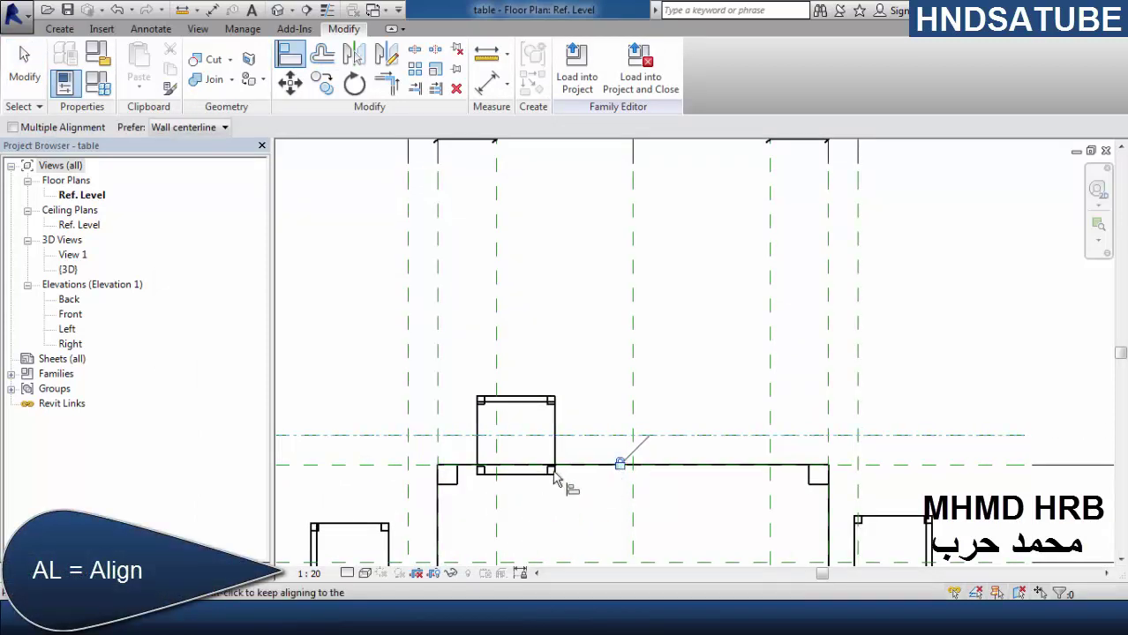
left_click(499, 416)
left_click(528, 446)
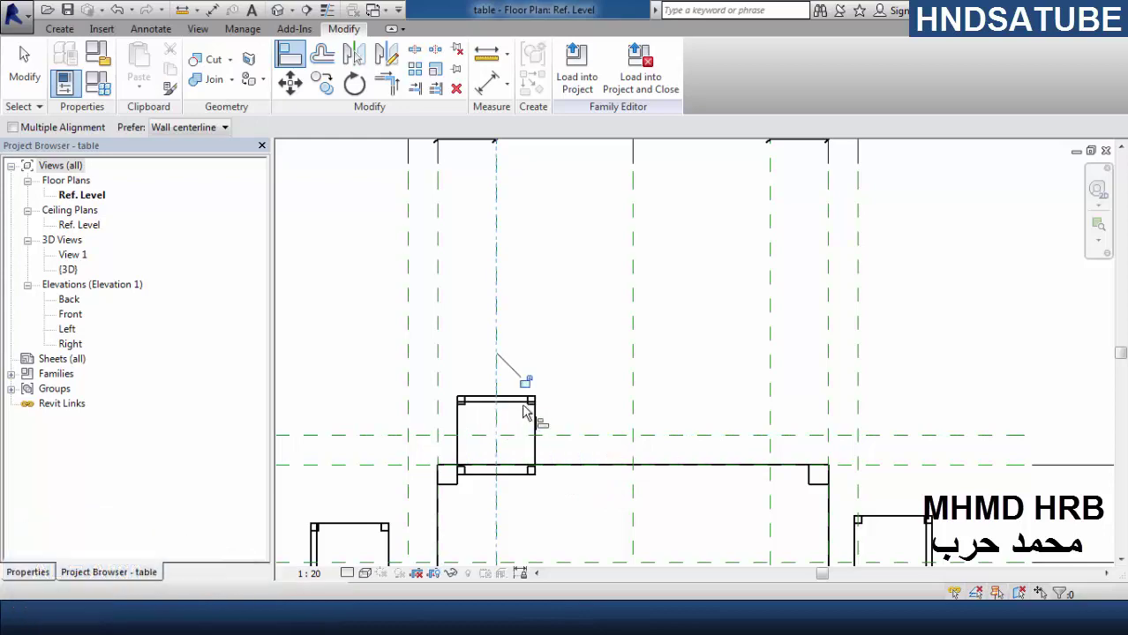
left_click(526, 383)
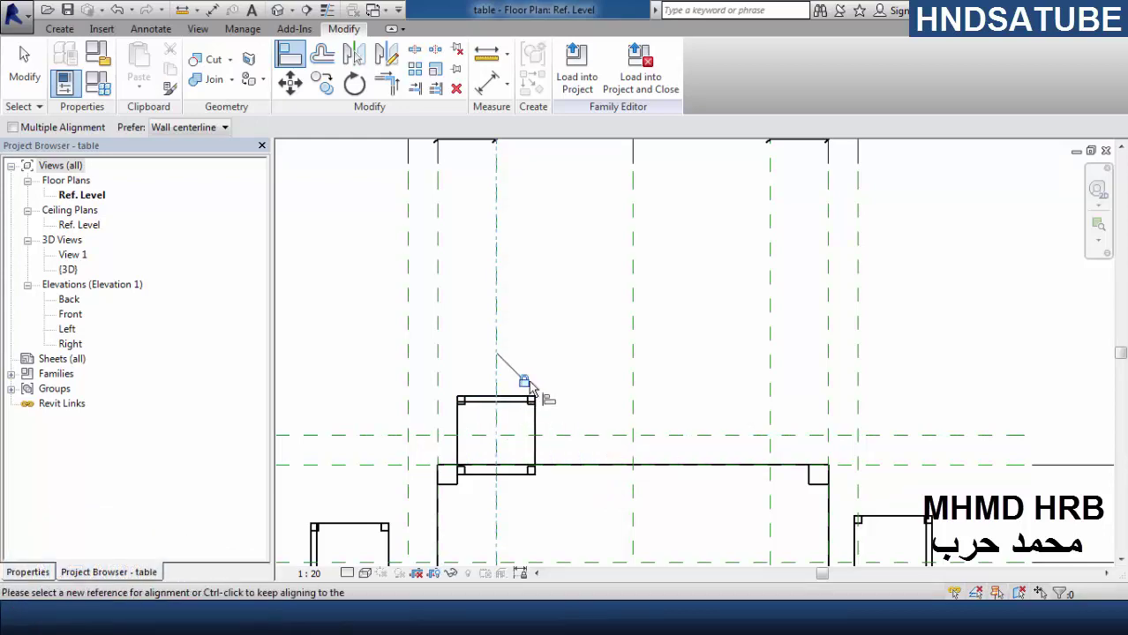
- Align the left chair's centre to the table's horizontal centre plane and the left chair offset plane, locking both alignments
scroll(534, 380, "down", 3)
scroll(676, 448, "up", 3)
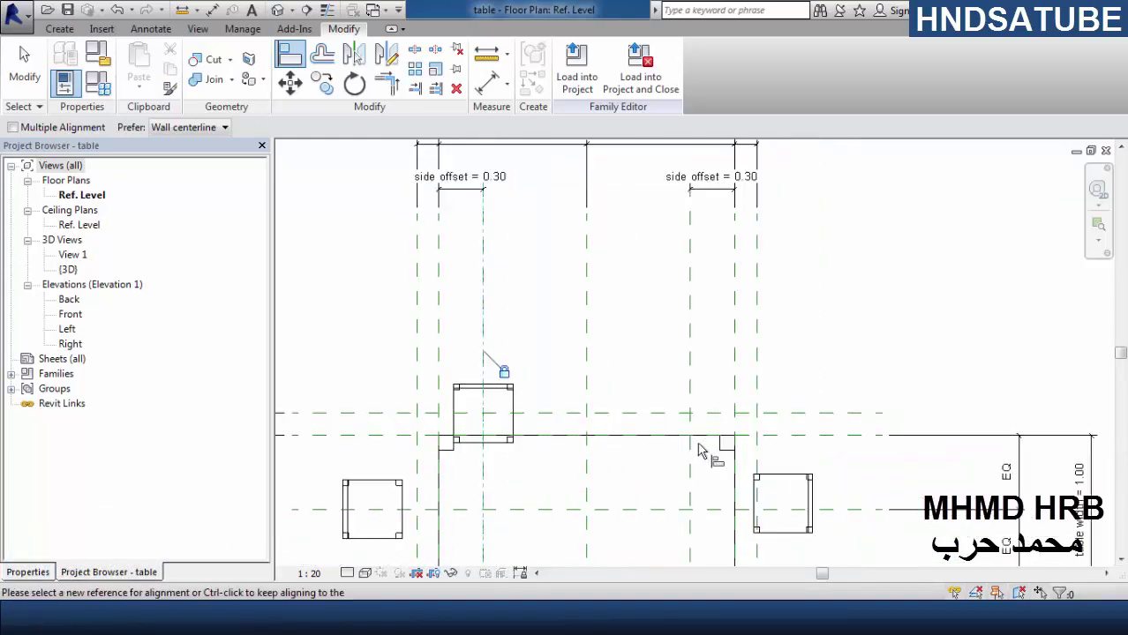
scroll(672, 335, "down", 3)
scroll(494, 379, "up", 3)
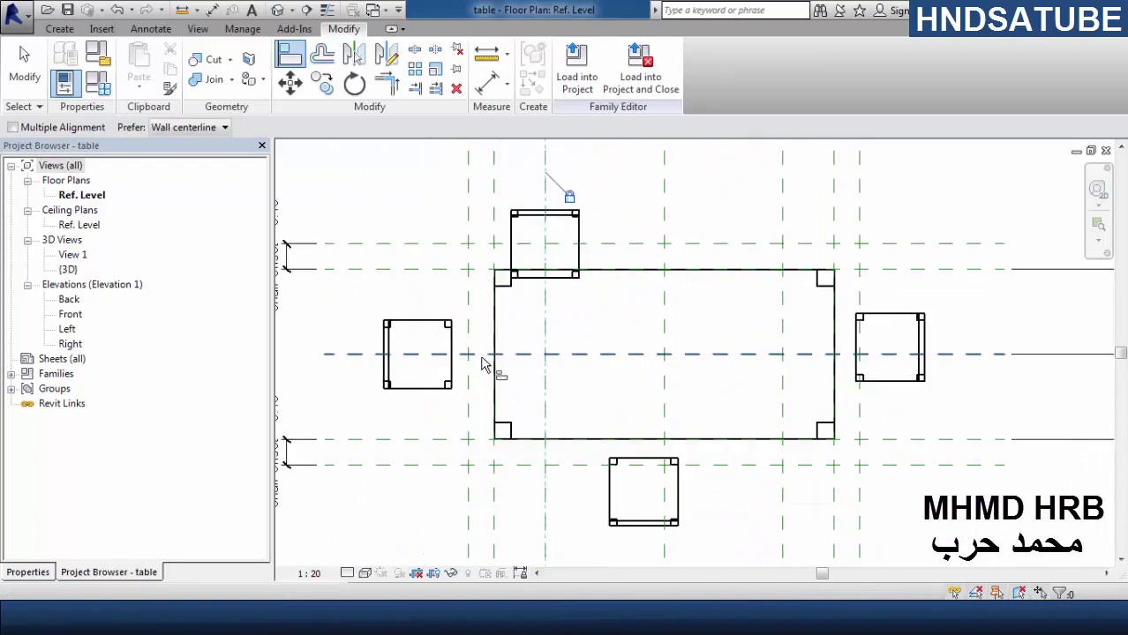
left_click(484, 362)
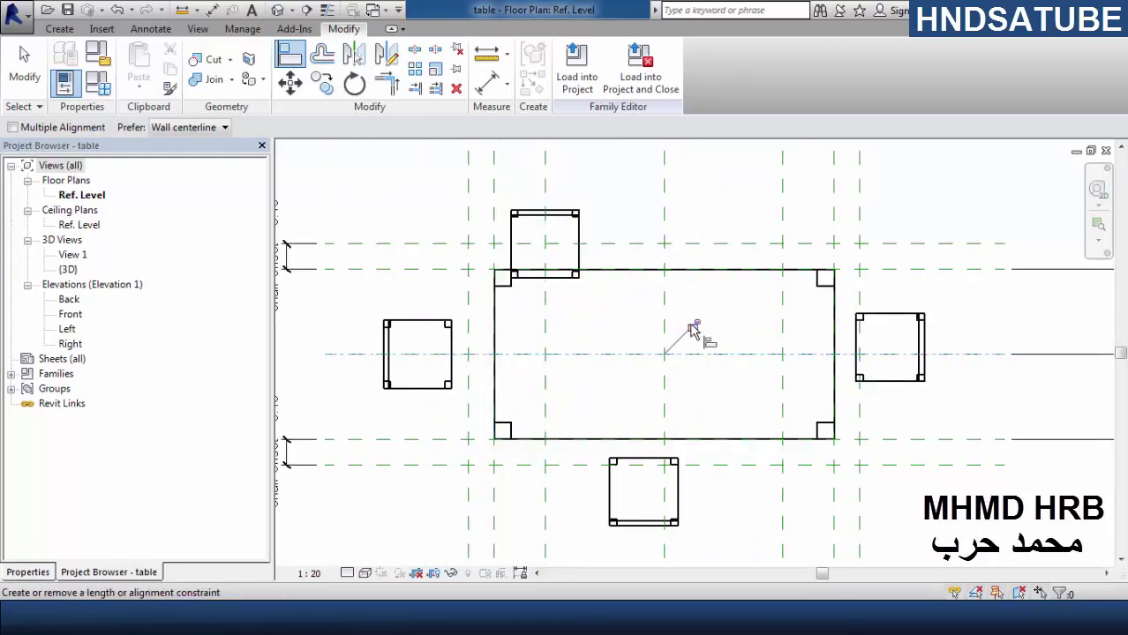
left_click(469, 328)
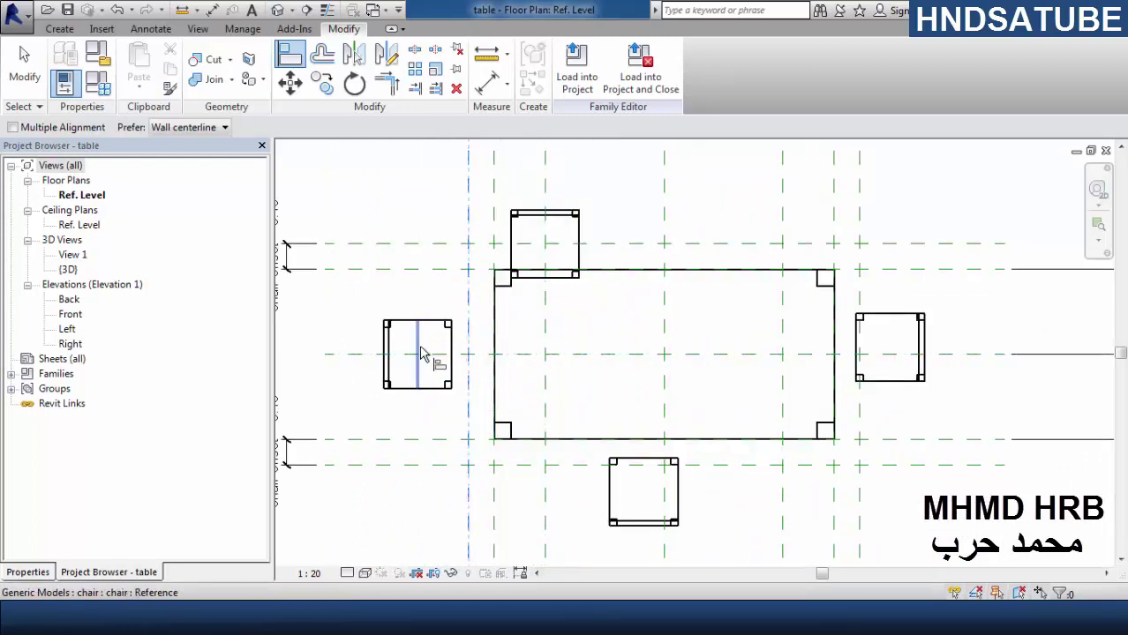
left_click(418, 353)
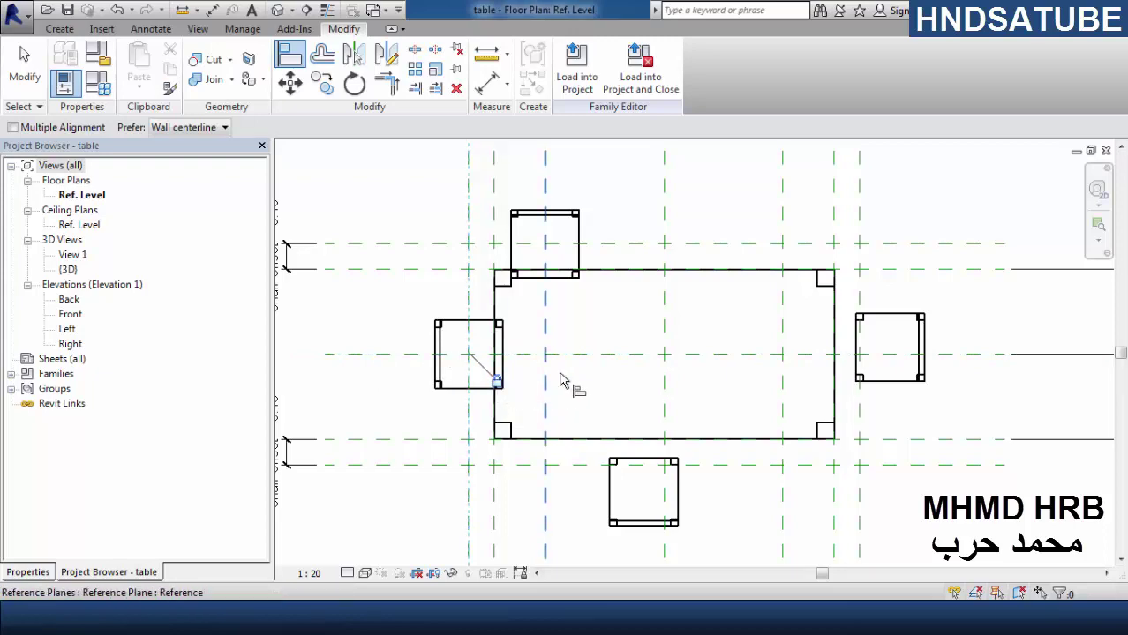
- Align the lower chair's centre to the left side offset plane and the lower chair offset plane, locking both alignments
scroll(583, 384, "down", 2)
middle_click_drag(615, 377, 584, 346)
scroll(574, 438, "up", 2)
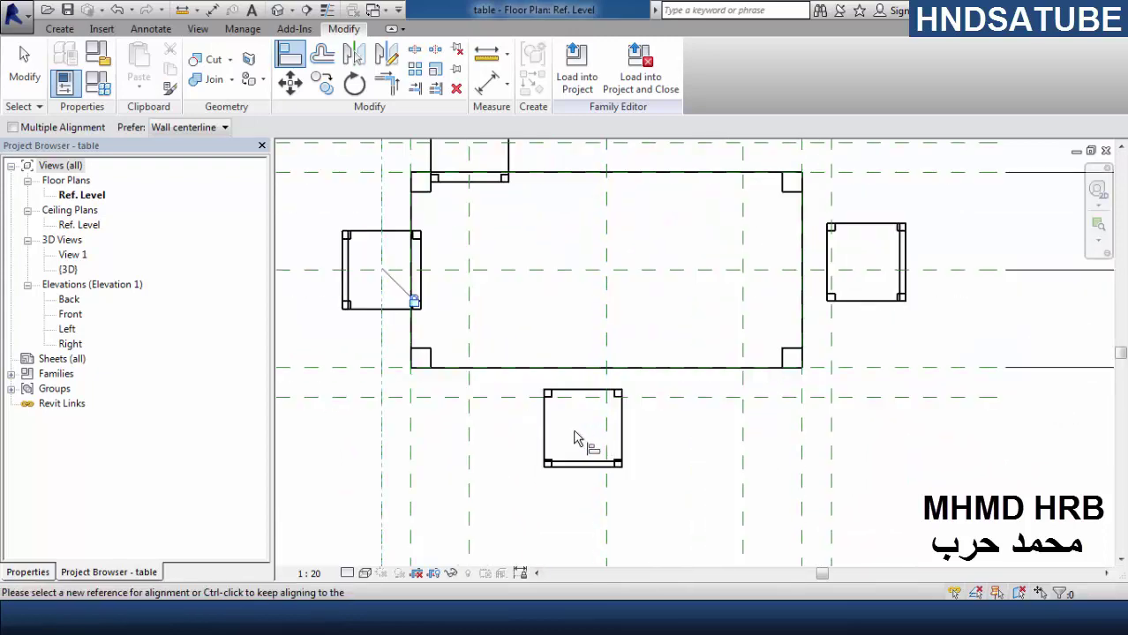
left_click(469, 414)
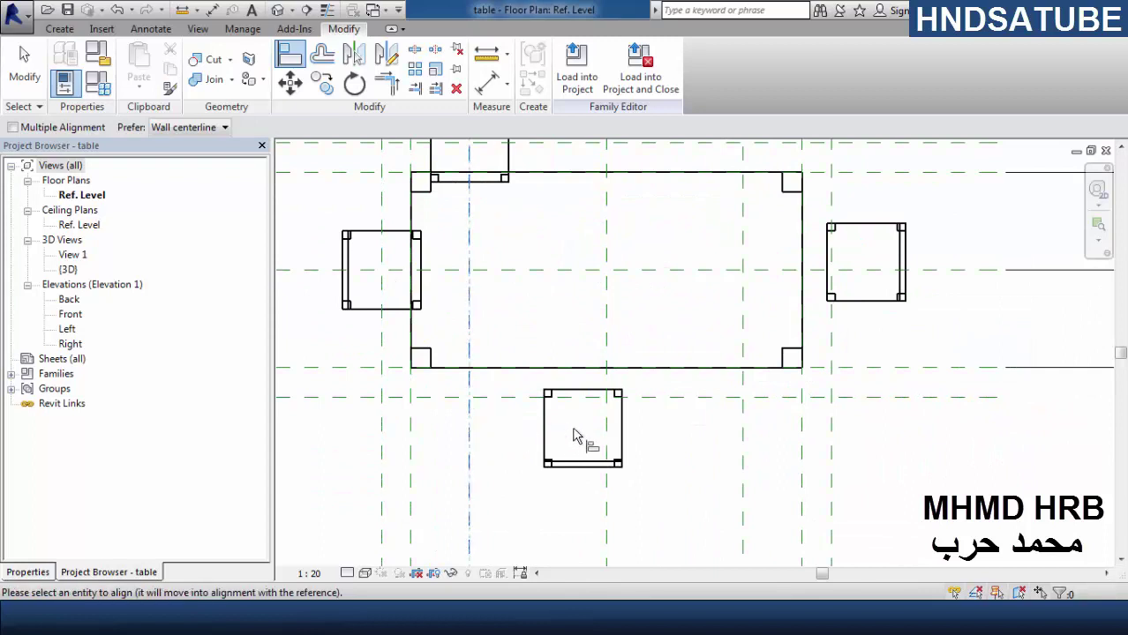
left_click(582, 430)
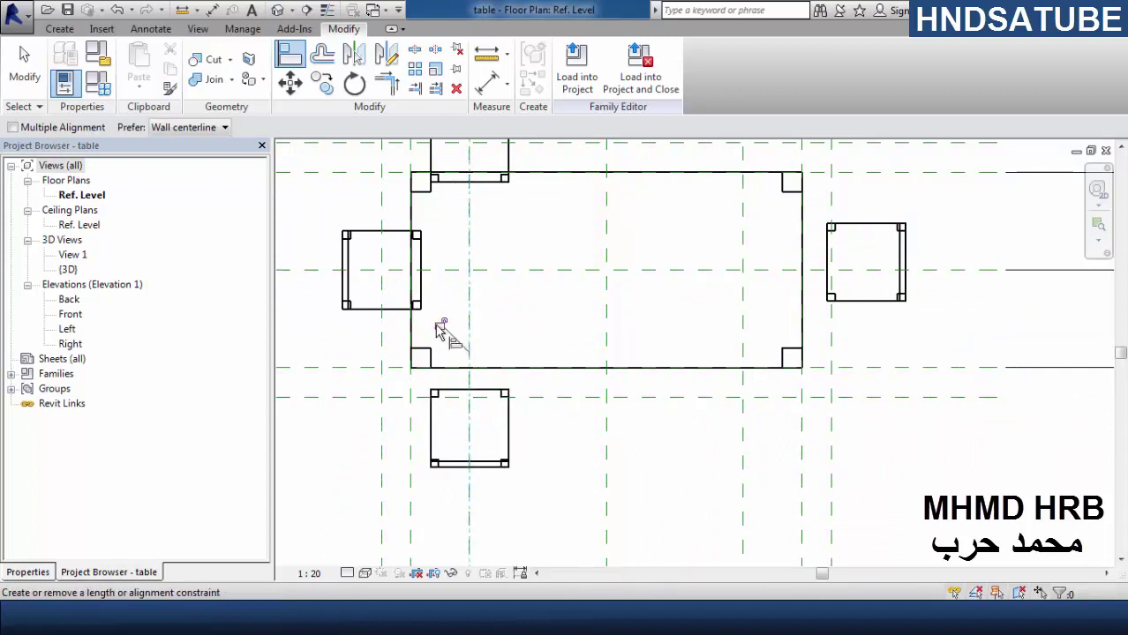
left_click(521, 398)
left_click(484, 430)
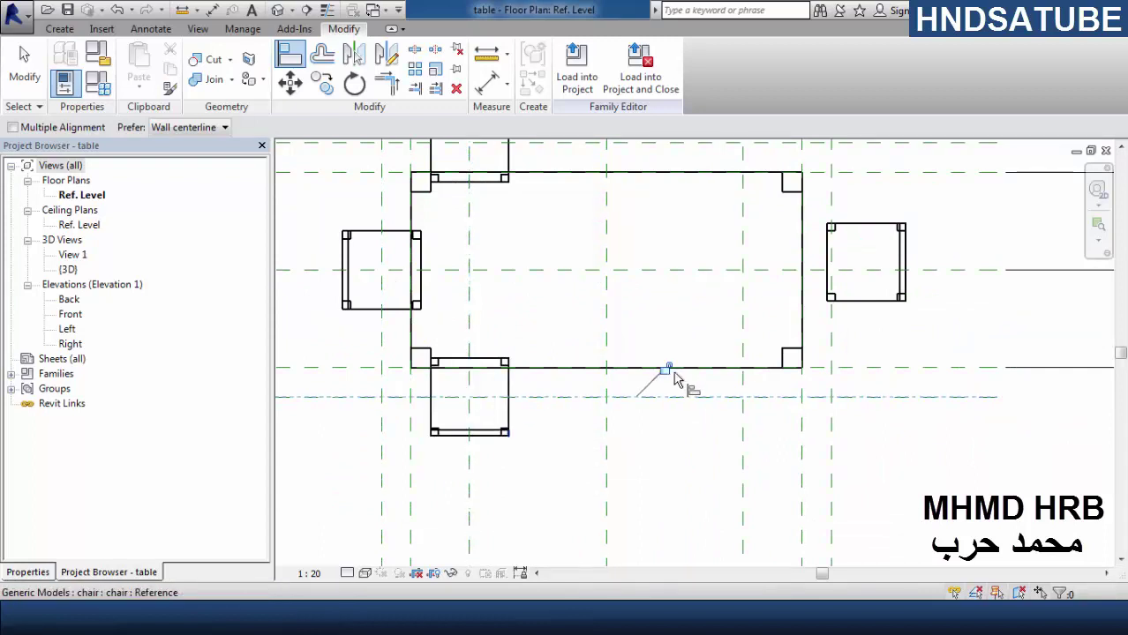
- Align the right chair's centre to the right chair offset plane and the table's horizontal centre plane, locking both alignments
left_click(832, 343)
left_click(865, 297)
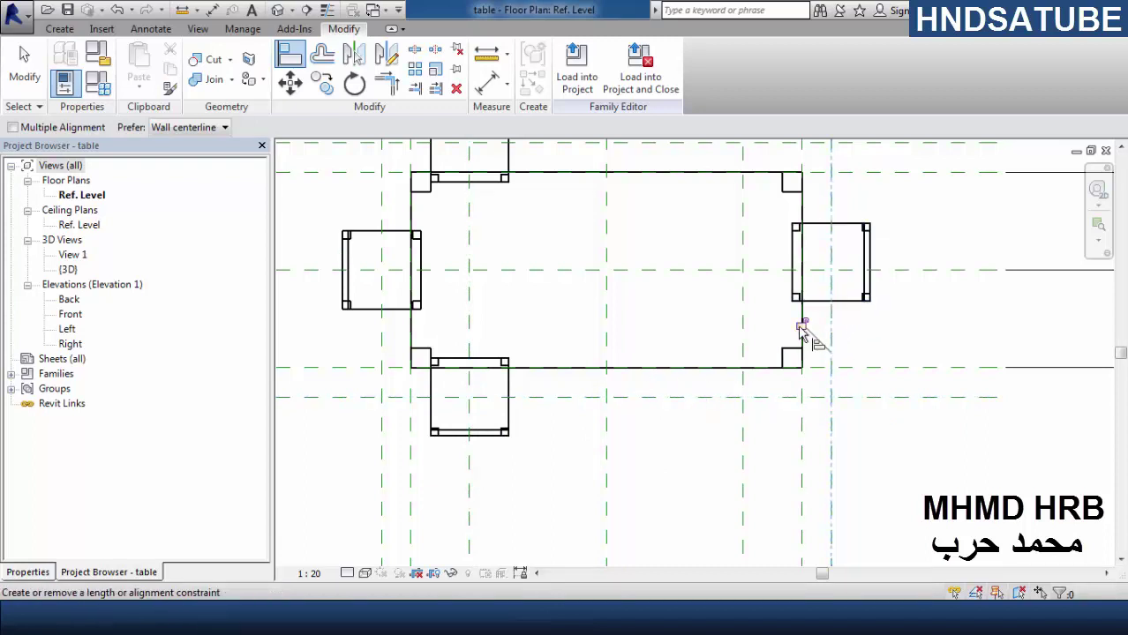
left_click(886, 280)
left_click(844, 279)
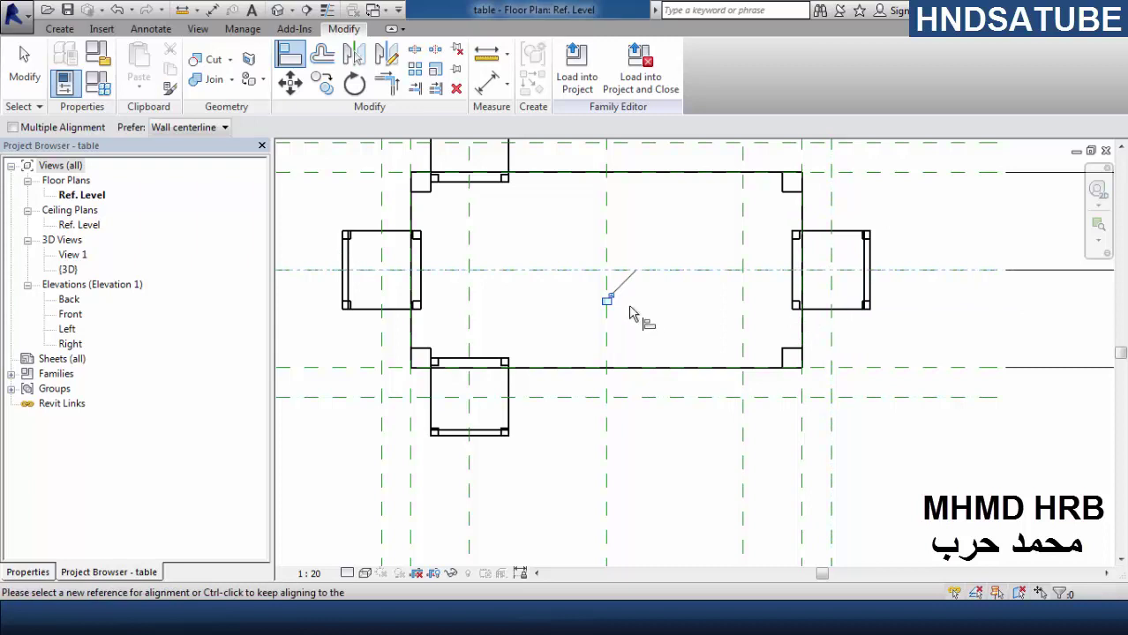
- Examine the chair arrangement around the table in the default 3D view, and return to the Ref. Level floor plan
left_click(278, 11)
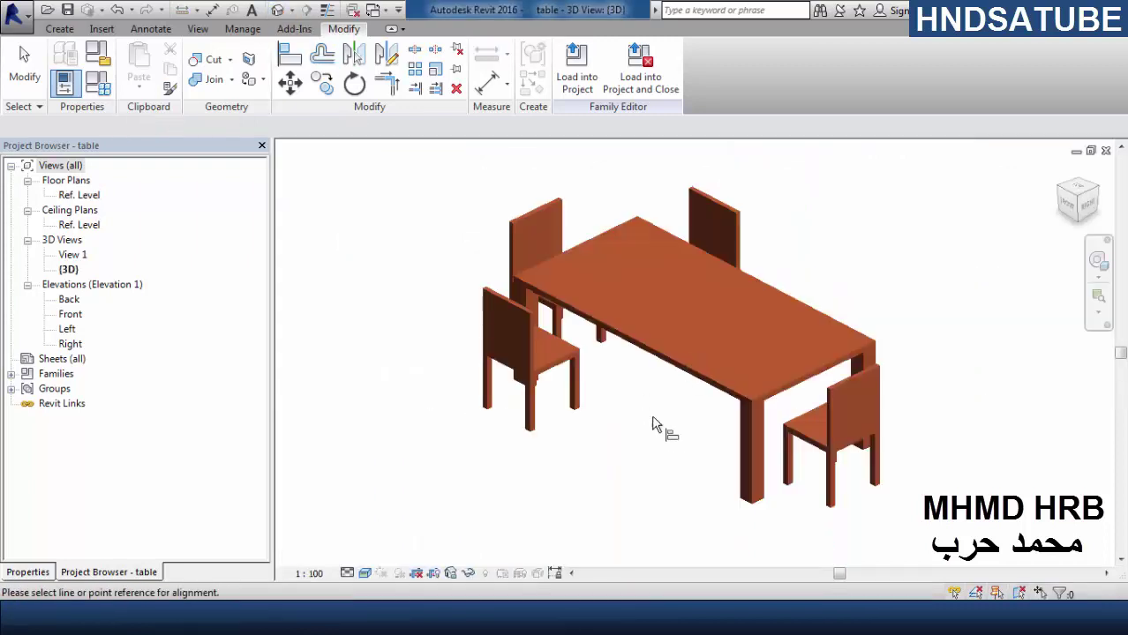
middle_click_drag(676, 443, 643, 450, "shift")
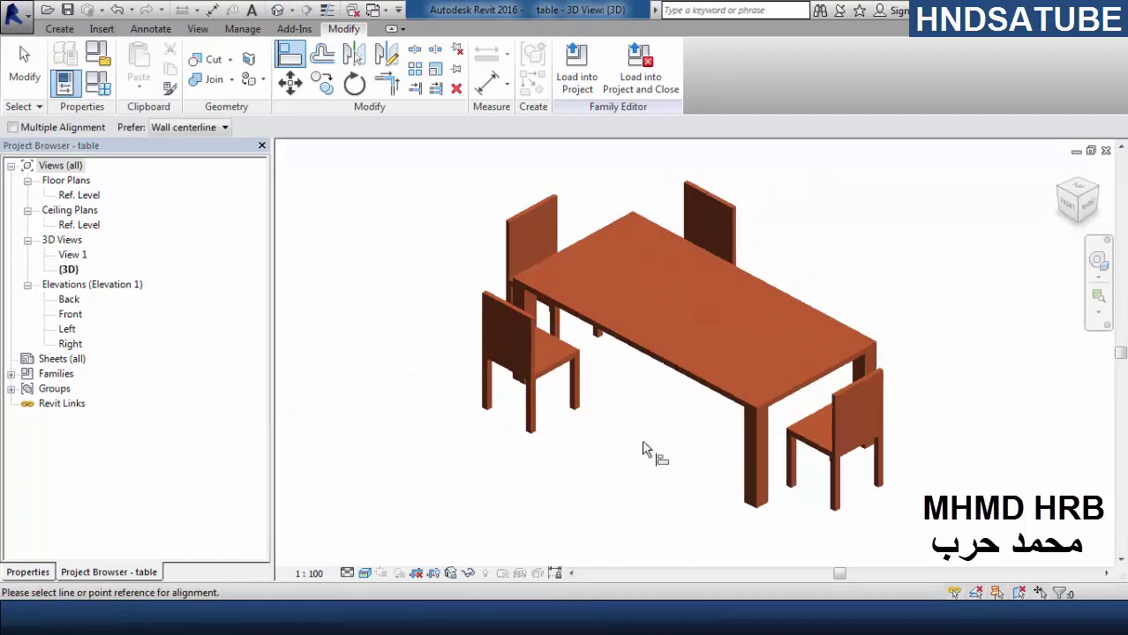
double_click(78, 195)
- Array the upper and lower chairs together as 3 grouped items, spanning from the left side offset plane to the right one using Move To Last
middle_click_drag(692, 318, 742, 396)
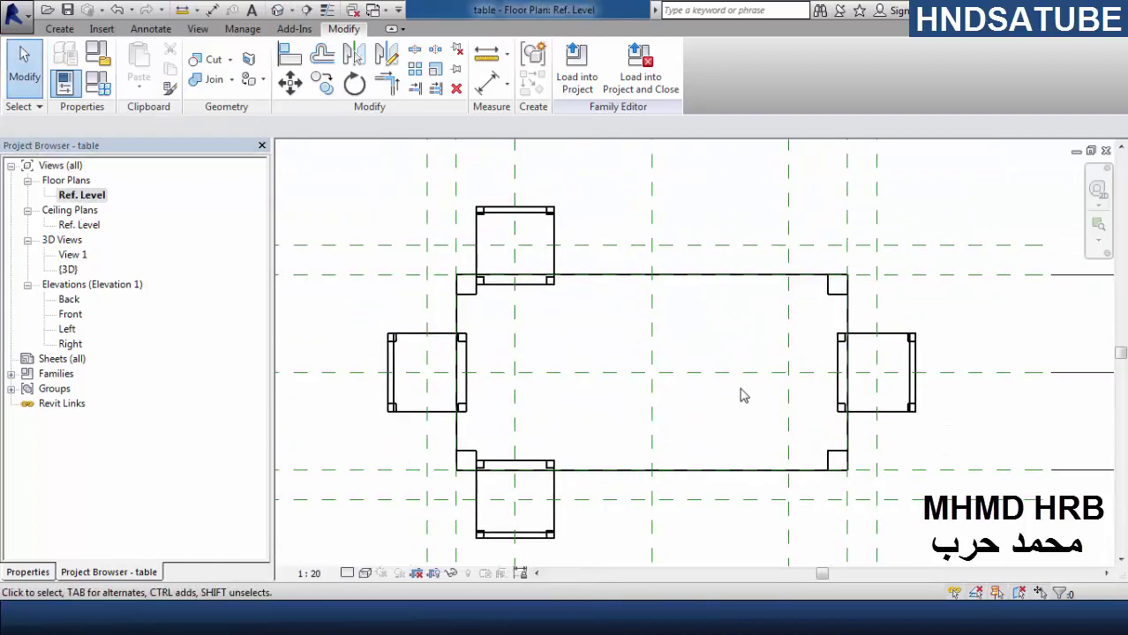
scroll(742, 397, "down", 1)
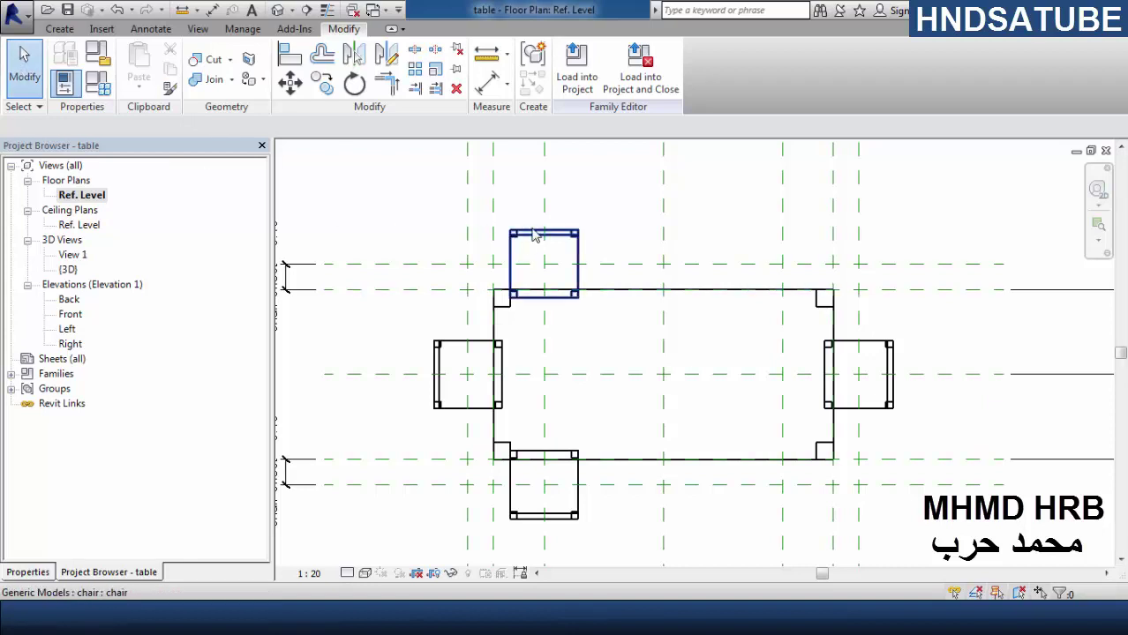
left_click(567, 297)
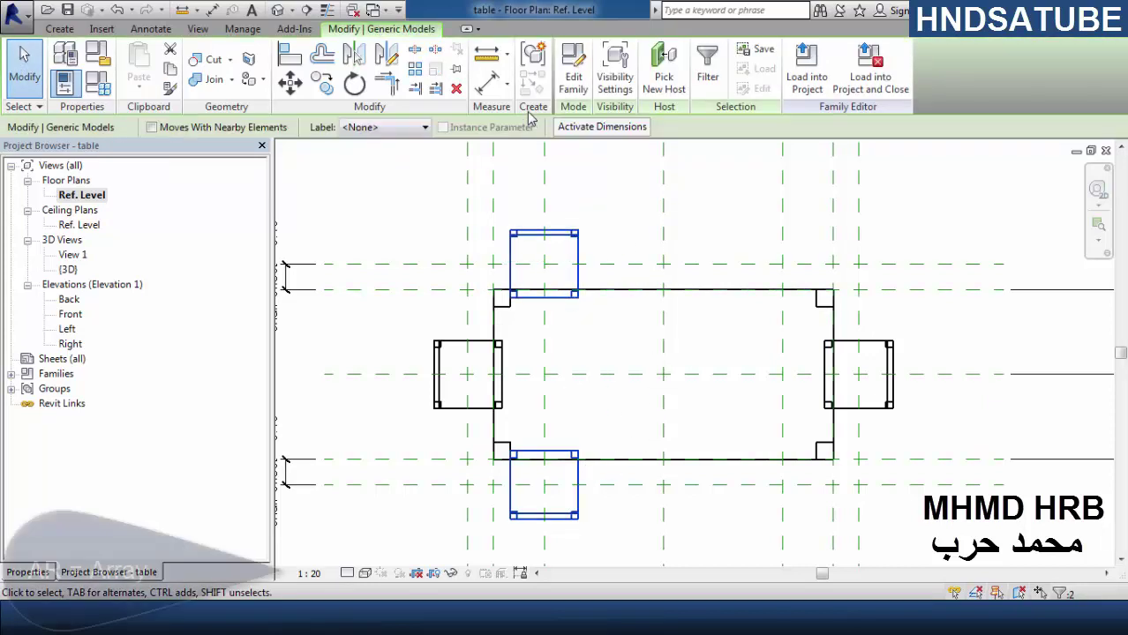
left_click(425, 78)
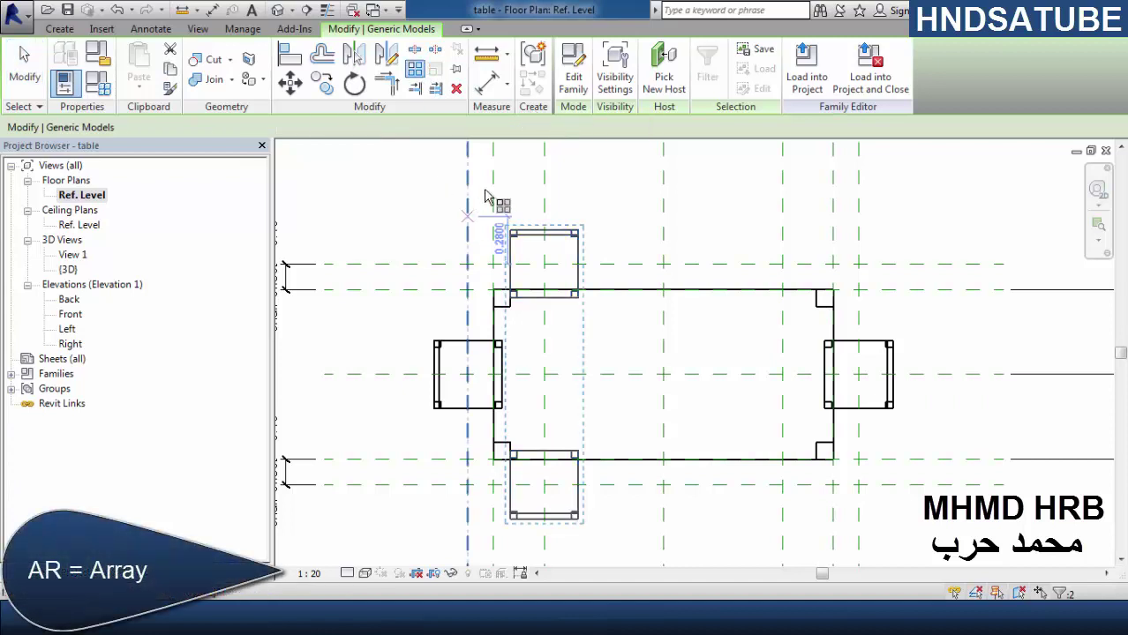
type("3")
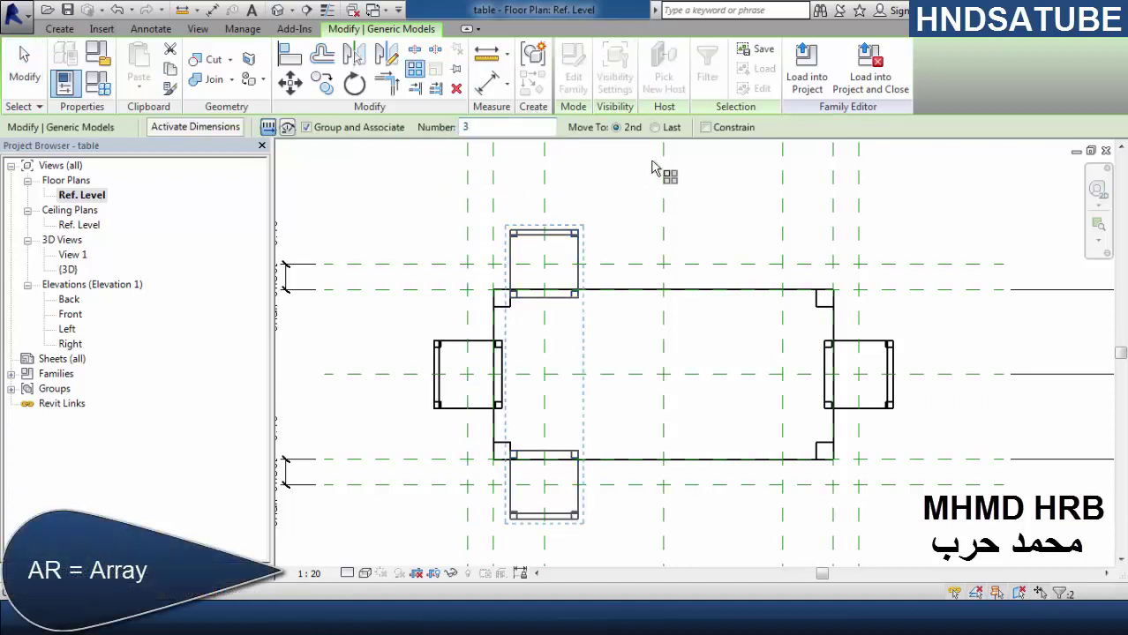
left_click(655, 127)
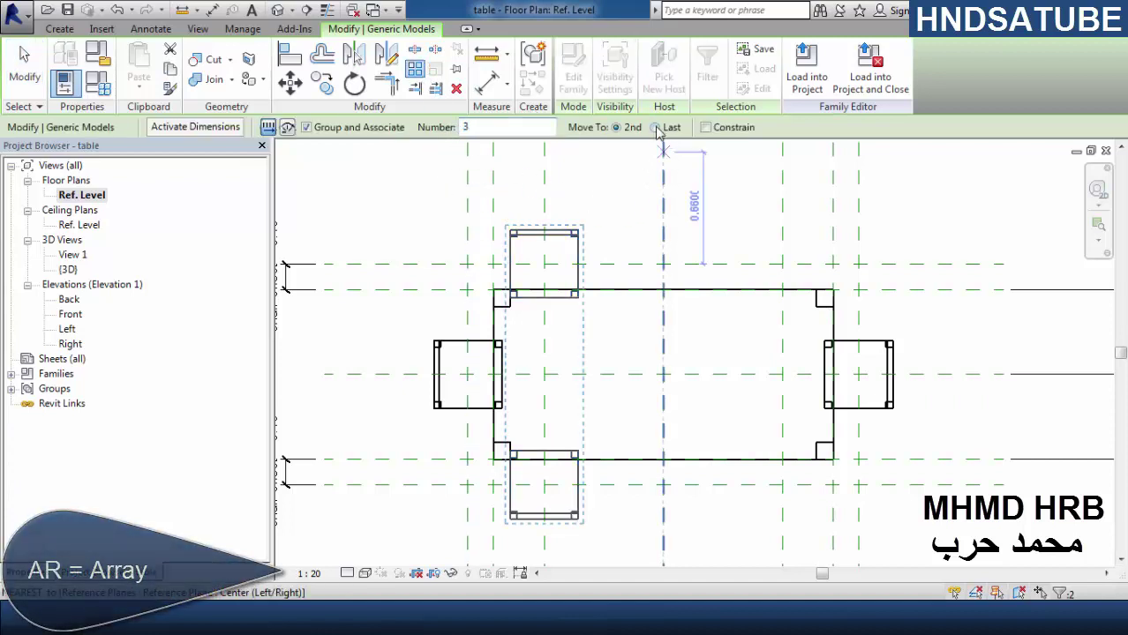
left_click(548, 265)
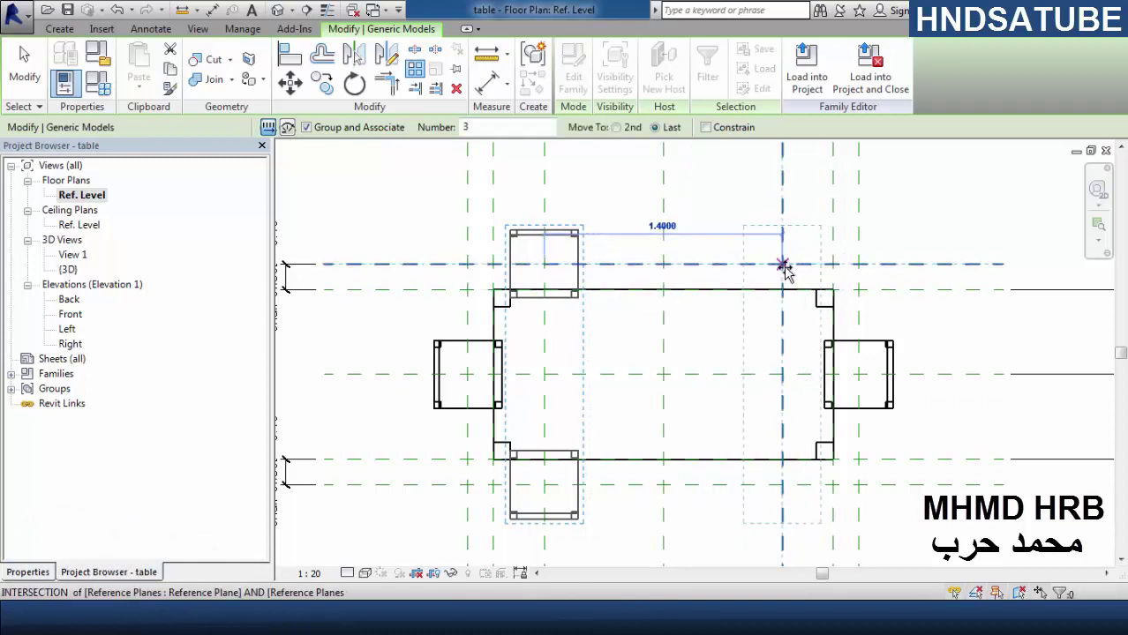
left_click(783, 264)
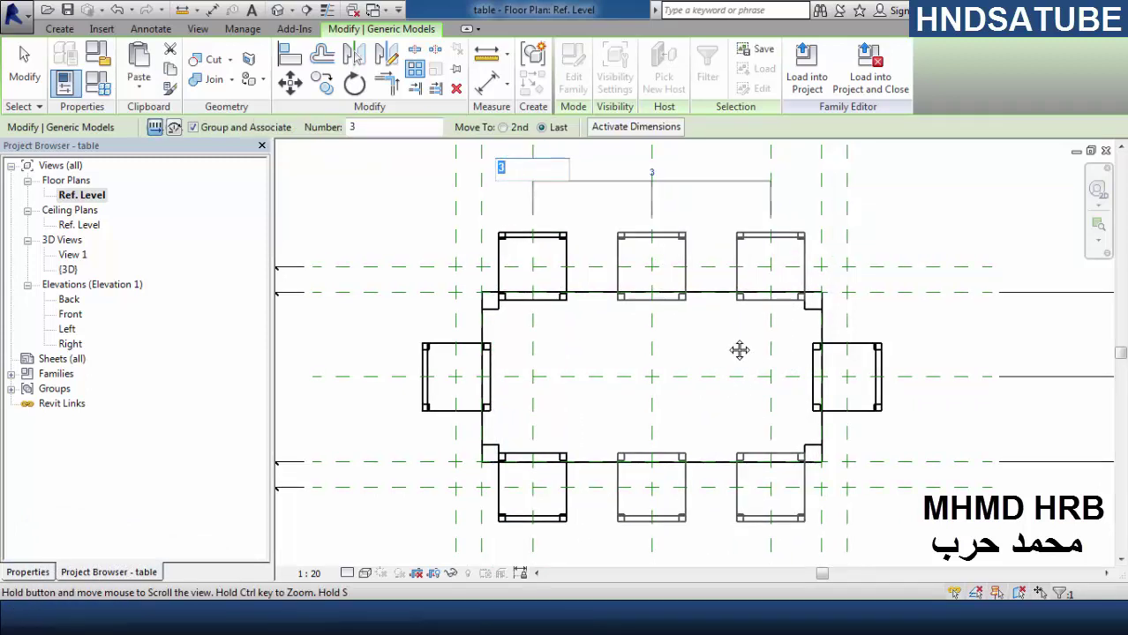
key("Return")
scroll(690, 379, "down", 1)
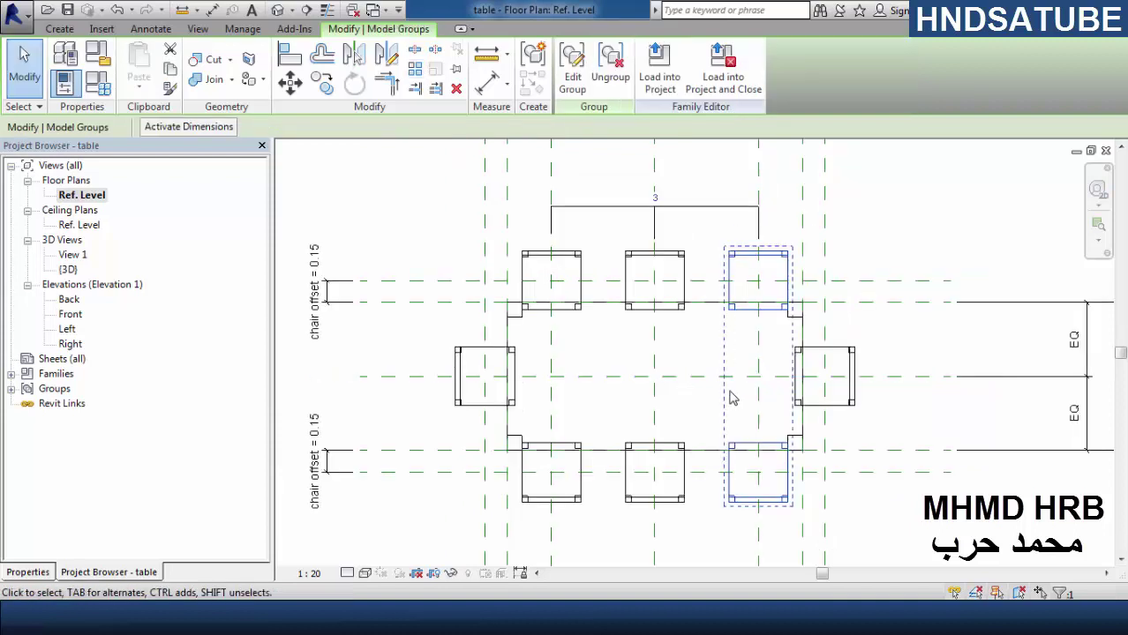
- Inspect the arrayed side chairs in the default 3D view, and return to the Ref. Level floor plan
left_click(277, 10)
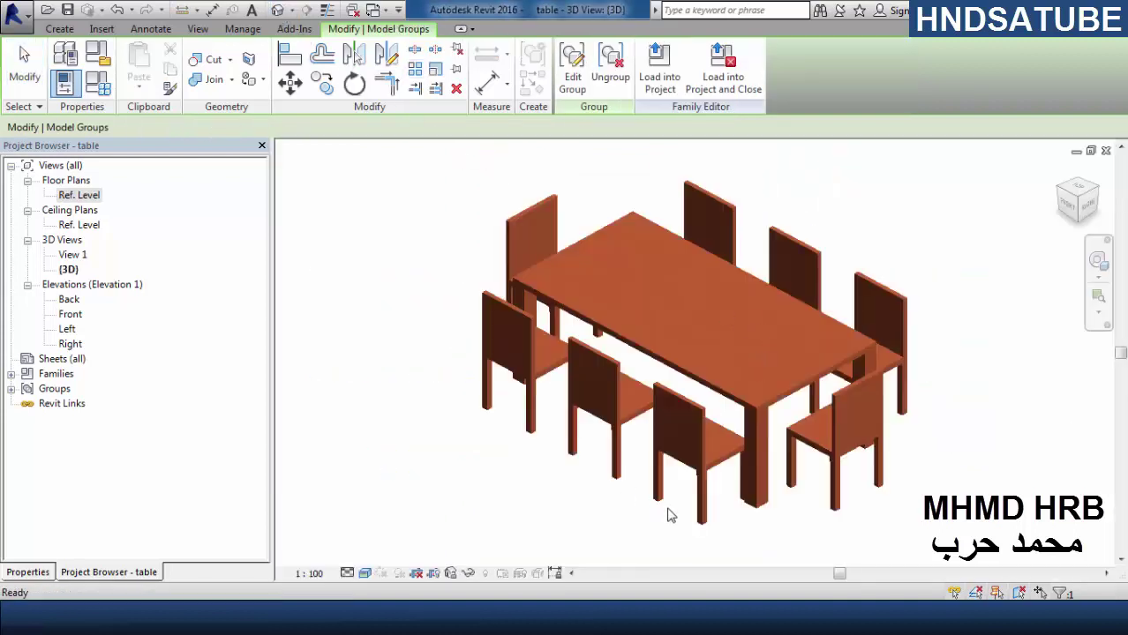
mouse_move(573, 513)
middle_mouse_down("shift")
mouse_move(519, 499)
mouse_move(570, 517)
middle_mouse_up("shift")
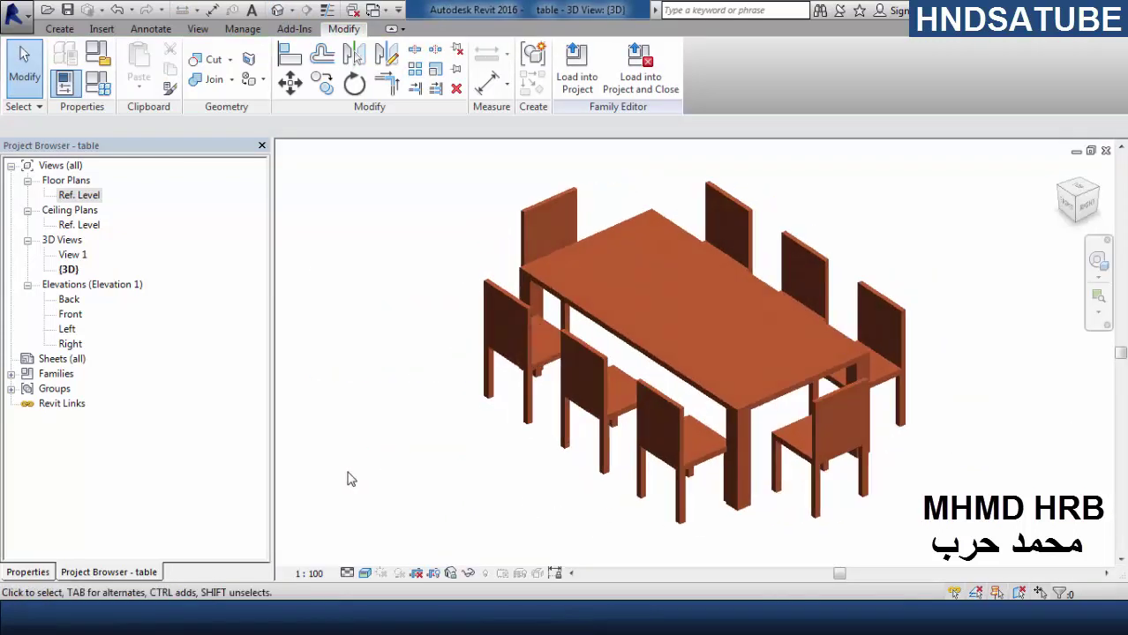
double_click(81, 196)
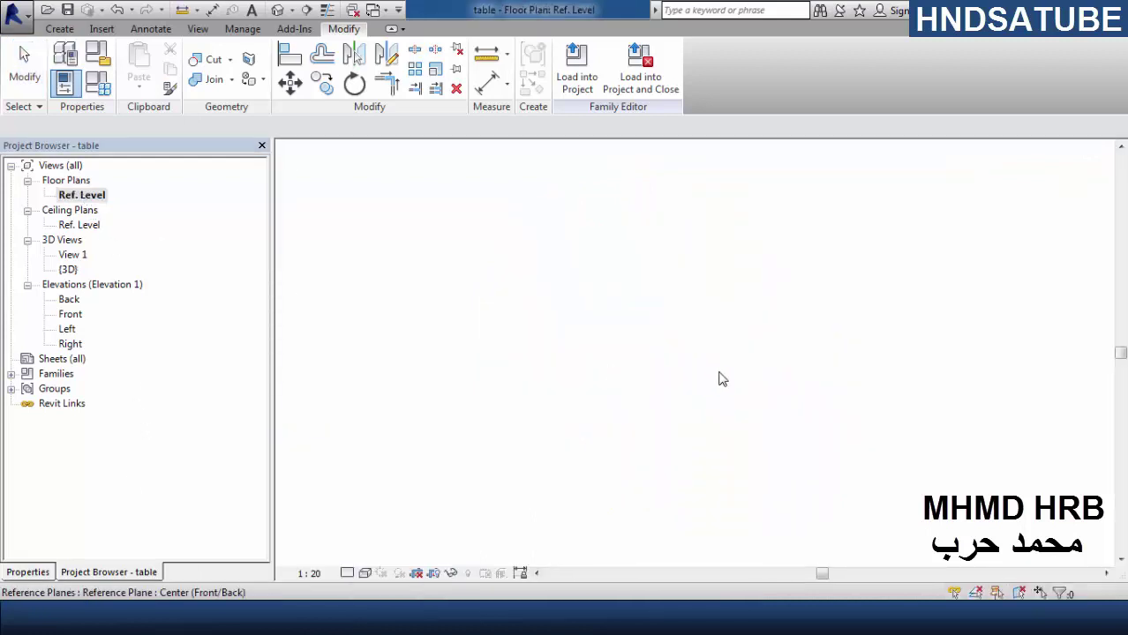
- Label the chair array's count with a new type-based family parameter named array
middle_click_drag(700, 355, 711, 366)
scroll(712, 366, "down", 1)
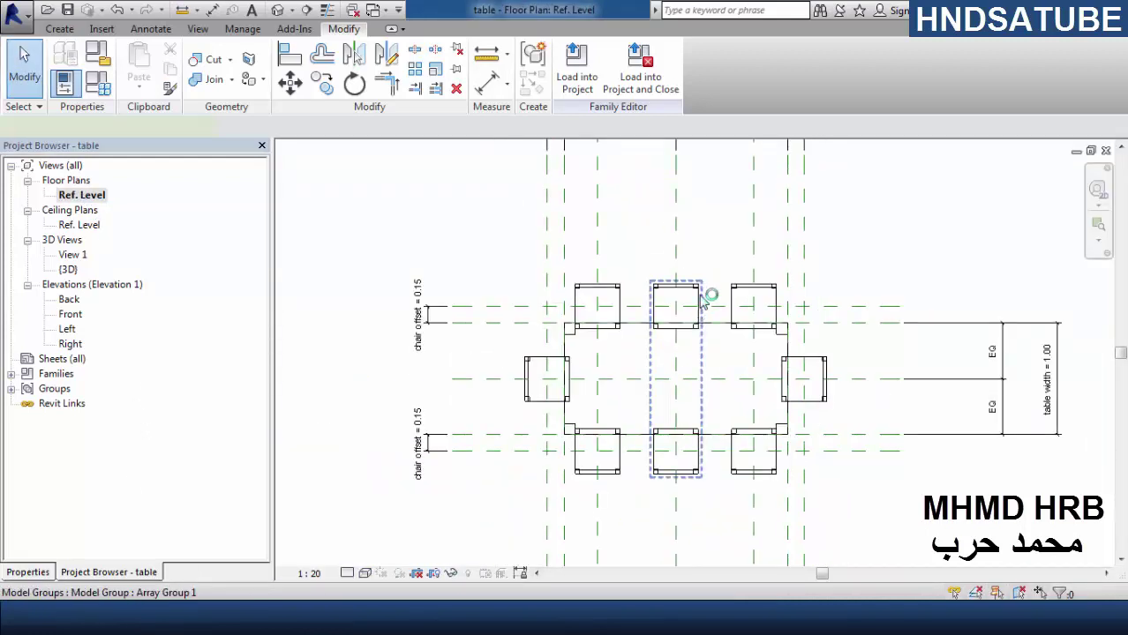
left_click(706, 300)
left_click(676, 241)
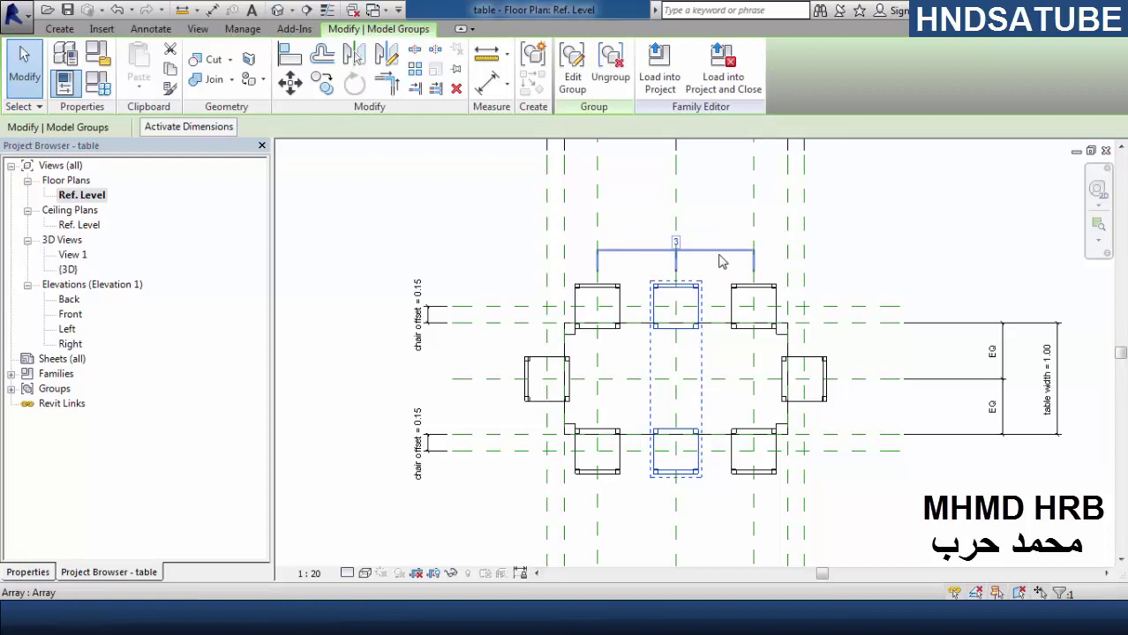
left_click(720, 254)
left_click(287, 129)
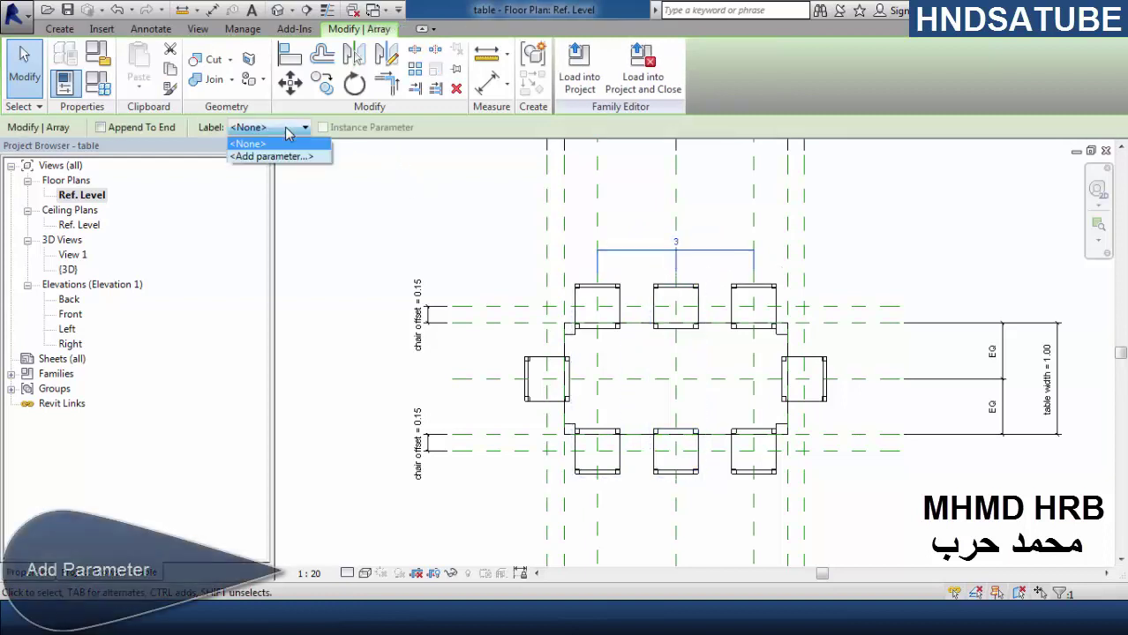
left_click(269, 156)
type("a")
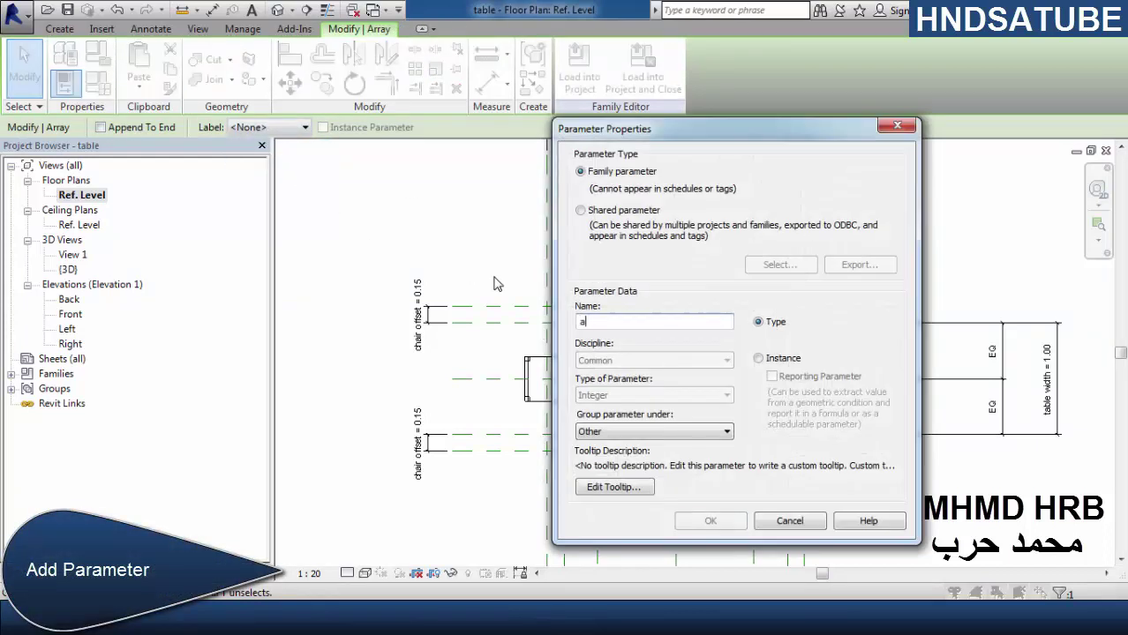
type("rray")
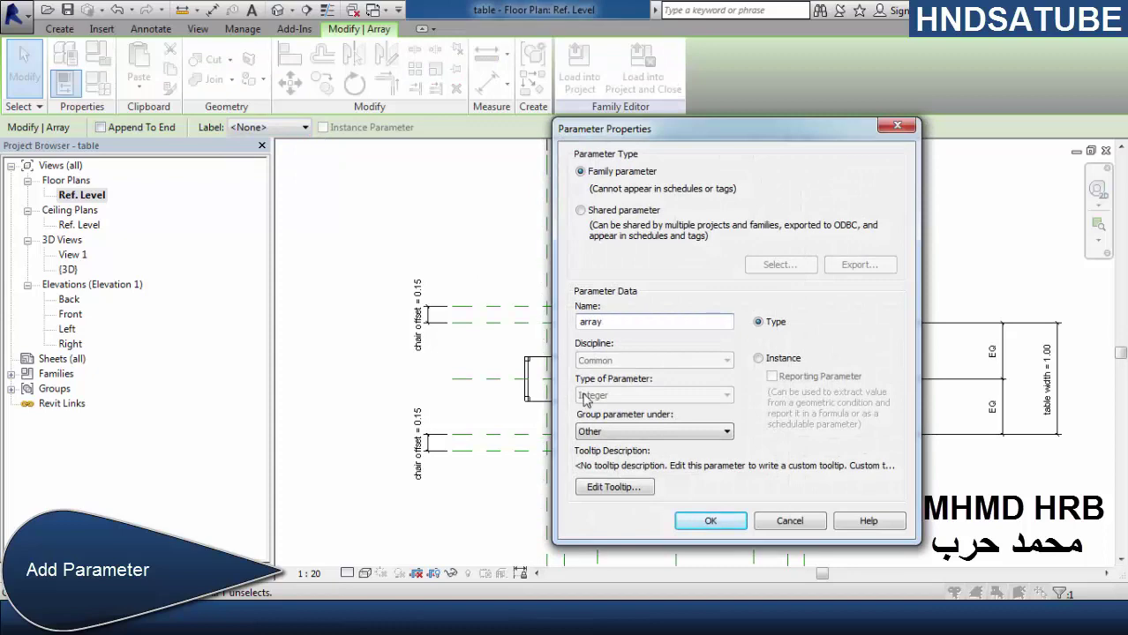
left_click(731, 522)
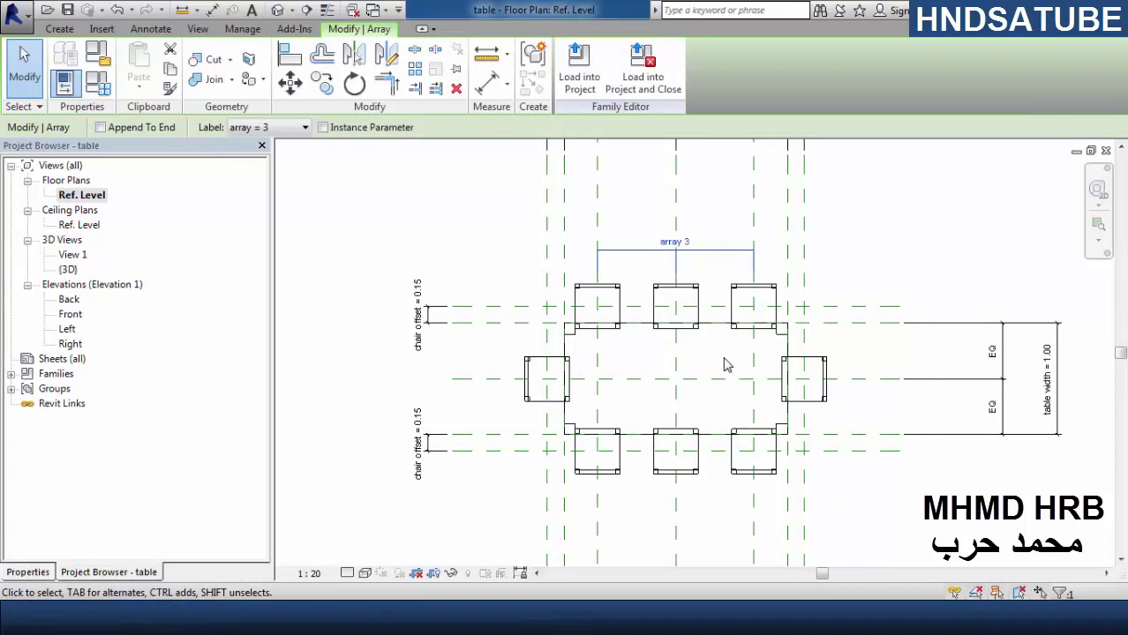
left_click(277, 242)
- Give the array parameter a formula dividing table lenght by a chair spacing value in the family types, and apply it
left_click(99, 90)
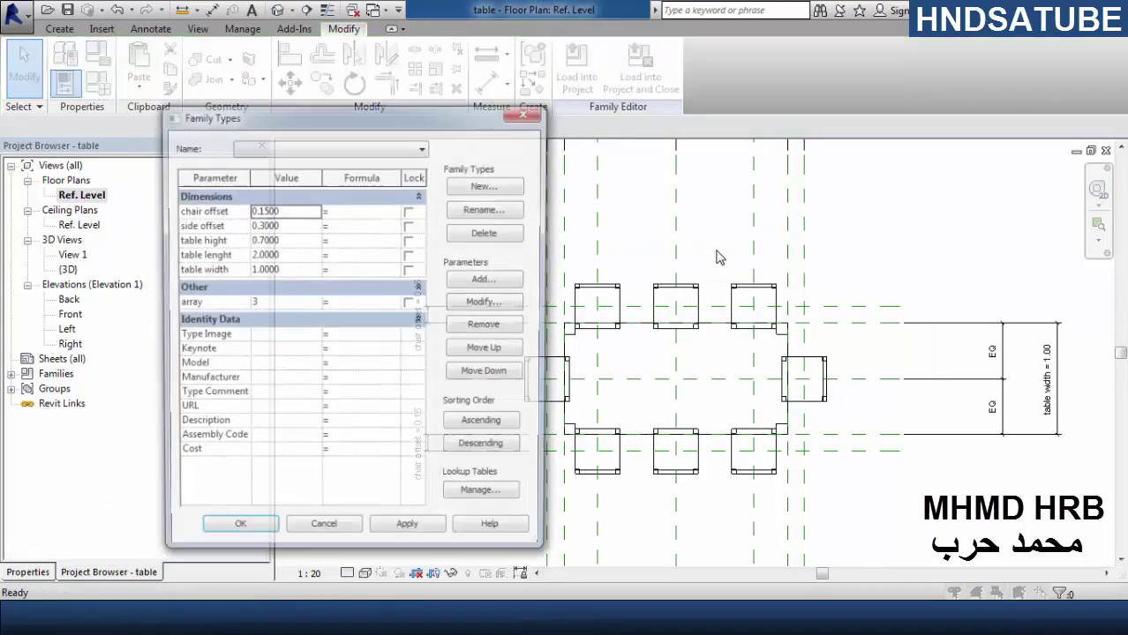
left_click_drag(346, 123, 609, 133)
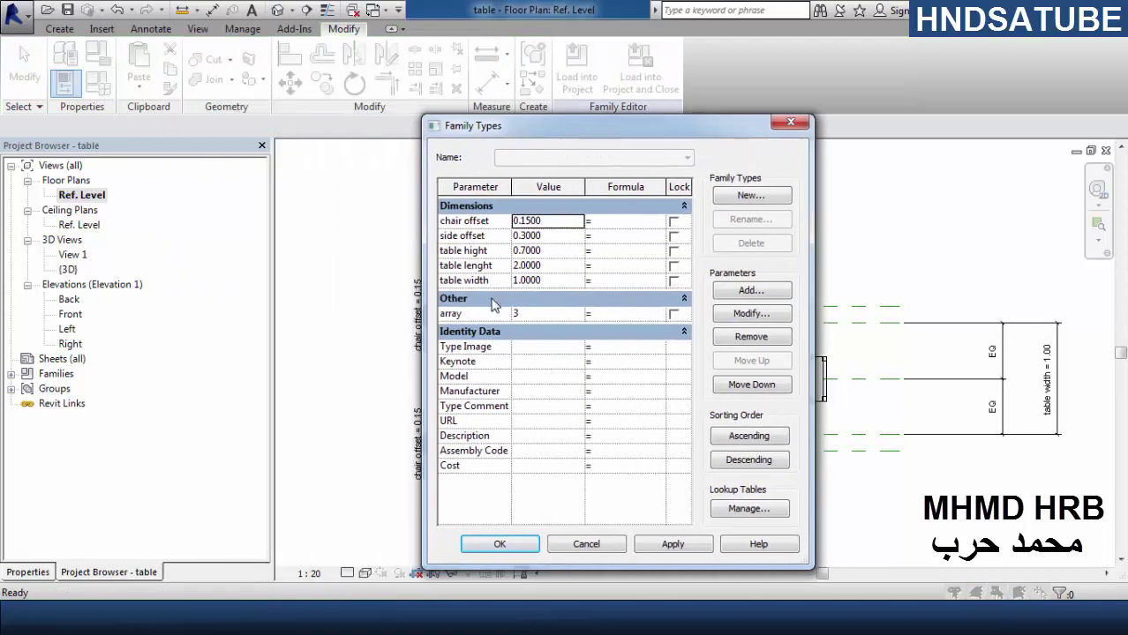
left_click(489, 311)
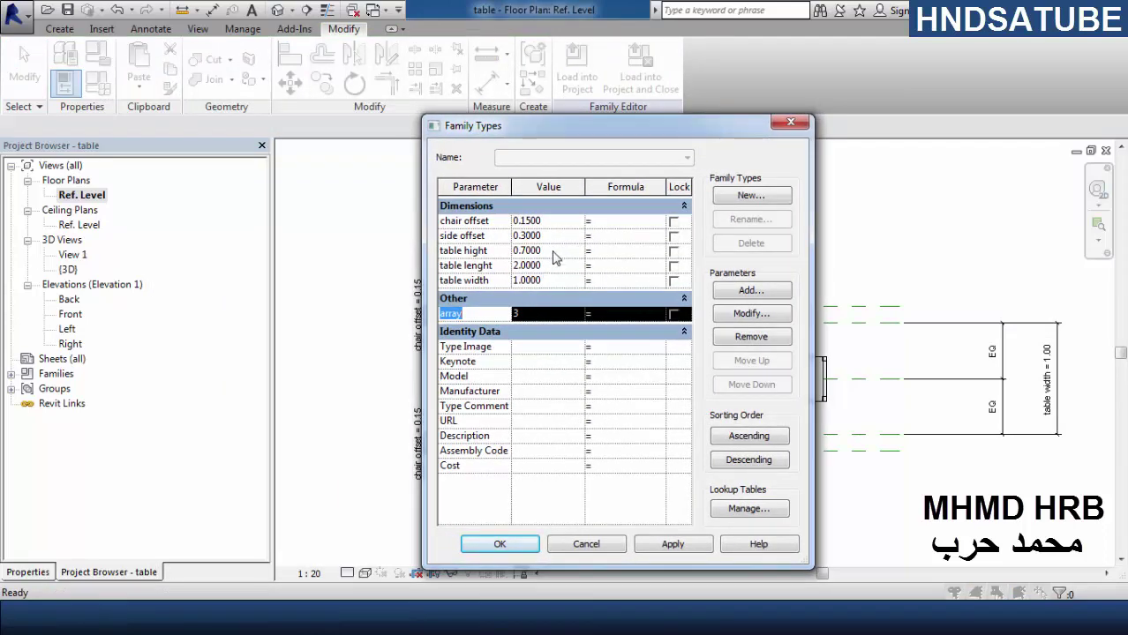
left_click(497, 266)
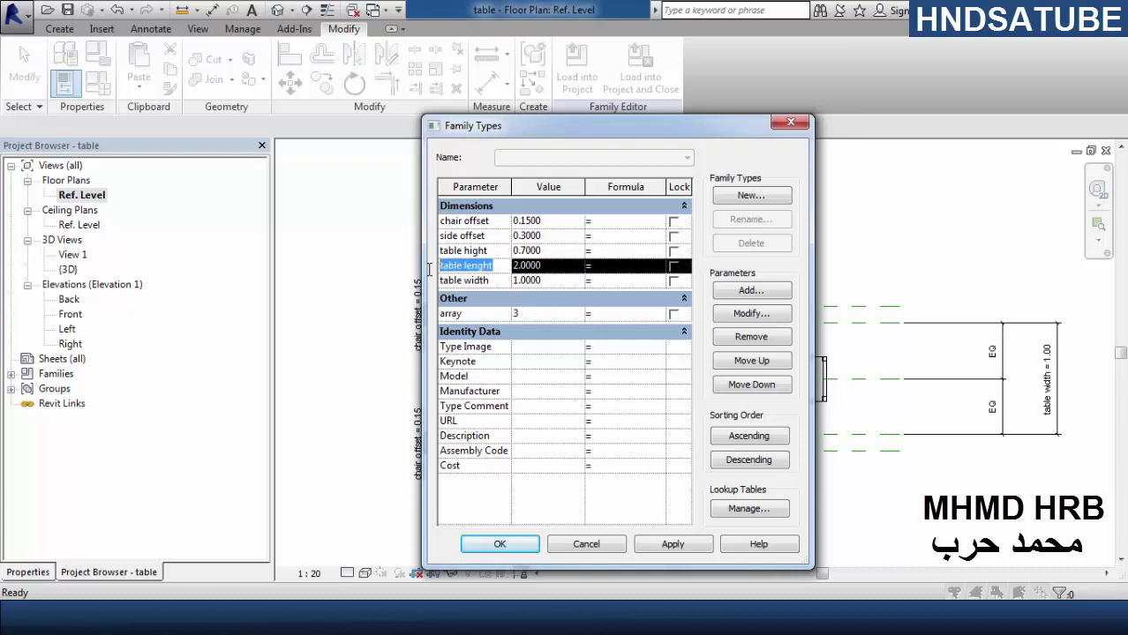
left_click(605, 314)
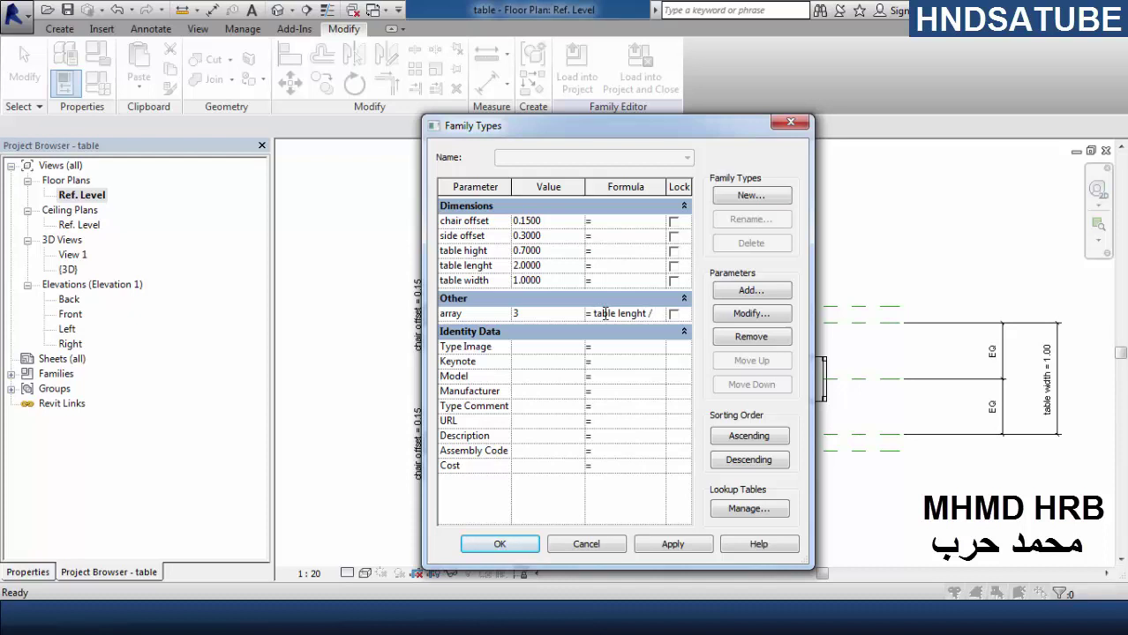
left_click(677, 544)
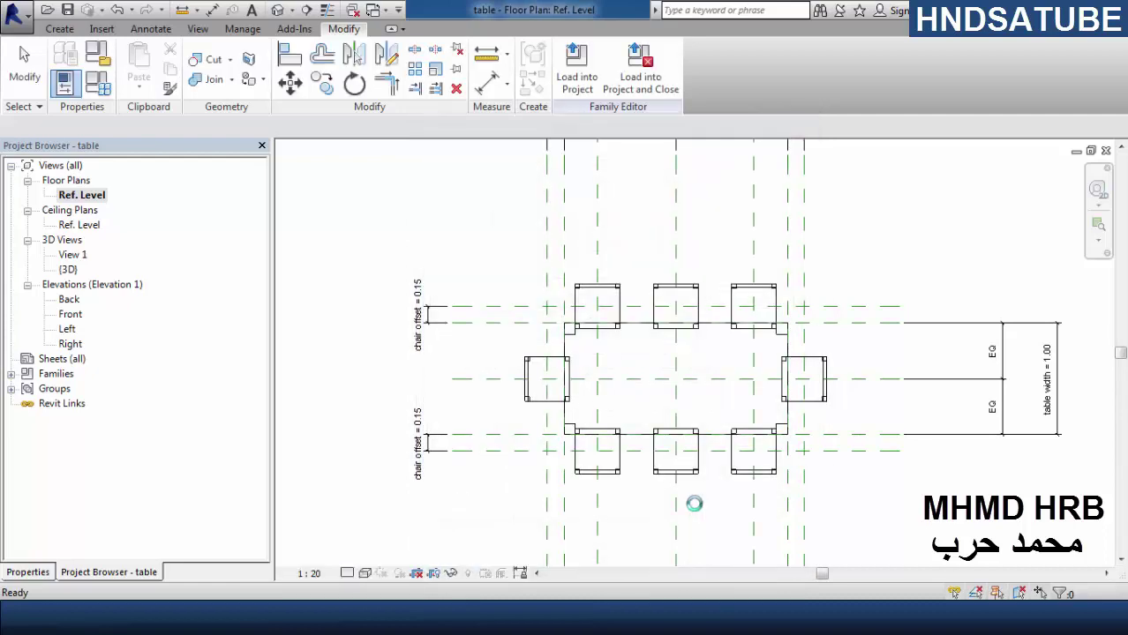
- Test the array formula by setting the table lenght parameter to 1.2 and applying it
scroll(660, 366, "up", 3)
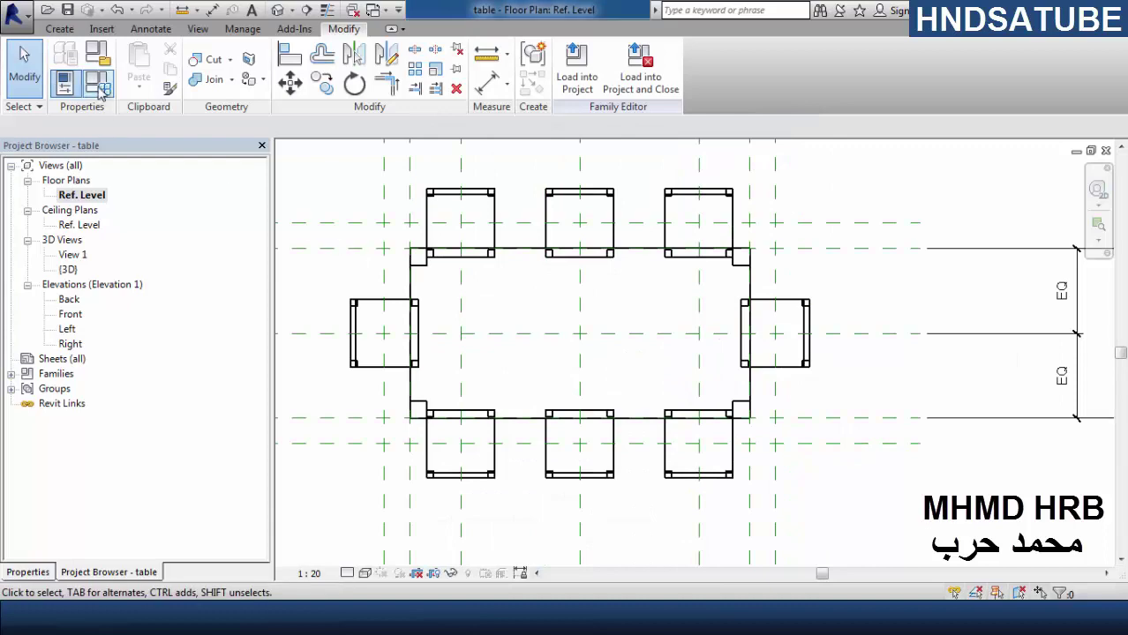
left_click(65, 83)
left_click(870, 298)
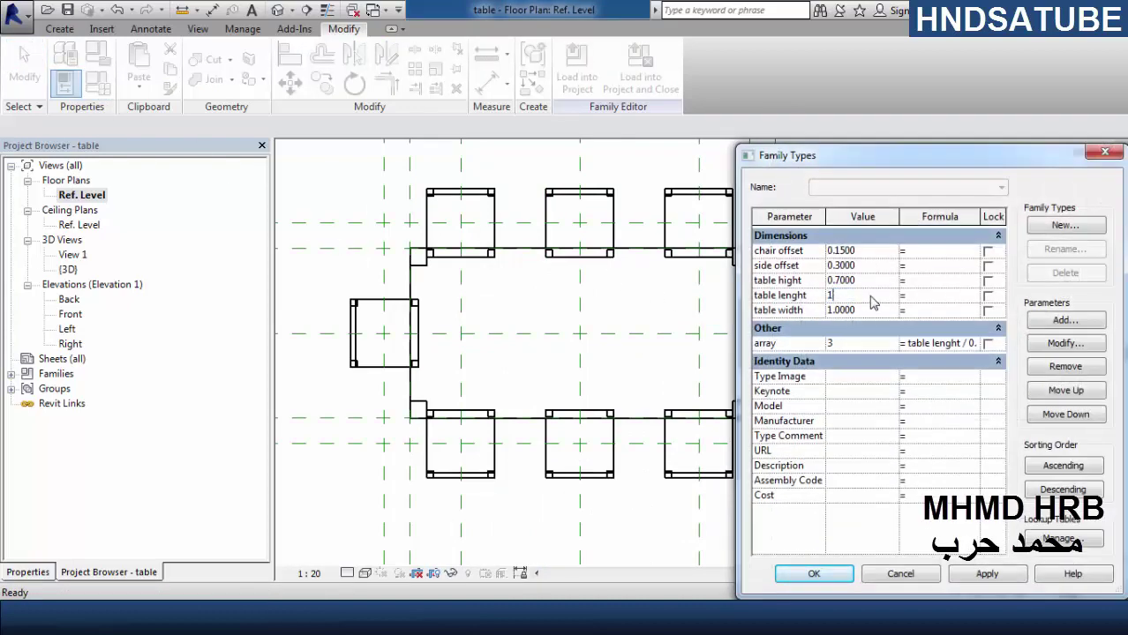
left_click(987, 578)
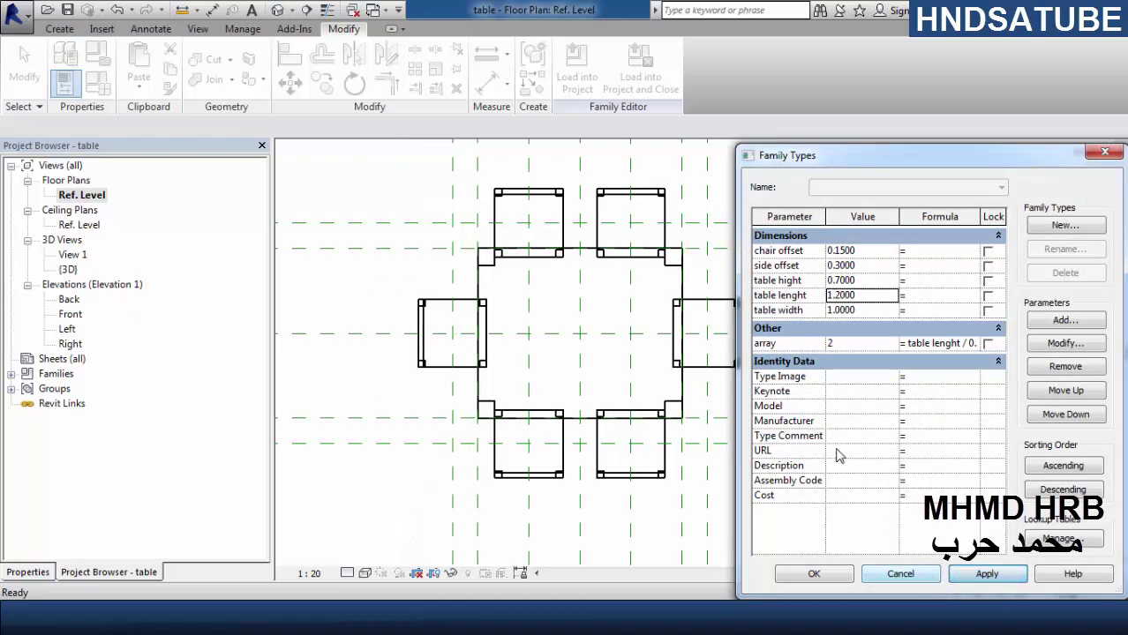
- Apply a table lenght of 1.8 and then 2.4 to test how the chair count adapts, and close the family types
left_click(877, 302)
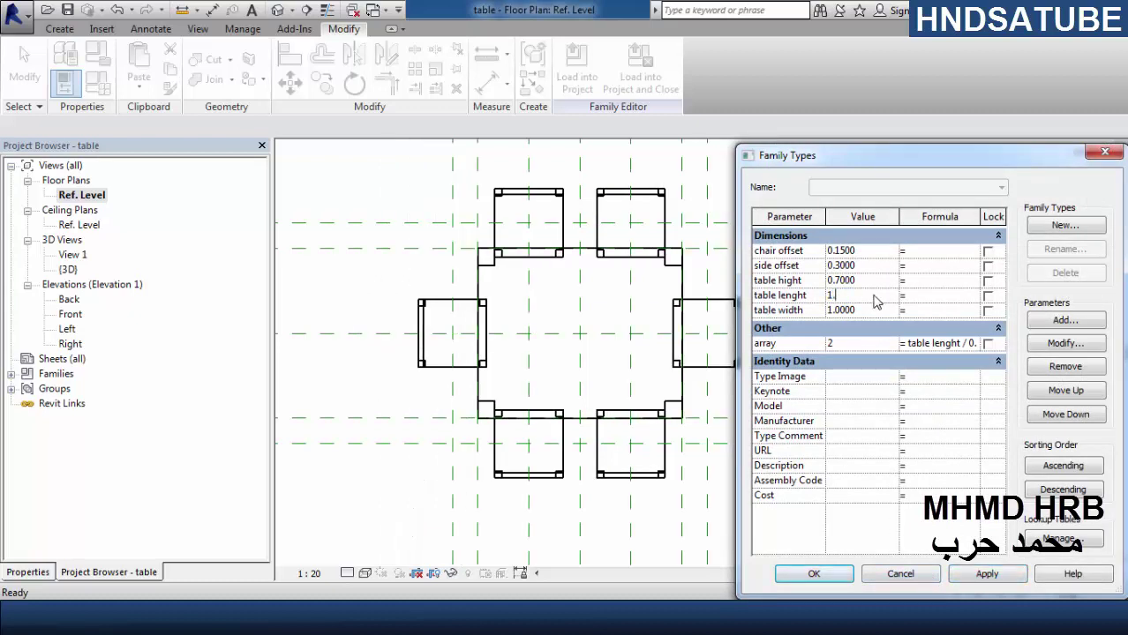
left_click(991, 578)
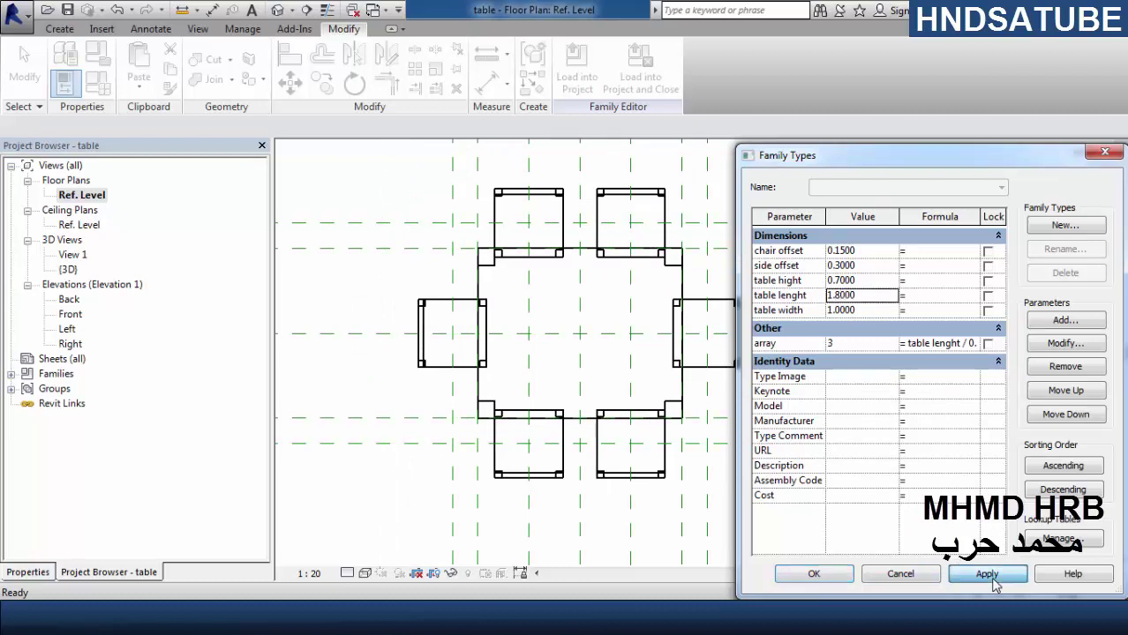
left_click(871, 302)
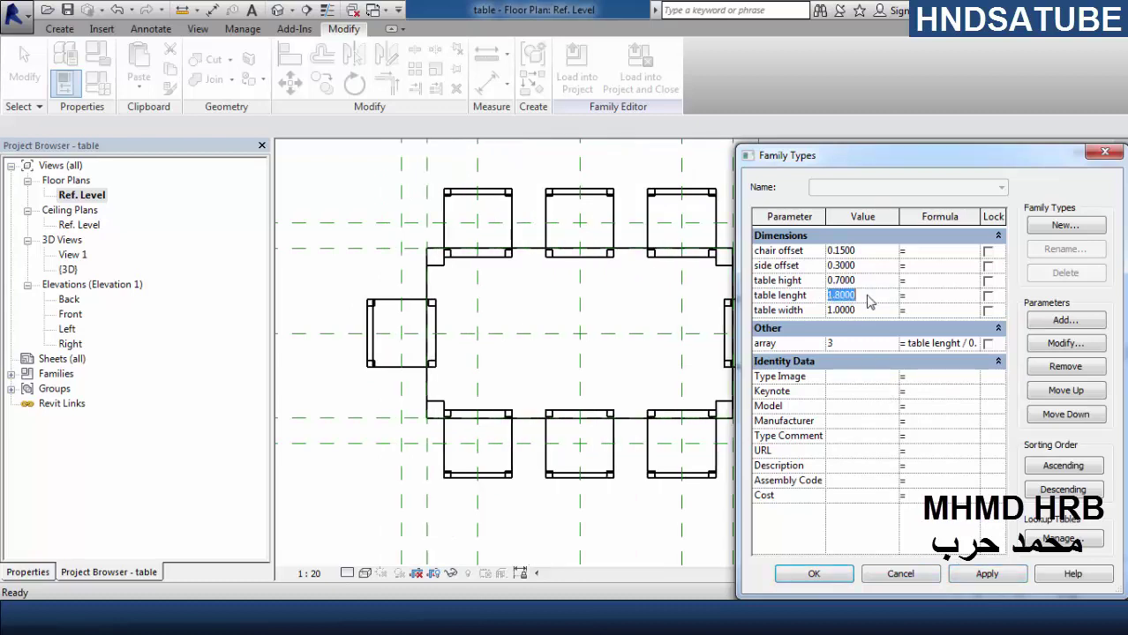
left_click(1000, 579)
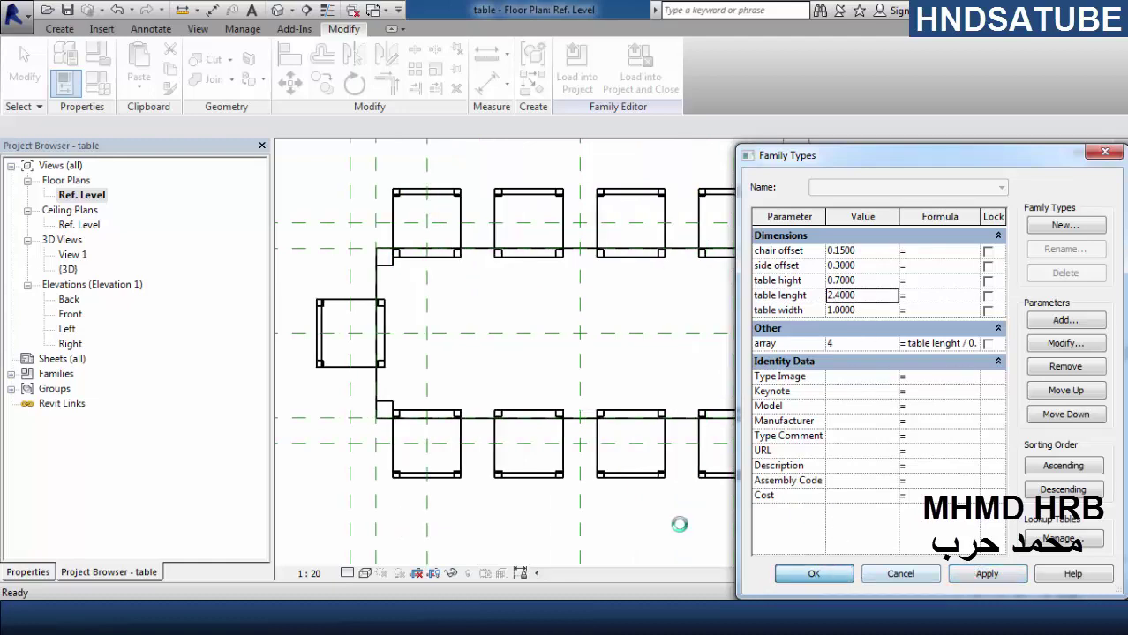
scroll(794, 481, "down", 2)
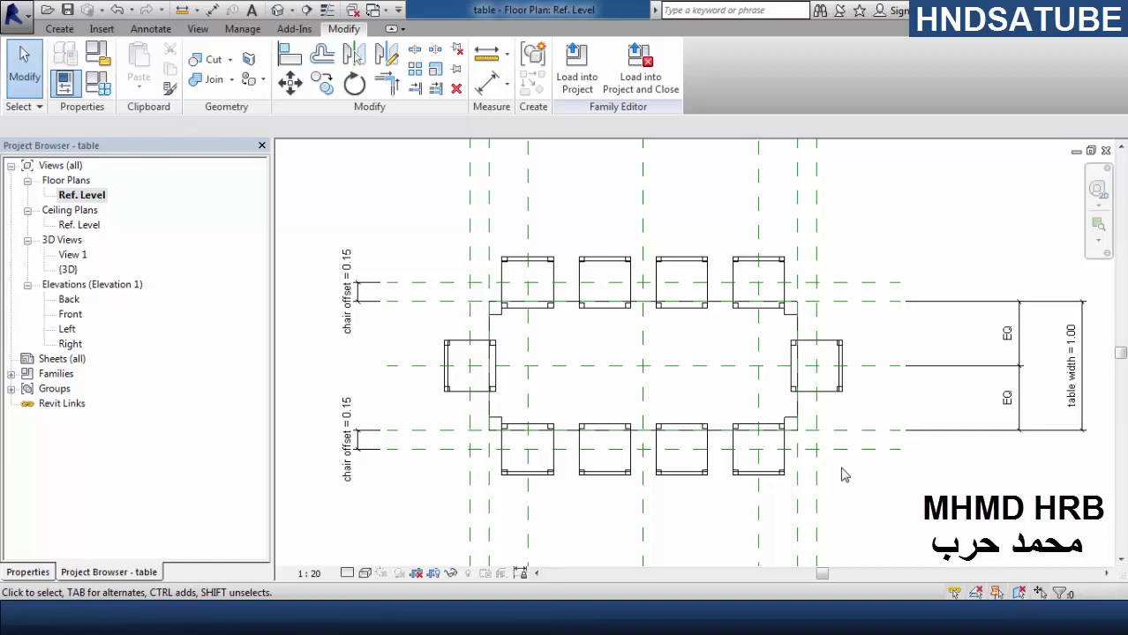
- Apply a table lenght of 1.2 while viewing the table in 3D, review the array formula, and close the family types
left_click(280, 11)
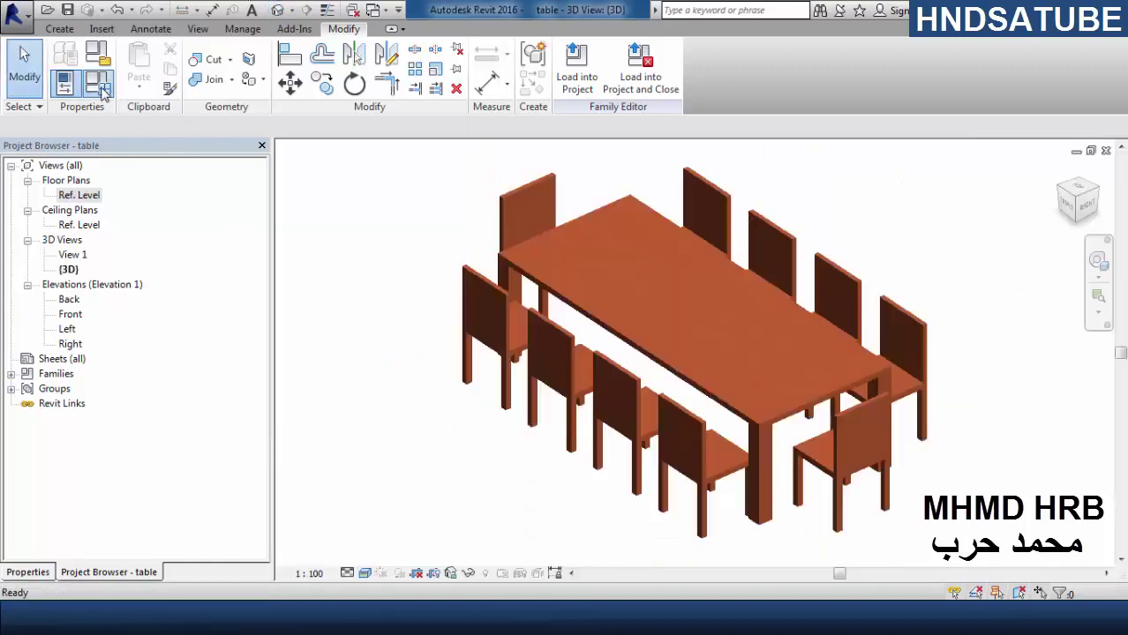
left_click(100, 86)
left_click(878, 300)
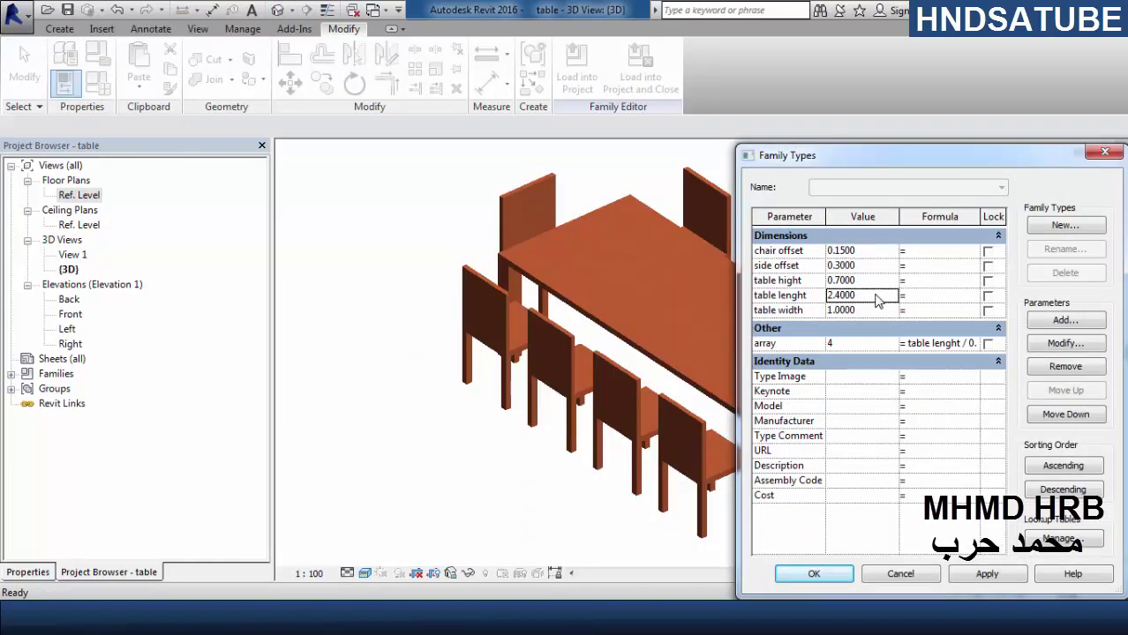
left_click_drag(834, 165, 872, 170)
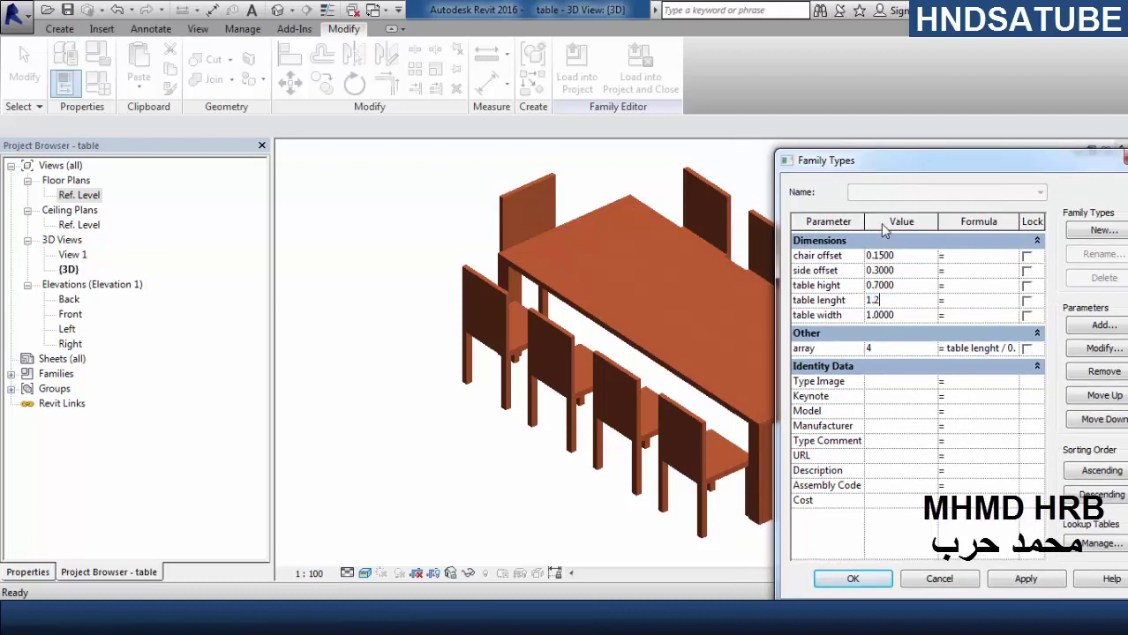
left_click(1046, 582)
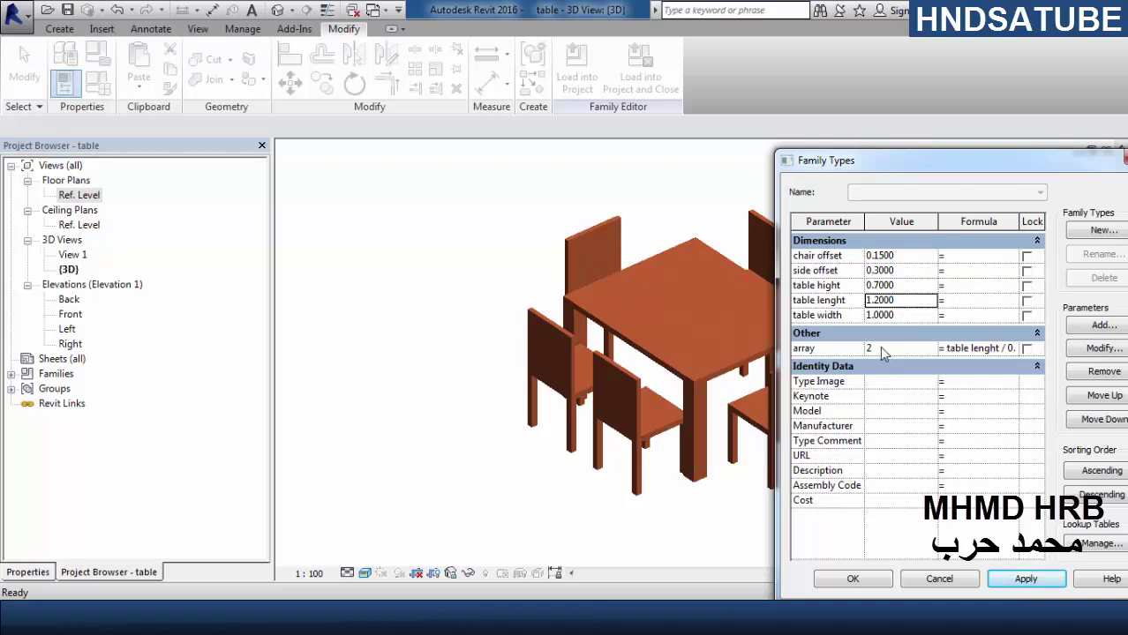
left_click(965, 349)
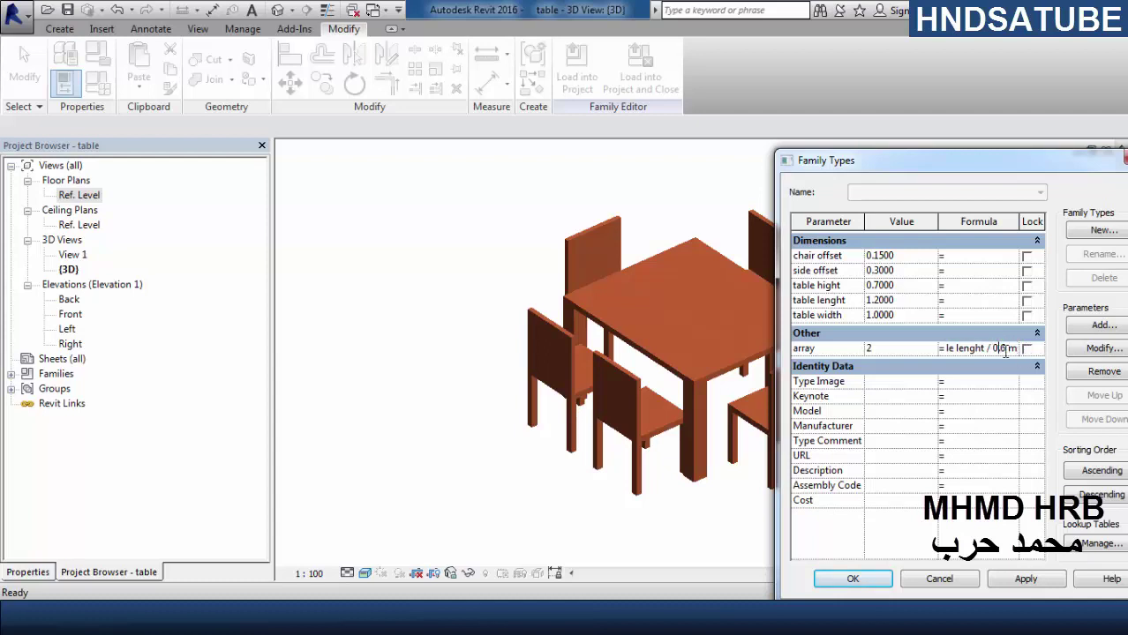
left_click(856, 577)
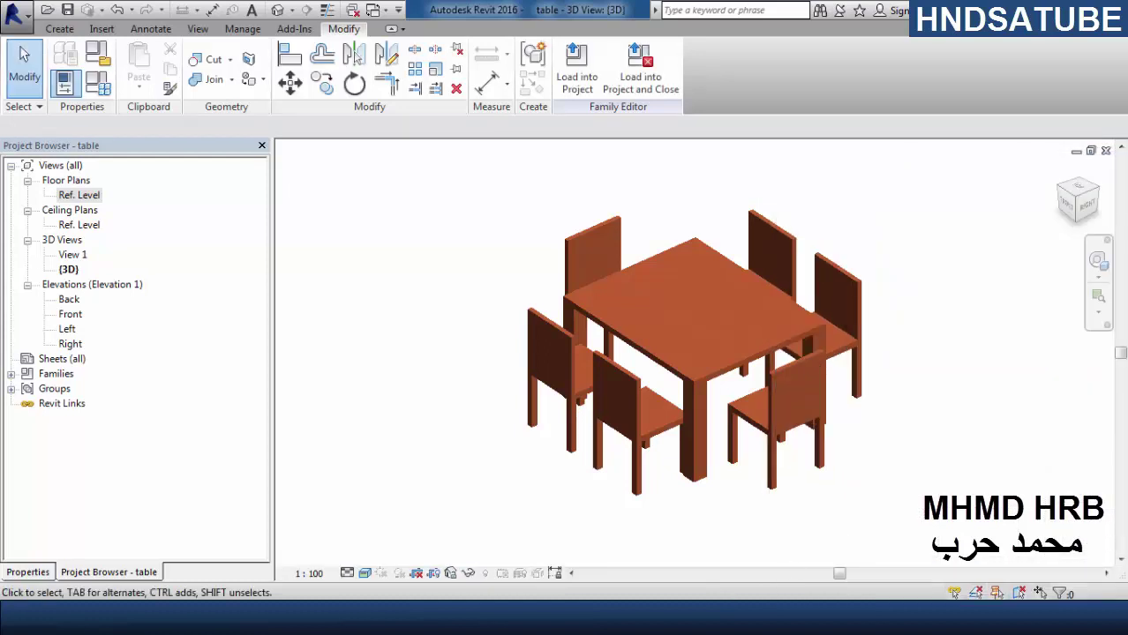
- In the Ref. Level plan, place two more chairs where the center reference plane crosses the upper and lower chair offset planes
double_click(79, 195)
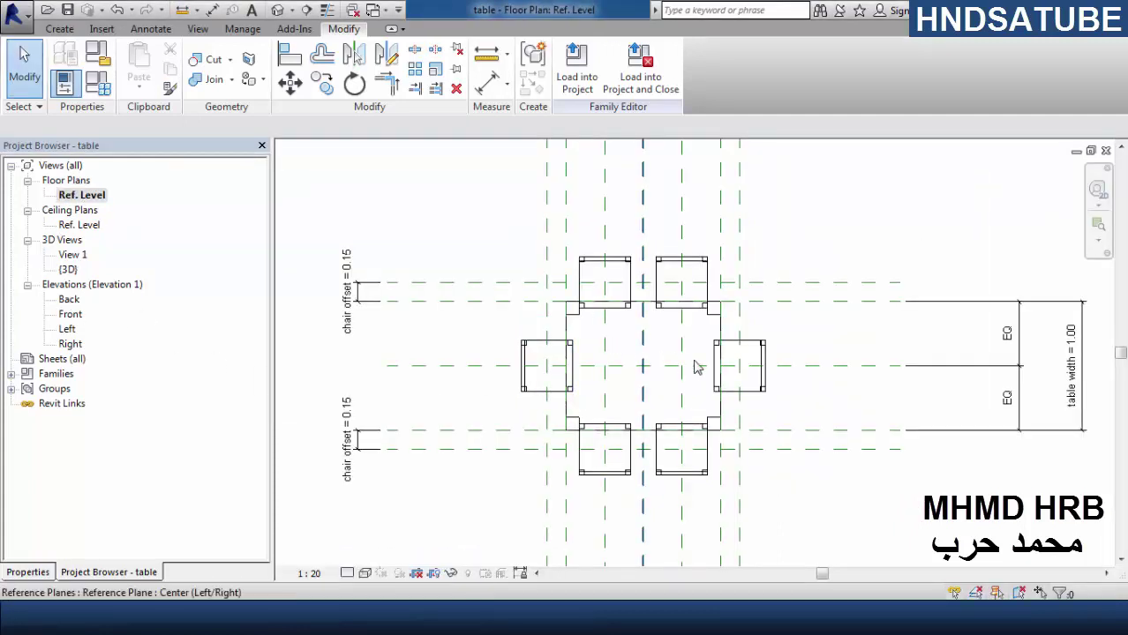
scroll(695, 369, "up", 1)
left_click(766, 346)
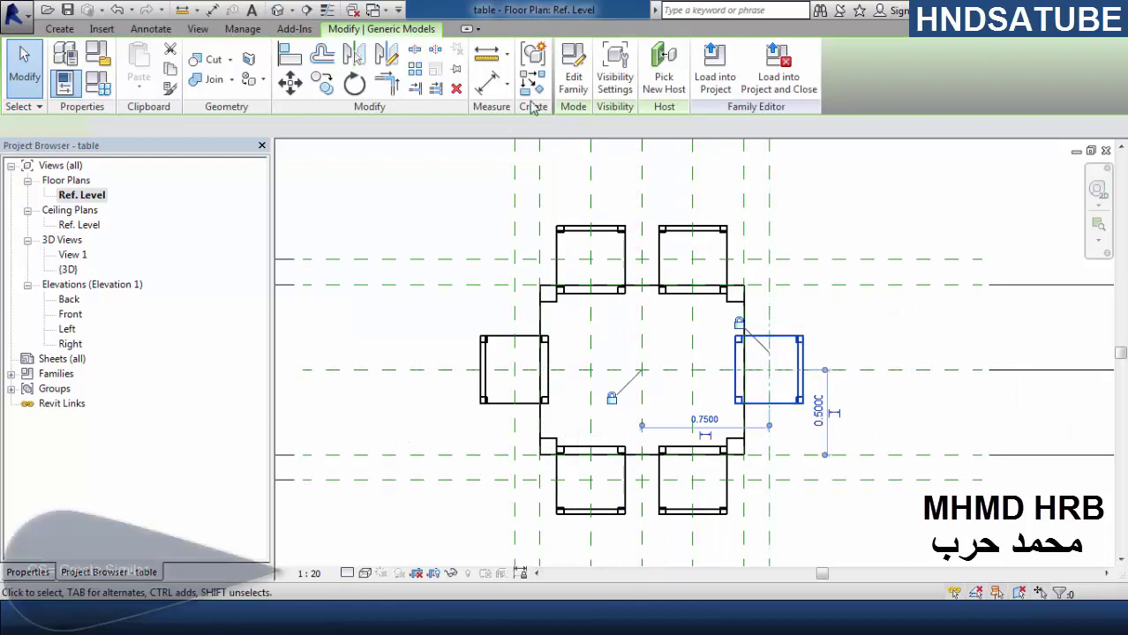
key("c")
key("s")
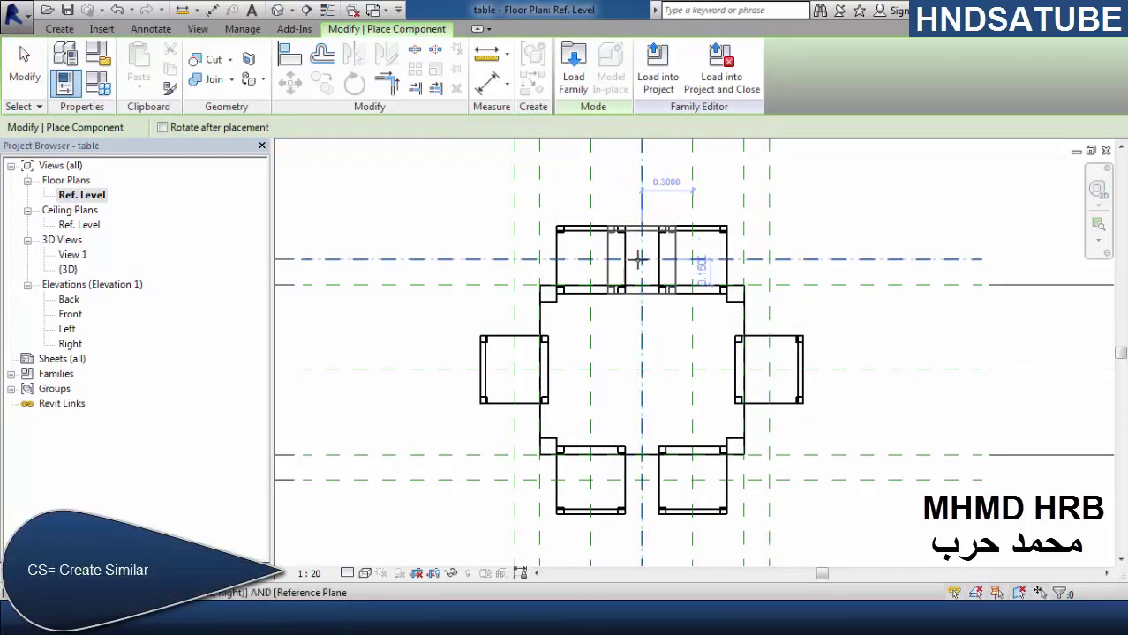
left_click(640, 258)
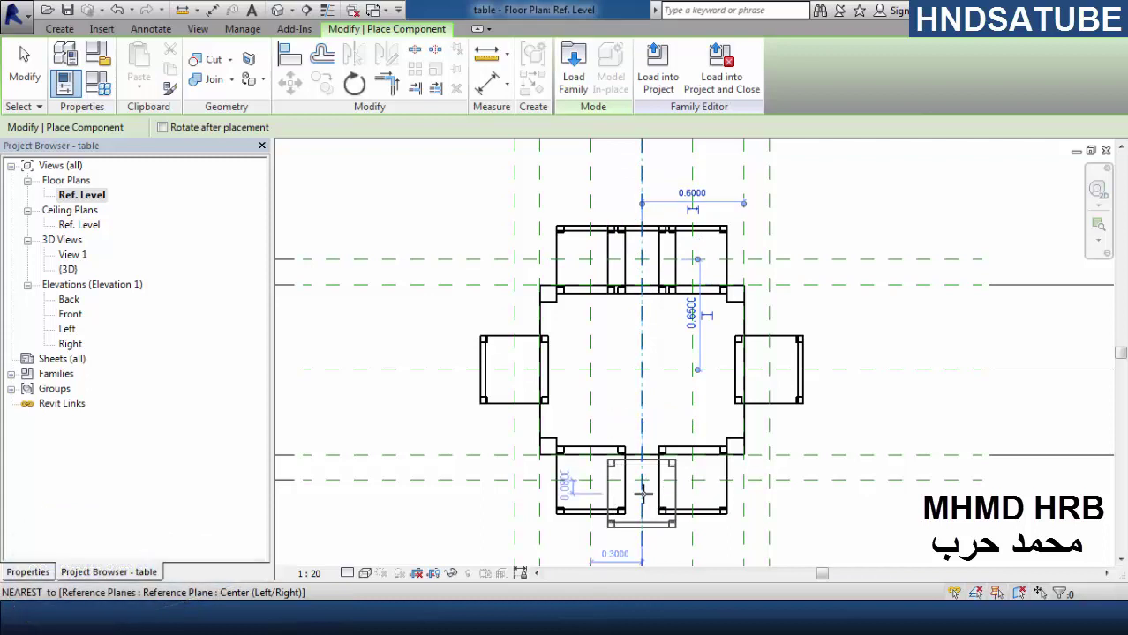
left_click(643, 480)
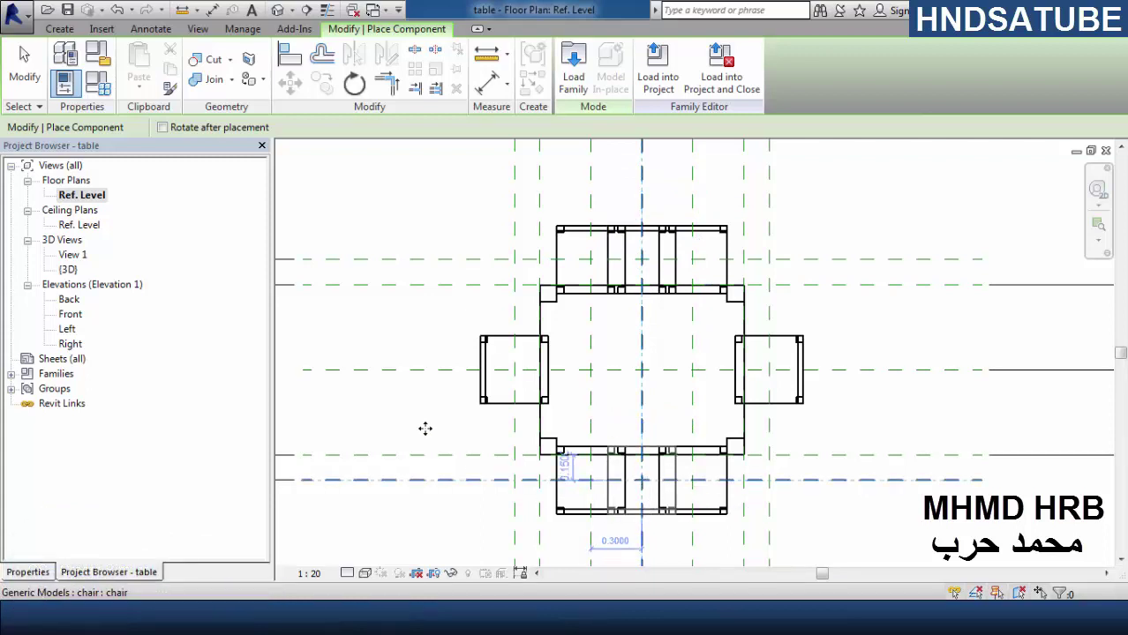
left_click(25, 64)
- Align the upper middle chair to its chair offset plane and the center reference plane, locking both alignments
scroll(668, 232, "up", 4)
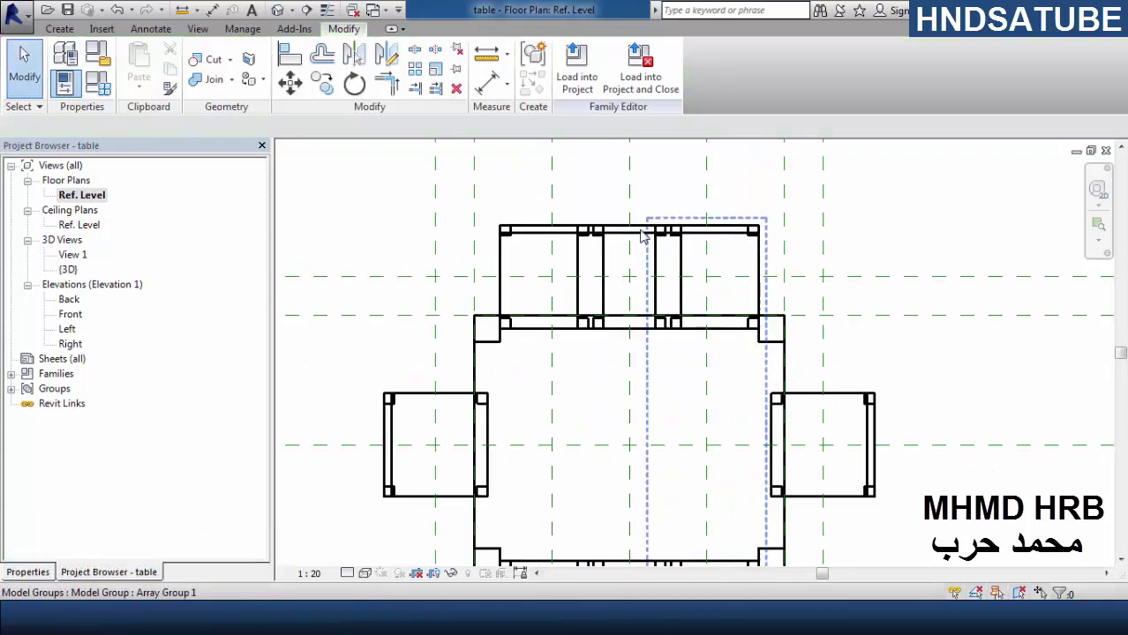
key("a")
key("l")
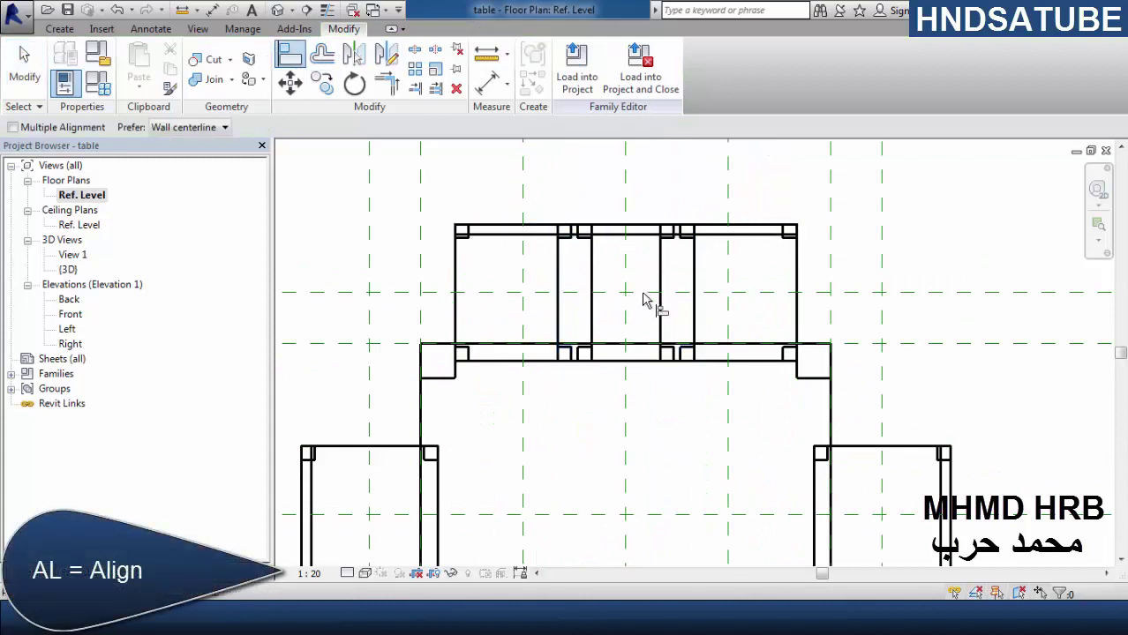
left_click(763, 295)
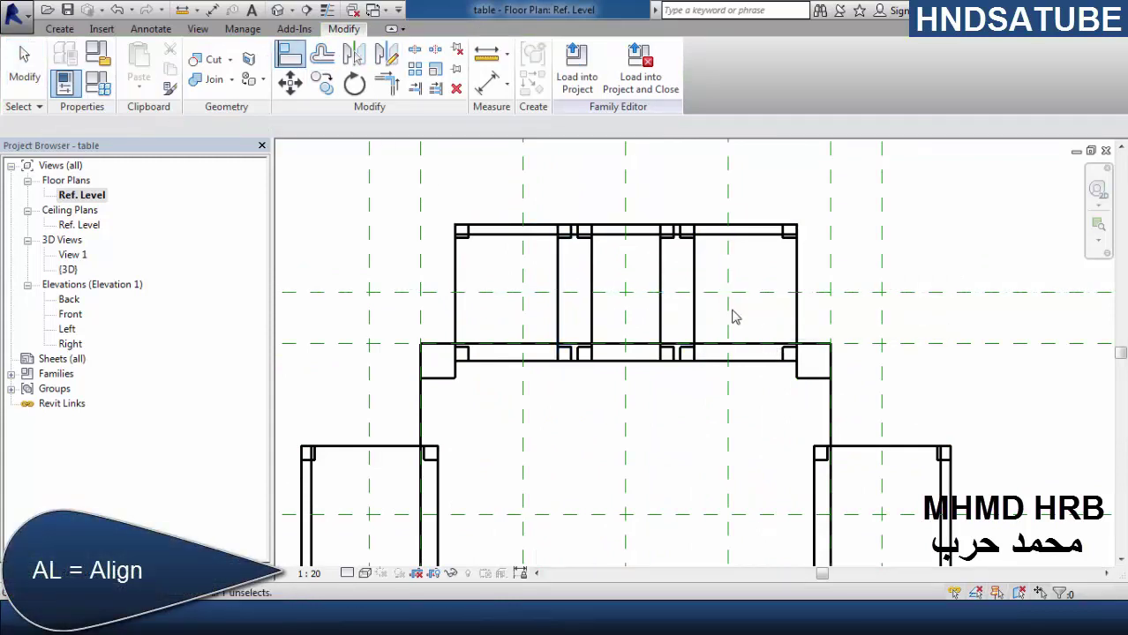
left_click(652, 295)
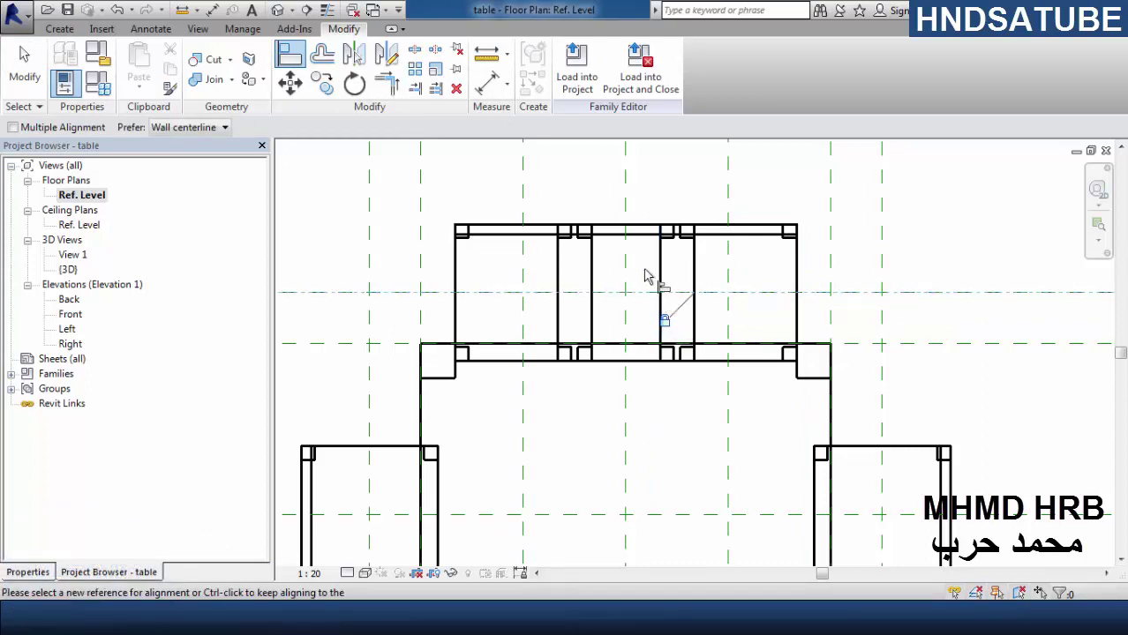
left_click(625, 196)
left_click(628, 281)
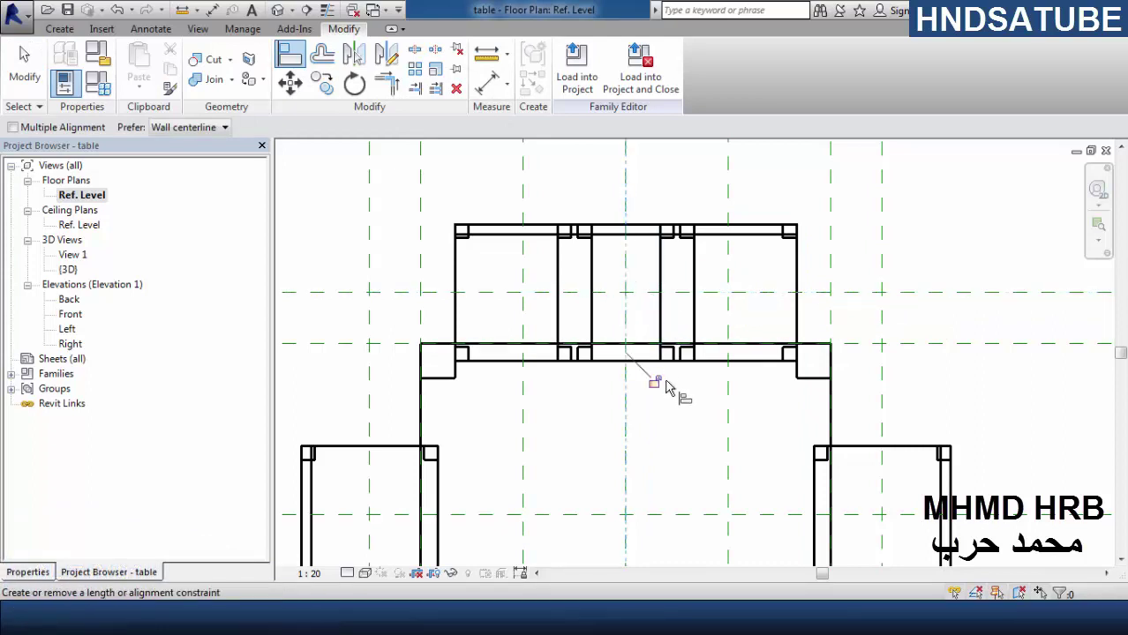
- Align and lock the lower middle chair to its chair offset plane and the center reference plane, and end Align
scroll(676, 265, "down", 5)
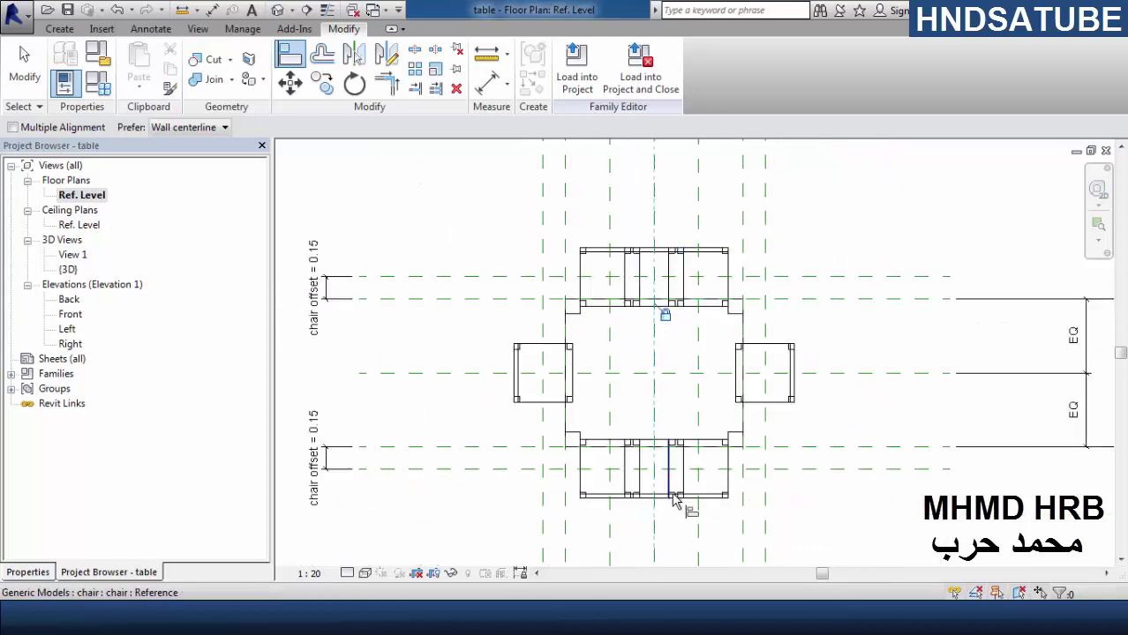
scroll(679, 517, "up", 5)
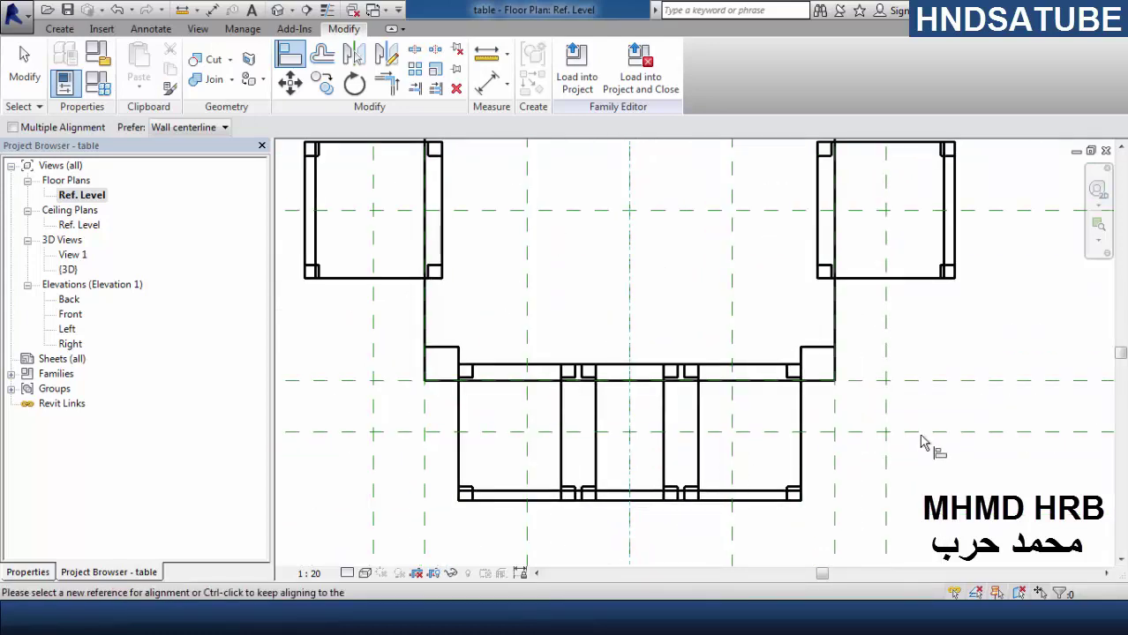
left_click(733, 433)
left_click(724, 408)
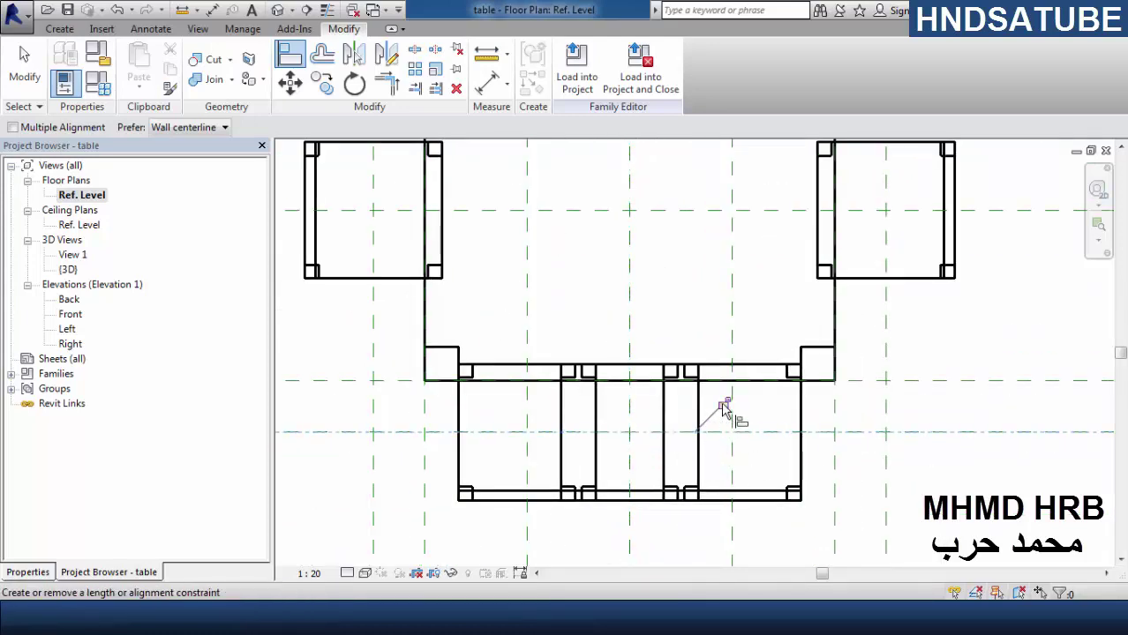
scroll(706, 380, "down", 2)
left_click(657, 491)
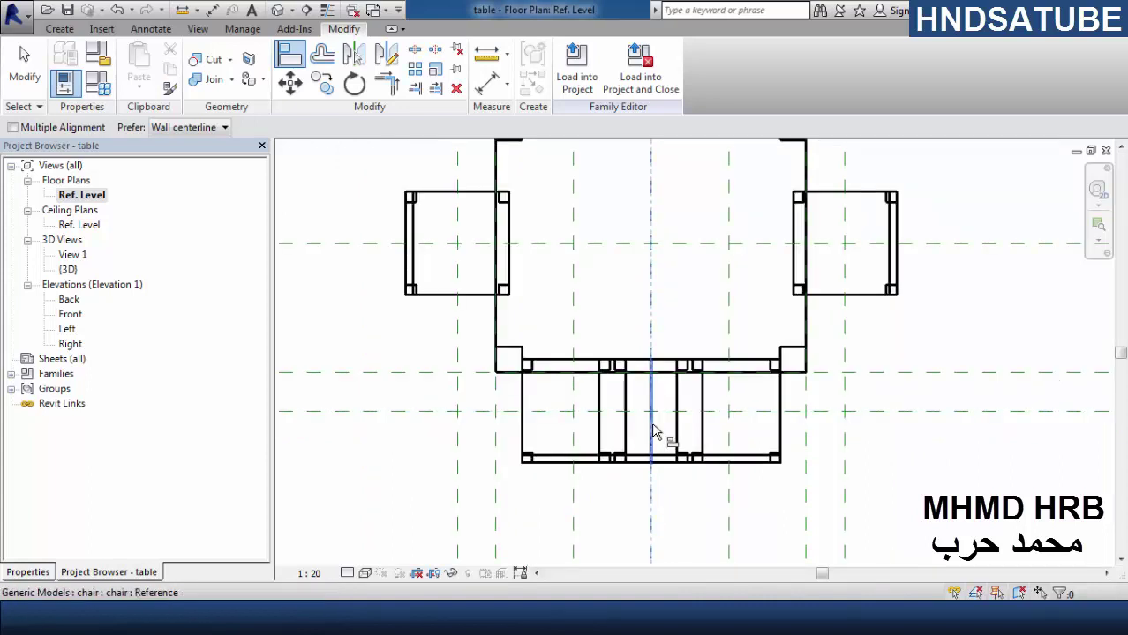
left_click(652, 422)
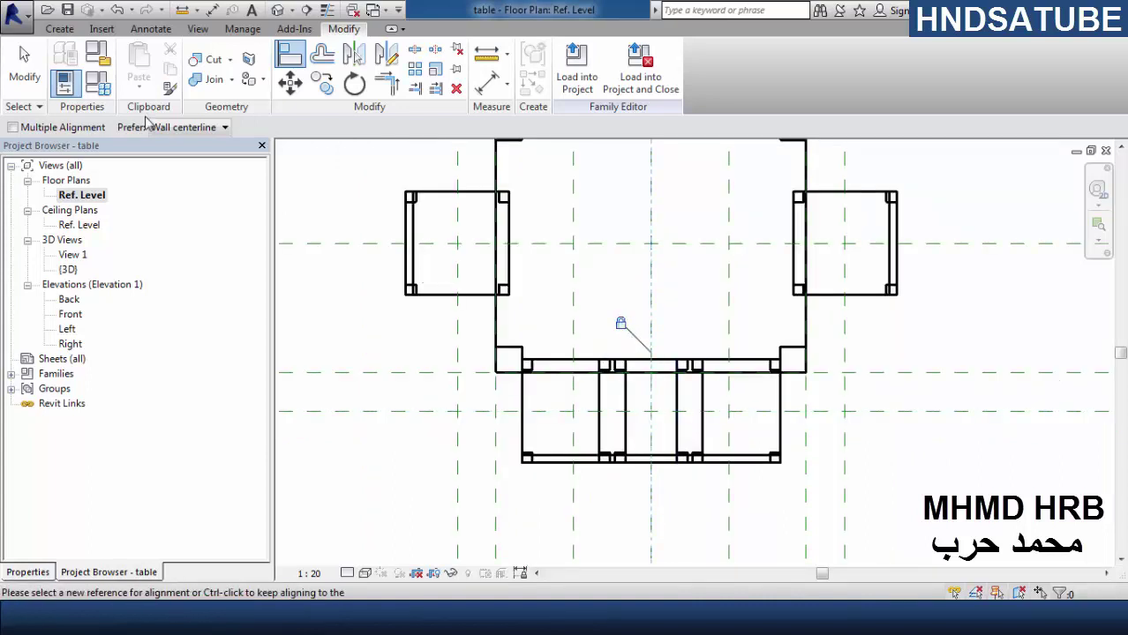
key("Escape")
key("Escape")
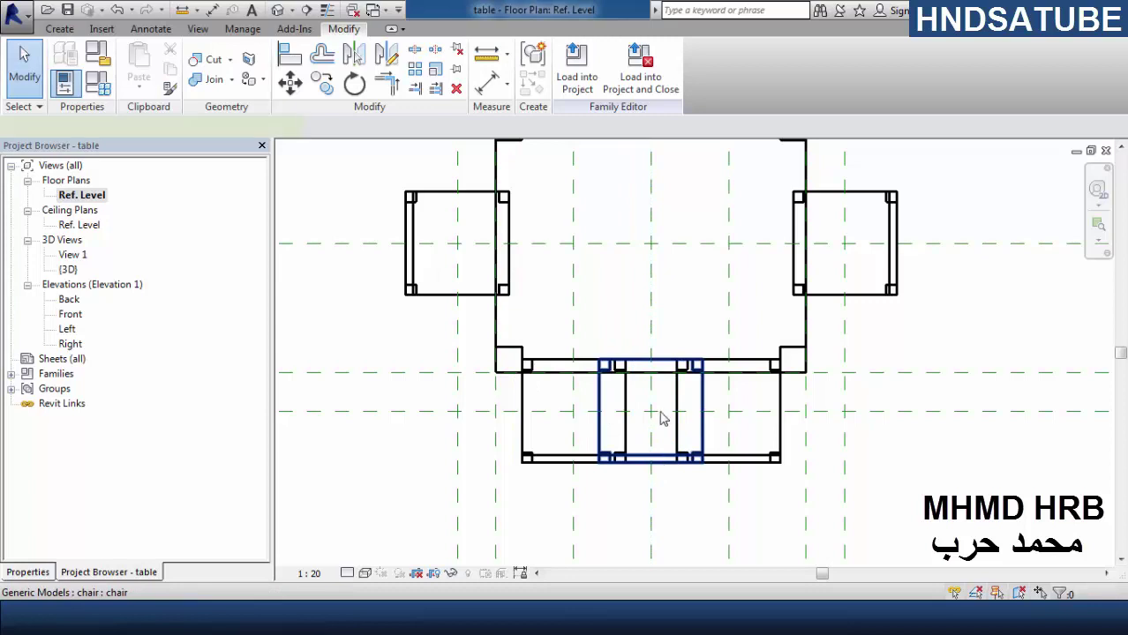
- Associate the visibility of both middle chairs with a new type-based Yes/No family parameter named center chair
left_click(664, 418)
scroll(664, 418, "down", 2)
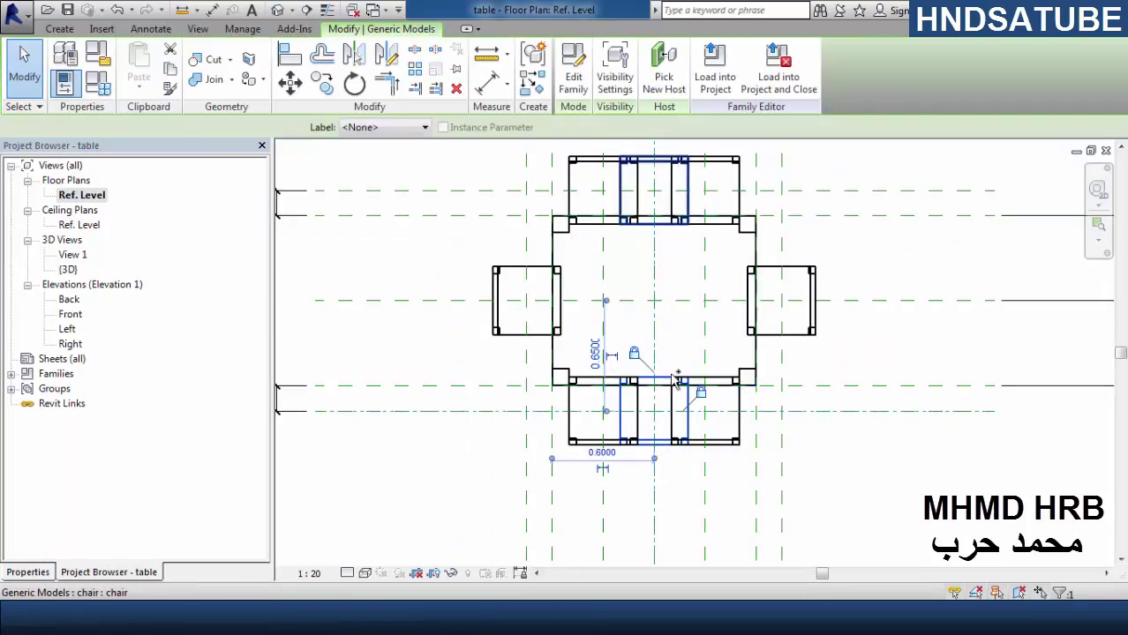
left_click(678, 196, "ctrl")
left_click(36, 572)
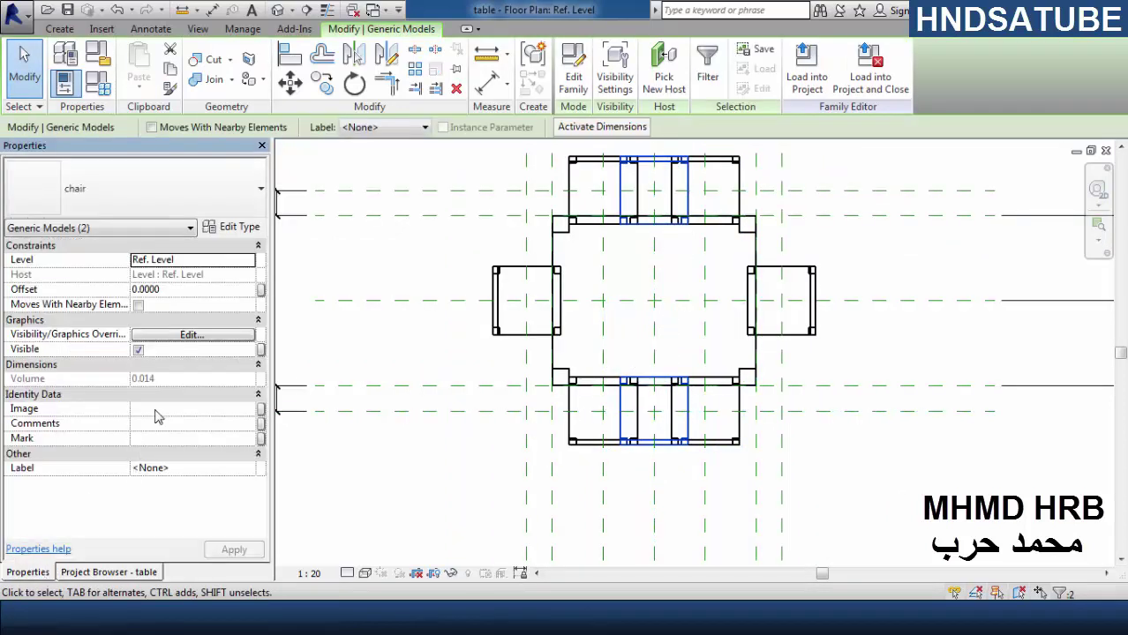
left_click(251, 350)
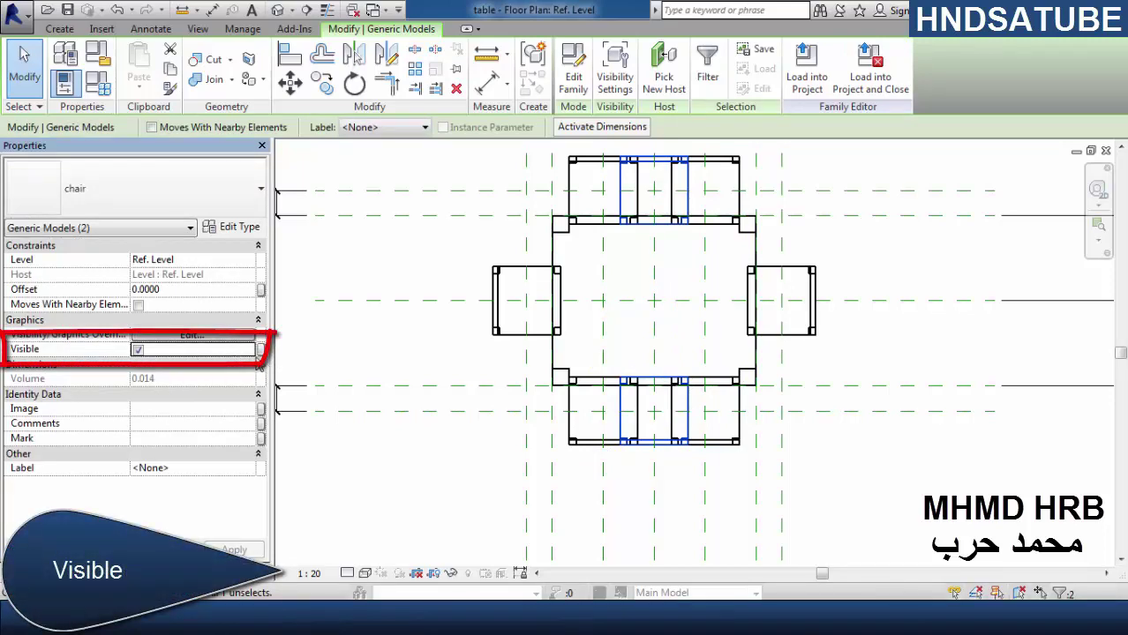
left_click(260, 350)
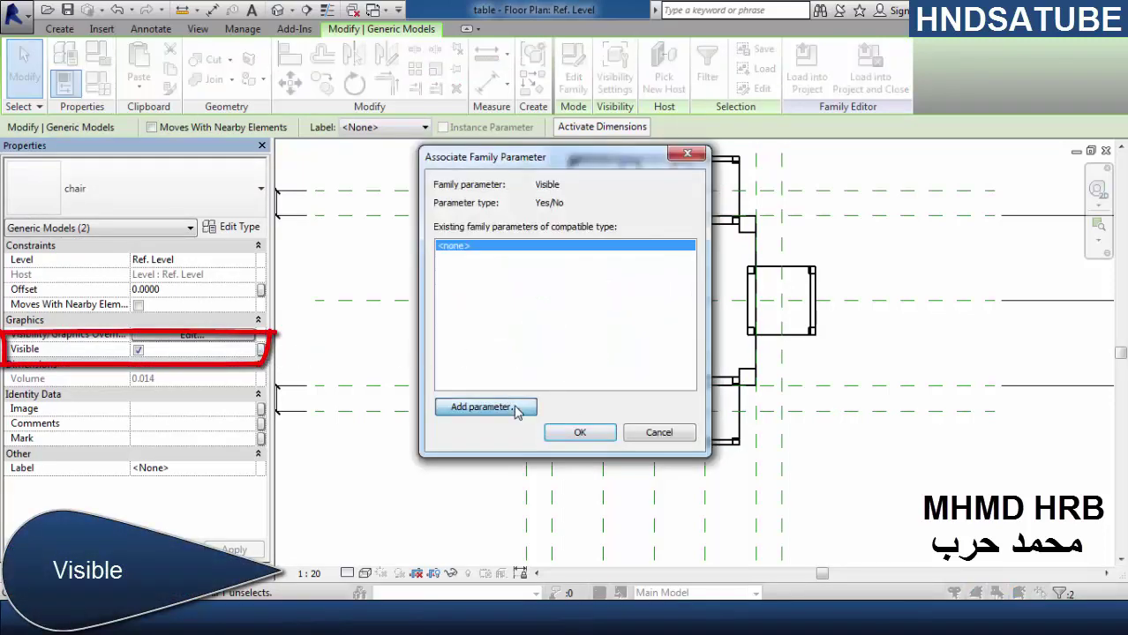
left_click(516, 409)
type("center chair")
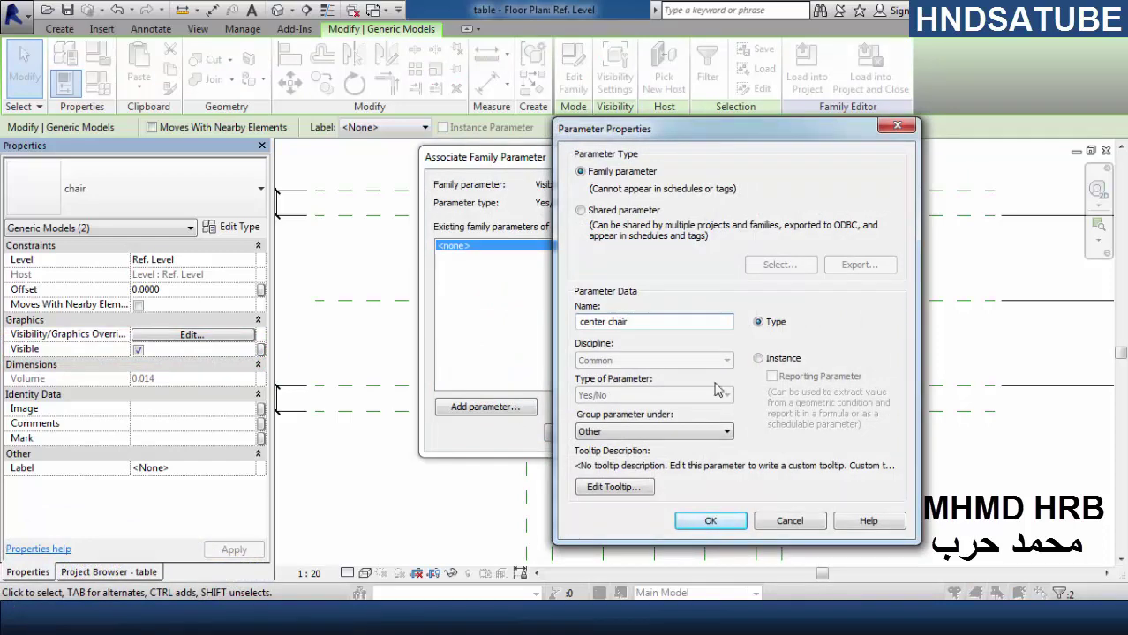
left_click(711, 521)
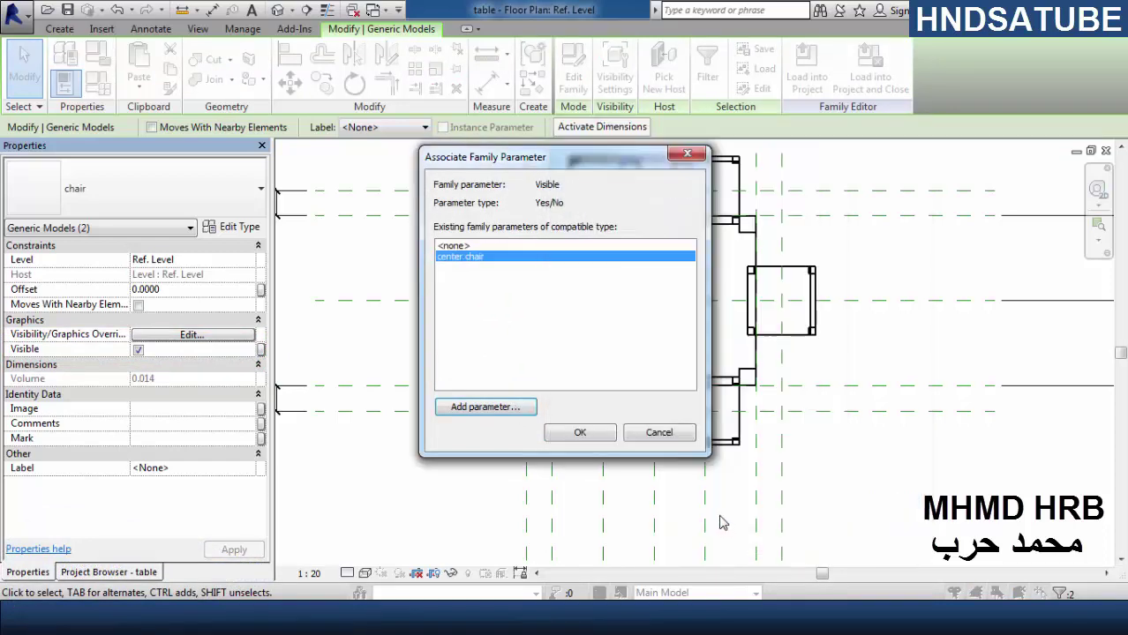
left_click(582, 434)
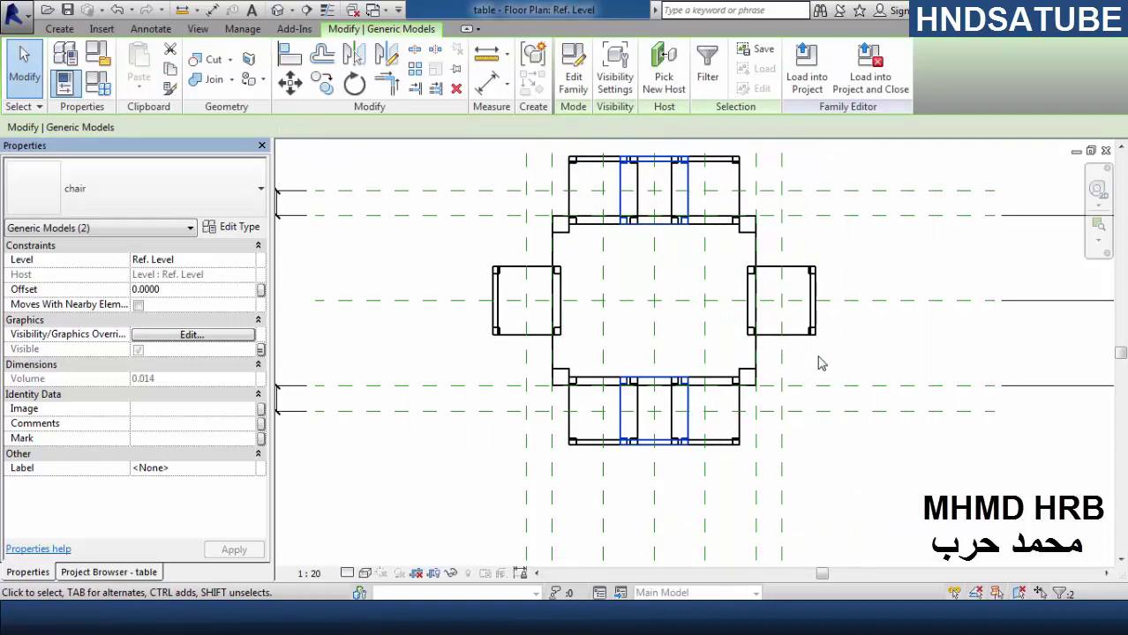
- Associate the visibility of the two chairs at the table's ends with a new type-based Yes/No parameter named side chair
left_click(805, 335)
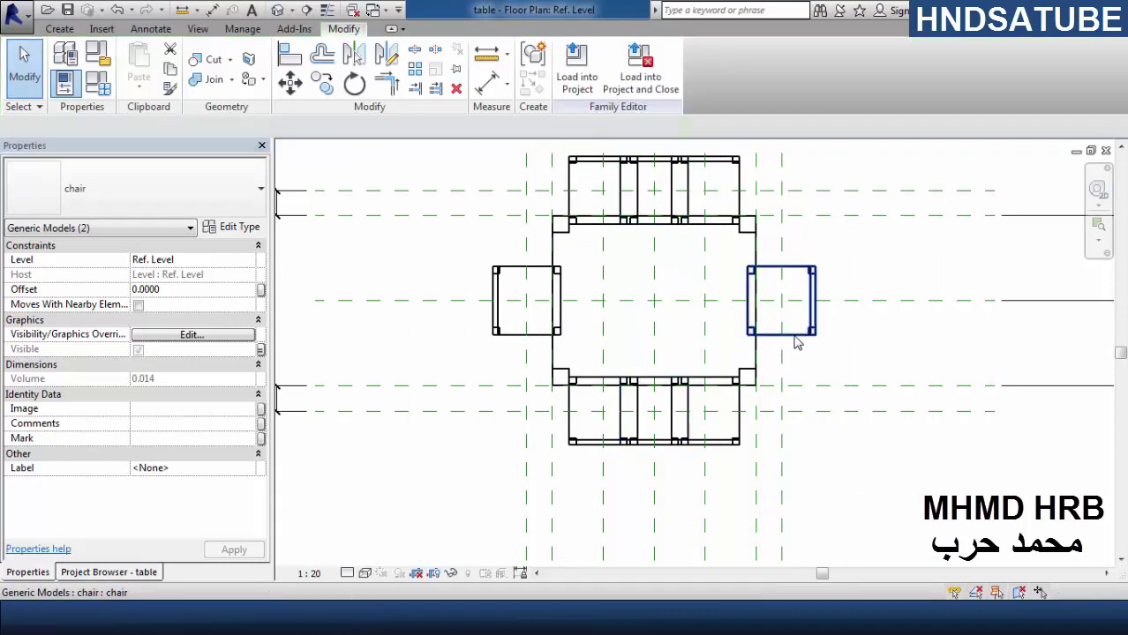
left_click(530, 332, "ctrl")
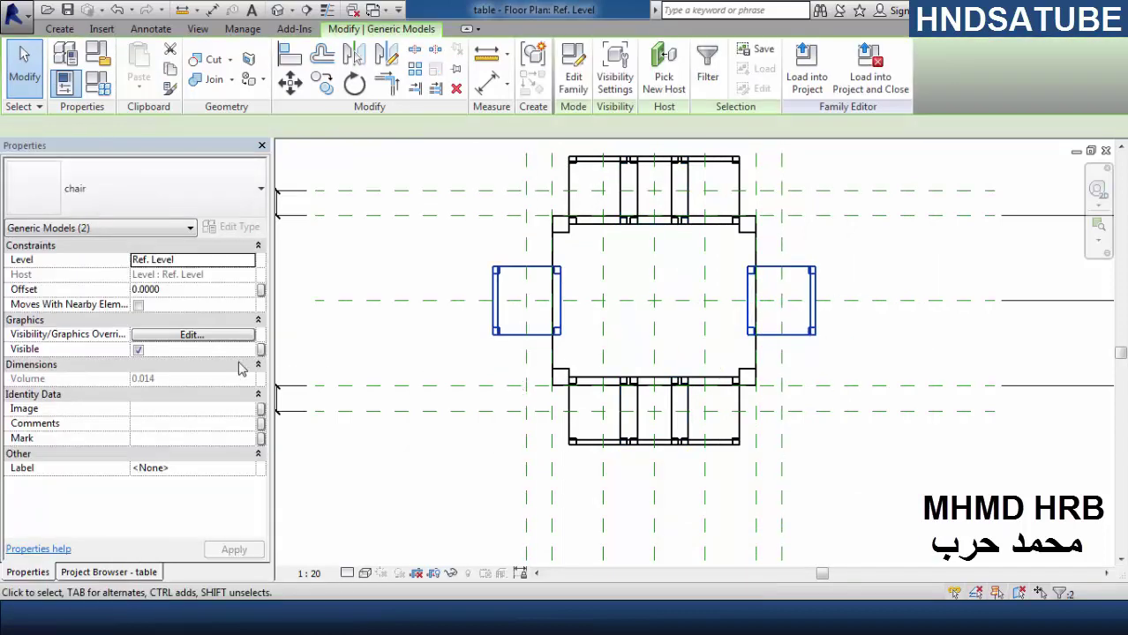
left_click(247, 350)
left_click(261, 350)
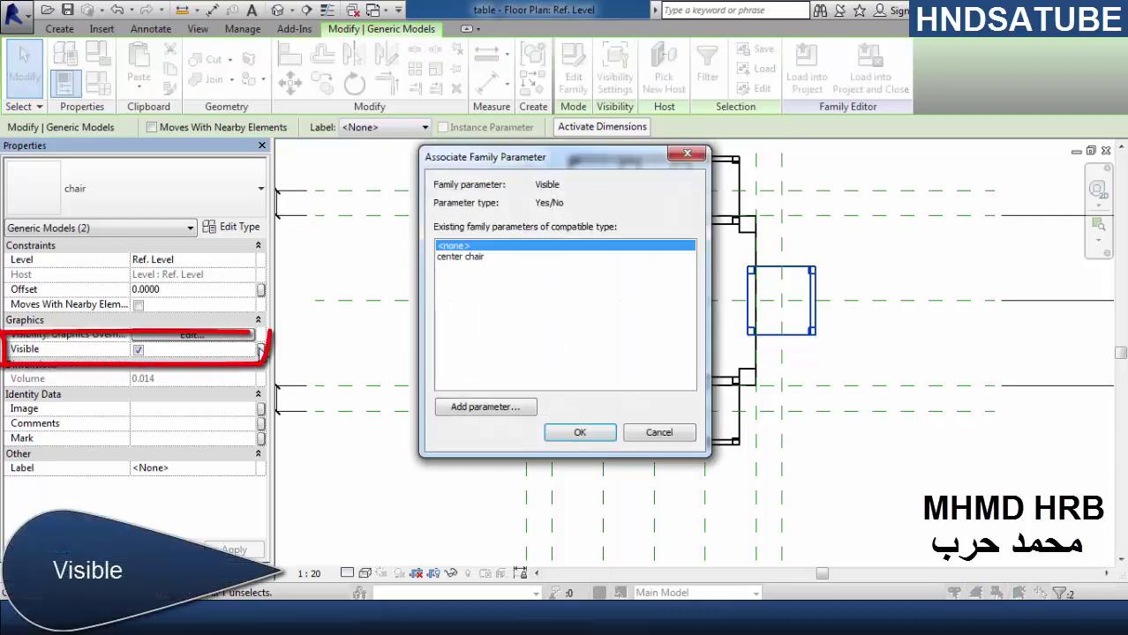
left_click(485, 407)
type("sid")
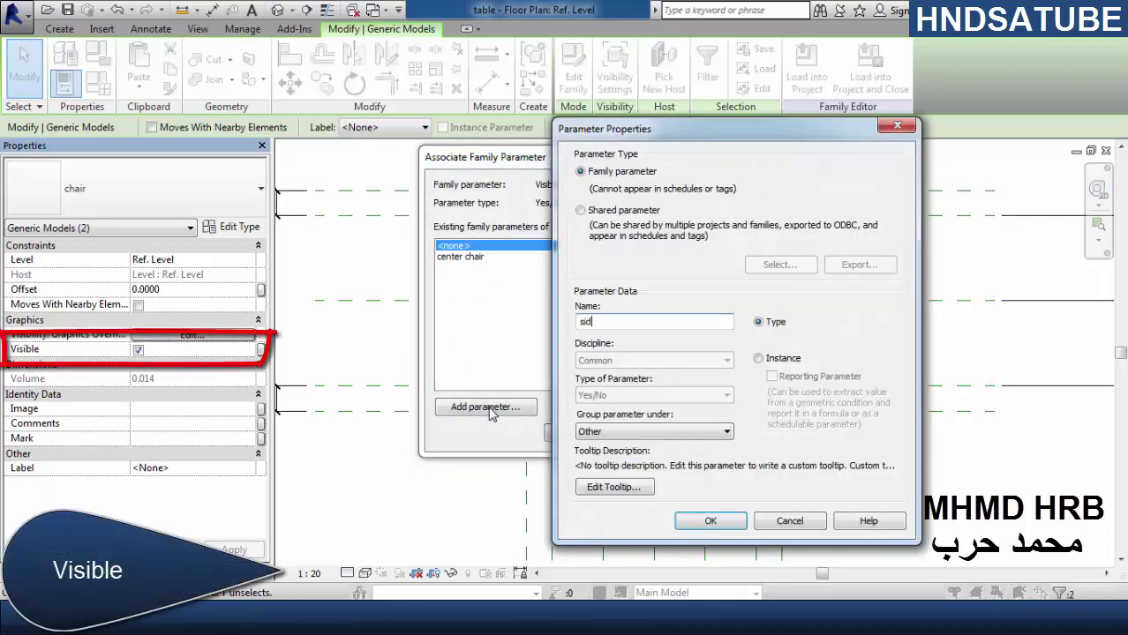
type("e chair")
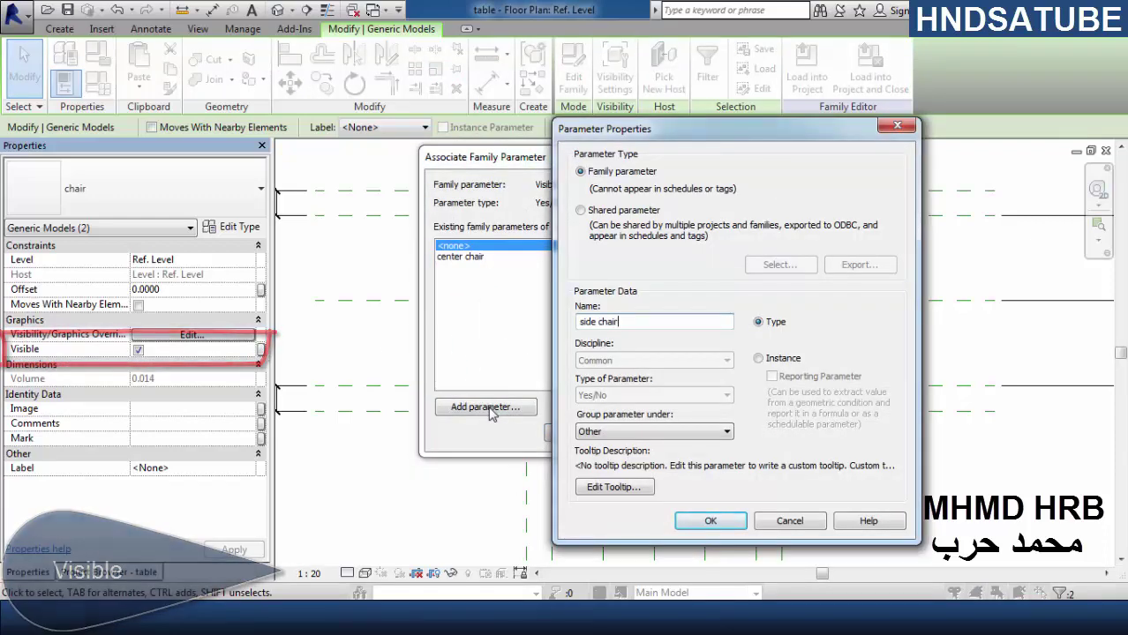
left_click(711, 521)
left_click(582, 433)
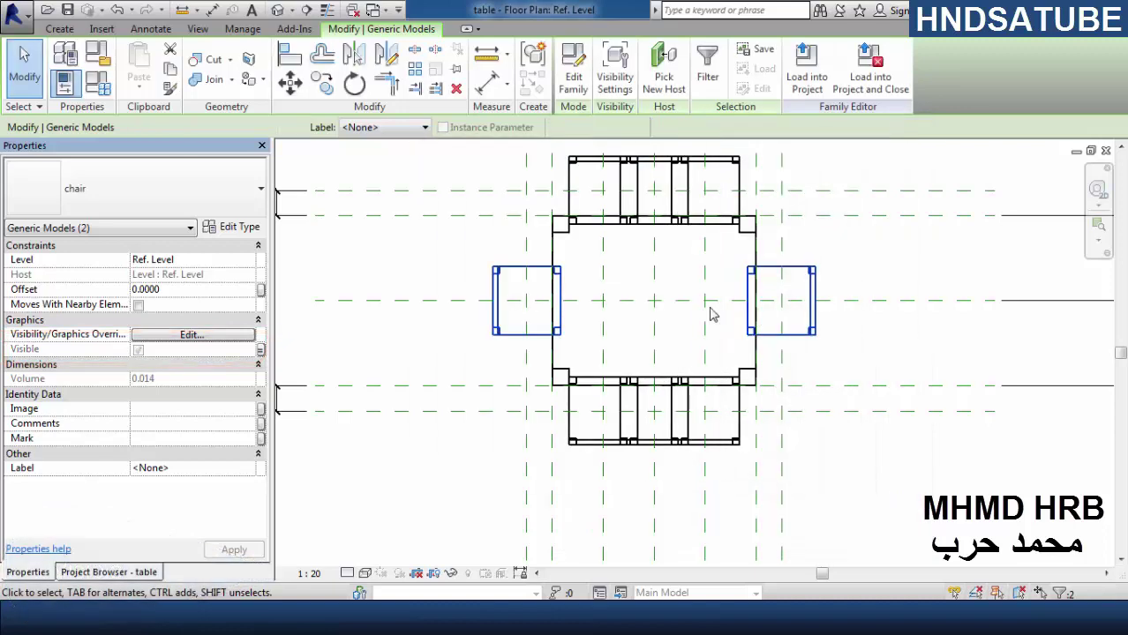
- Open the array group of the leftmost facing chairs for editing and select both of its chairs
middle_click_drag(713, 314, 682, 331)
left_click(568, 178)
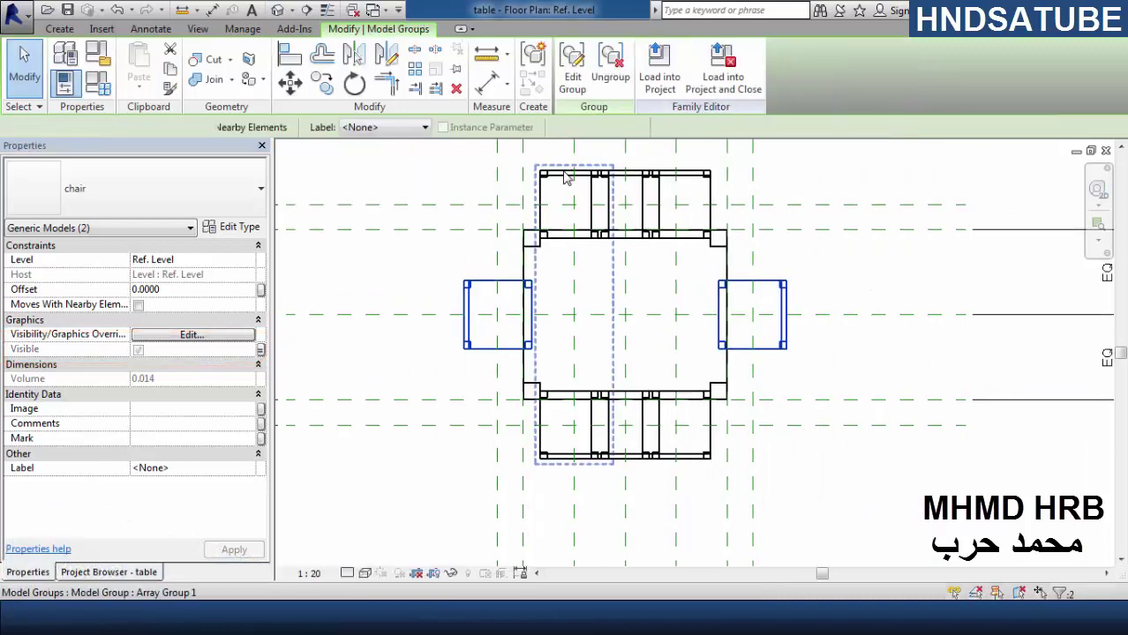
left_click(569, 75)
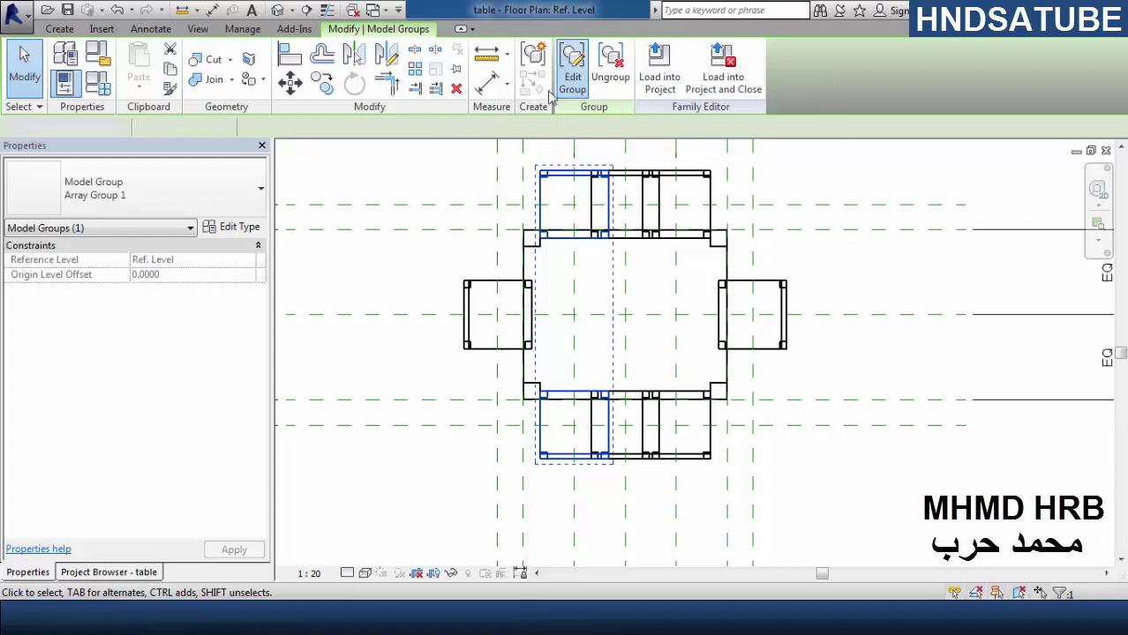
left_click(564, 186)
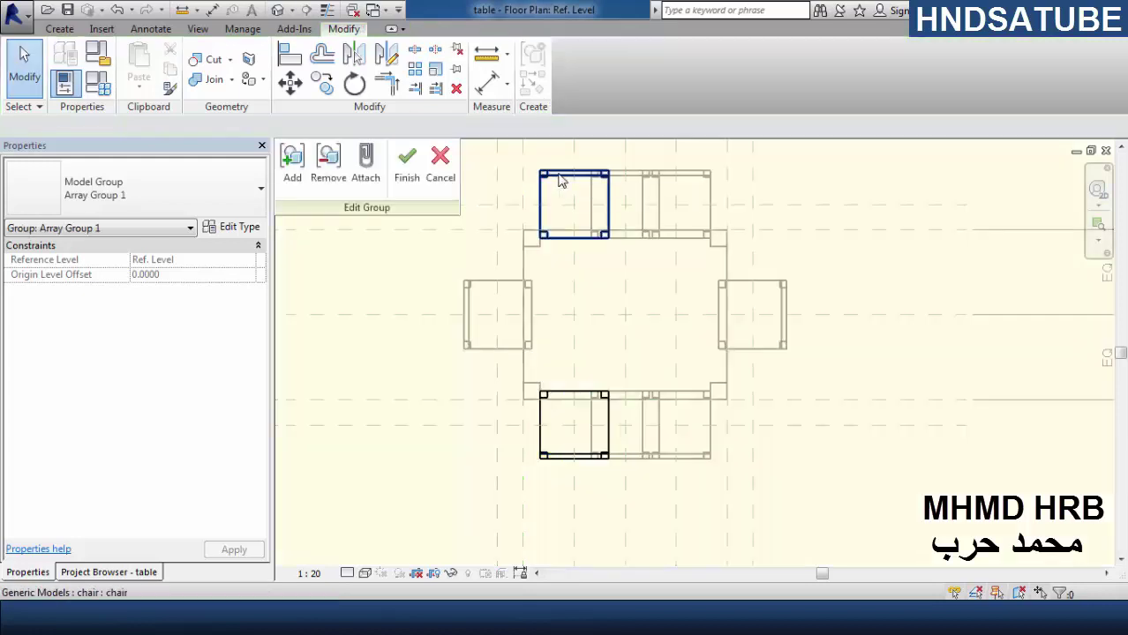
left_click(545, 452, "ctrl")
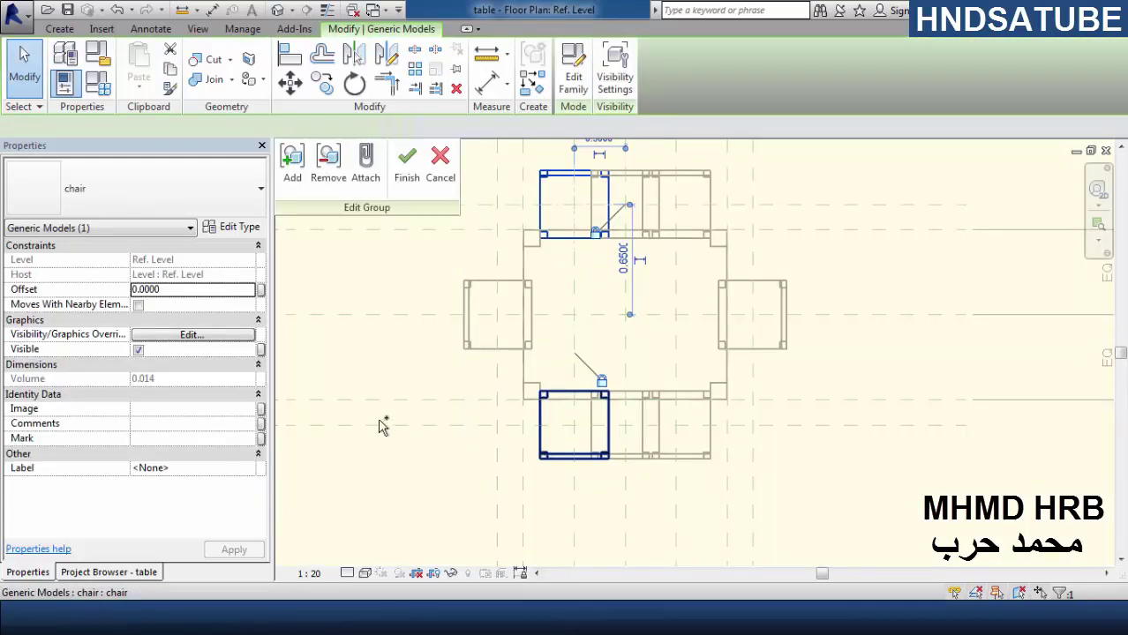
- Associate the visibility of the two selected group chairs with a new type-based Yes/No family parameter named array1
left_click(261, 351)
left_click(510, 409)
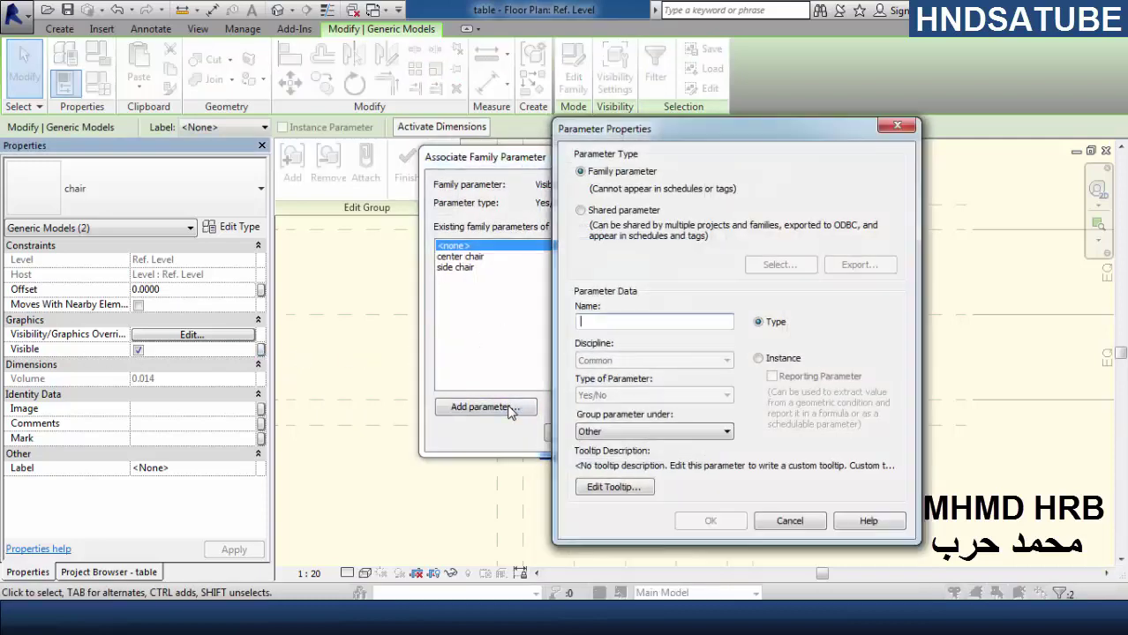
type("array")
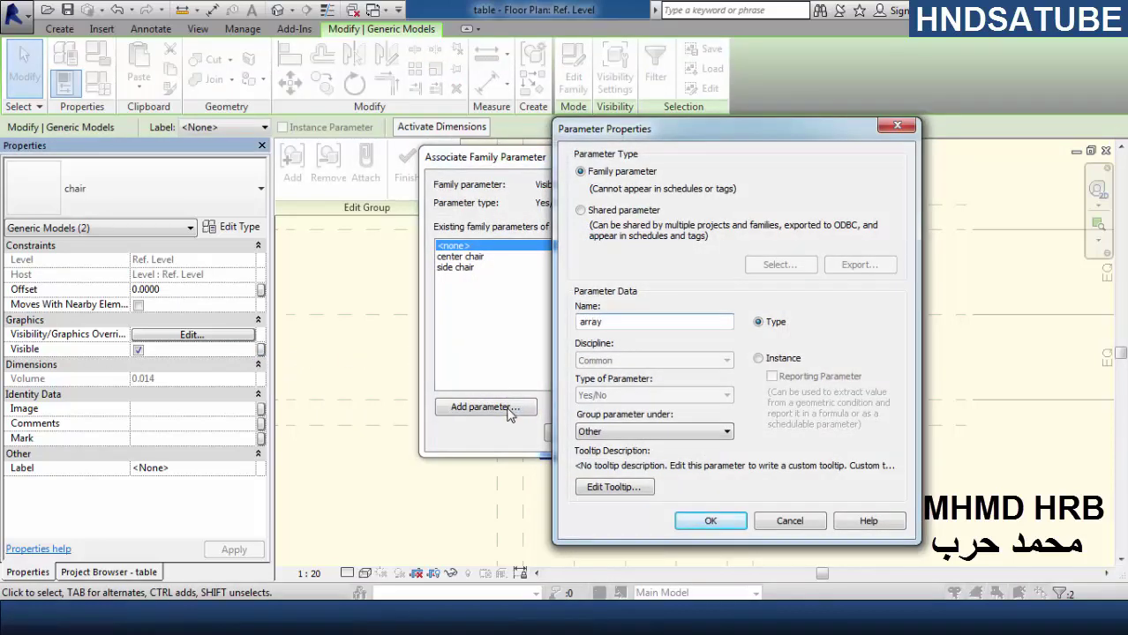
left_click(710, 521)
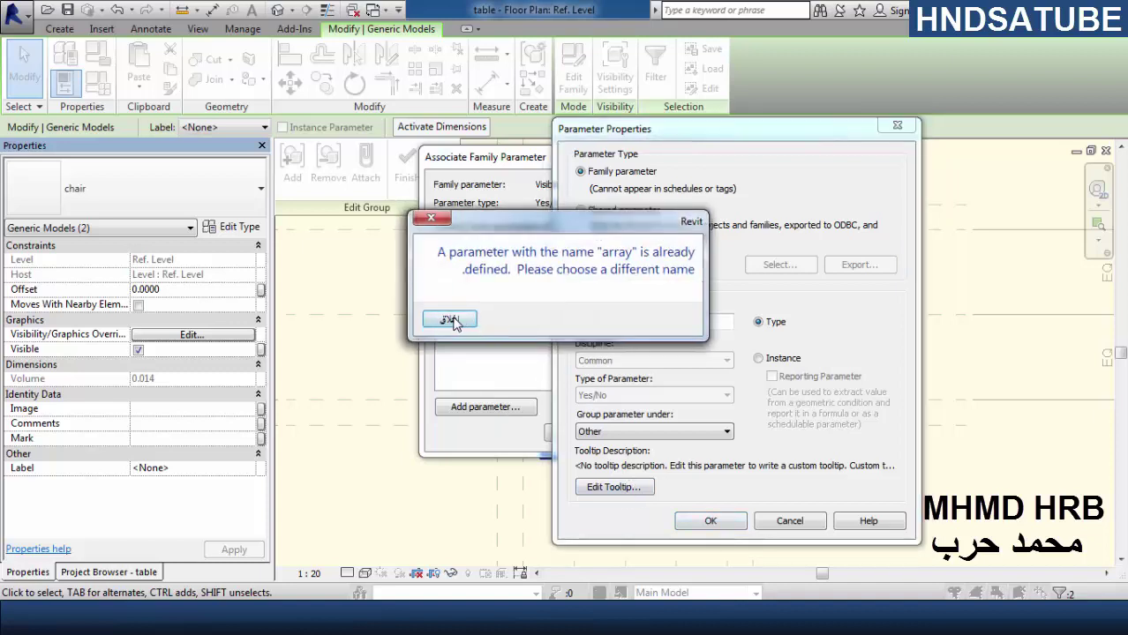
left_click(450, 319)
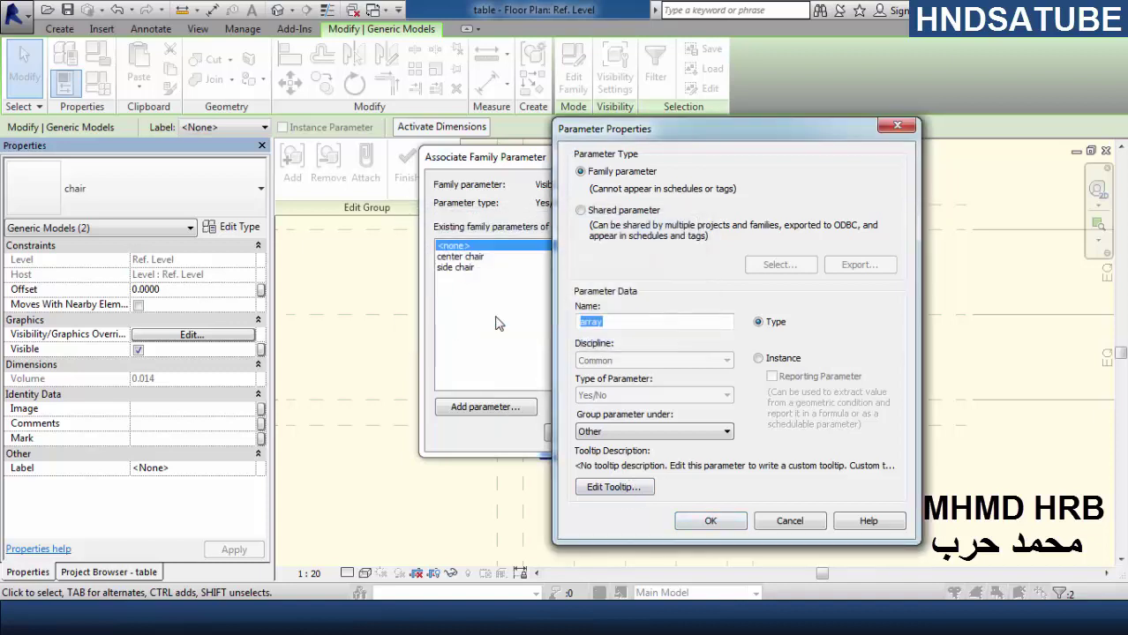
left_click(711, 521)
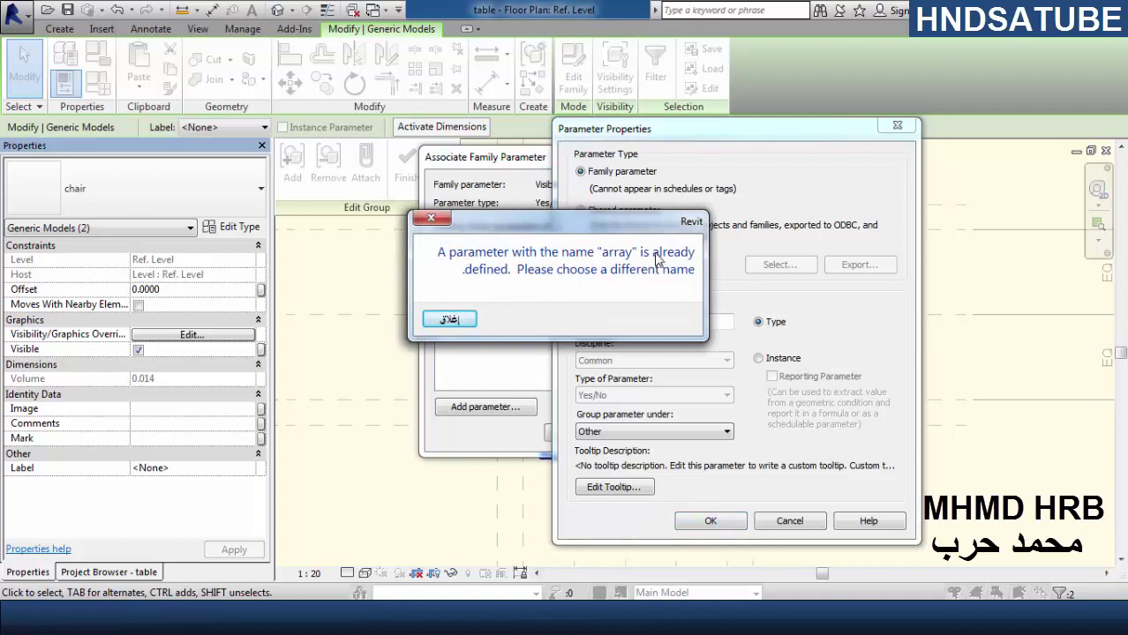
left_click(437, 320)
left_click(631, 322)
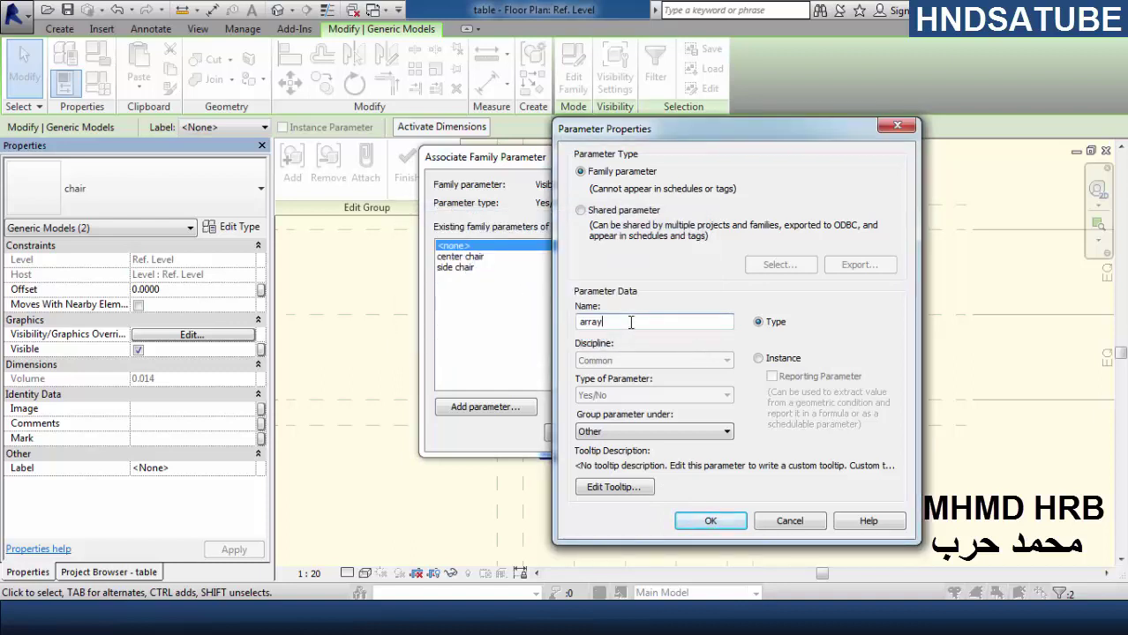
type("1")
left_click(711, 521)
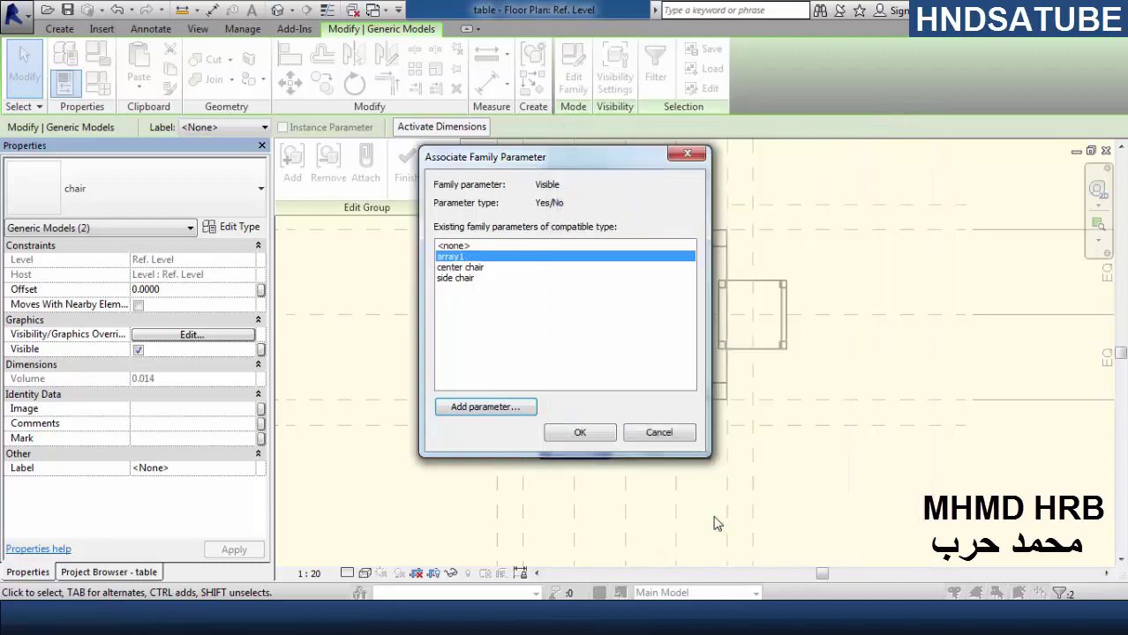
left_click(598, 436)
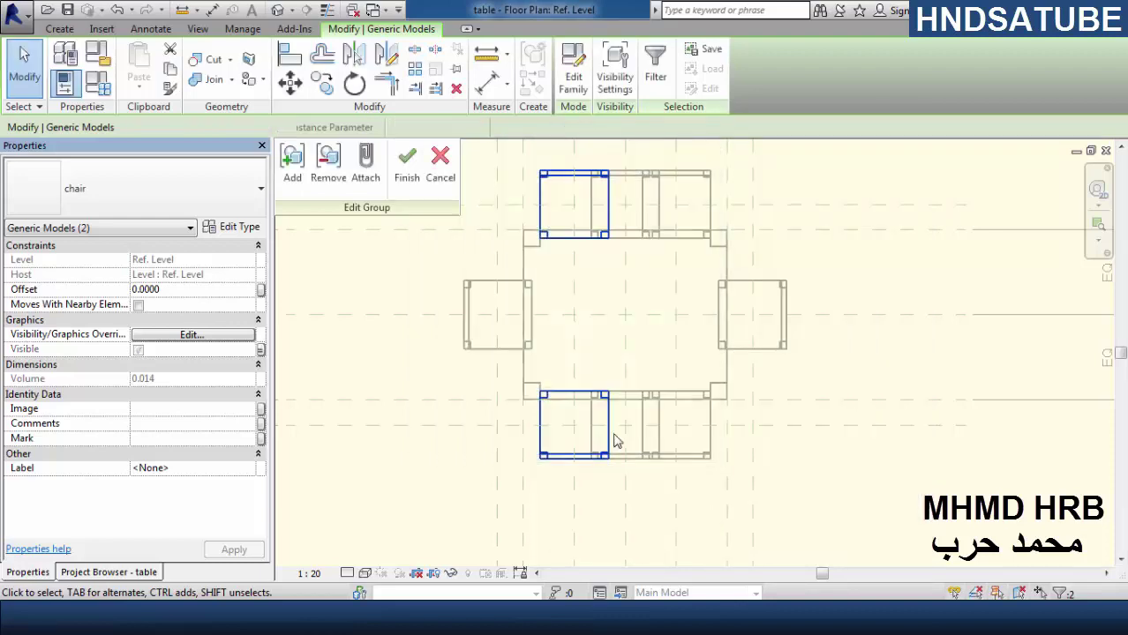
- Finish editing the chair array group and clear the selection
left_click(405, 168)
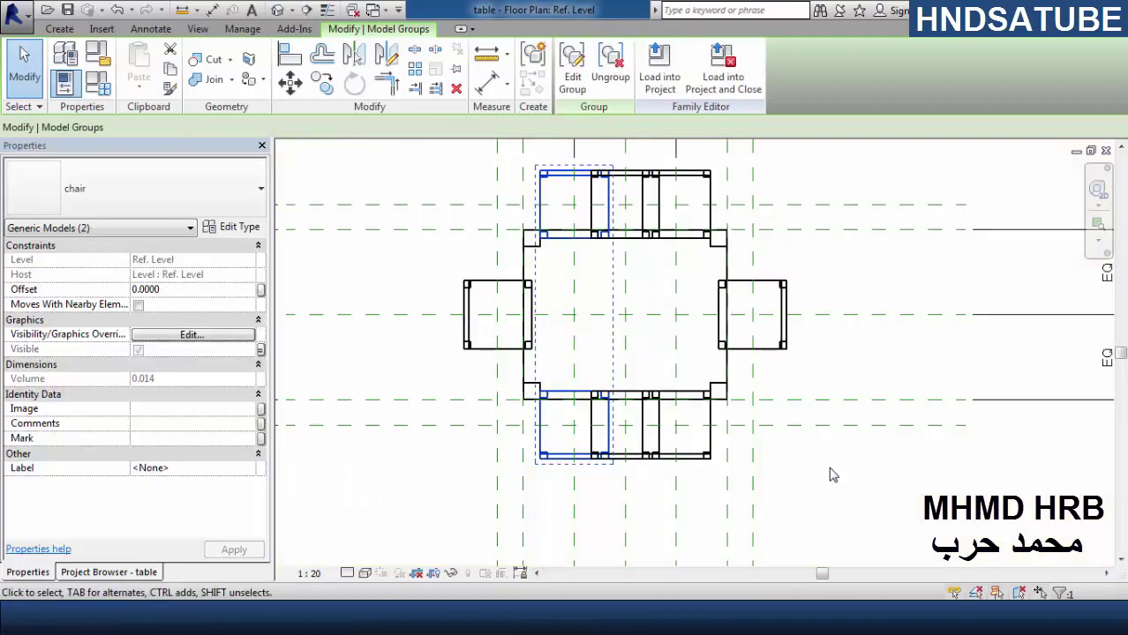
left_click(830, 473)
middle_click(815, 487)
middle_click_drag(815, 486, 790, 488)
key("Escape")
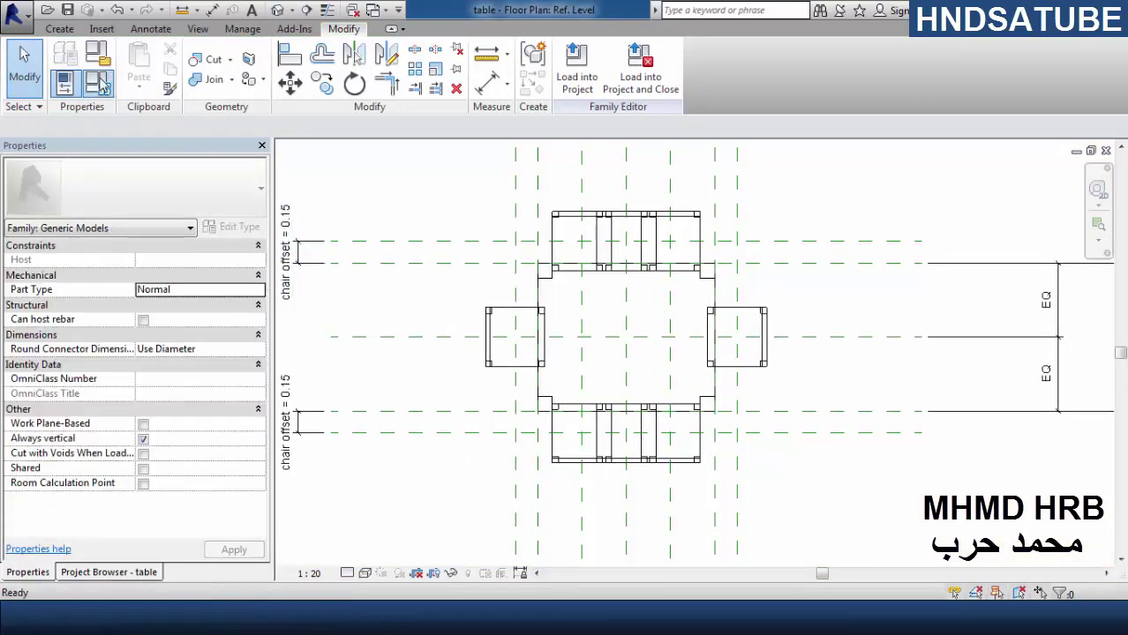
- In Family Types, set the formula of the array1 parameter to table lenght > 1.1 and apply it
left_click(446, 369)
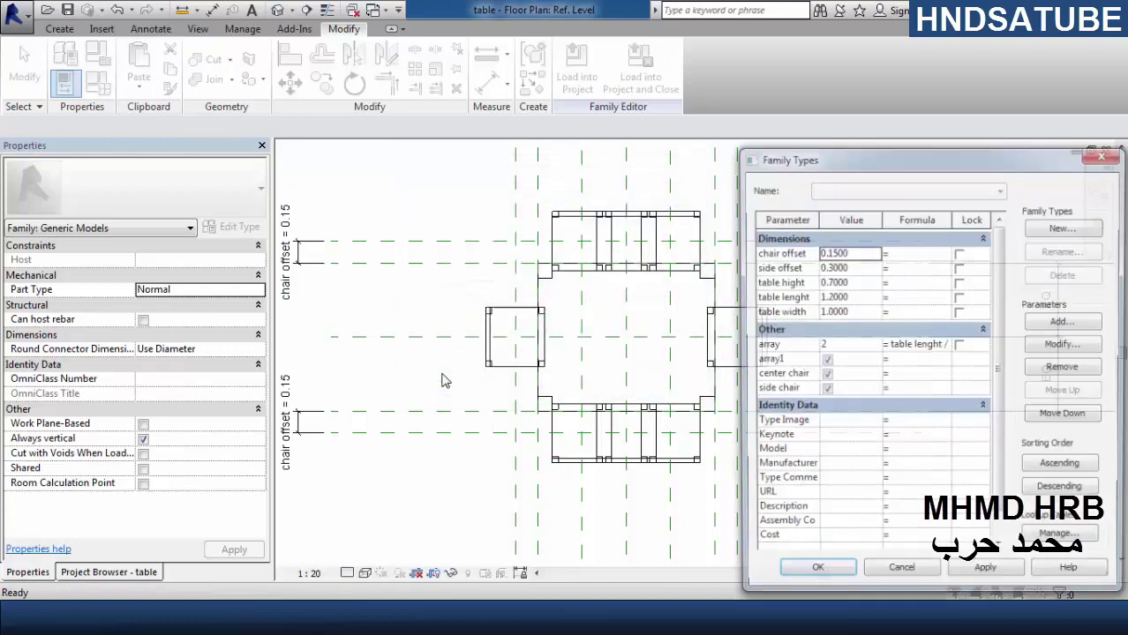
left_click_drag(887, 167, 703, 91)
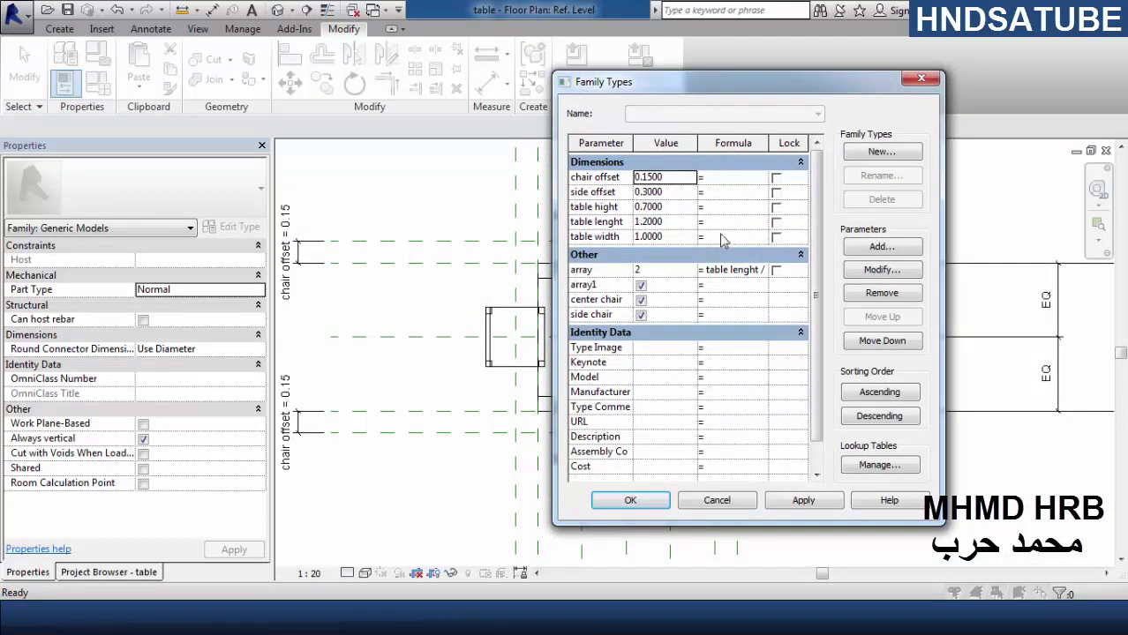
left_click(801, 332)
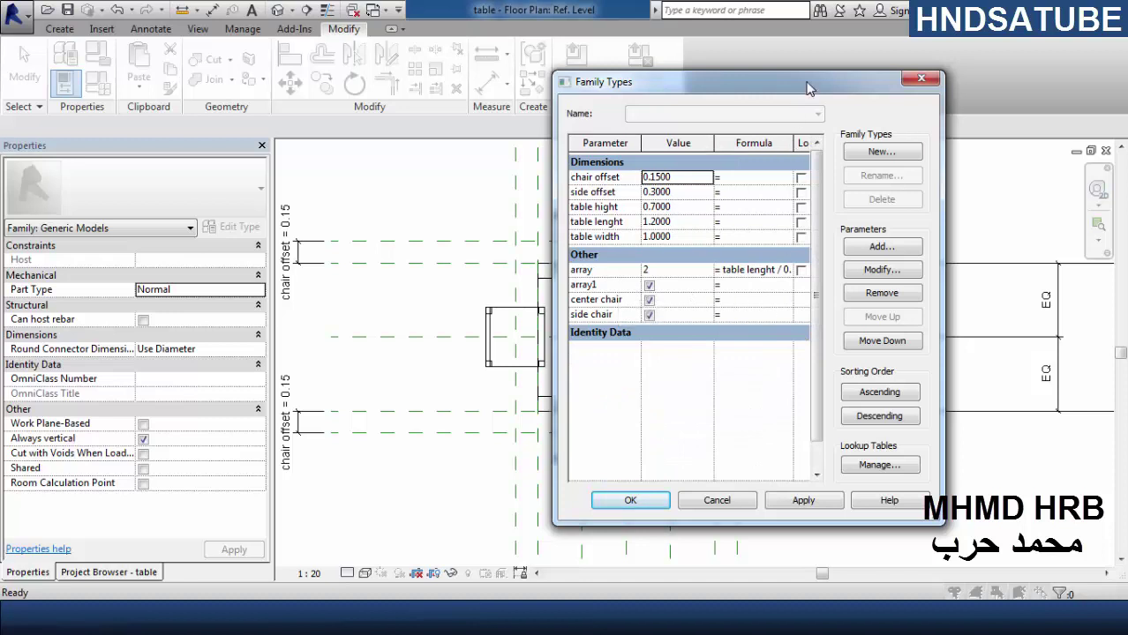
left_click_drag(805, 87, 735, 92)
key("ctrl+c")
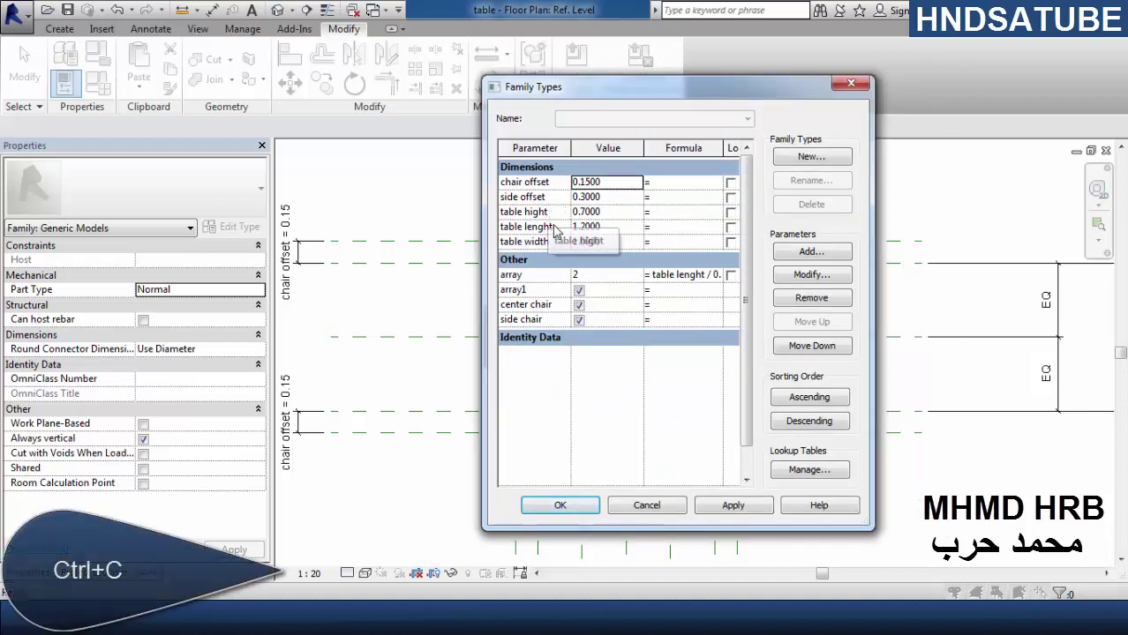
left_click(528, 227)
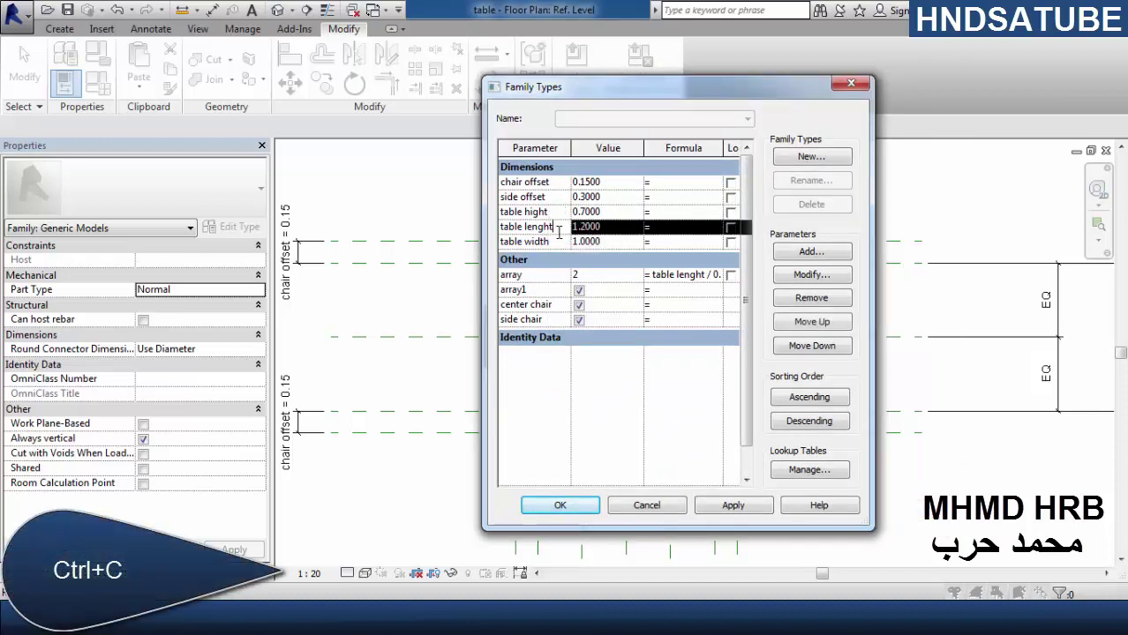
left_click(685, 290)
key("ctrl+v")
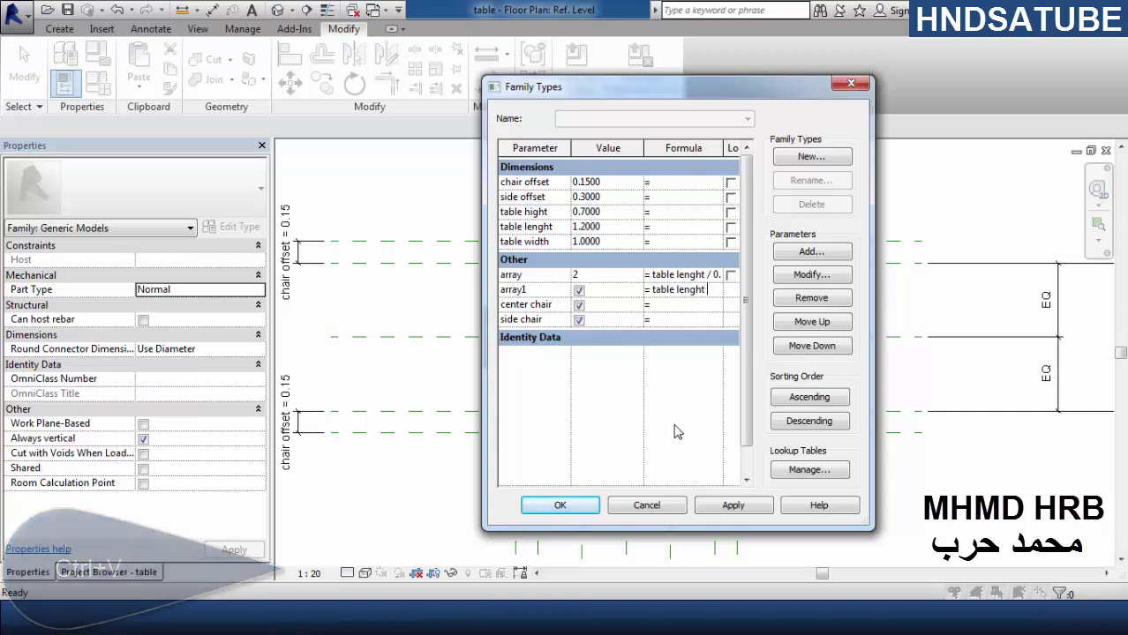
type("> 1")
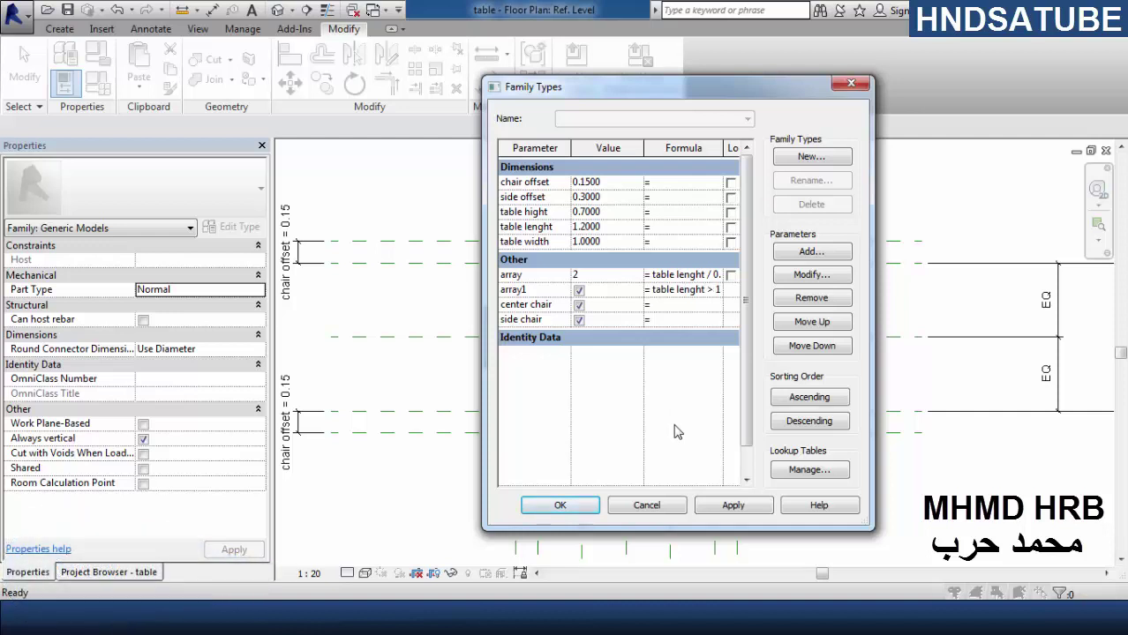
type(".1")
left_click(745, 510)
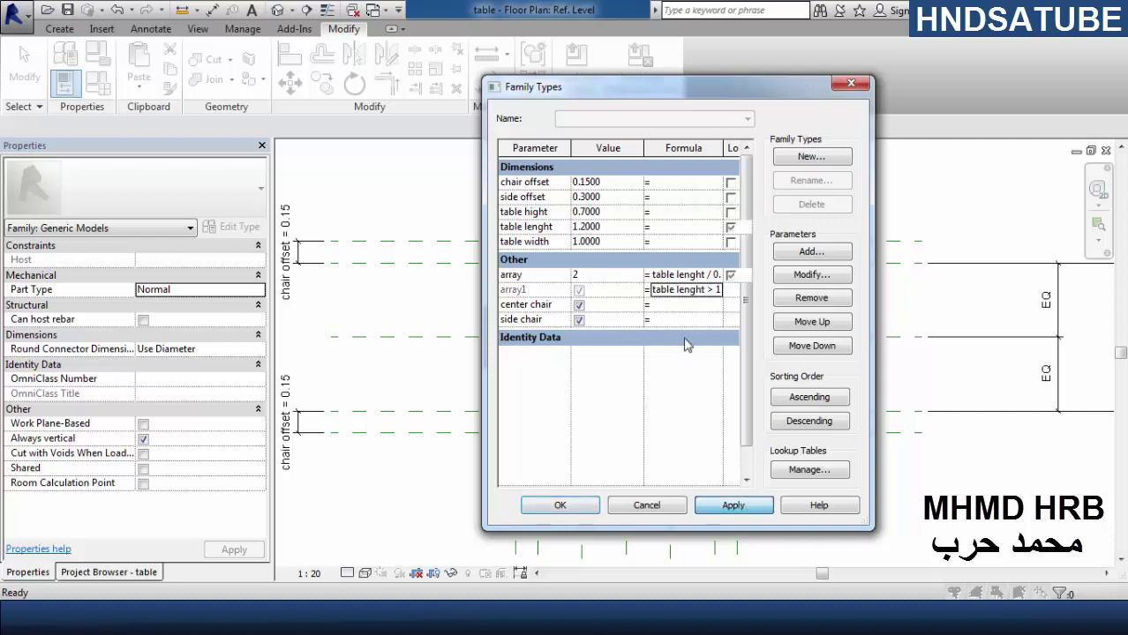
- Give the center chair parameter a "table lenght <" formula that complements the array1 condition
left_click(673, 306)
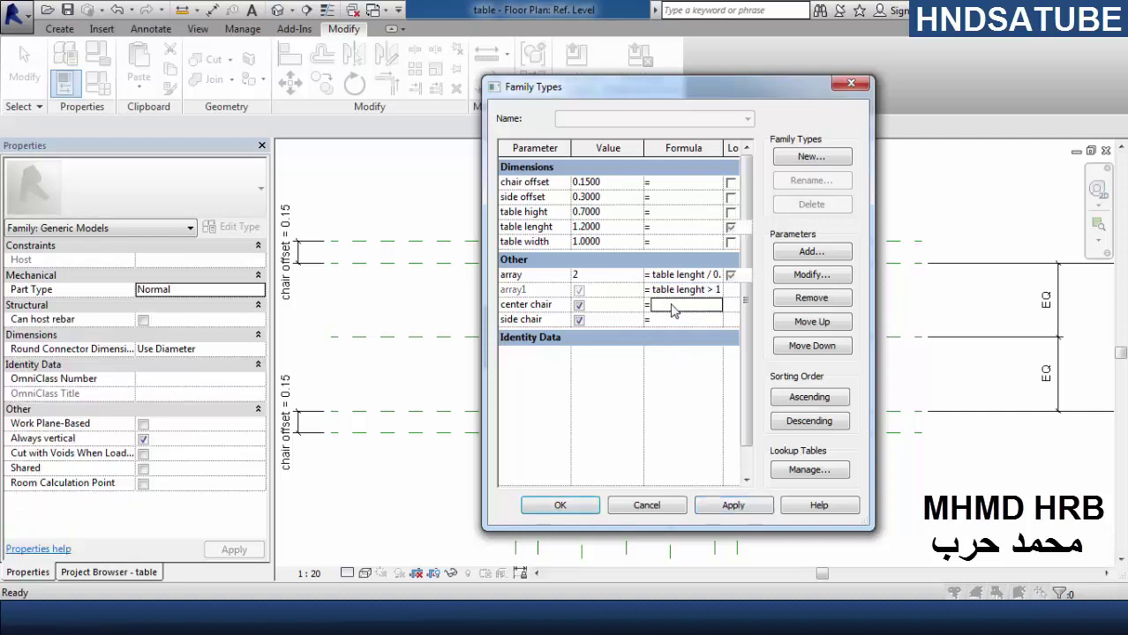
key("ctrl+v")
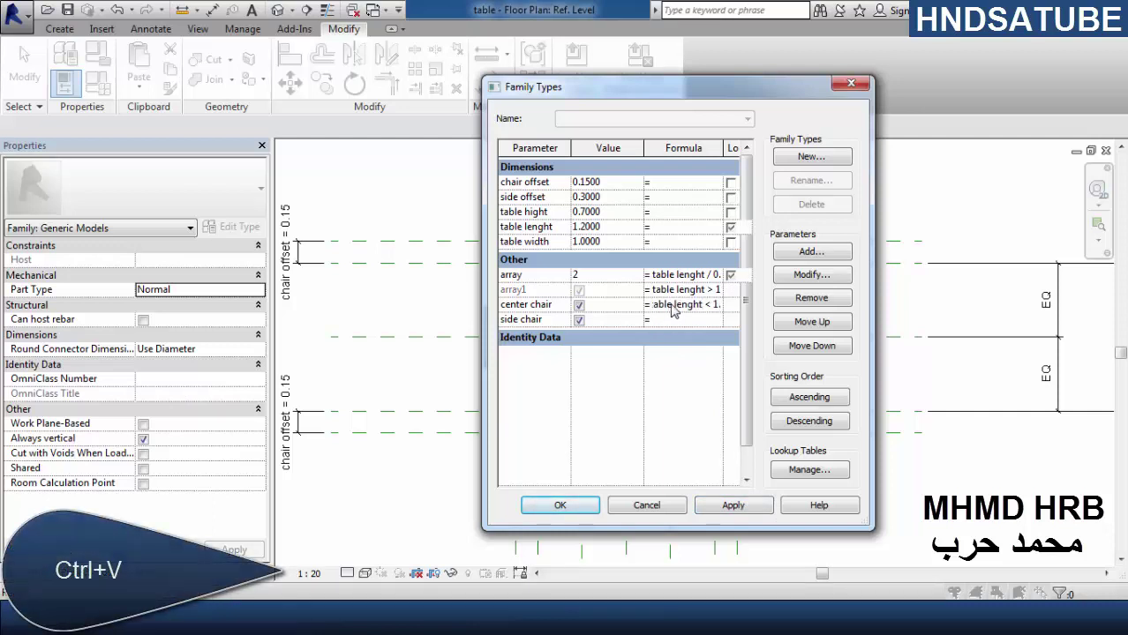
key("Return")
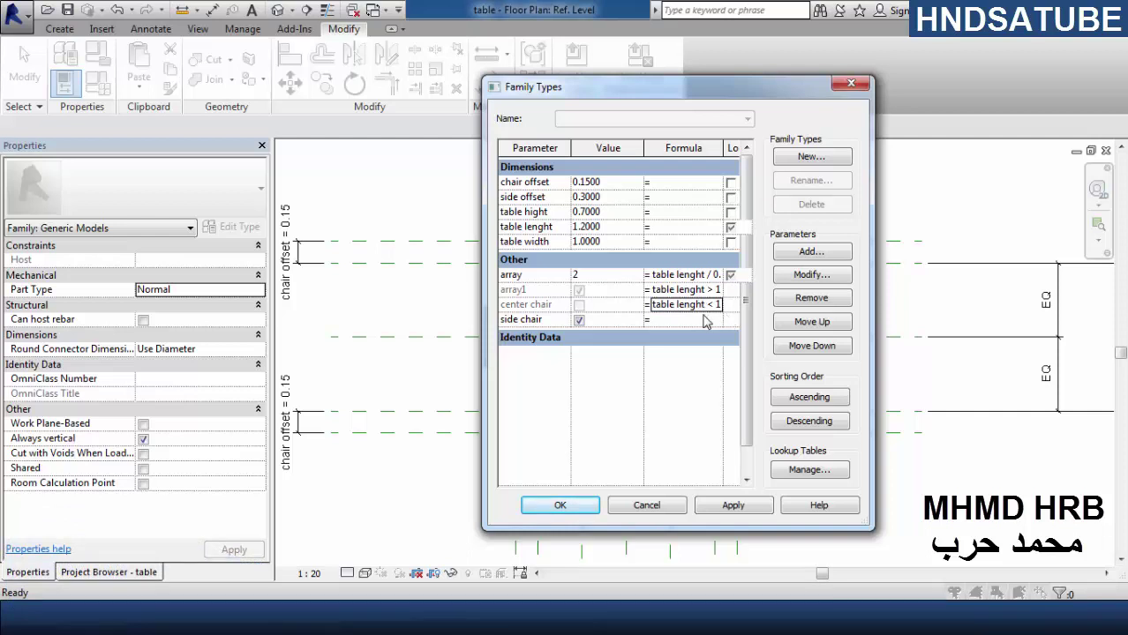
- Set the side chair formula to table lenght > 0.8, apply it and close Family Types
left_click(702, 321)
key("ctrl+v")
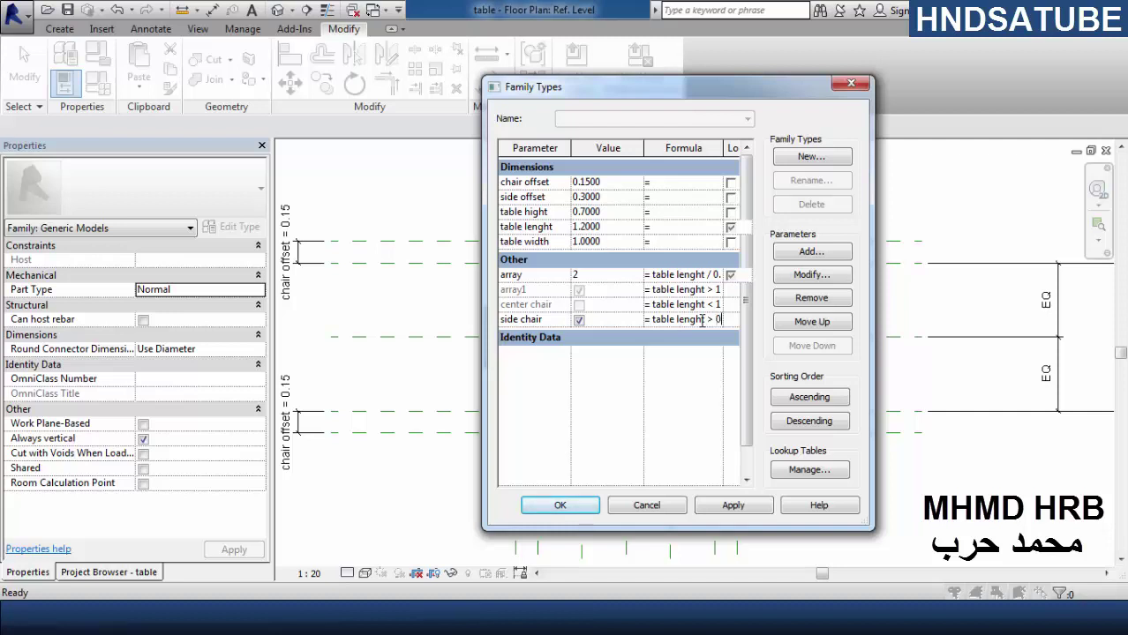
type("> 0.")
type("8")
left_click(734, 506)
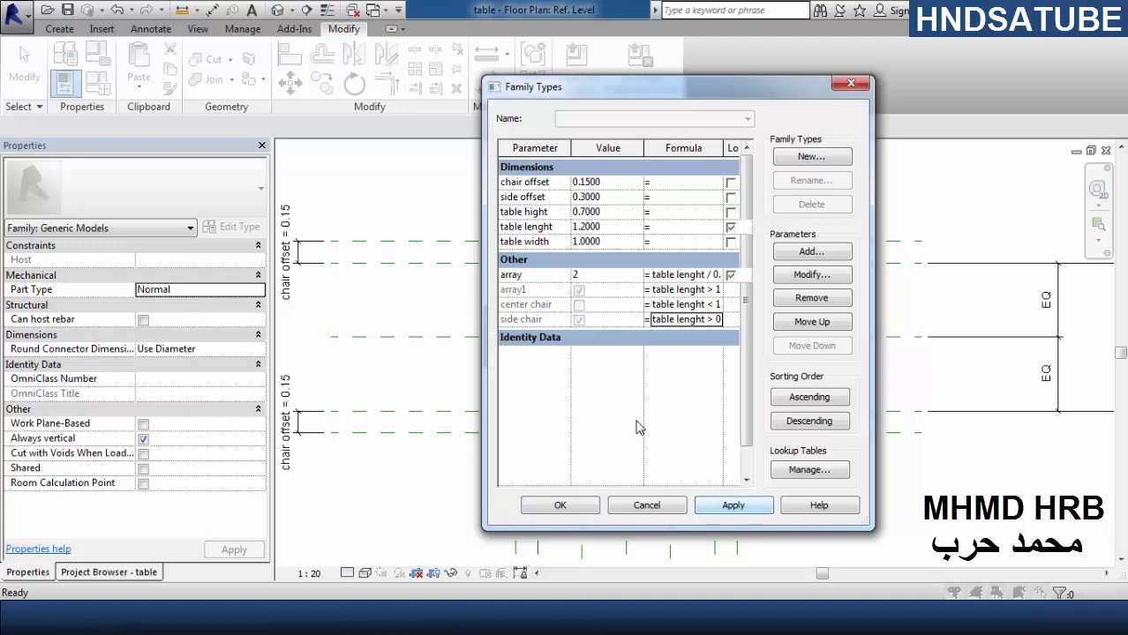
left_click(557, 505)
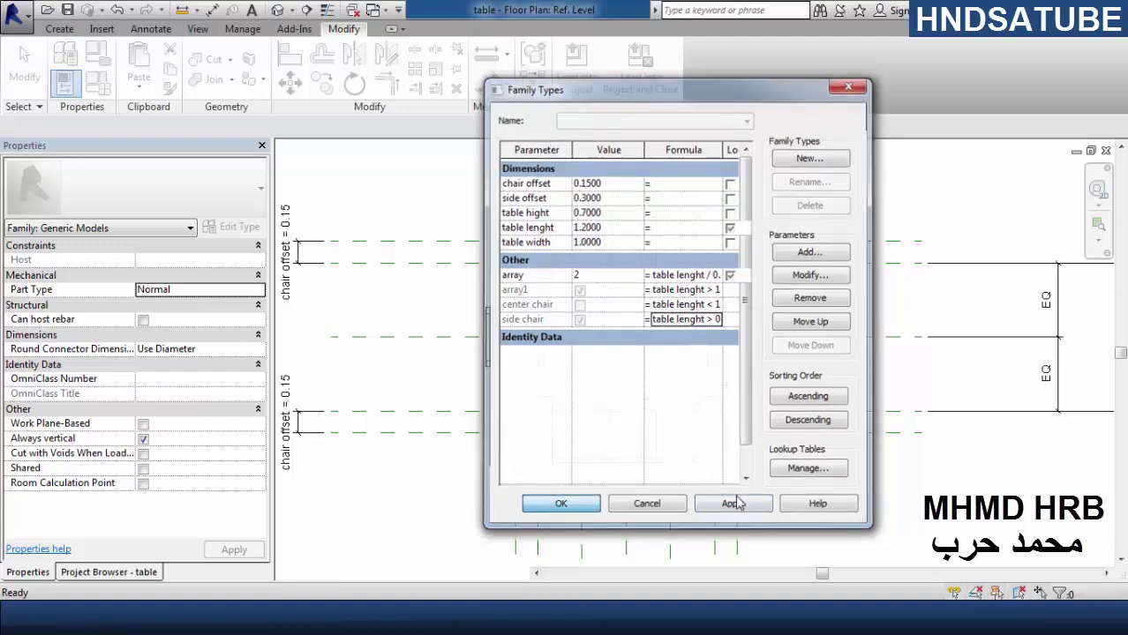
- Change the array parameter's formula in Family Types to if(table lenght > 1.1, table lenght / 0.6 m, 2)
middle_click_drag(861, 479, 903, 499)
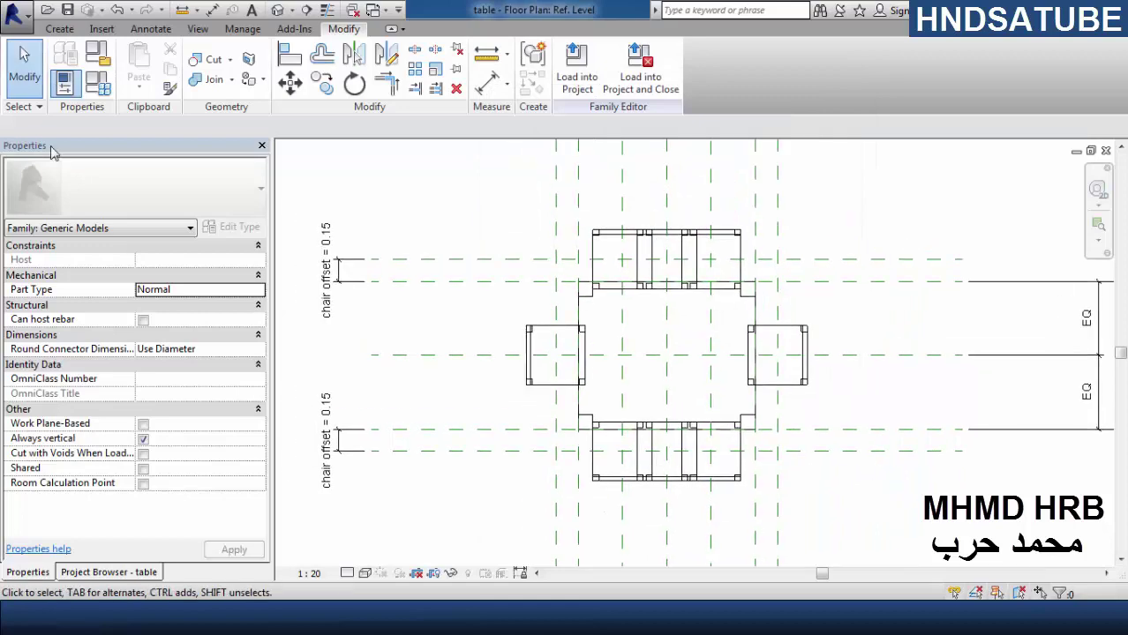
left_click(100, 90)
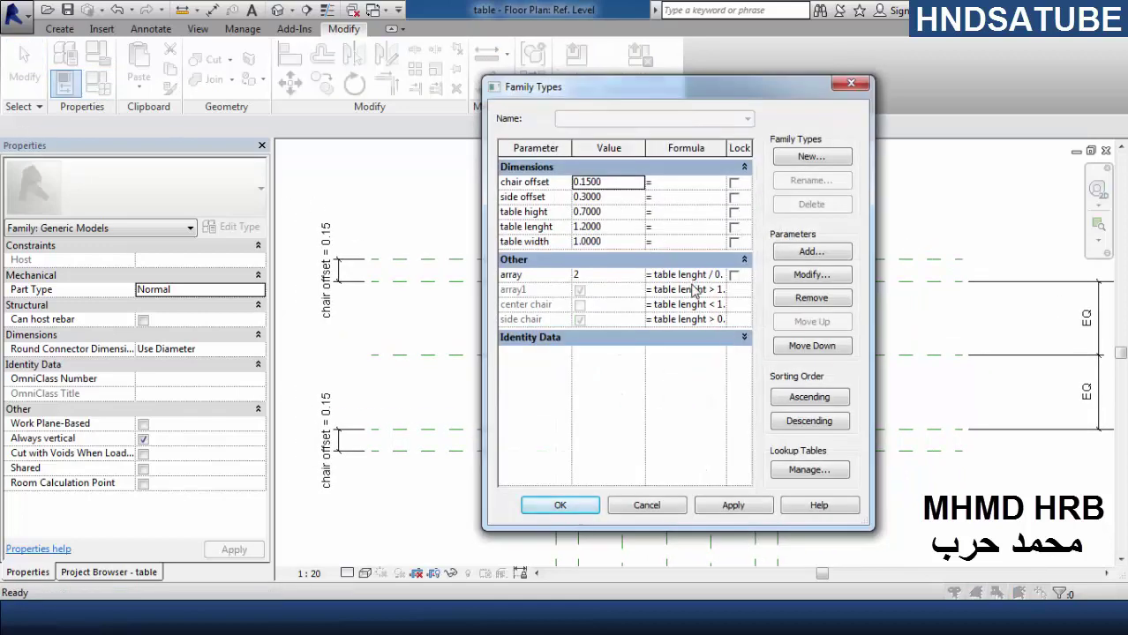
left_click(705, 275)
key("Home")
type("if(")
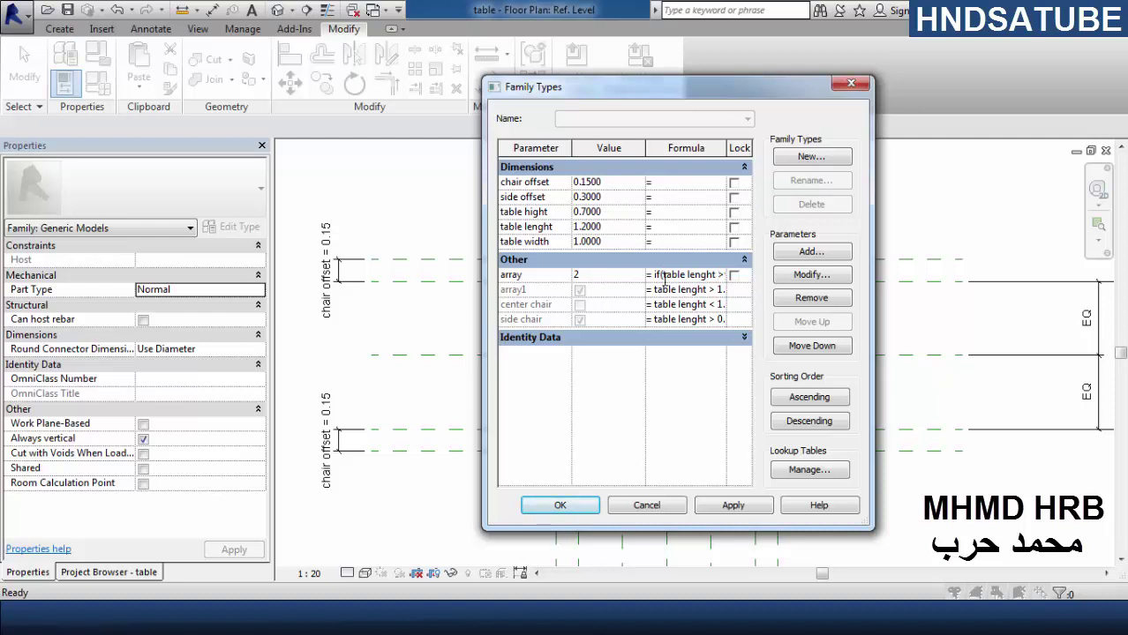
key("Right")
key("Right")
key("Right")
key("Right")
key("Right")
key("Right")
key("Right")
key("Right")
key("Right")
key("Right")
key("Right")
key("Right")
key("Right")
key("Right")
key("Right")
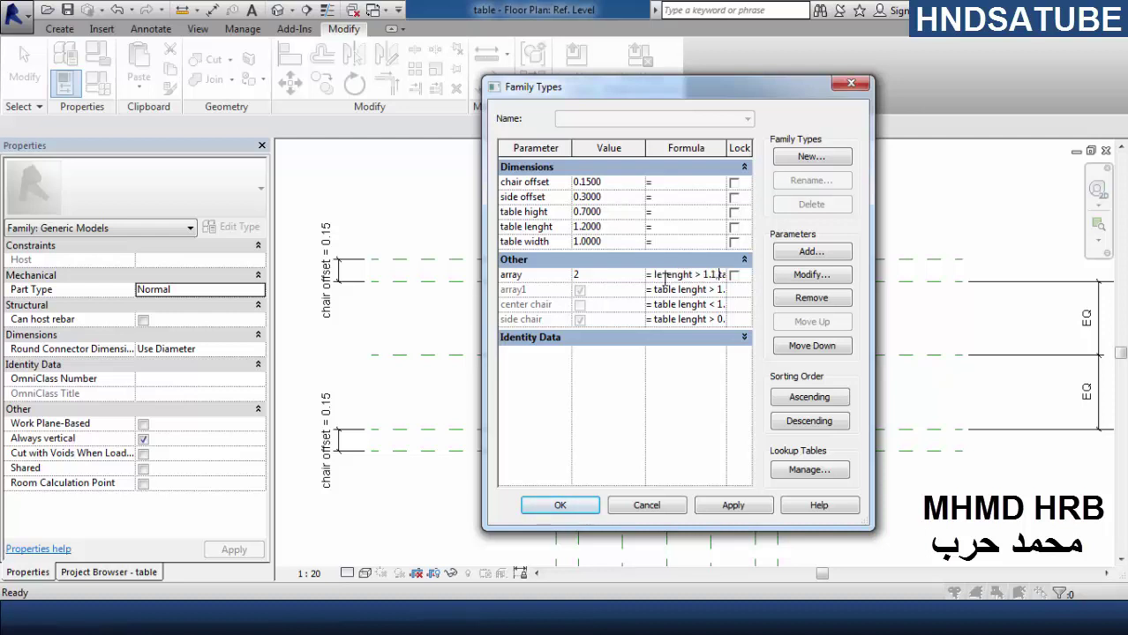
left_click_drag(730, 275, 733, 276)
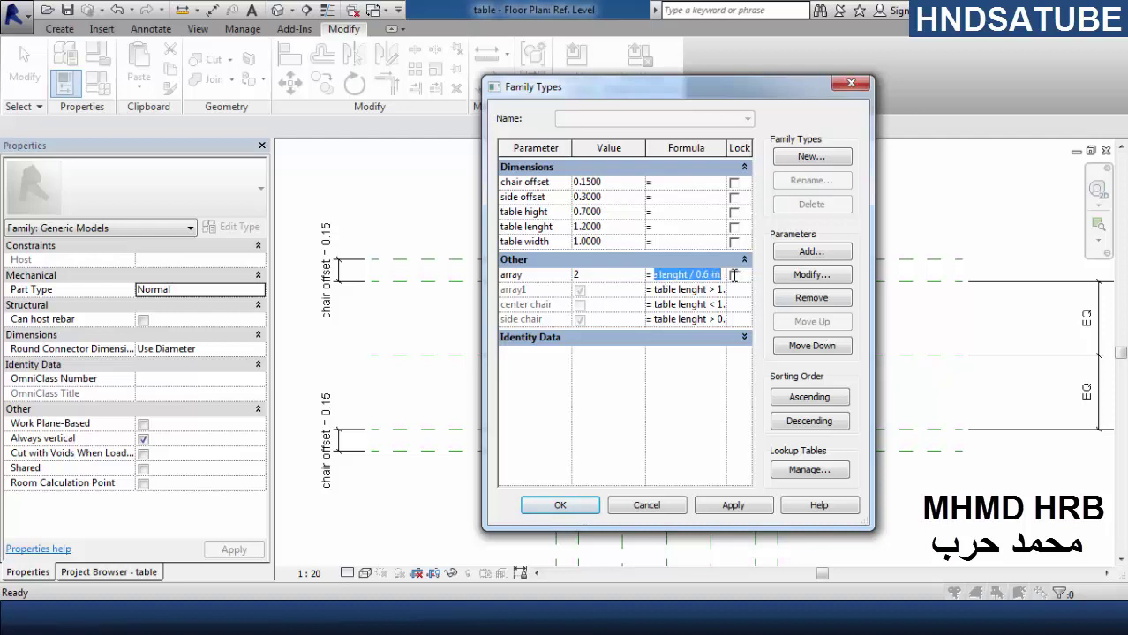
left_click(724, 274)
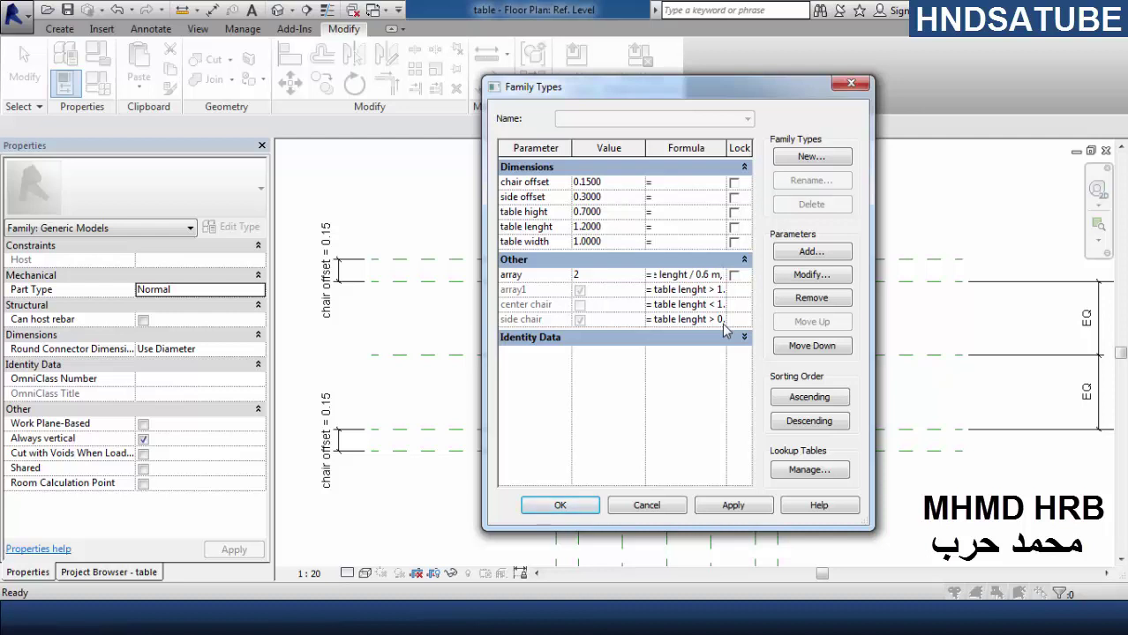
type(", 2)")
key("Tab")
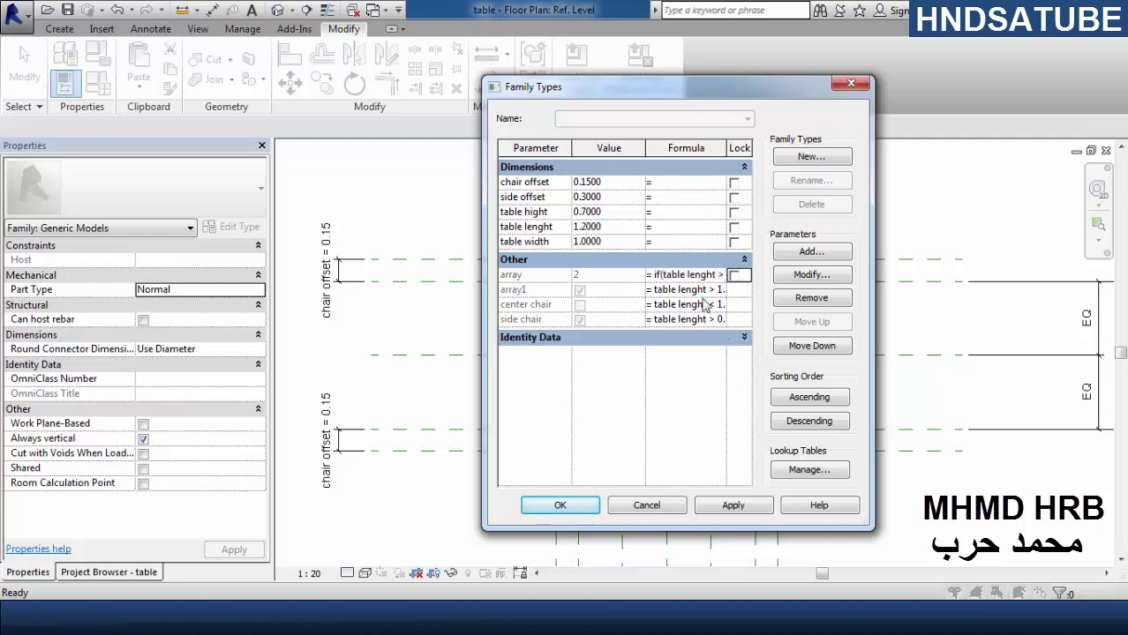
- Apply the array formula in Family Types, set table lenght to 1.0 and apply it to the family
left_click(735, 508)
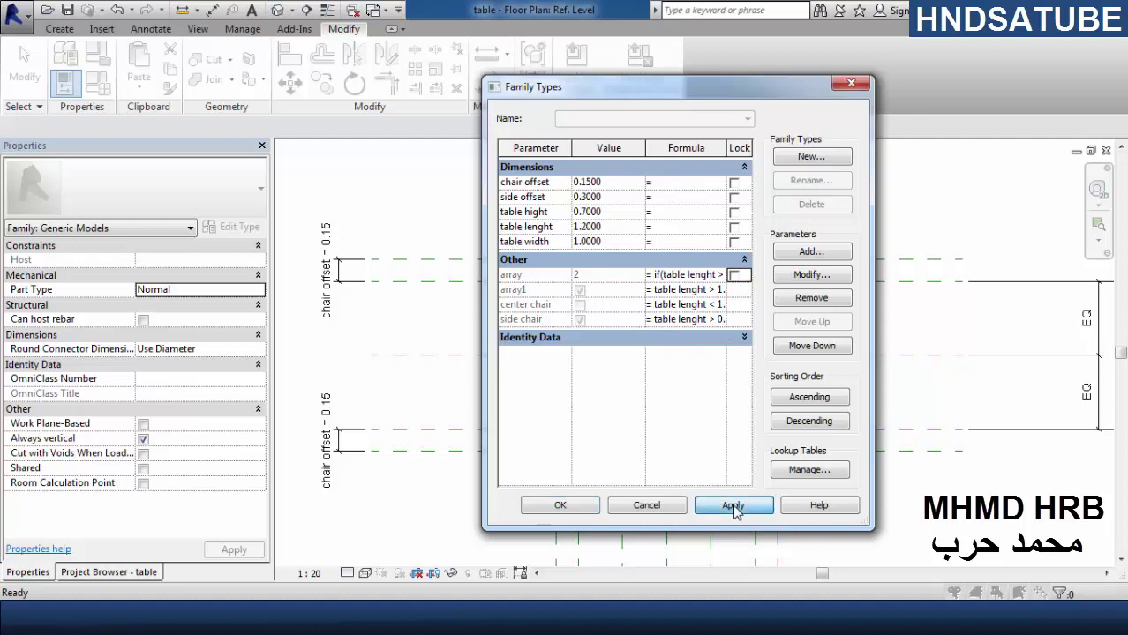
left_click(609, 227)
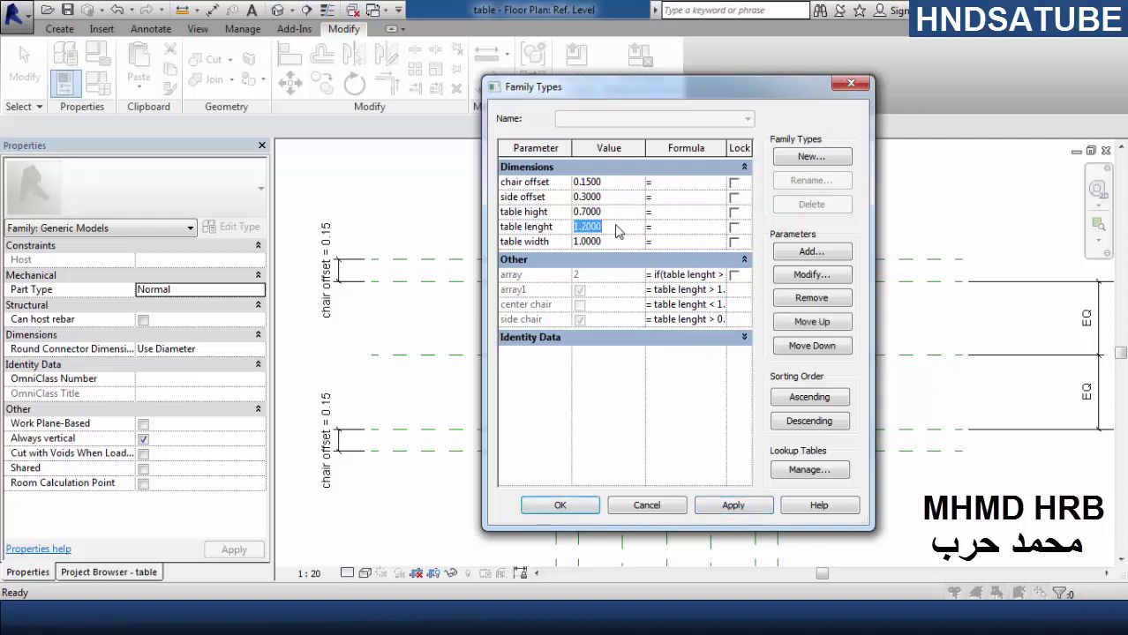
type("1")
left_click(732, 508)
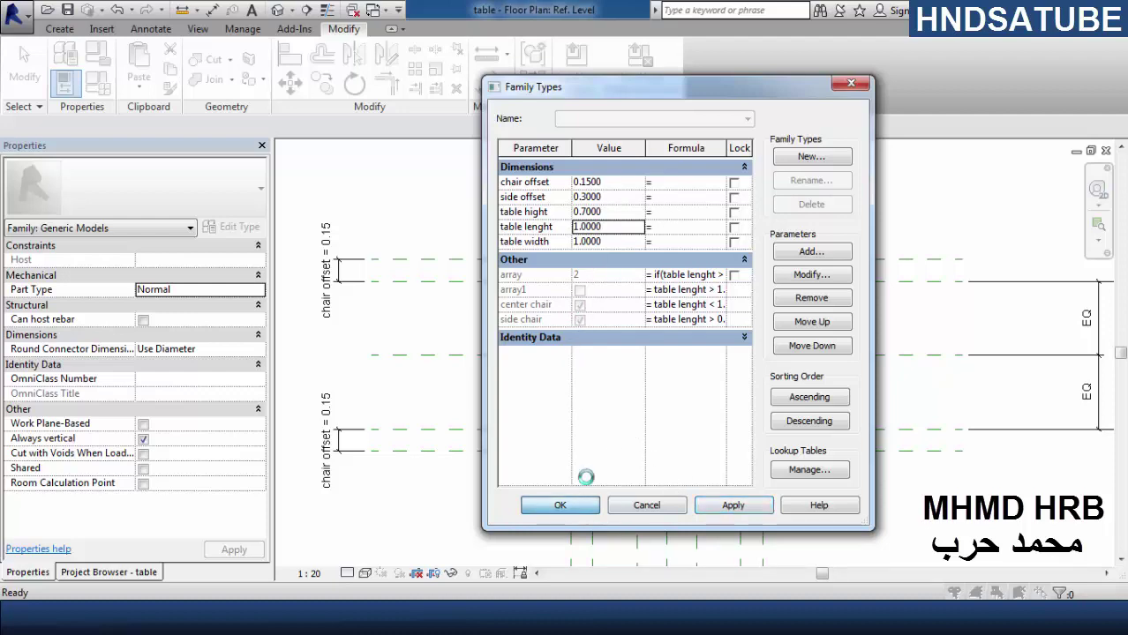
left_click(563, 505)
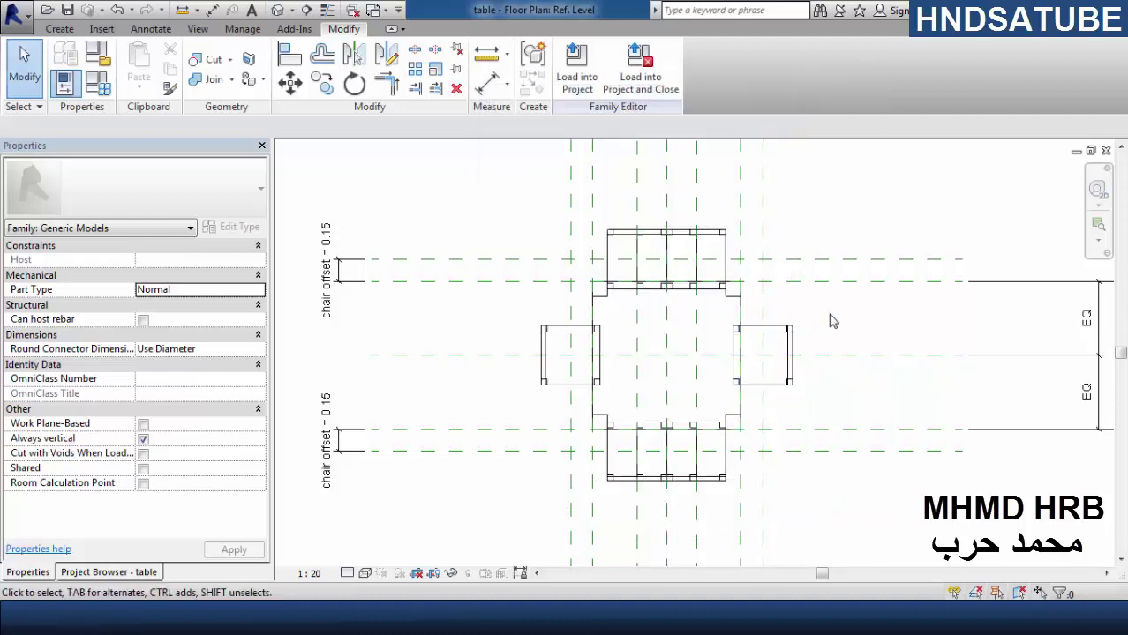
middle_click_drag(842, 326, 828, 328)
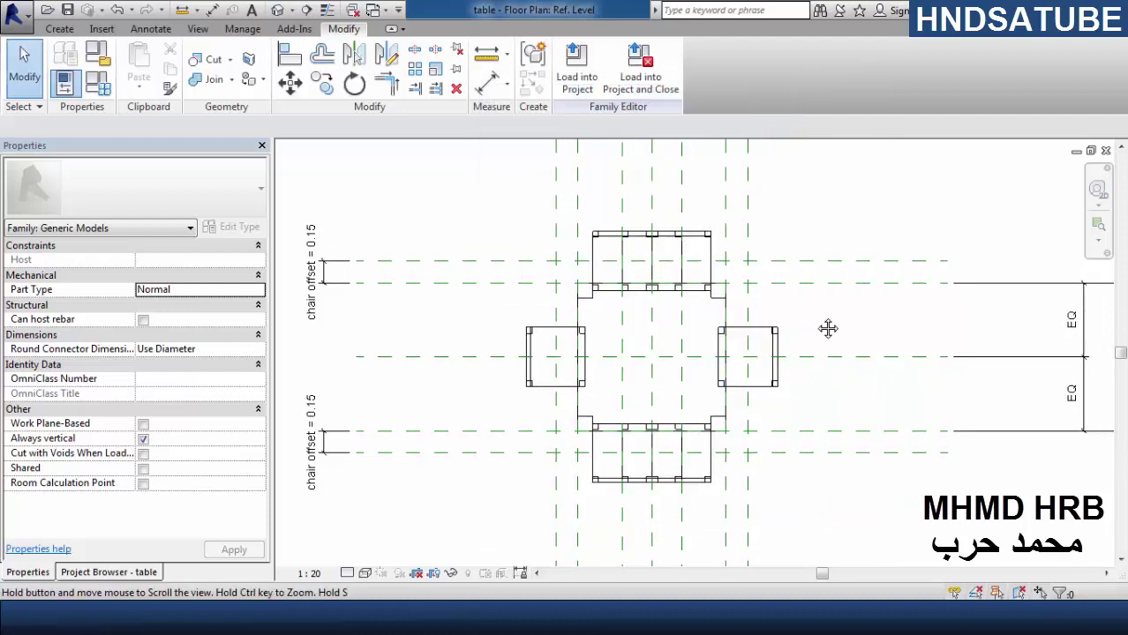
- Create a new family type named 2 chair in Family Types
left_click(99, 84)
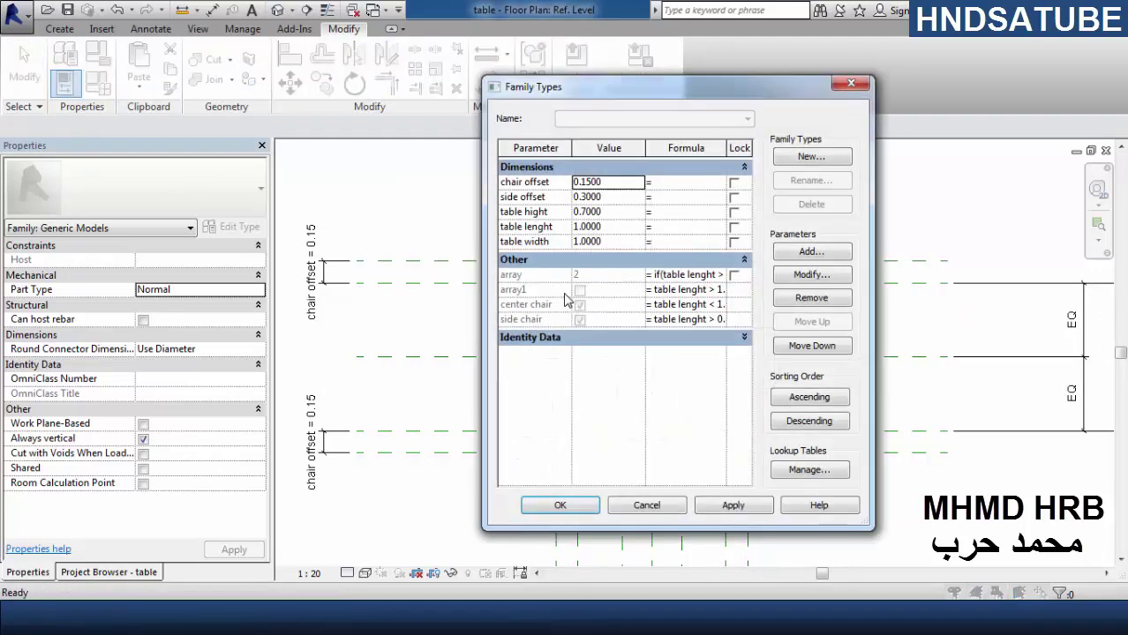
left_click(808, 158)
type("2")
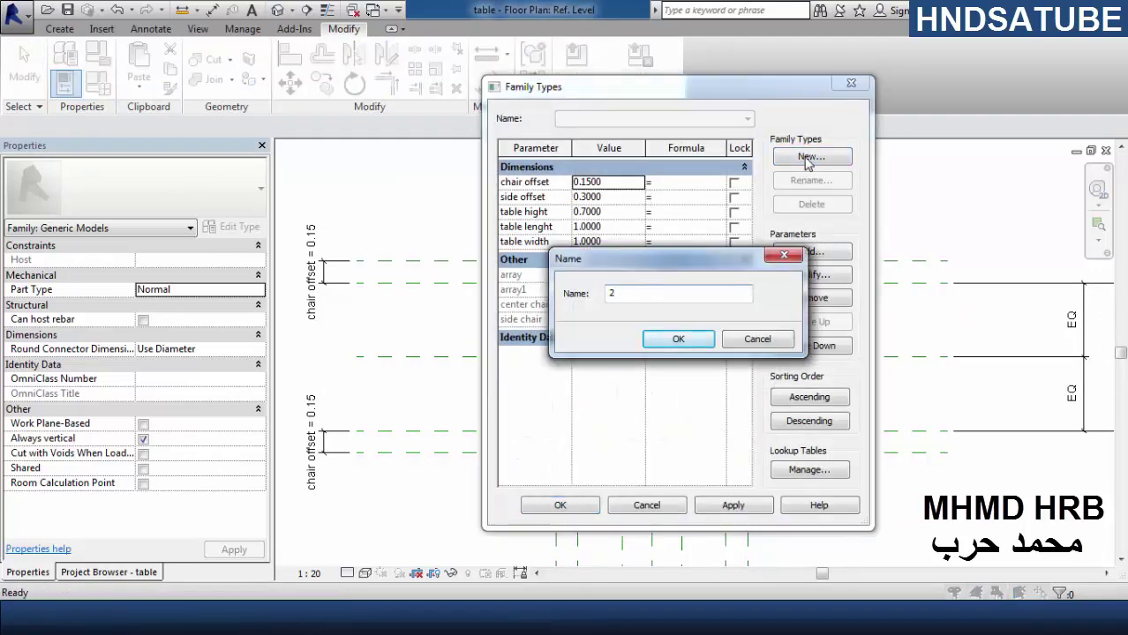
type(" chair")
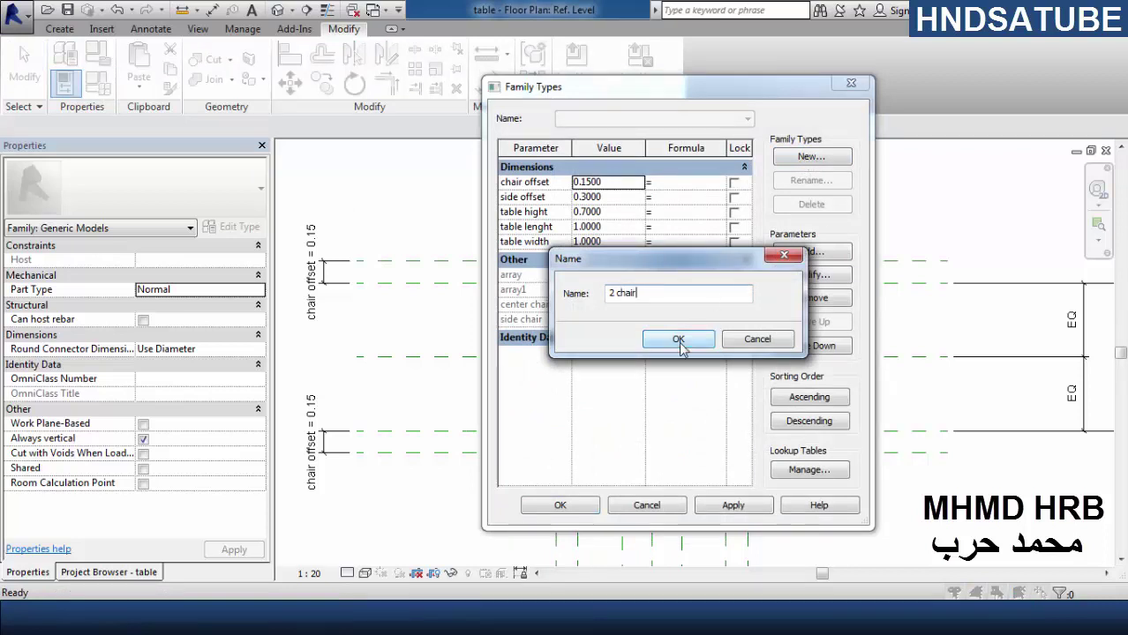
left_click(678, 340)
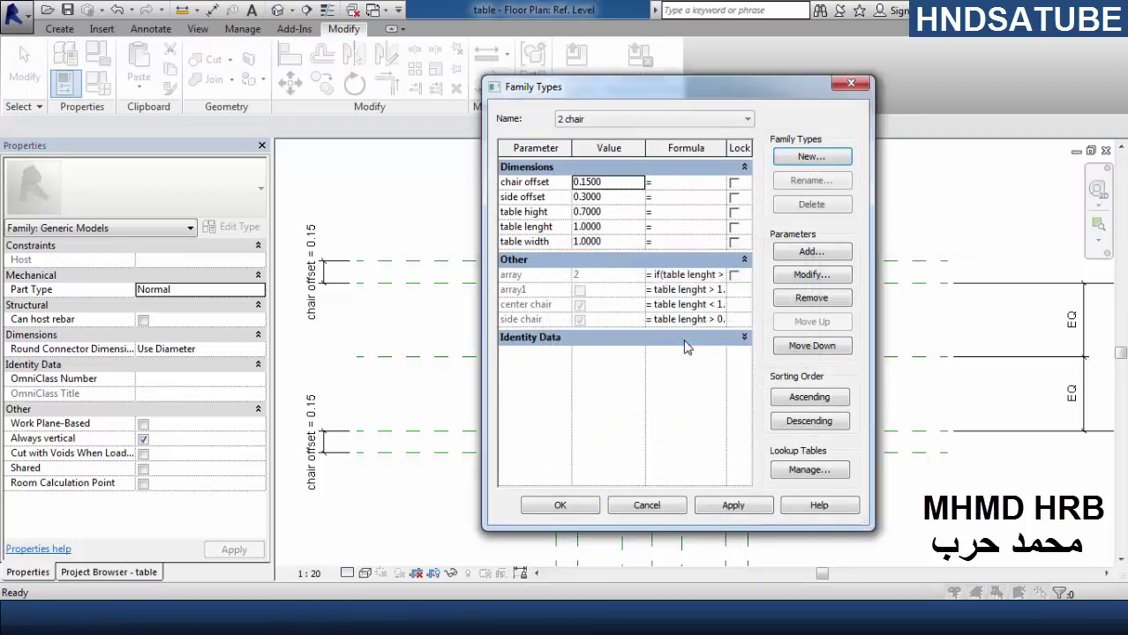
- Try to apply a table width of 0.8 and a table lenght of 0.8 to the 2 chair type
left_click(615, 247)
key("BackSpace")
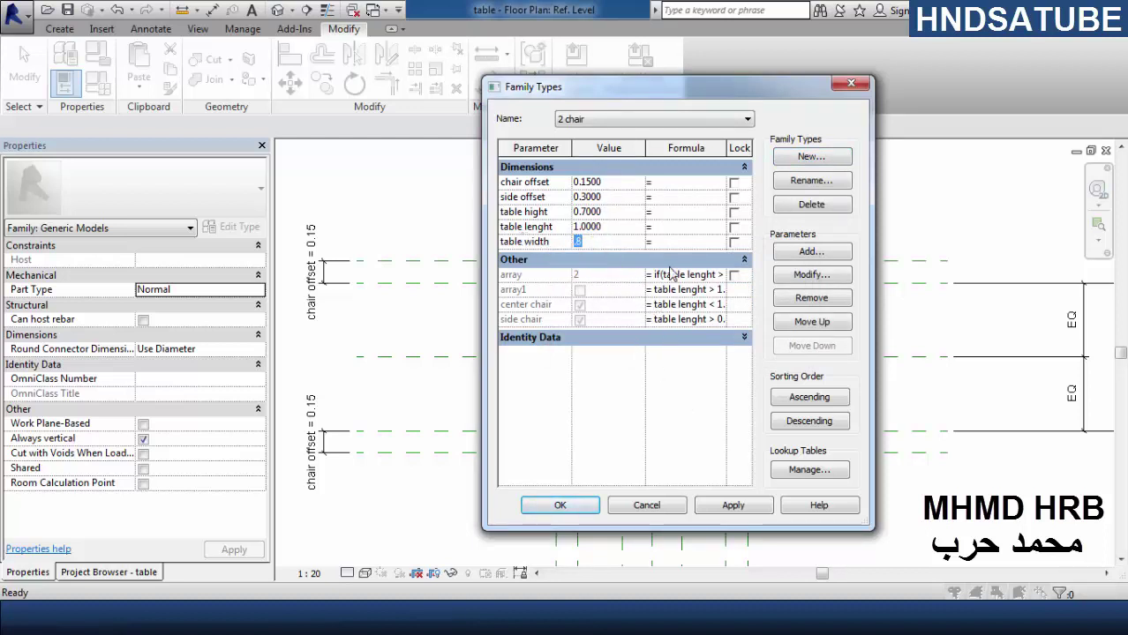
left_click(615, 229)
key("BackSpace")
type(".8")
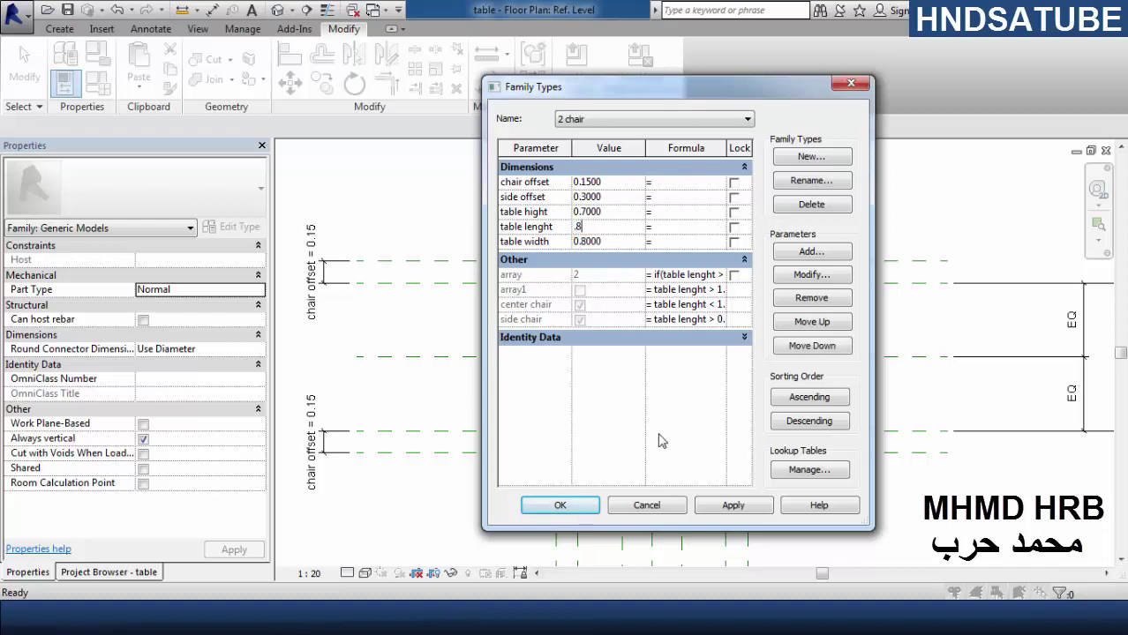
left_click(732, 508)
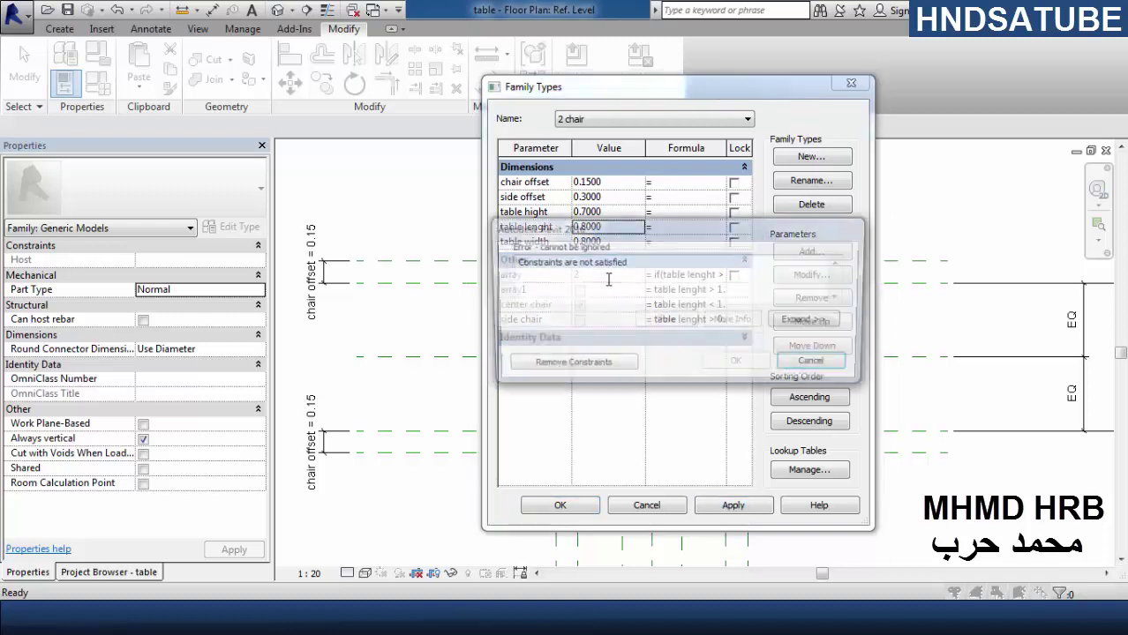
left_click(821, 364)
- Set the 2 chair type's table width to 1.0, apply it and close Family Types
left_click(612, 242)
type("1")
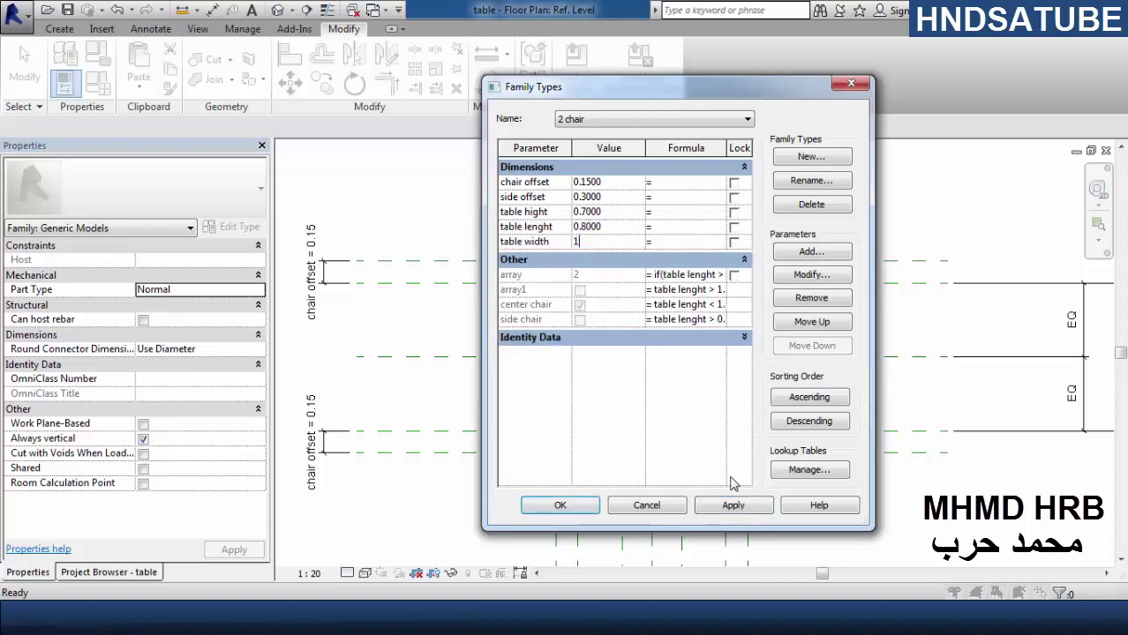
left_click(732, 509)
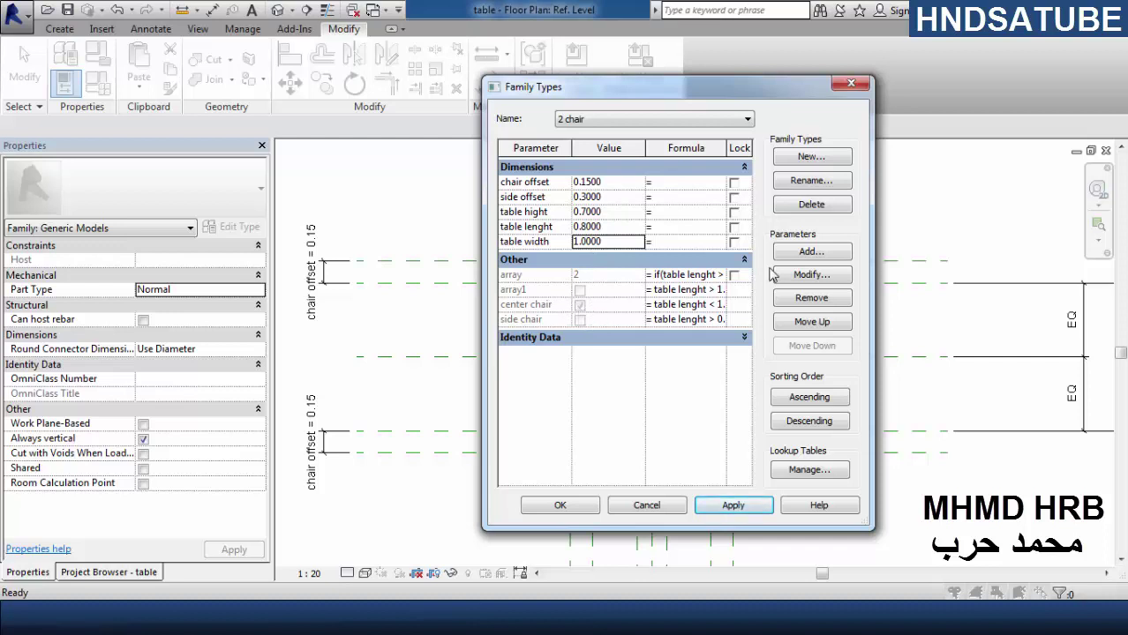
left_click(570, 506)
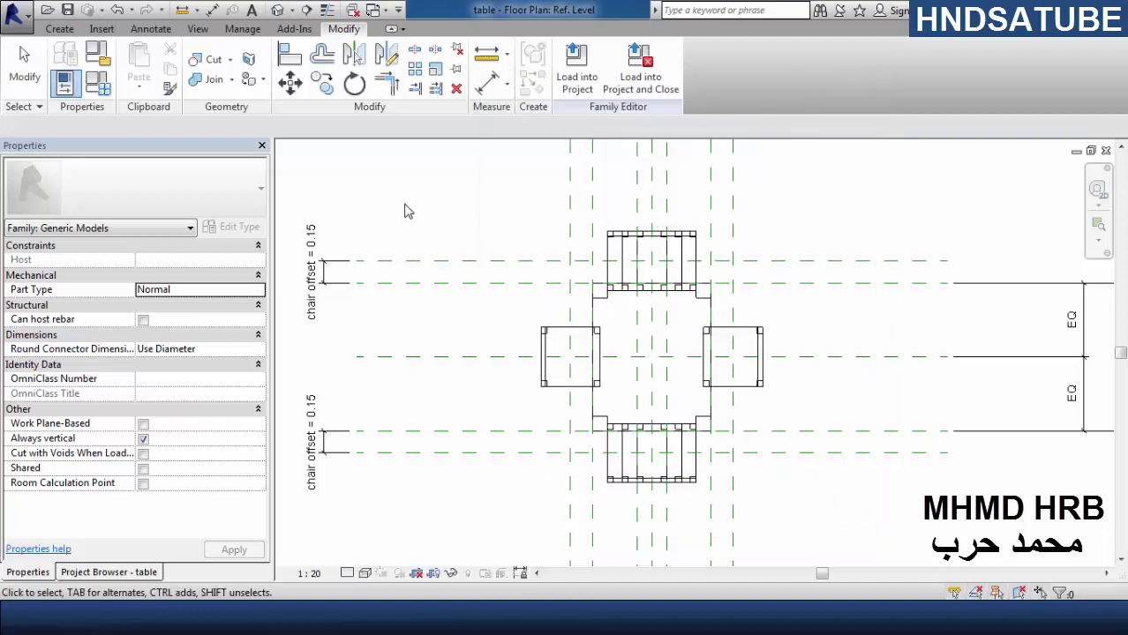
- Add another family type named 4 chair in Family Types
left_click(98, 83)
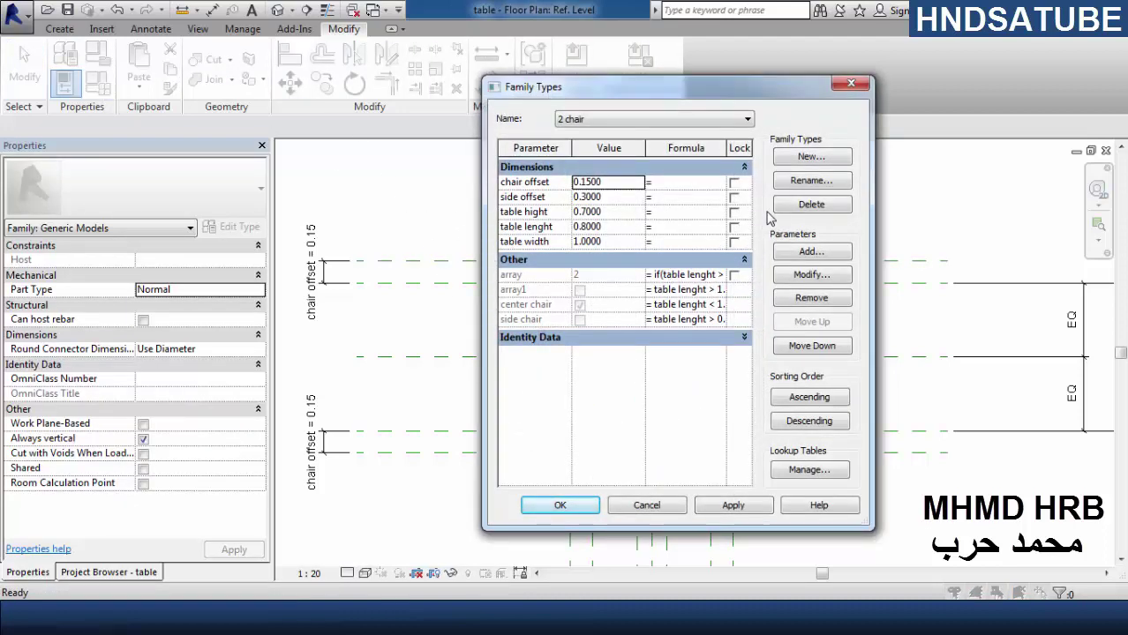
left_click(807, 159)
type("4")
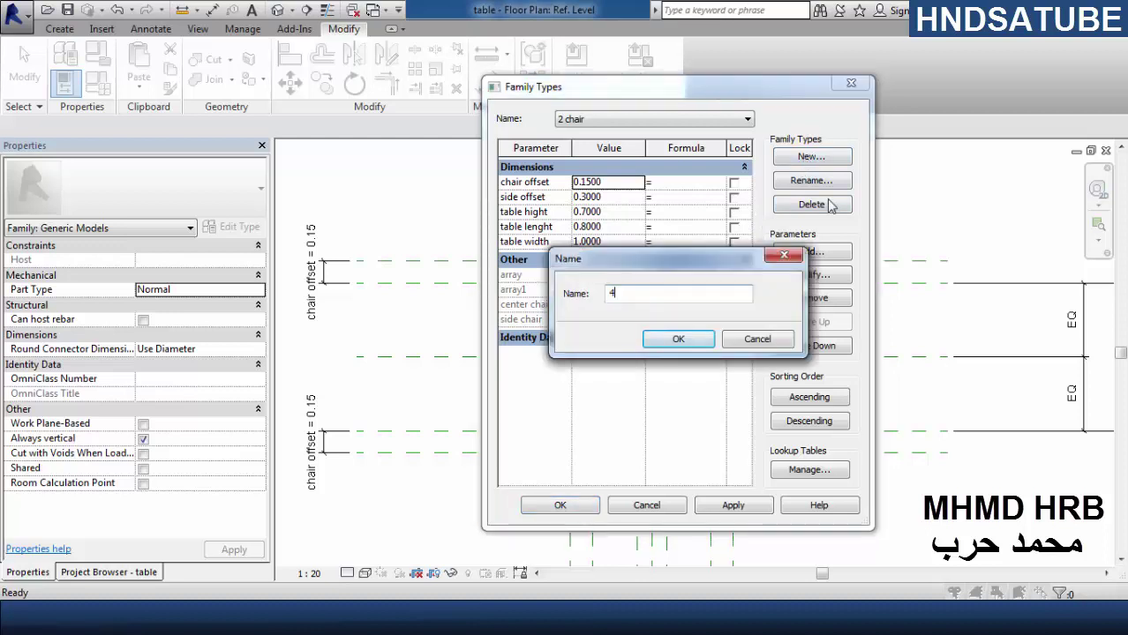
type(" chair")
left_click(708, 340)
- Set the 4 chair type's table lenght to 1.2, apply it and close Family Types
left_click(609, 227)
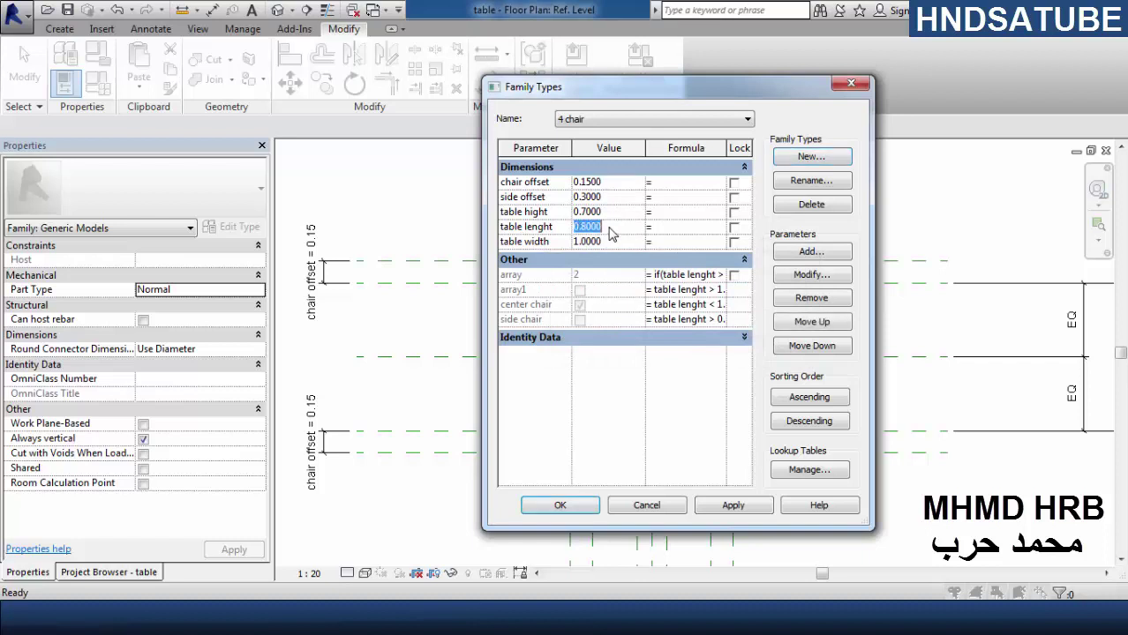
type("1.2")
left_click(733, 505)
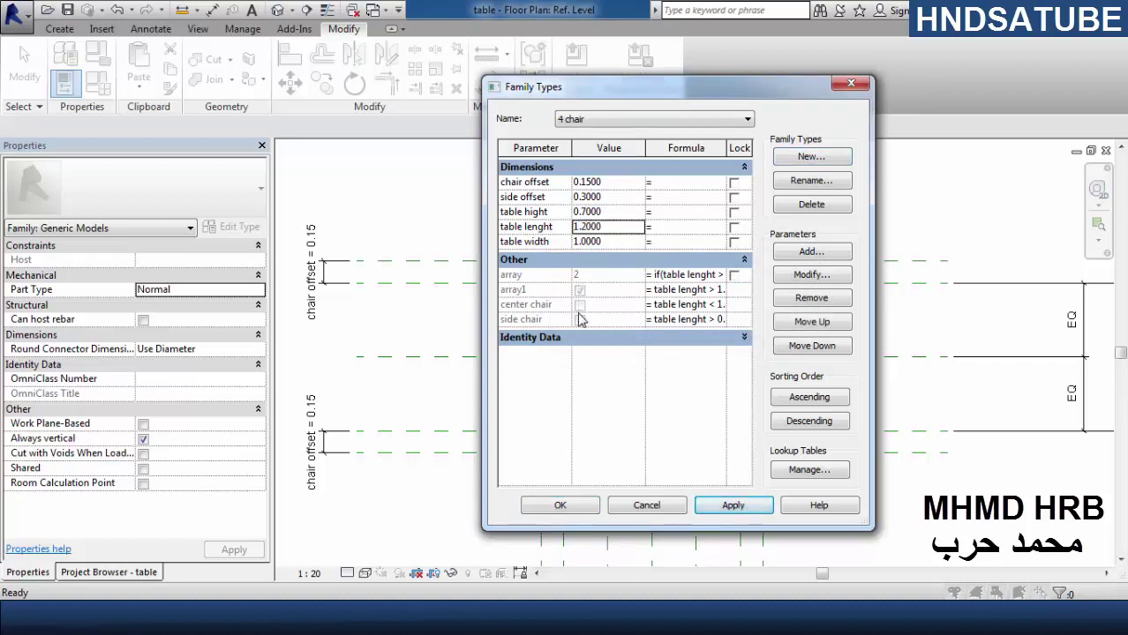
left_click(559, 508)
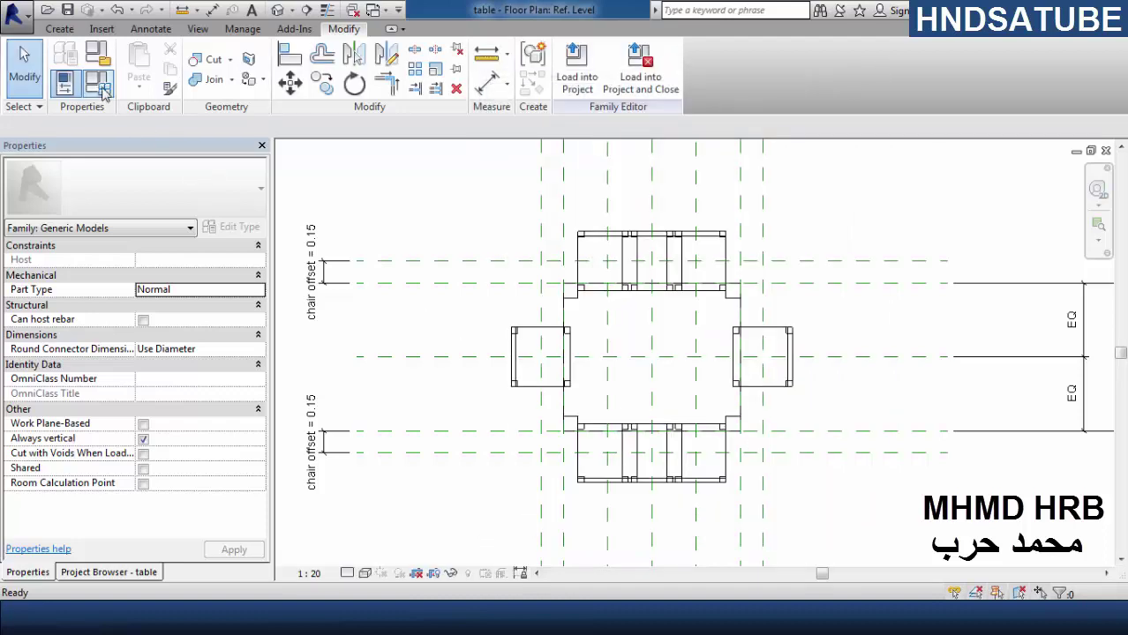
- Add a family type named 6 chair in Family Types
left_click(98, 84)
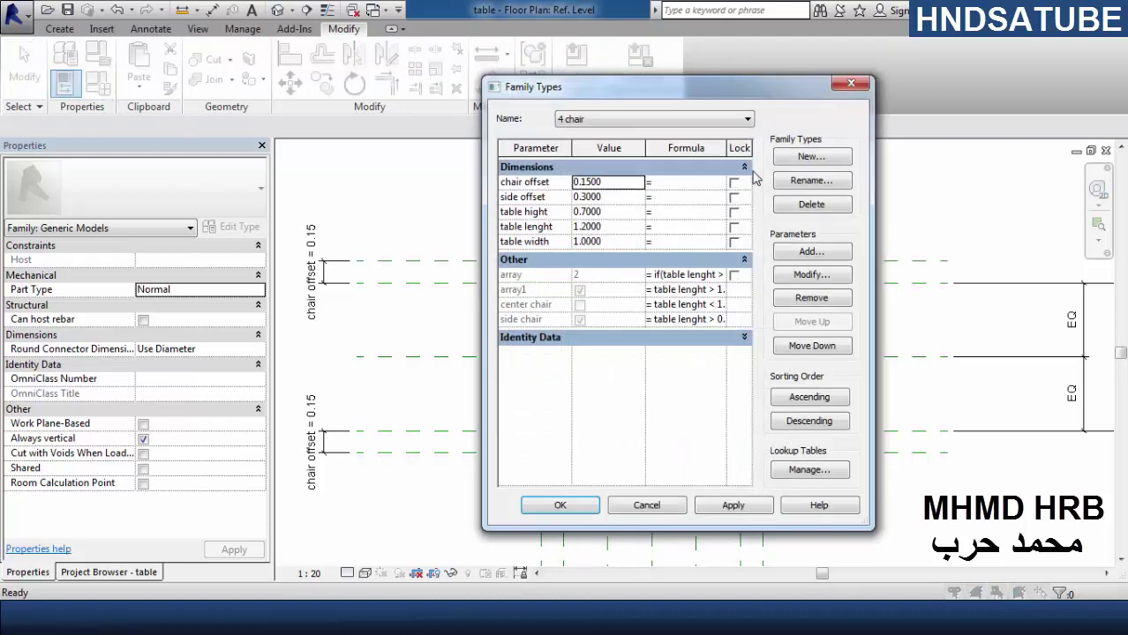
left_click(811, 158)
type("6 c")
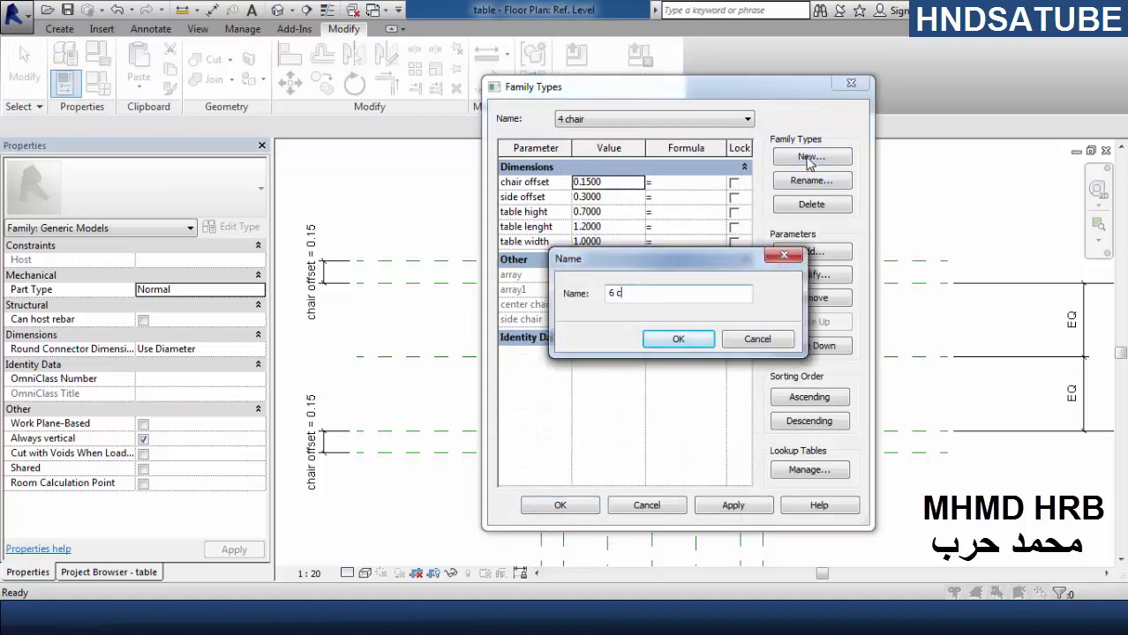
type("hair")
left_click(678, 339)
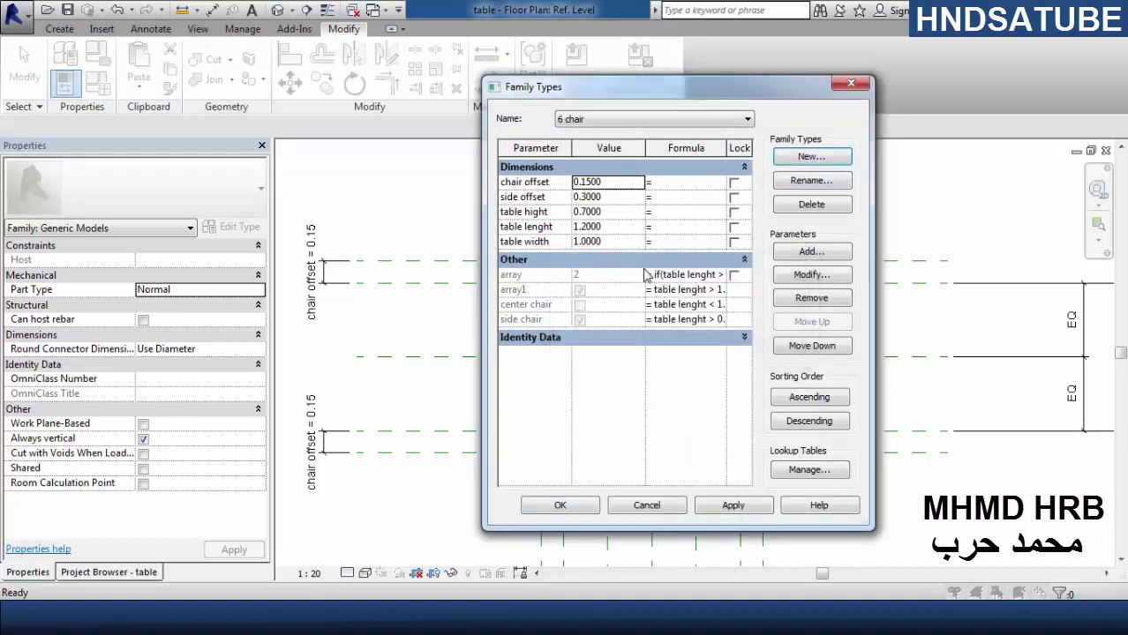
- Set the 6 chair type's table lenght to 1.8 and apply it, accepting the duplicate-instance warnings
left_click(606, 231)
double_click(607, 231)
type("1.2")
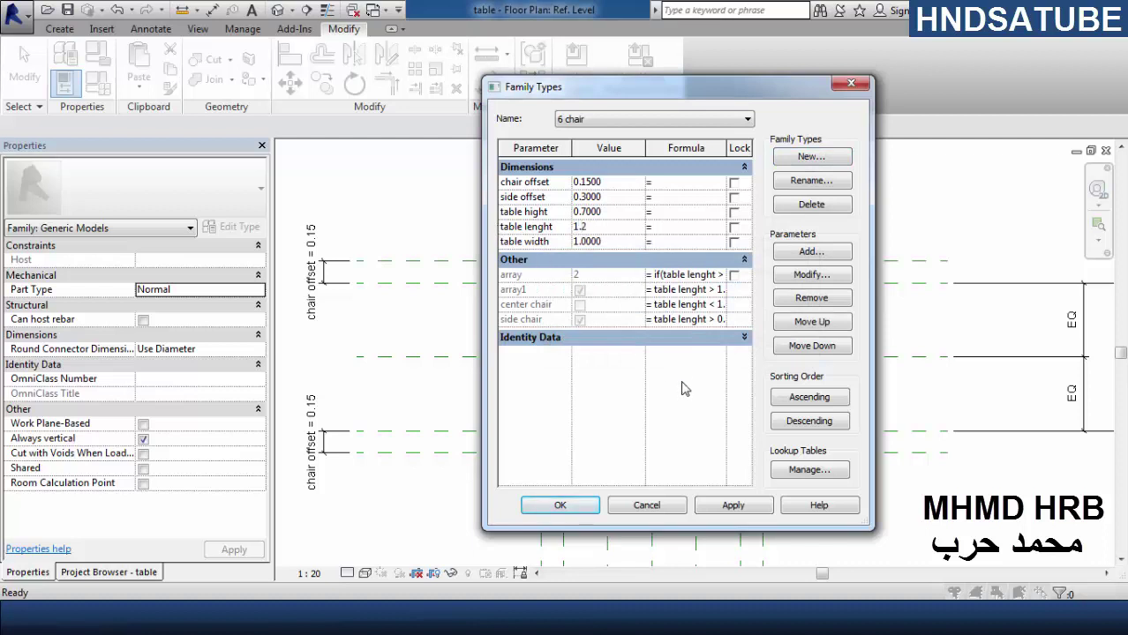
key("BackSpace")
type("8")
left_click(733, 506)
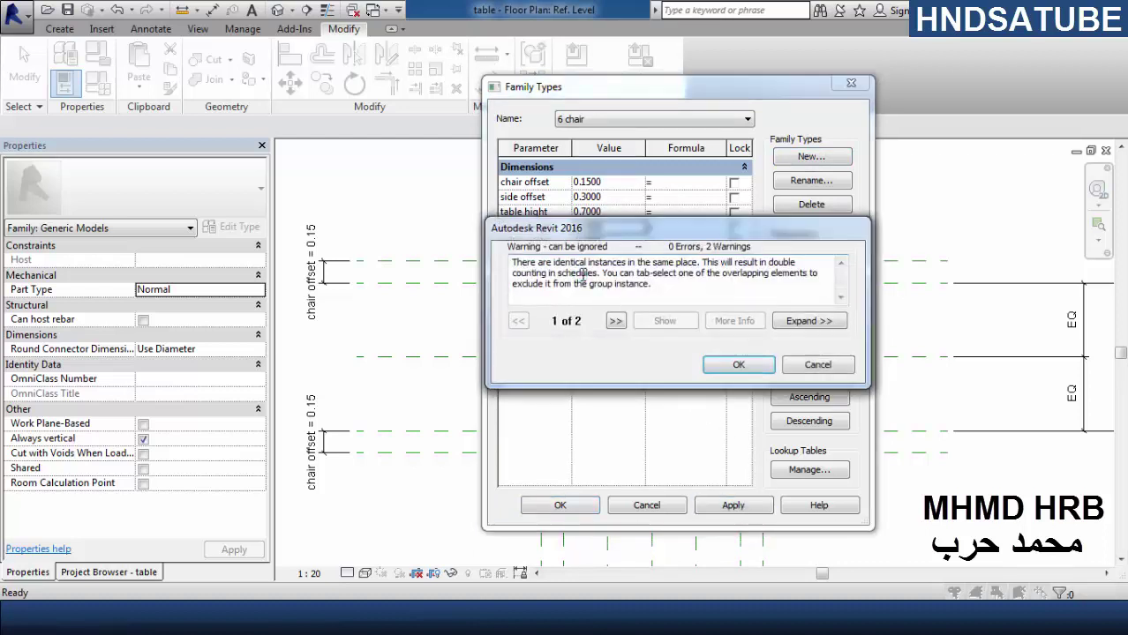
left_click(740, 364)
double_click(609, 235)
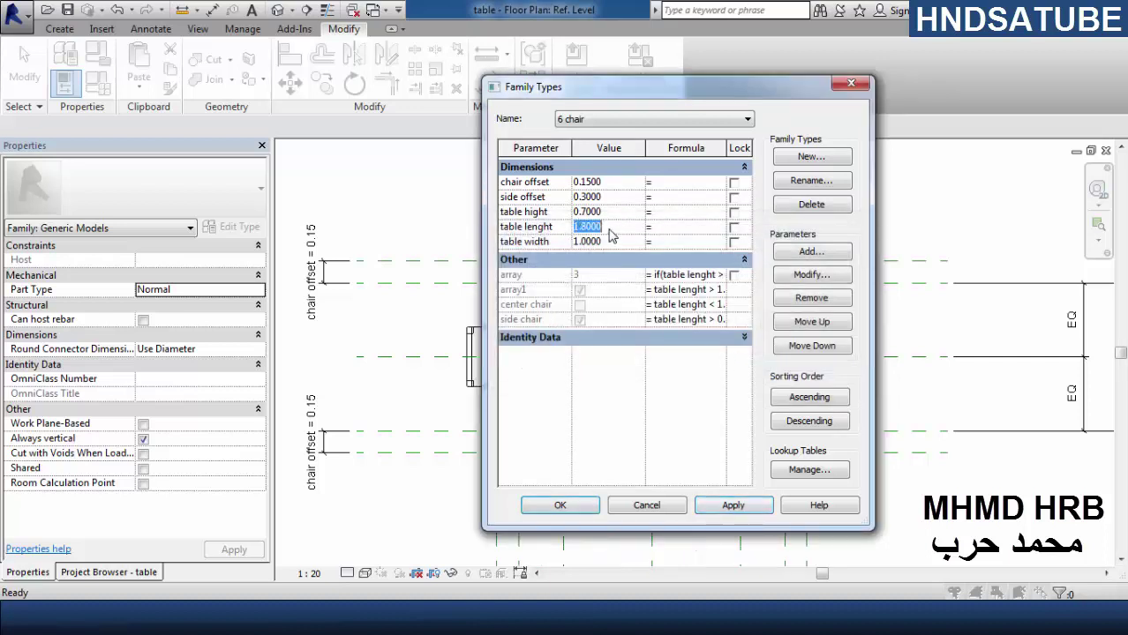
- Add a family type named 8 chair based on the 6 chair type
left_click(813, 164)
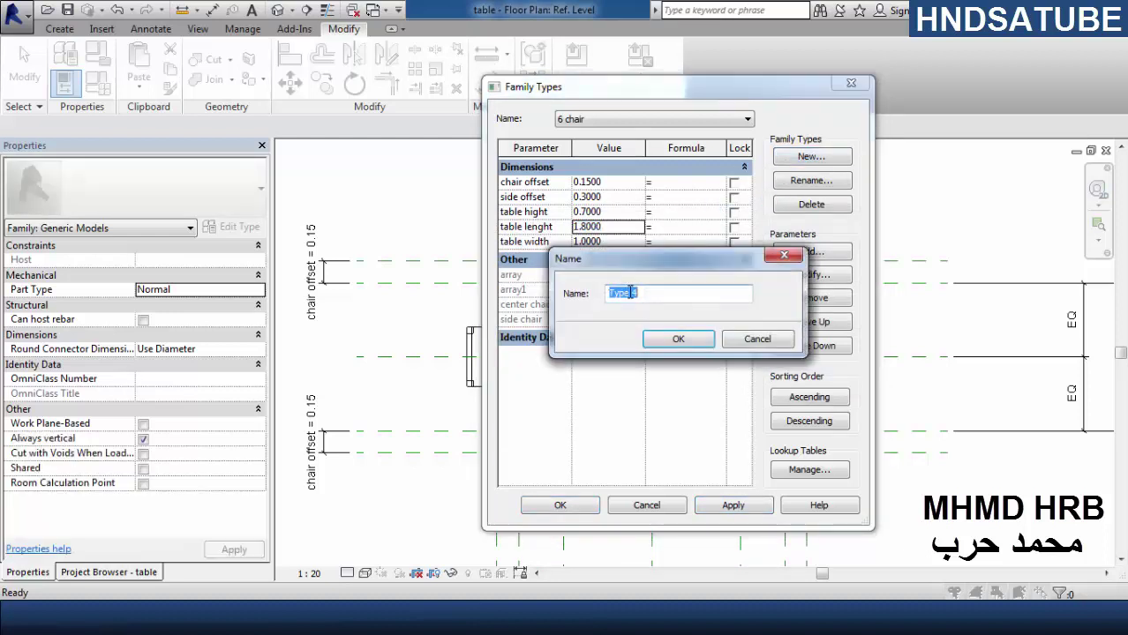
left_click(768, 343)
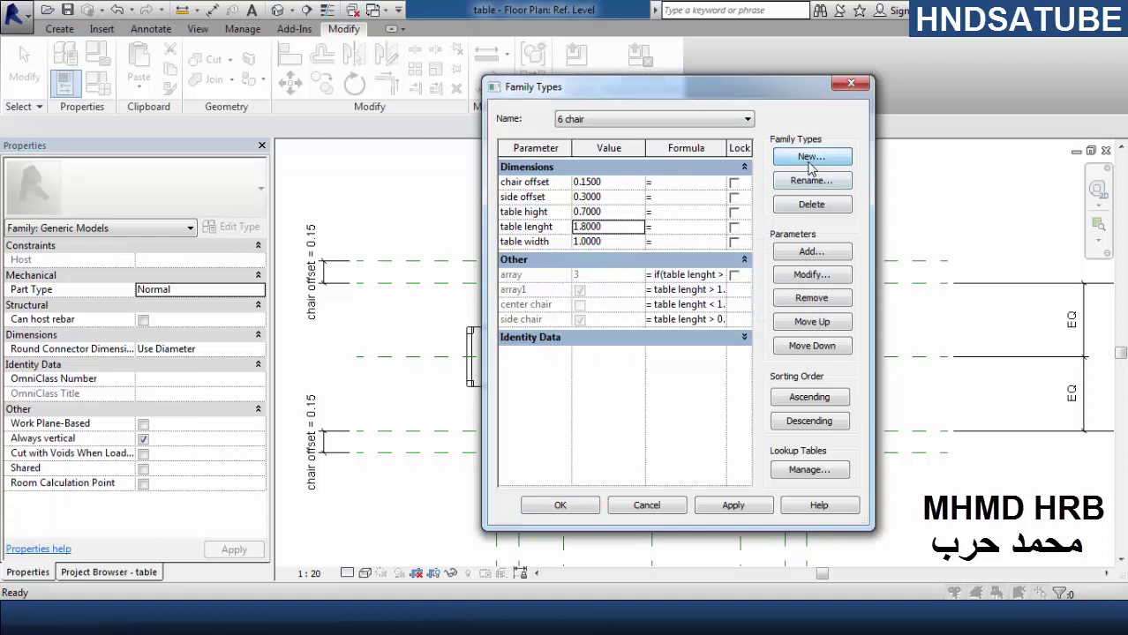
left_click(809, 159)
type("8 chair")
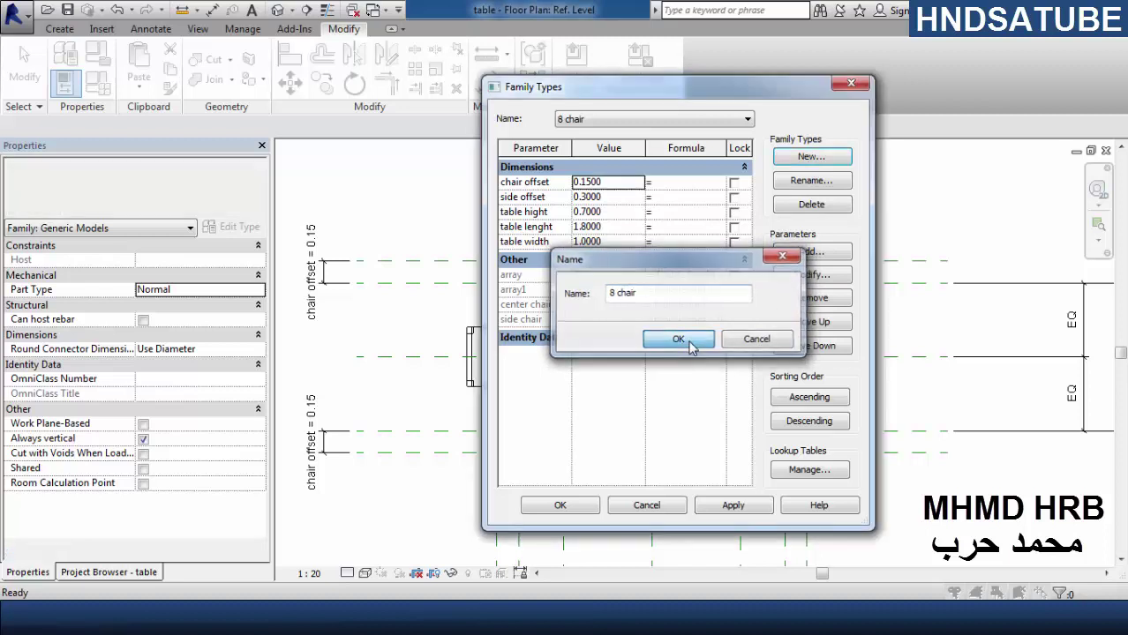
left_click(678, 339)
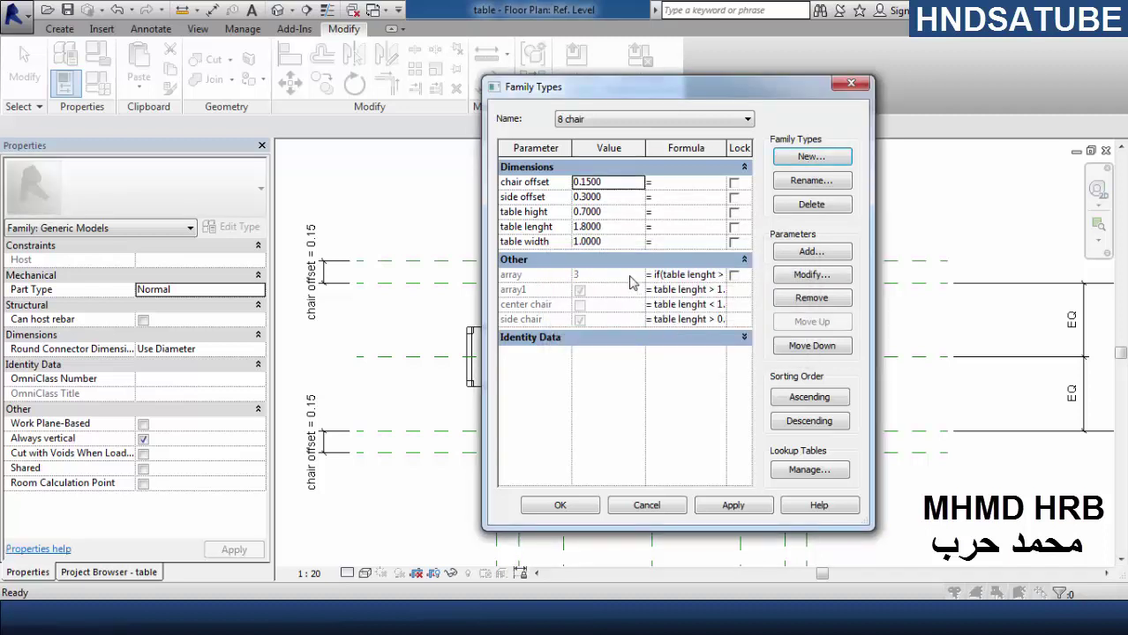
- Set the 8 chair type's table lenght to 2.4, apply it and close Family Types
left_click(609, 228)
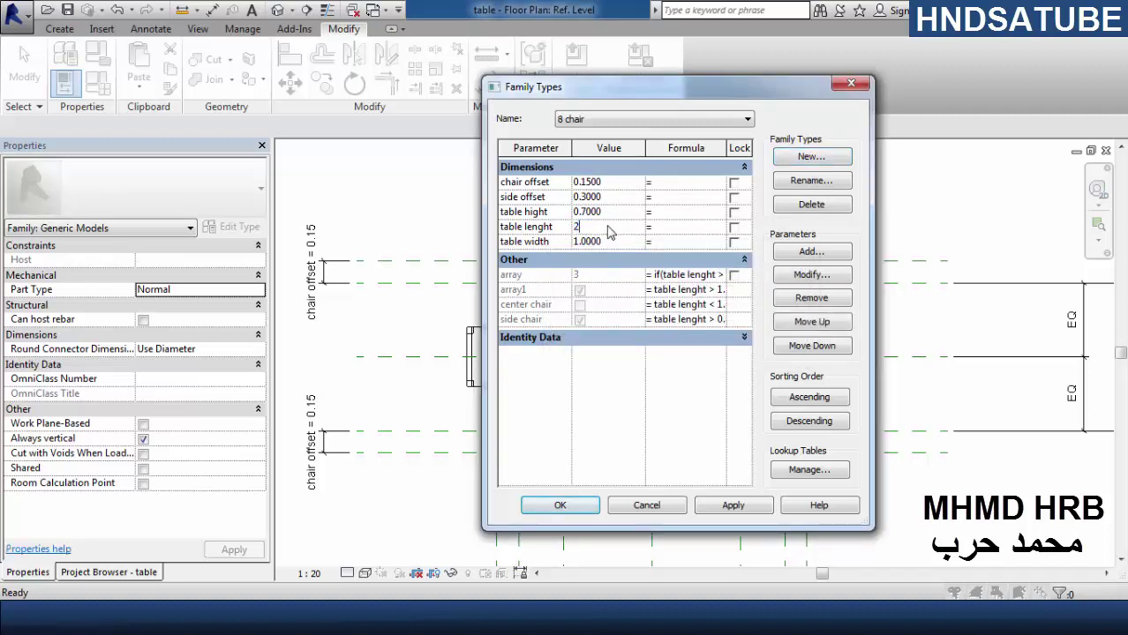
left_click(730, 507)
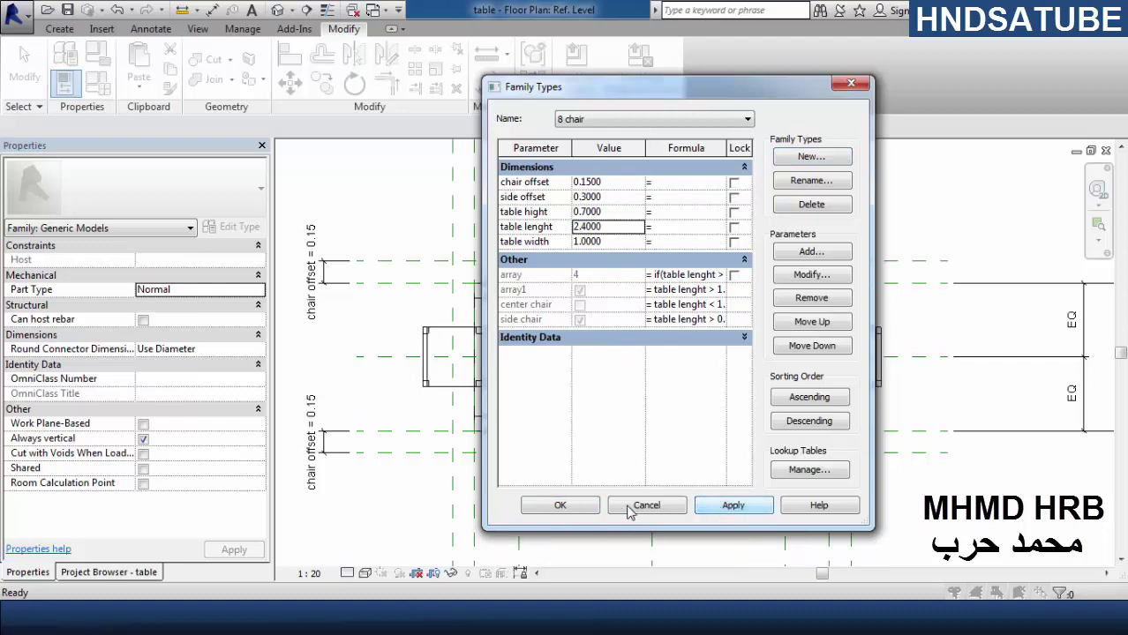
left_click(563, 506)
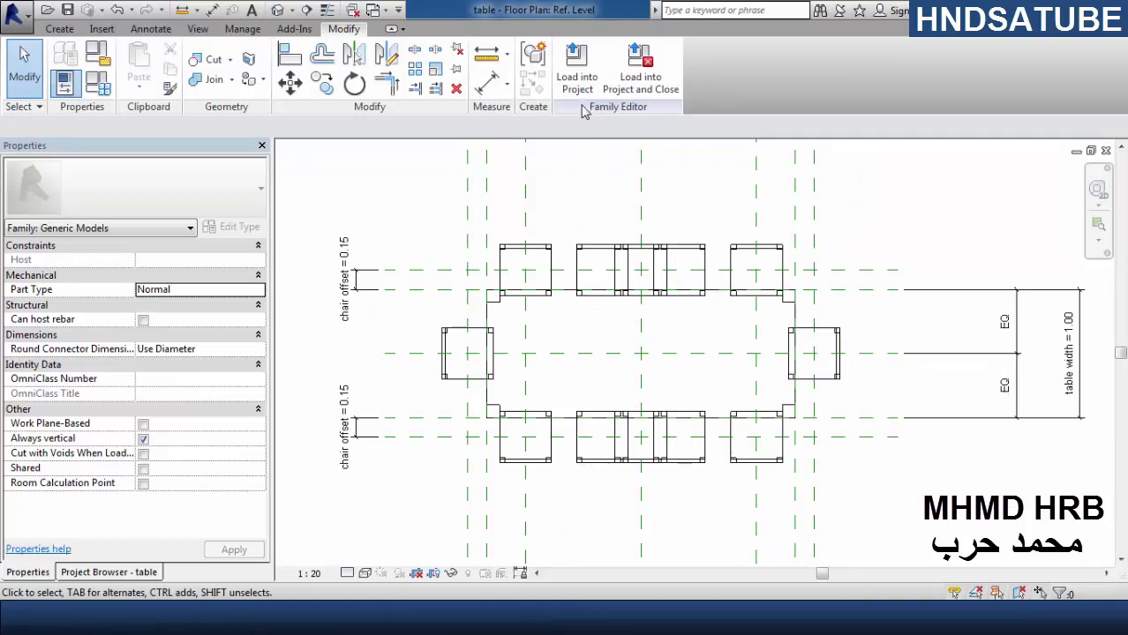
- Load the finished table family into Project1
left_click(577, 66)
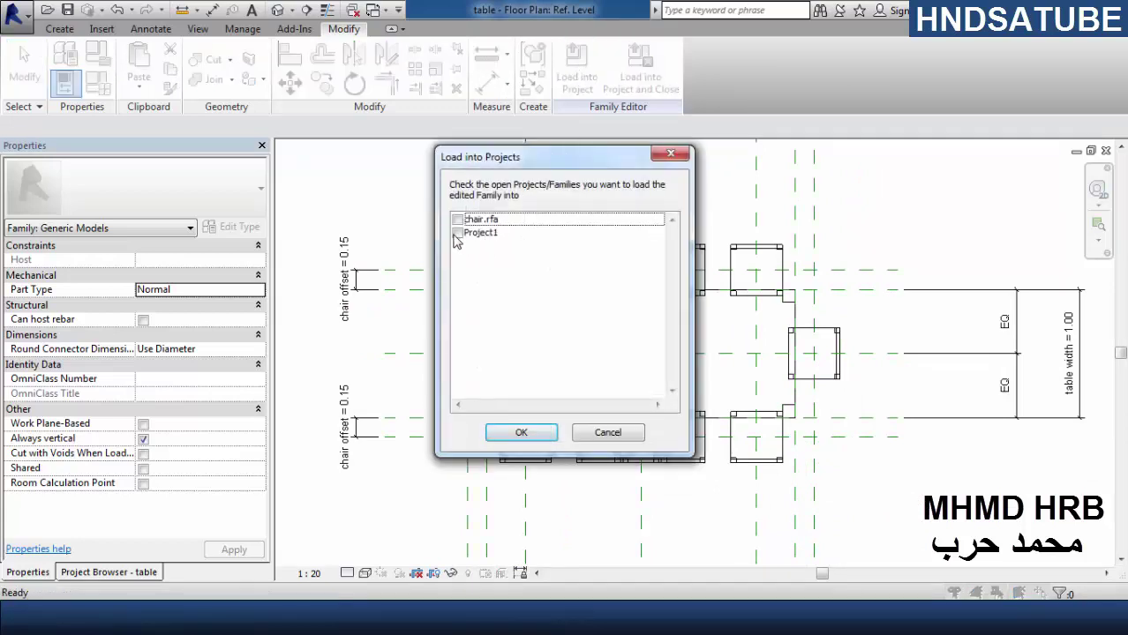
left_click(457, 233)
left_click(522, 433)
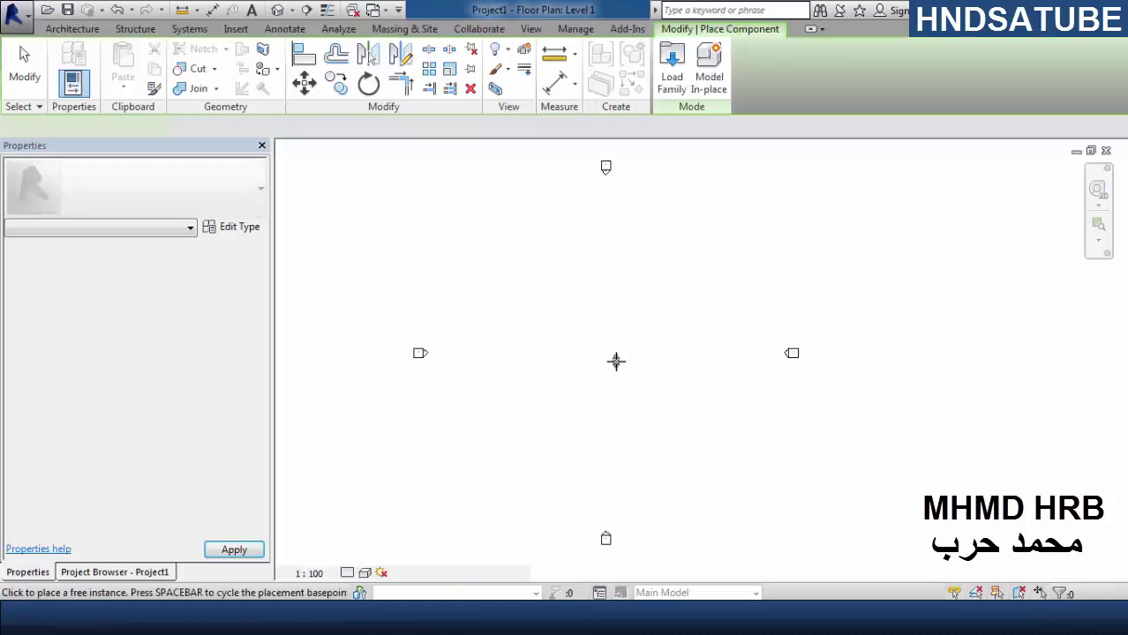
- Place one instance of the table family's 2 chair type in the Level 1 floor plan, dismissing the save reminder
scroll(606, 351, "up", 3)
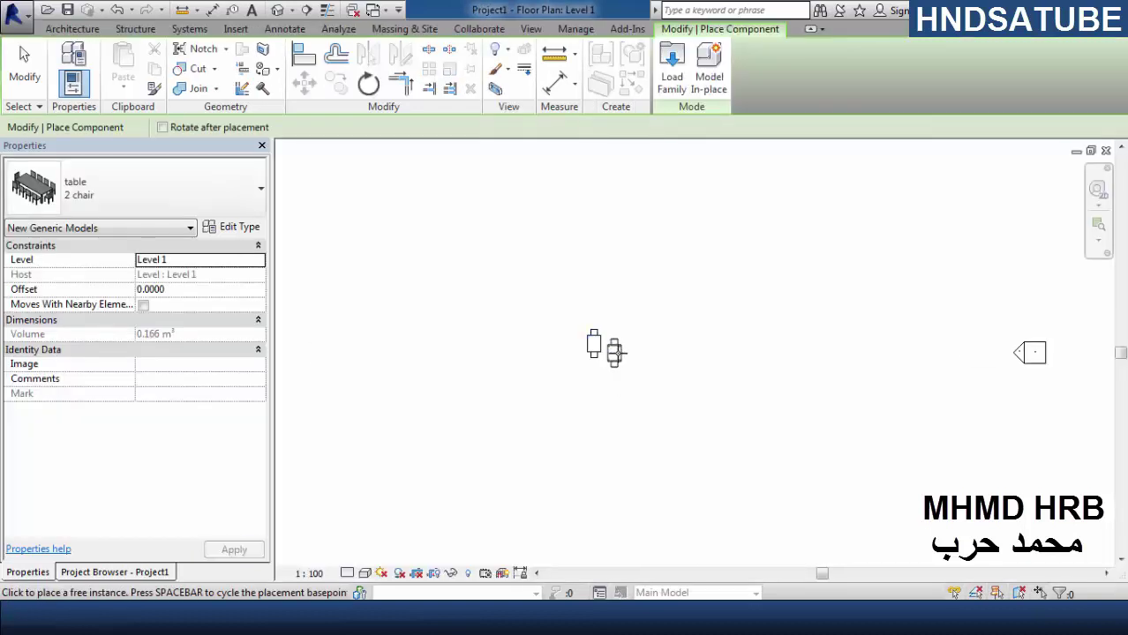
left_click(570, 334)
left_click(25, 66)
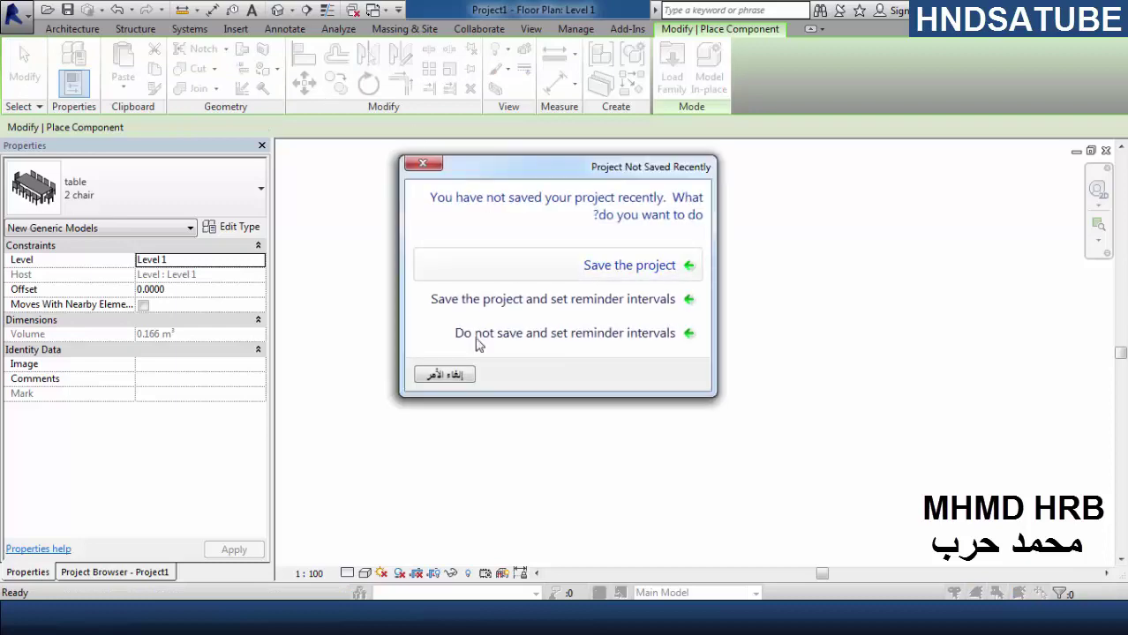
left_click(439, 373)
- Open the default 3D view of the project, turn on shadows and apply a coloured visual style
left_click(278, 10)
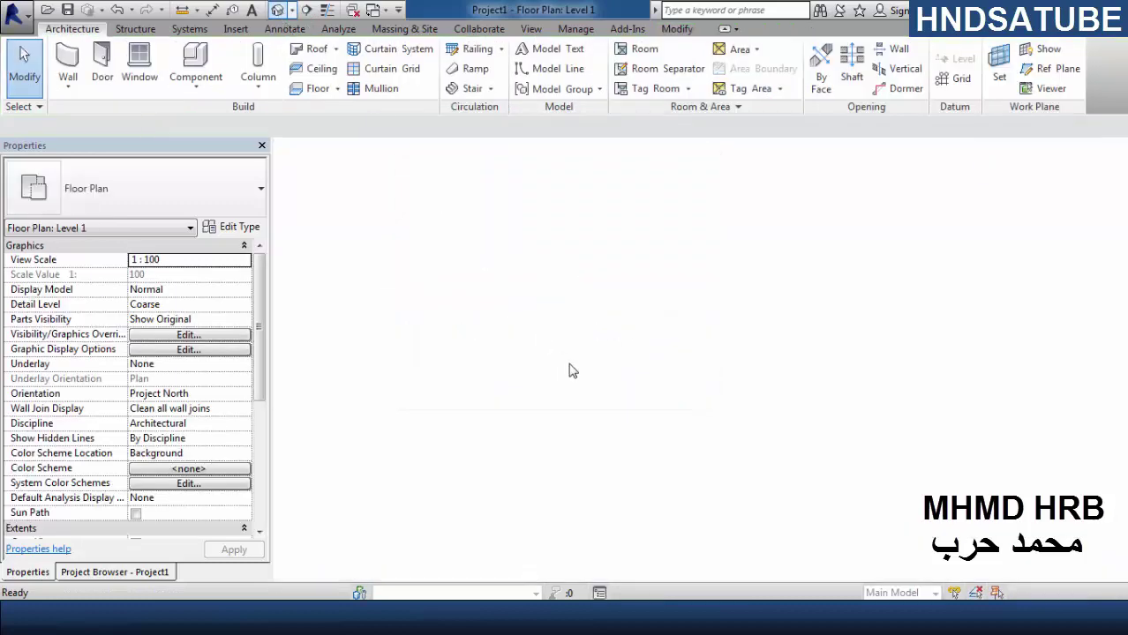
left_click(400, 575)
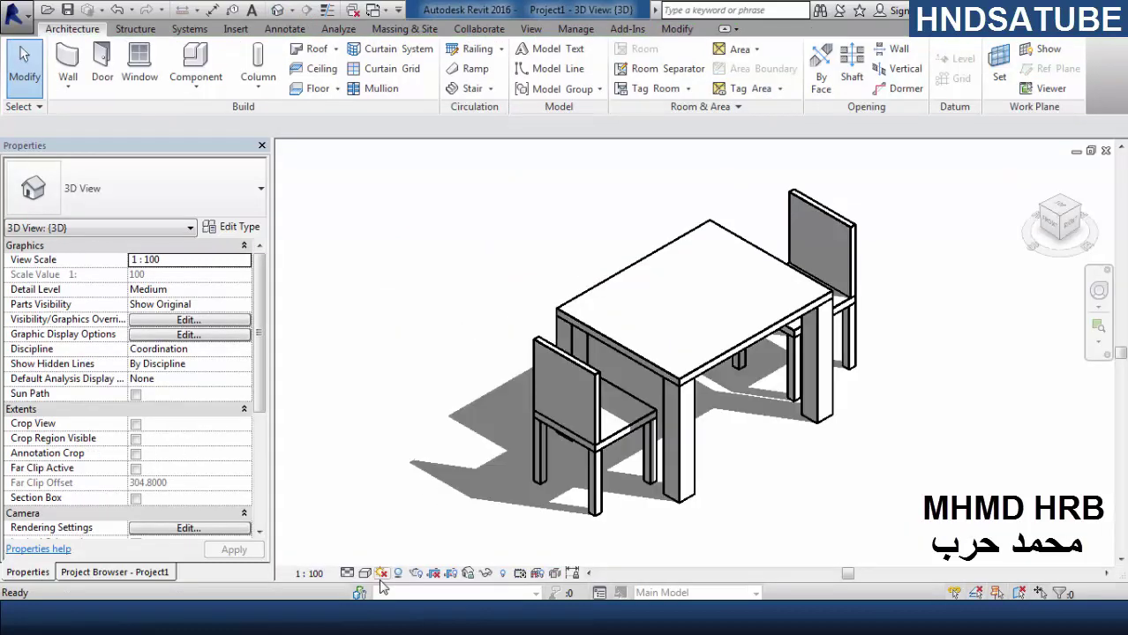
left_click(364, 575)
left_click(398, 540)
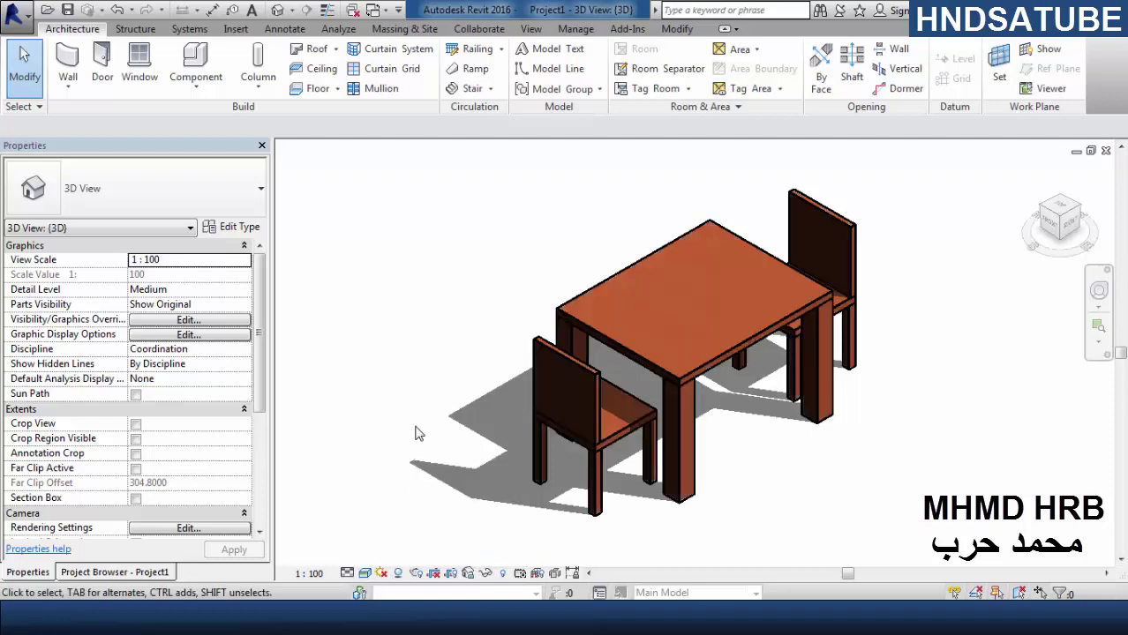
- Change the placed table from the 2 chair type to the 4 chair type
scroll(422, 409, "down", 1)
middle_click_drag(718, 514, 710, 511, "shift")
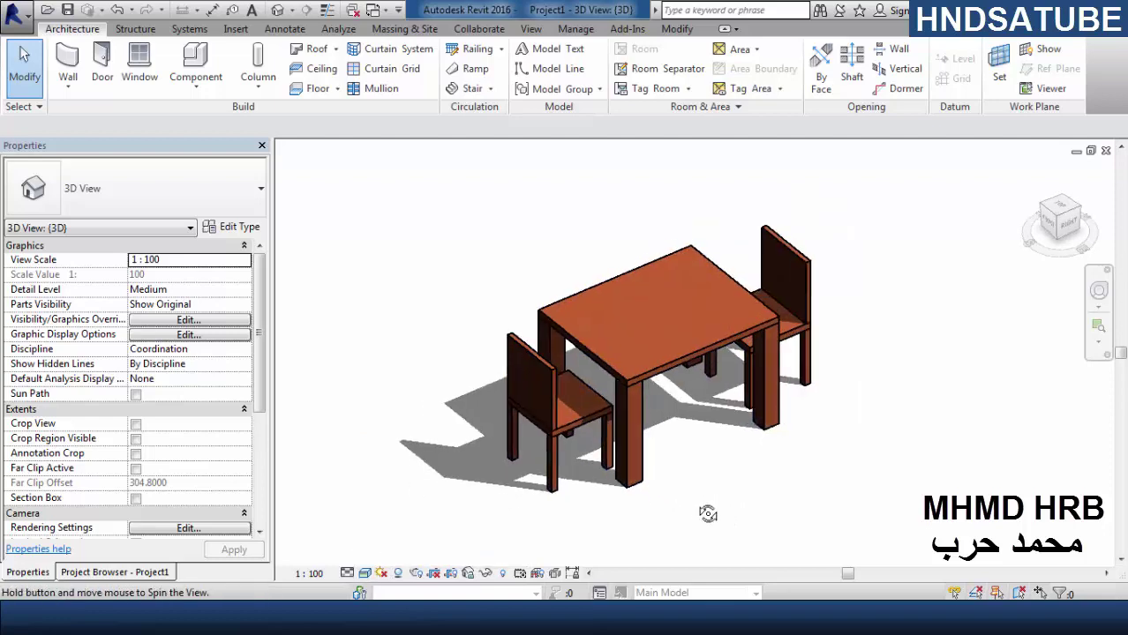
left_click(524, 389)
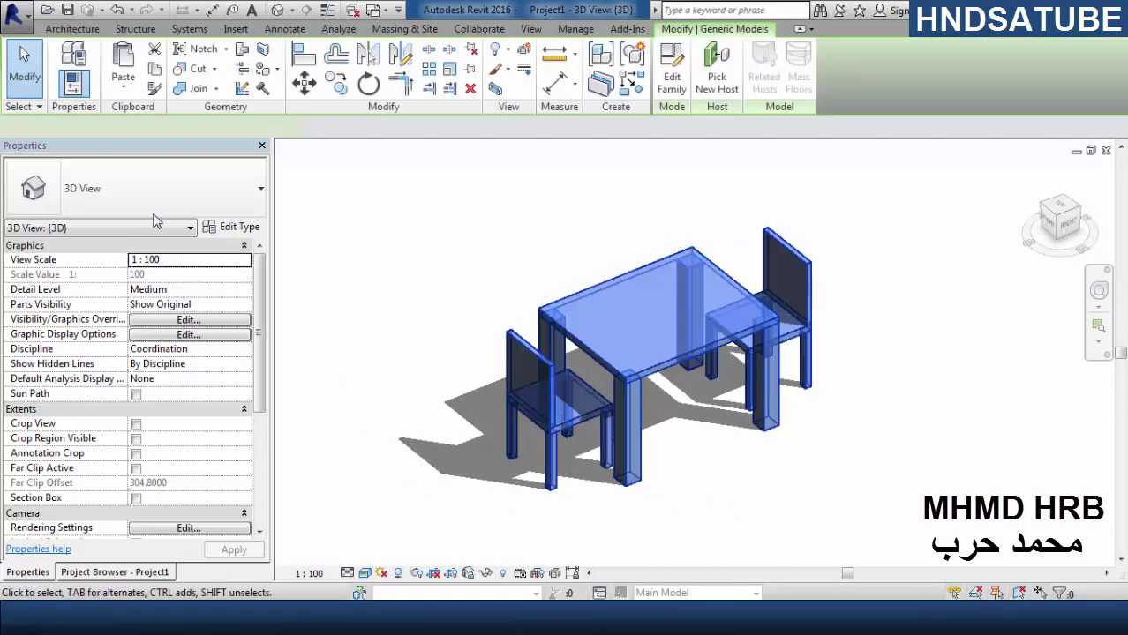
left_click(144, 194)
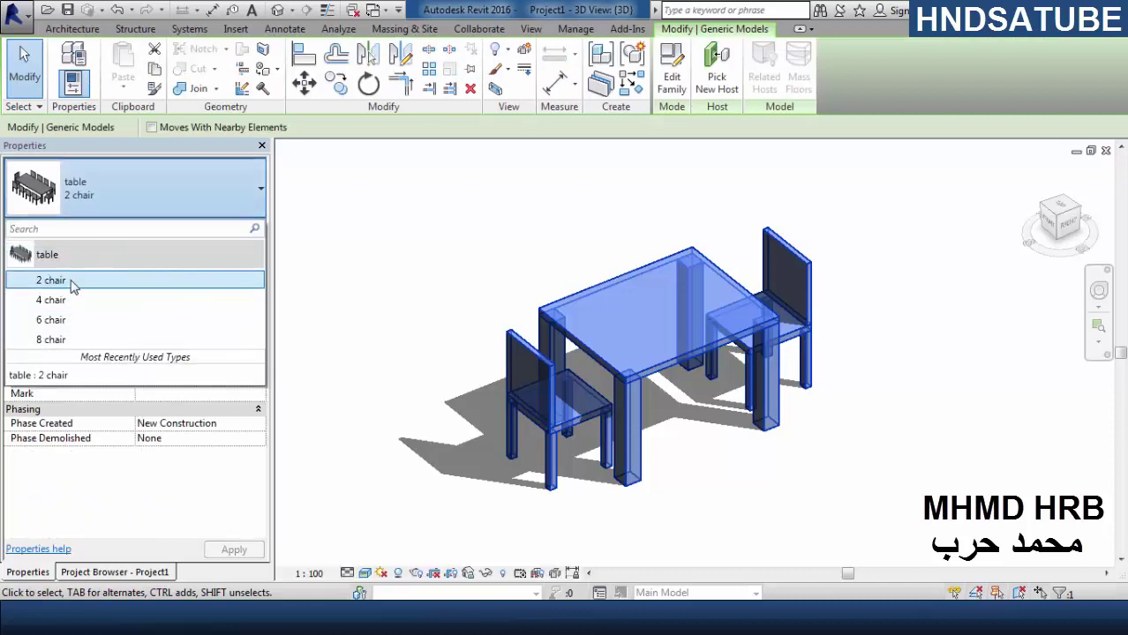
left_click(53, 300)
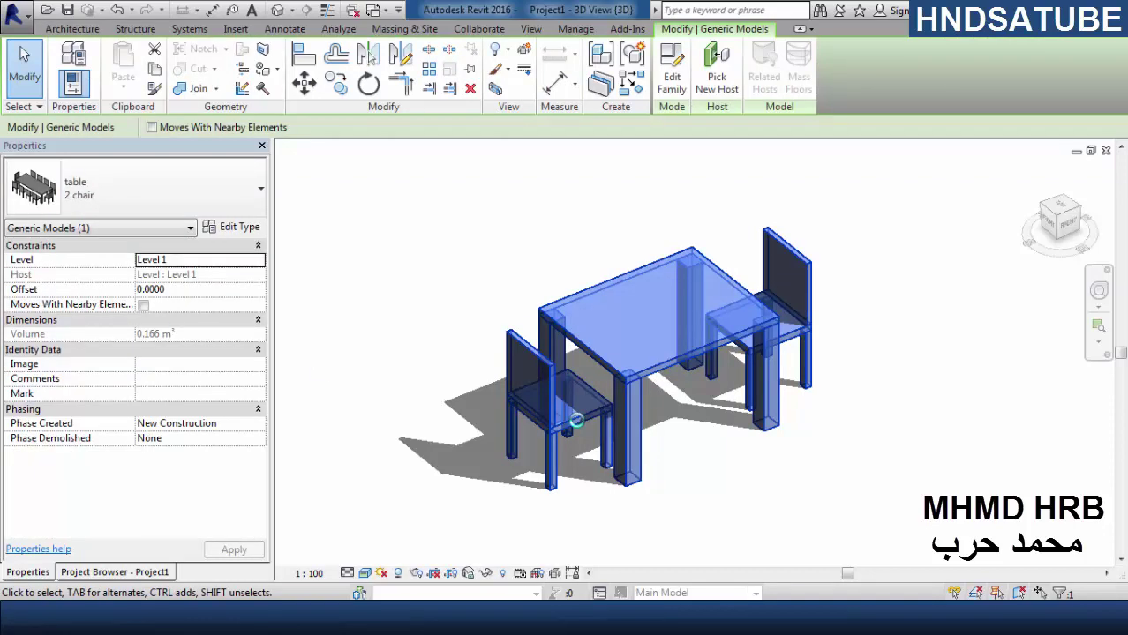
left_click(453, 491)
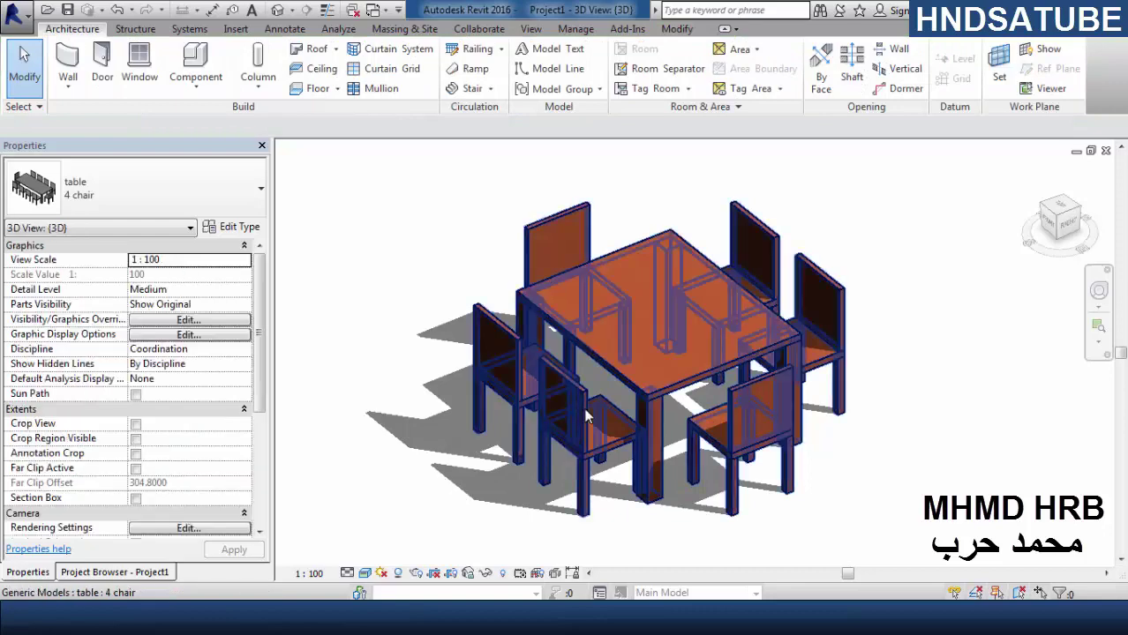
- Set the 4 chair type's table lenght to 1 in its type properties
left_click(516, 406)
left_click(232, 228)
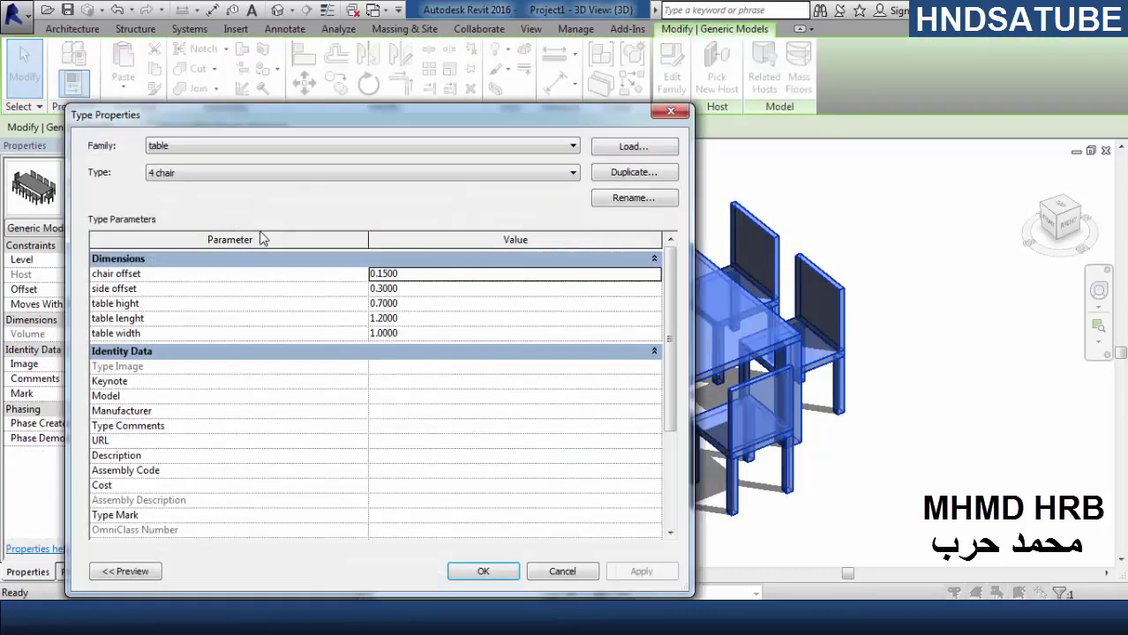
left_click(410, 319)
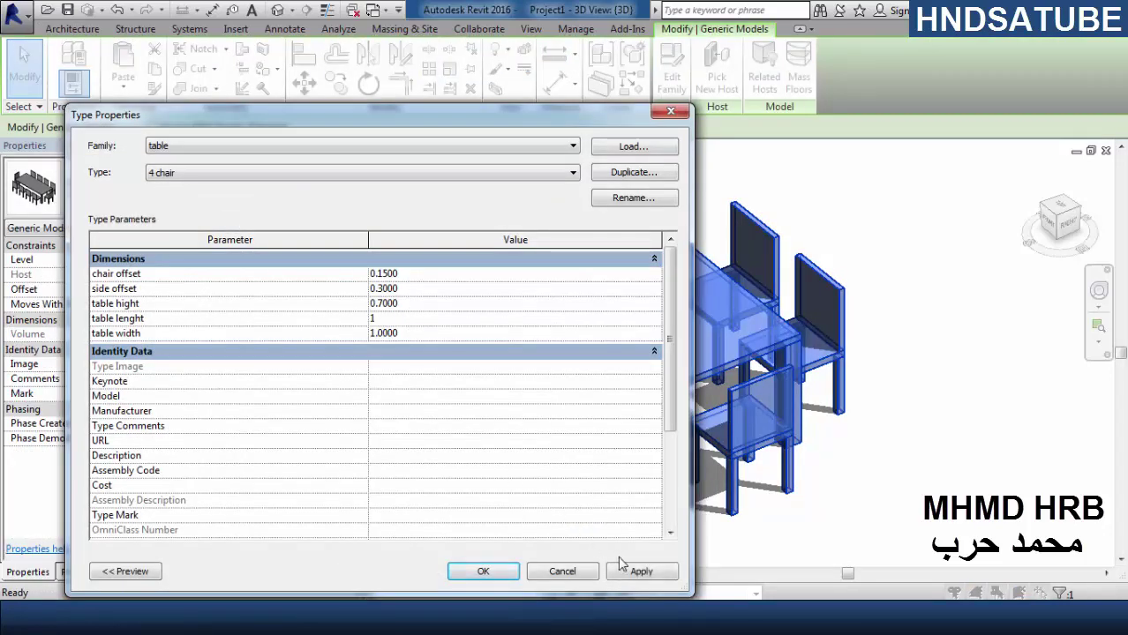
left_click(481, 572)
left_click(830, 481)
- Change the placed table to the 6 chair type and deselect it
left_click(724, 423)
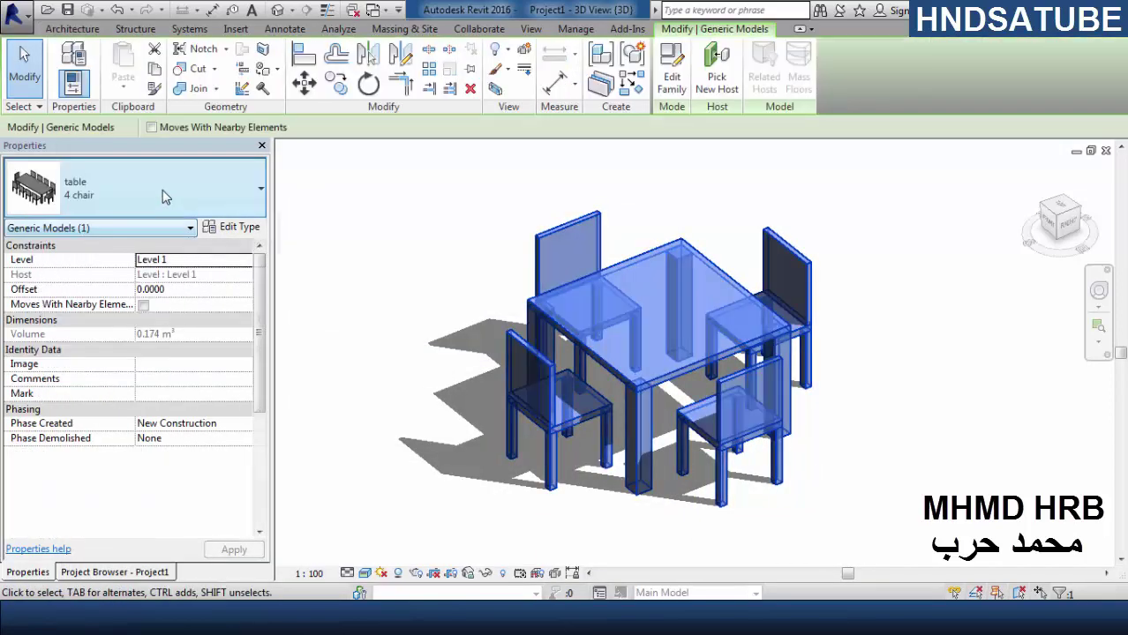
left_click(163, 189)
key("Escape")
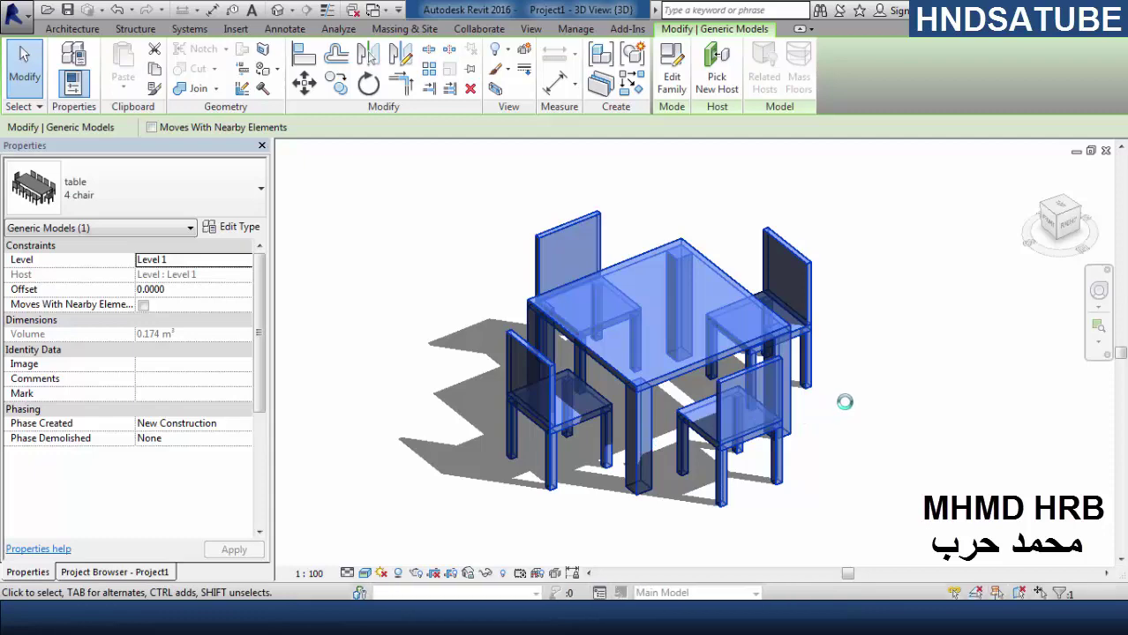
left_click(955, 392)
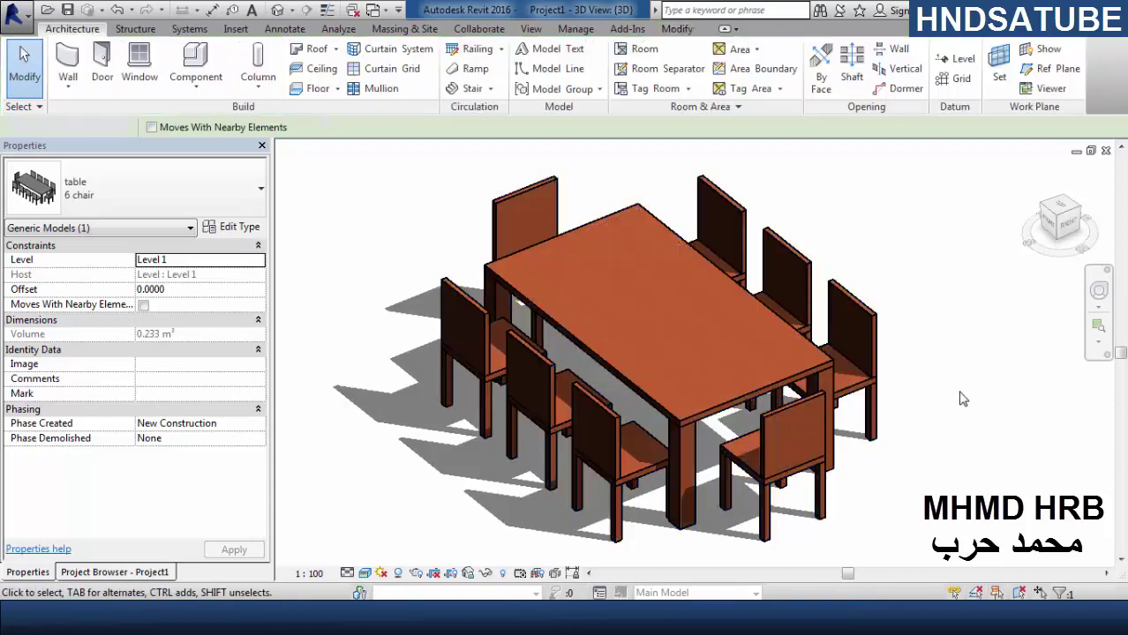
left_click(238, 227)
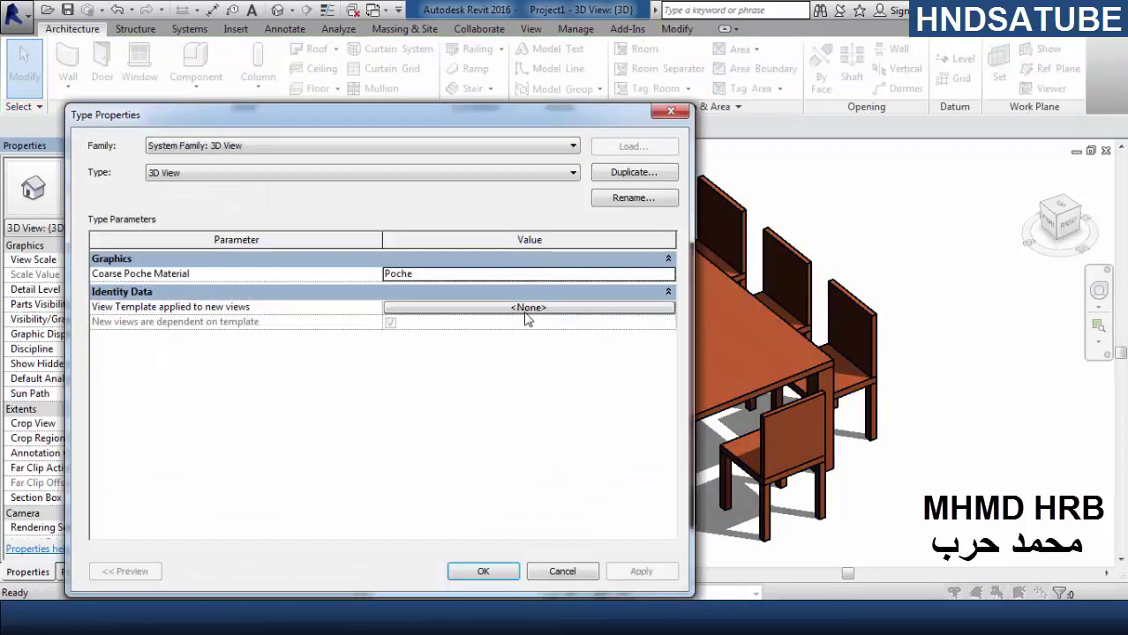
left_click(562, 571)
left_click(736, 477)
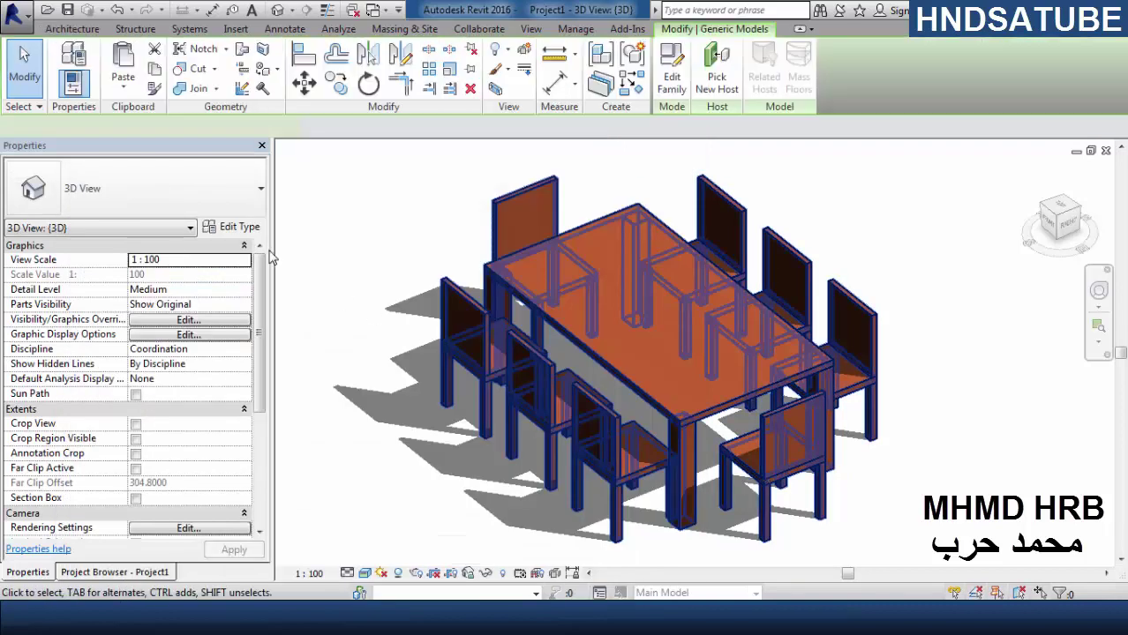
left_click(246, 228)
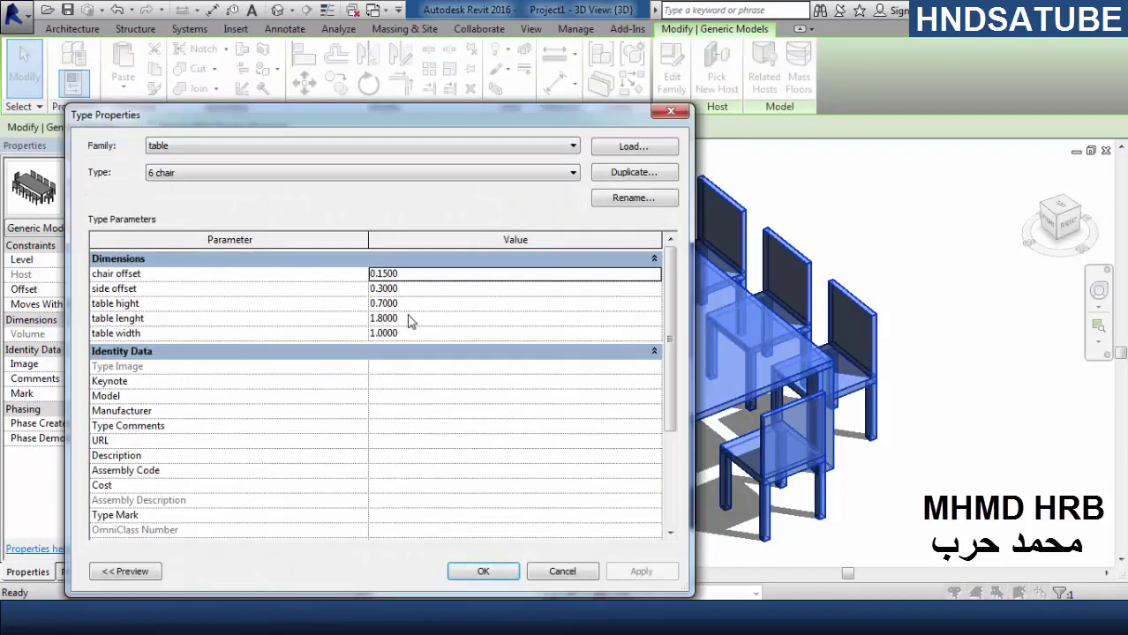
left_click(409, 323)
type("1.7")
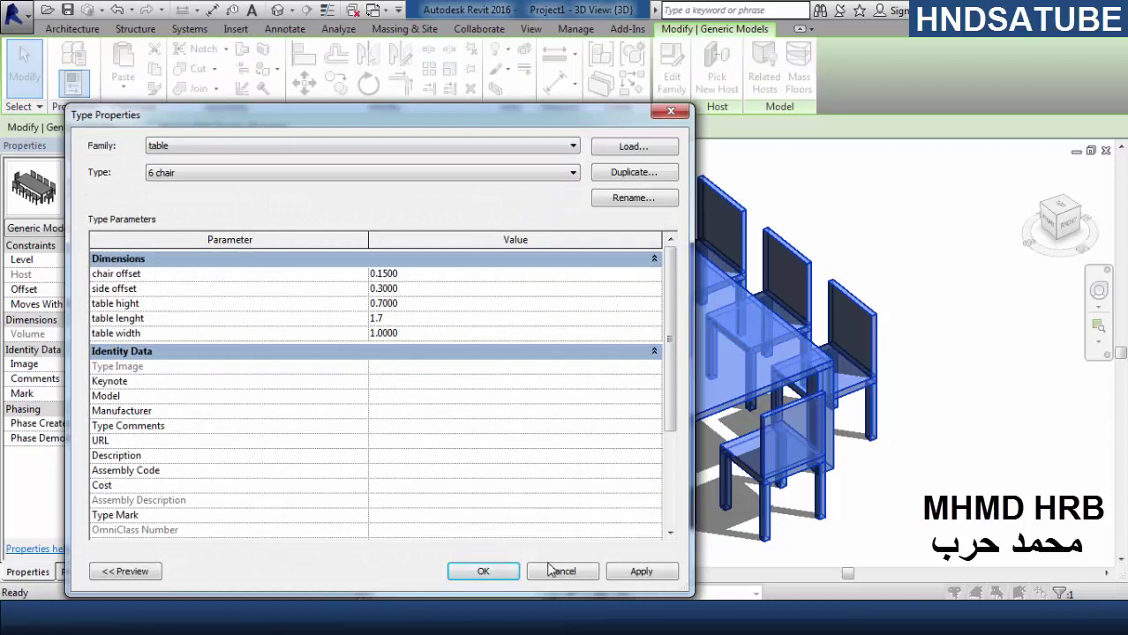
left_click(559, 571)
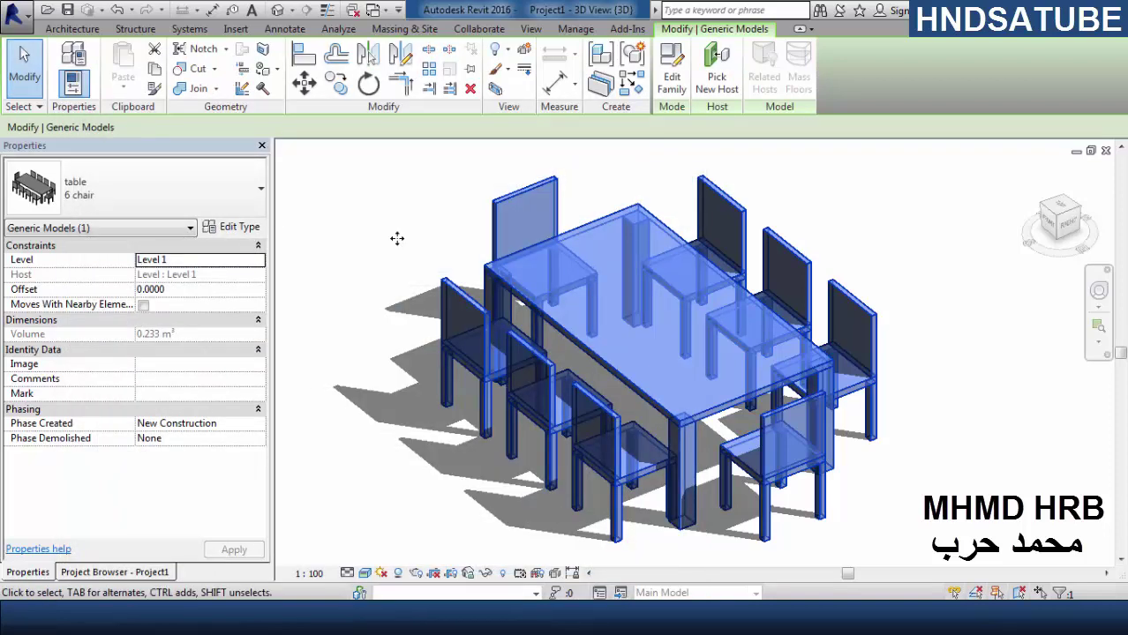
left_click(403, 253)
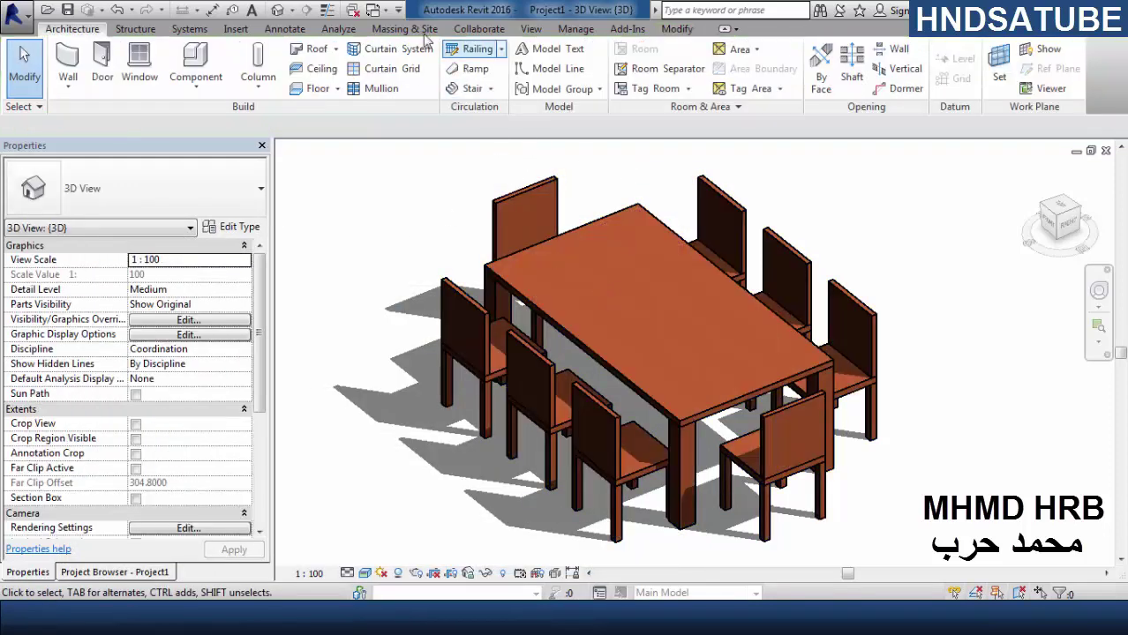
- Switch to the table family's Ref. Level plan and choose the 6 chair type in Family Types
left_click(372, 10)
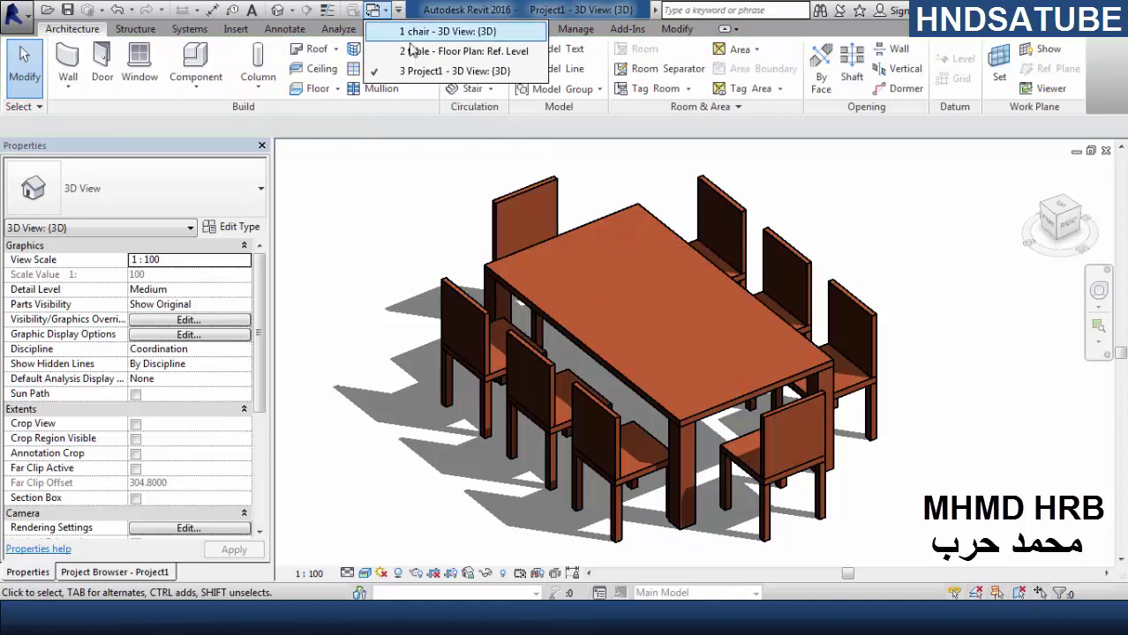
left_click(446, 51)
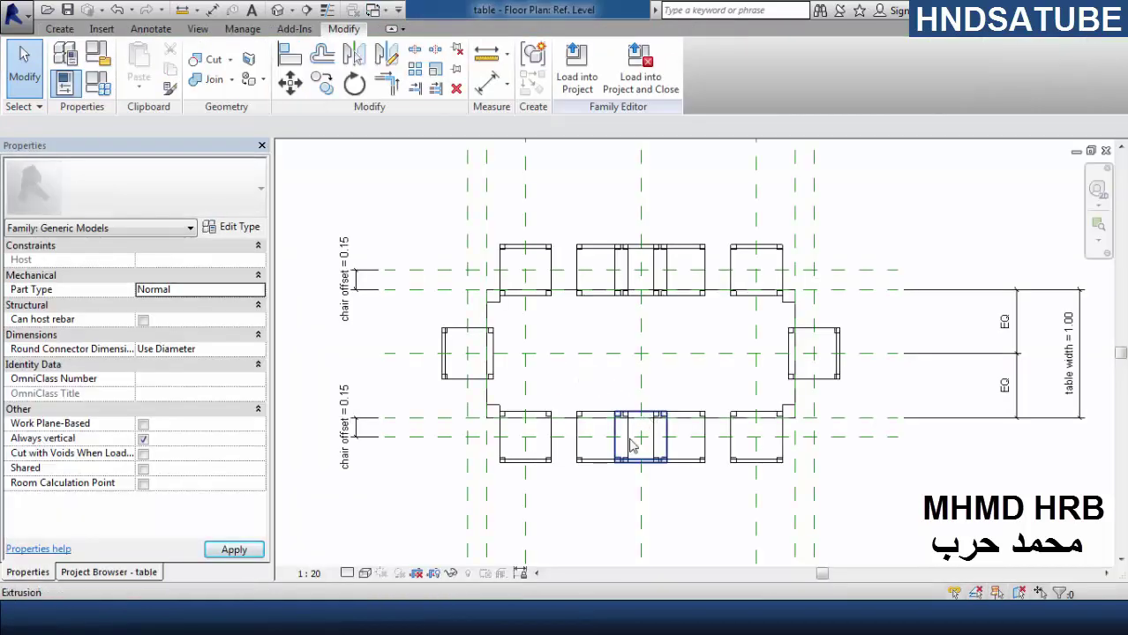
left_click(98, 83)
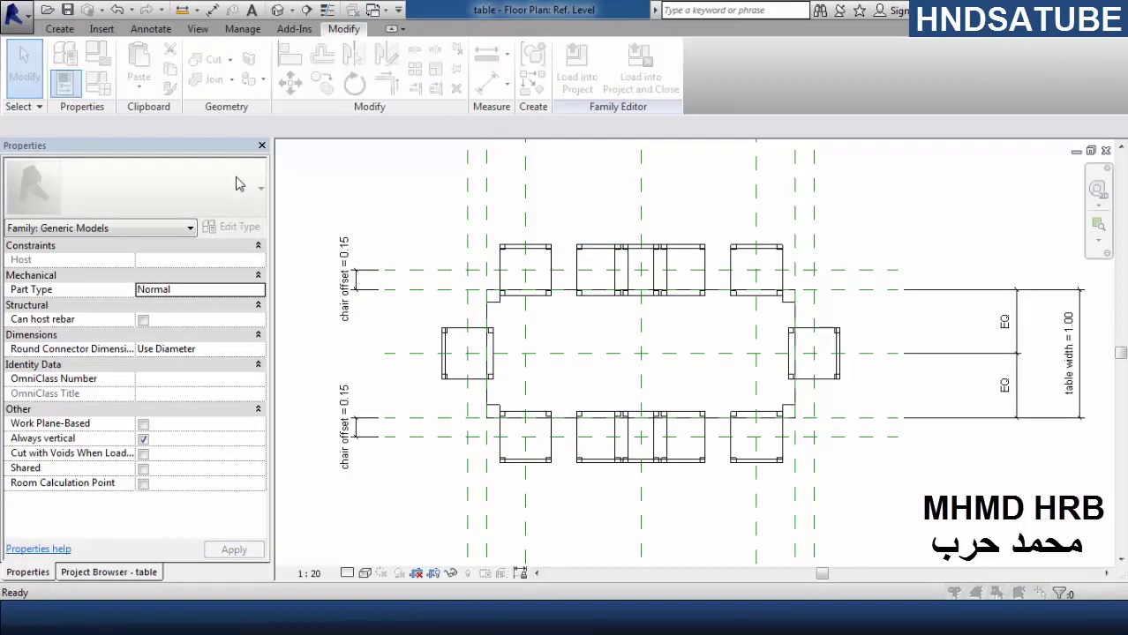
left_click(590, 124)
left_click(584, 152)
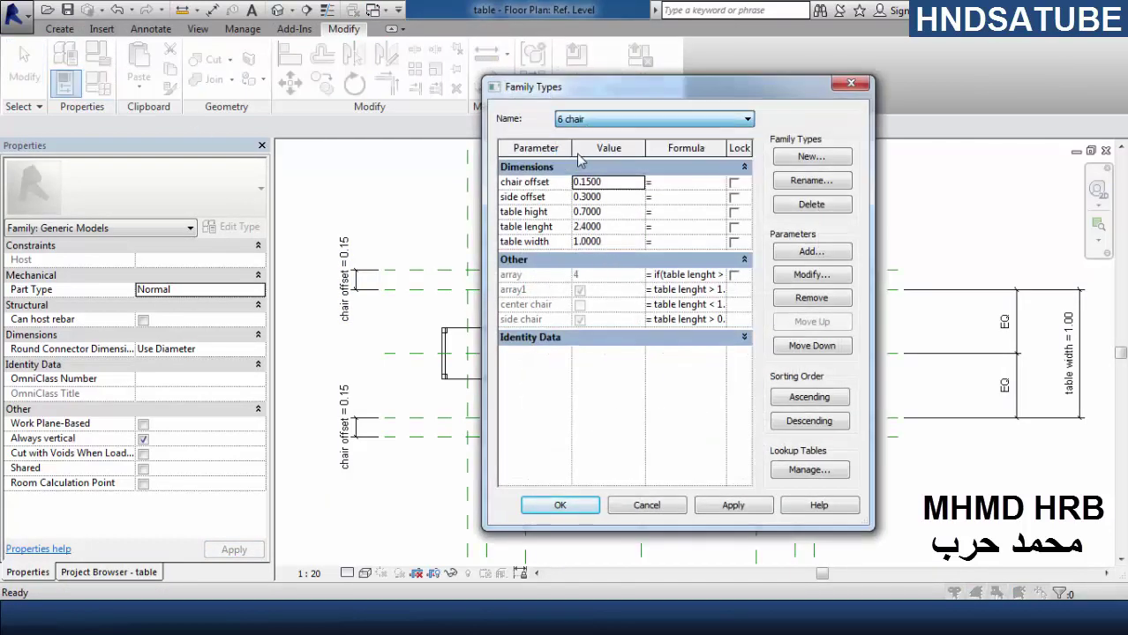